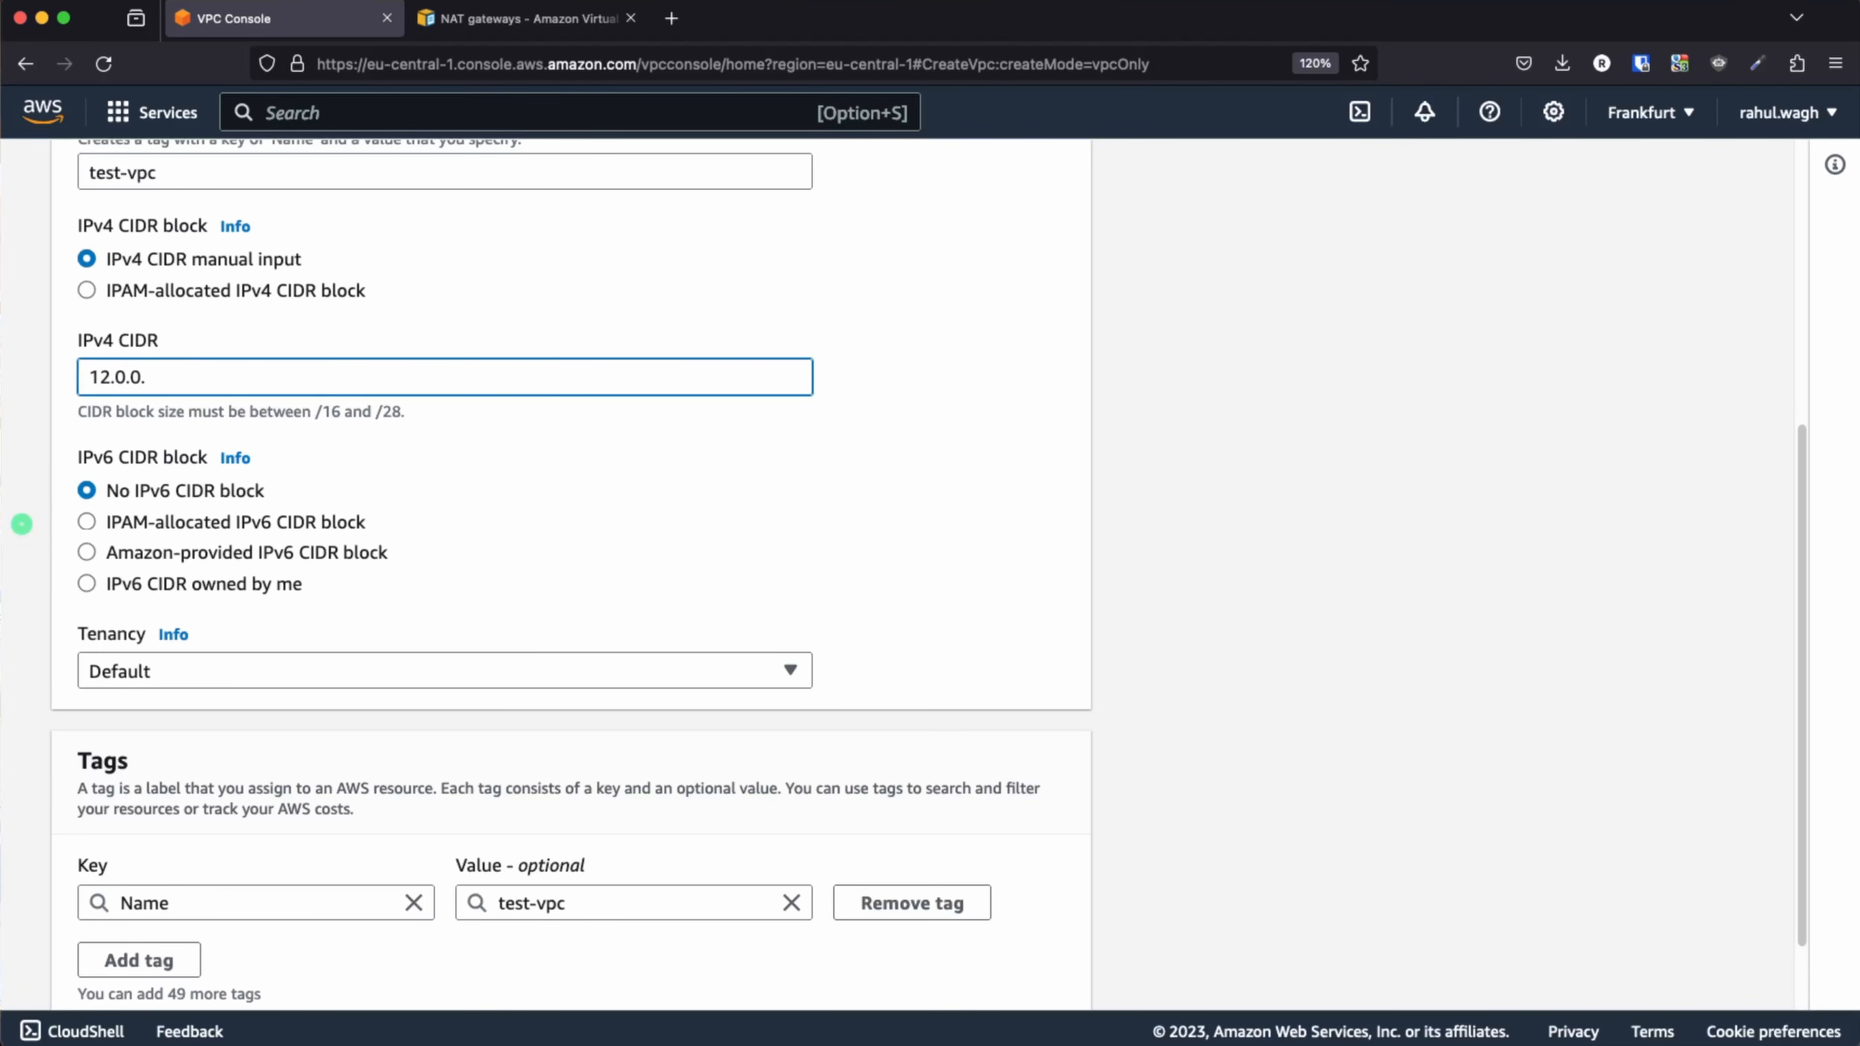
- Complete the IPv4 CIDR of test-vpc as 12.0.0.0/16 and create the VPC with default tenancy
click(22, 525)
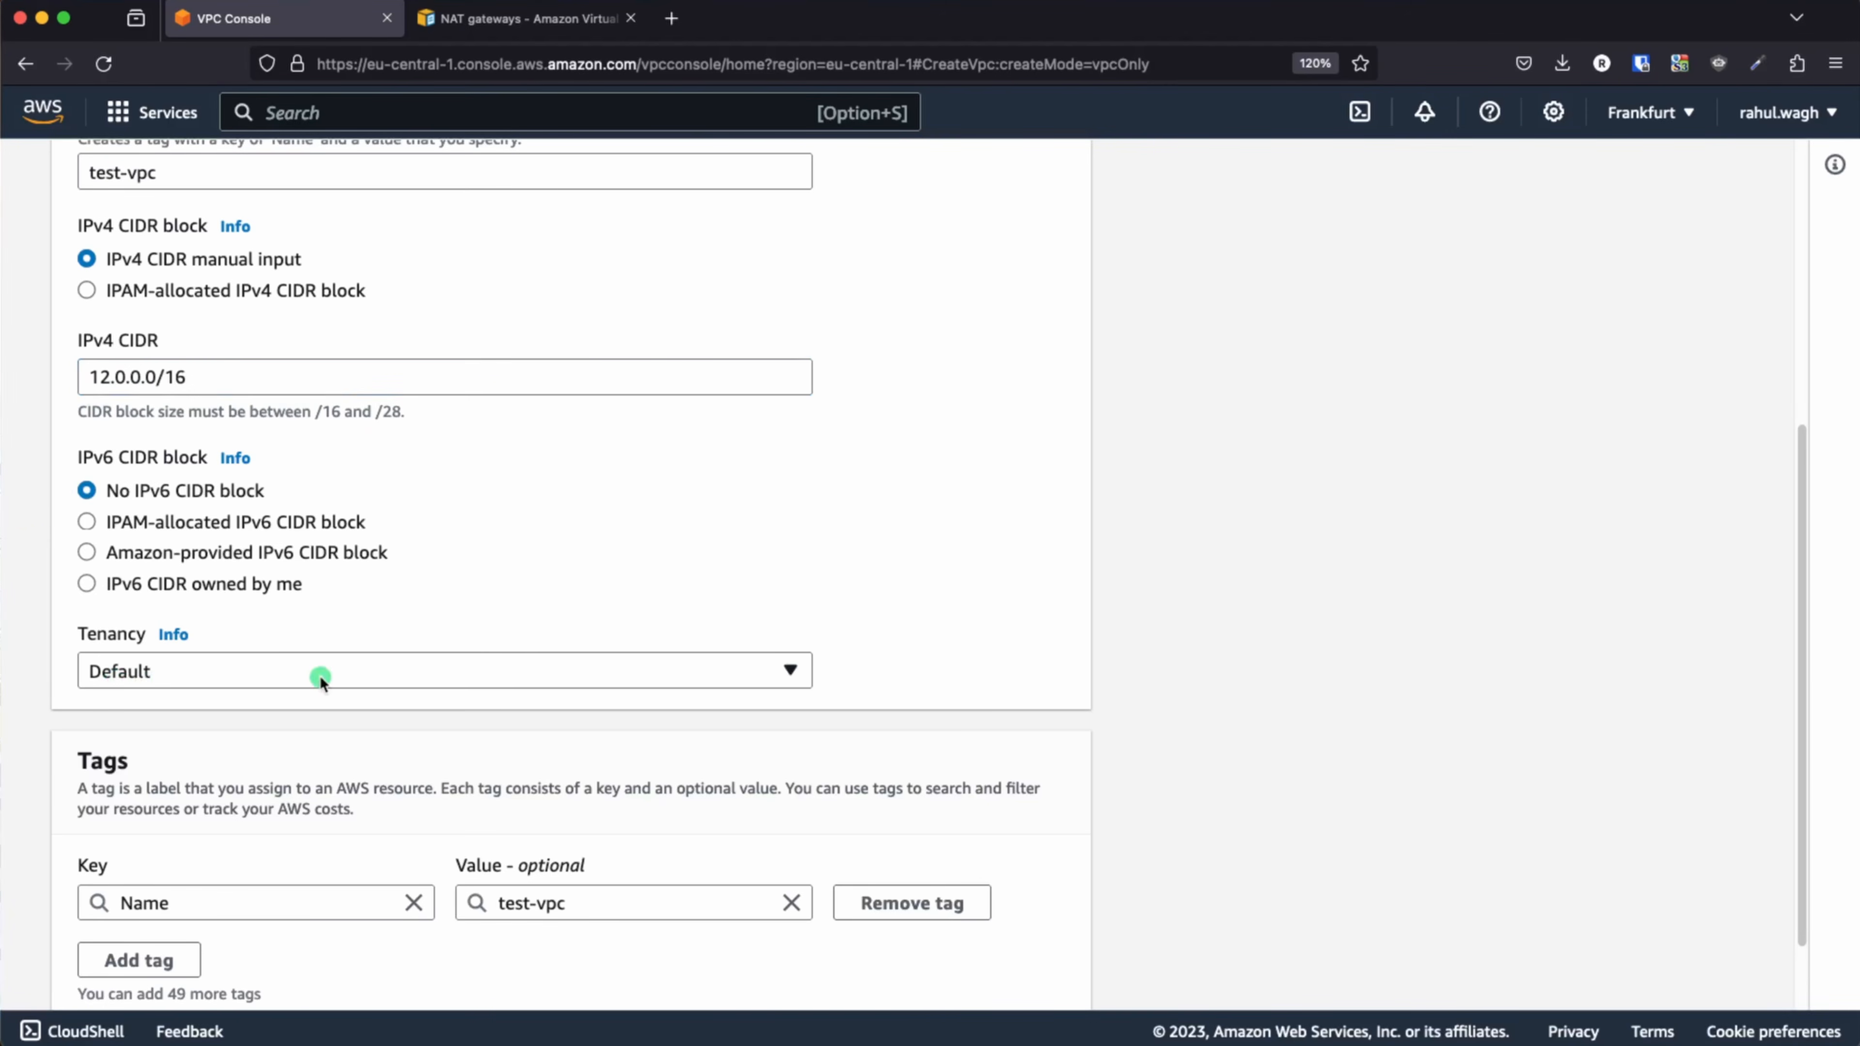
scroll(320, 676, down, 3)
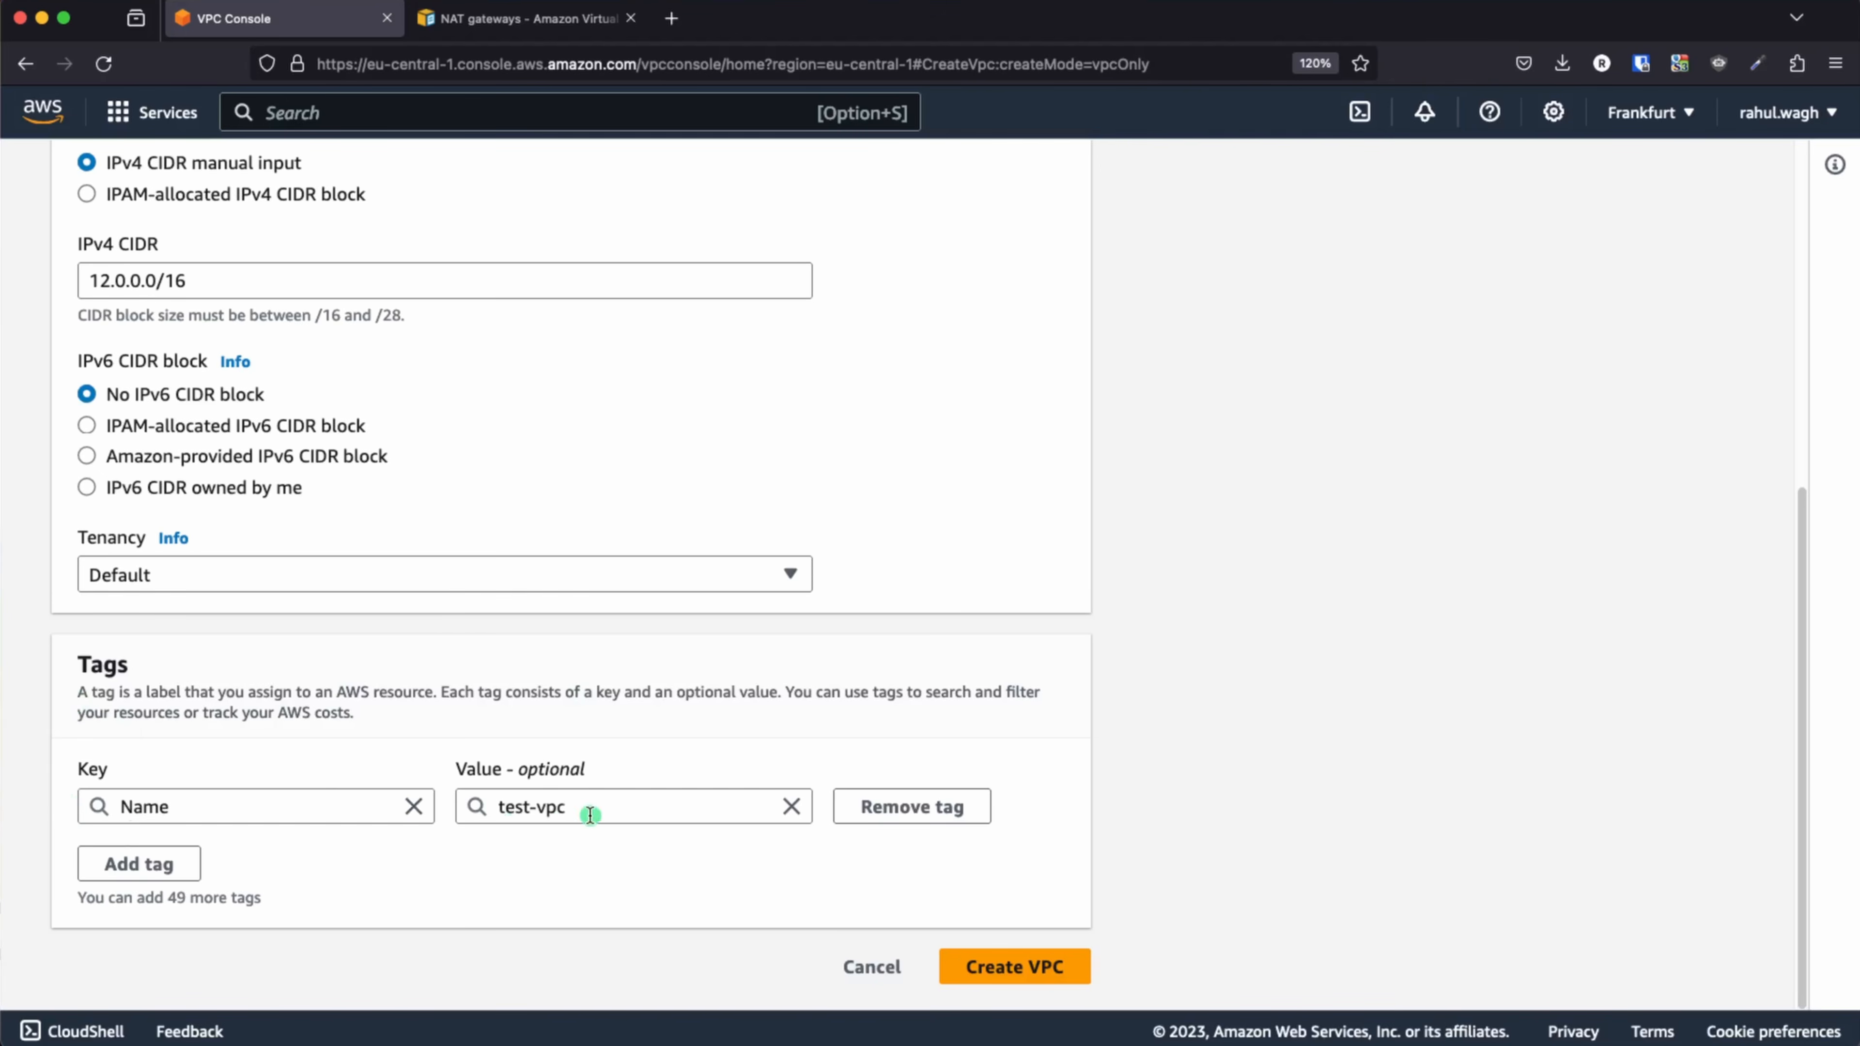
click(1055, 971)
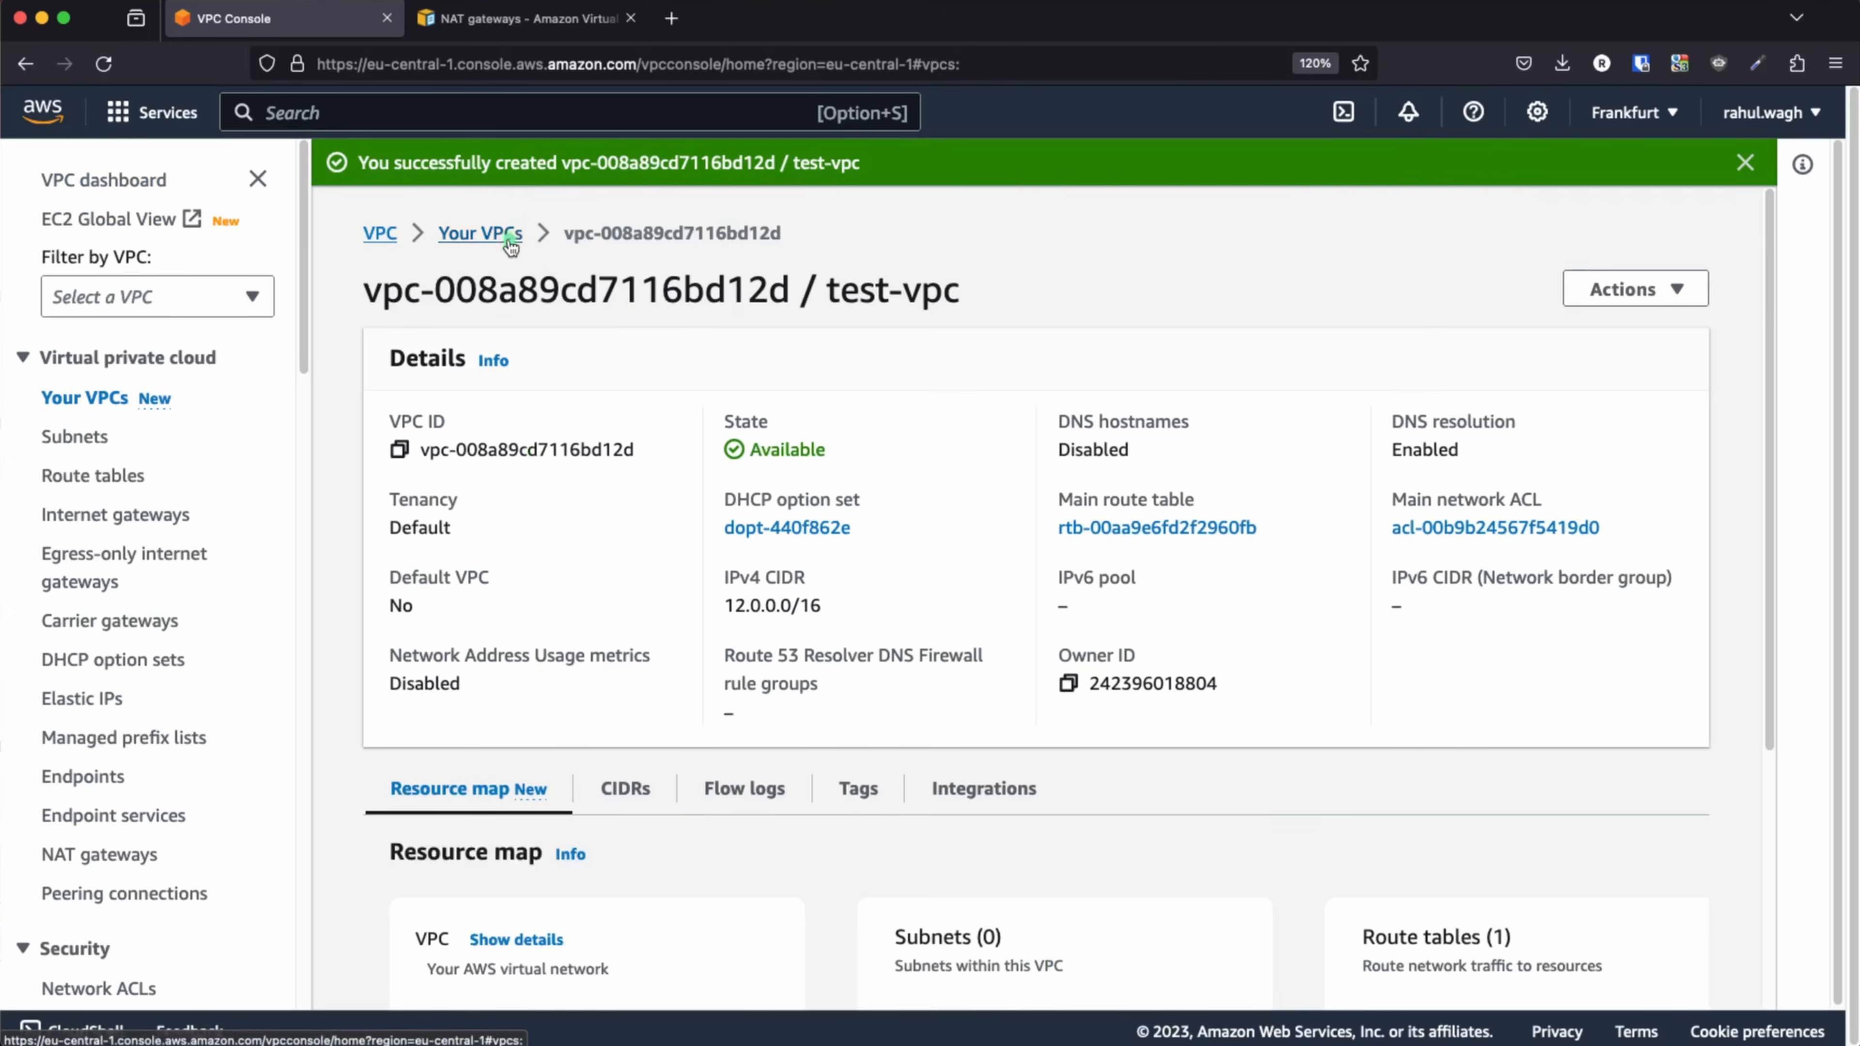
- Go to the list of VPCs and select test-vpc to view its details
click(503, 236)
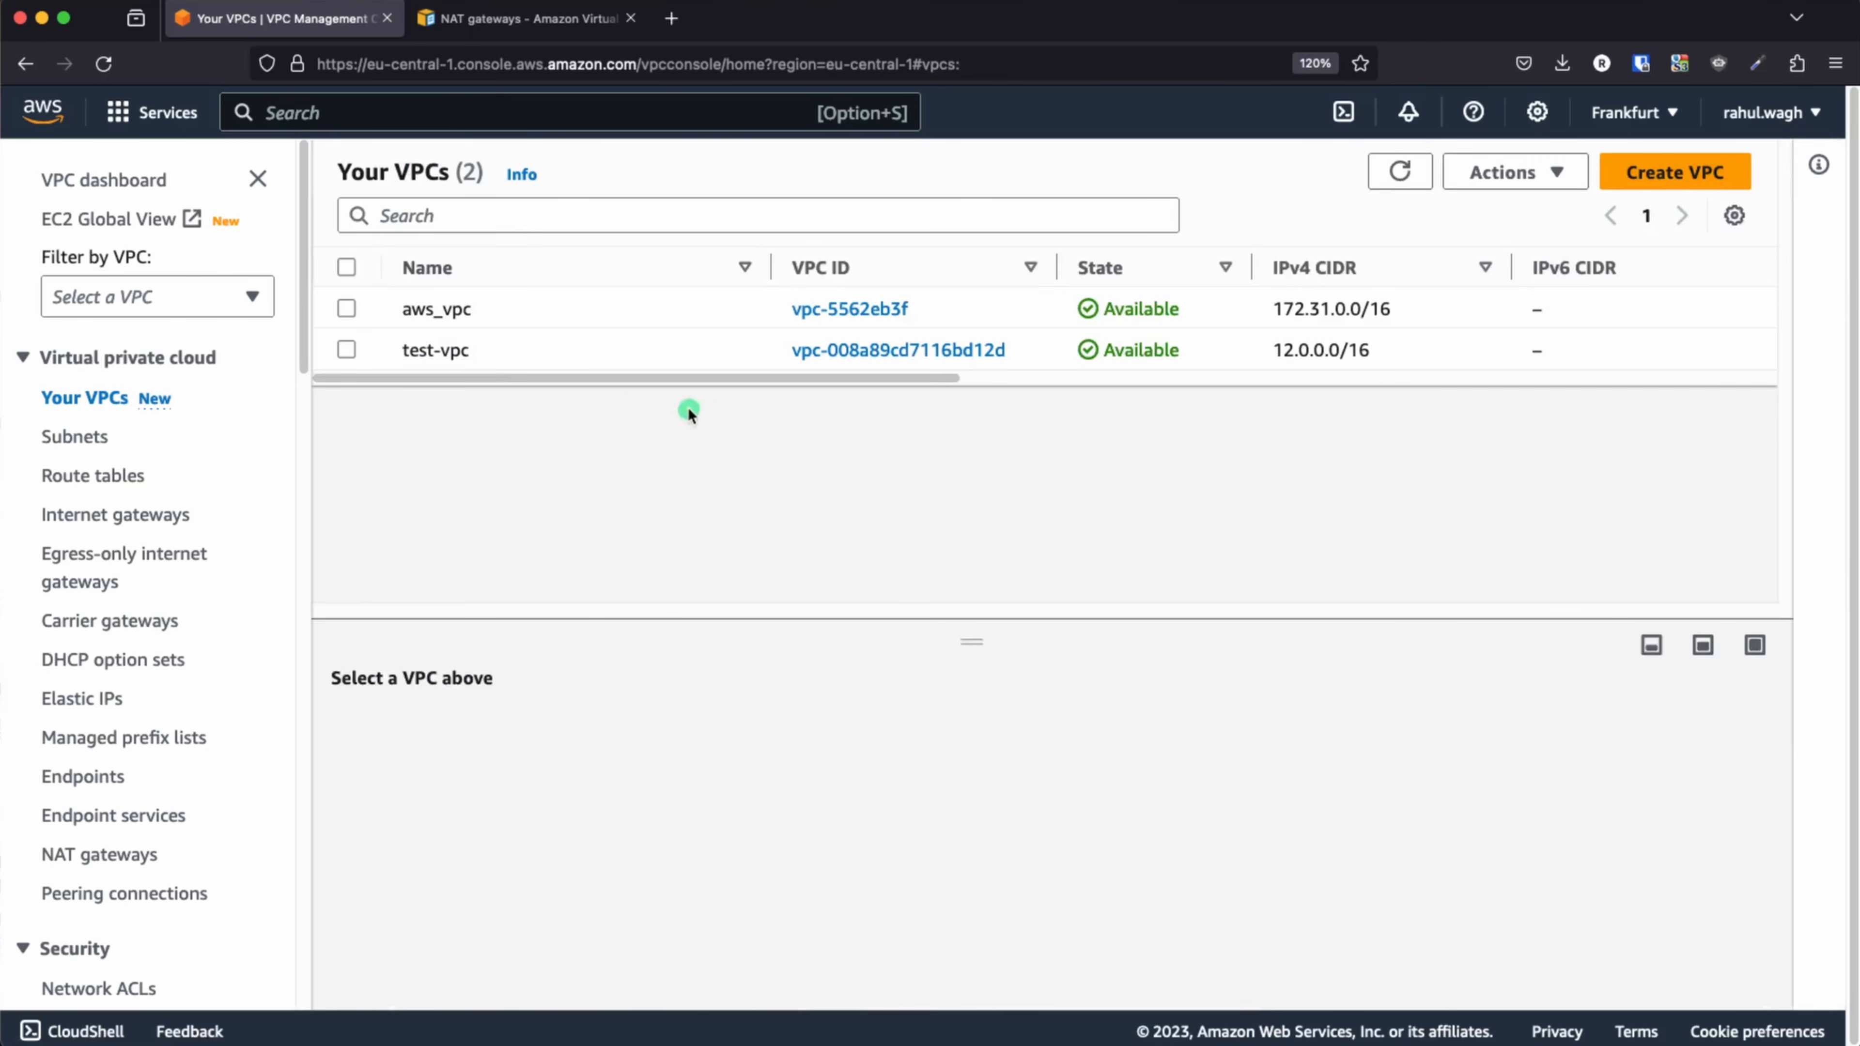
click(347, 349)
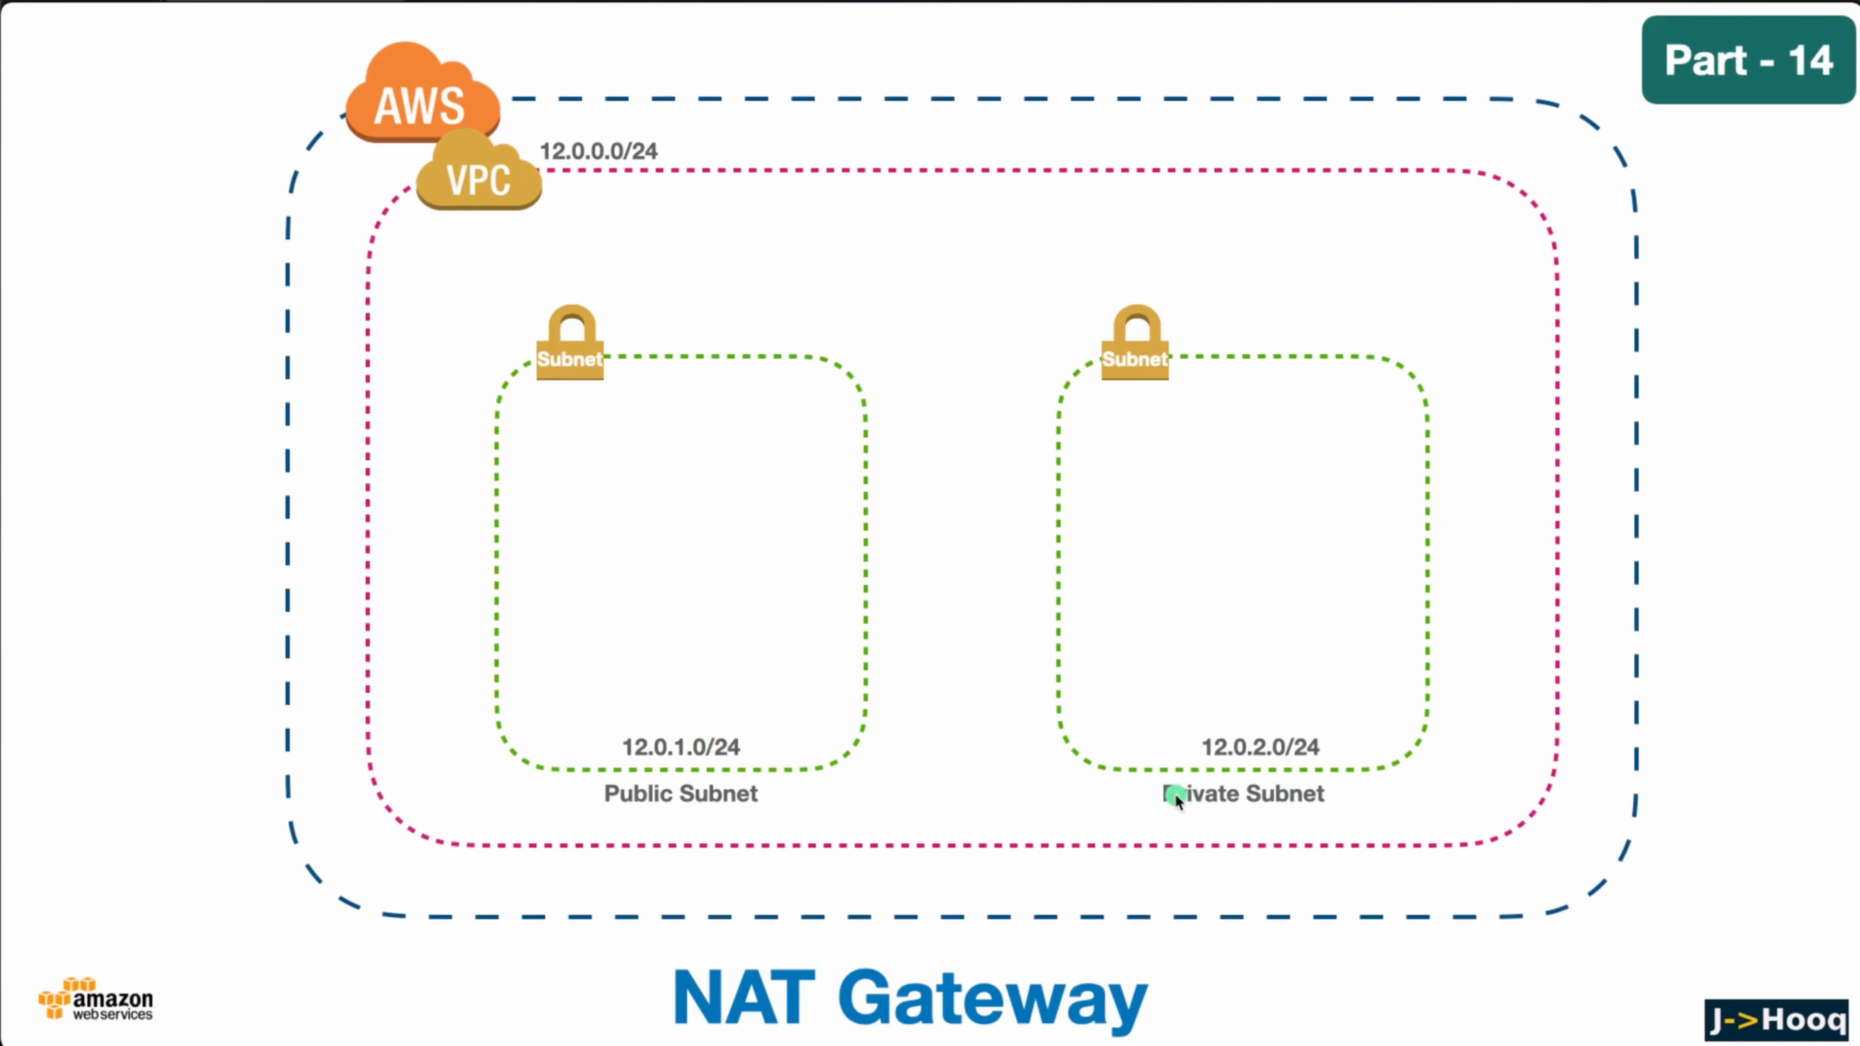
key(super+Tab)
key(super+Tab)
key(super+Tab)
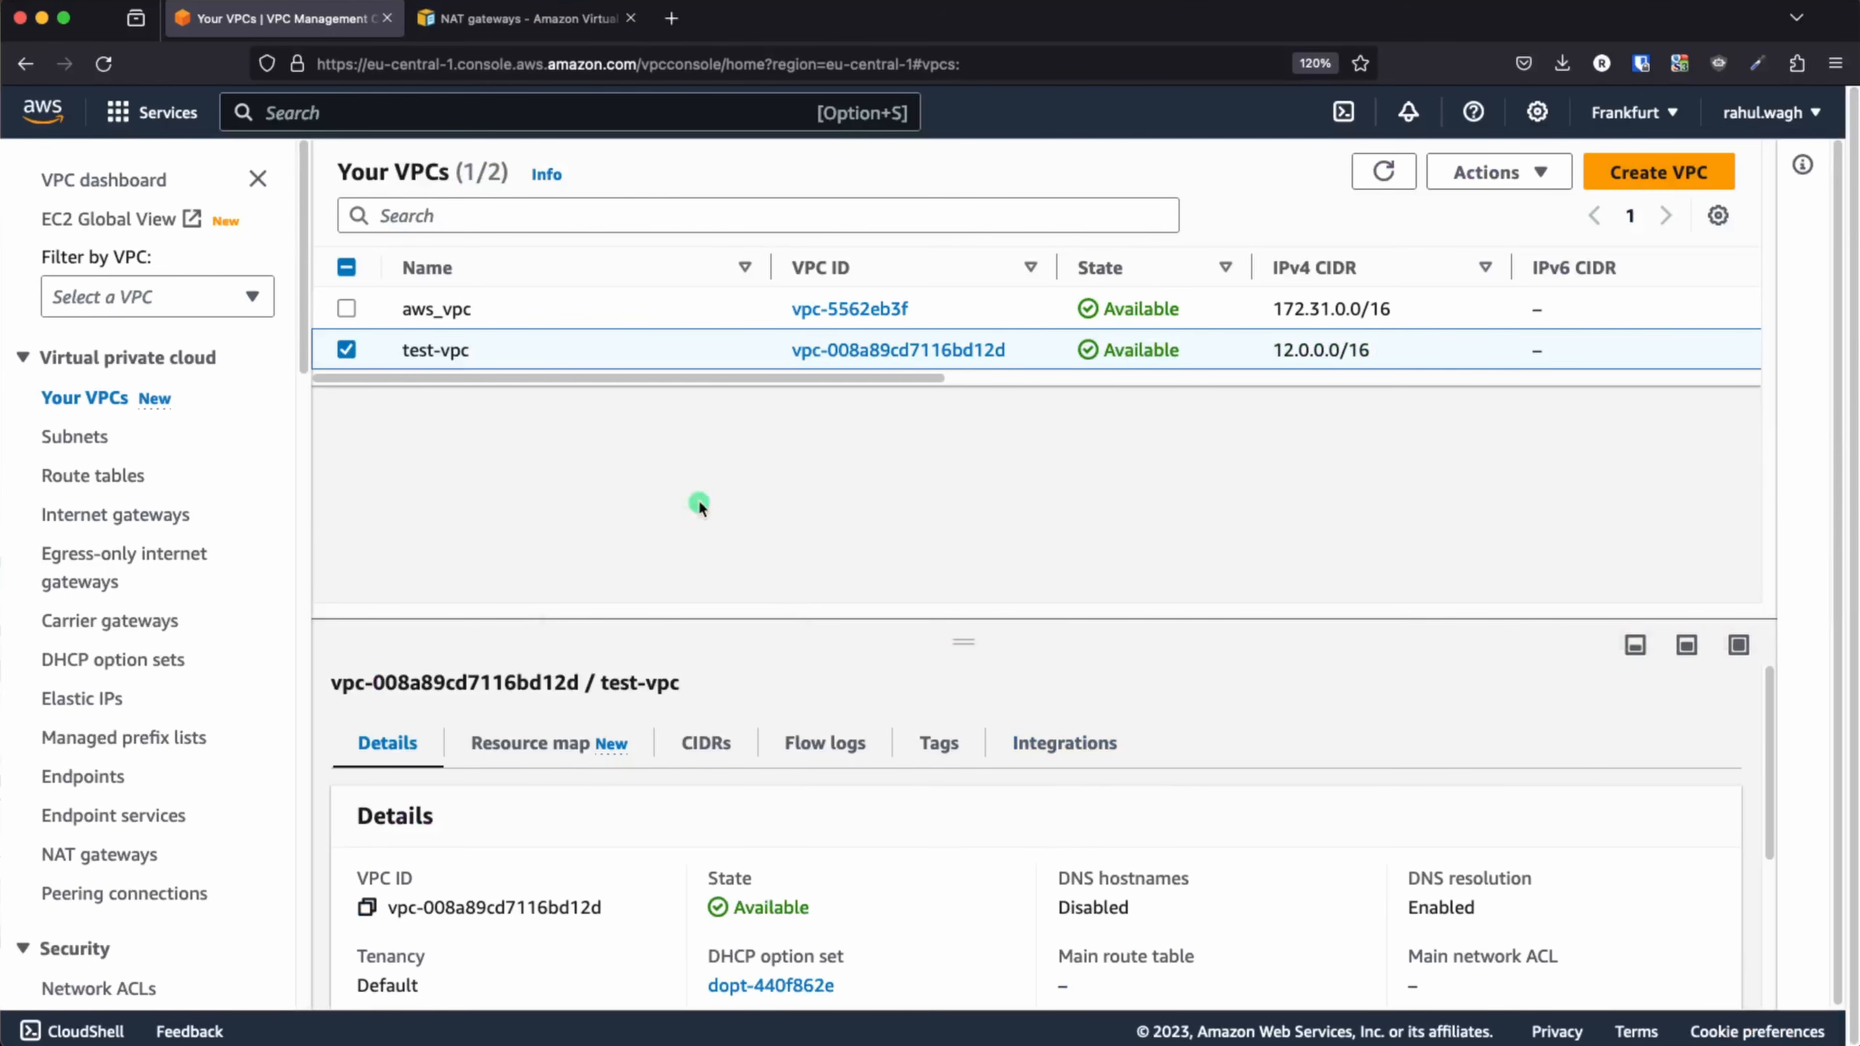
- Start creating a subnet and choose test-vpc as its VPC
click(68, 438)
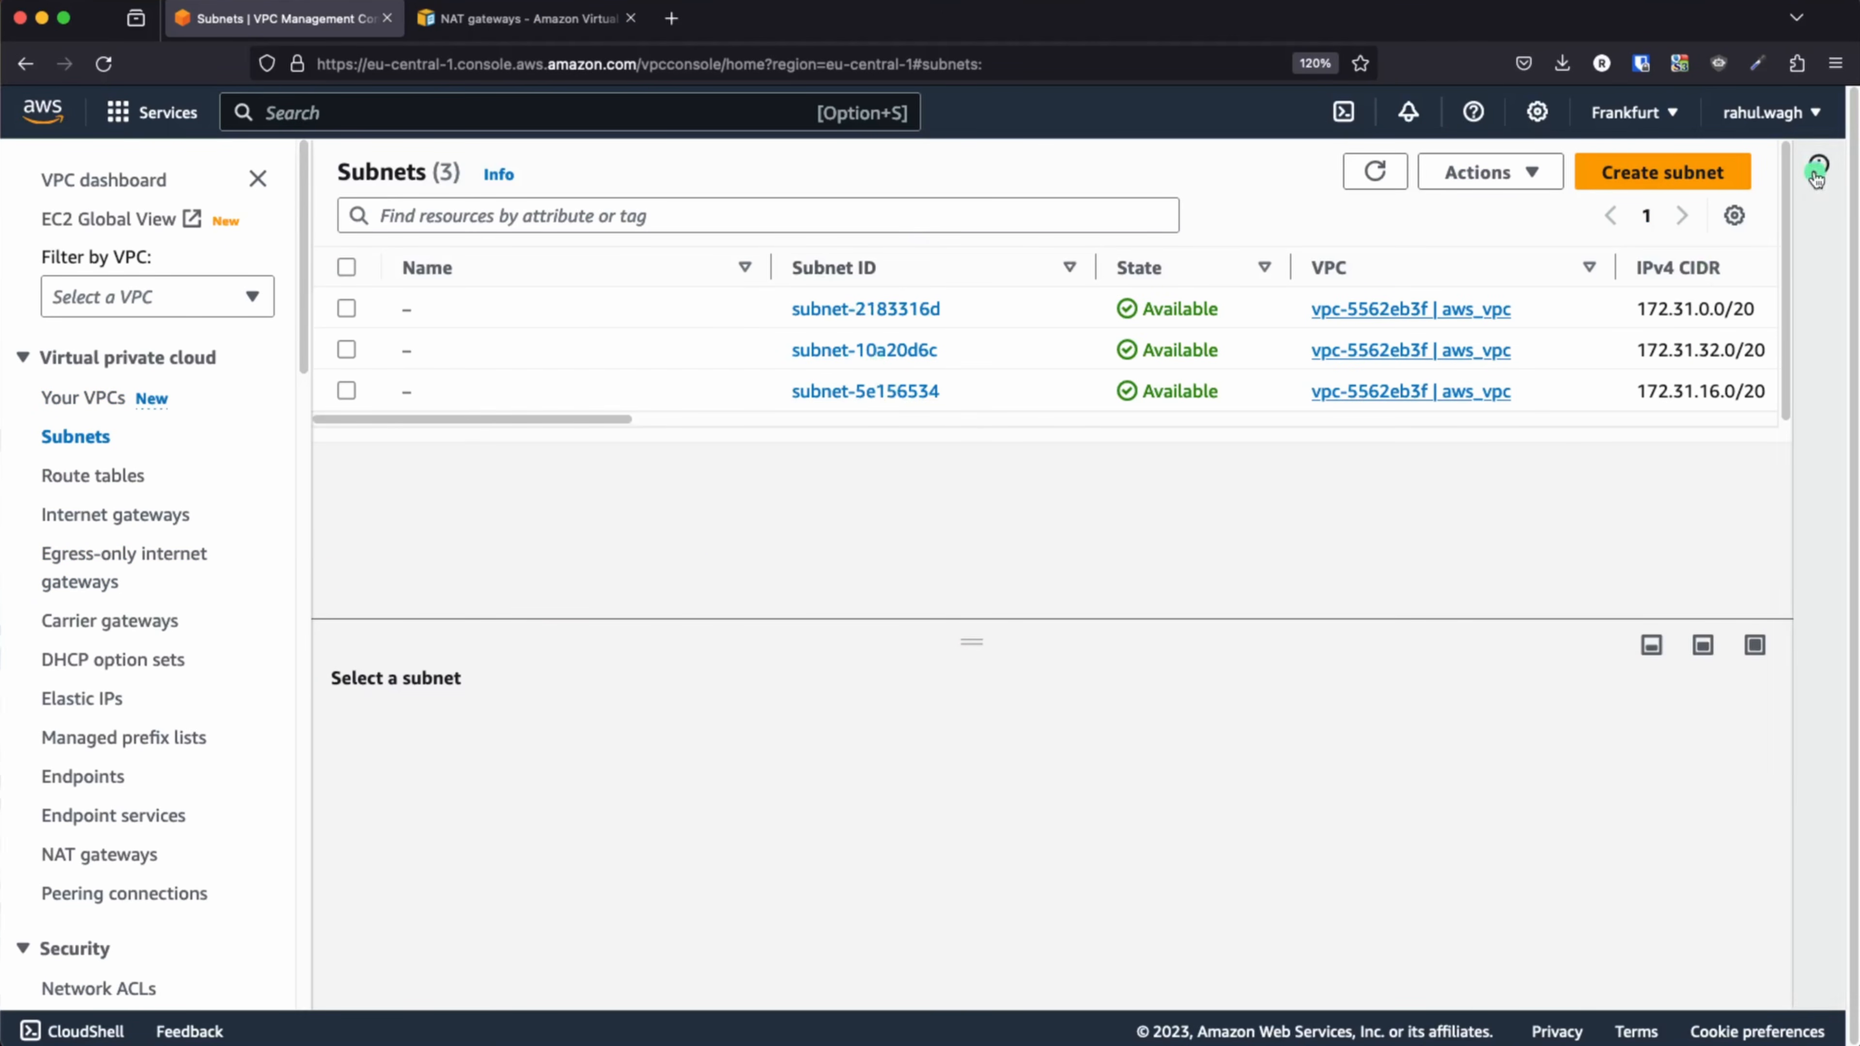
click(1679, 177)
click(135, 433)
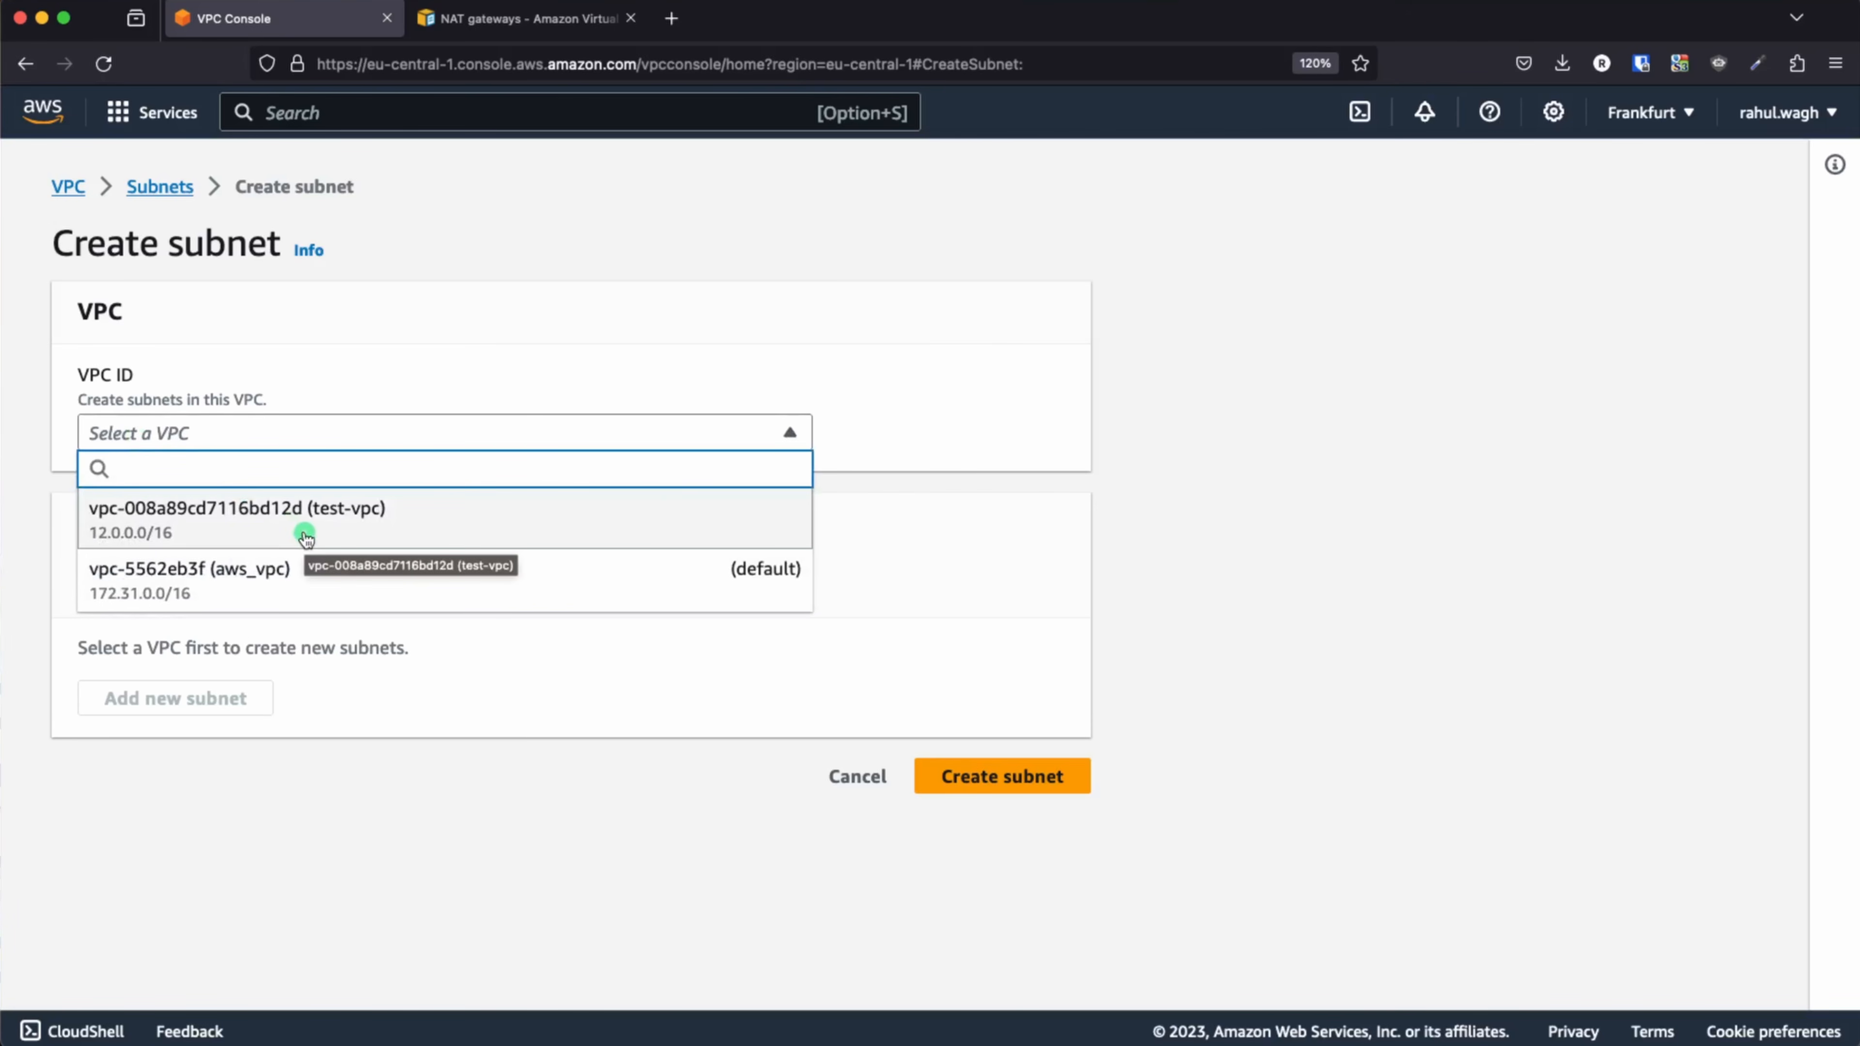
click(305, 538)
- Name the first subnet test-subnet-public-1a and place it in the eu-central-1a availability zone
scroll(367, 662, down, 8)
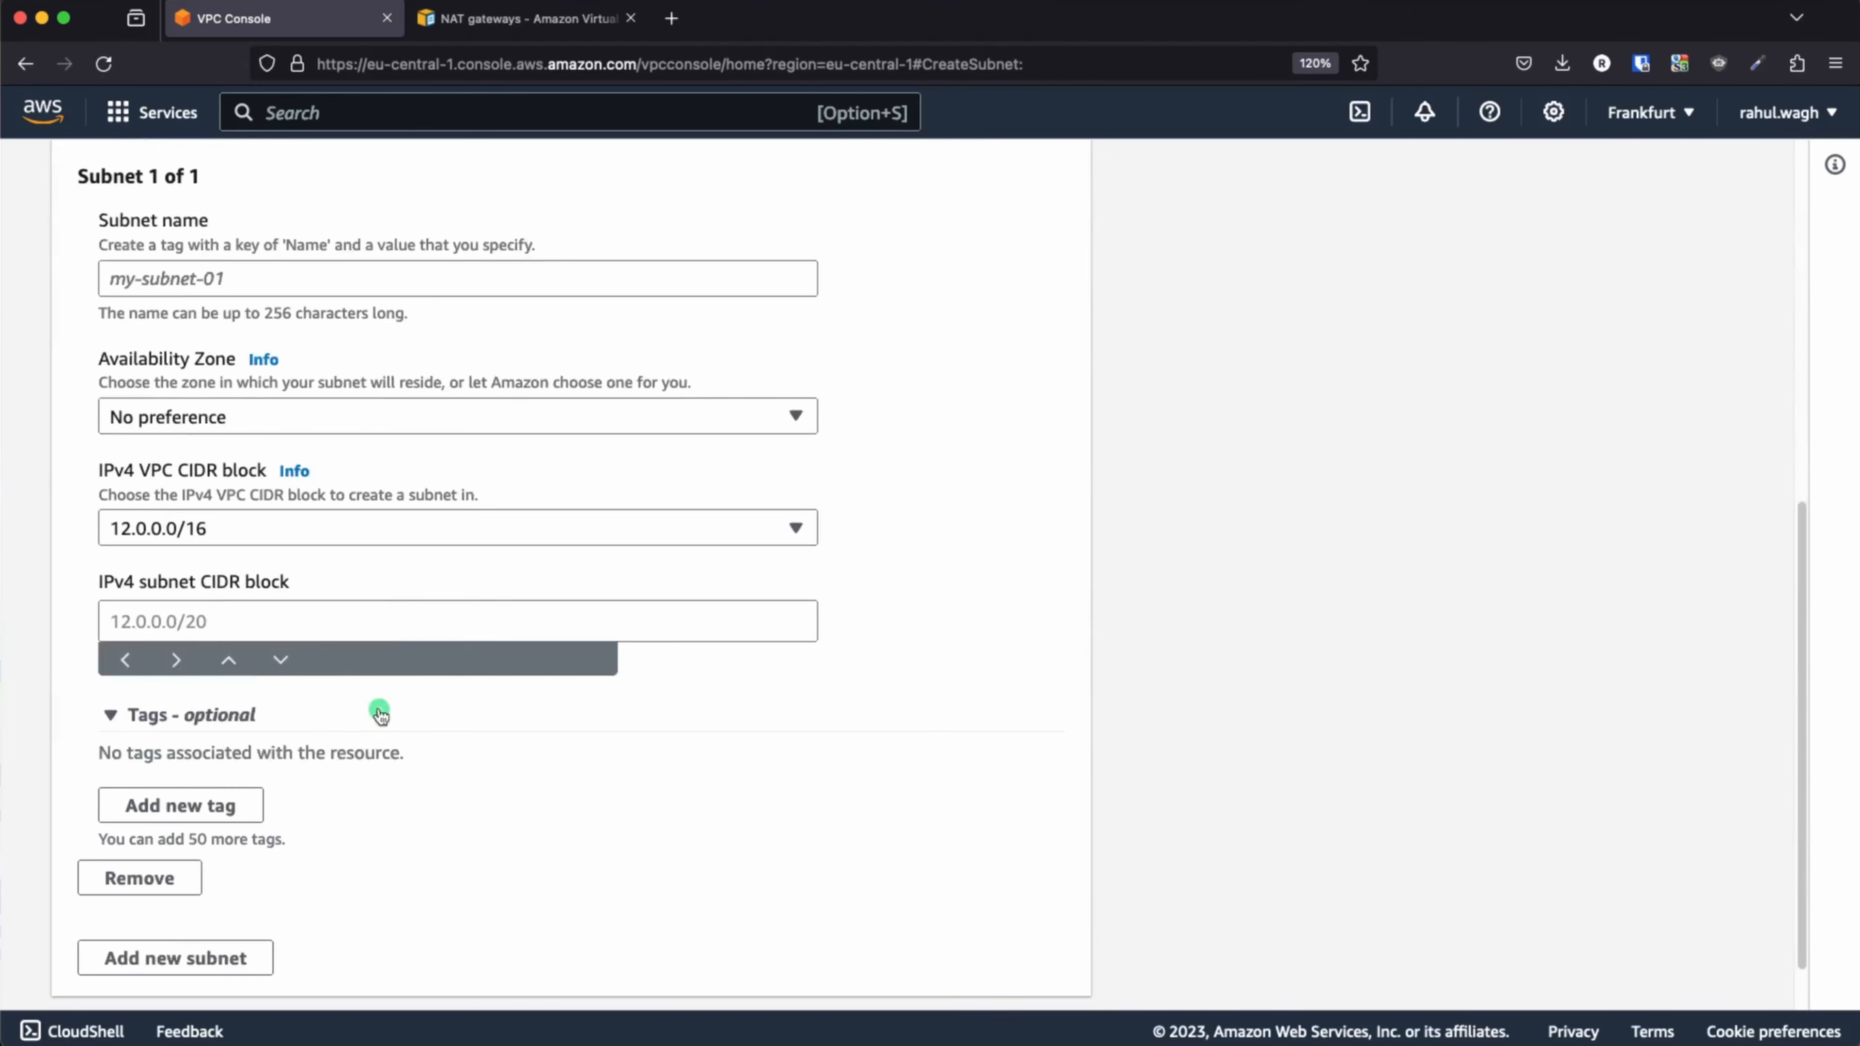
click(132, 284)
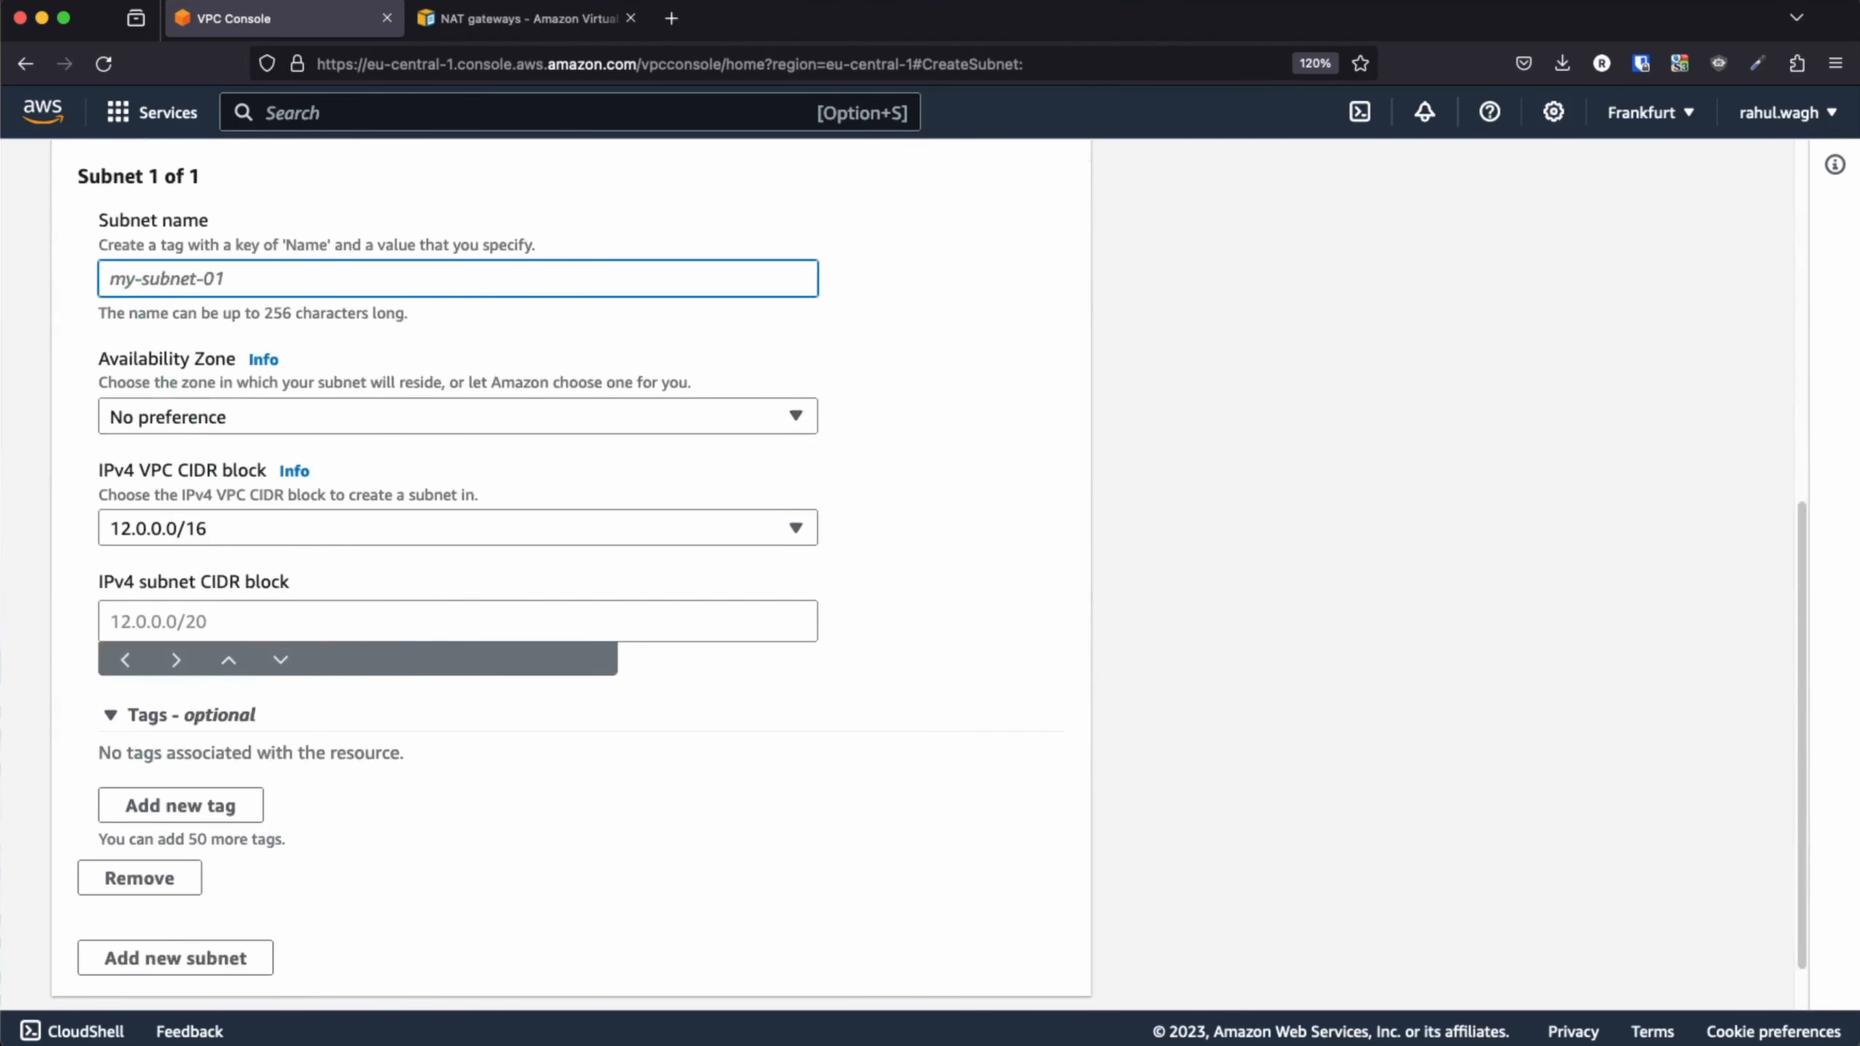
text(test-subnet-1)
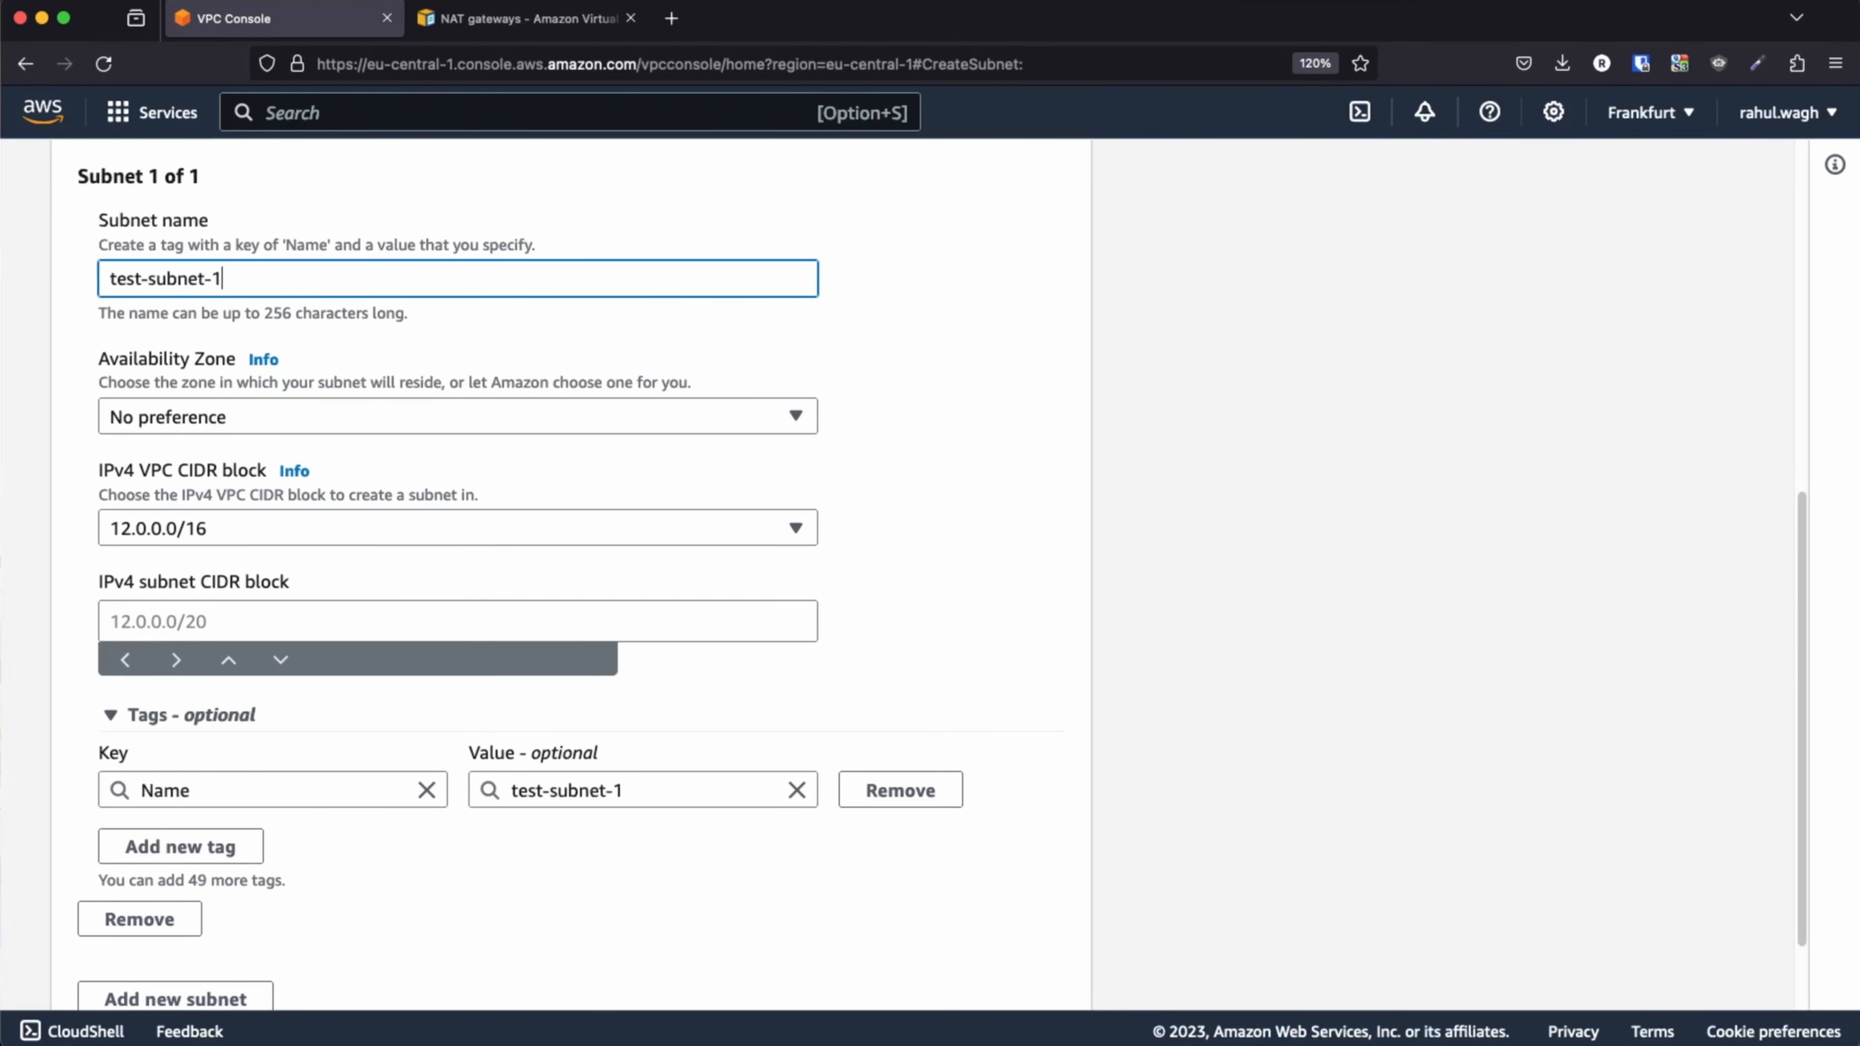
key(BackSpace)
text(public-1a)
click(494, 420)
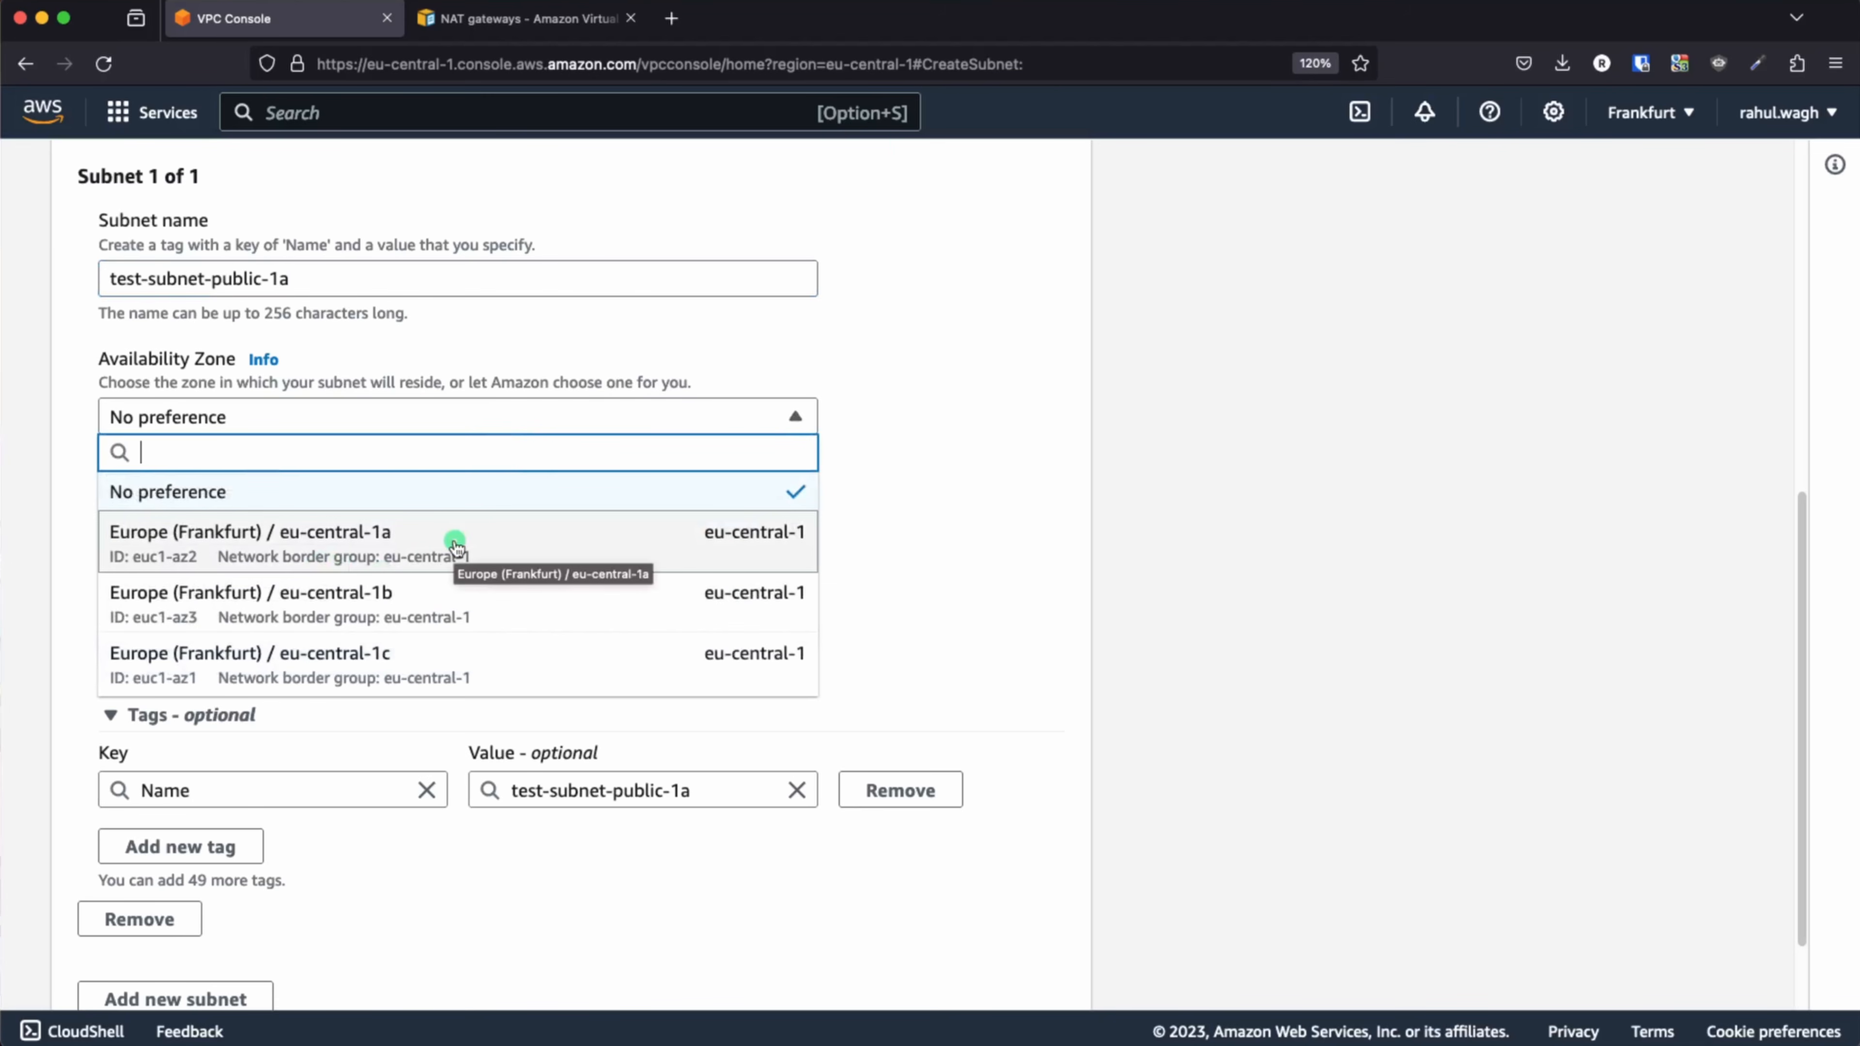
click(456, 547)
- Set the first subnet's IPv4 CIDR block to 12.0.1.0/24 and copy that value
scroll(982, 522, down, 1)
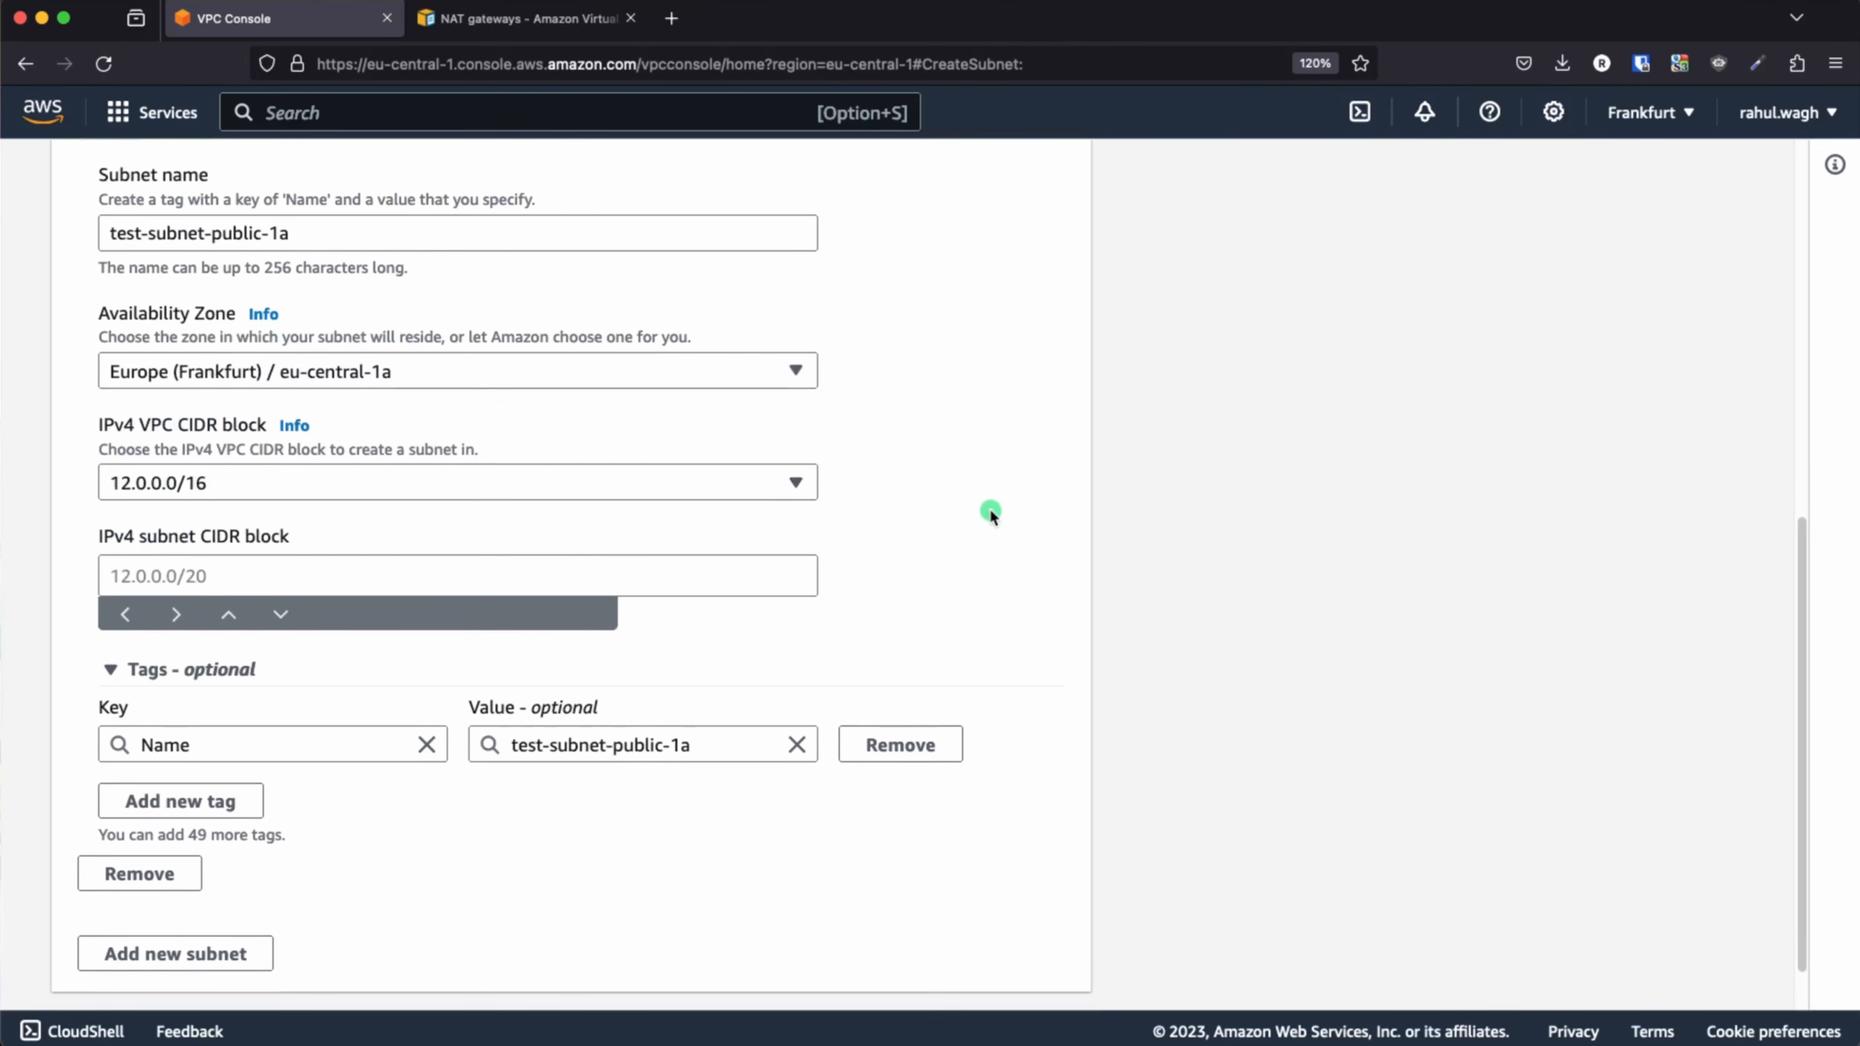
click(159, 566)
text(12.0.1.1)
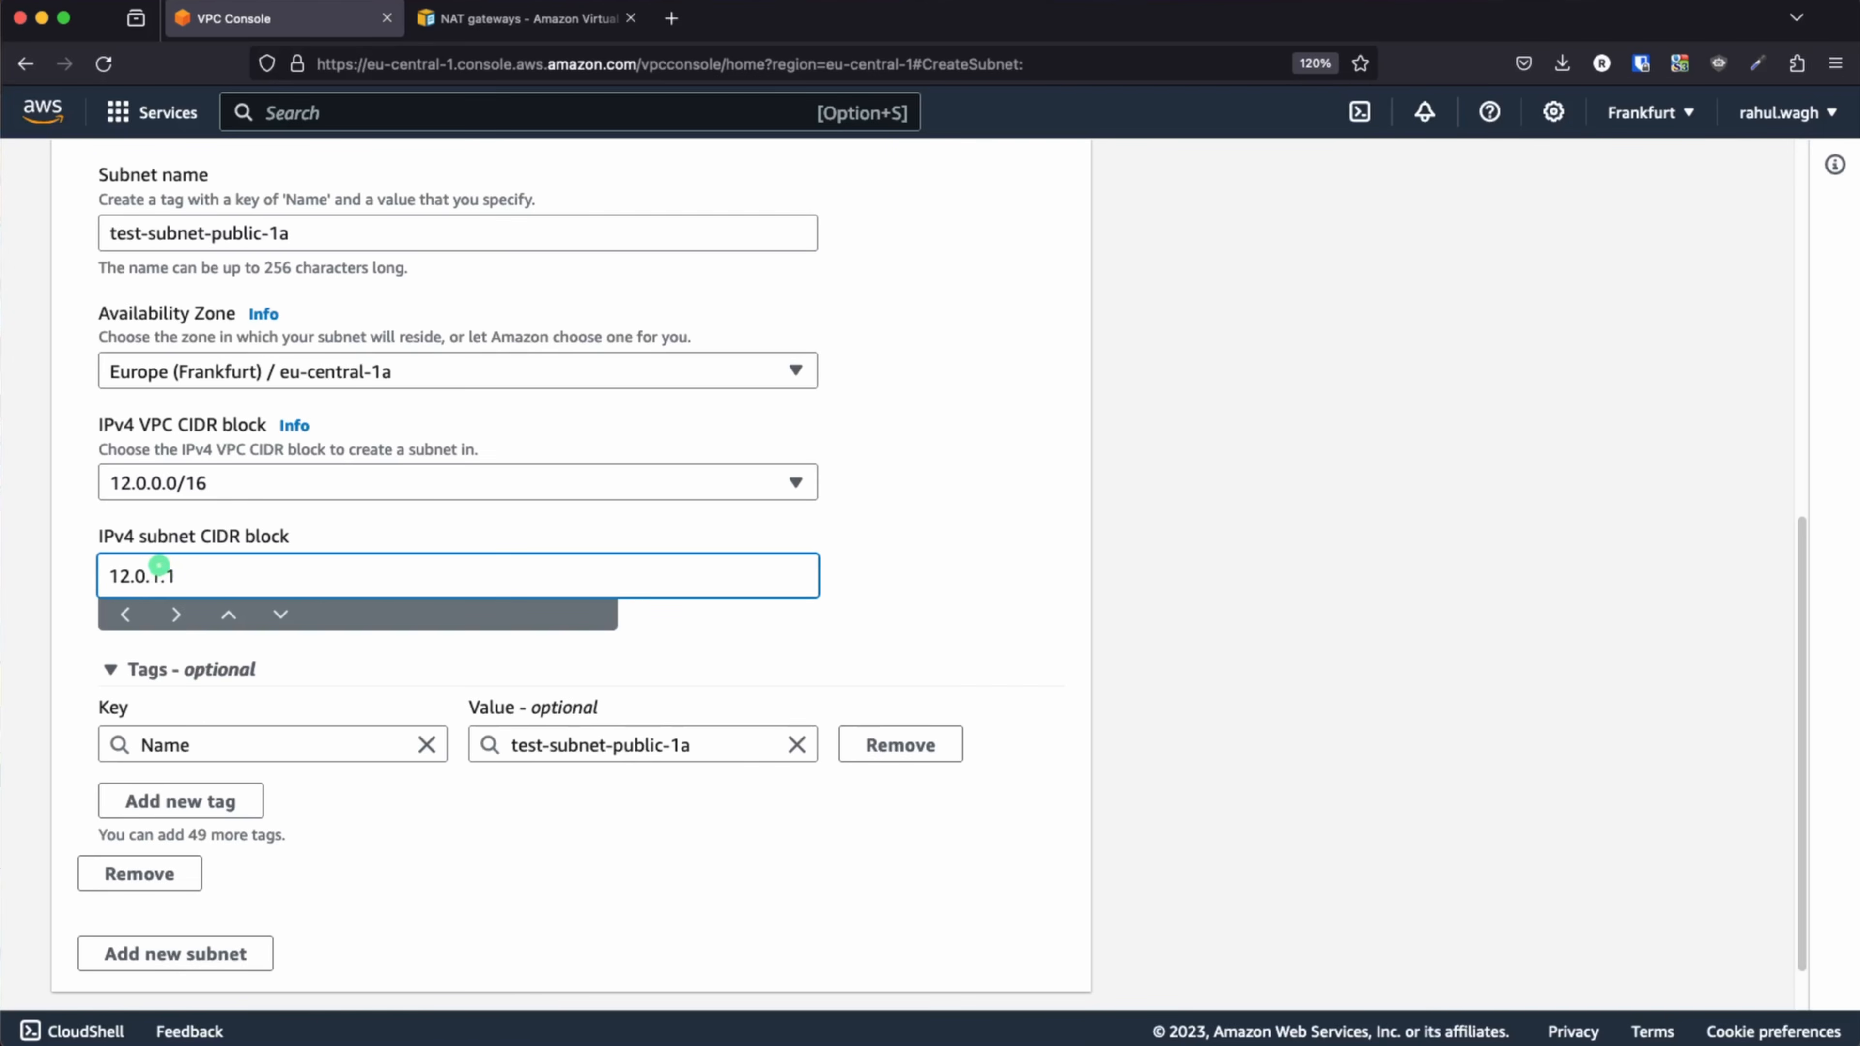
key(BackSpace)
text(0/24)
click(855, 566)
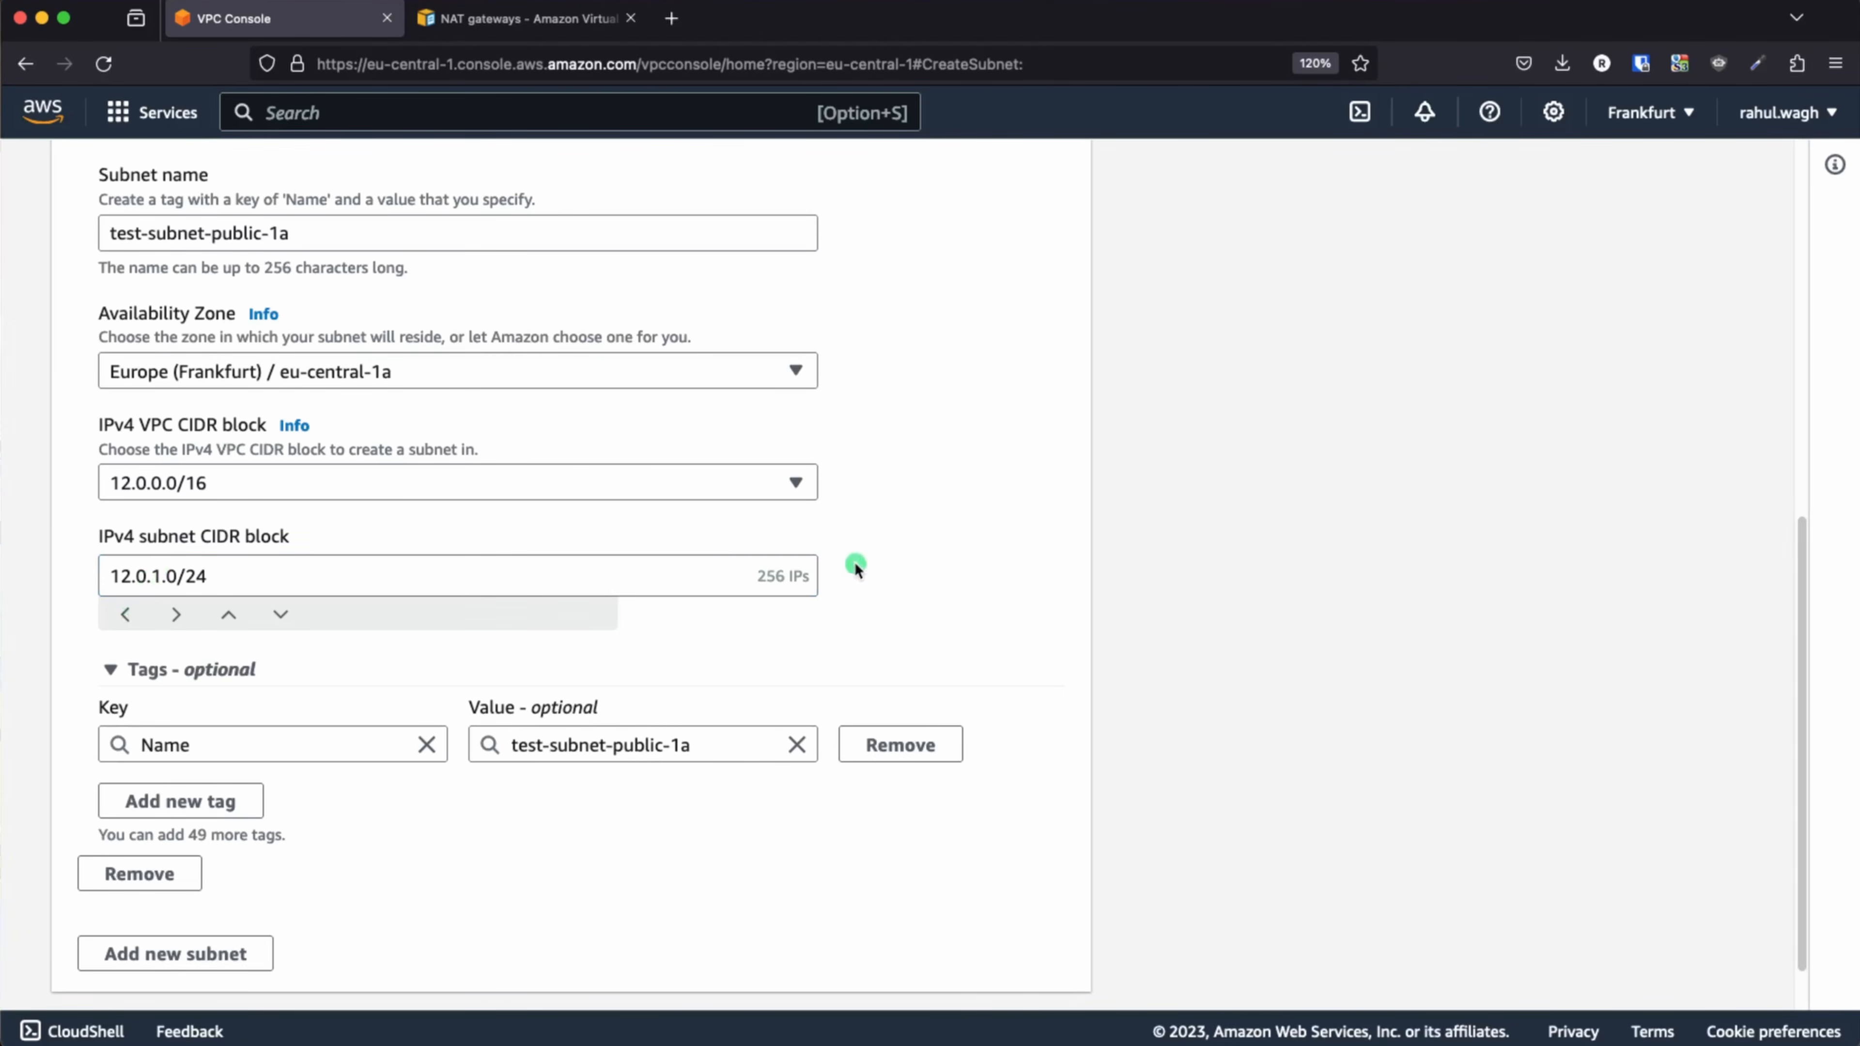
triple_click(271, 573)
key(super+c)
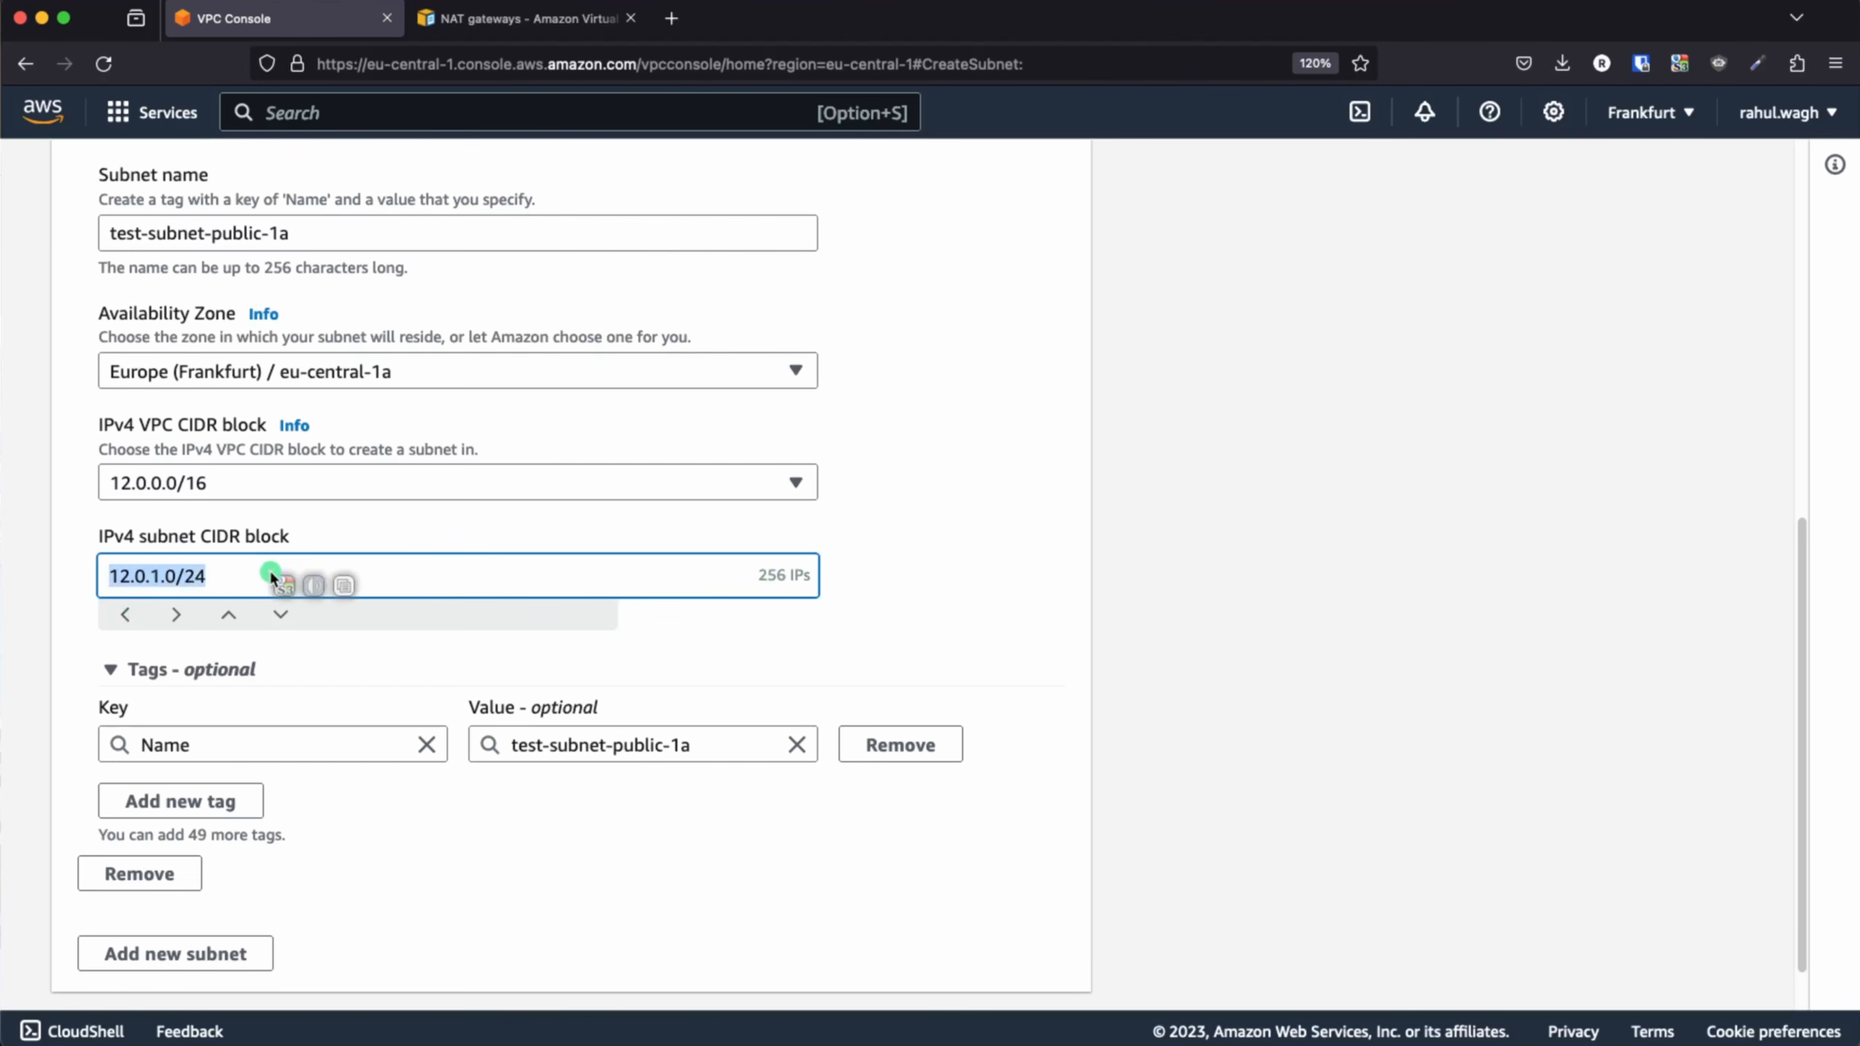
click(1008, 595)
- Add a second subnet named test-subnet-private-1a in the eu-central-1a availability zone
scroll(947, 590, down, 1)
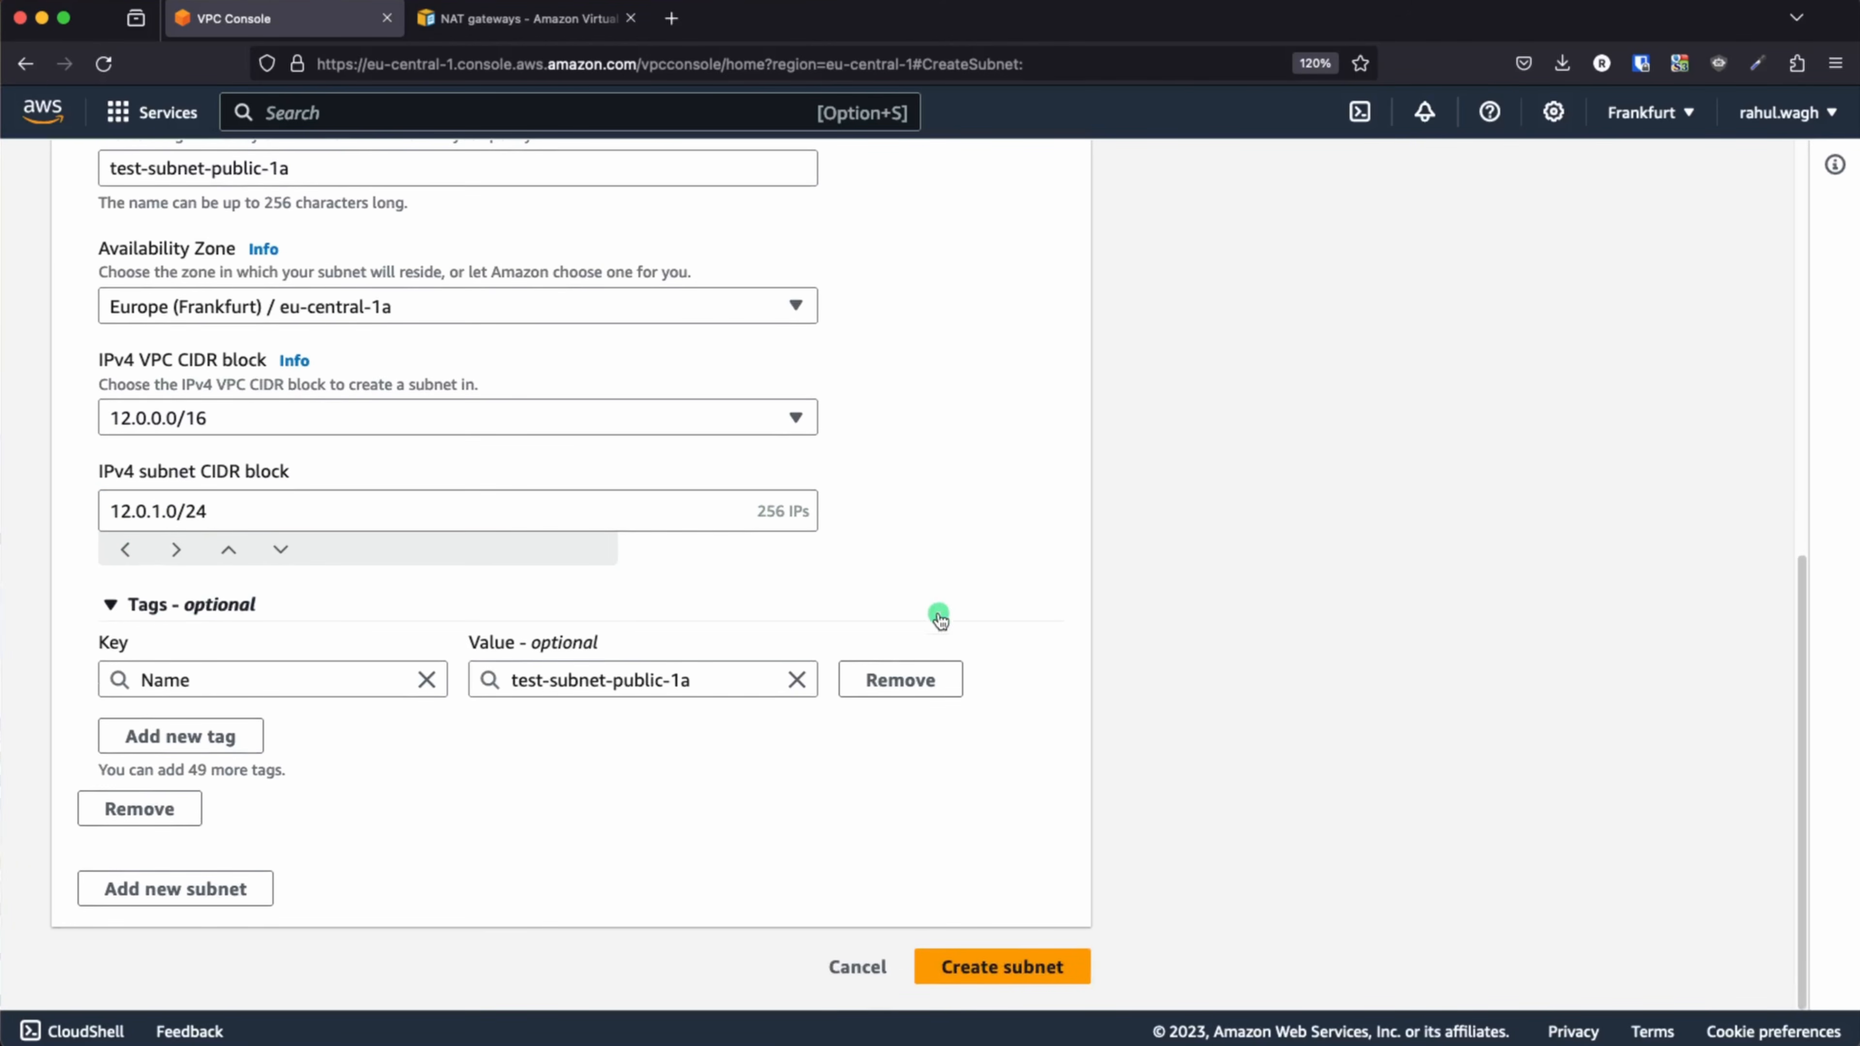
click(207, 889)
scroll(543, 836, down, 4)
click(164, 723)
text(test-subnet-private-1a)
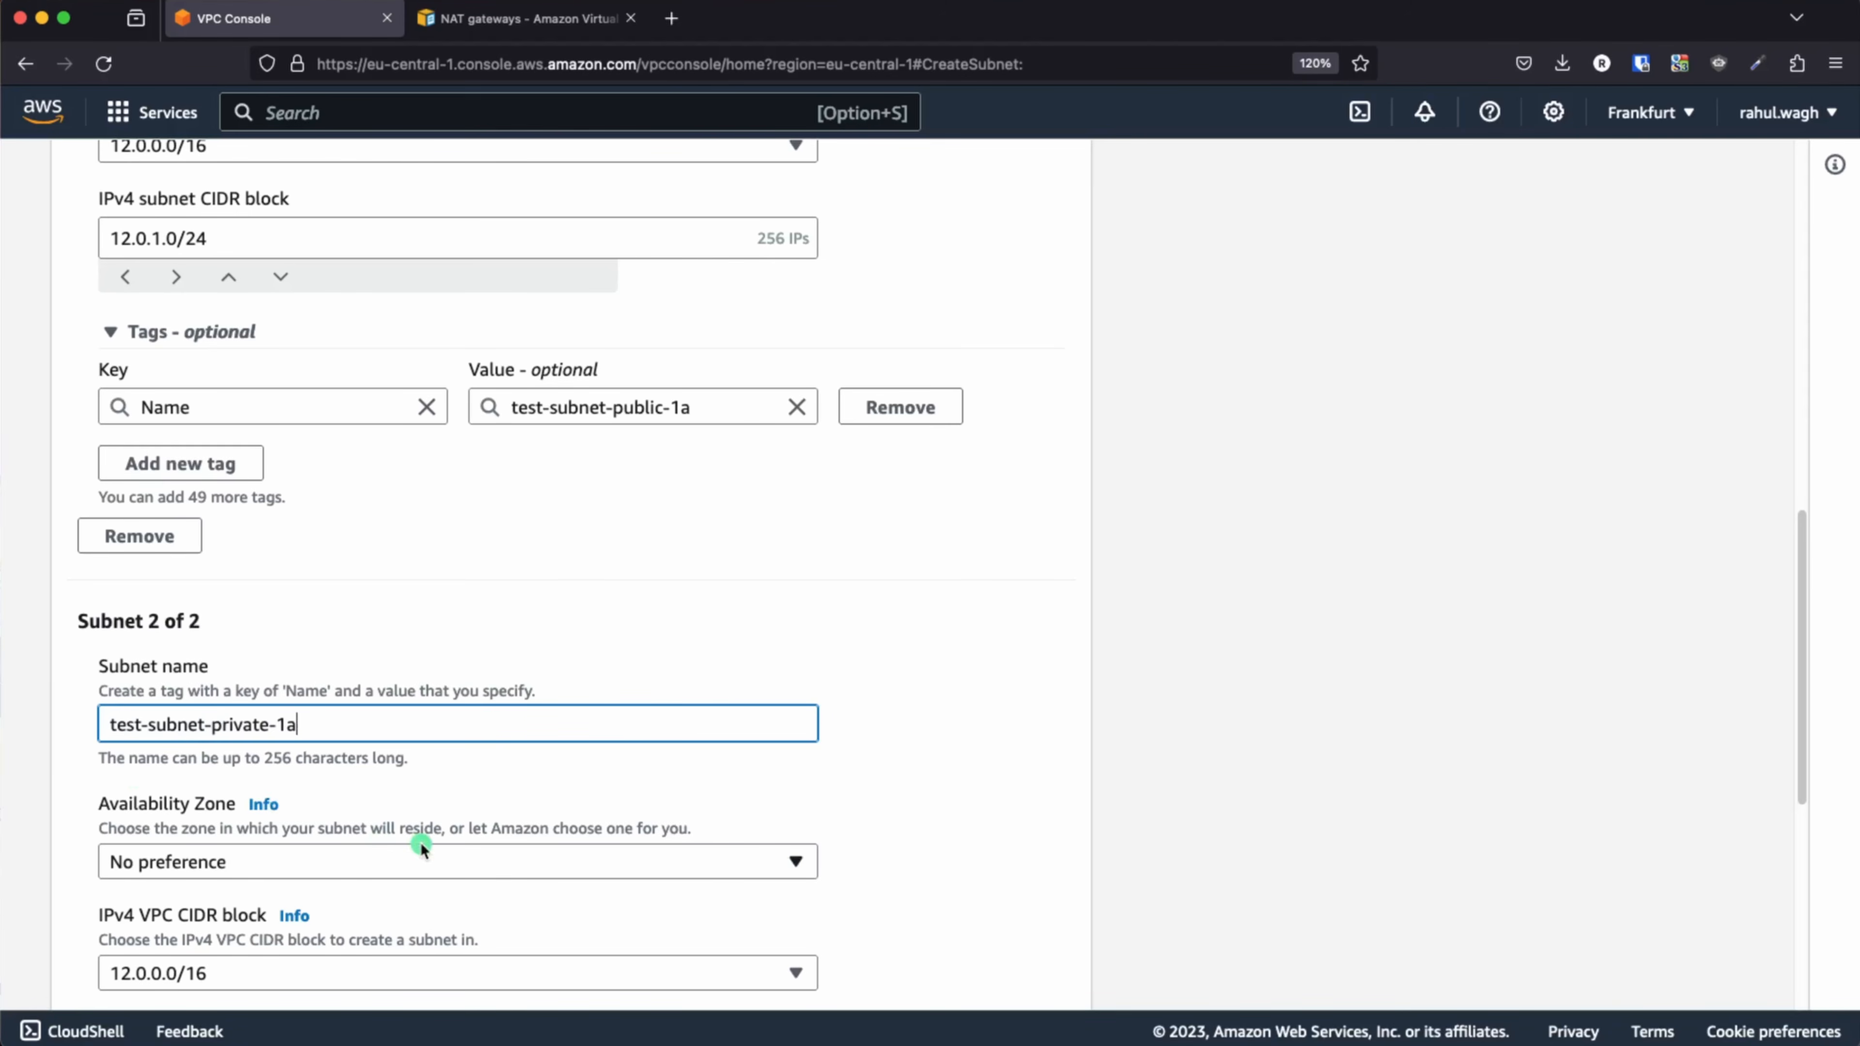
click(423, 863)
click(475, 719)
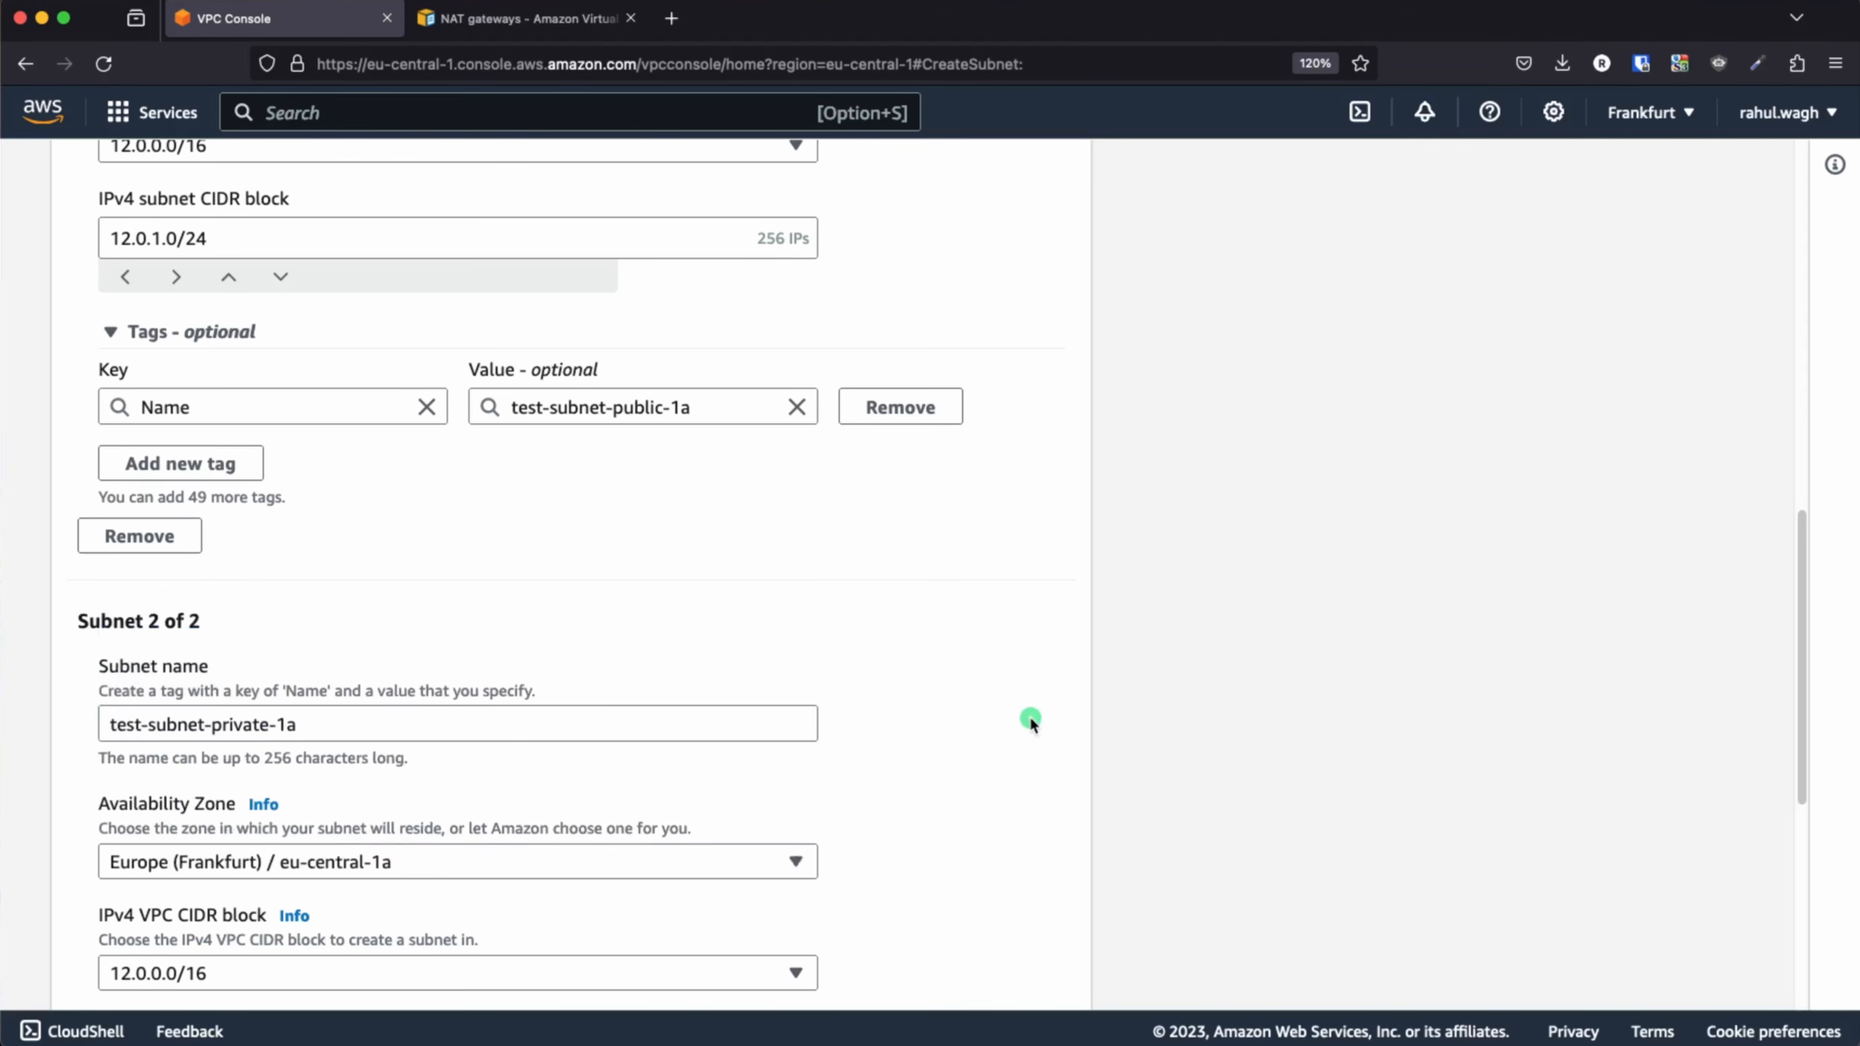
- Set the IPv4 CIDR block of test-subnet-private-1a to 12.0.2.0/24, reusing the copied CIDR value
scroll(905, 728, down, 4)
click(299, 790)
key(super+v)
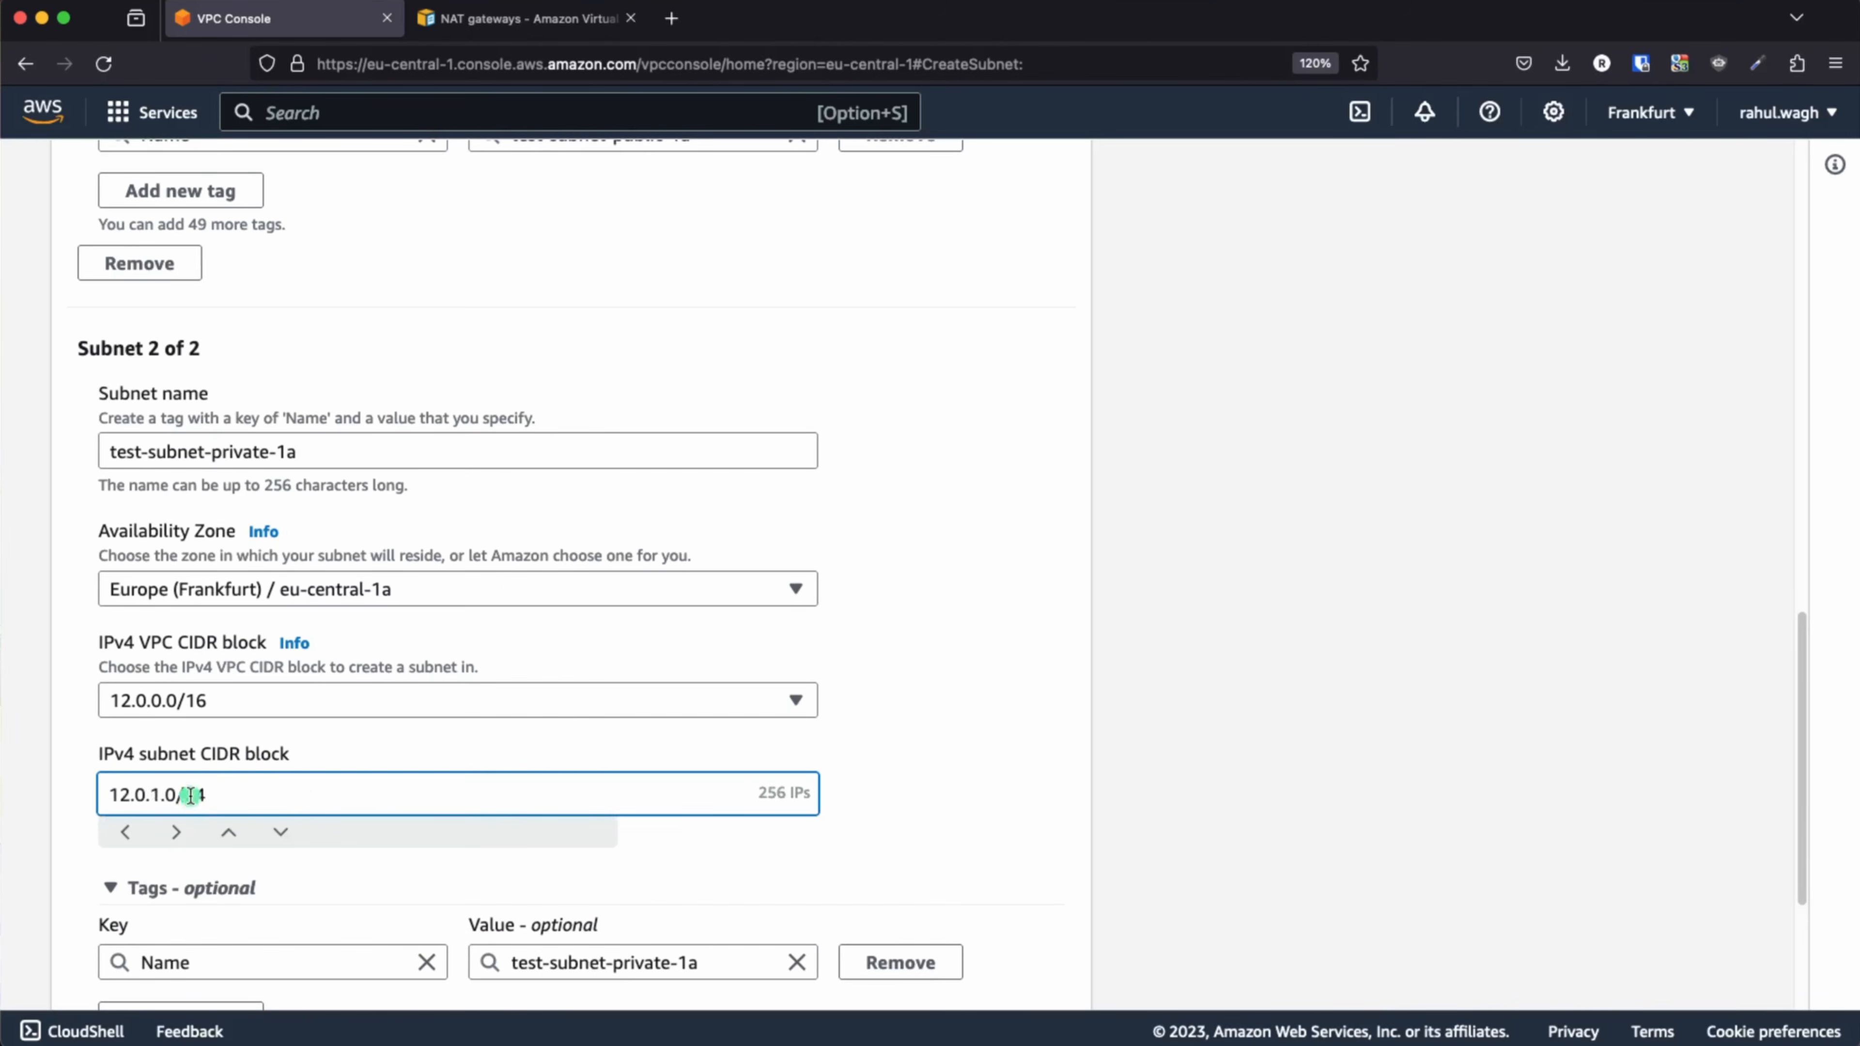
click(150, 792)
key(Delete)
text(2)
- Review both subnet definitions, create the subnets, and remove the subnet ID filtering from the resulting list
scroll(714, 828, down, 4)
scroll(709, 782, up, 9)
scroll(880, 814, up, 5)
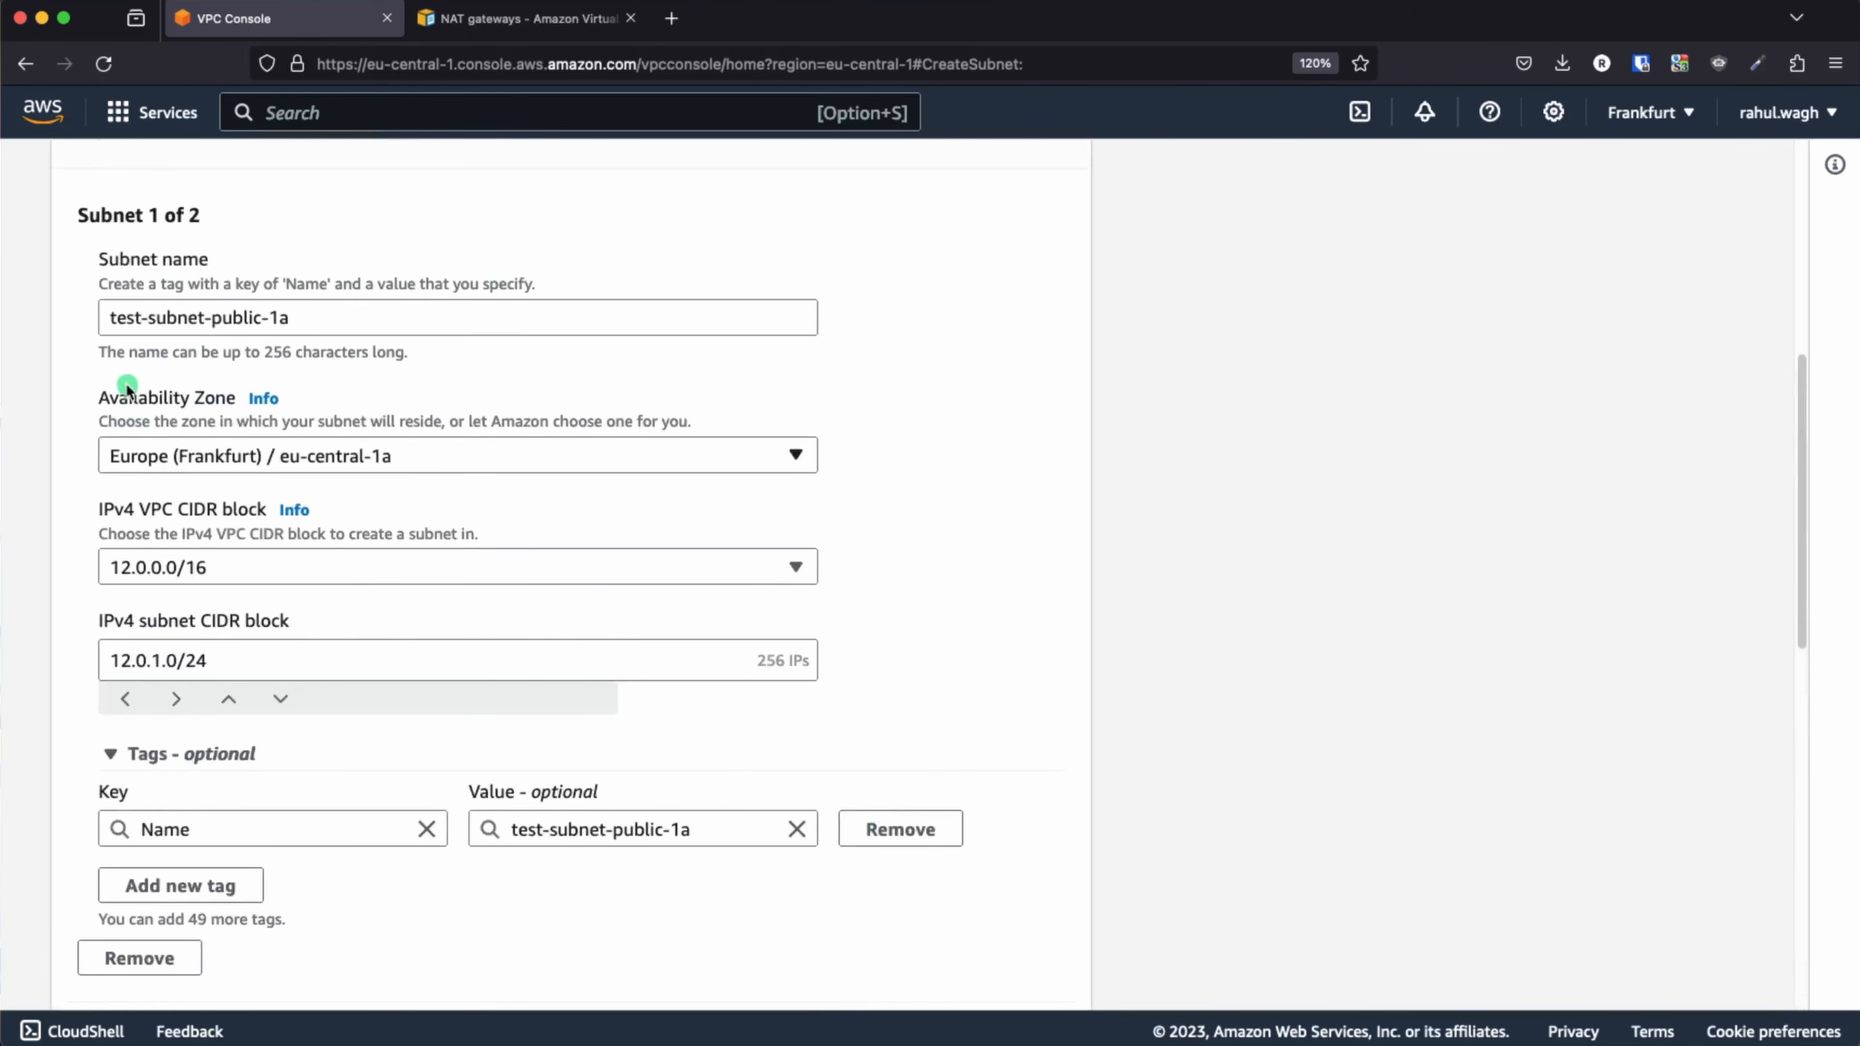
scroll(303, 635, down, 7)
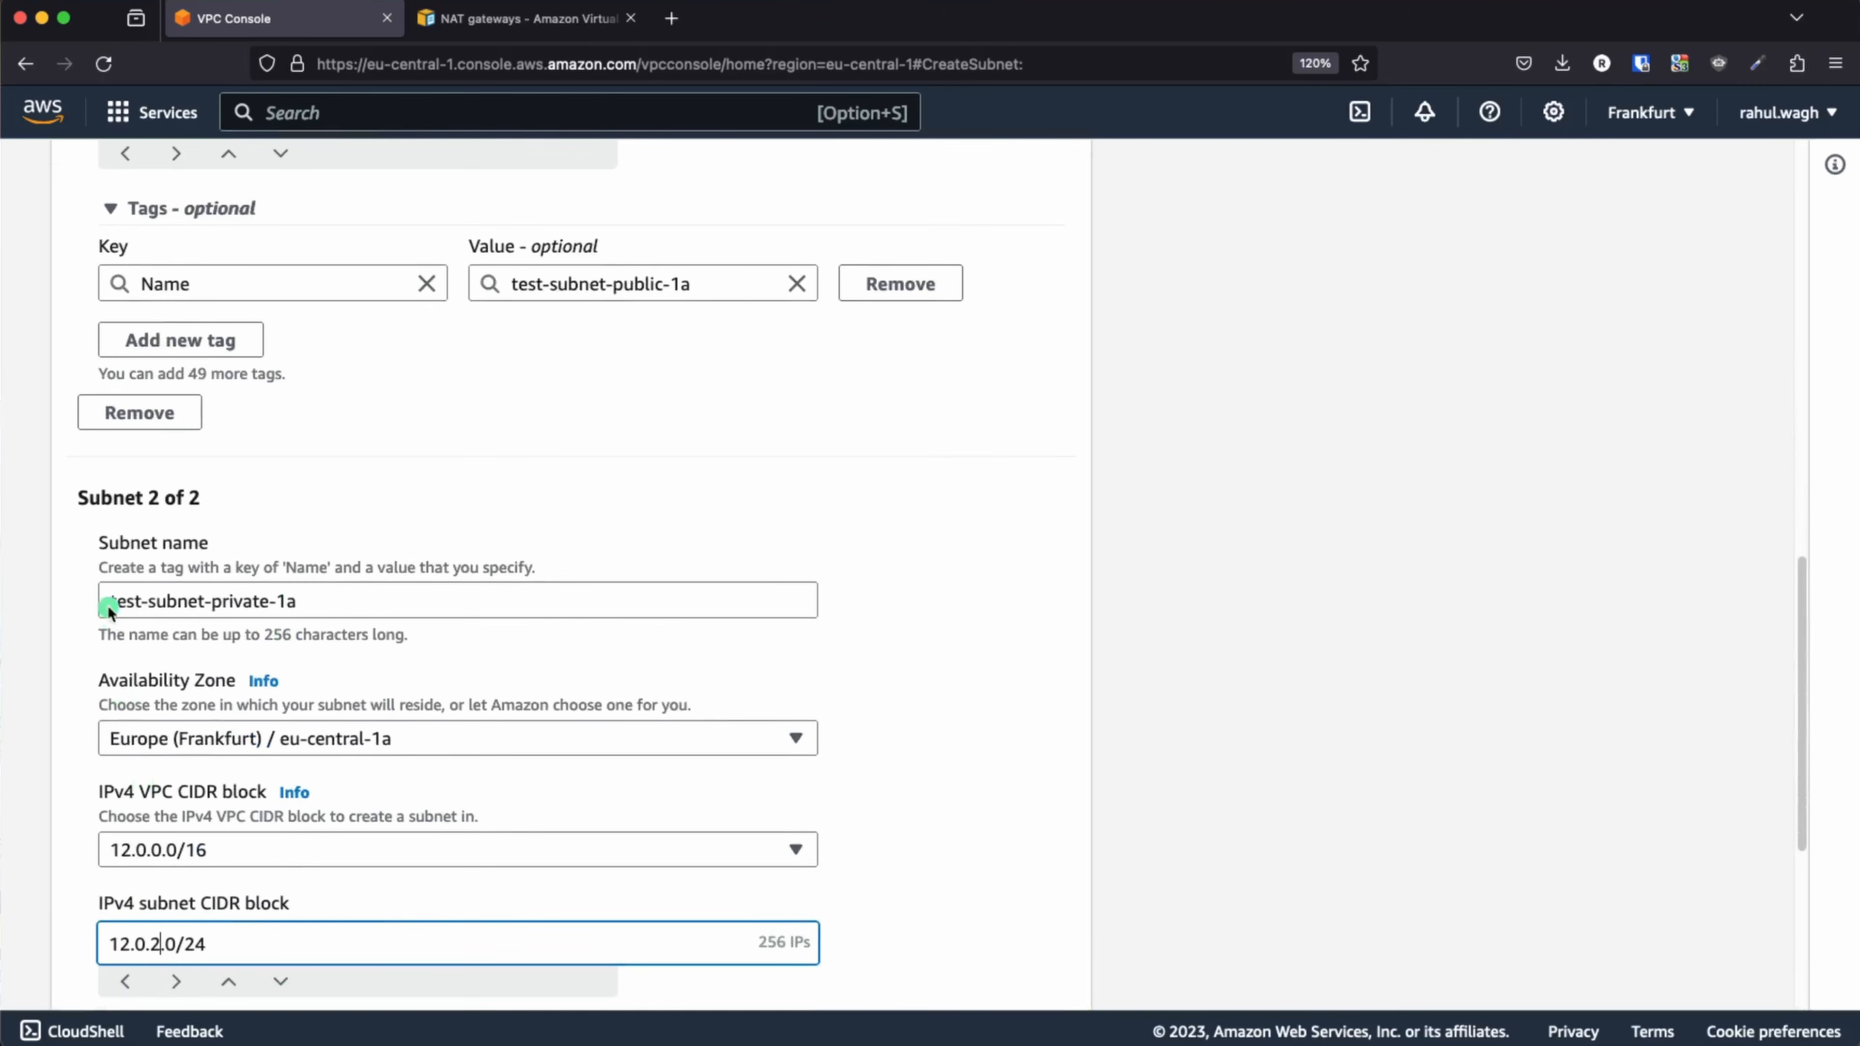
scroll(711, 806, down, 6)
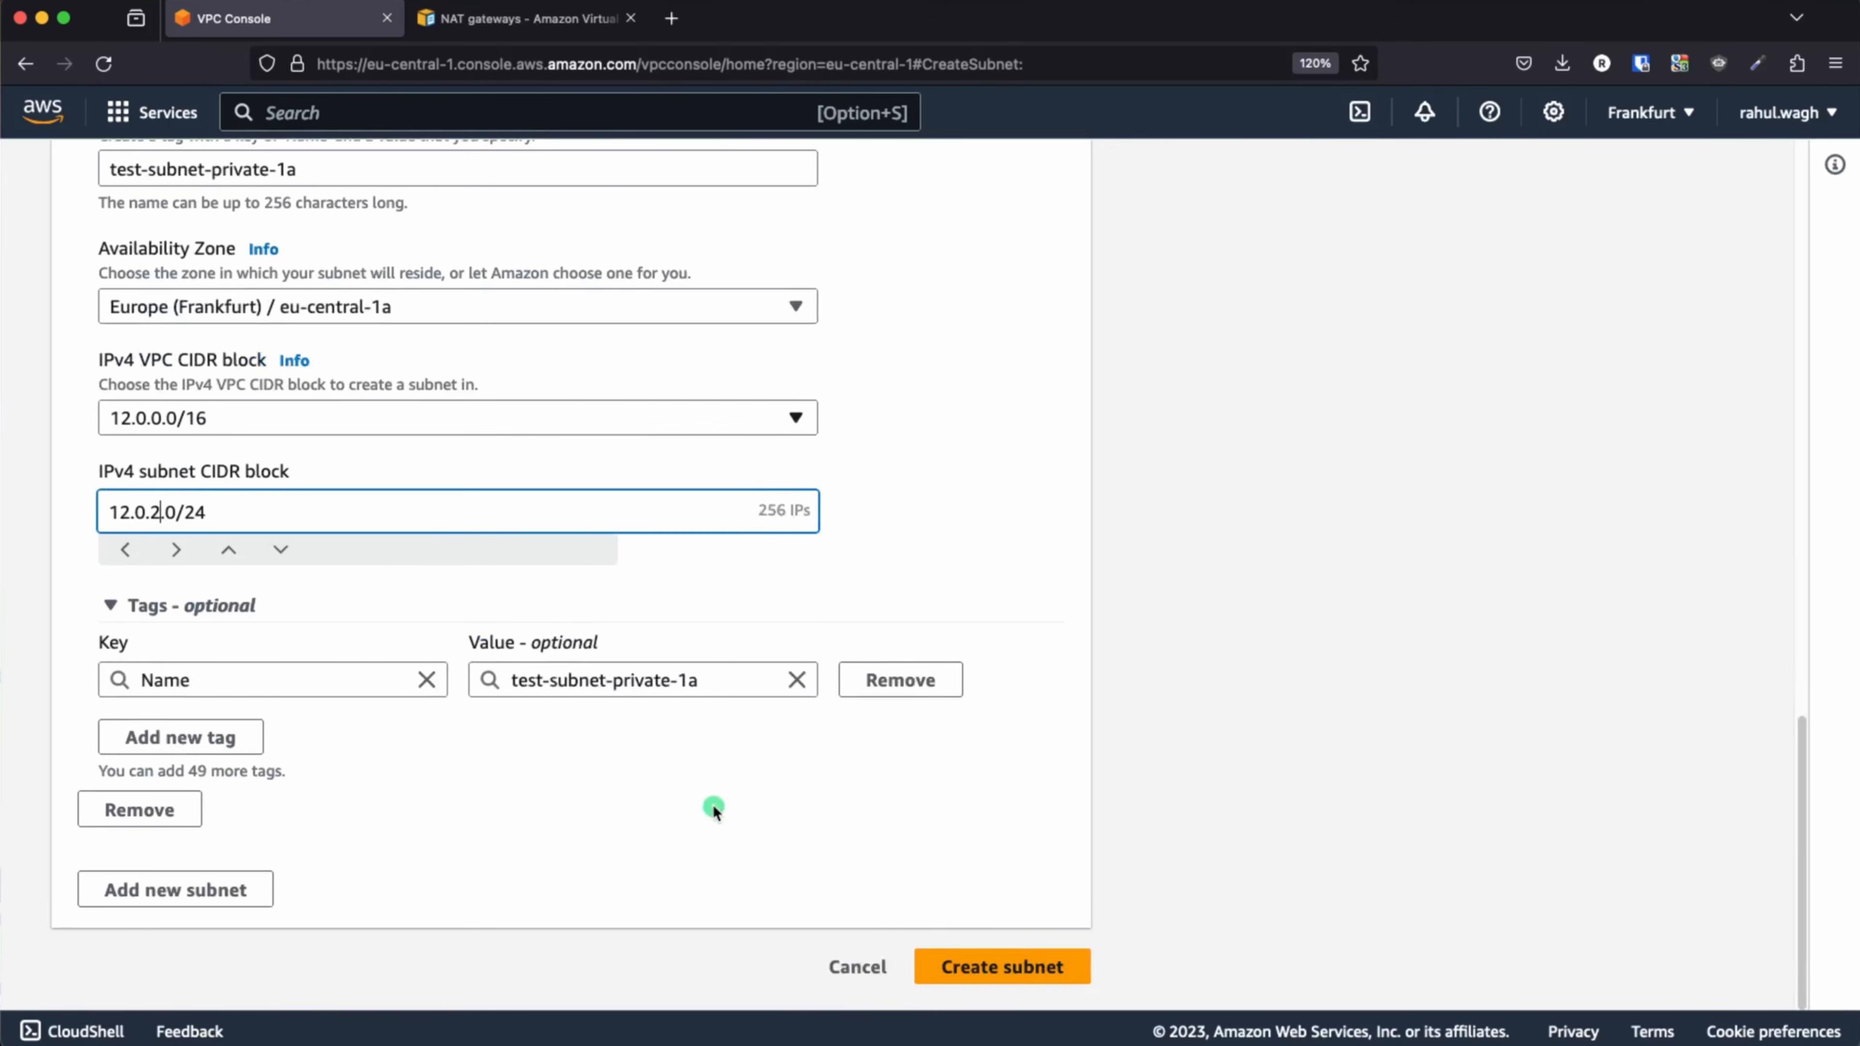
click(1005, 969)
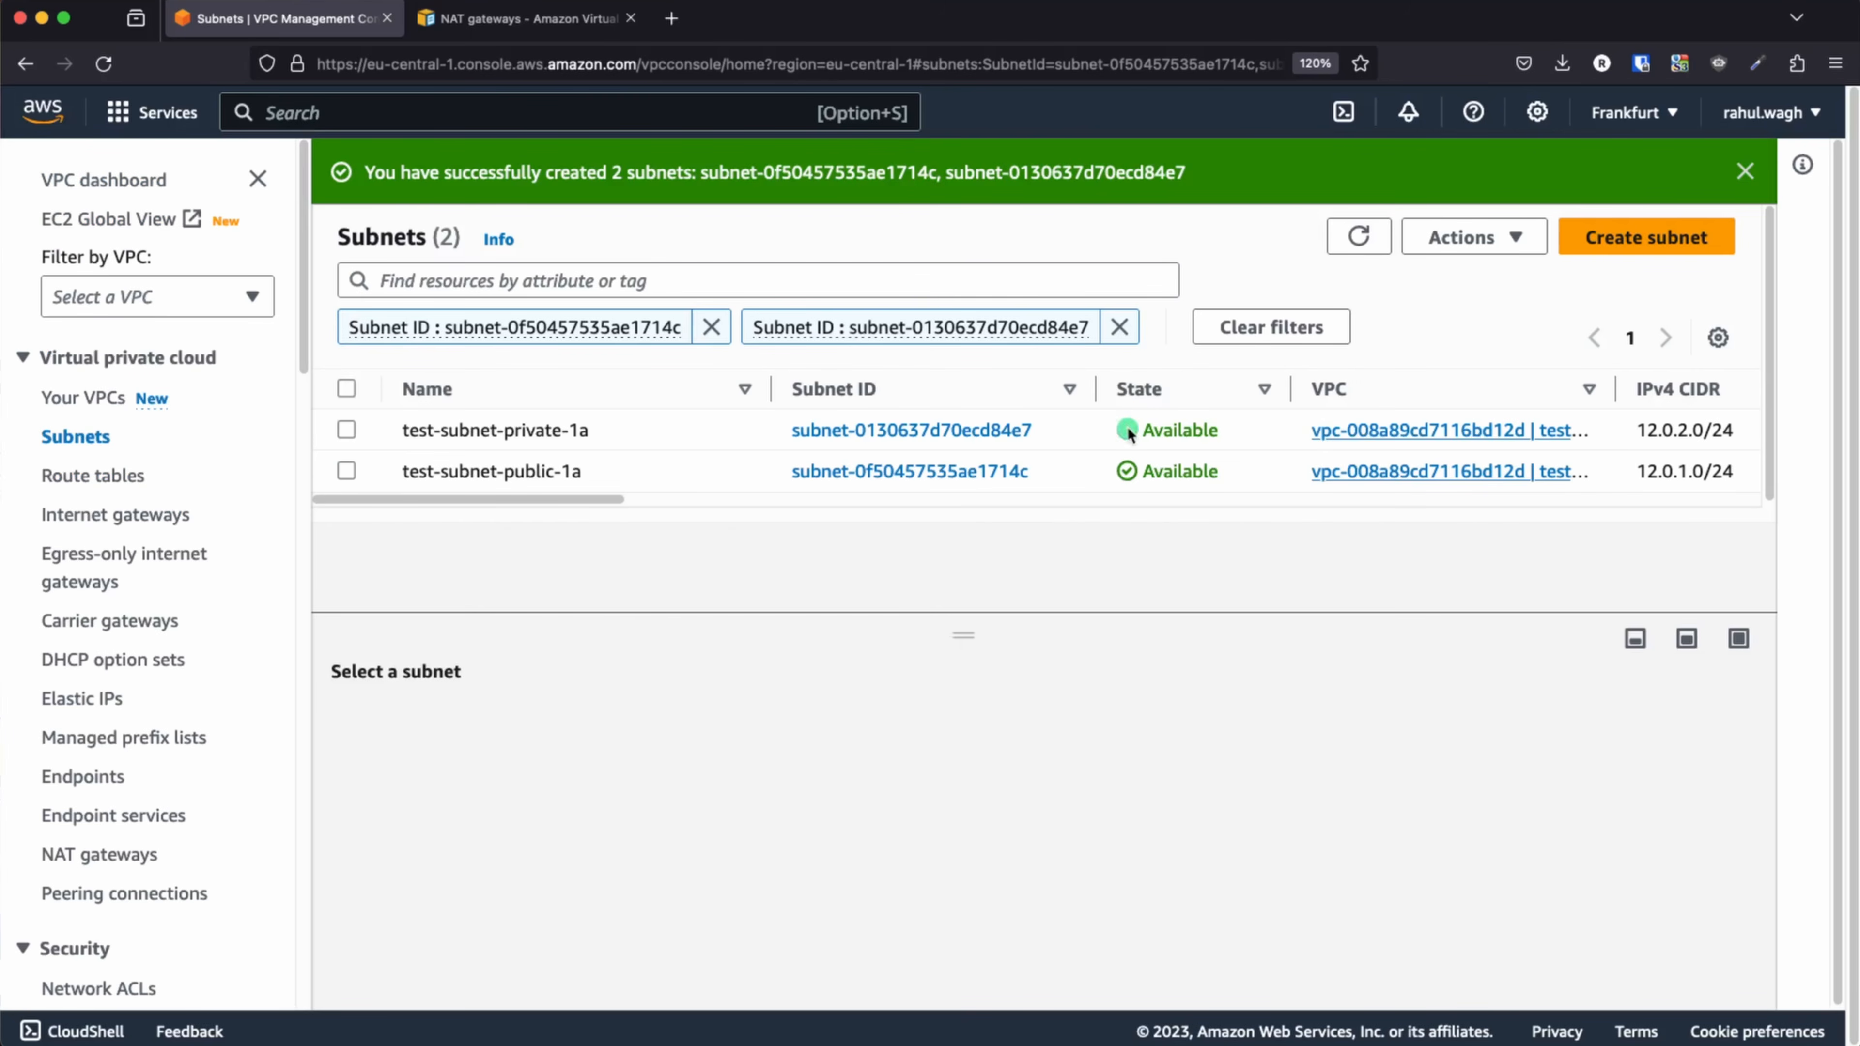
click(1123, 327)
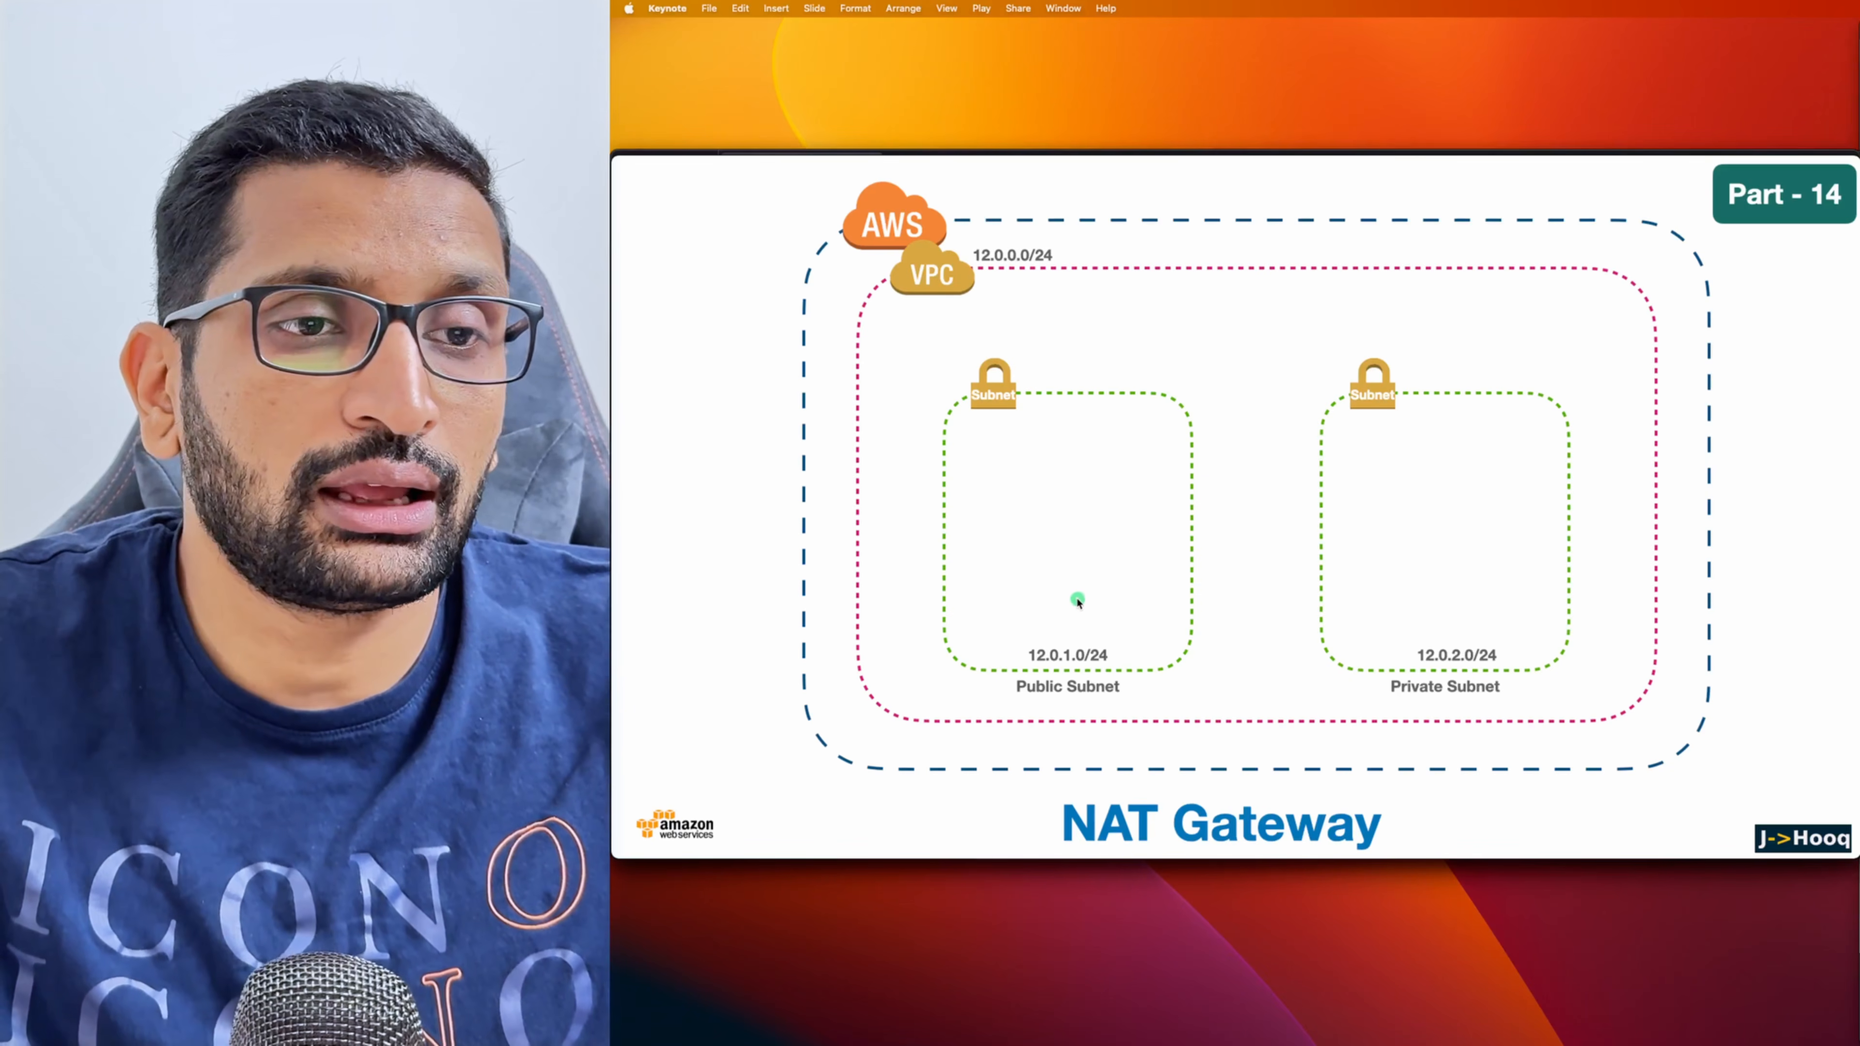
click(1079, 600)
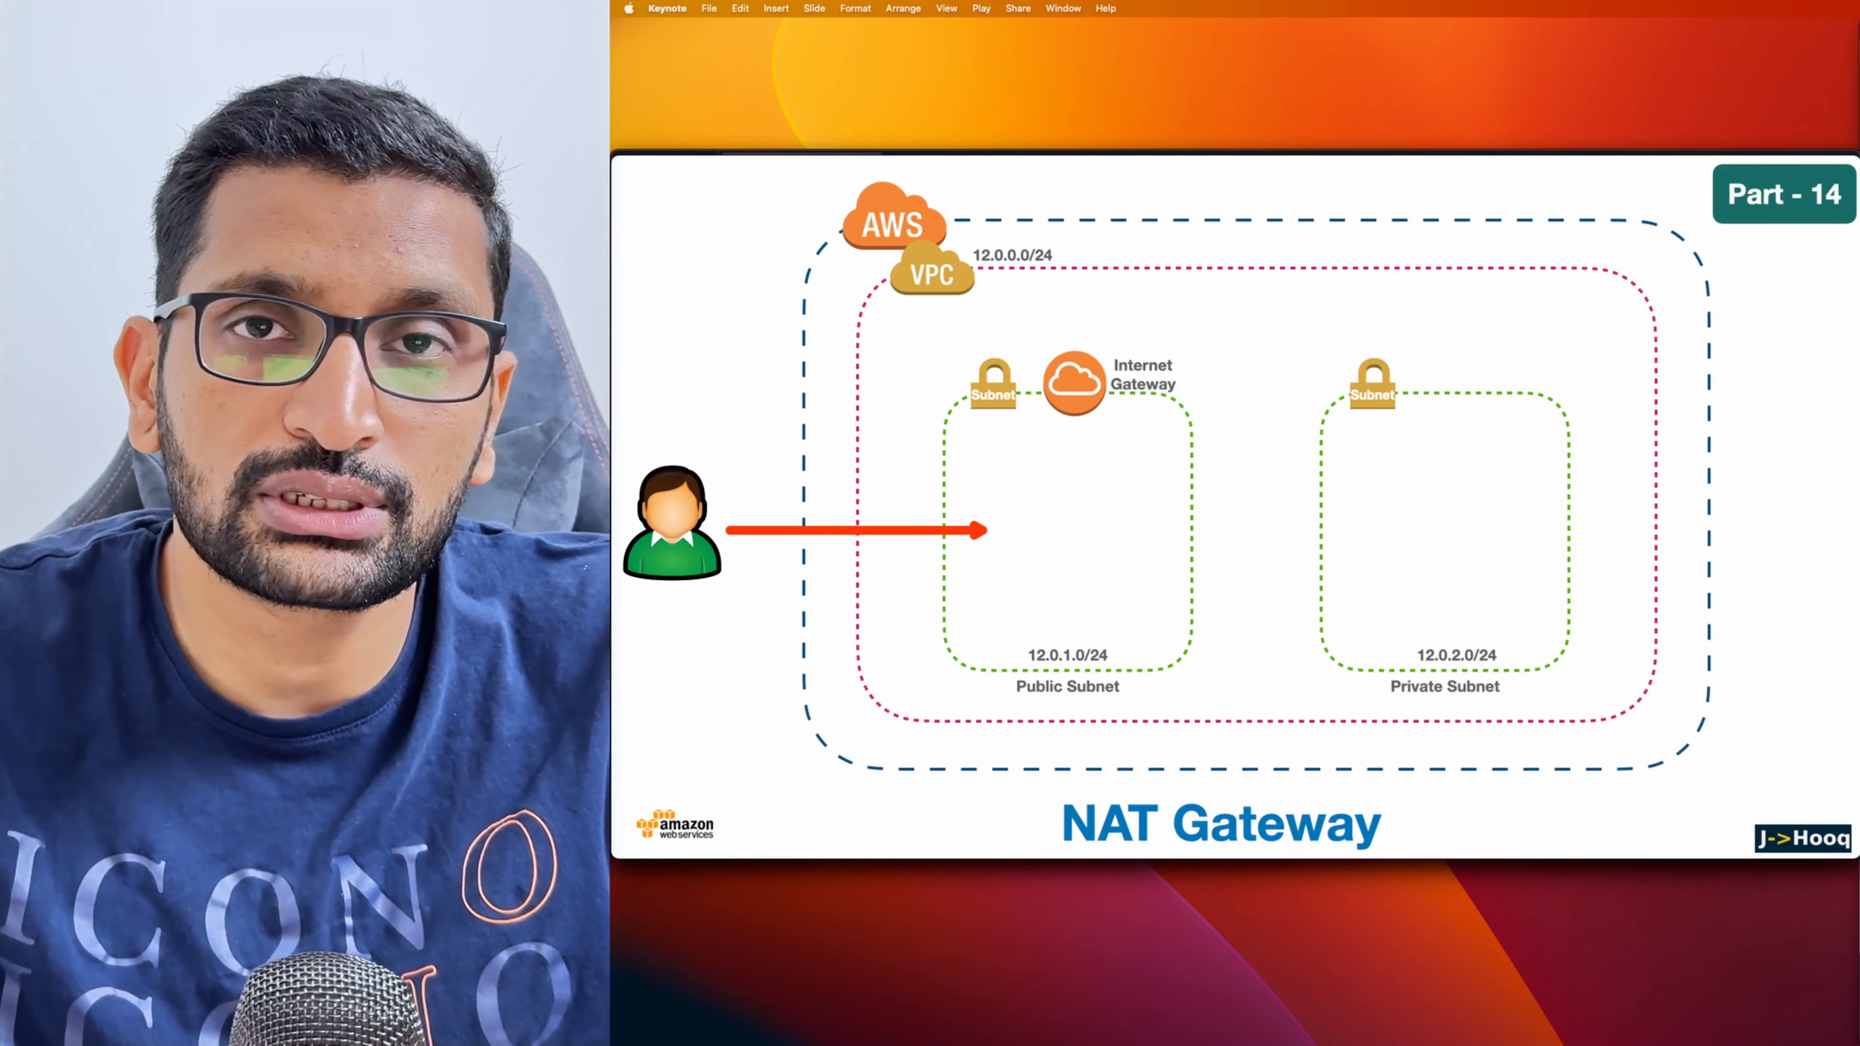
click(1050, 585)
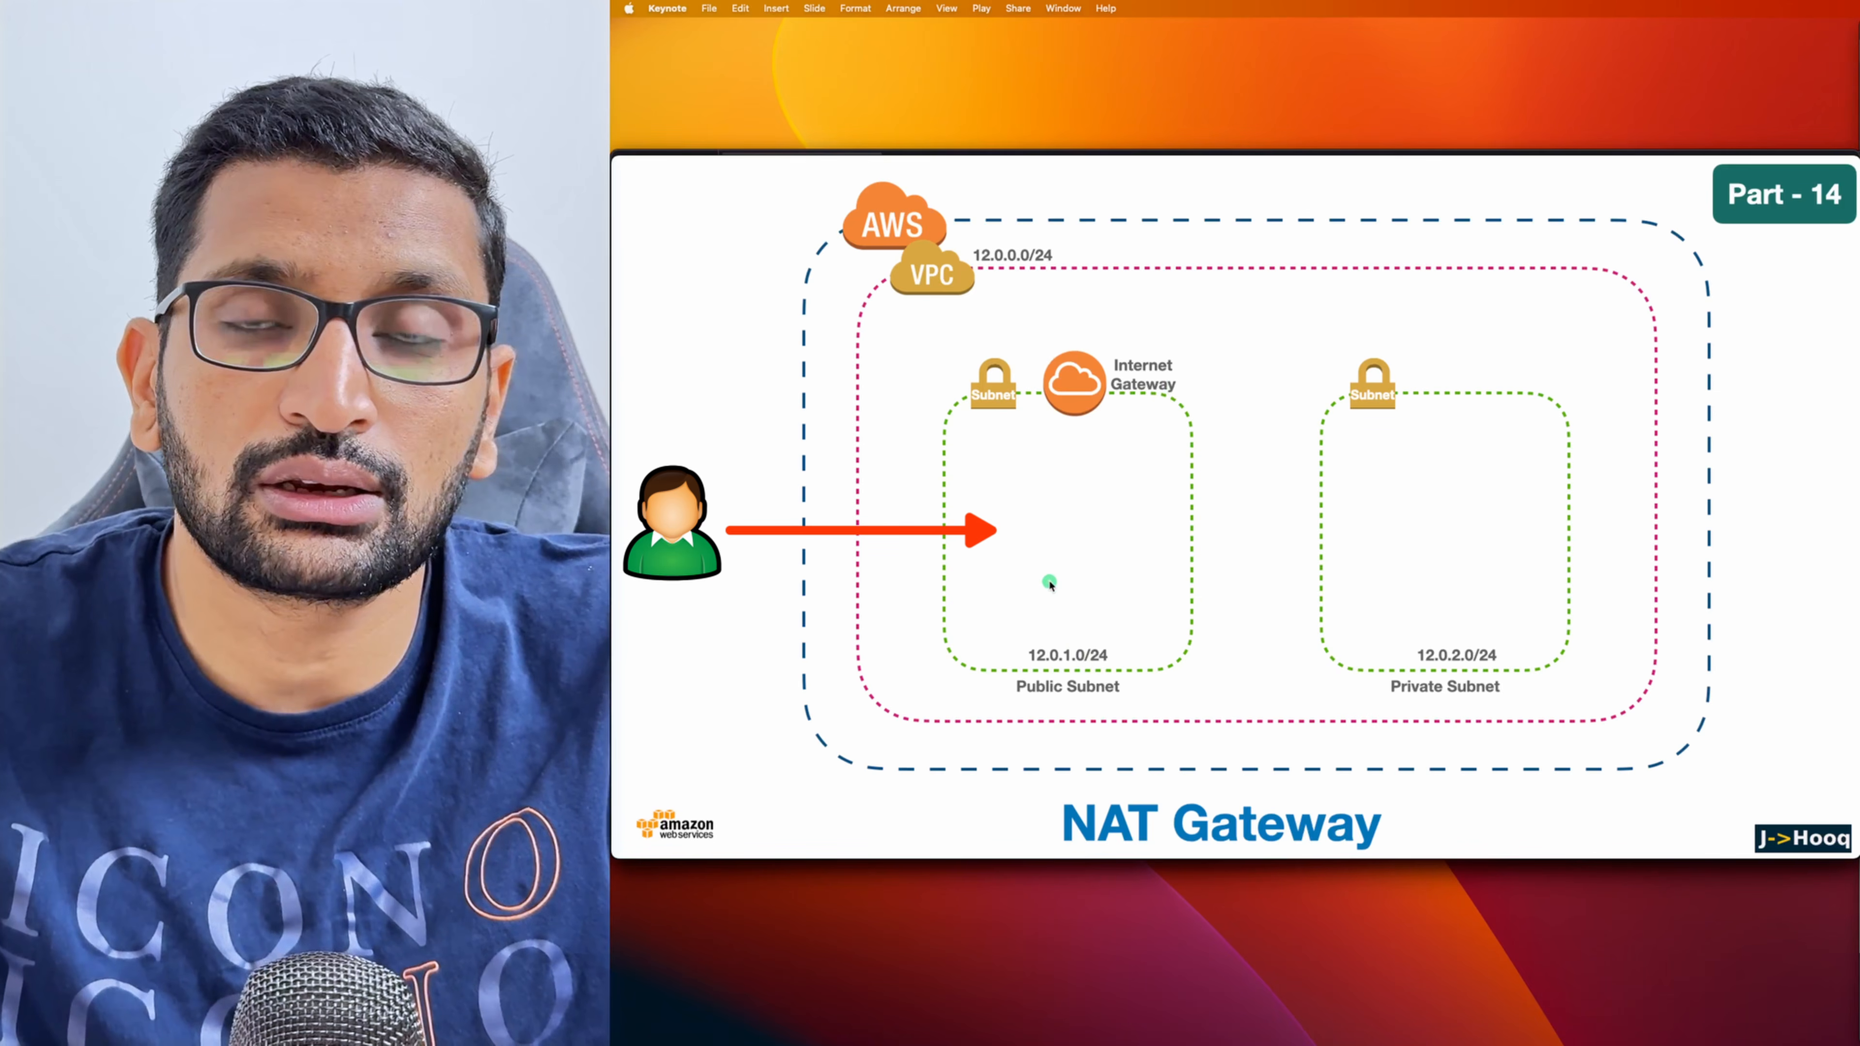
click(1066, 560)
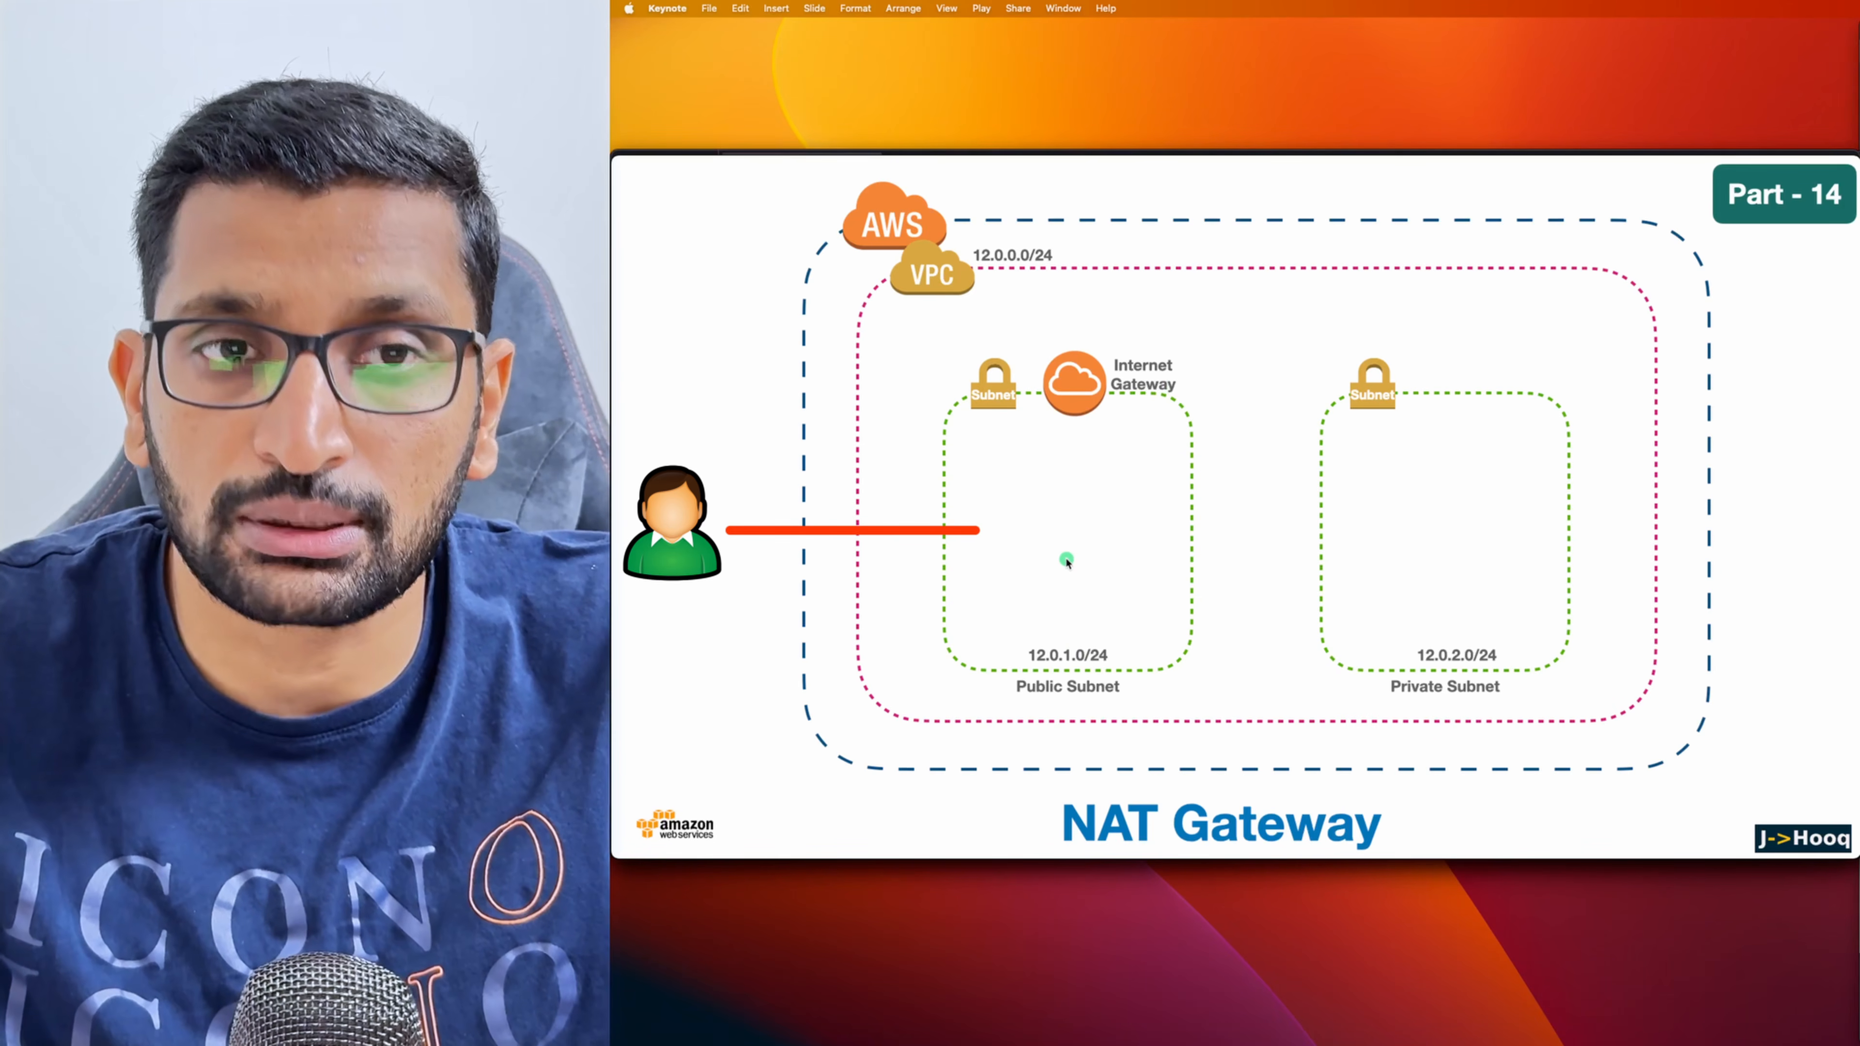
click(1177, 599)
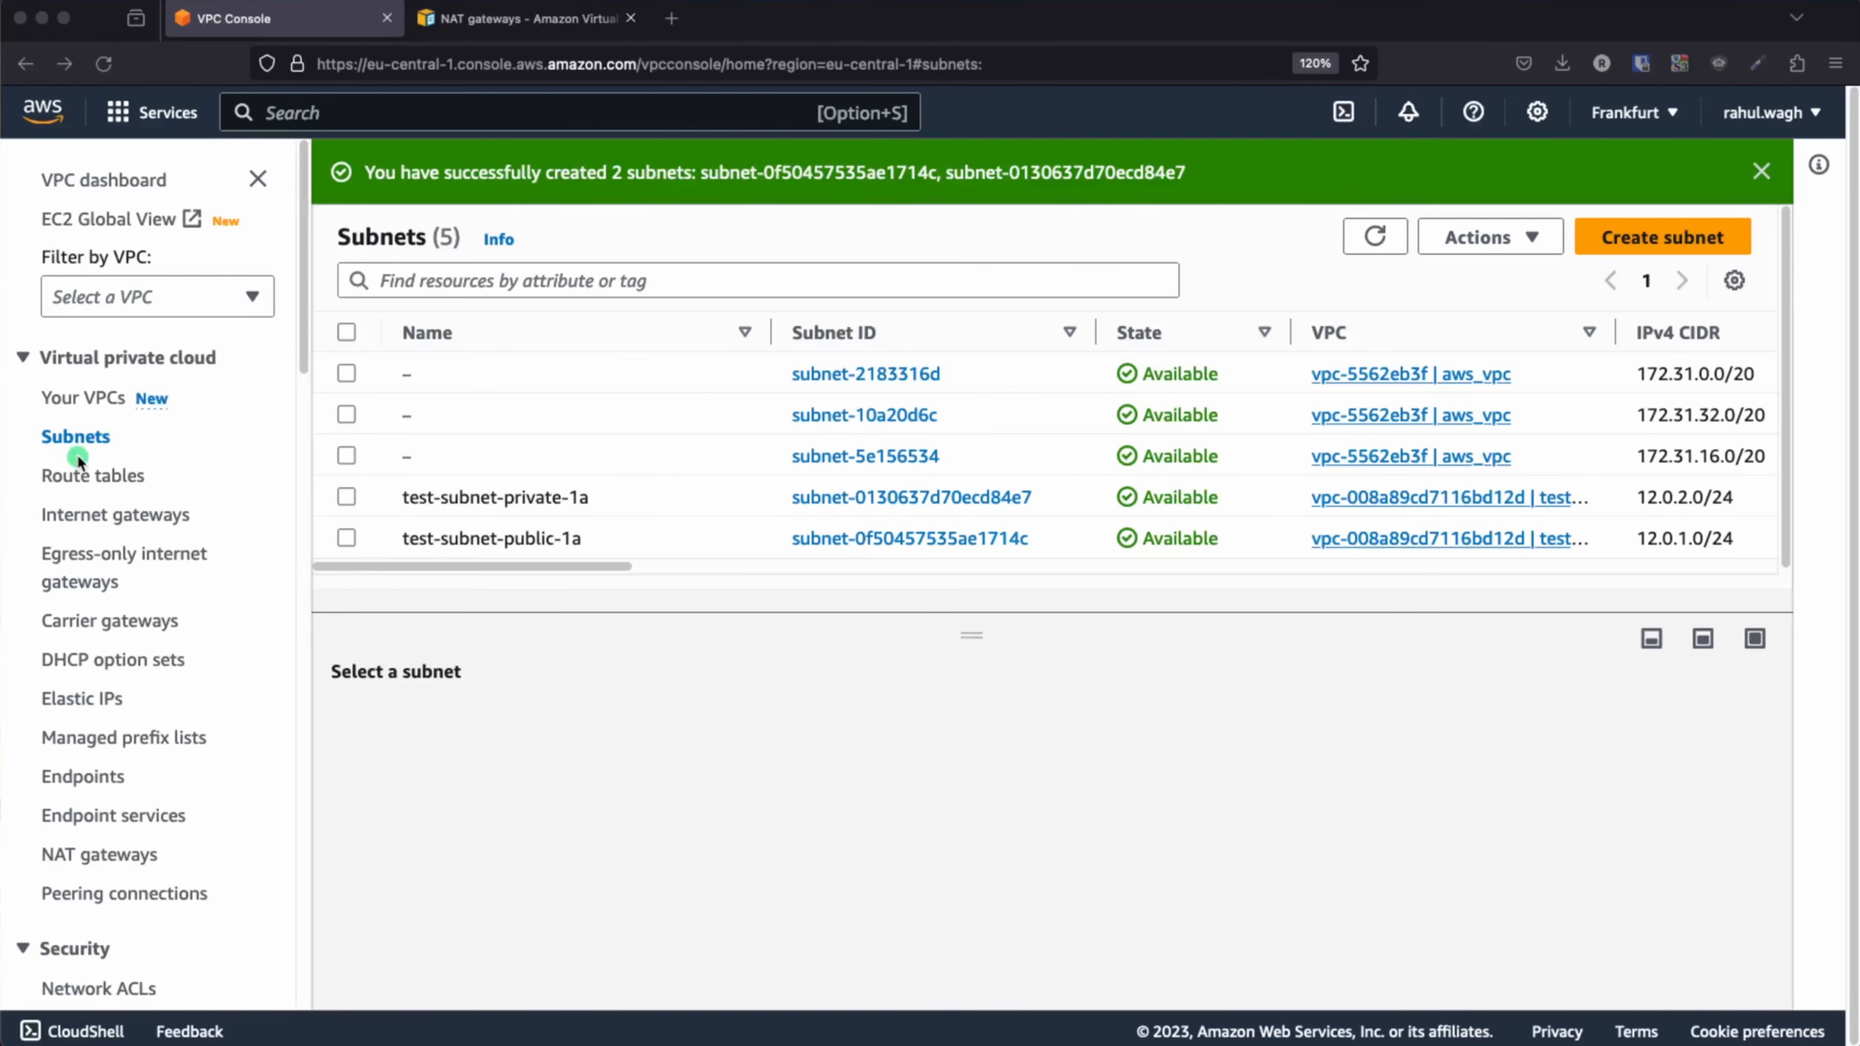
- Create an internet gateway named test-igw
scroll(77, 455, down, 3)
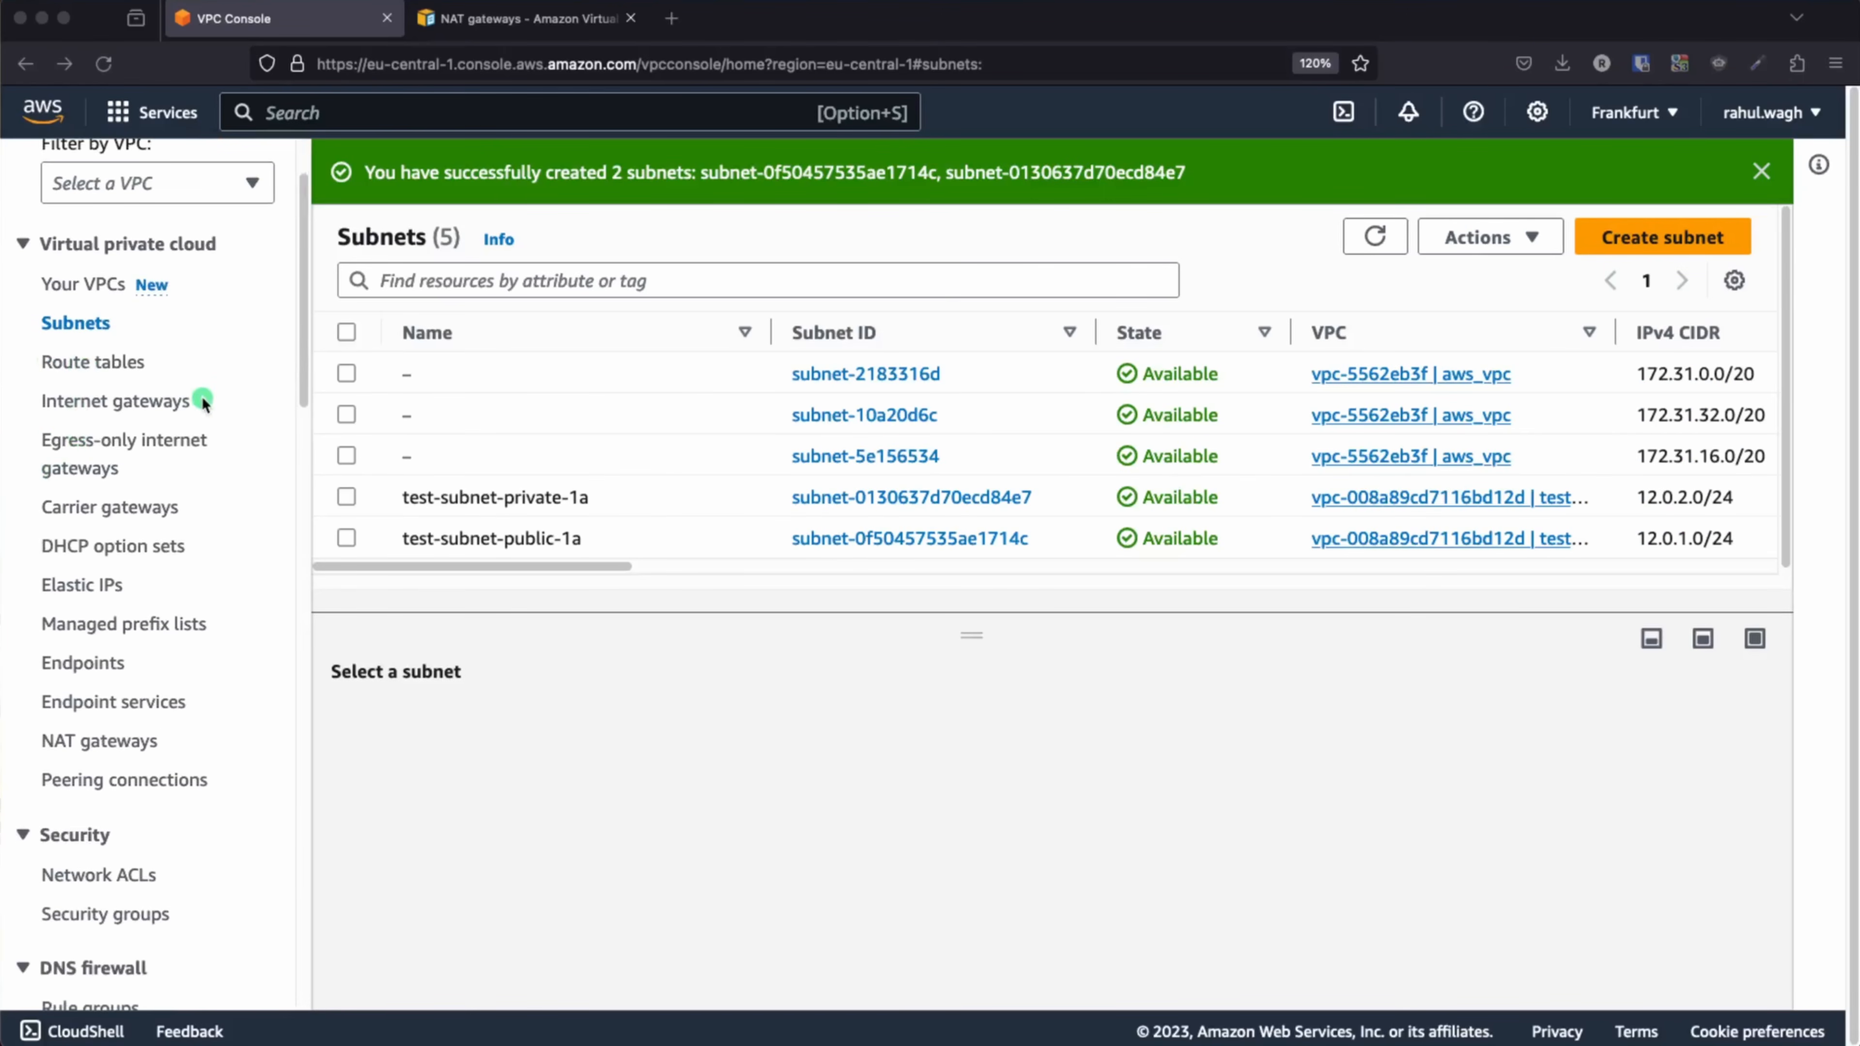
click(134, 403)
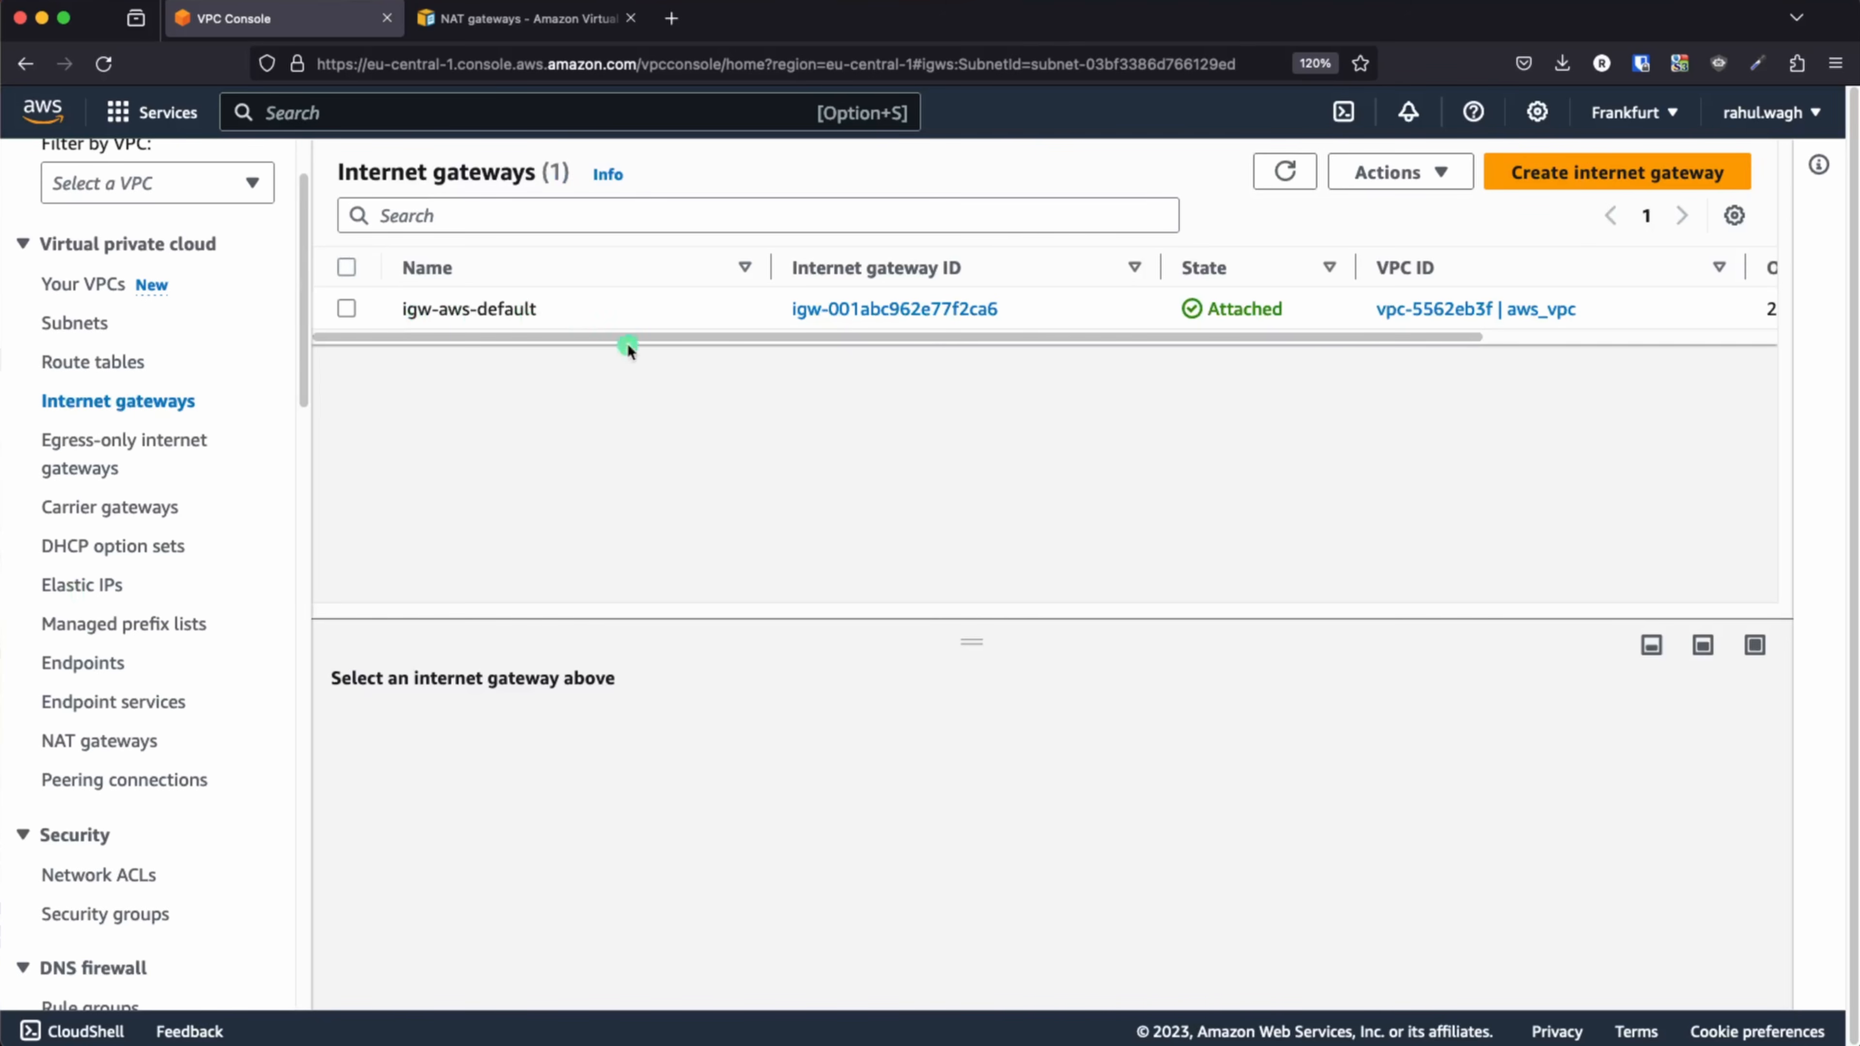
click(1640, 173)
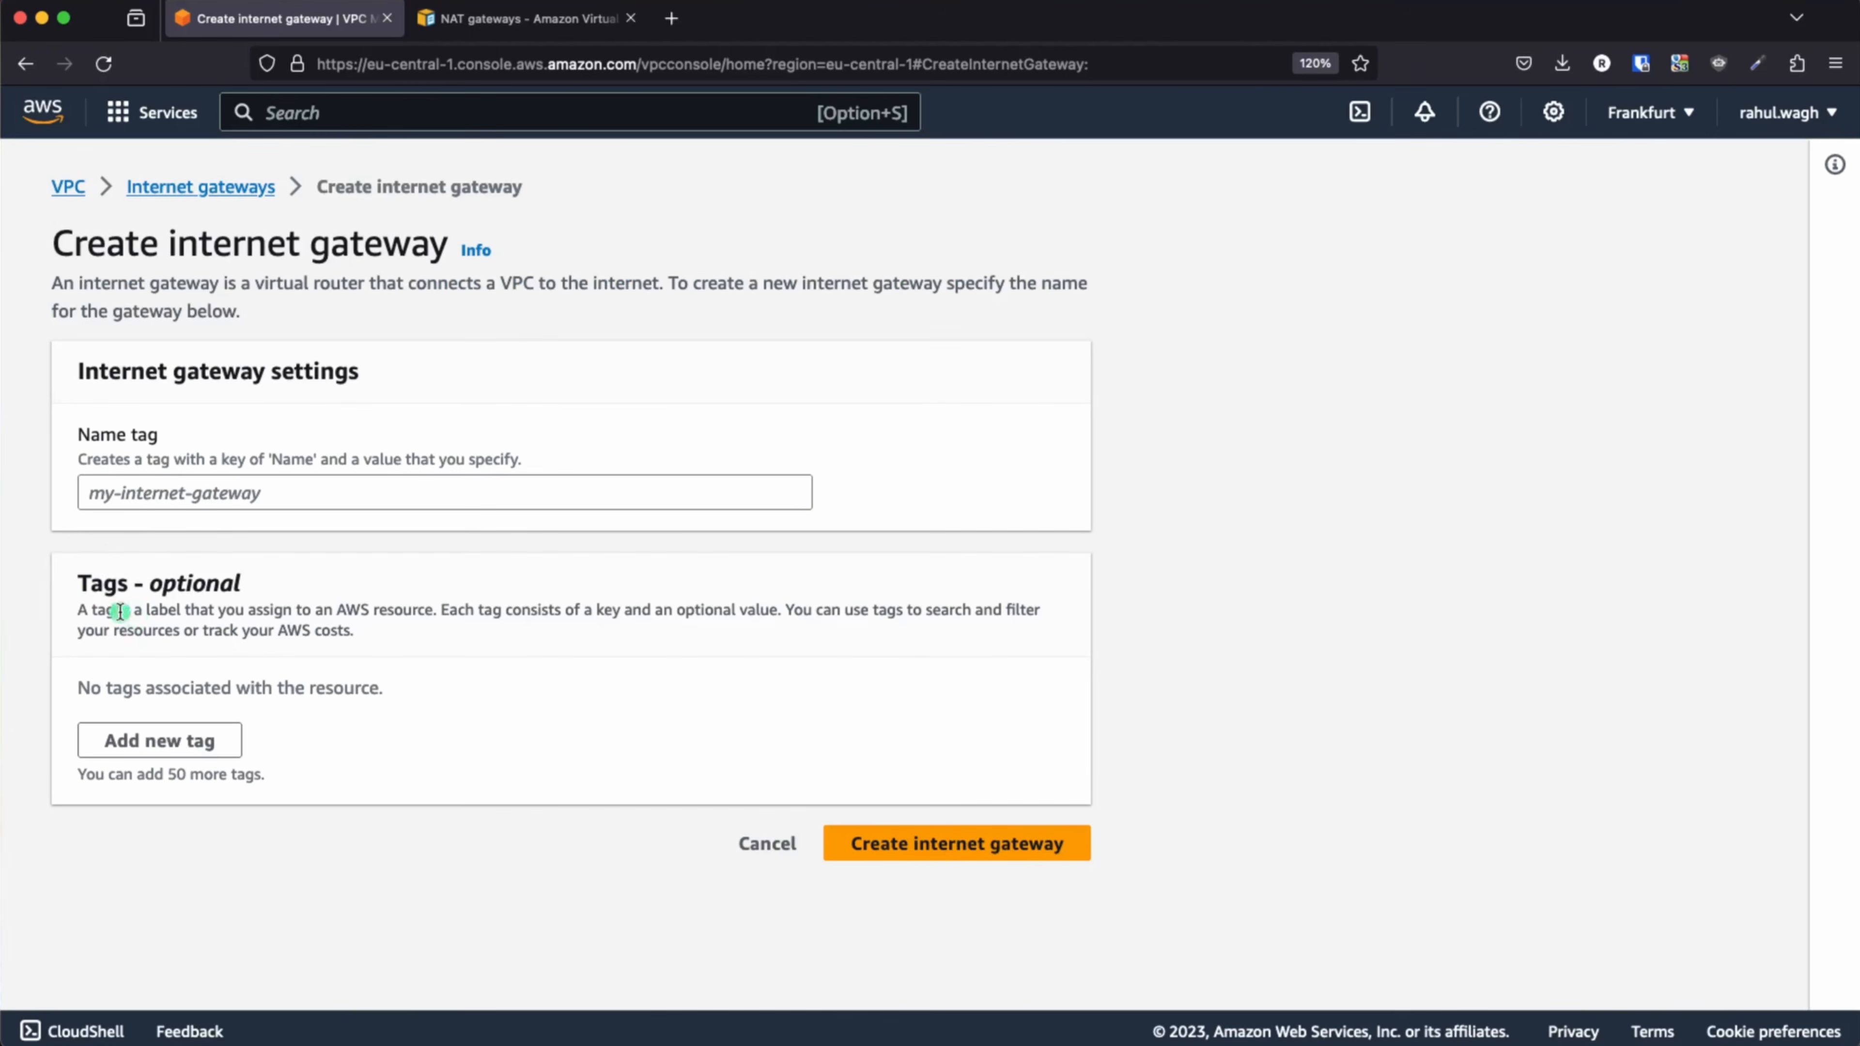
click(138, 495)
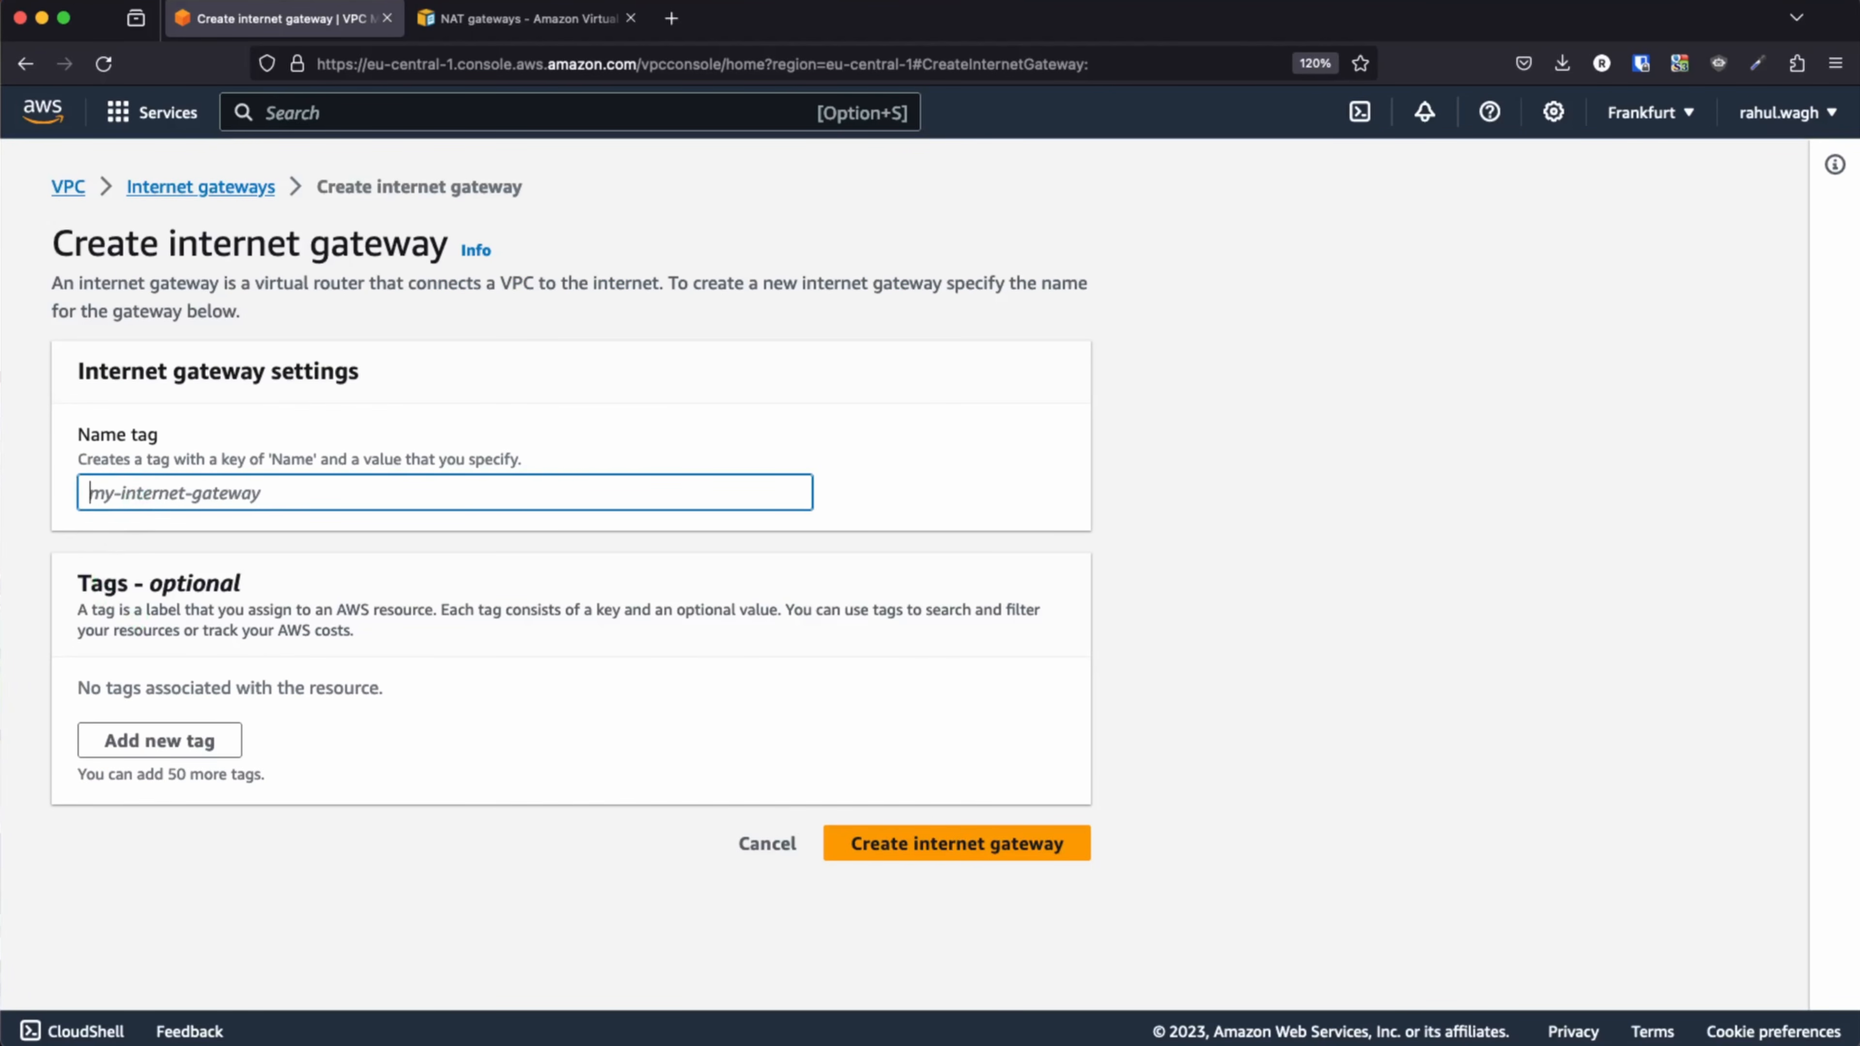
text(test-pu)
key(BackSpace)
key(BackSpace)
key(BackSpace)
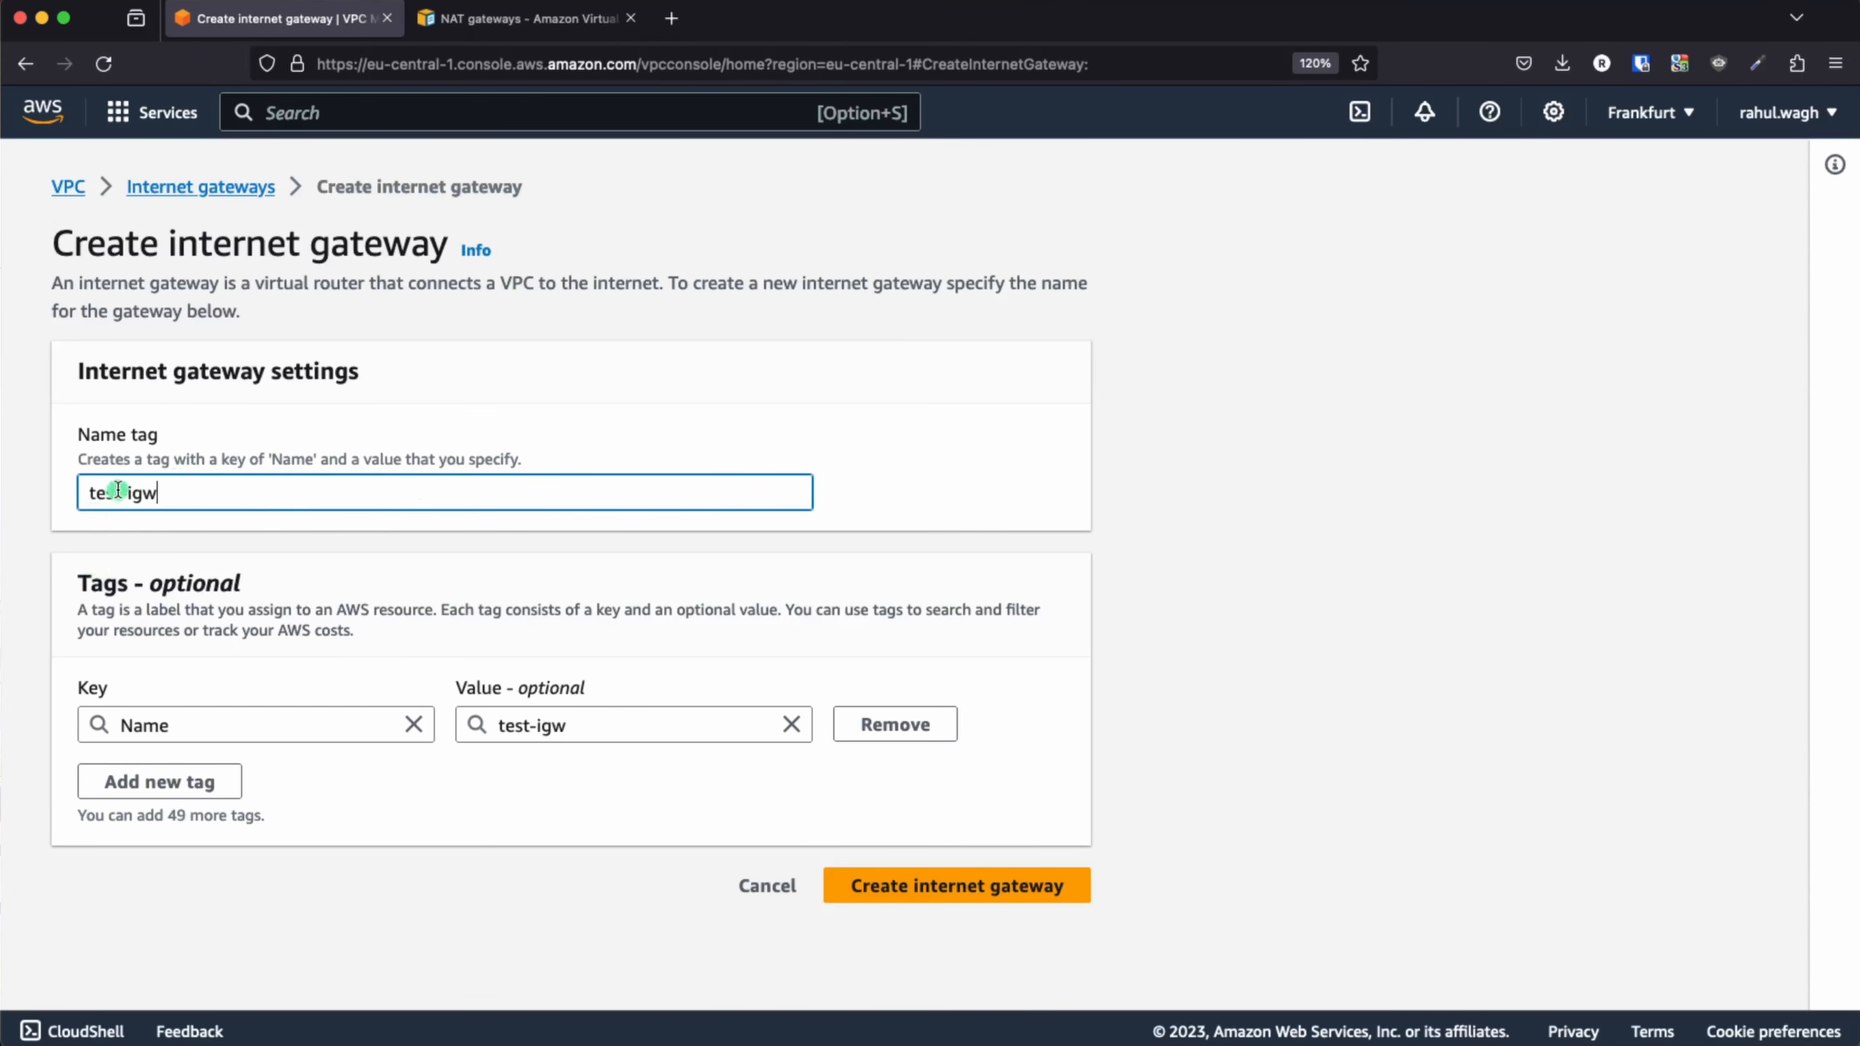
click(993, 891)
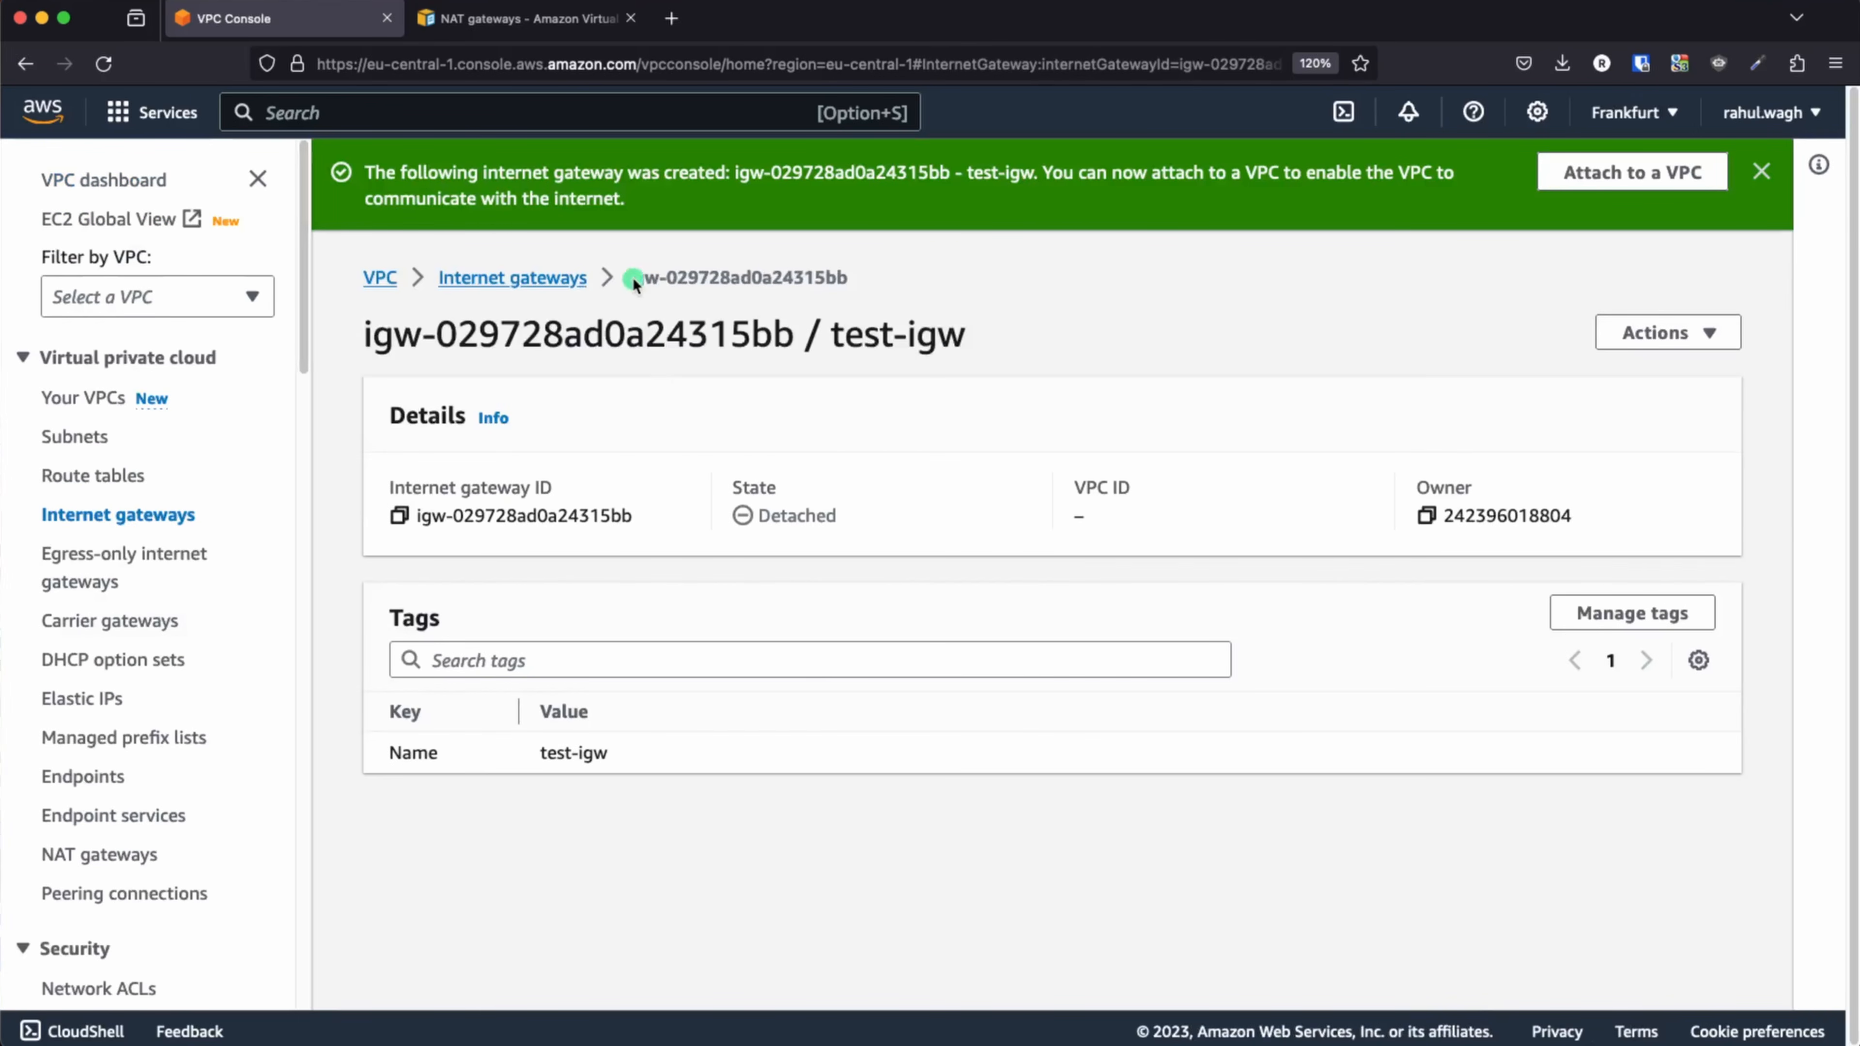
- Attach the test-igw internet gateway to the test-vpc VPC
click(571, 279)
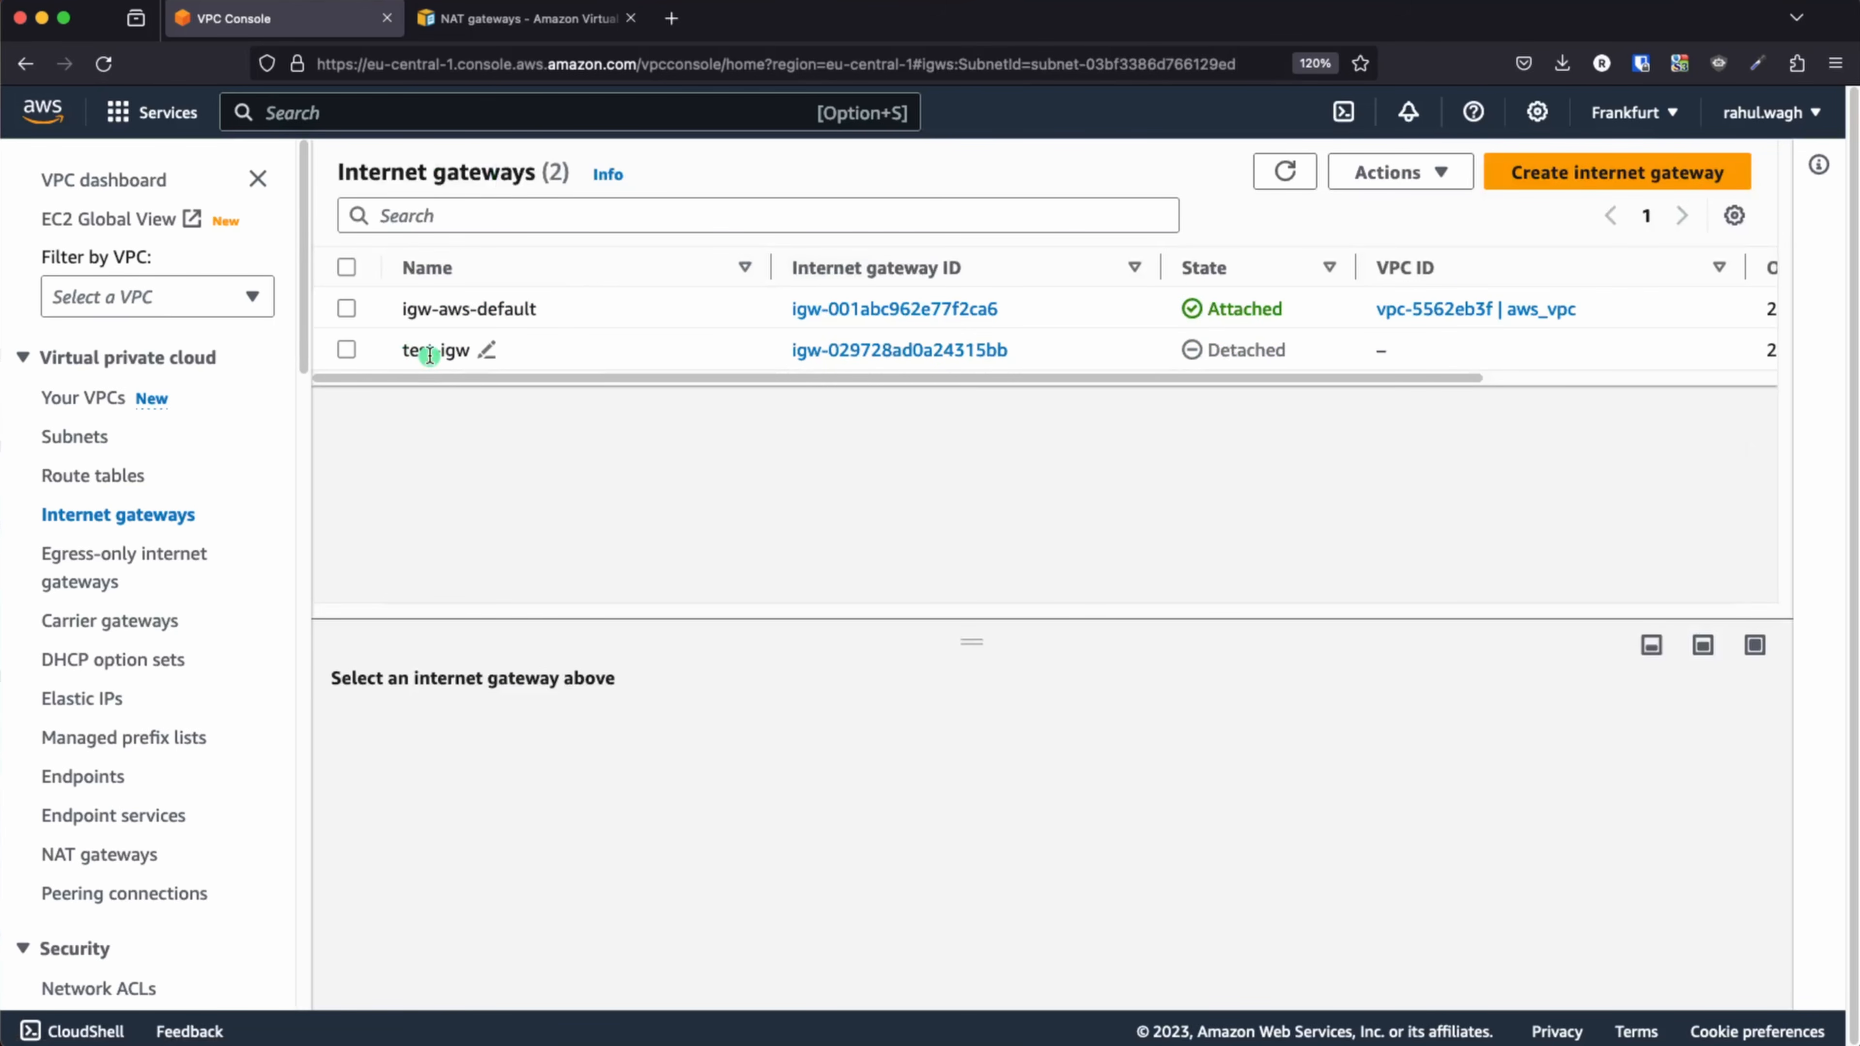
click(923, 352)
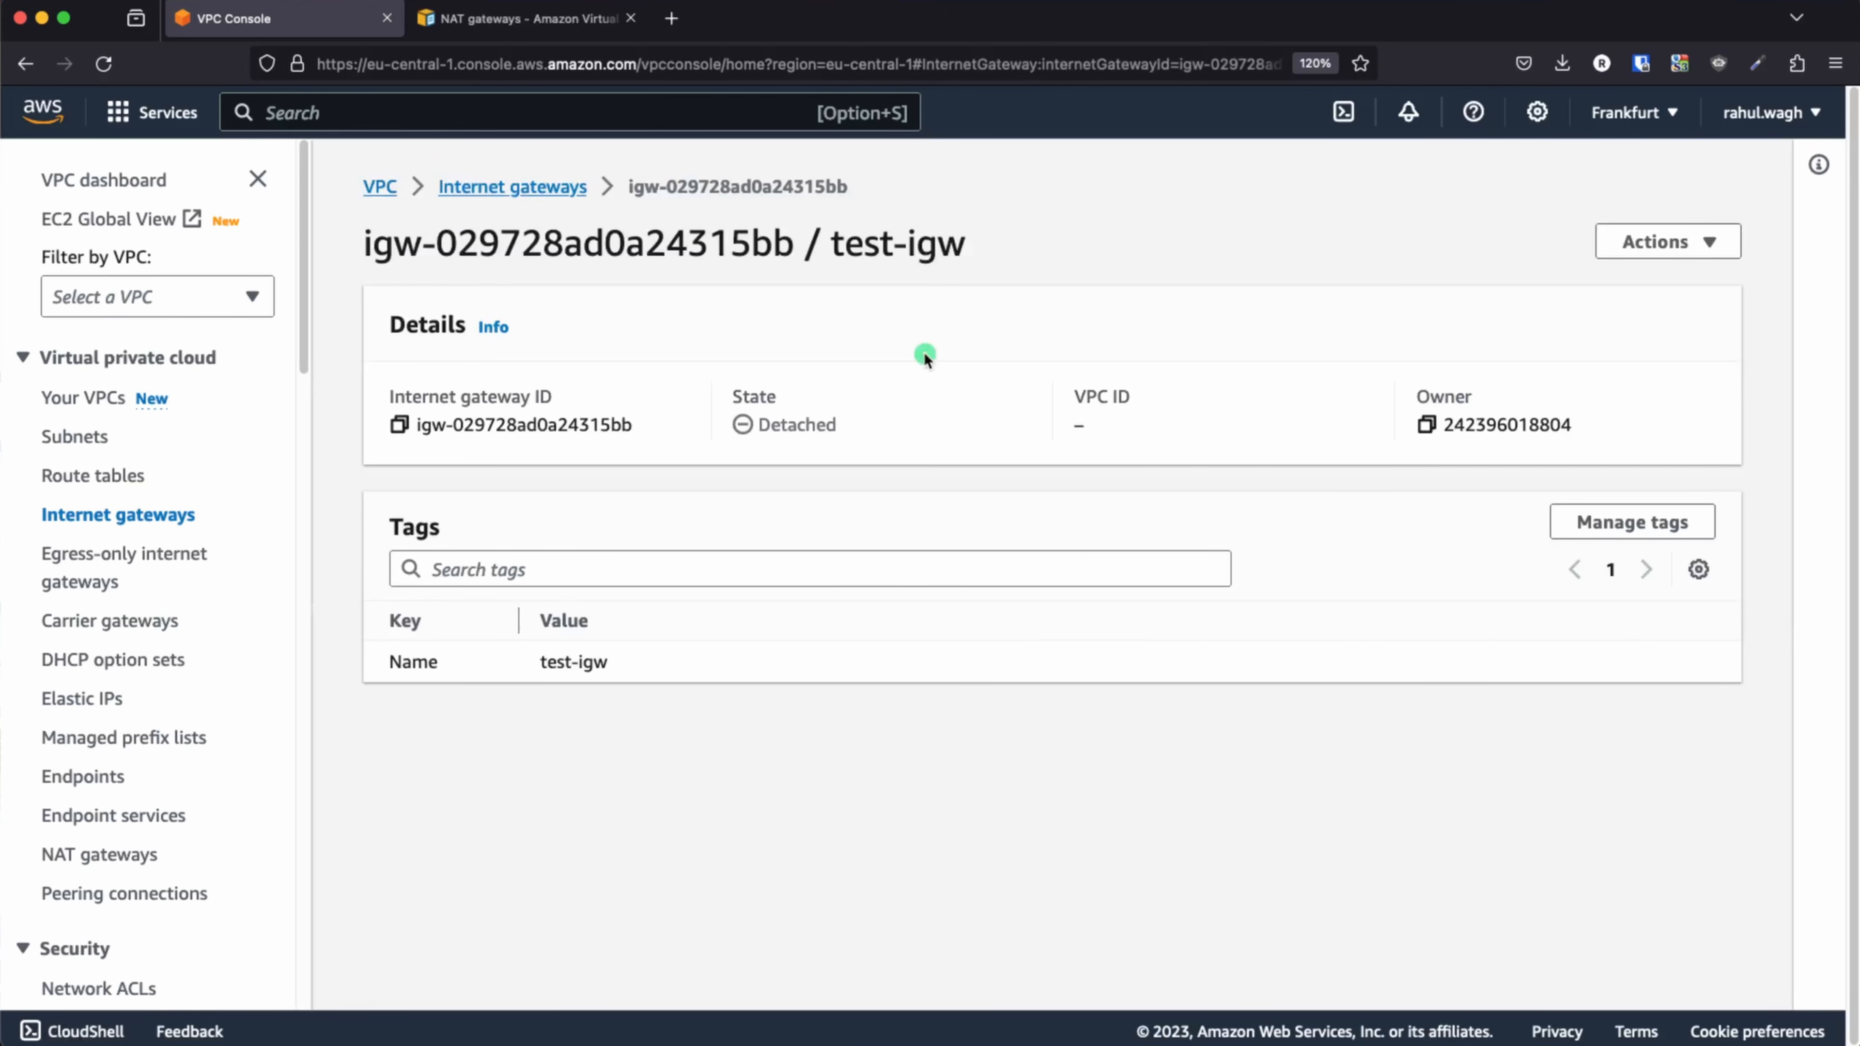
click(1703, 244)
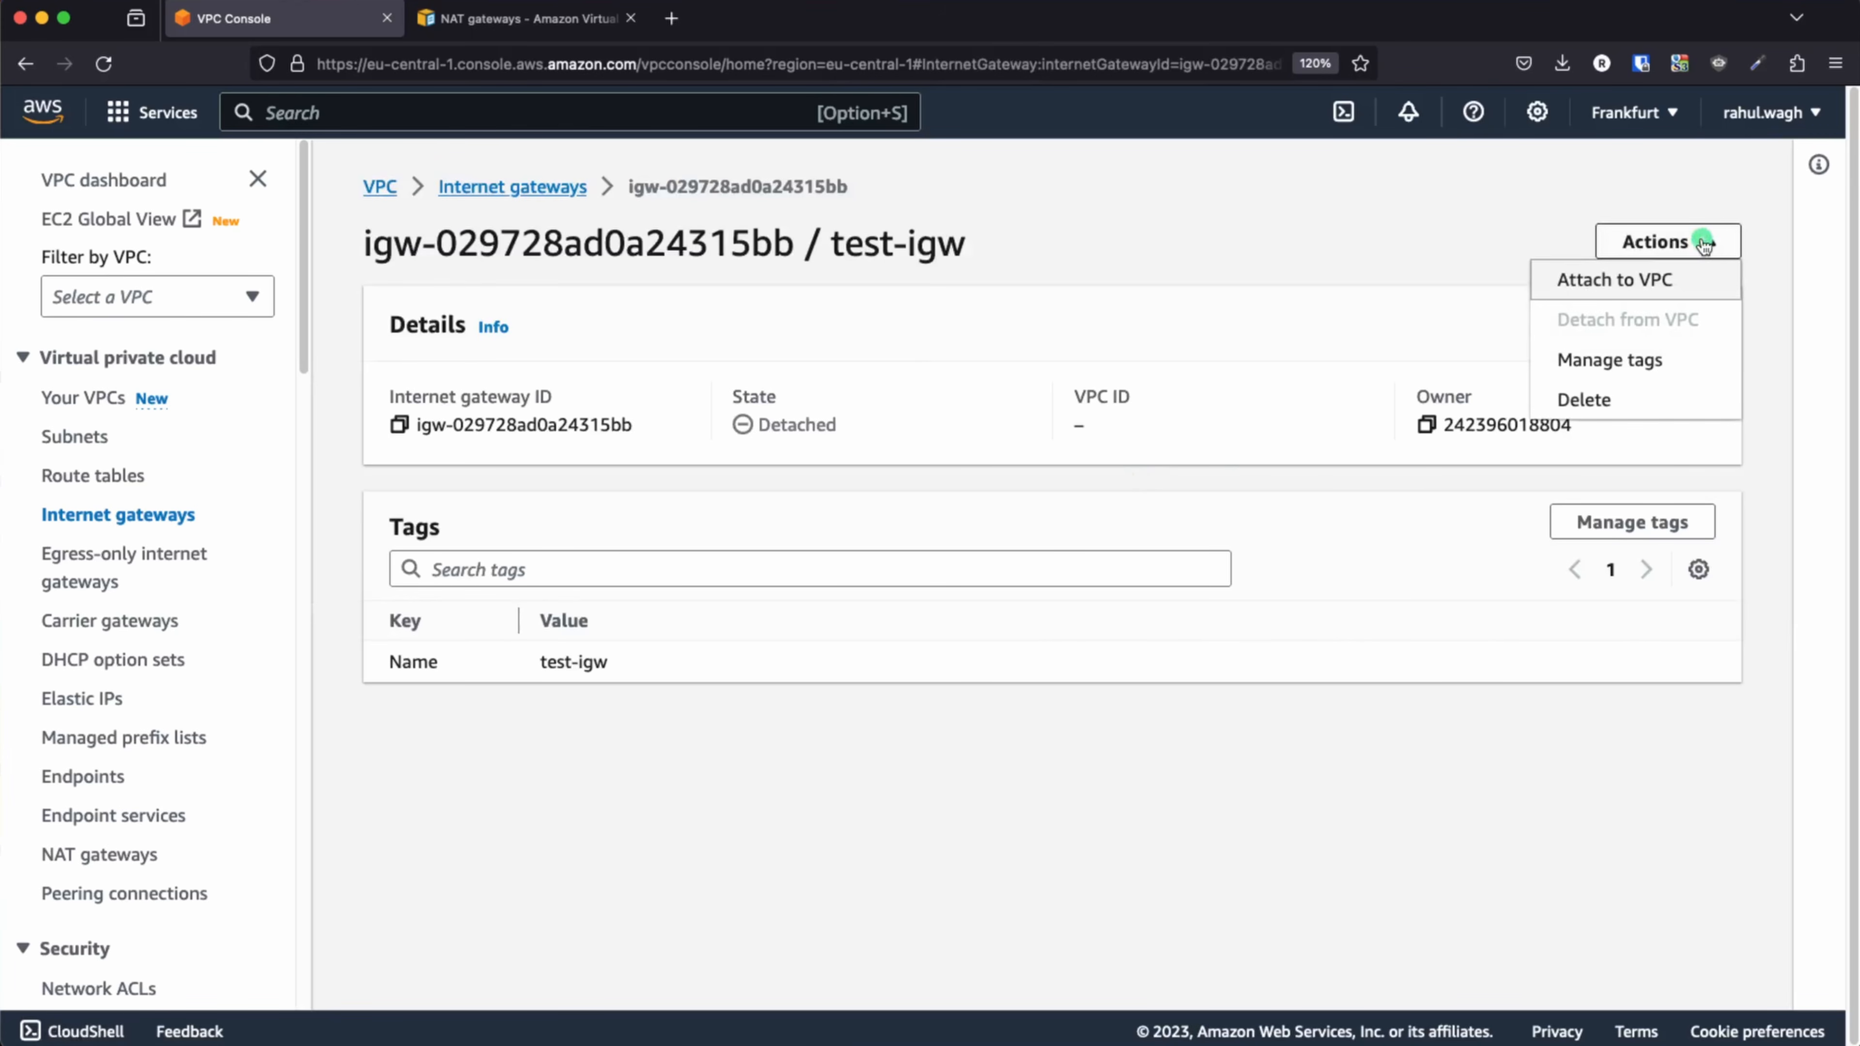
click(1603, 290)
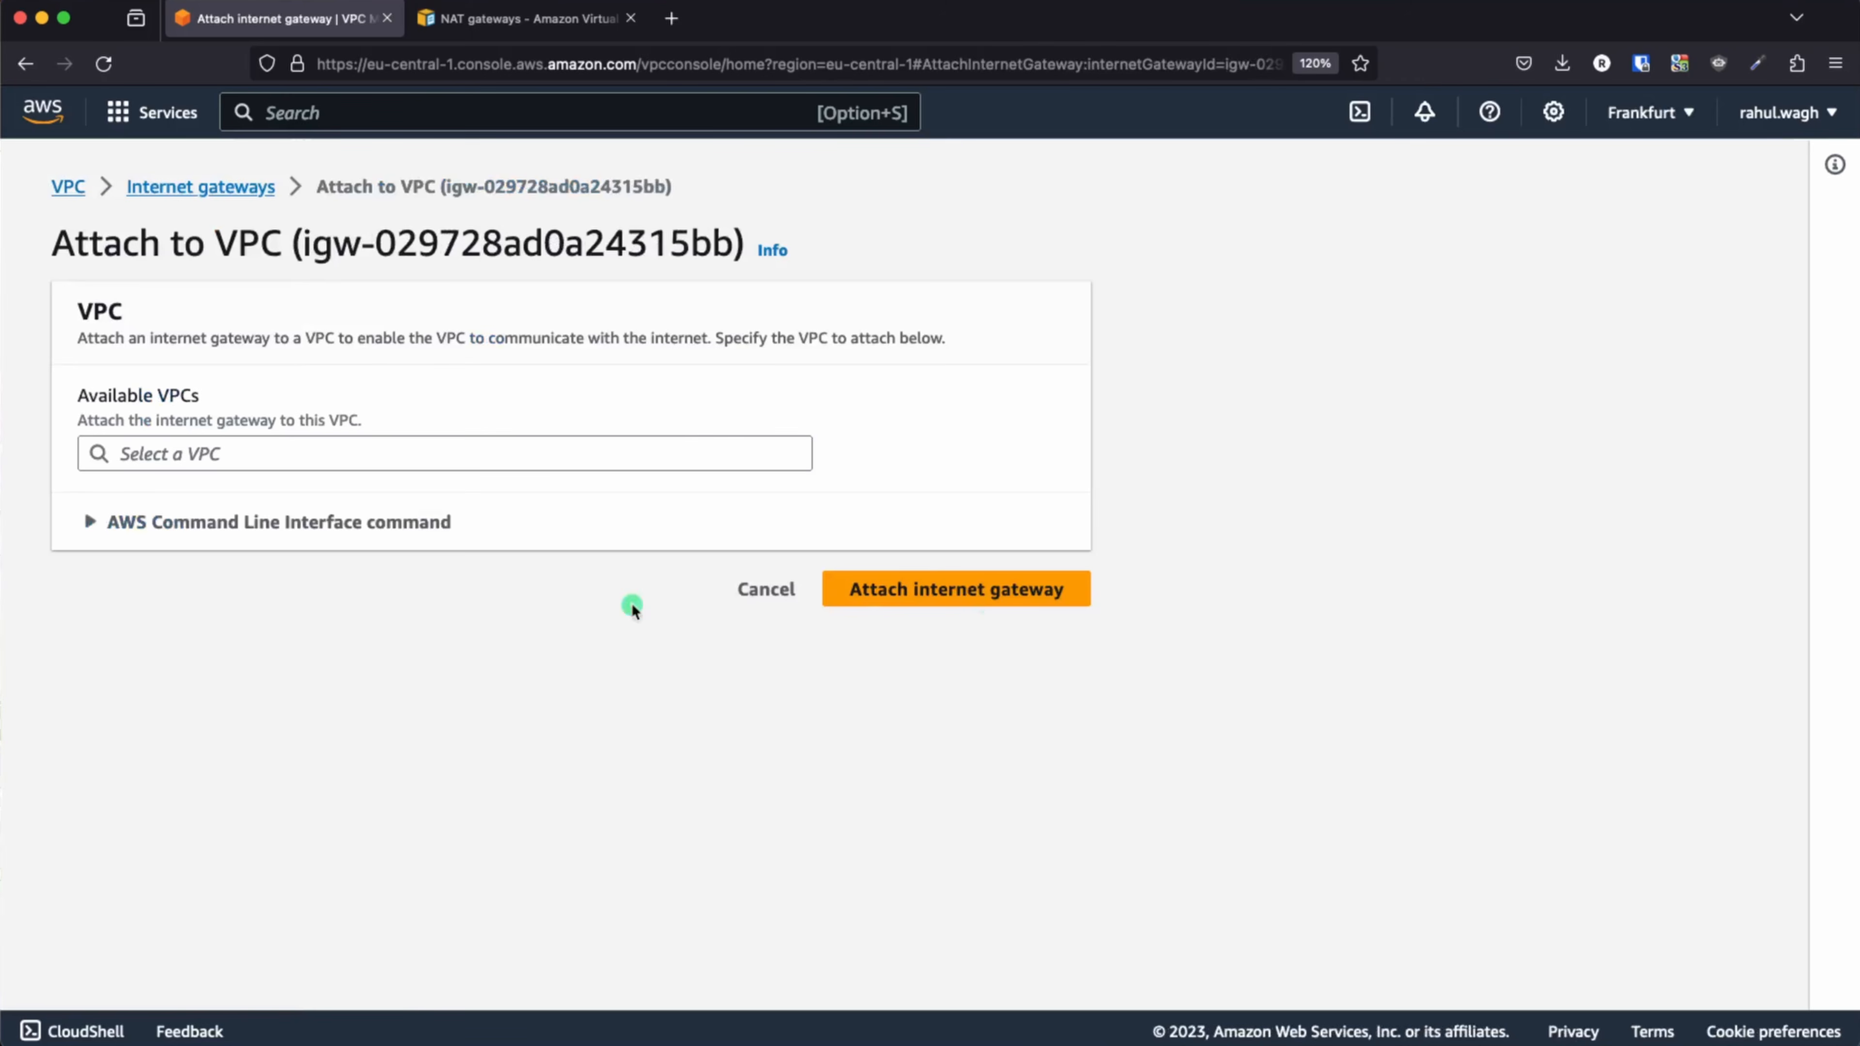
click(209, 456)
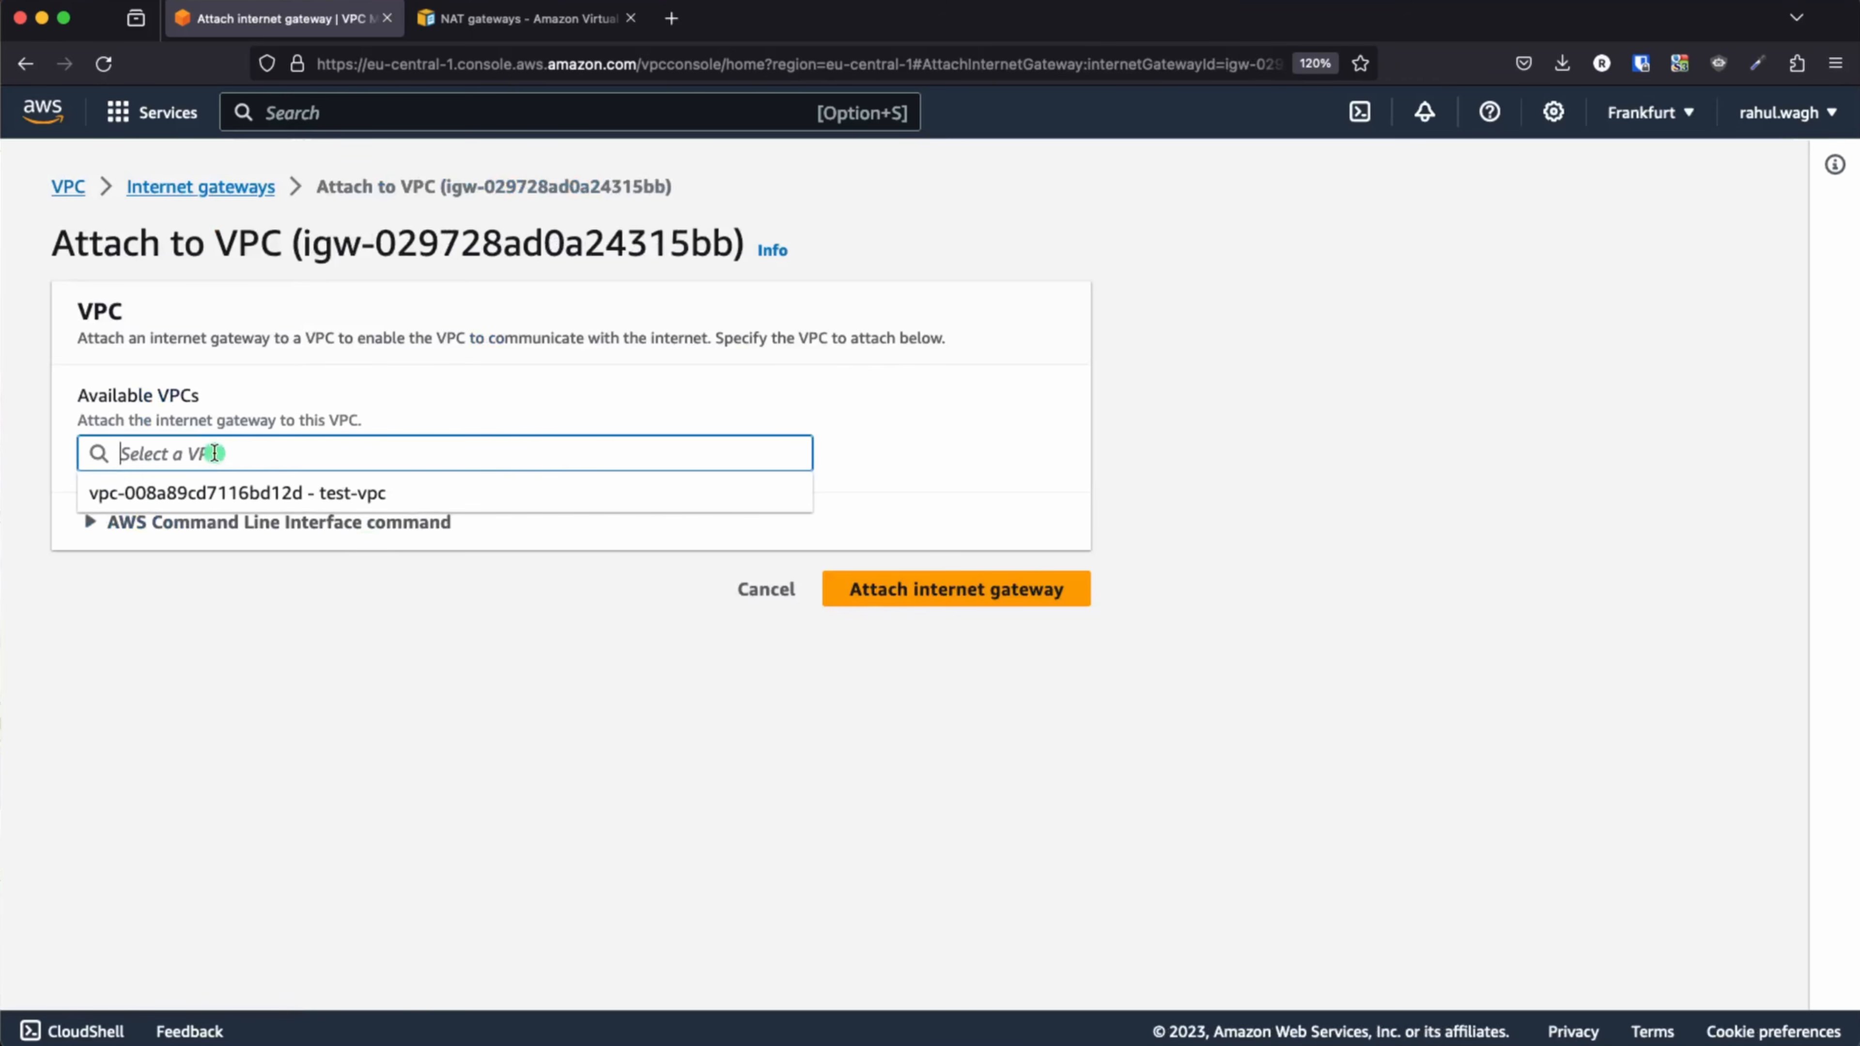
click(391, 499)
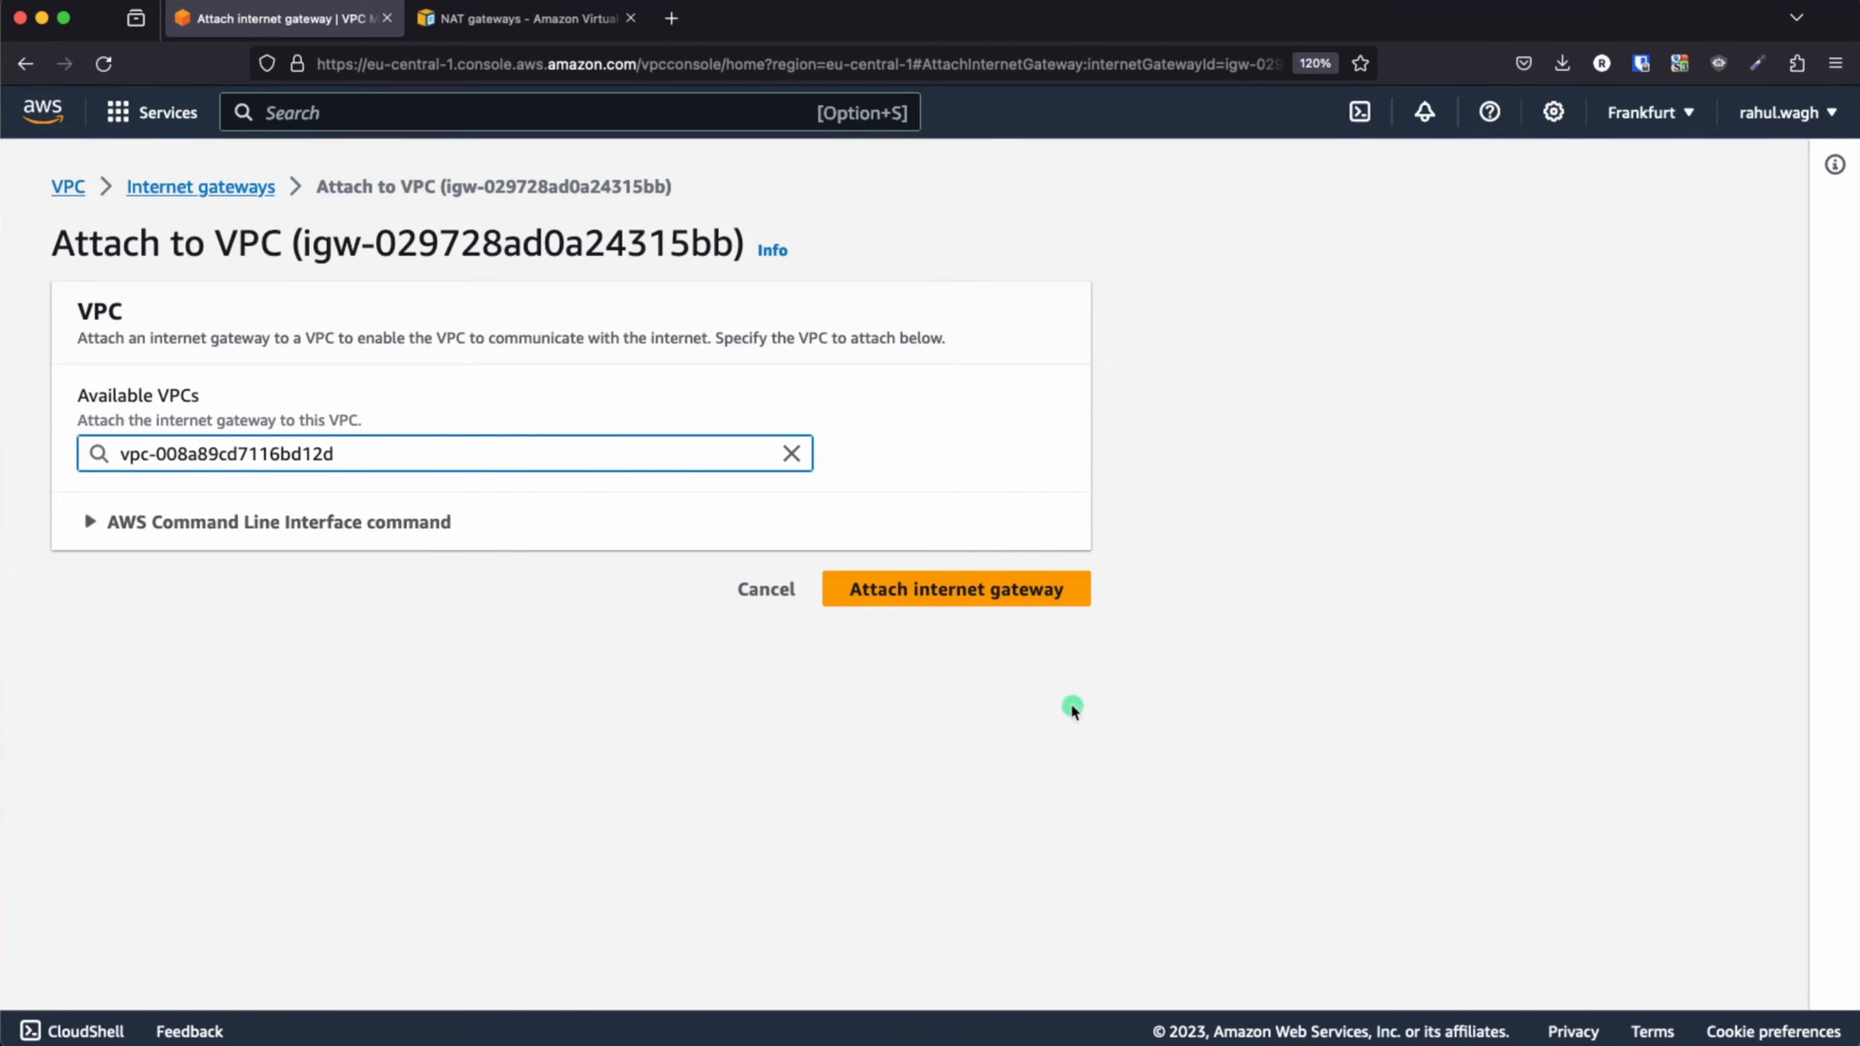
click(996, 592)
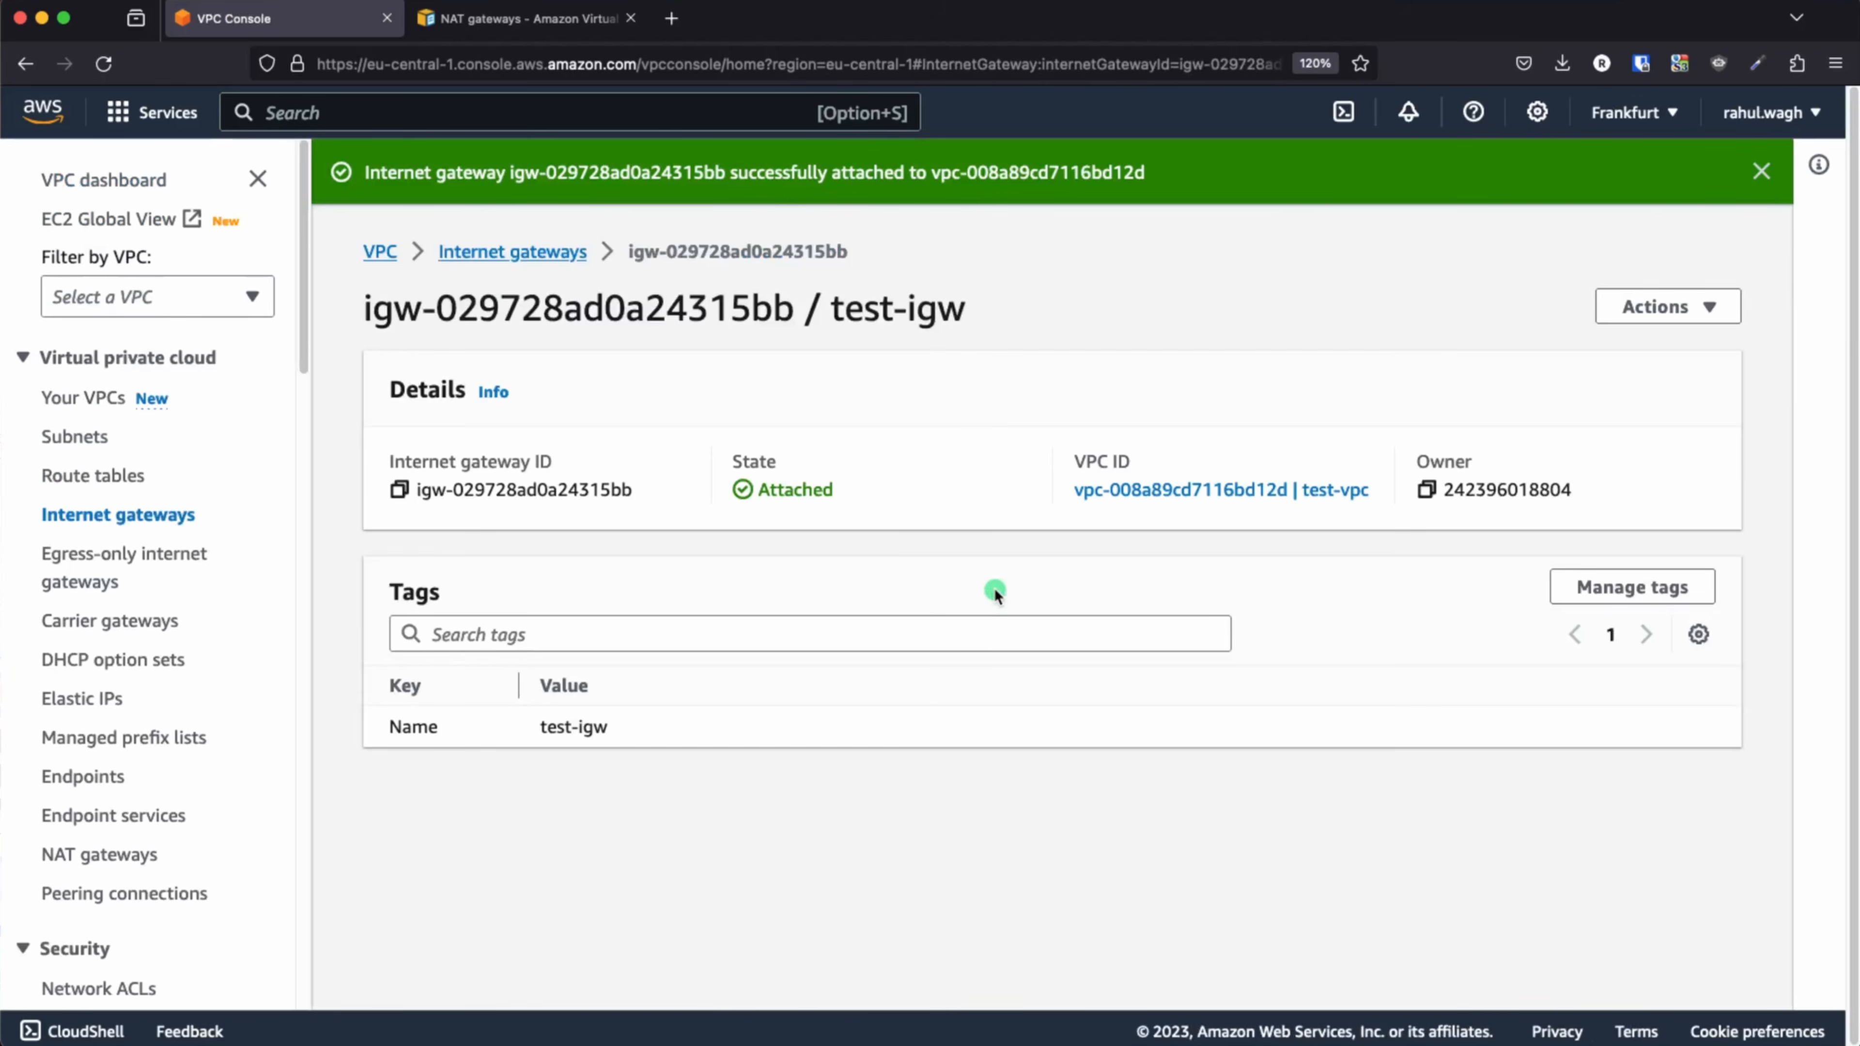
- Switch to the presentation to examine the route tables in the NAT Gateway diagram, and return to Firefox
key(super+Tab)
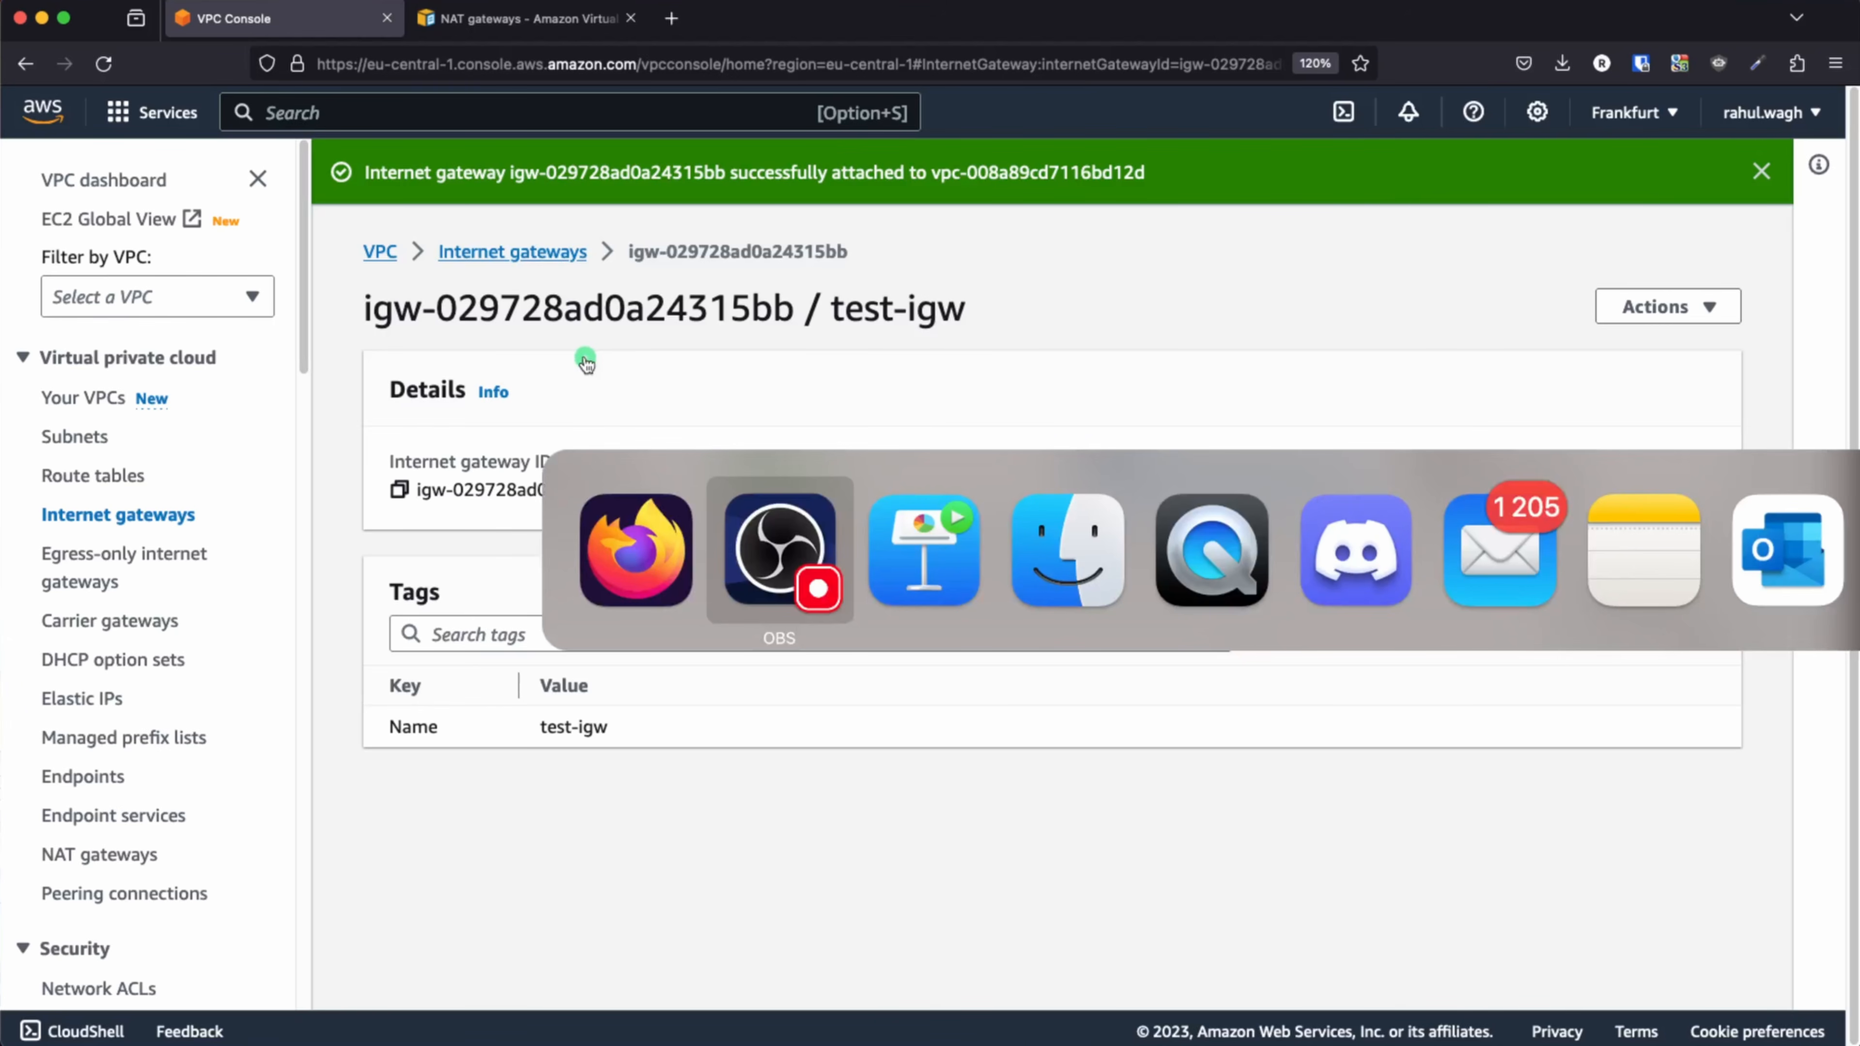
key(super+Tab)
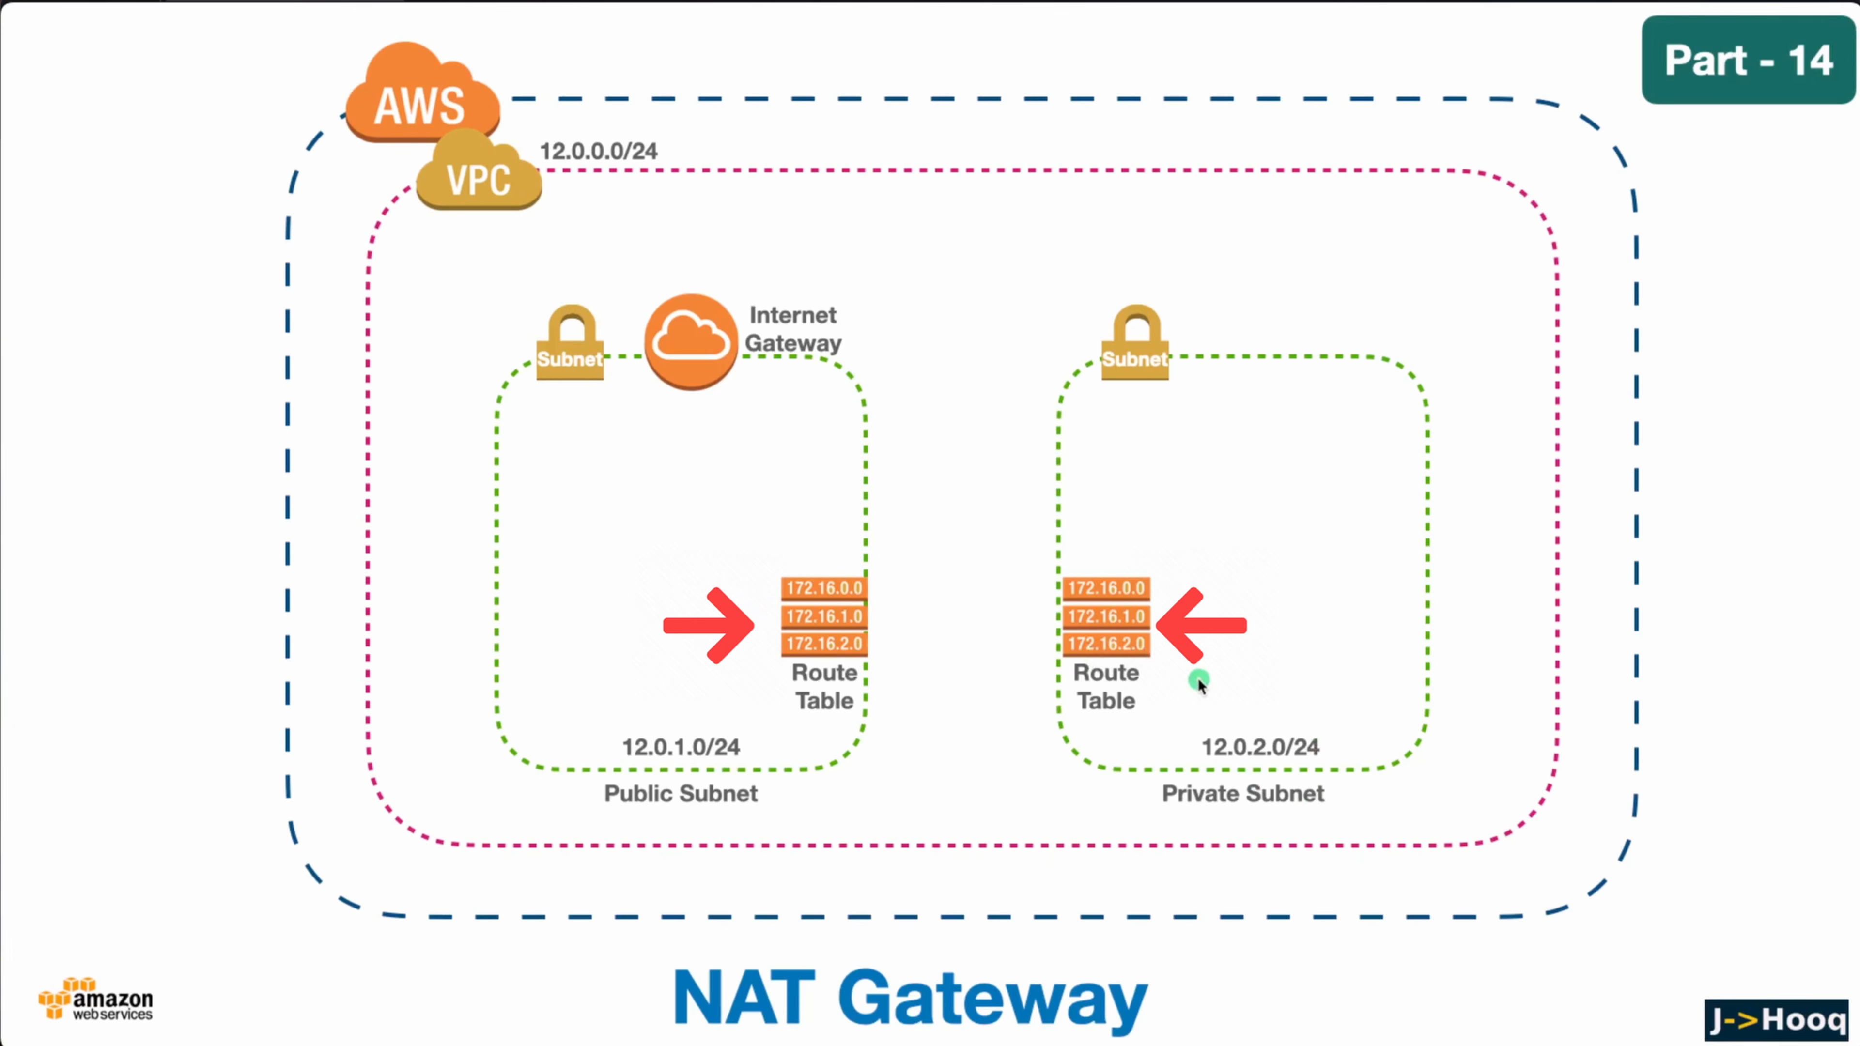
key(super+Tab)
key(super+Tab)
key(super+Tab)
key(super+Tab)
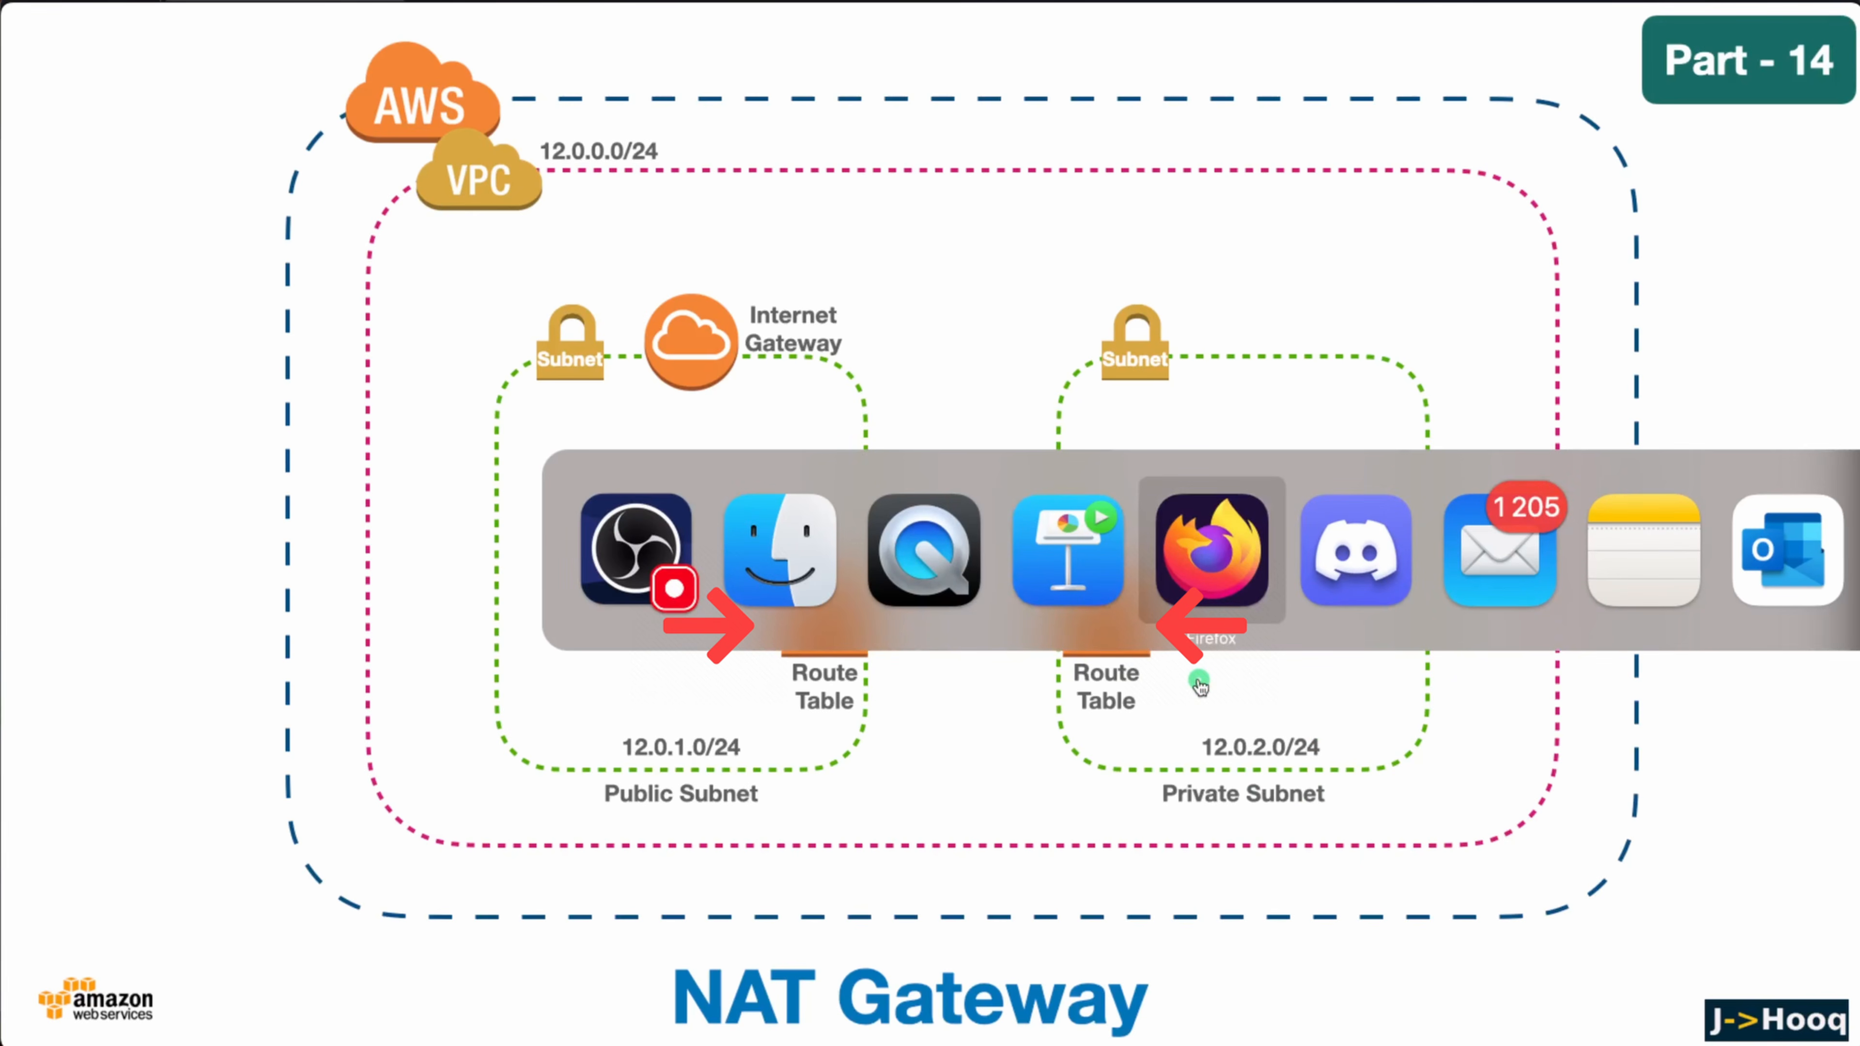
- Create a route table named test-rt-public in the test-vpc VPC
scroll(147, 542, down, 2)
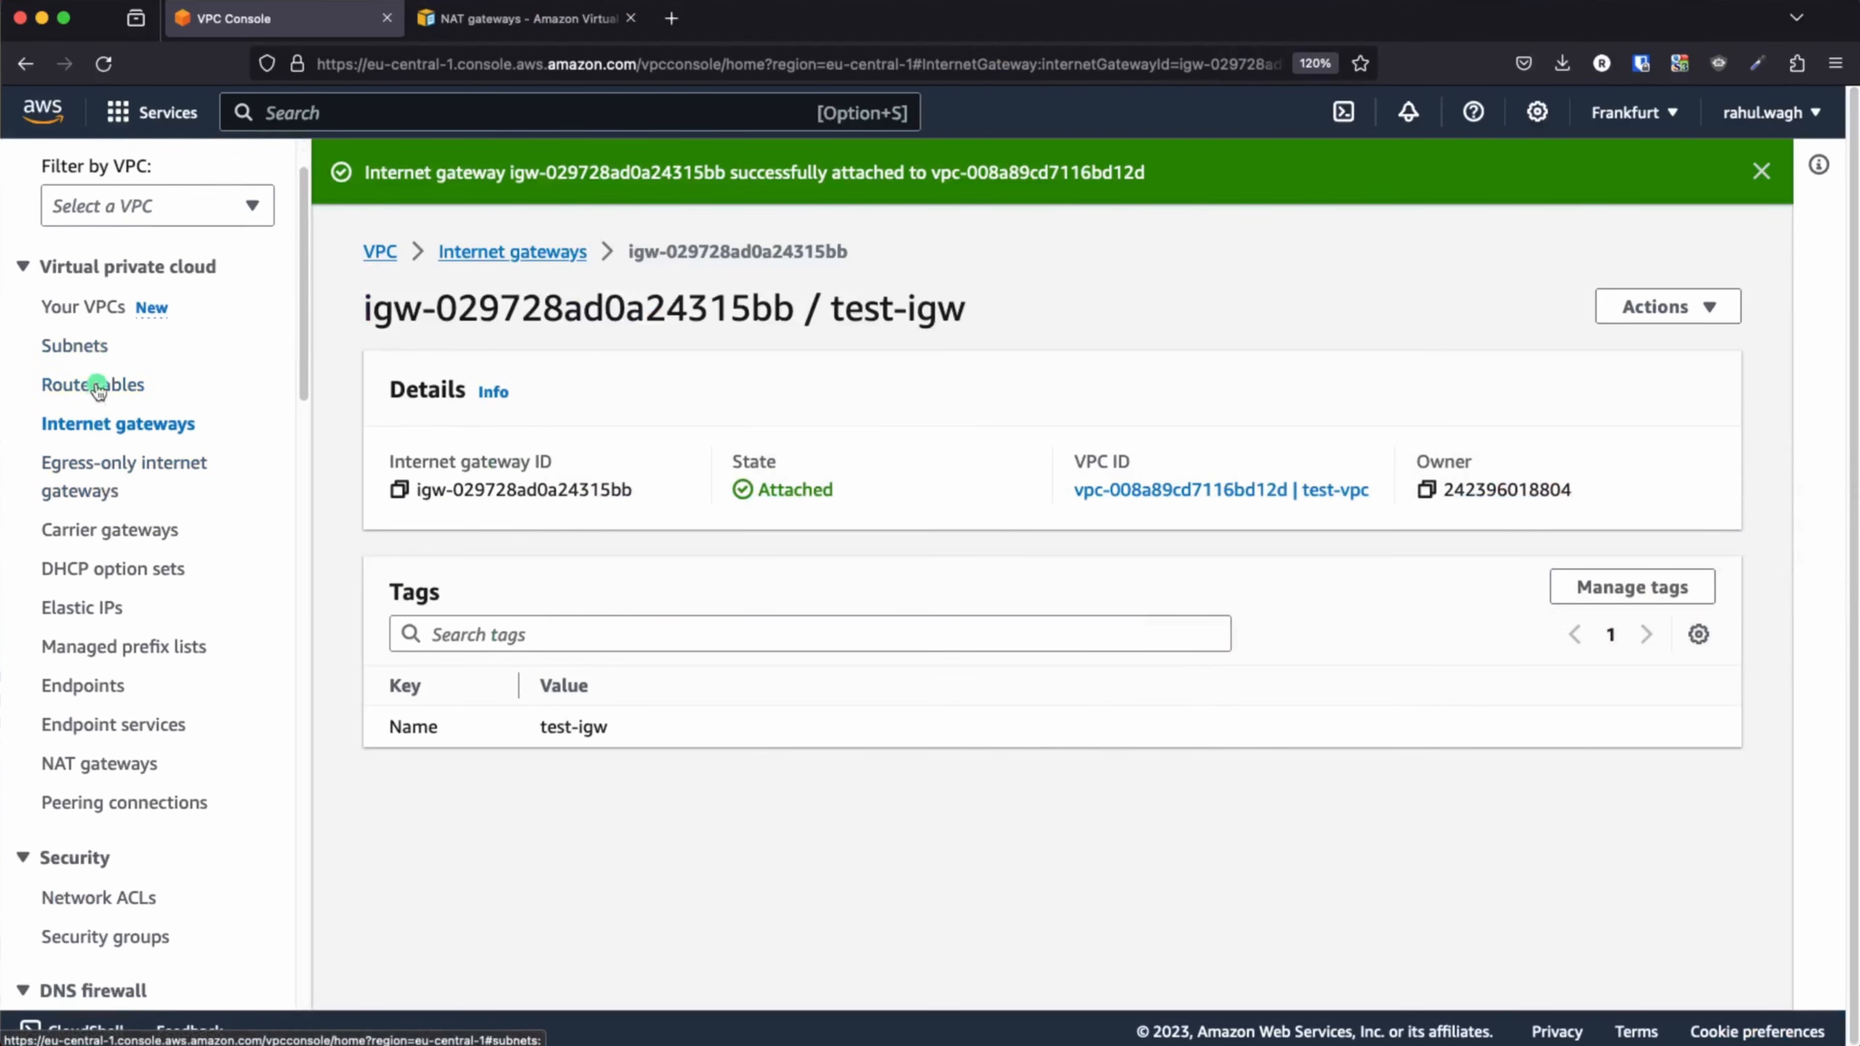
click(90, 386)
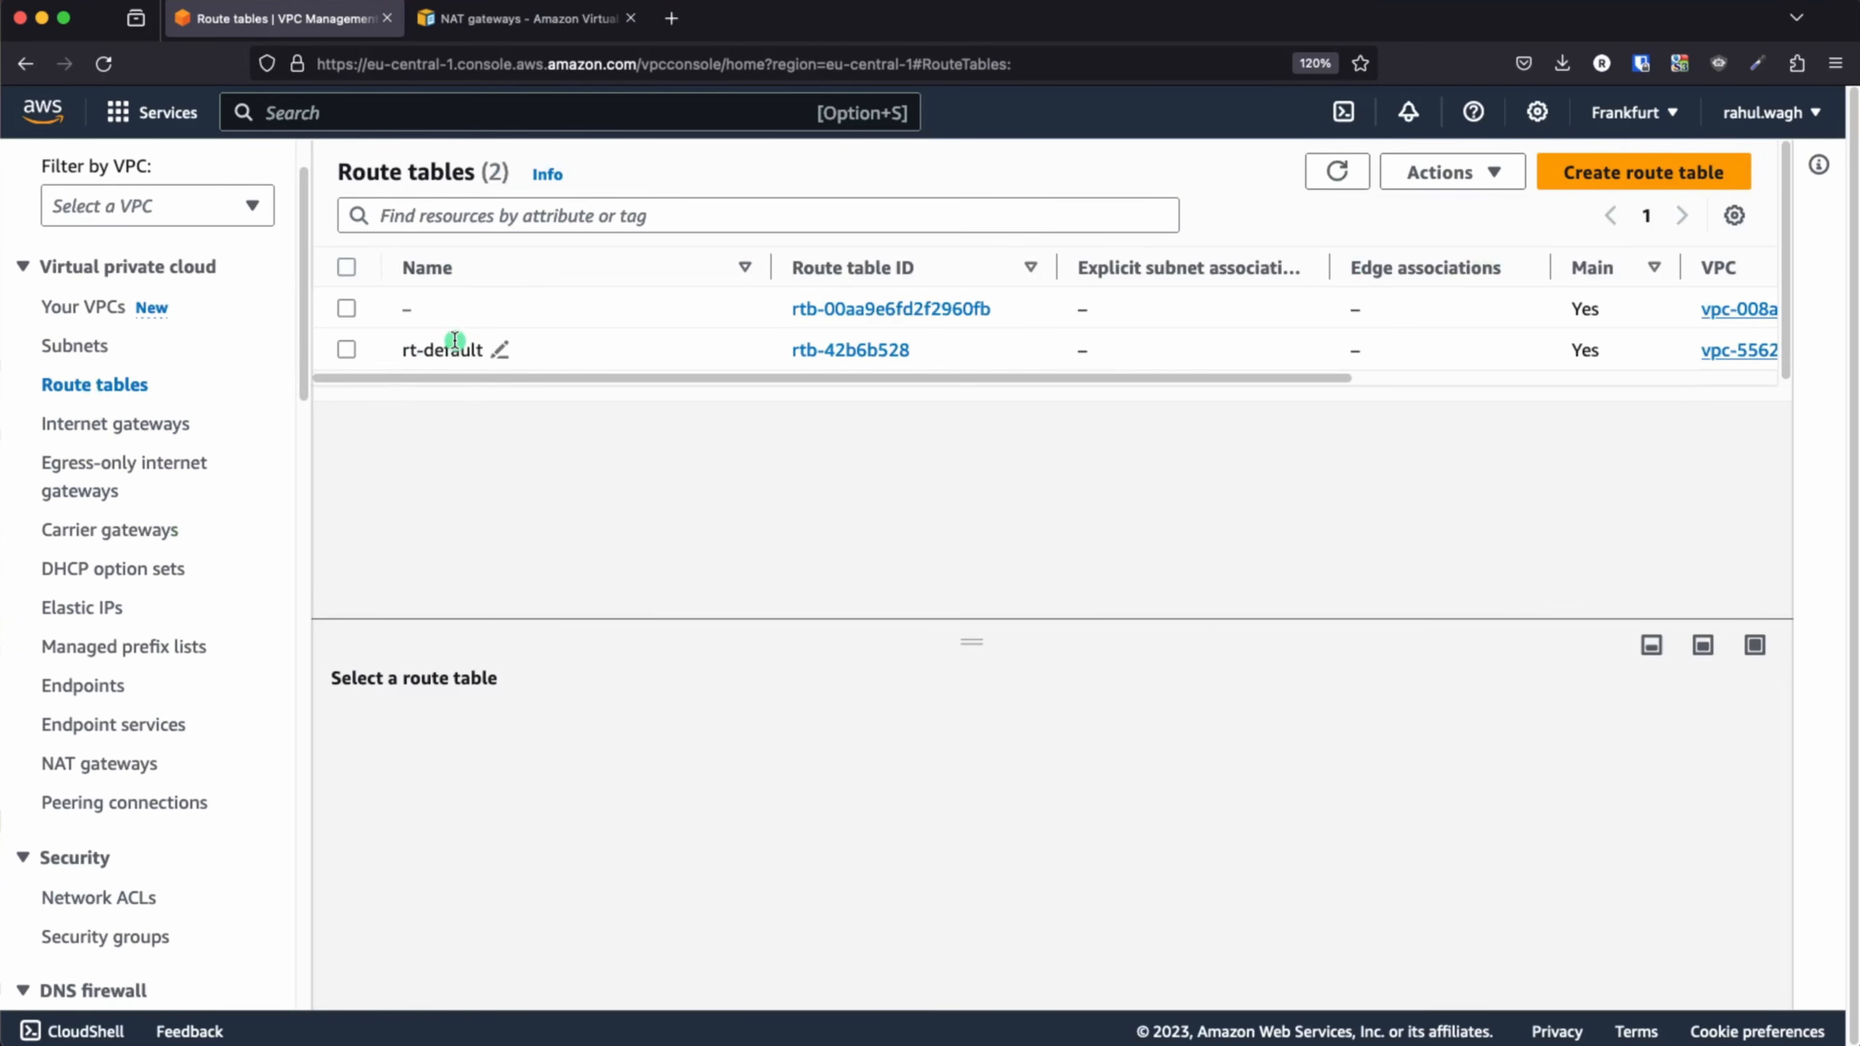
click(1612, 174)
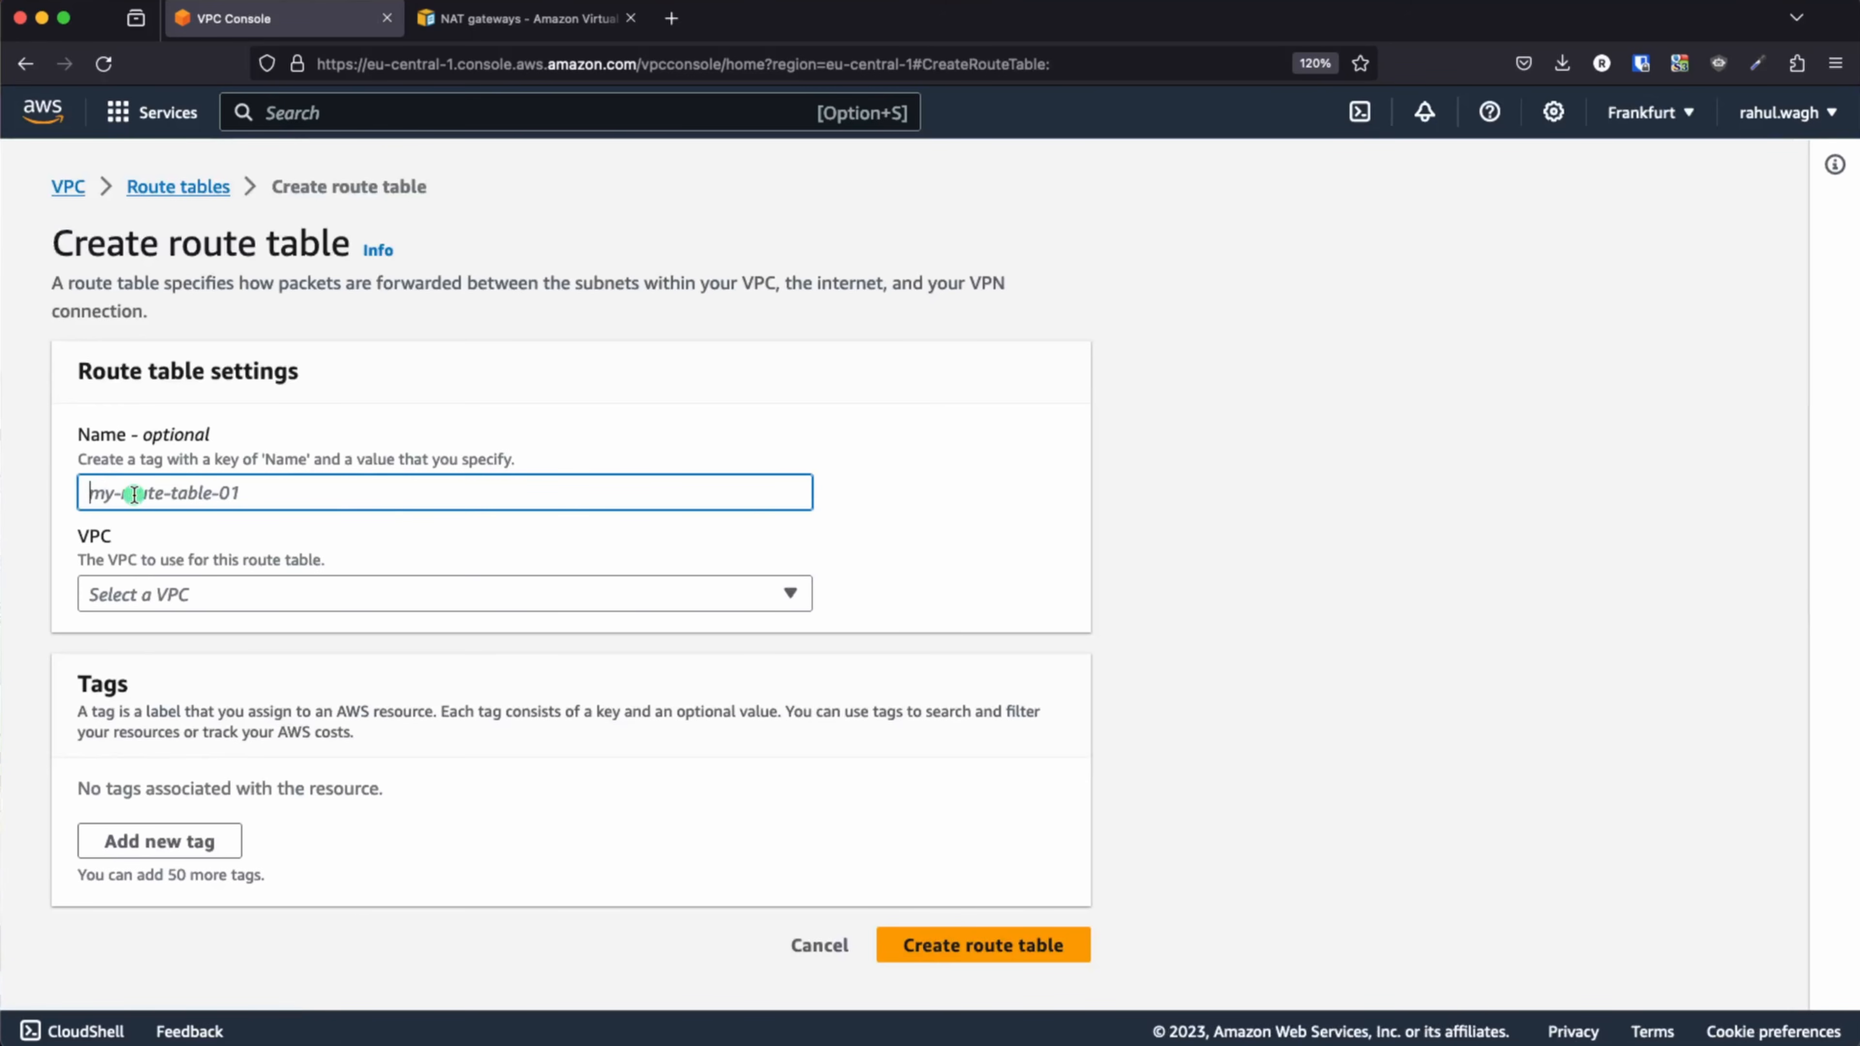
text(test-rt-public)
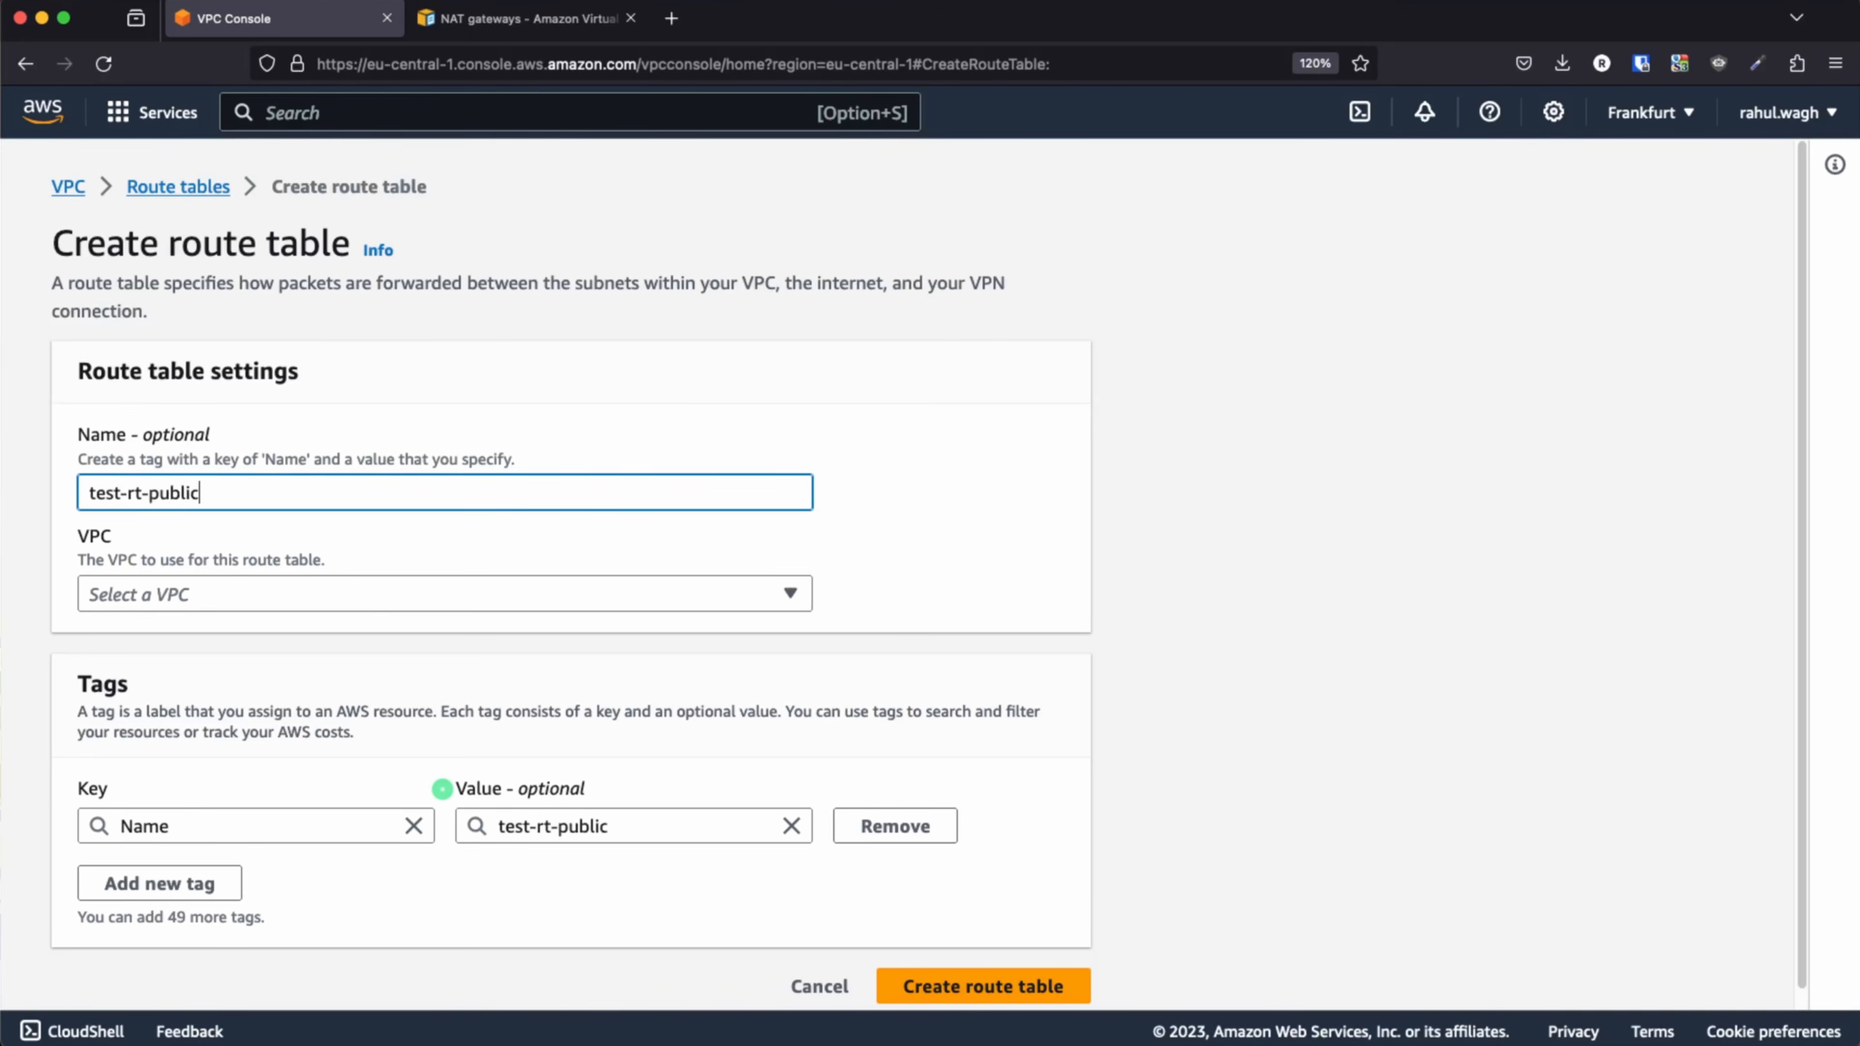
click(718, 595)
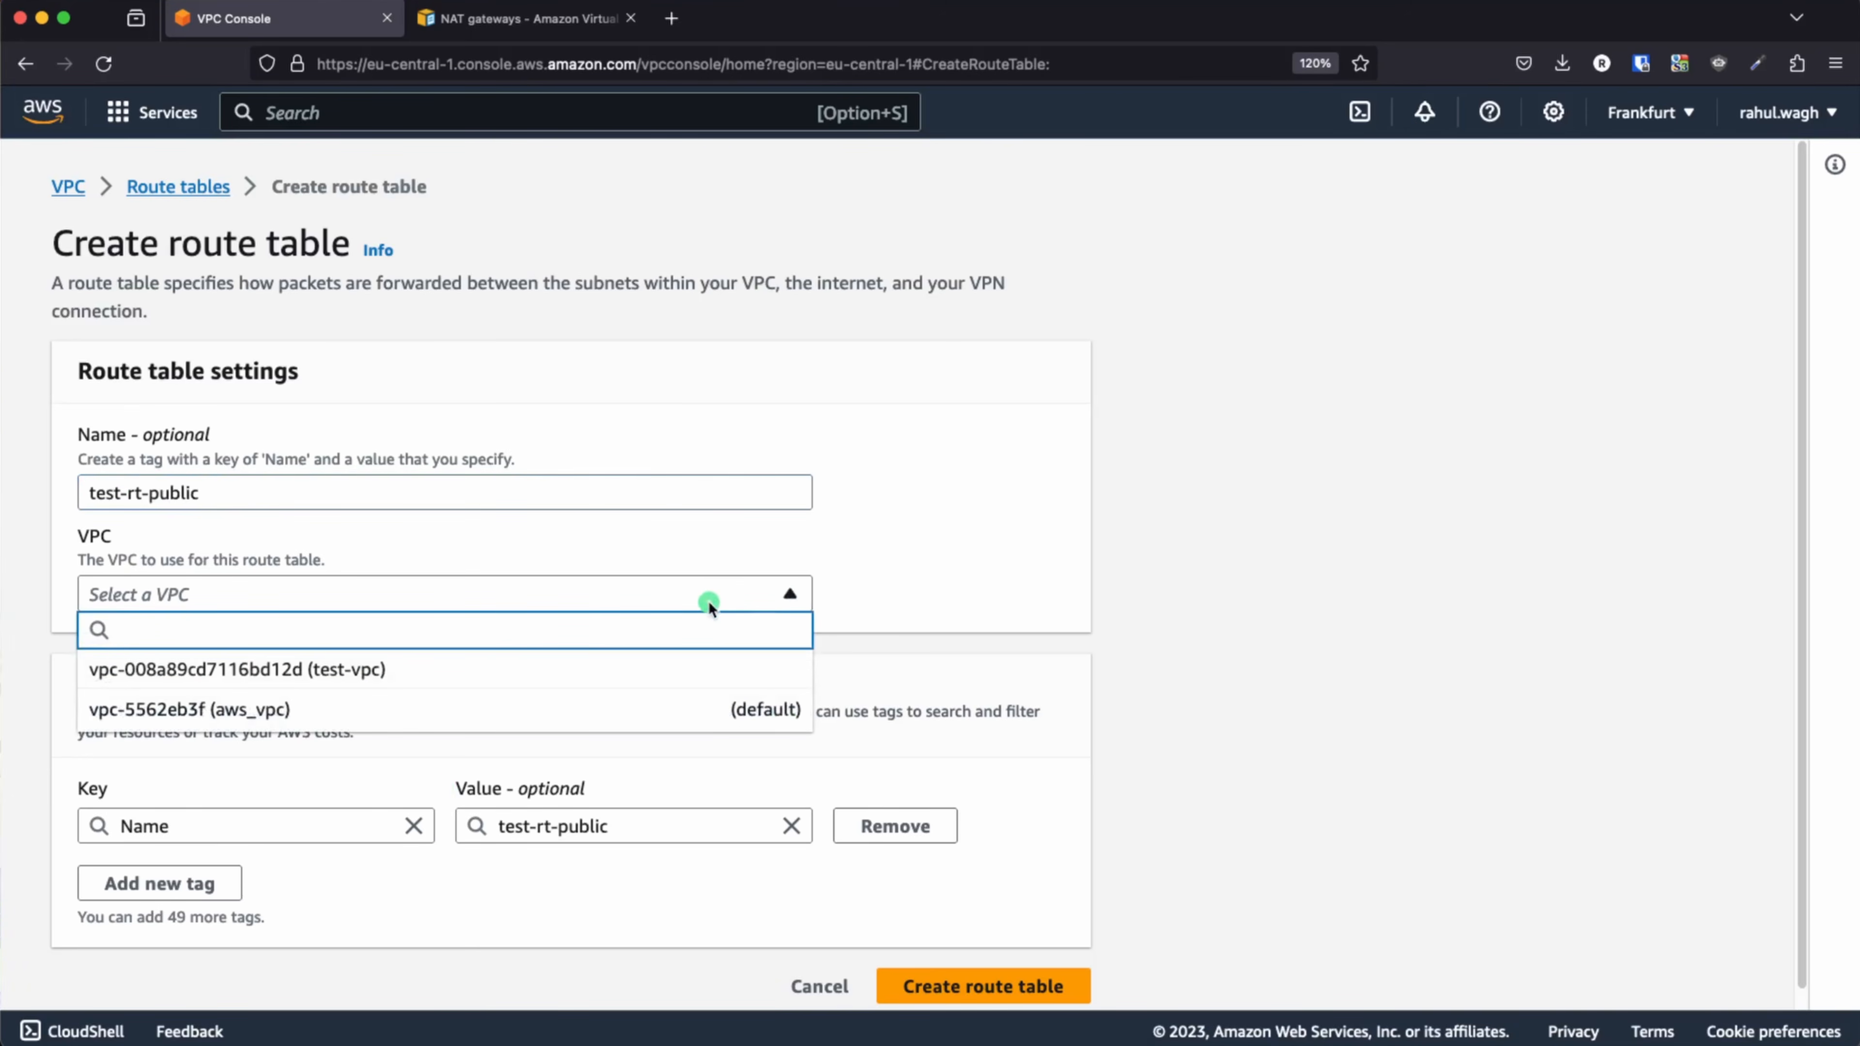
click(469, 669)
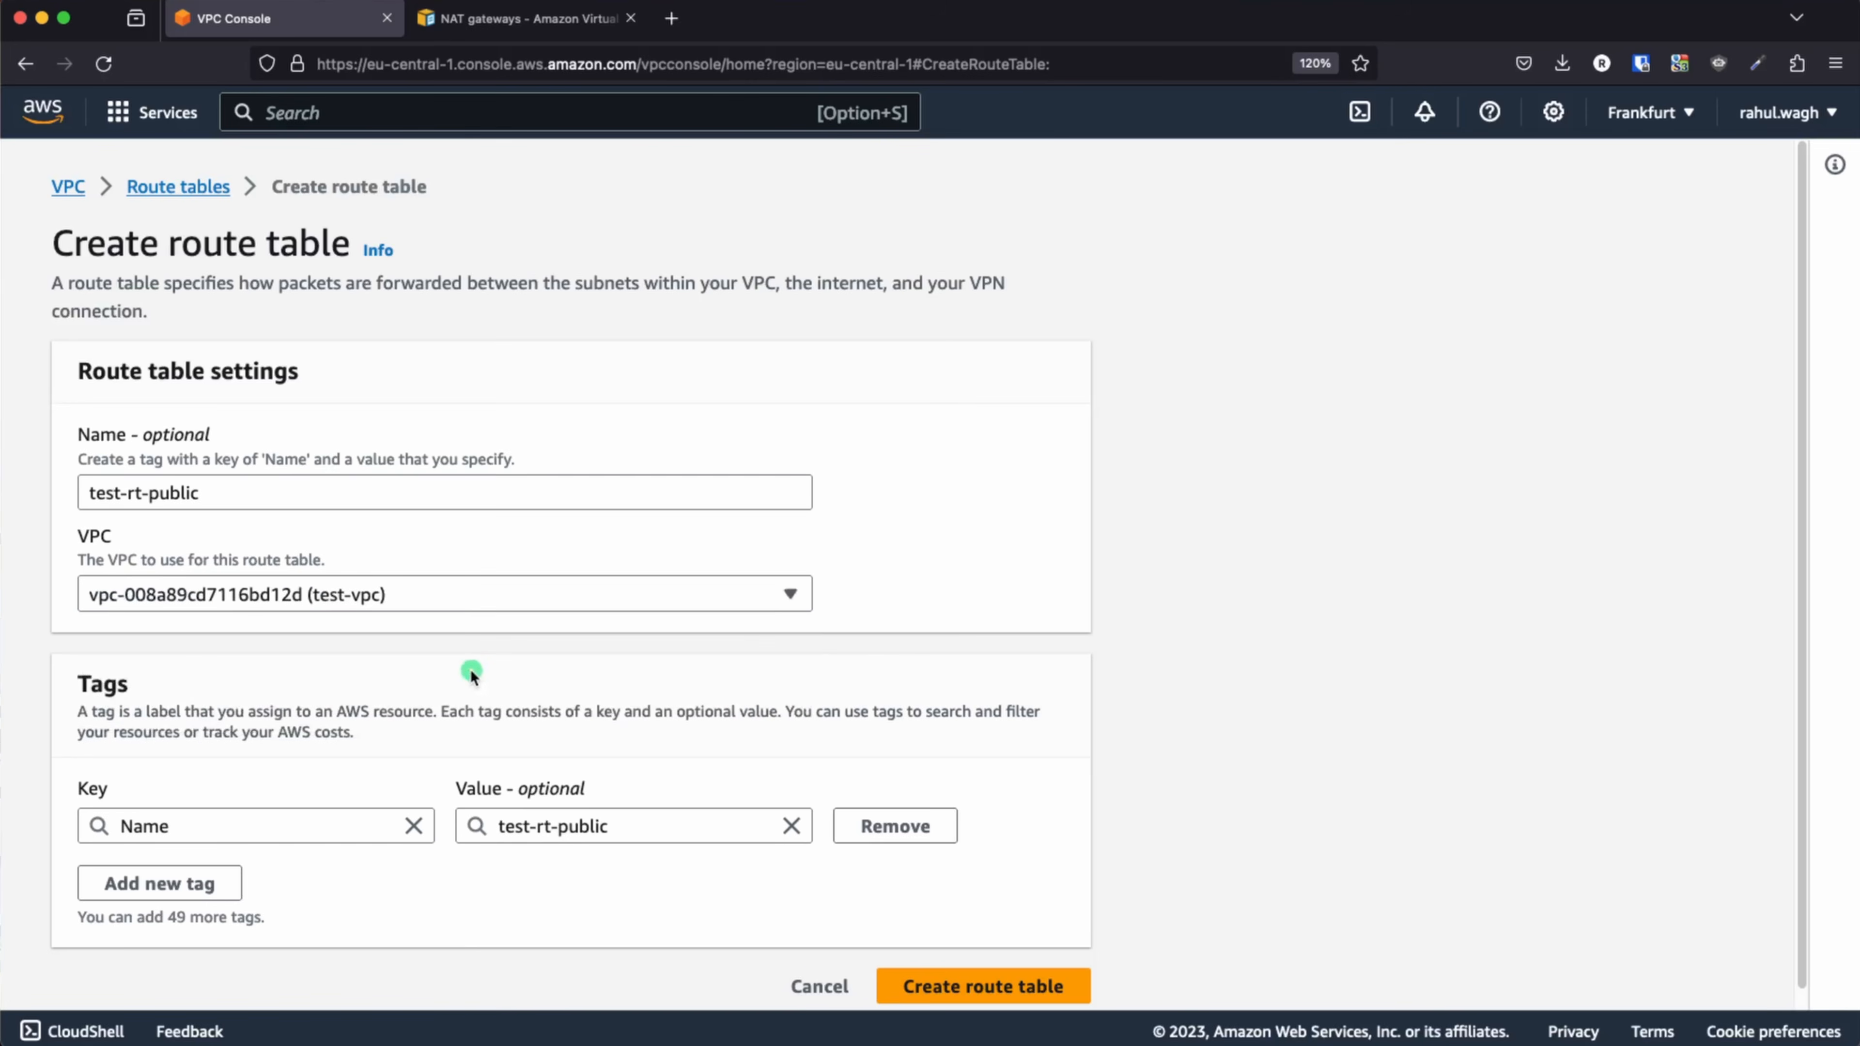
scroll(793, 663, down, 1)
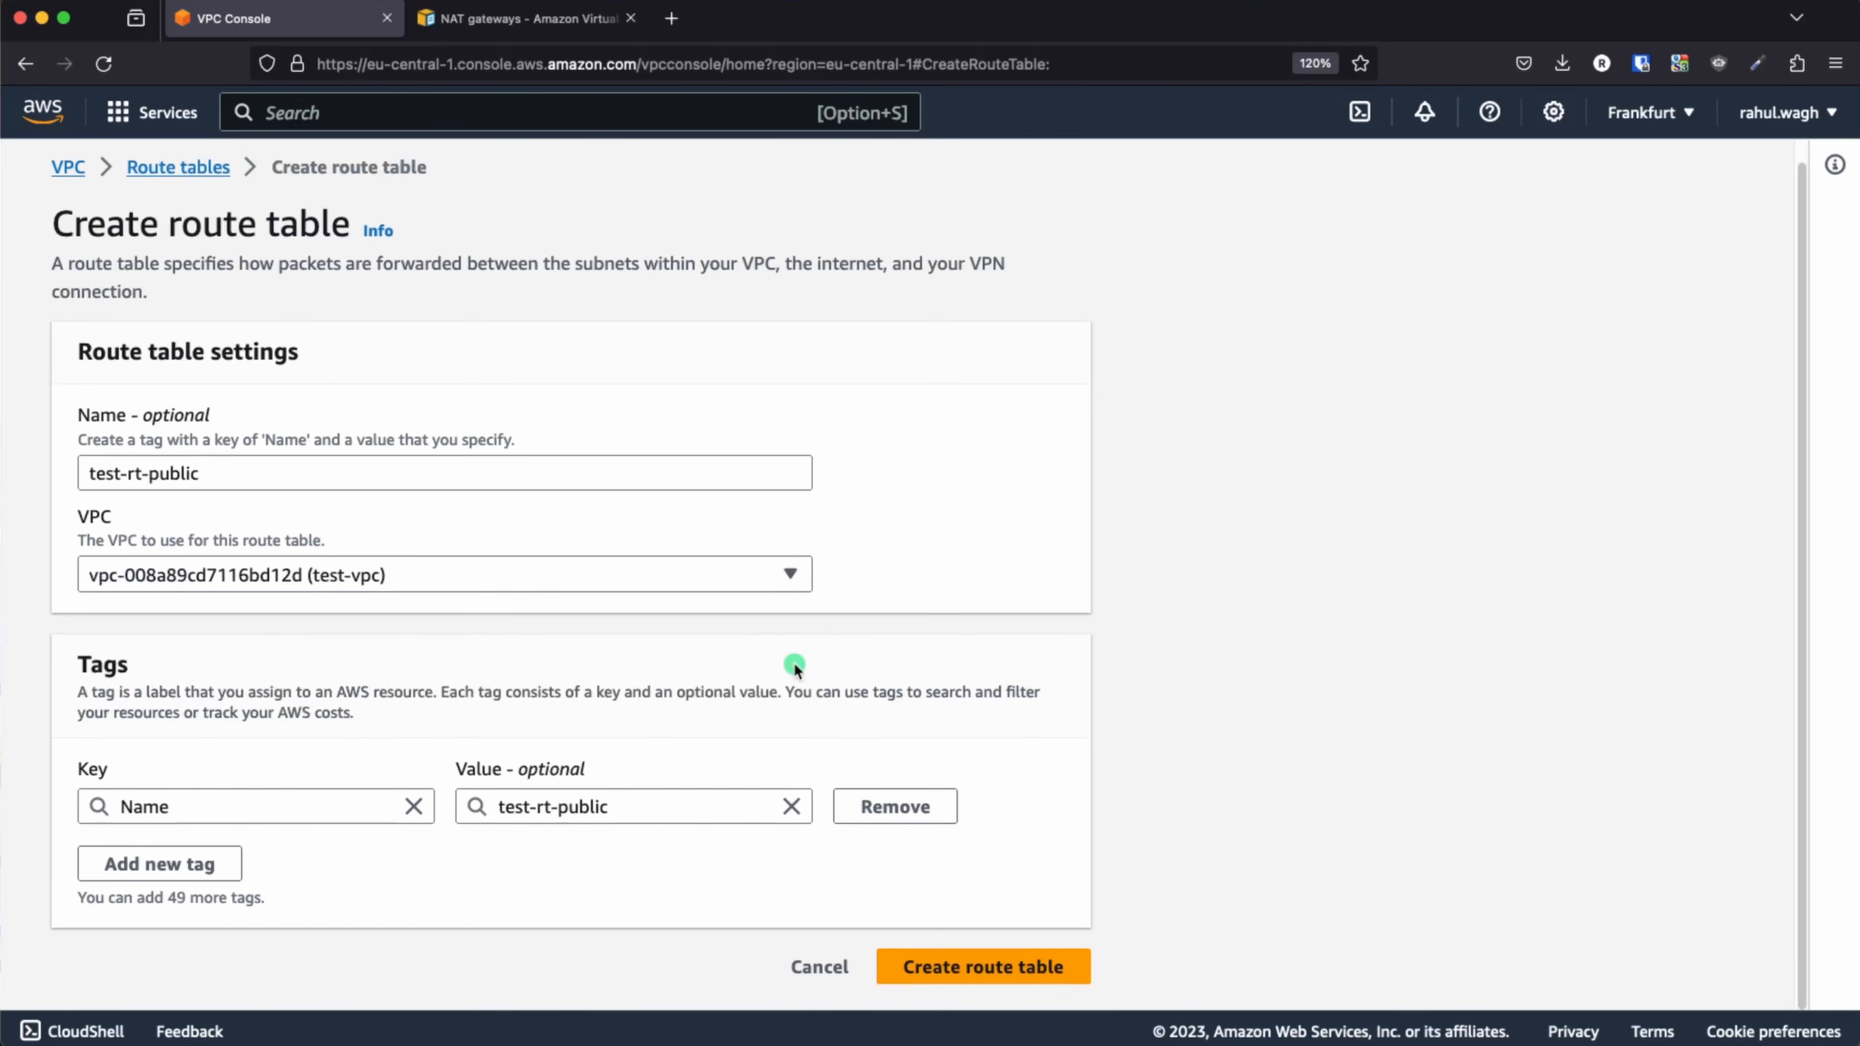
click(1005, 975)
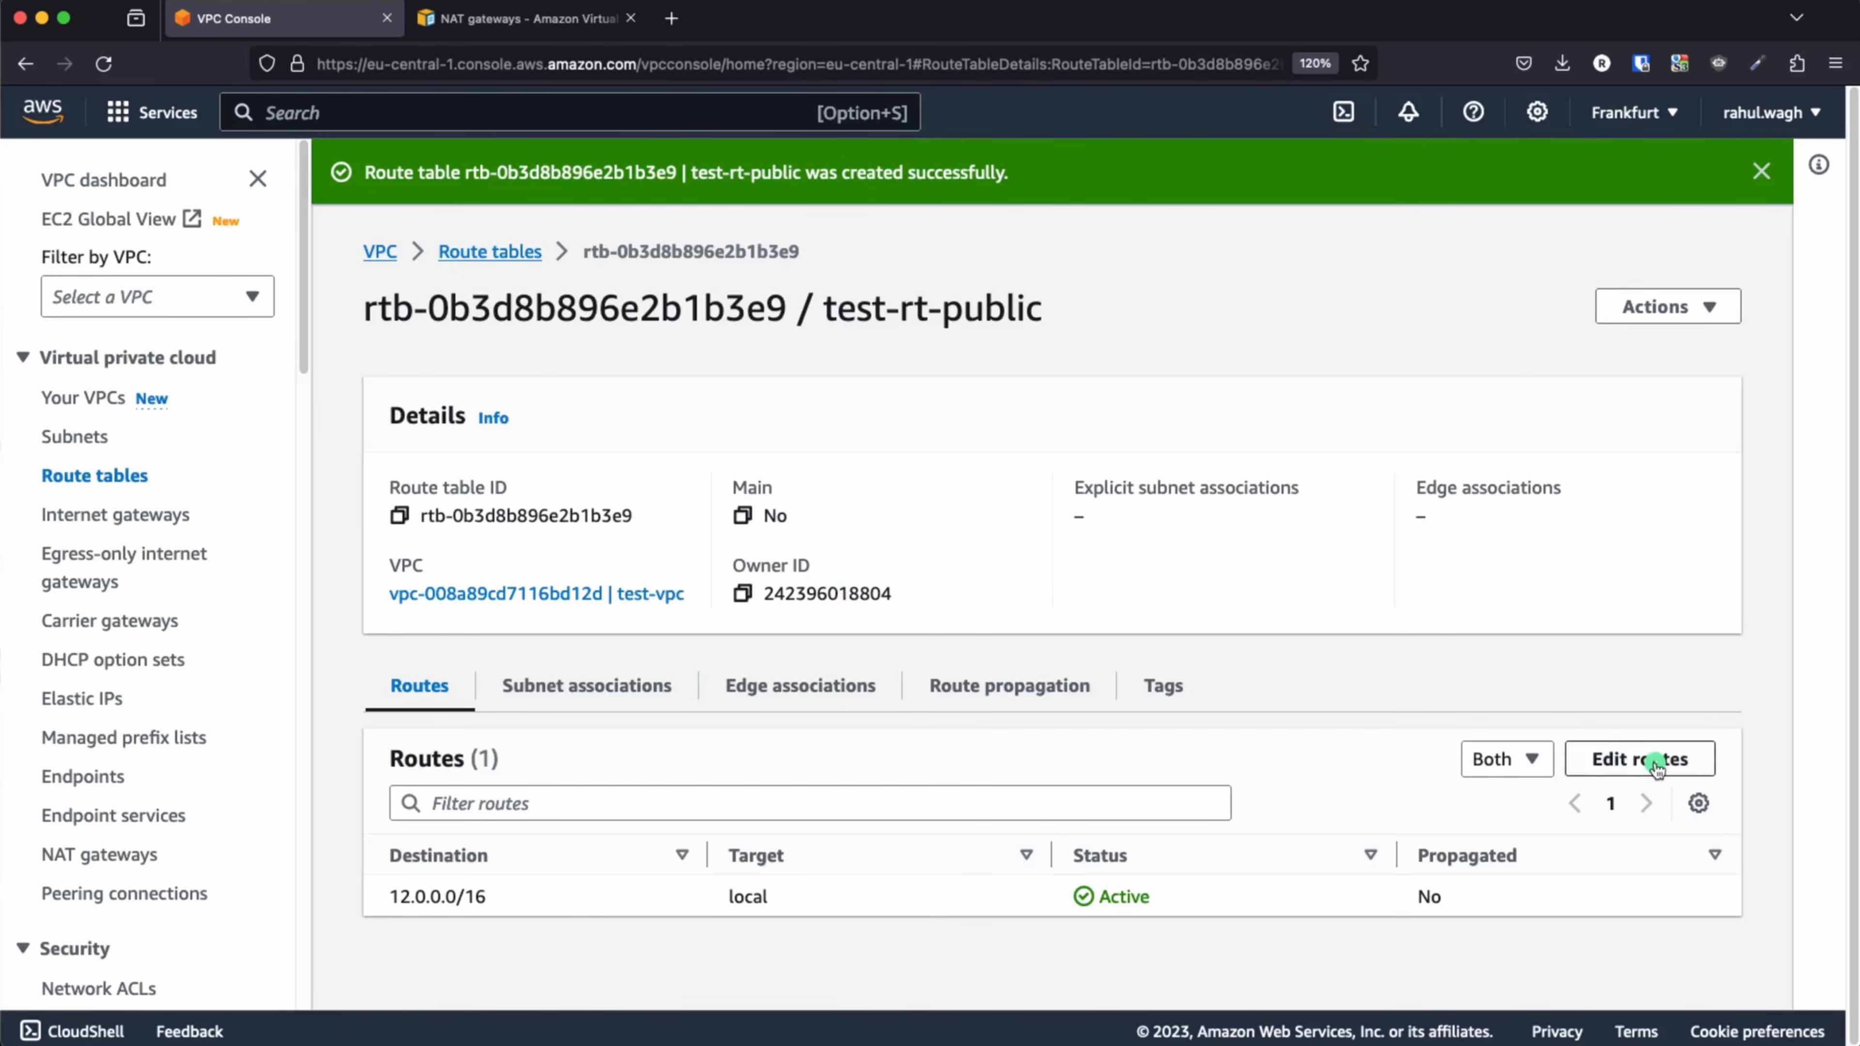
- Add a route to test-rt-public with destination 0.0.0.0/0 and the test-igw internet gateway as target, and save the routes
click(1657, 762)
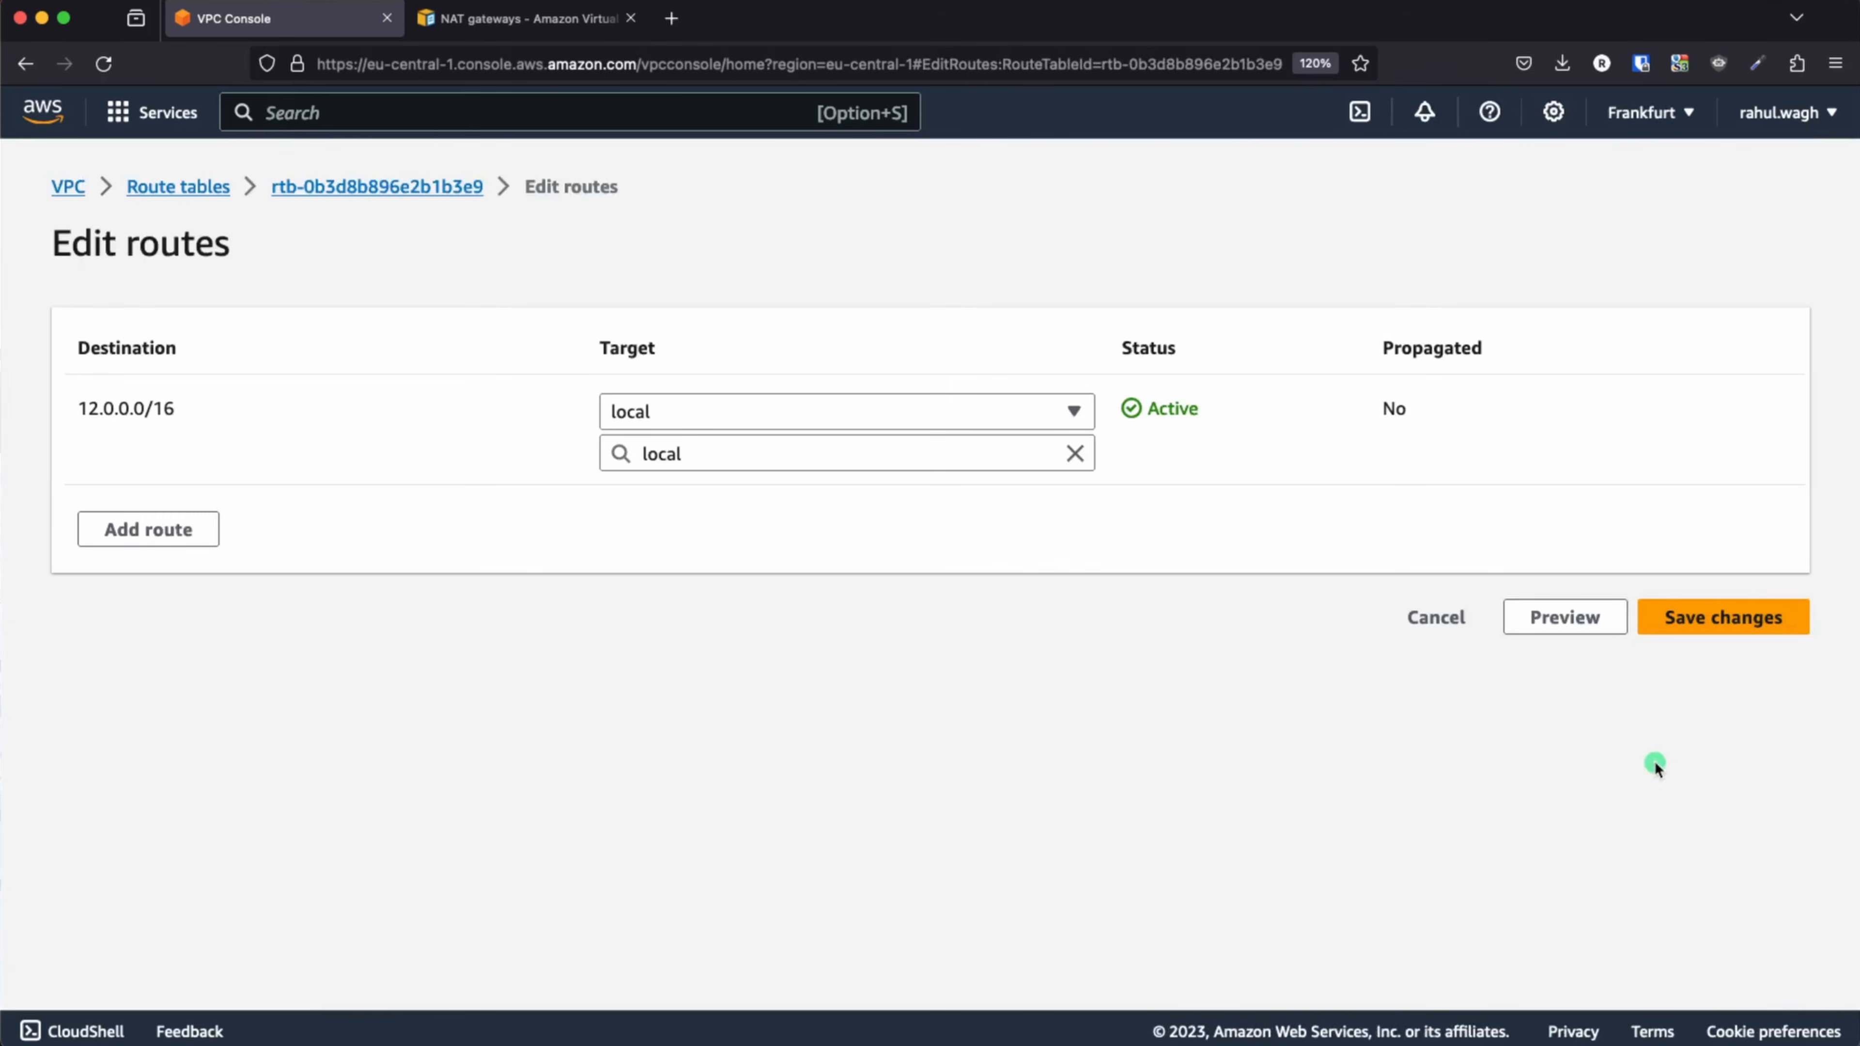
click(84, 539)
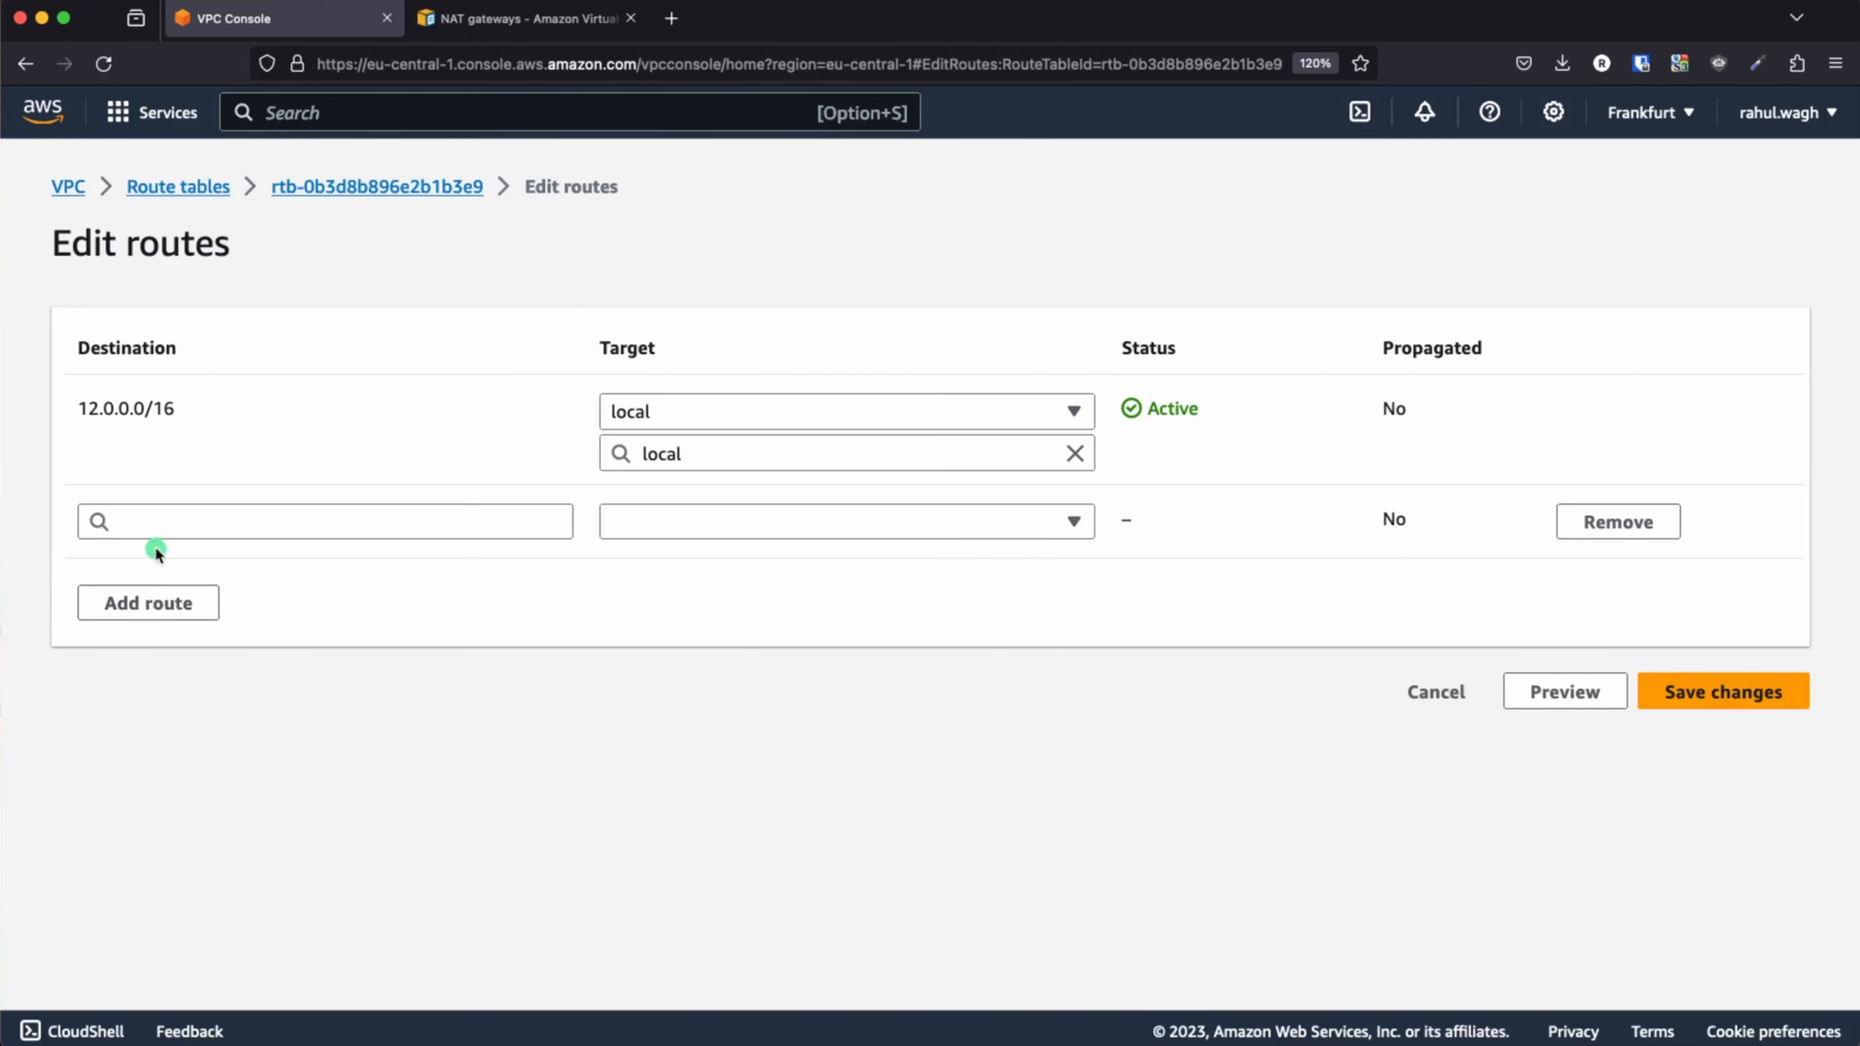
click(156, 521)
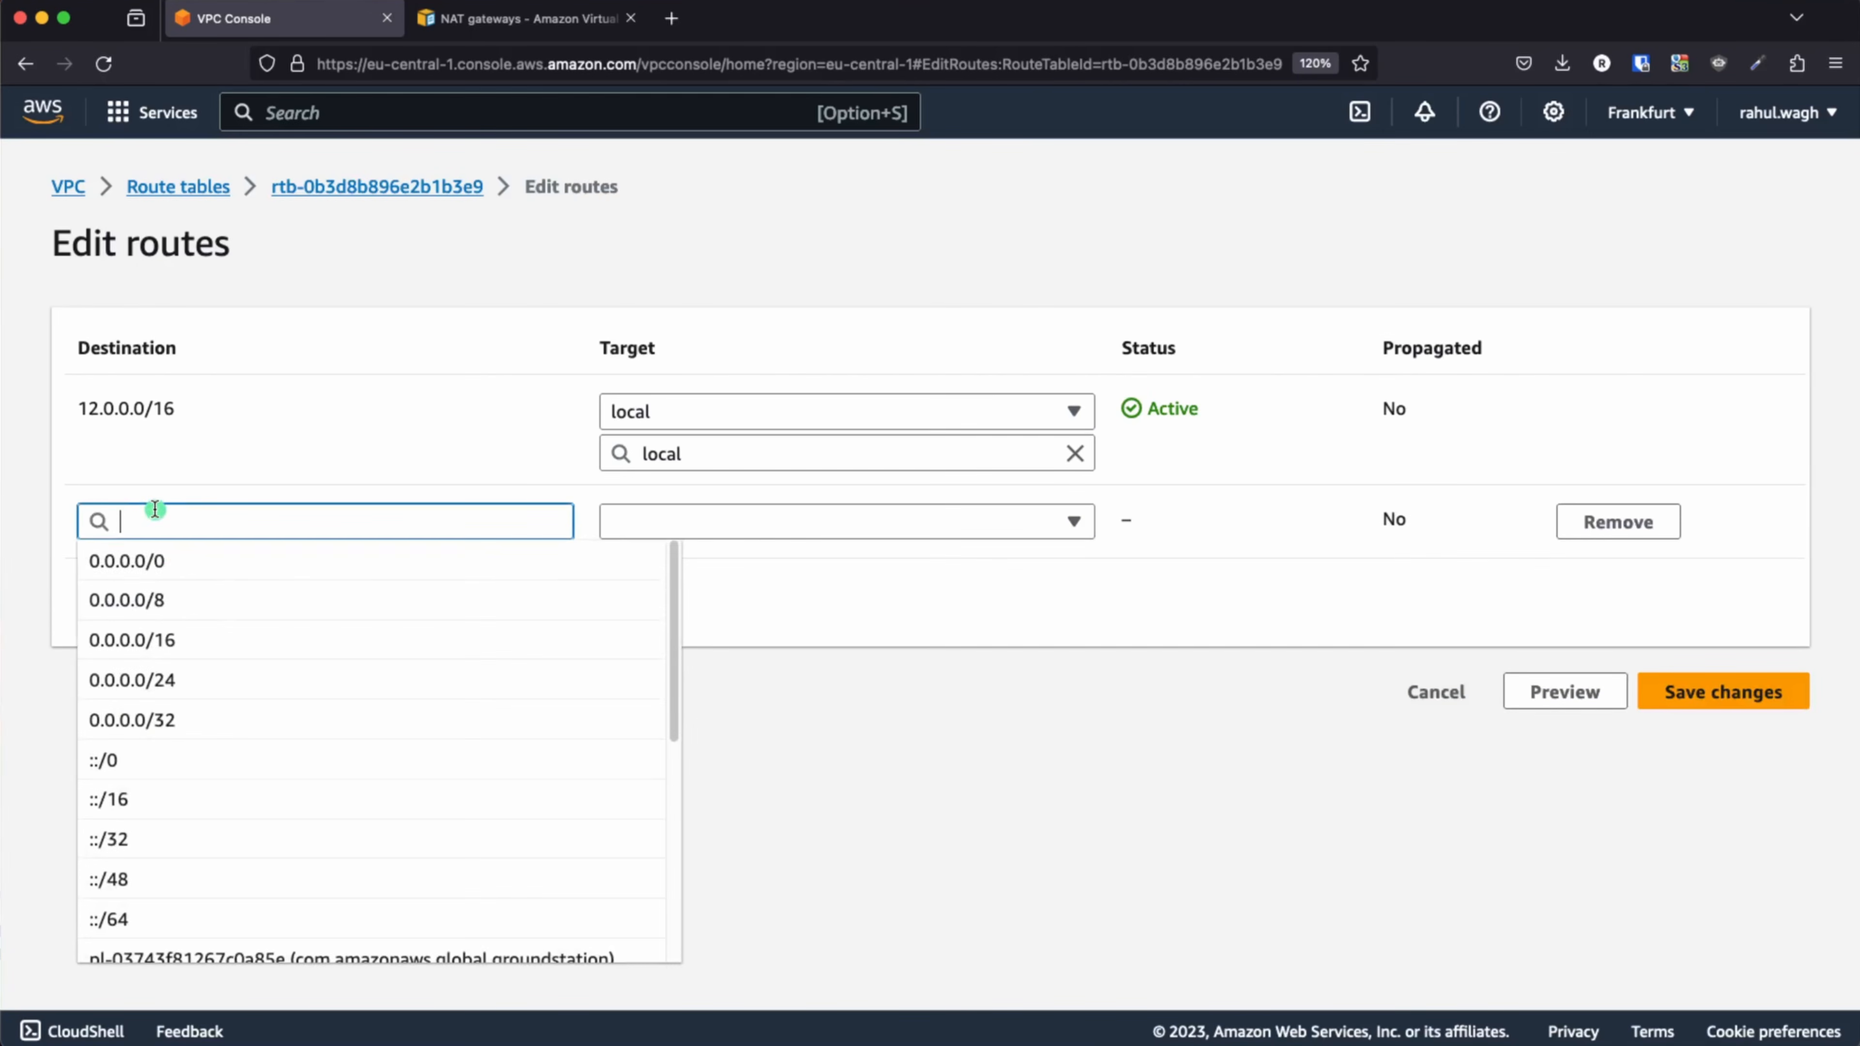
click(146, 569)
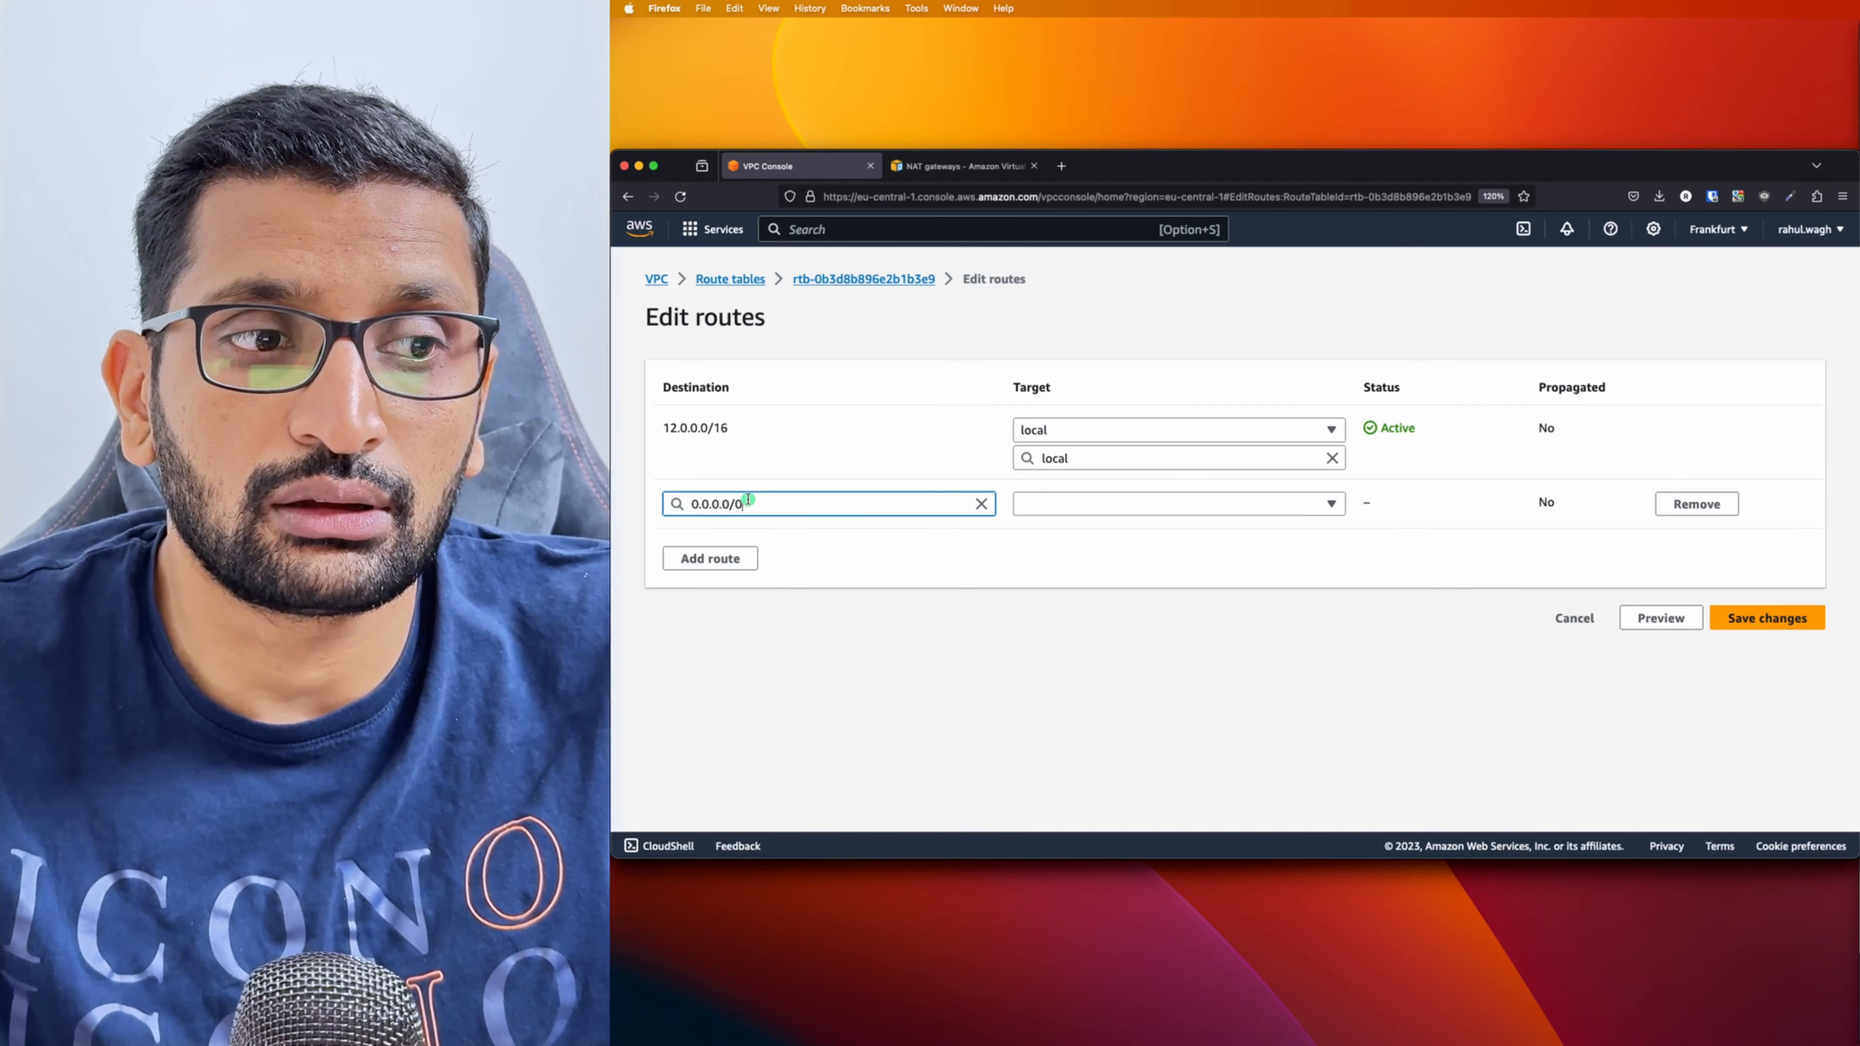
click(1159, 507)
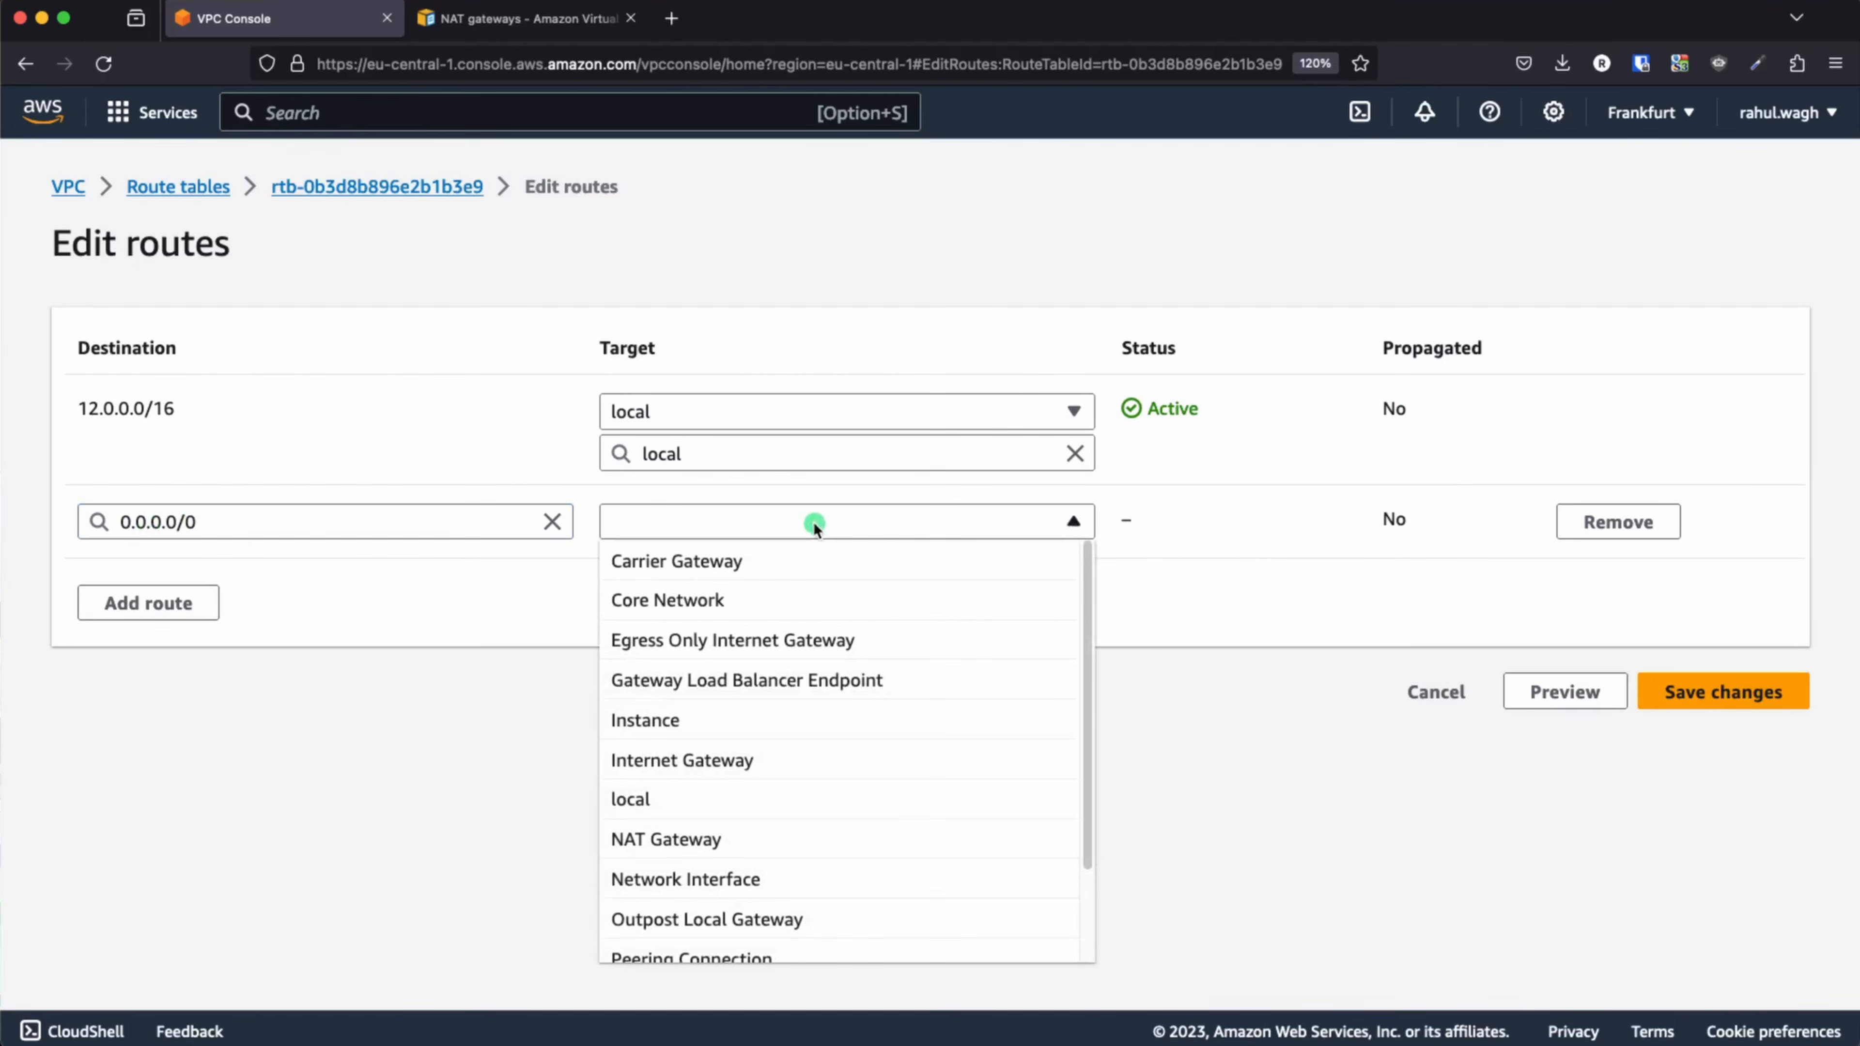
click(751, 763)
click(774, 570)
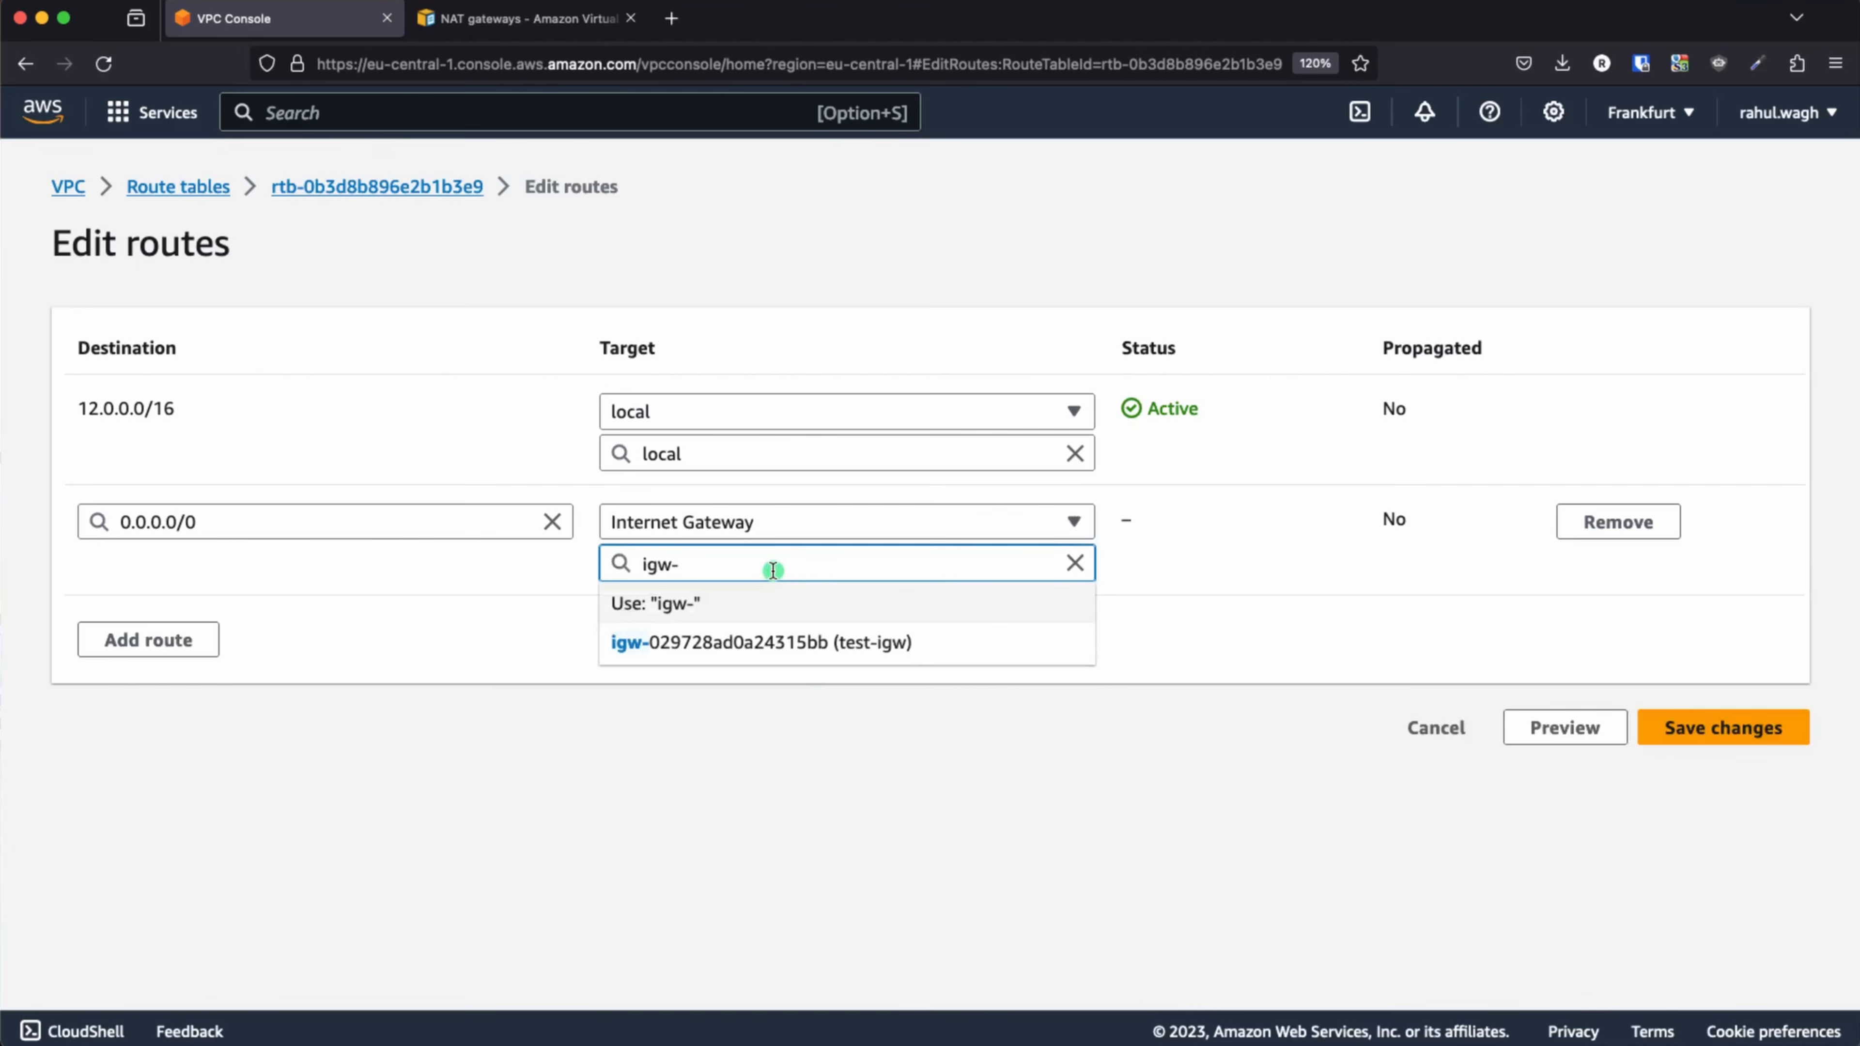
click(766, 644)
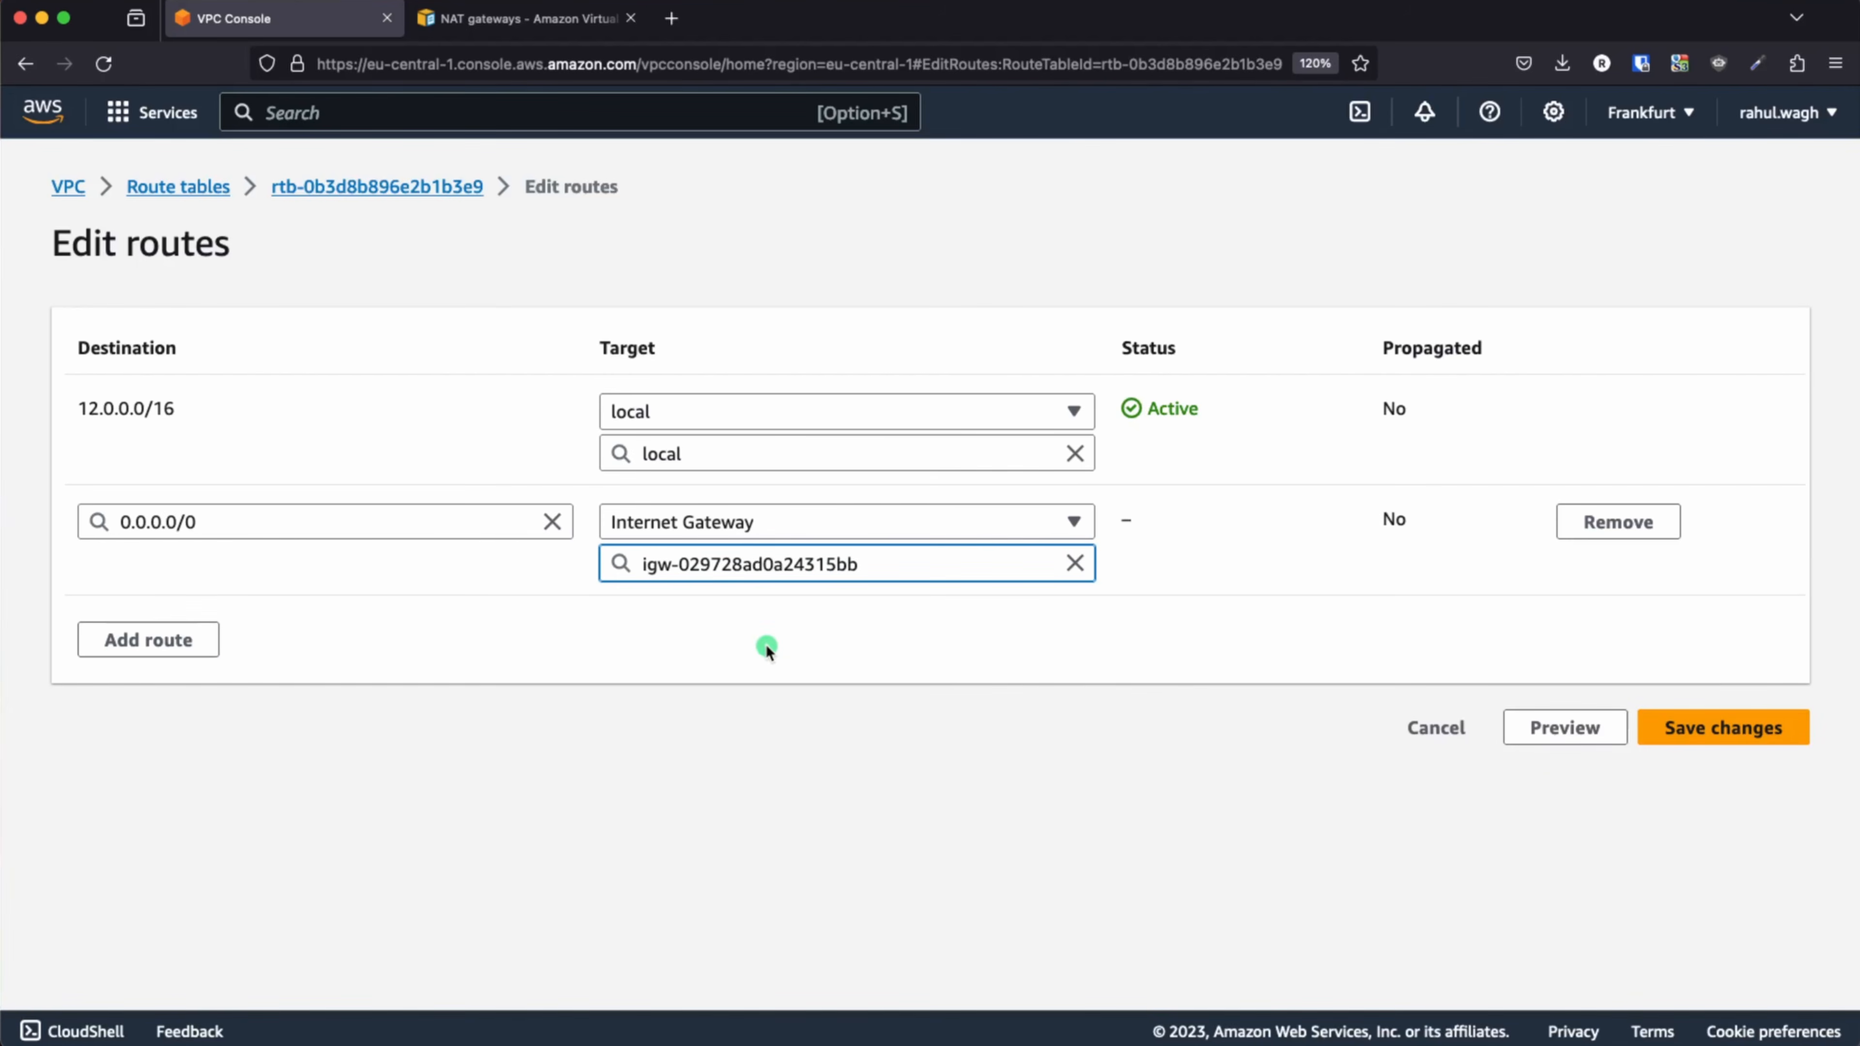
click(1740, 734)
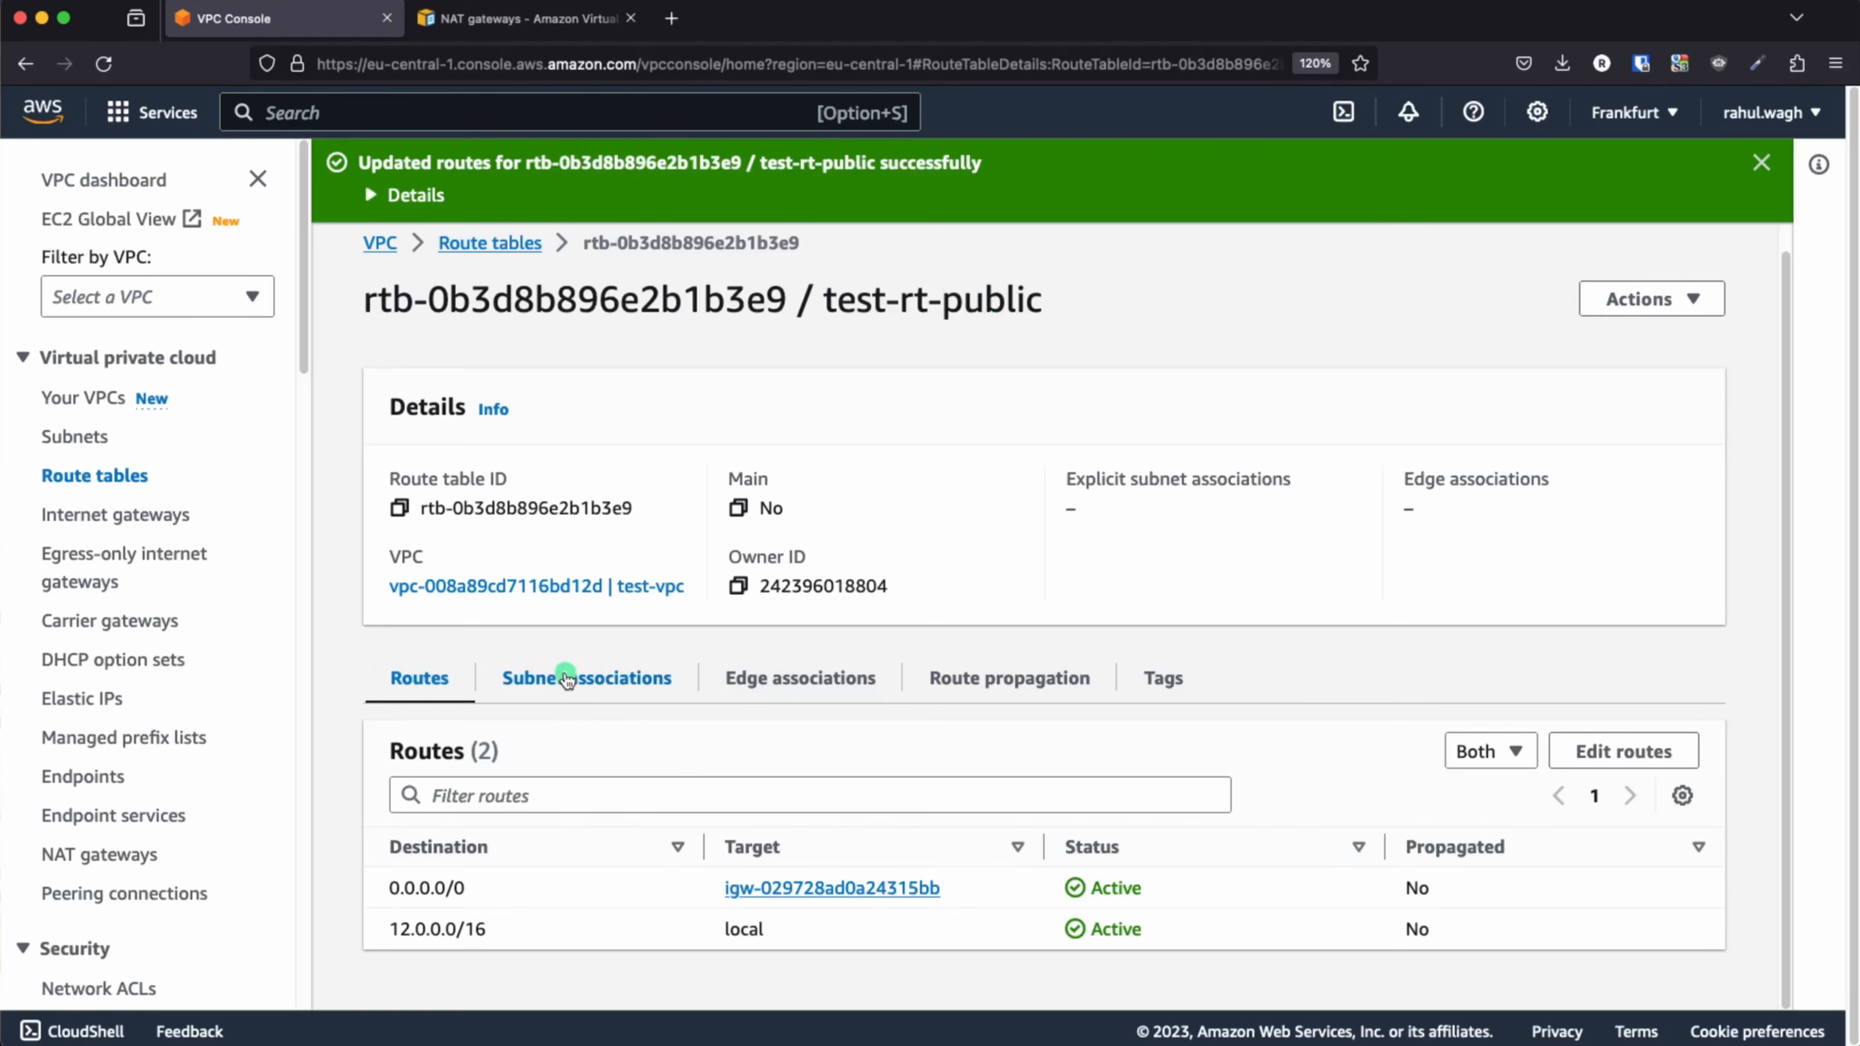
- Associate the test-subnet-public-1a subnet with the test-rt-public route table and save the association
click(568, 681)
scroll(773, 871, down, 5)
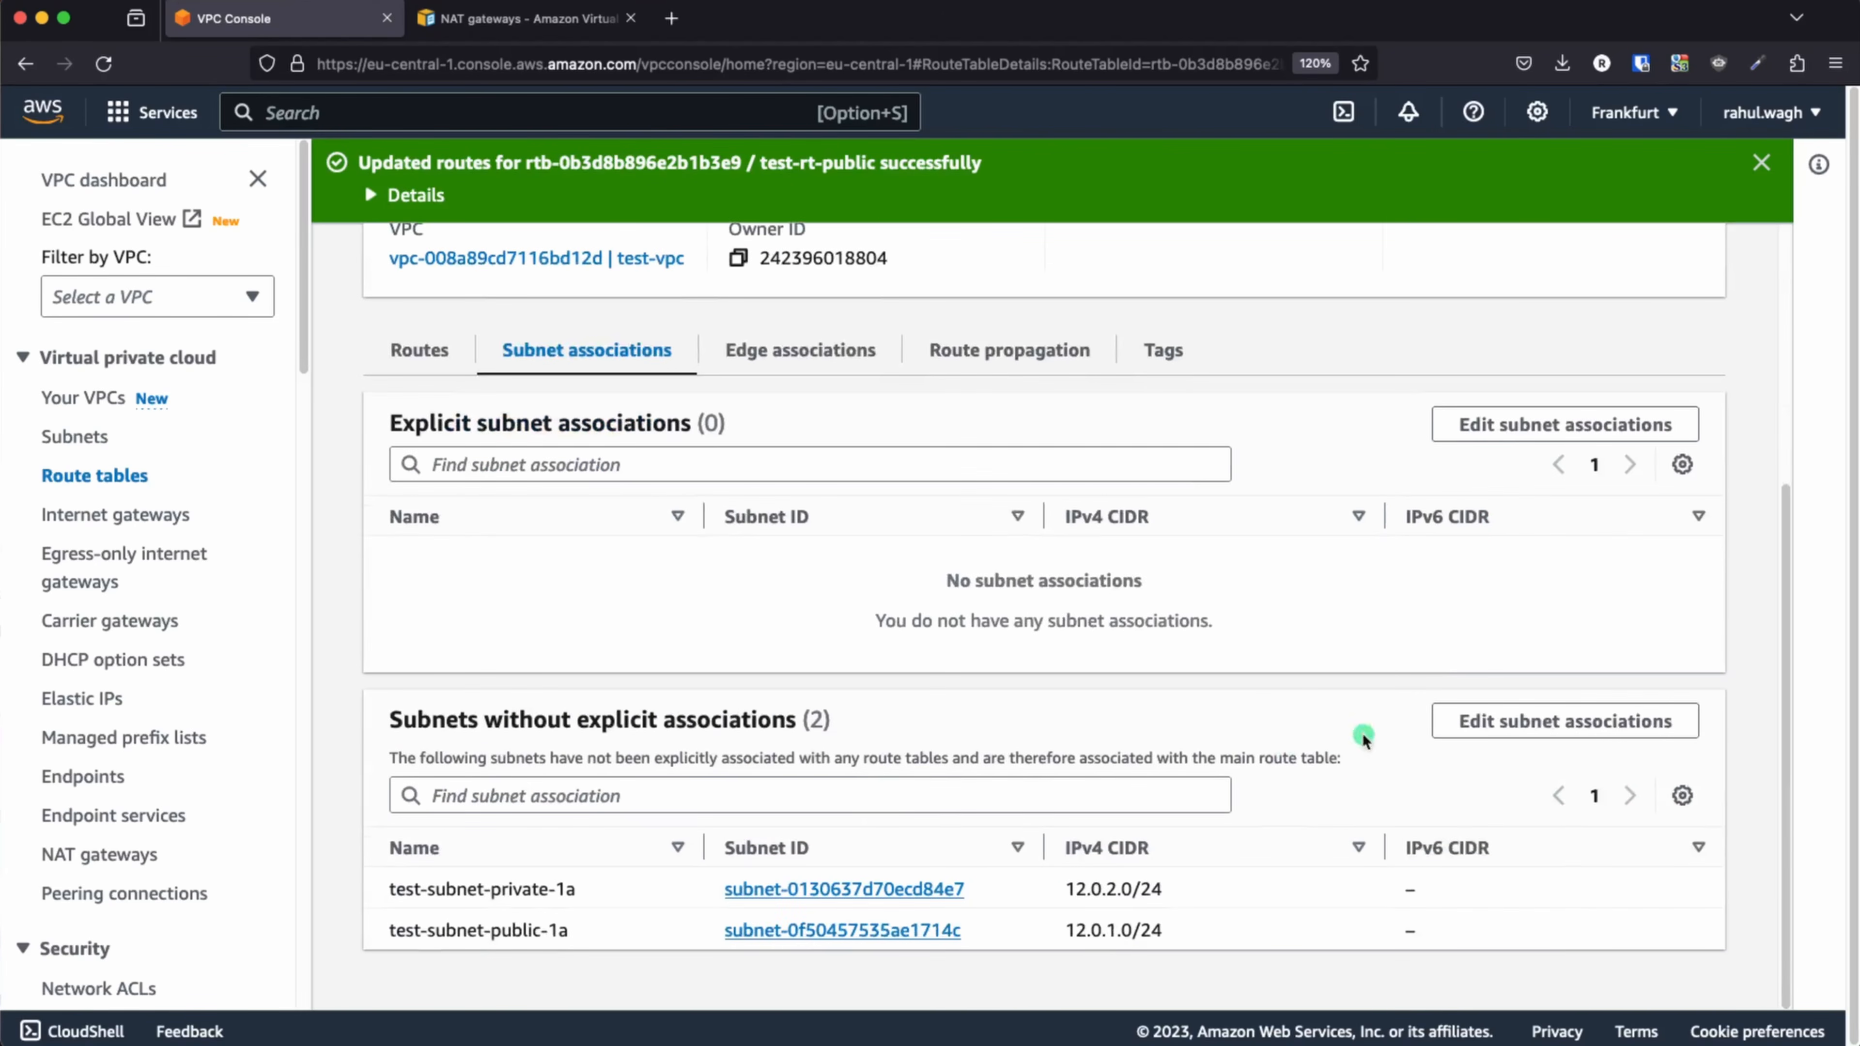
click(1494, 426)
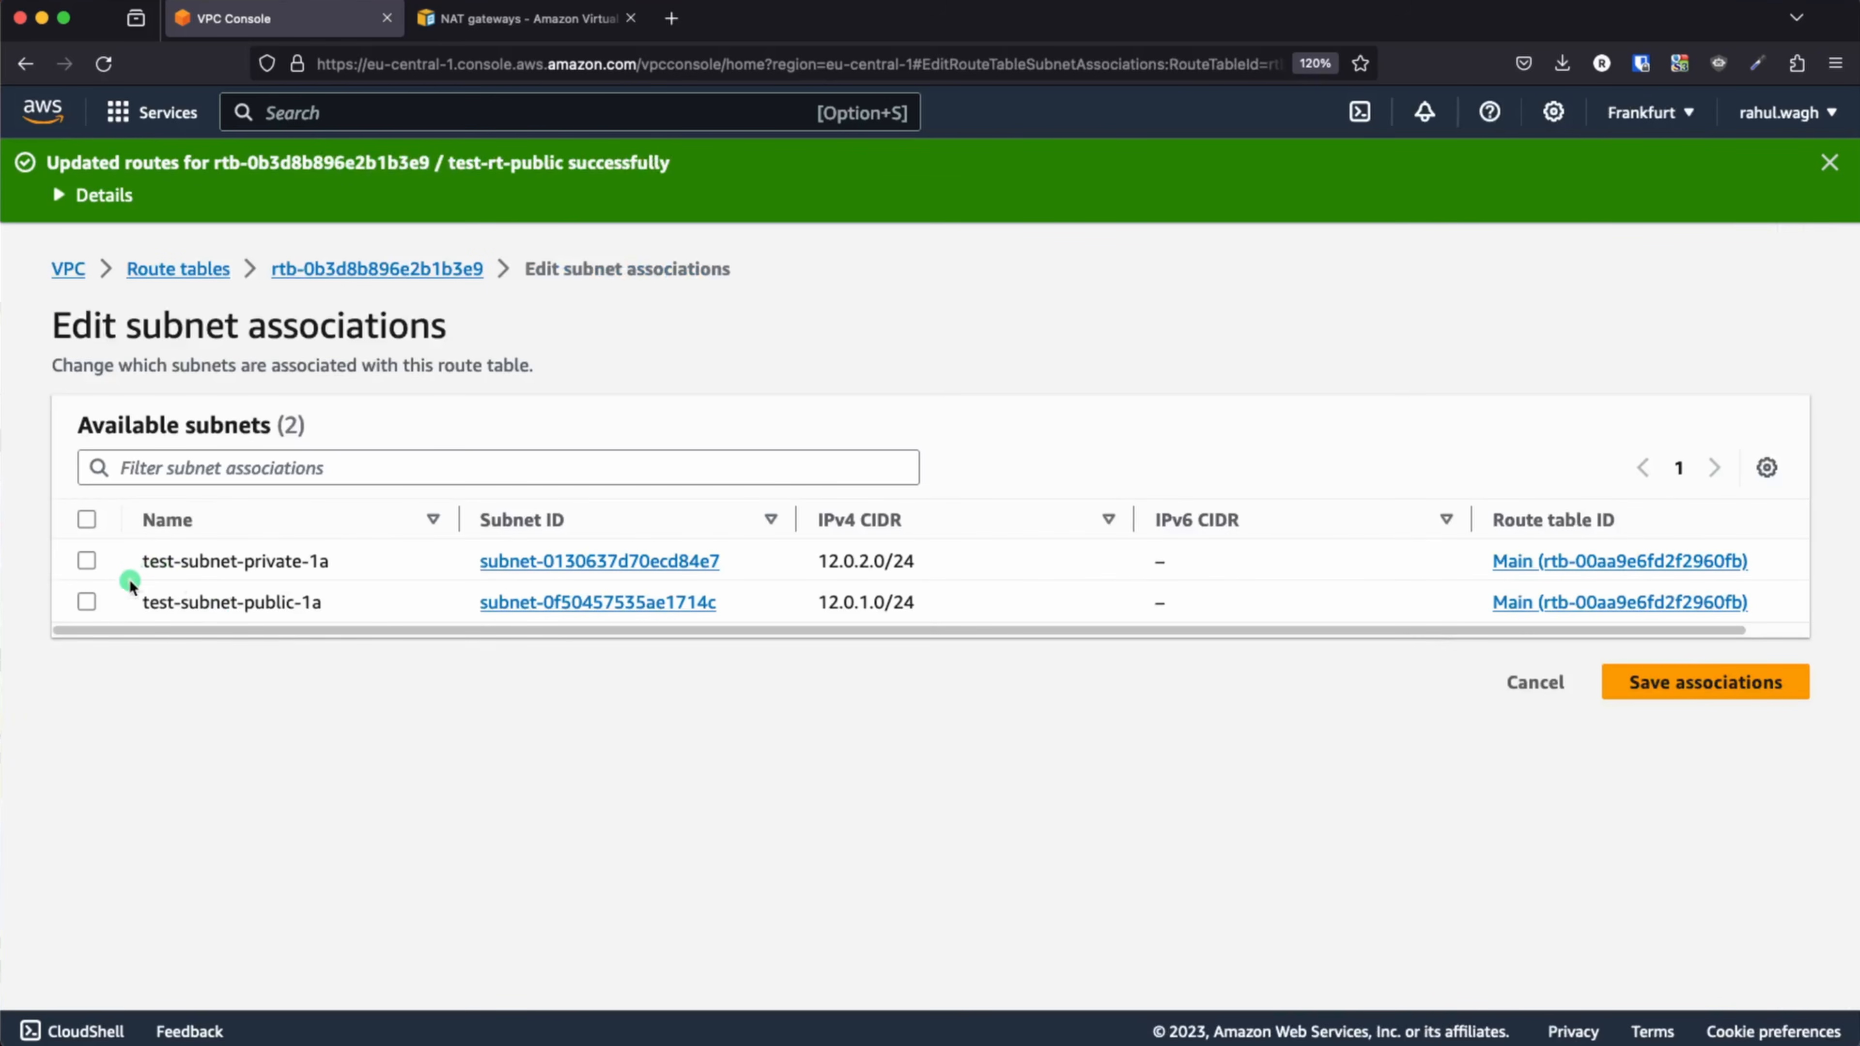
click(87, 601)
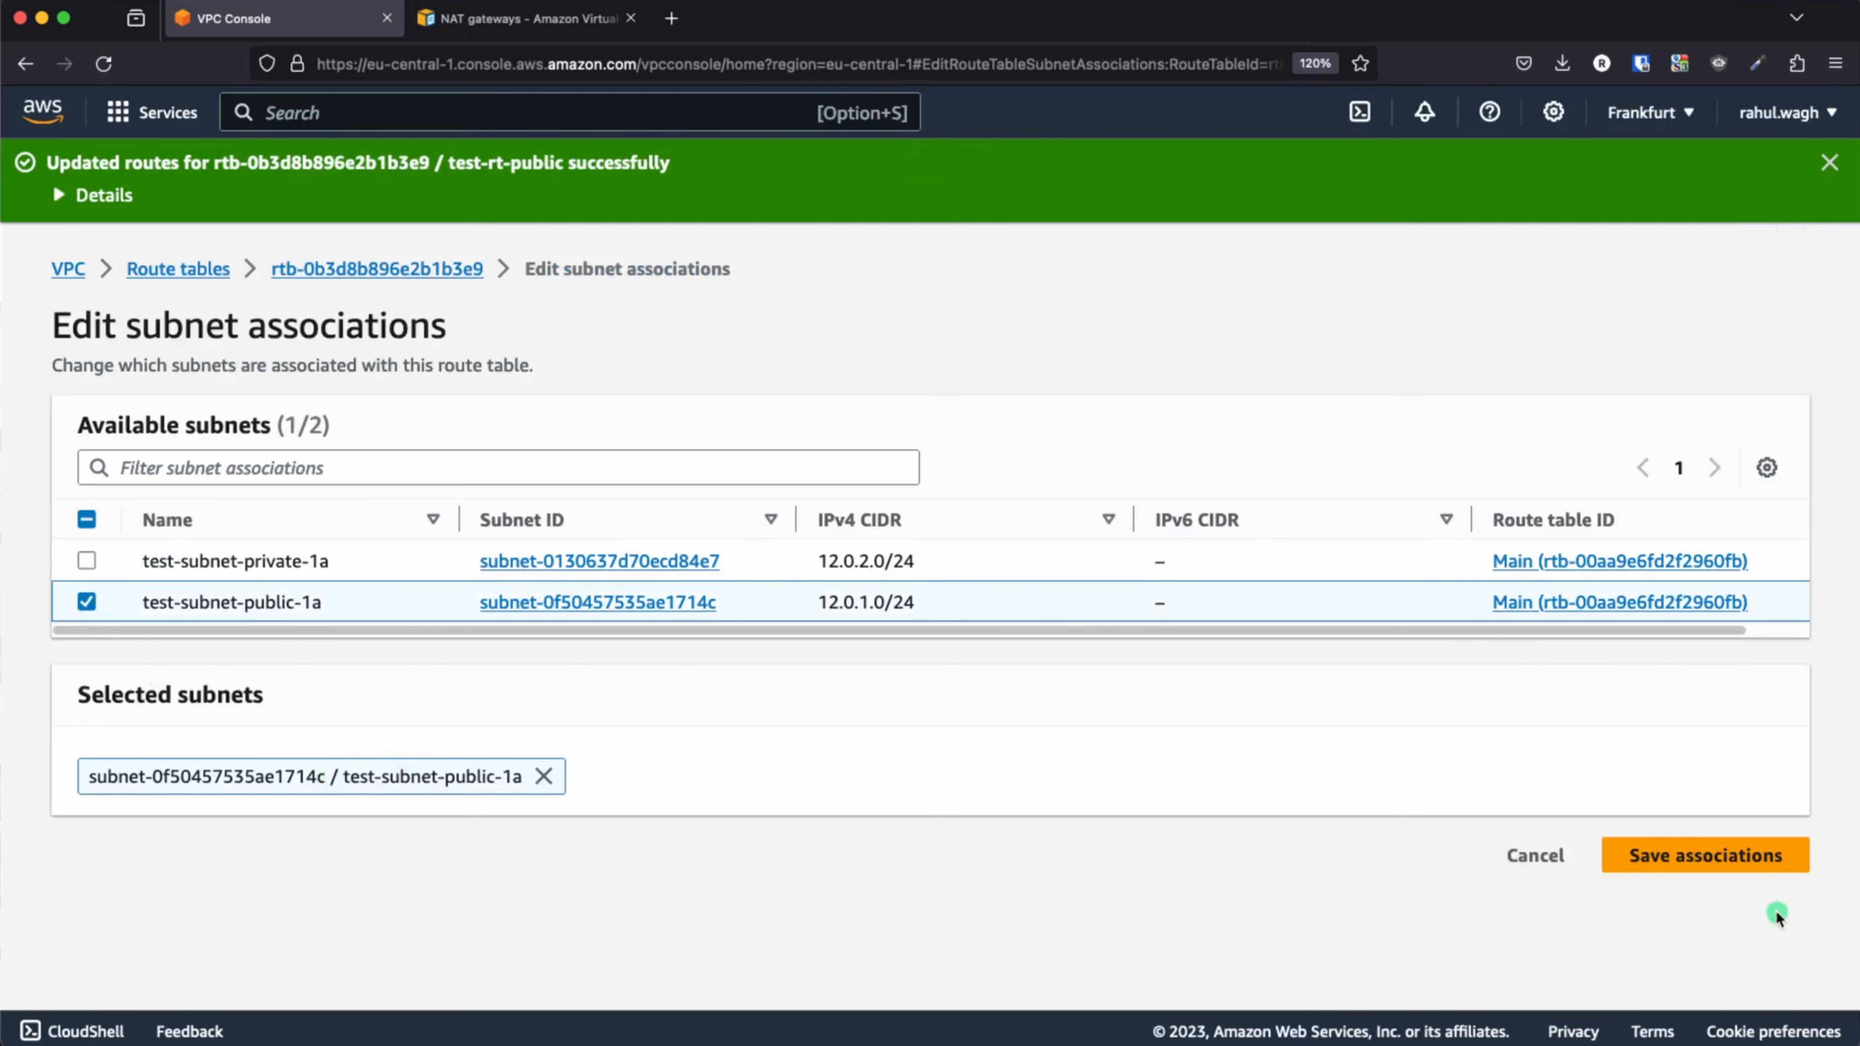
click(1749, 856)
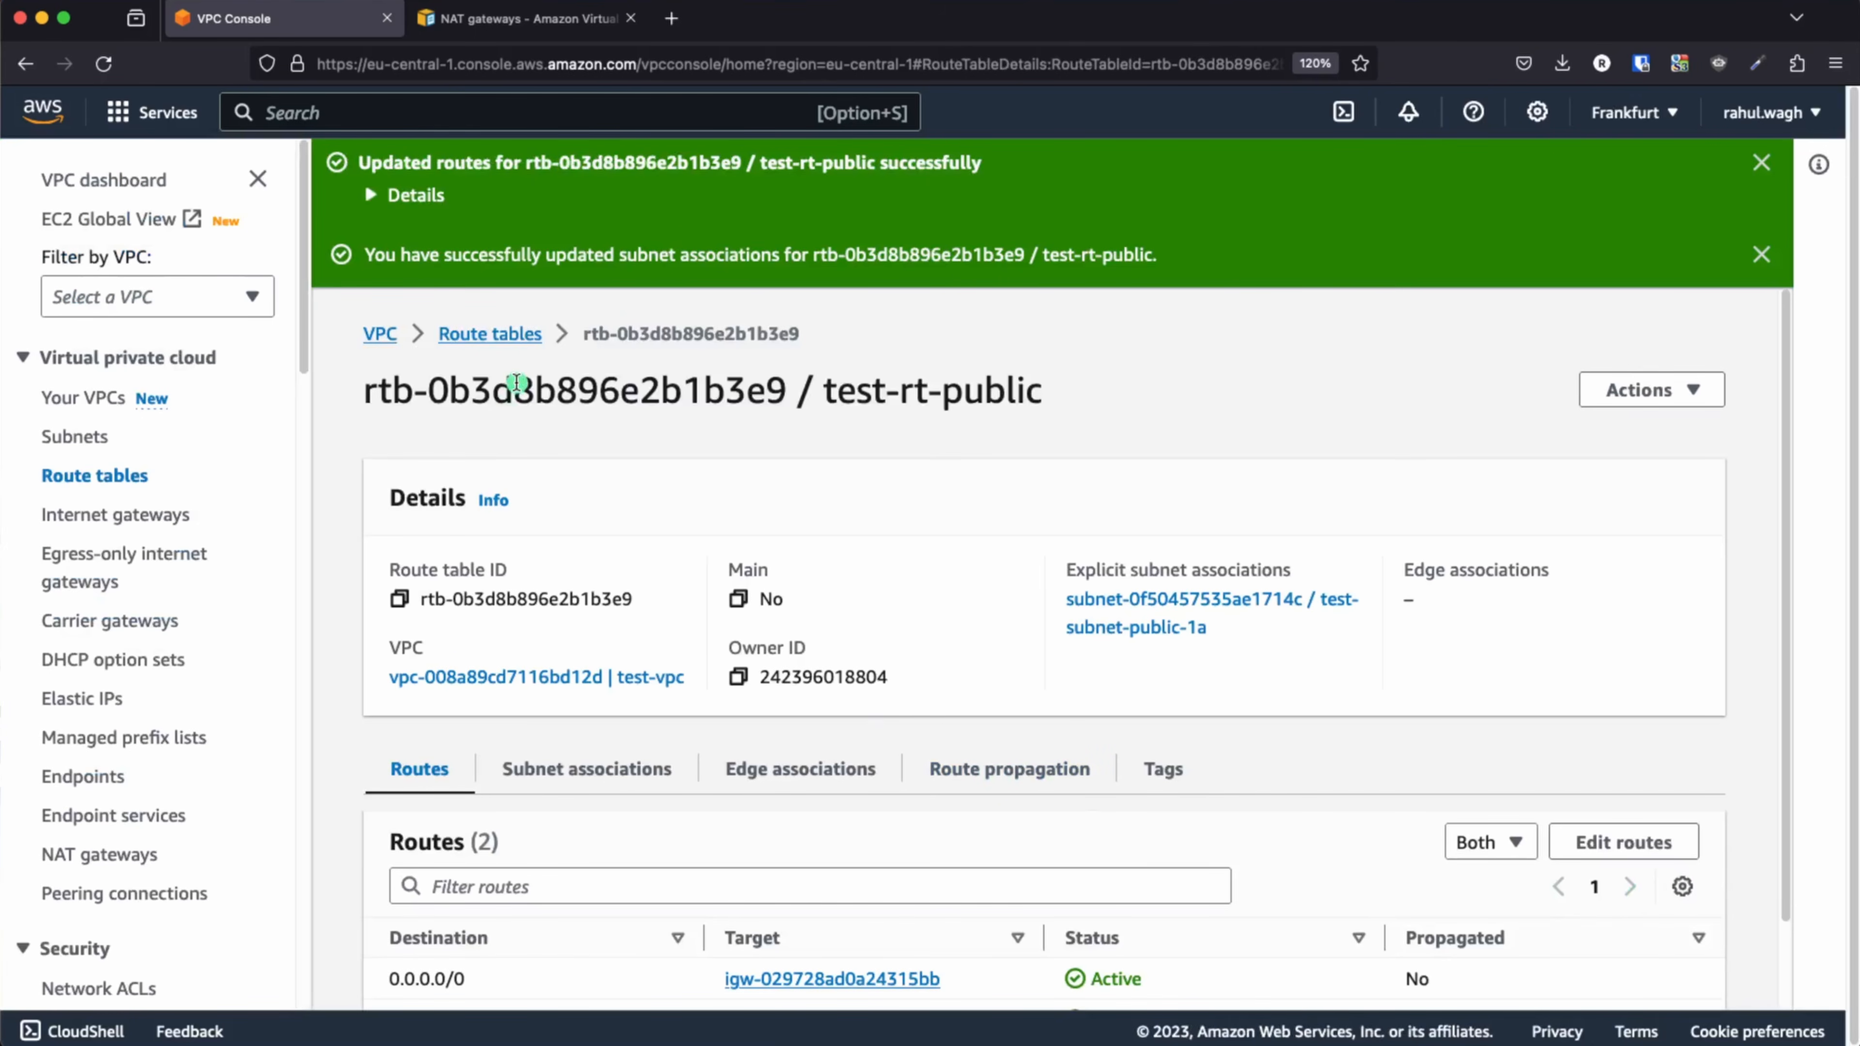
- Reopen test-rt-public from the route table list and check its internet gateway route and explicit subnet associations
click(496, 335)
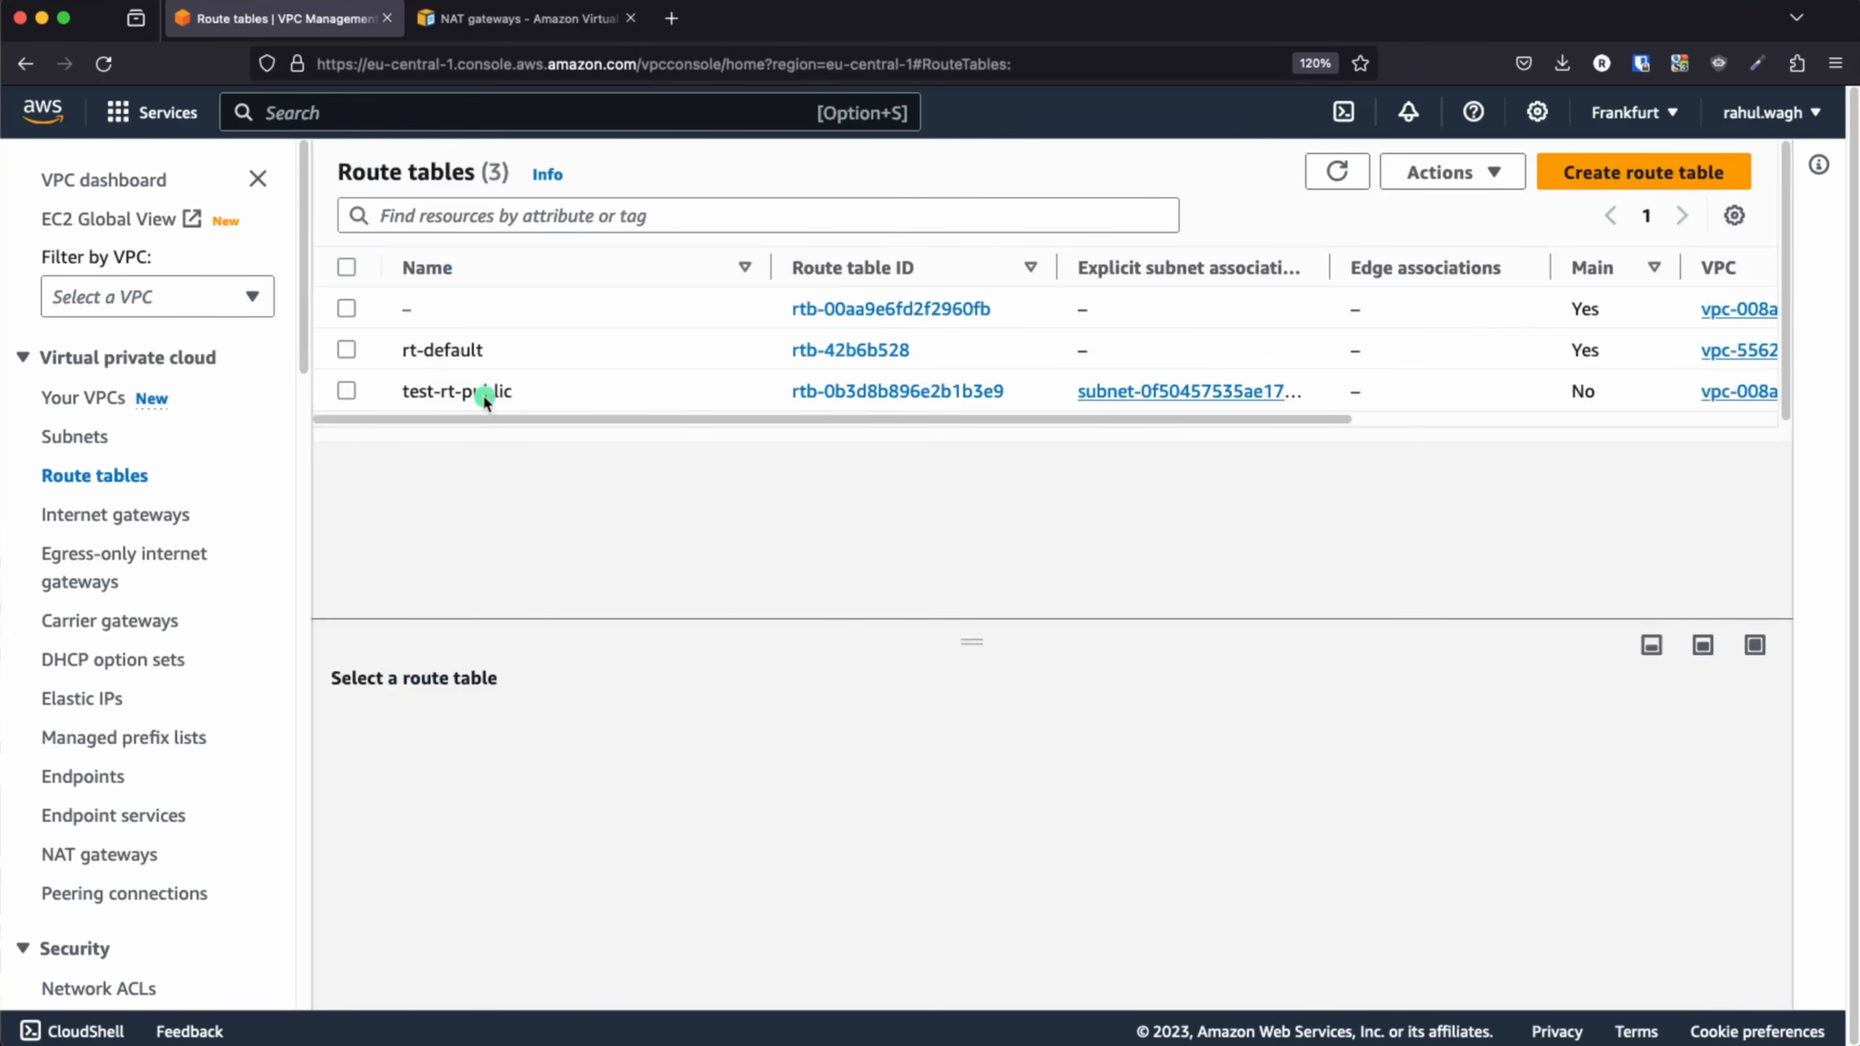
click(840, 395)
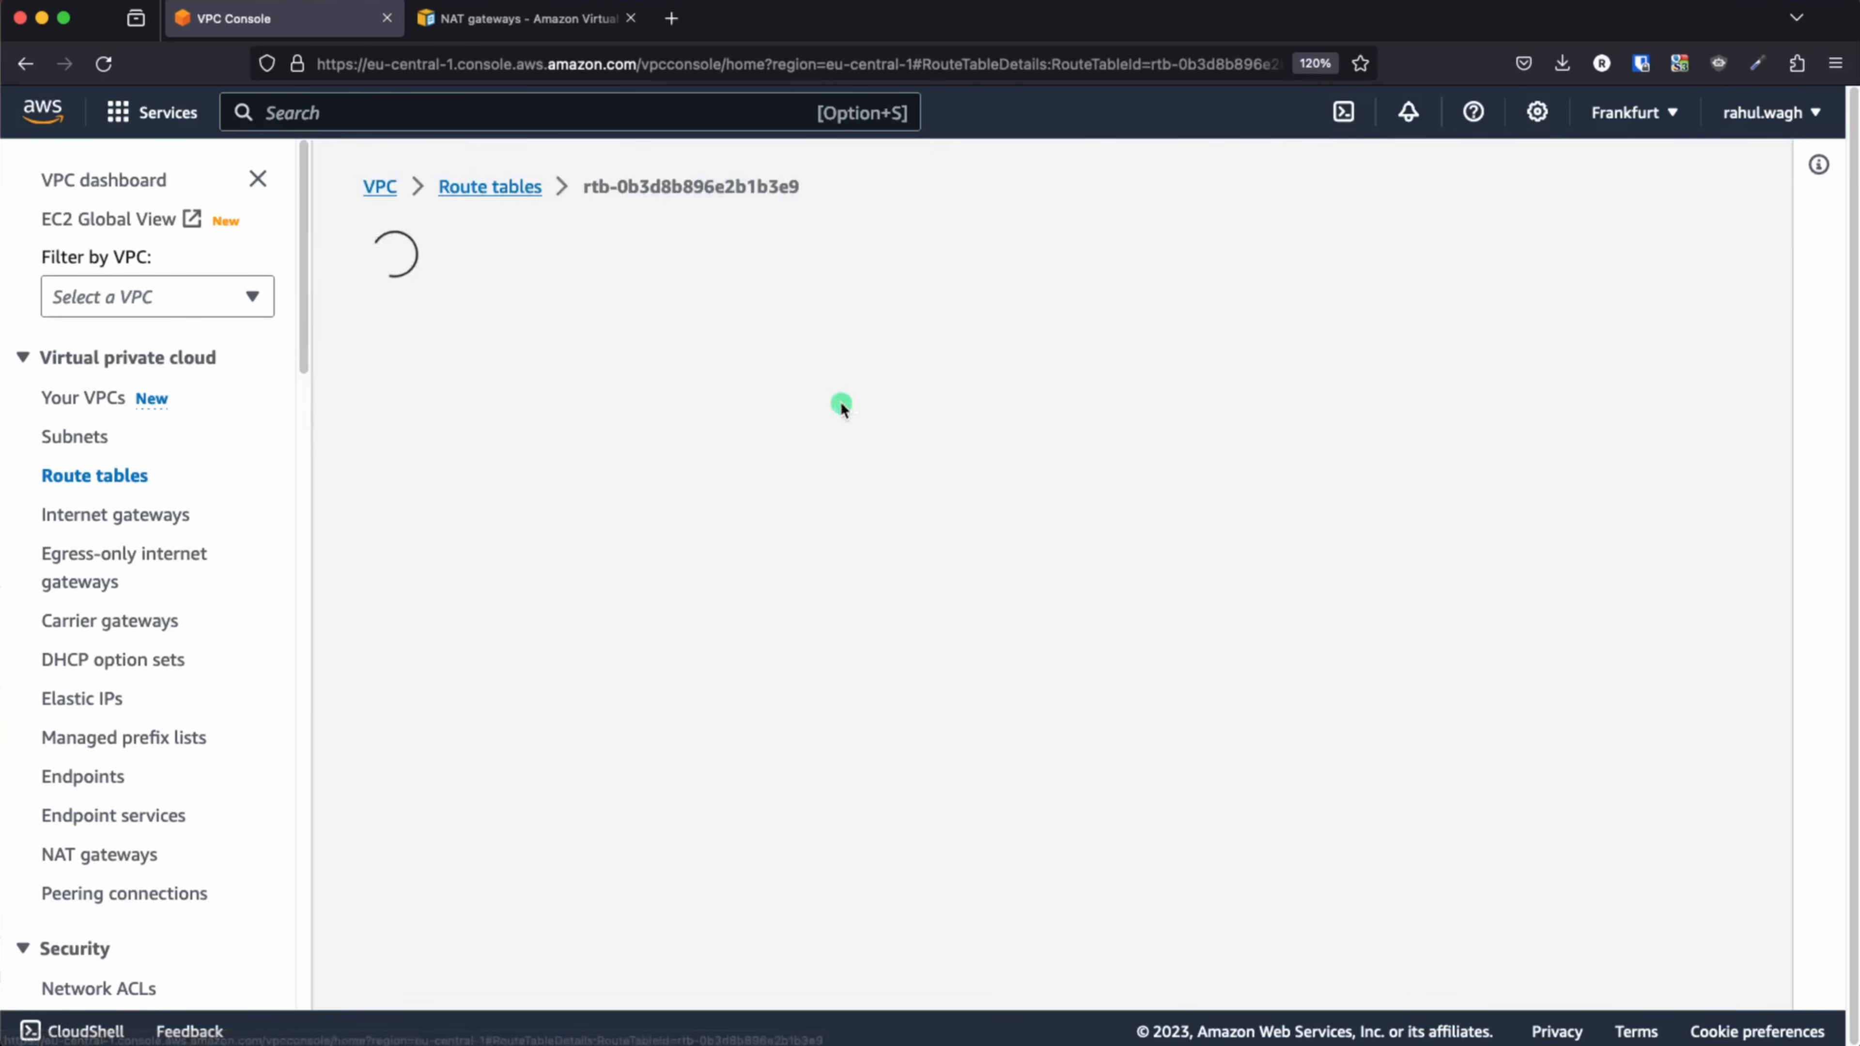
drag(952, 835, 699, 835)
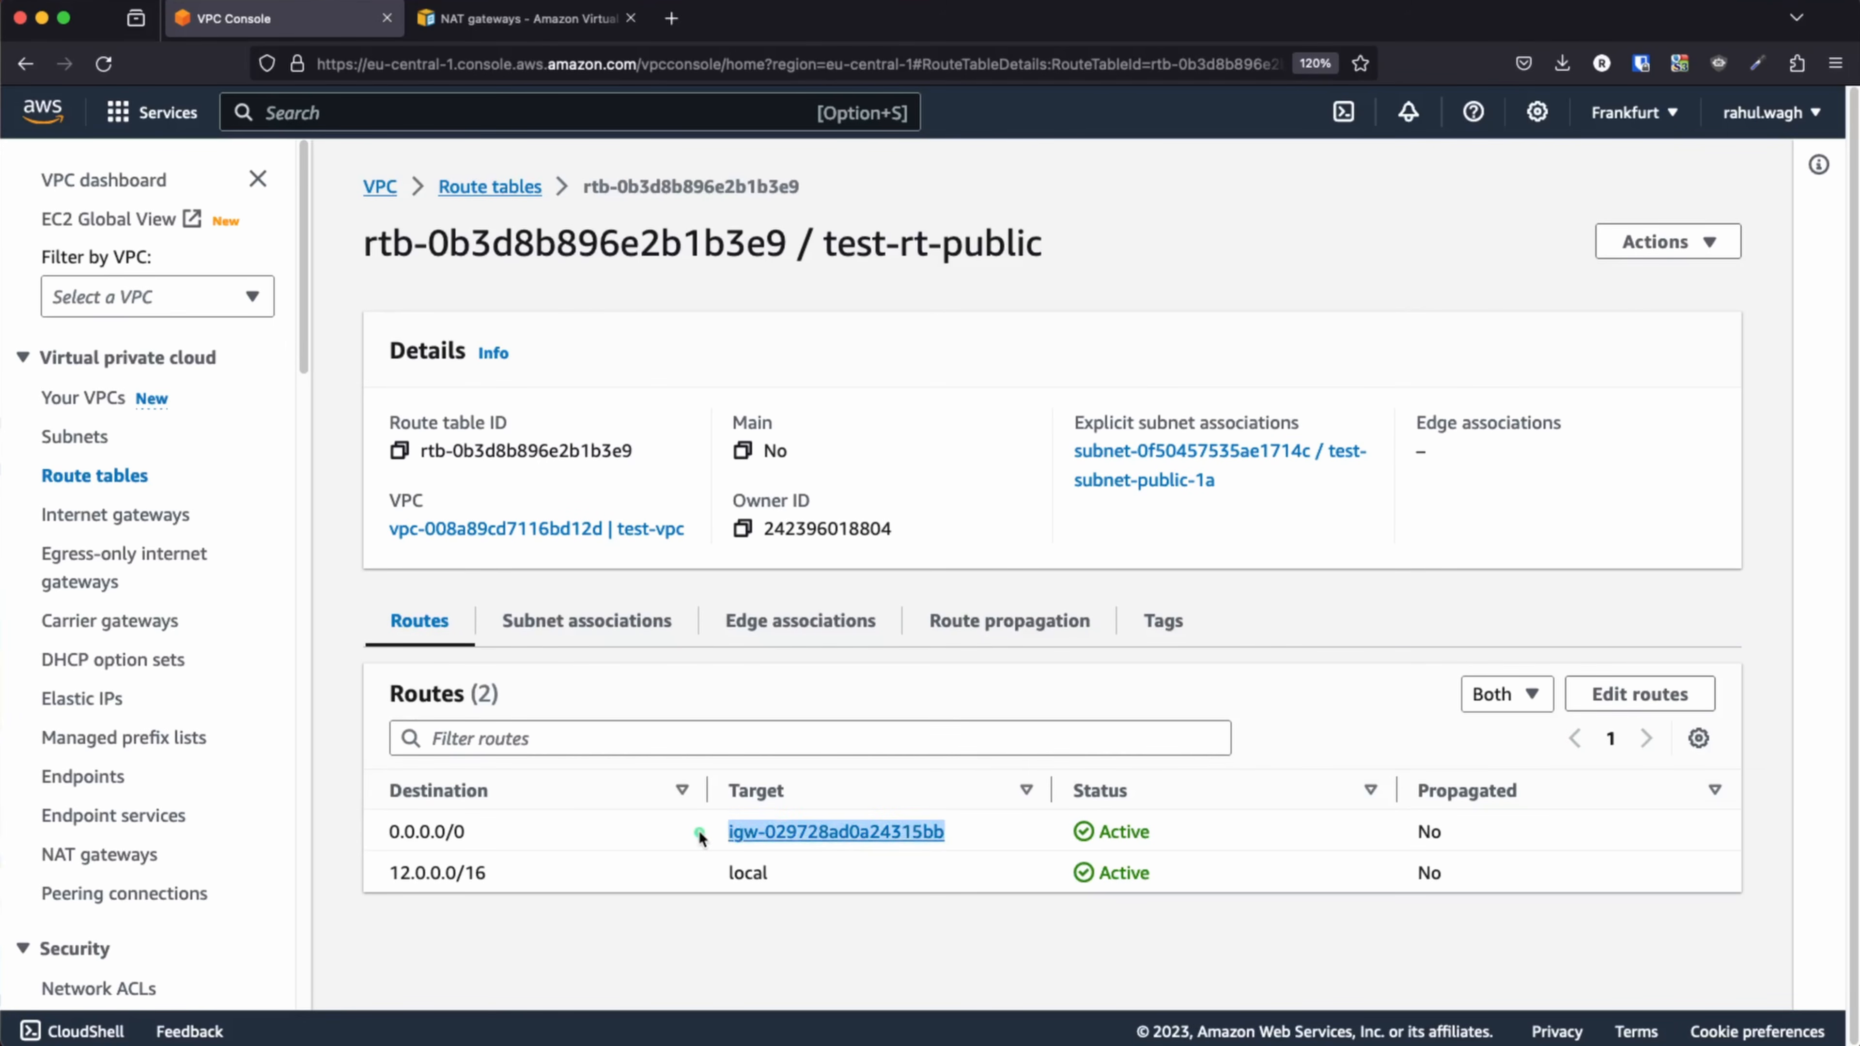
click(586, 622)
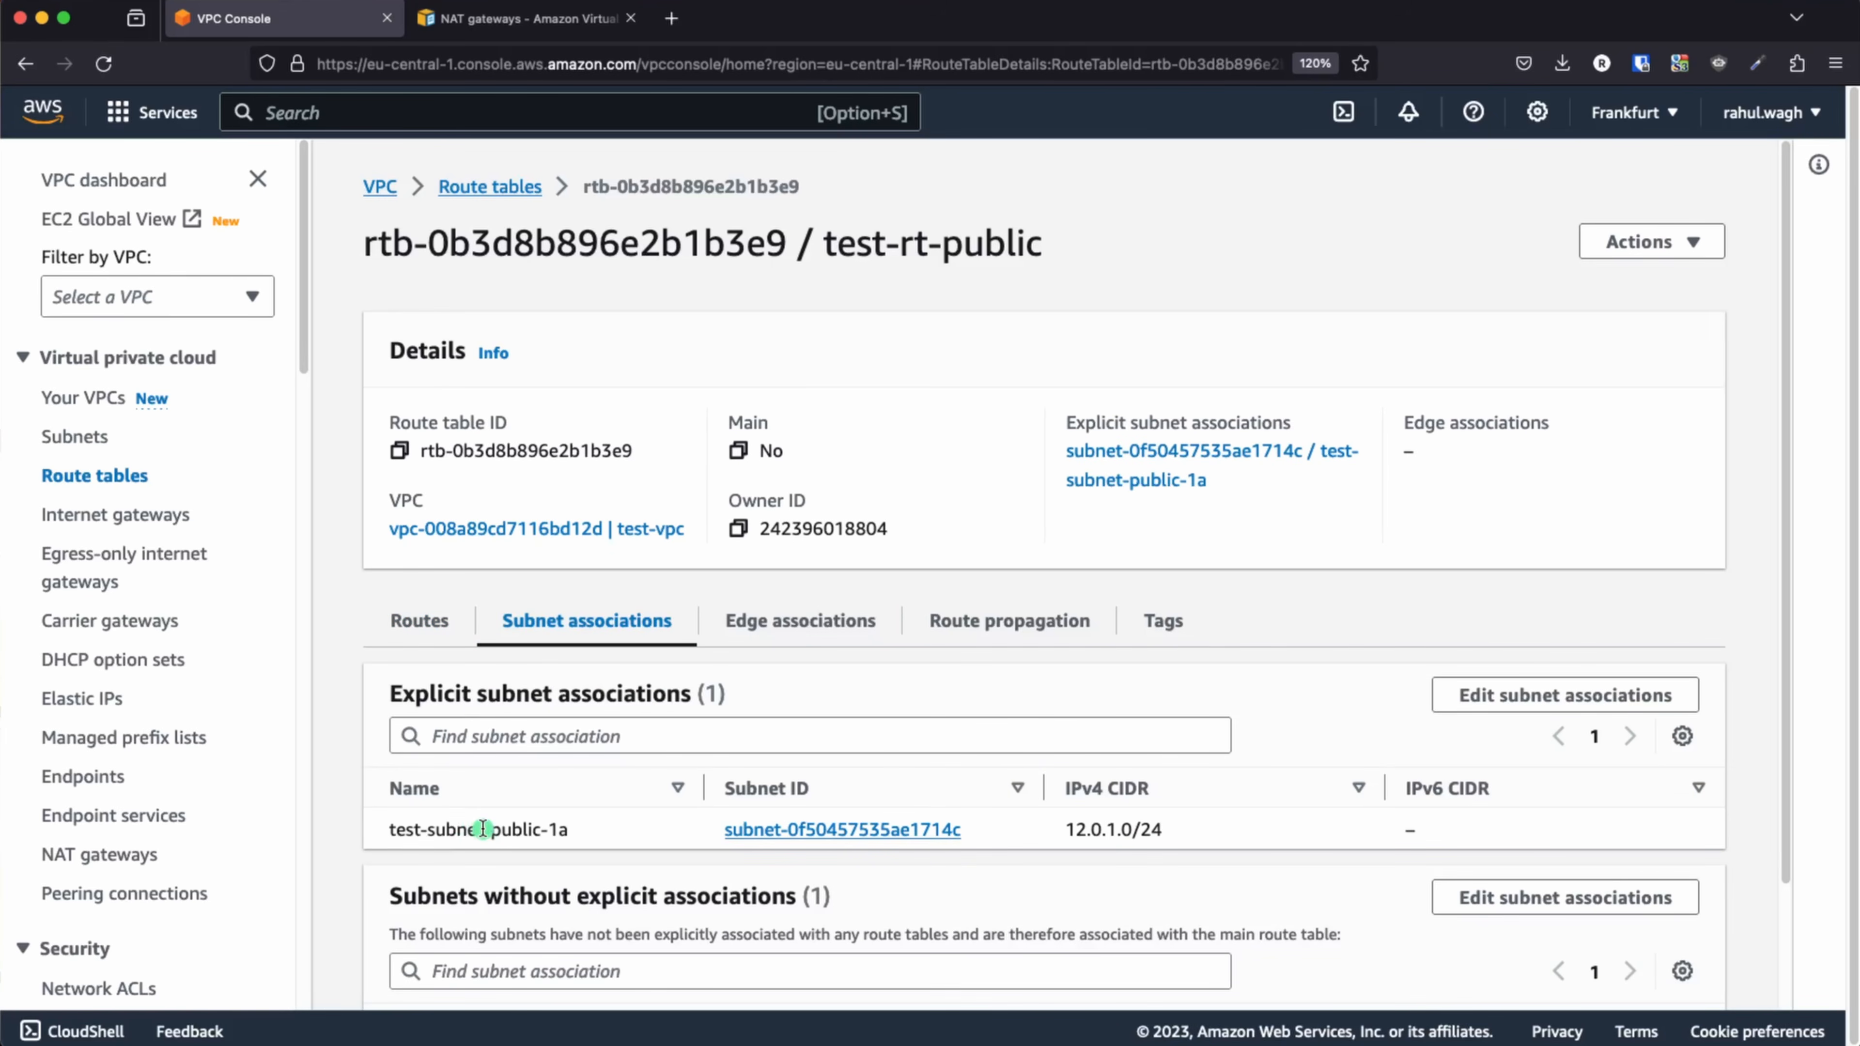
- Switch to the presentation and view the public and private subnets in the NAT Gateway diagram
key(super+Tab)
key(super+Tab)
key(super+Tab)
key(super+Tab)
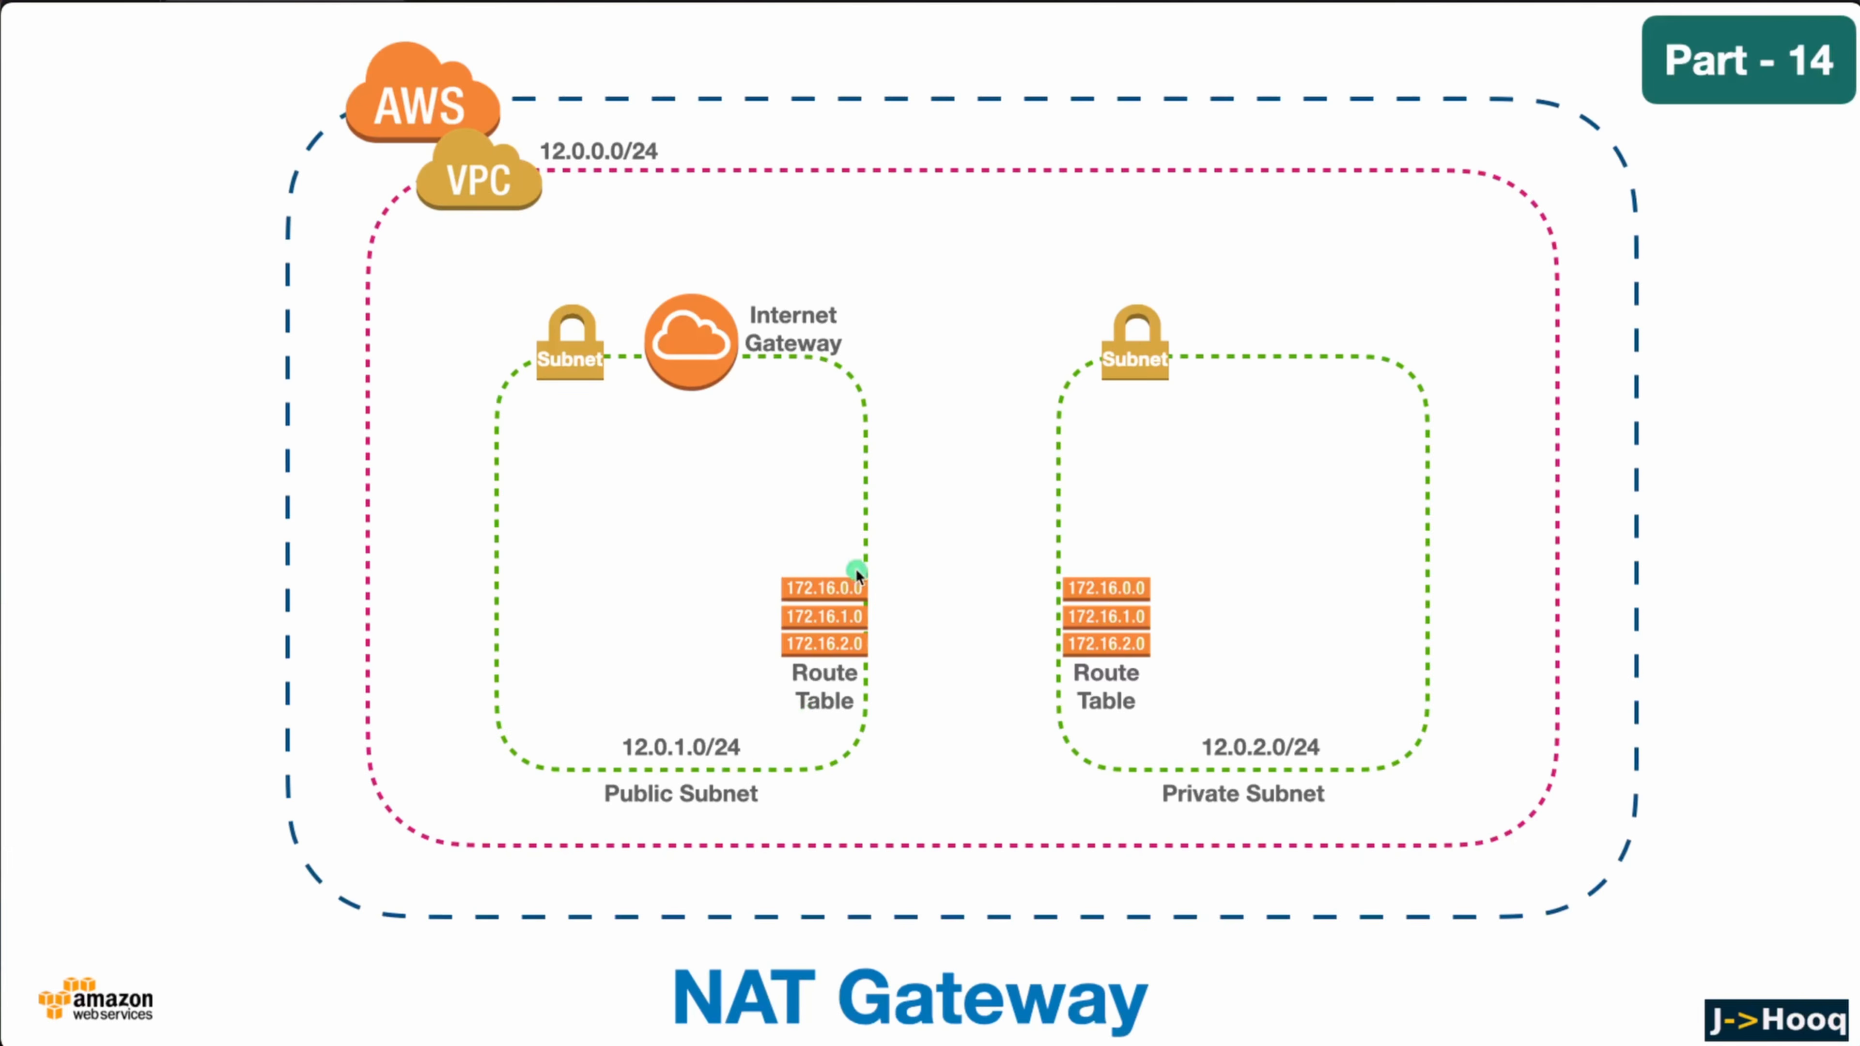
- Advance the NAT Gateway diagram to examine the route tables of the public and private subnets
click(875, 607)
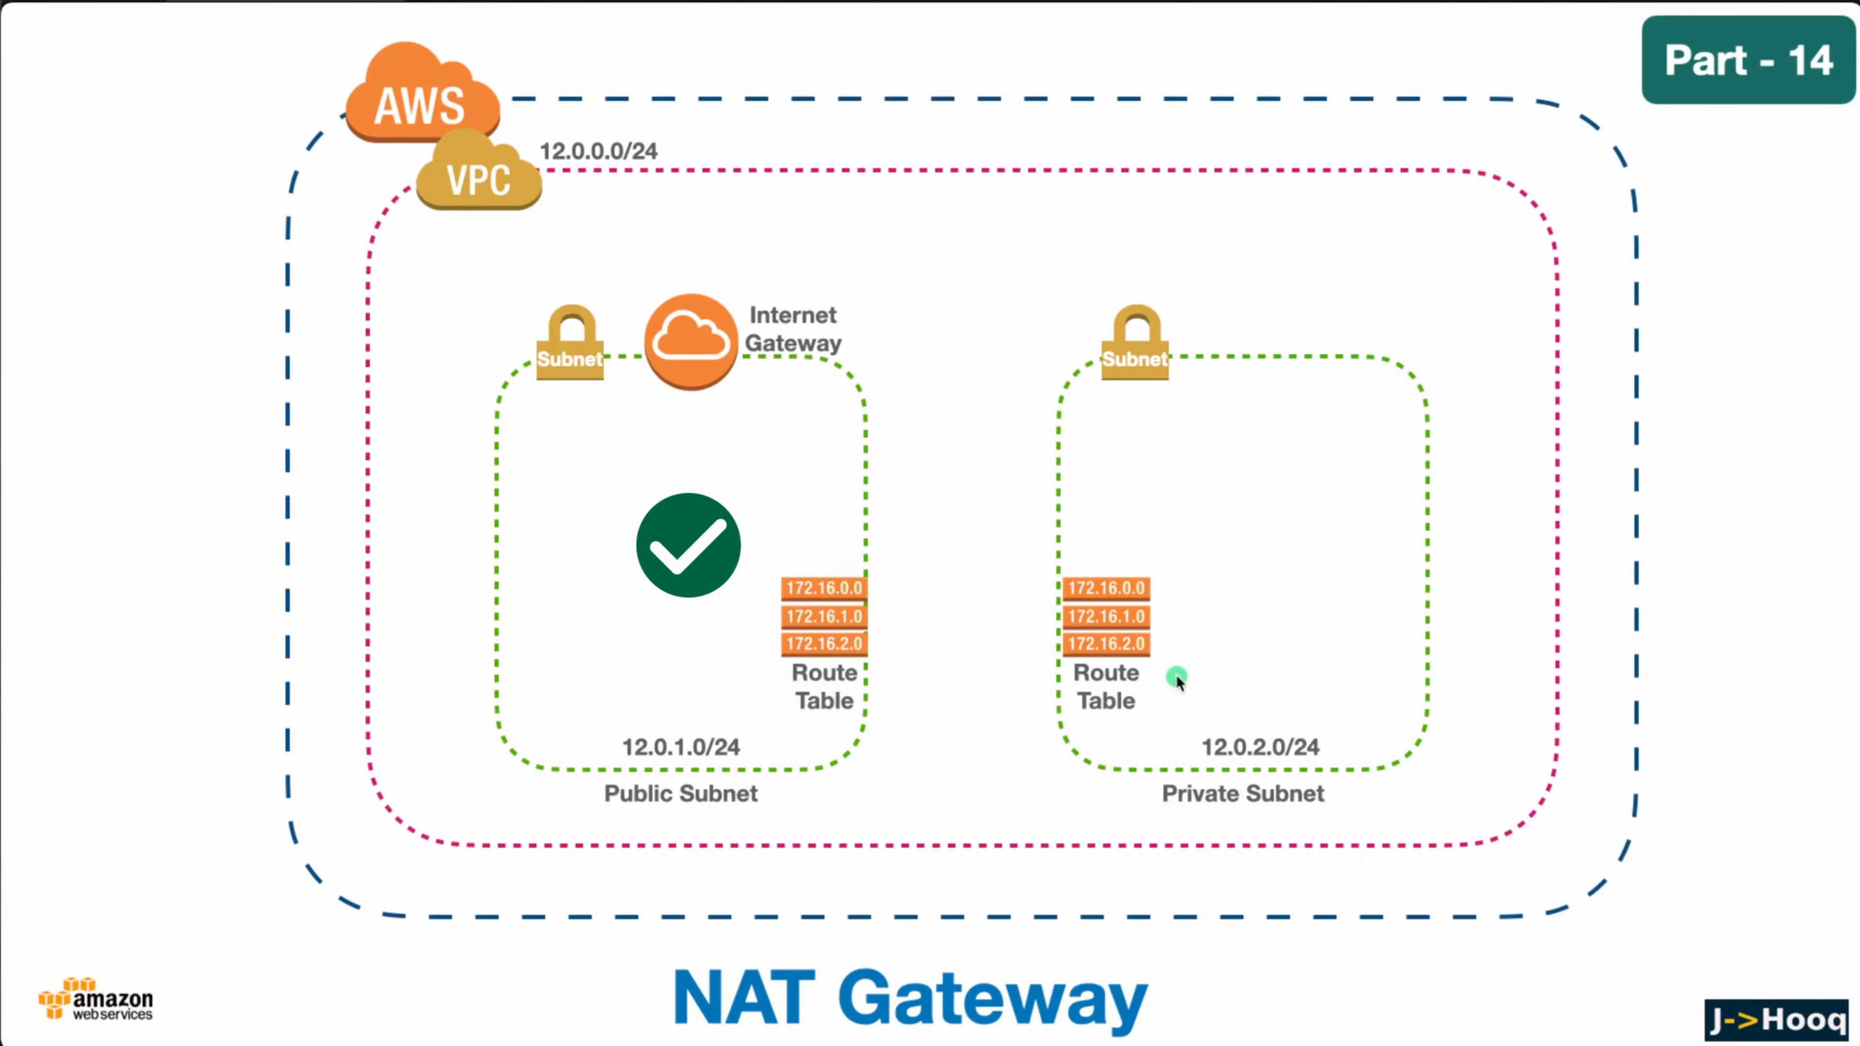
click(1068, 632)
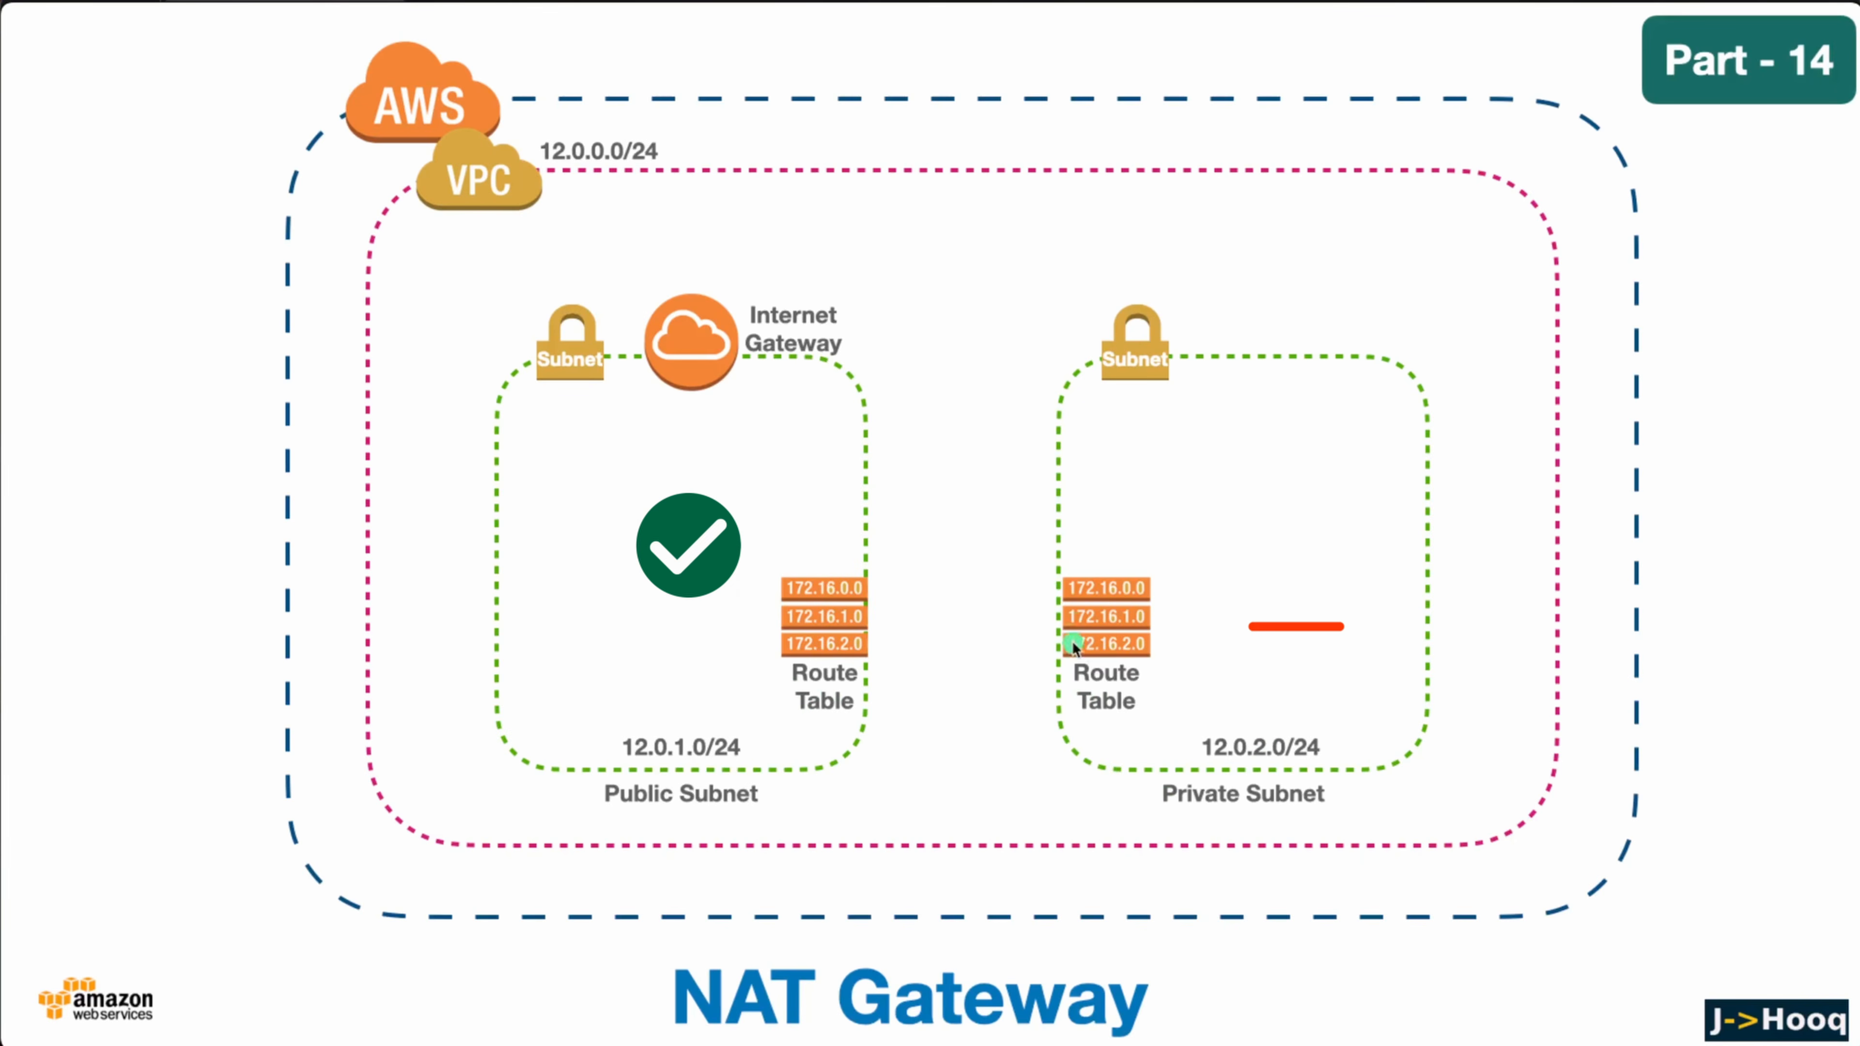
click(1104, 621)
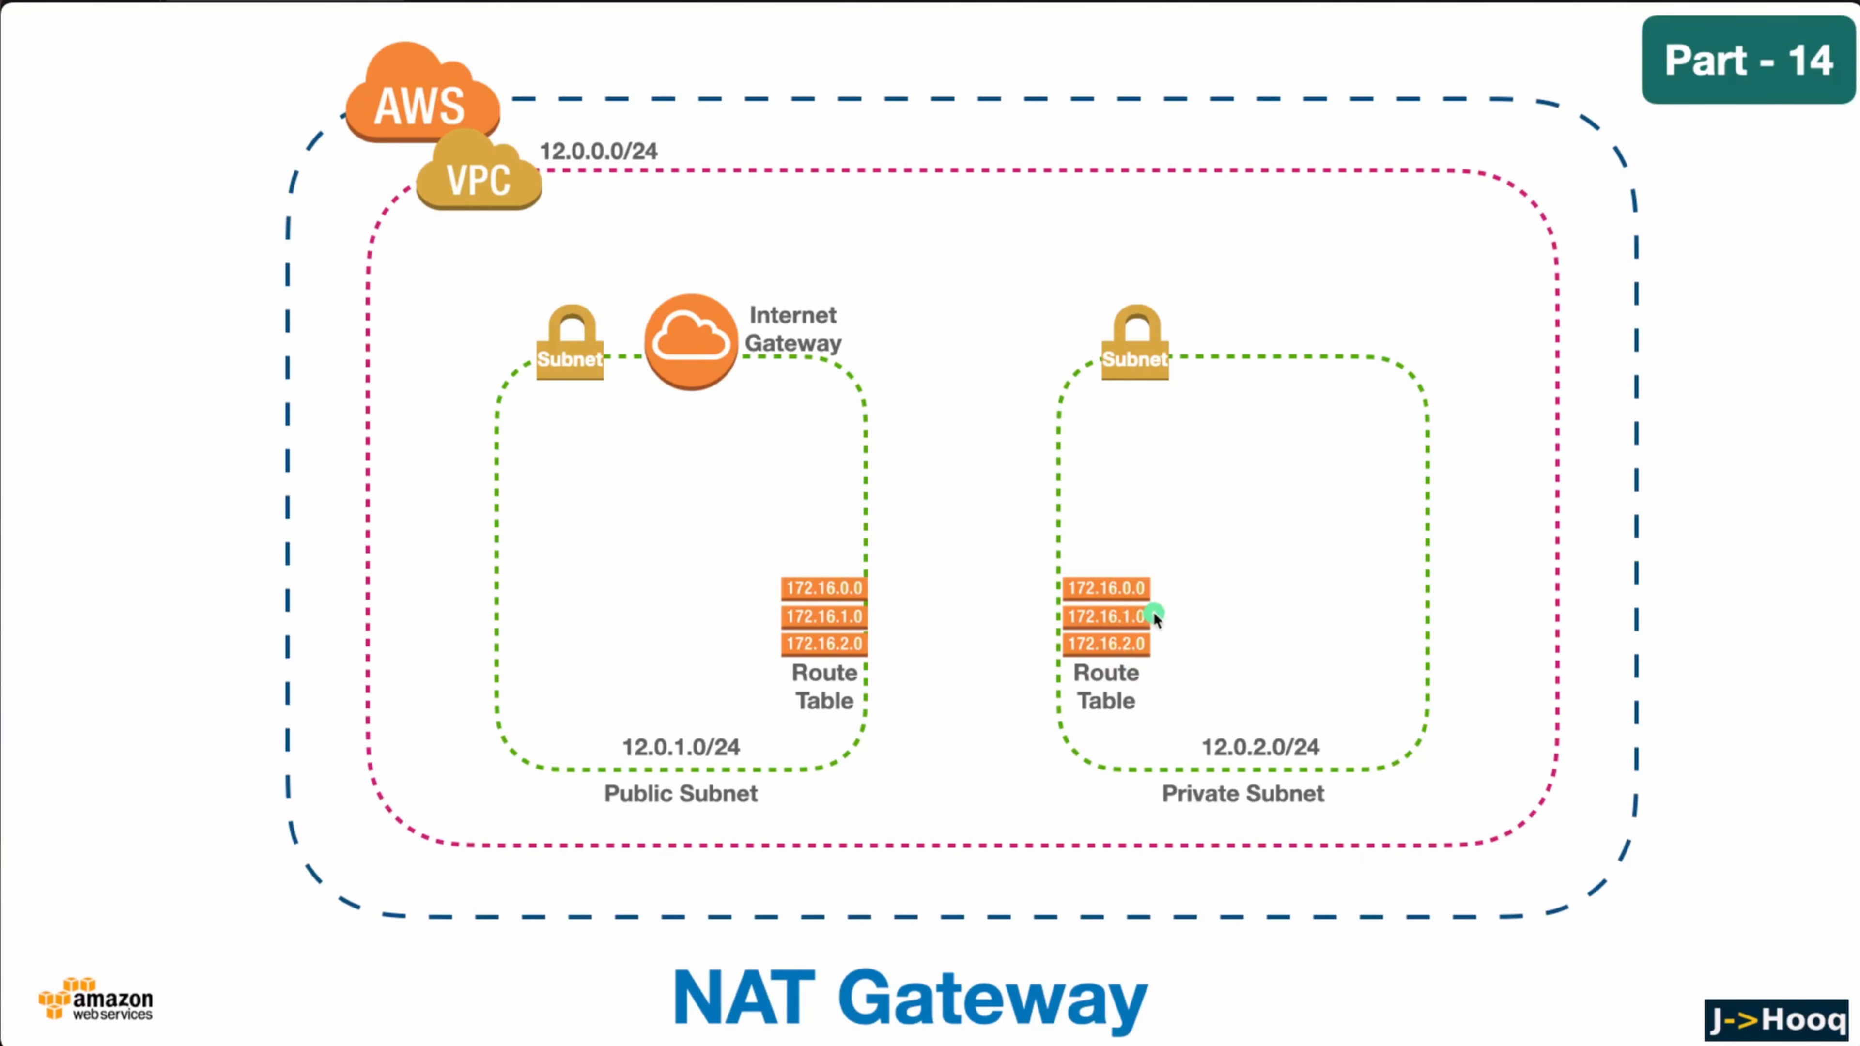
- Switch to the AWS console and create a route table named test-rt-private in the test-vpc VPC
key(super+Tab)
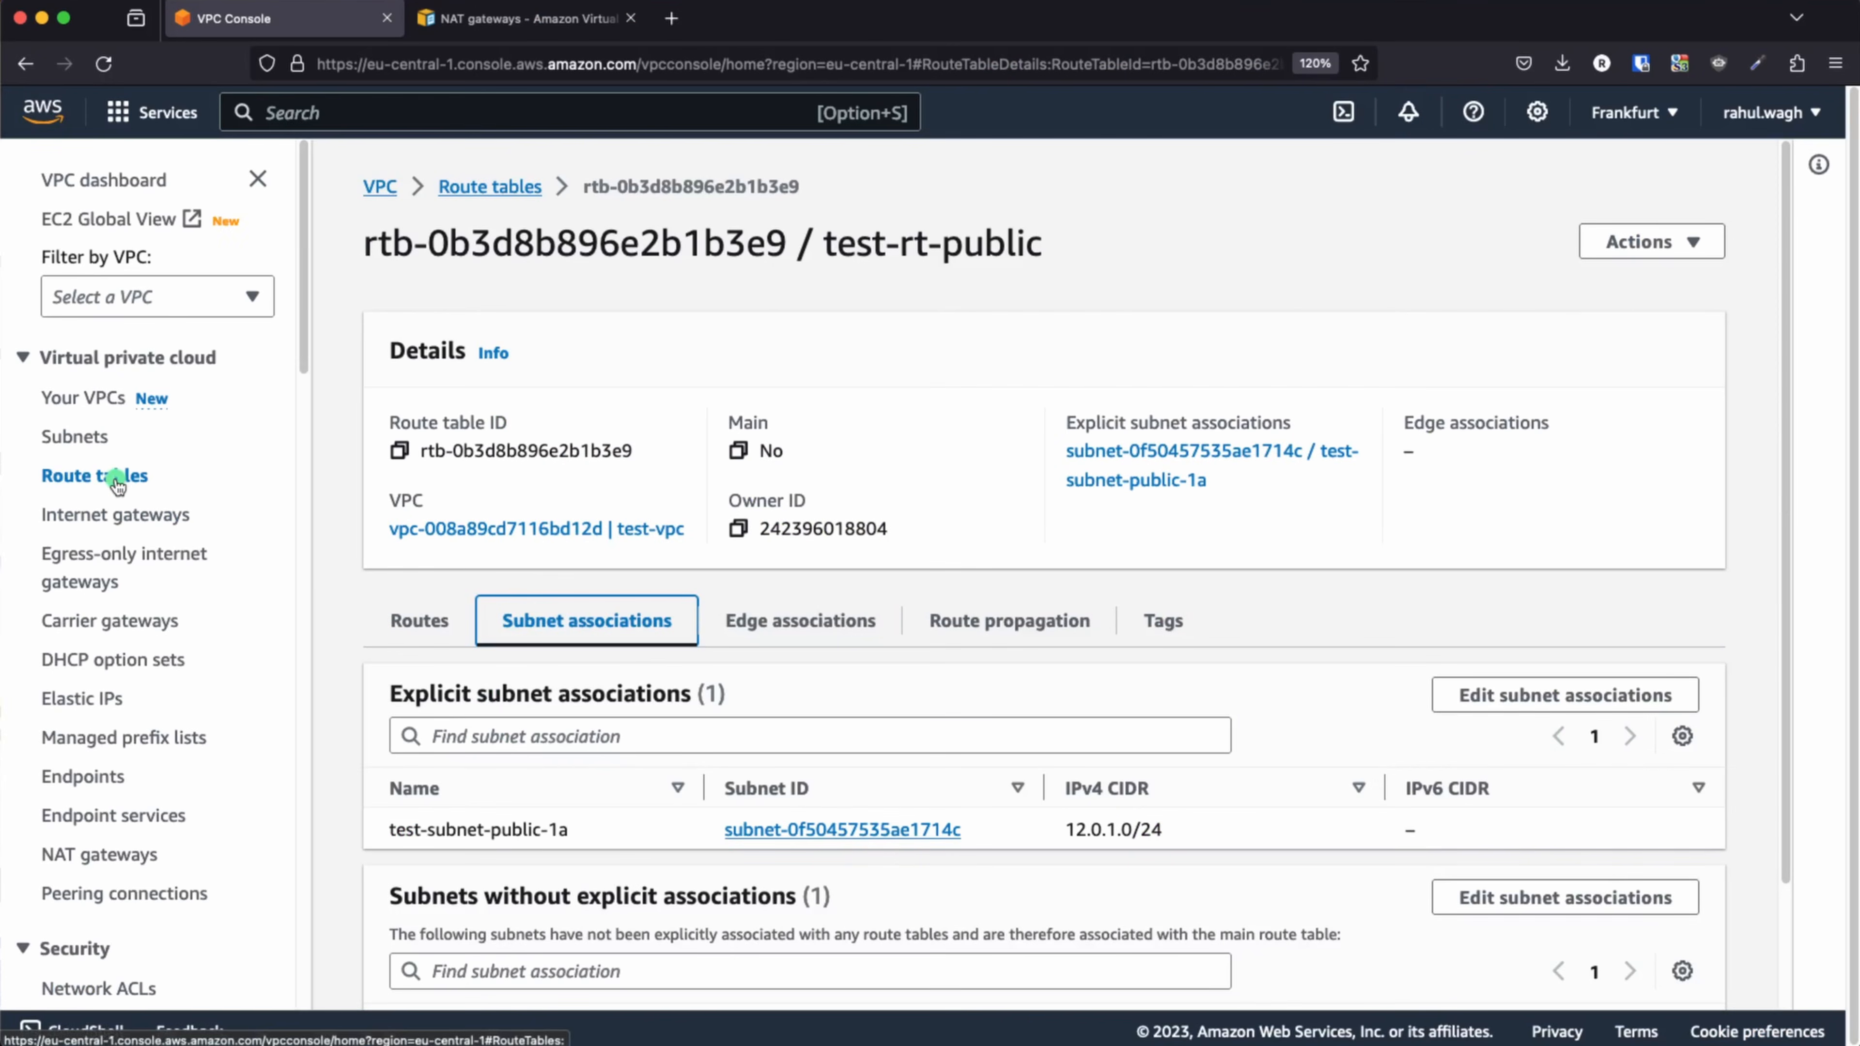
click(117, 481)
click(1644, 172)
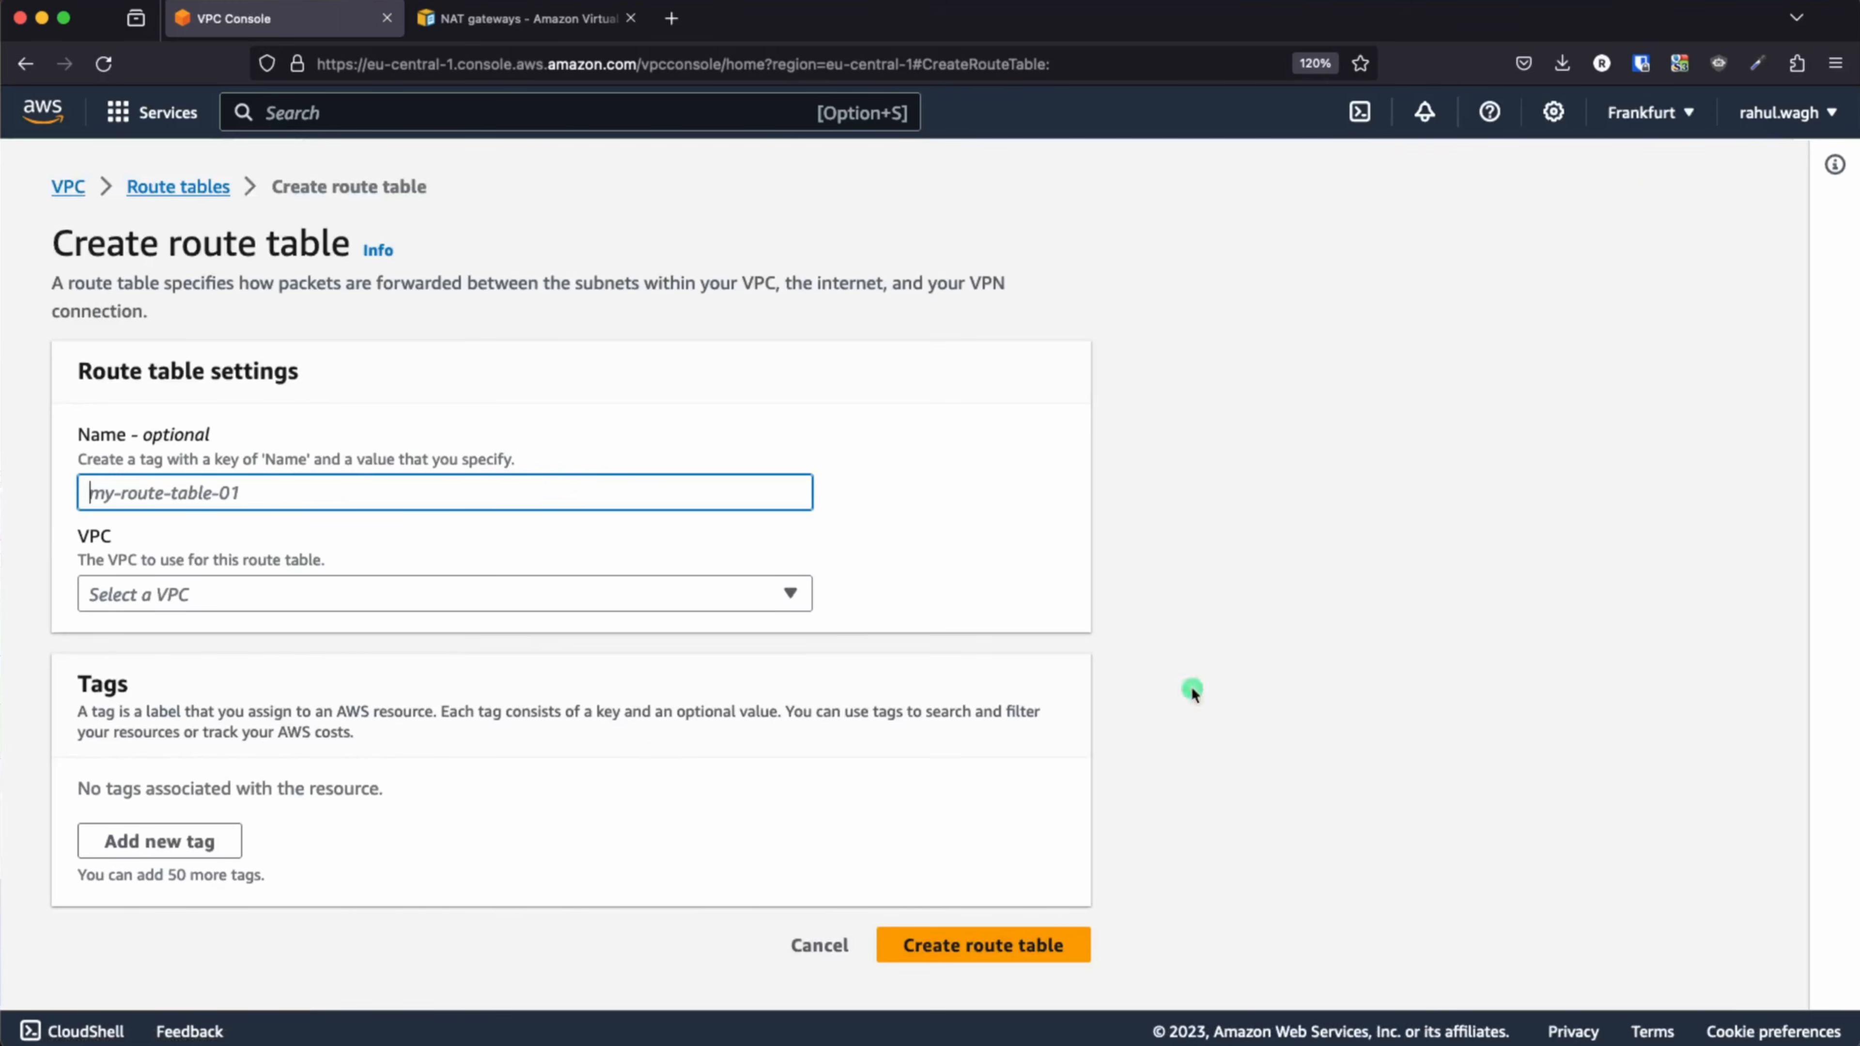
text(test-rt-private)
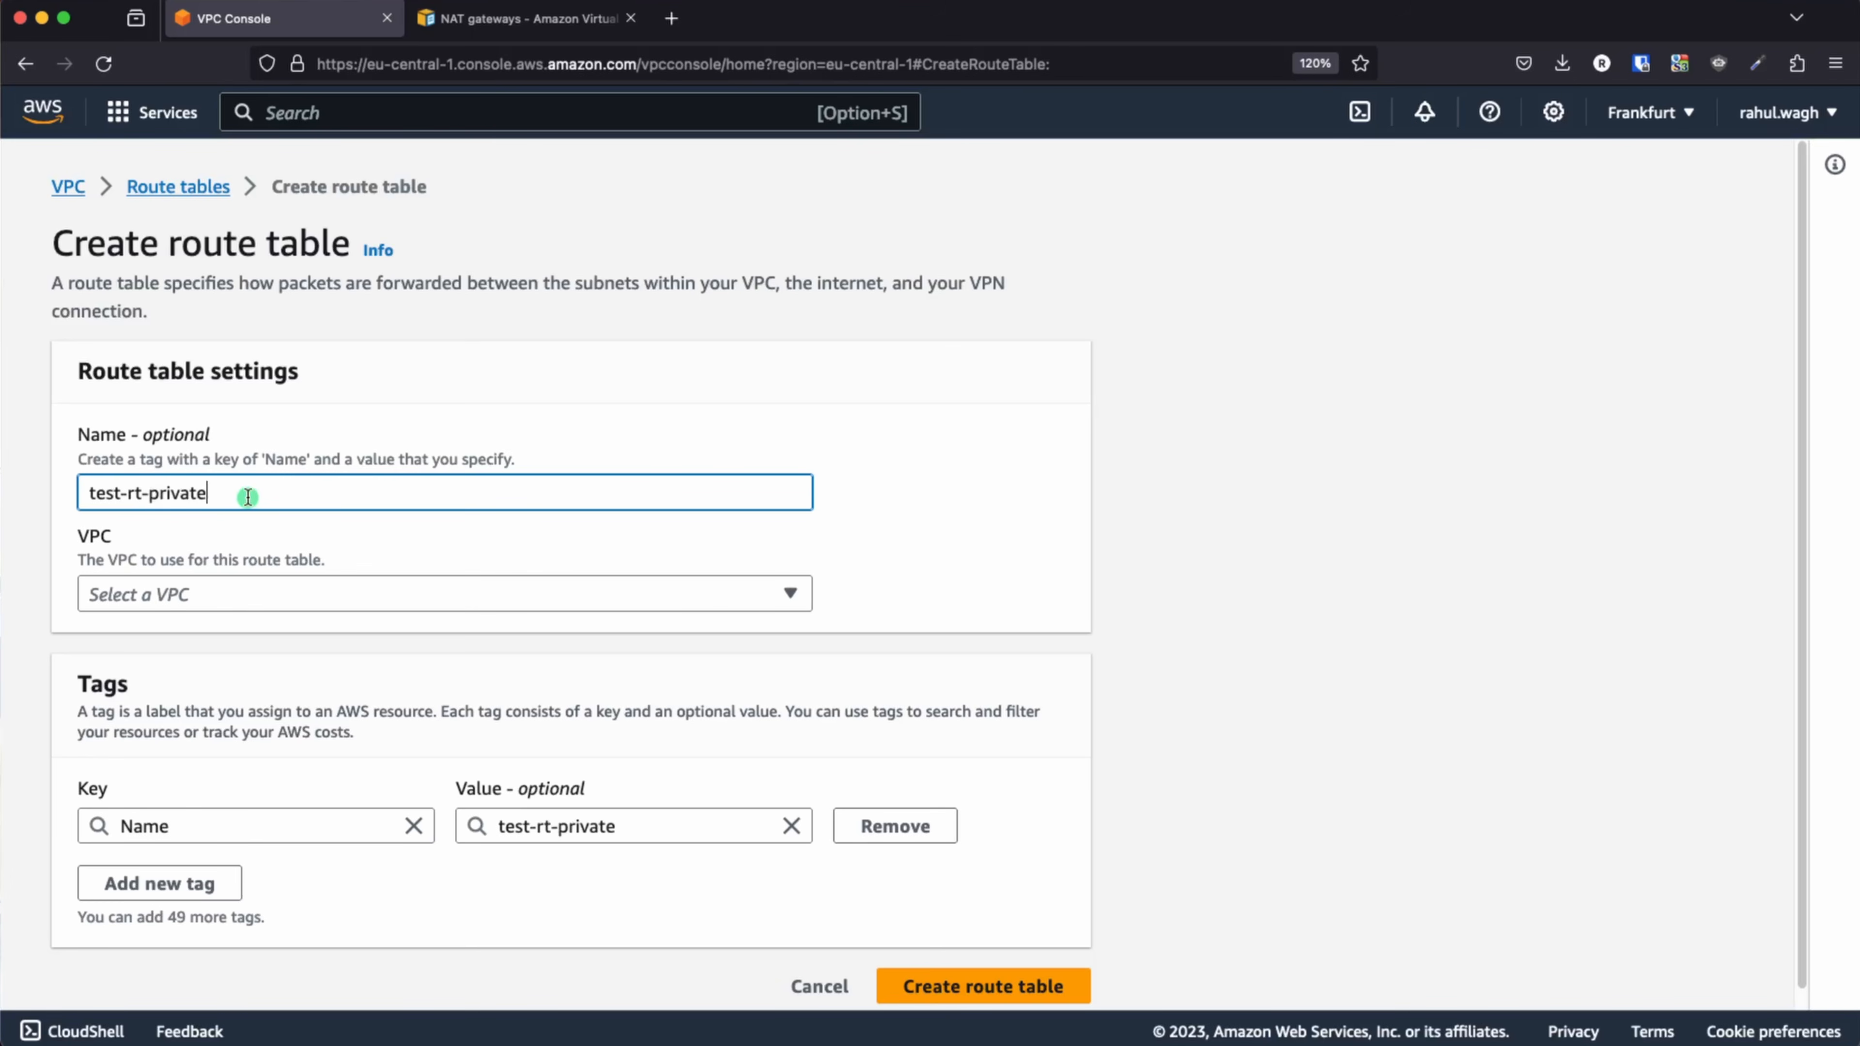
click(302, 599)
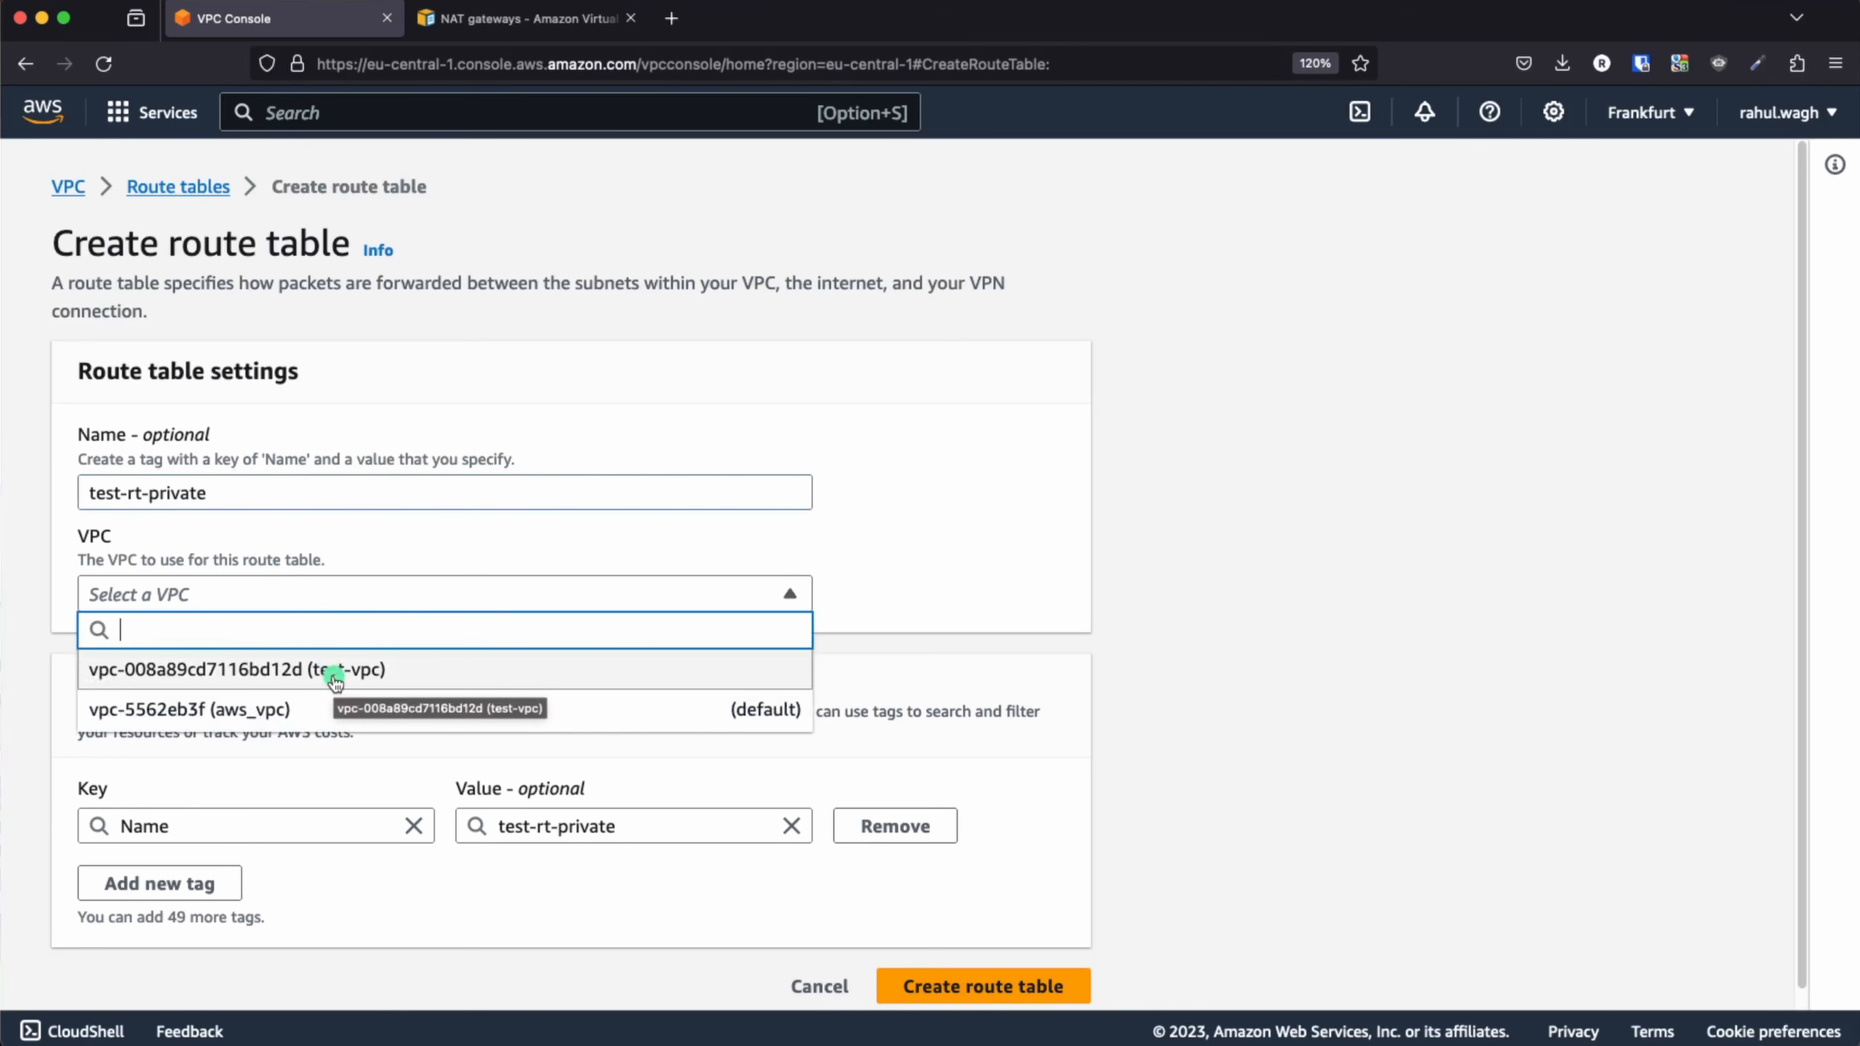
click(335, 673)
scroll(859, 751, down, 1)
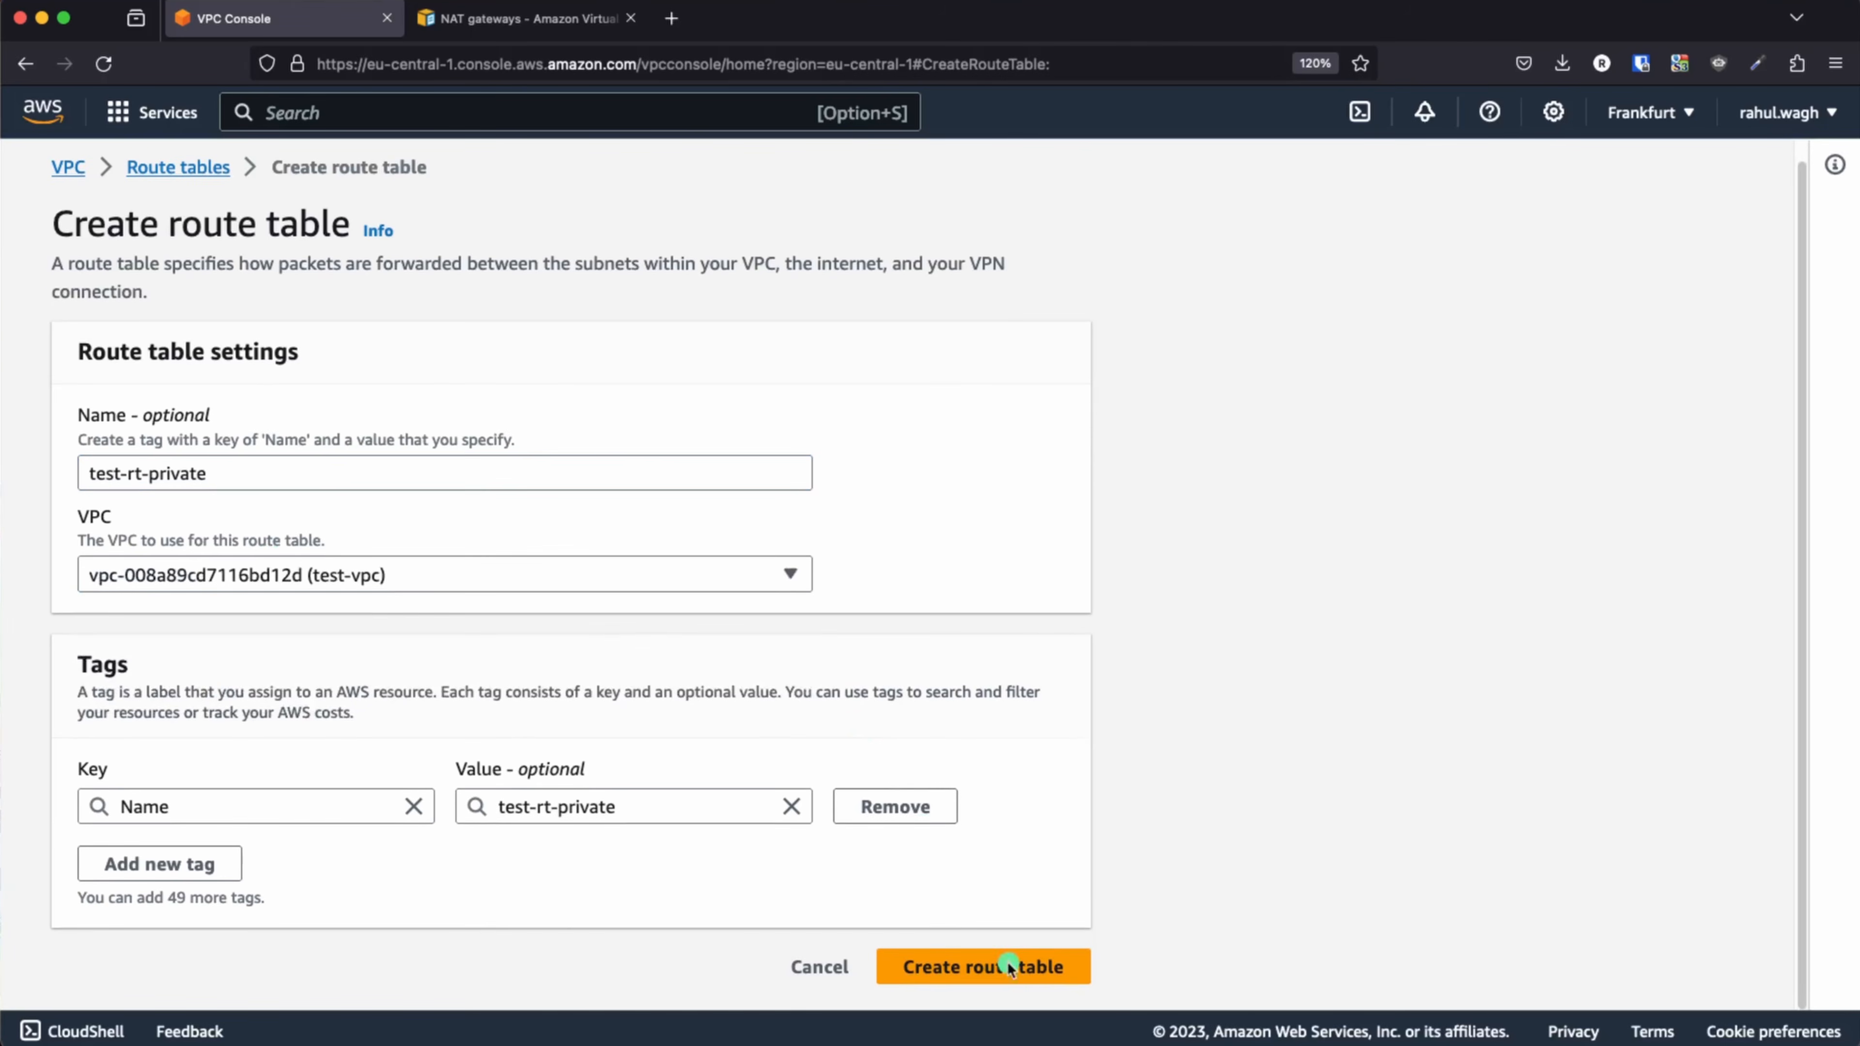
click(992, 966)
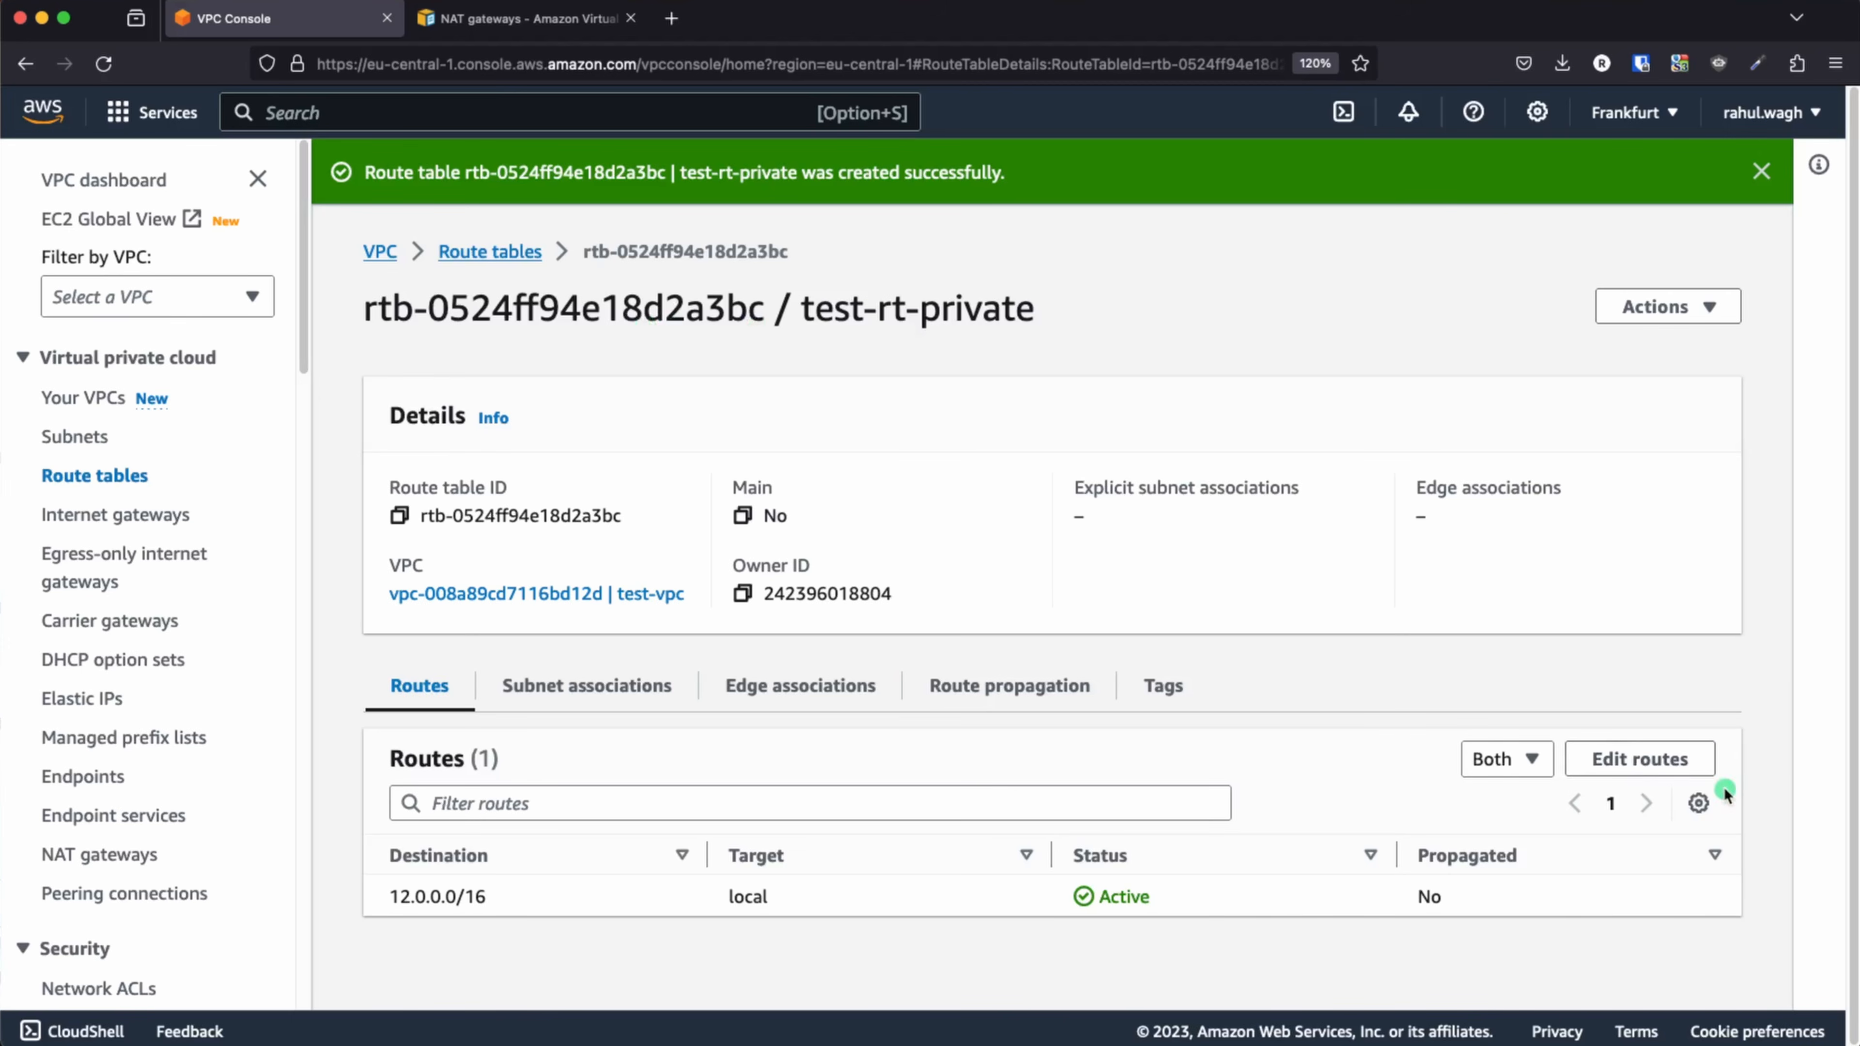
- Associate the test-subnet-private-1a subnet with the test-rt-private route table and save the association
click(635, 687)
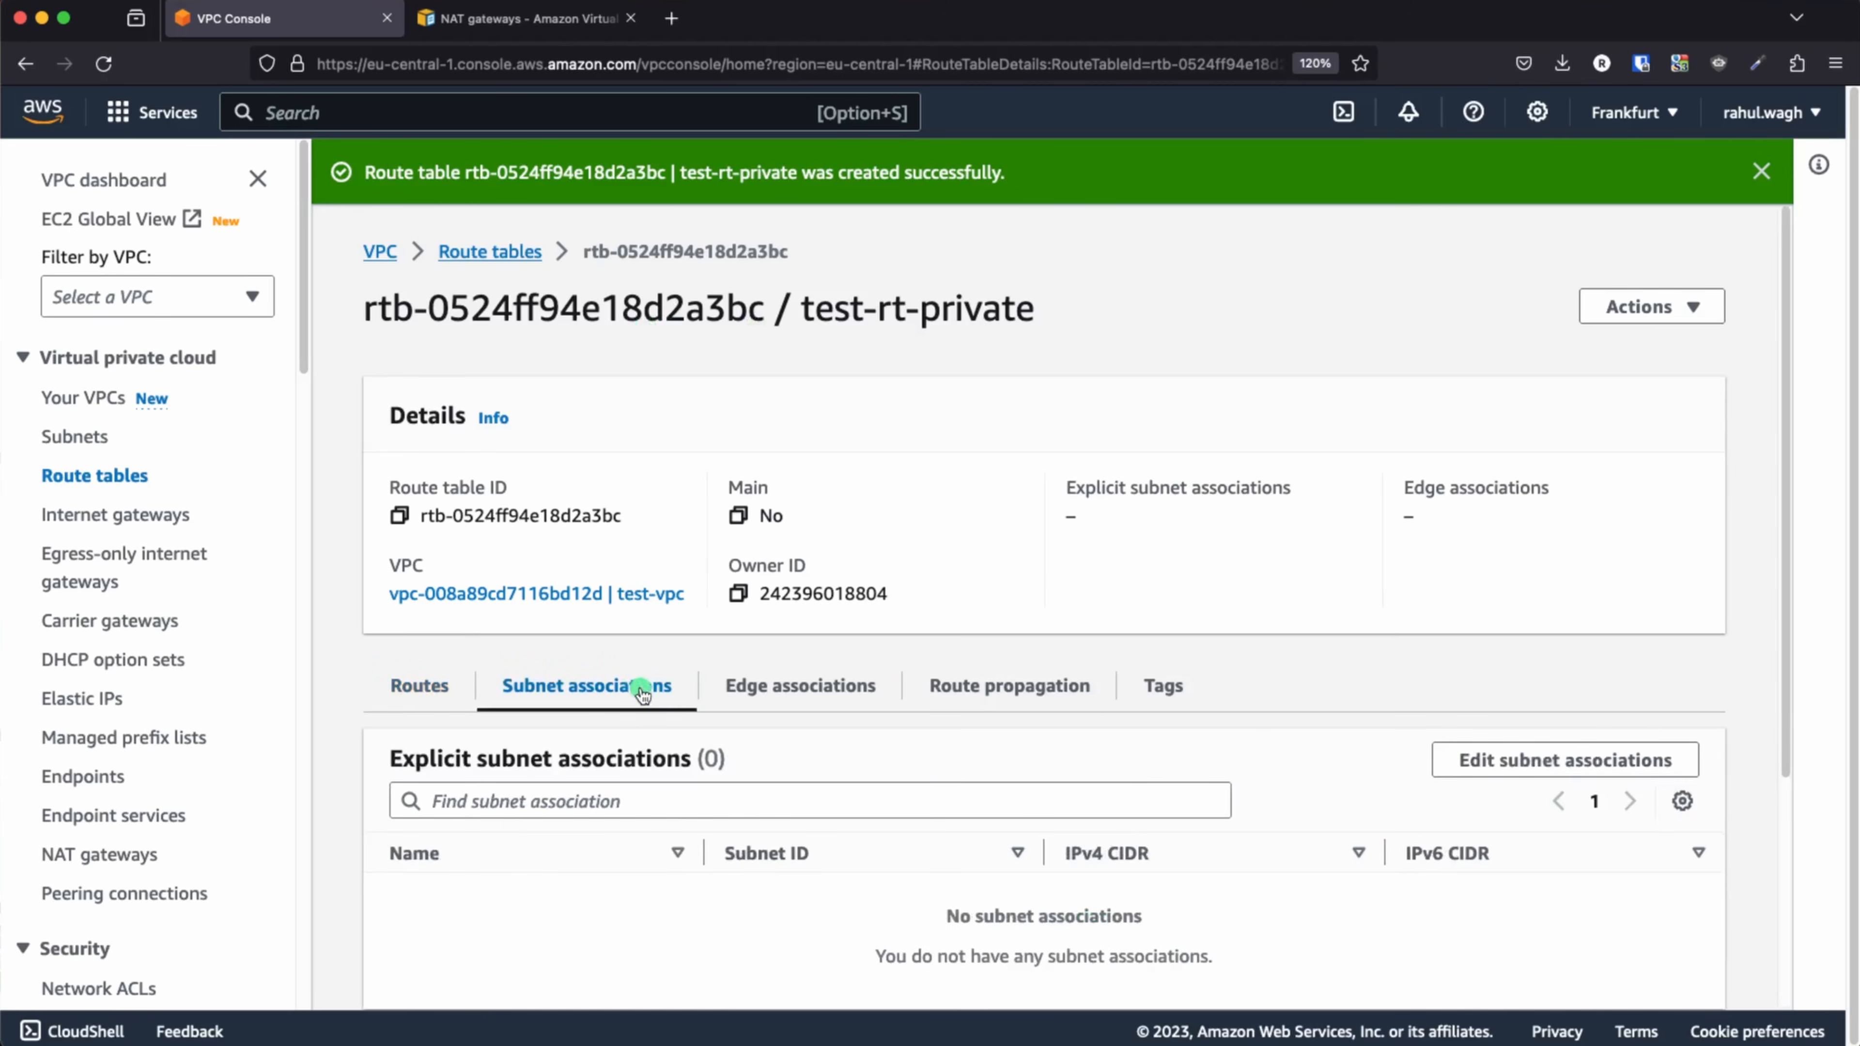
scroll(1288, 711, down, 3)
scroll(1702, 236, up, 2)
click(1563, 386)
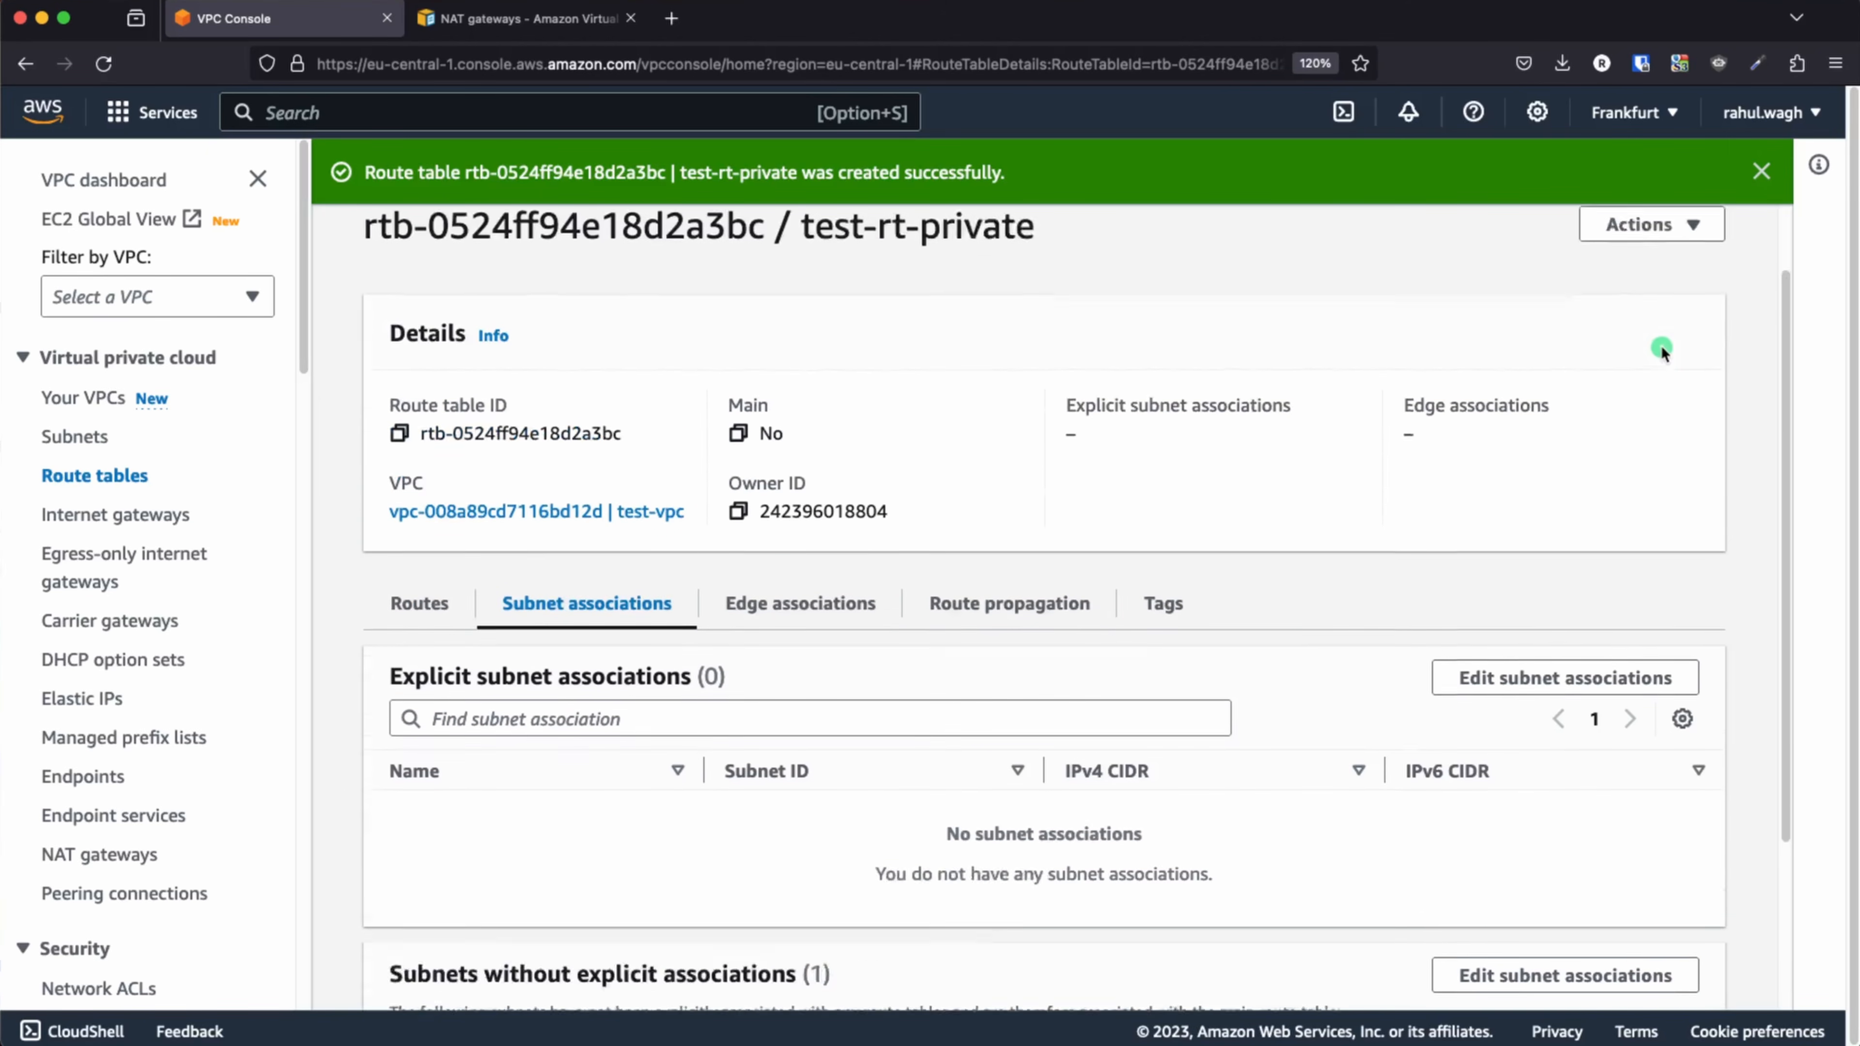
scroll(1661, 344, up, 2)
click(1684, 315)
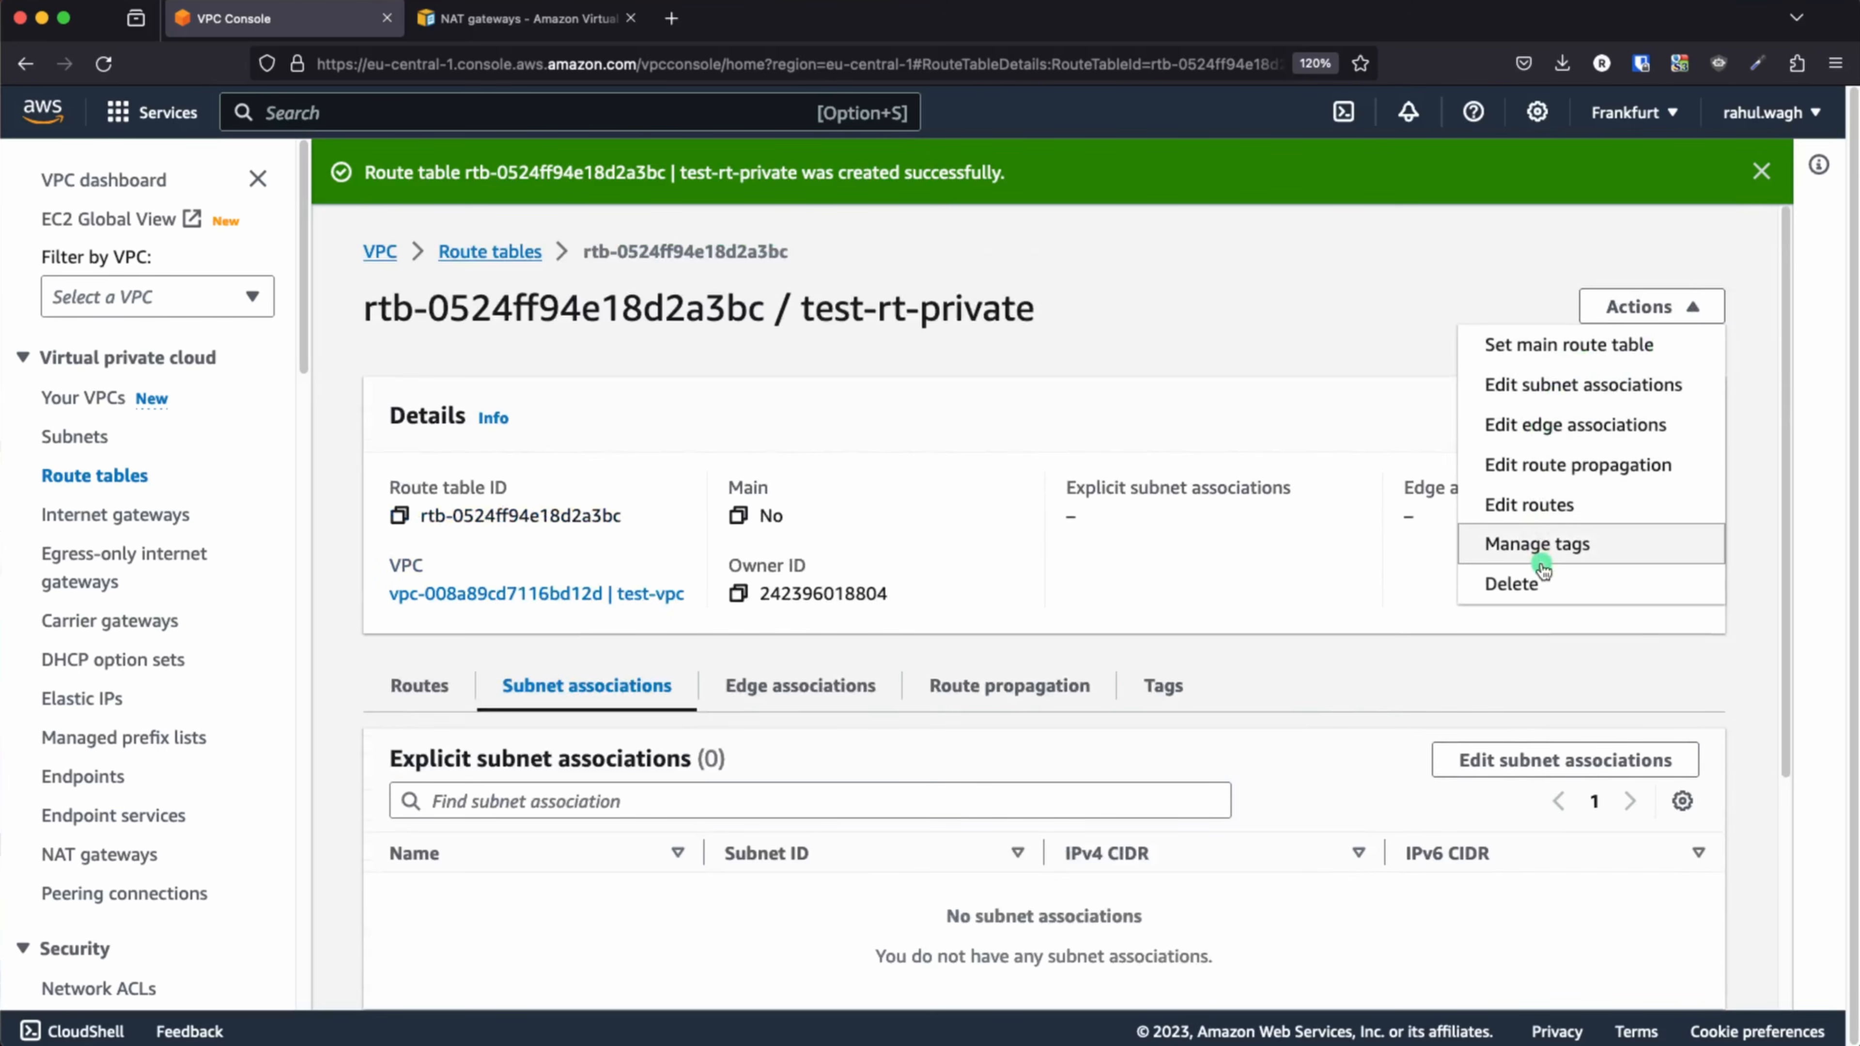
click(1569, 386)
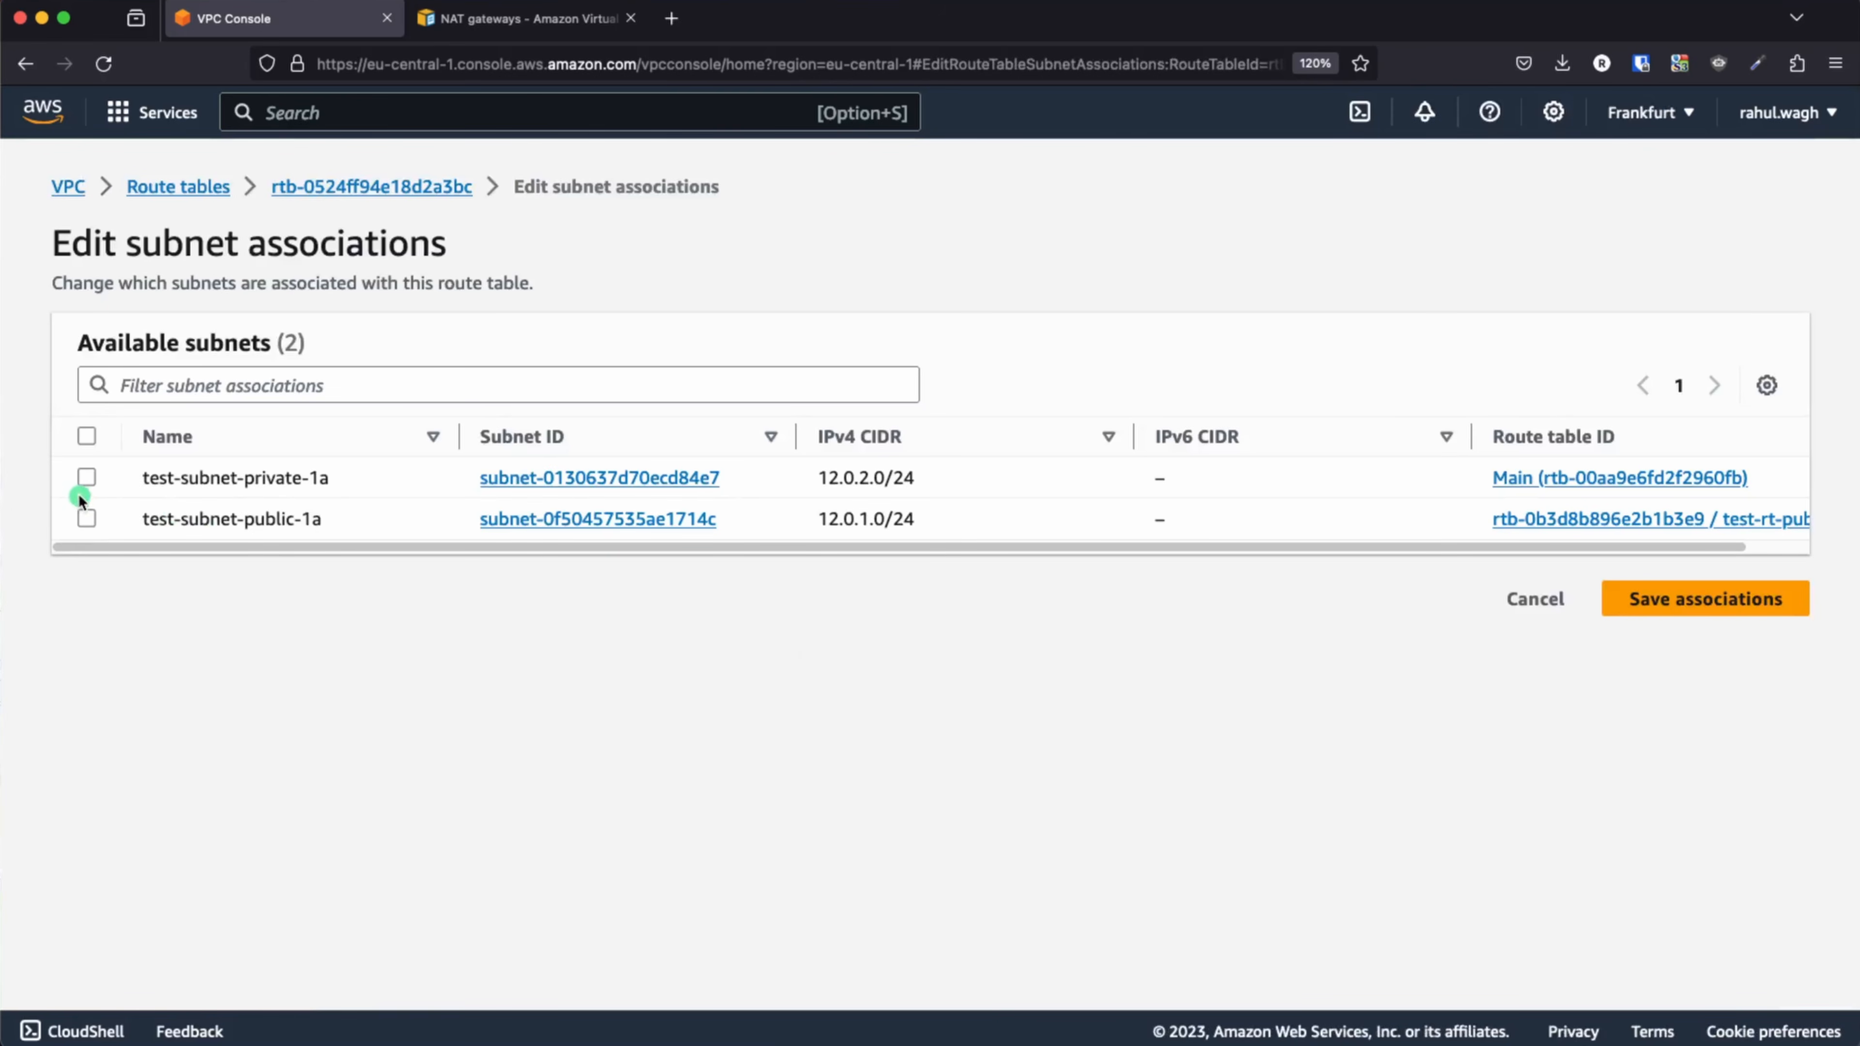
click(86, 478)
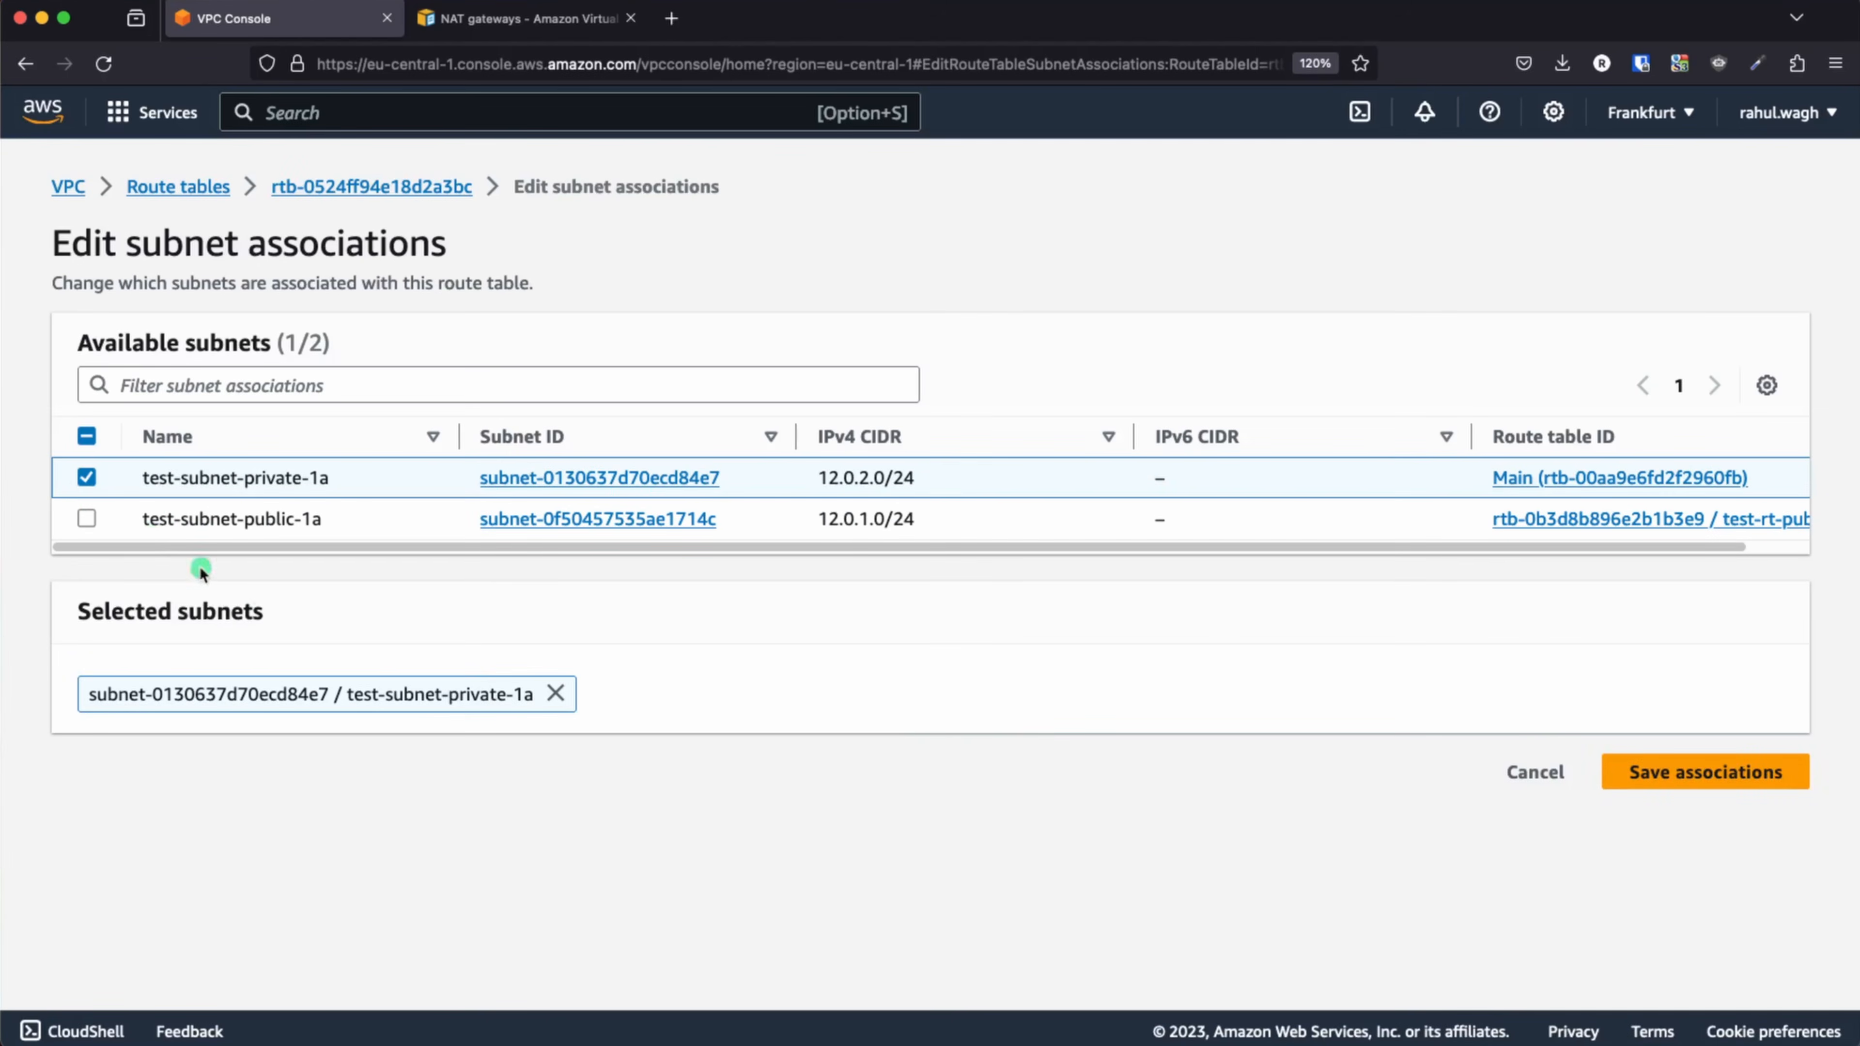
click(1739, 772)
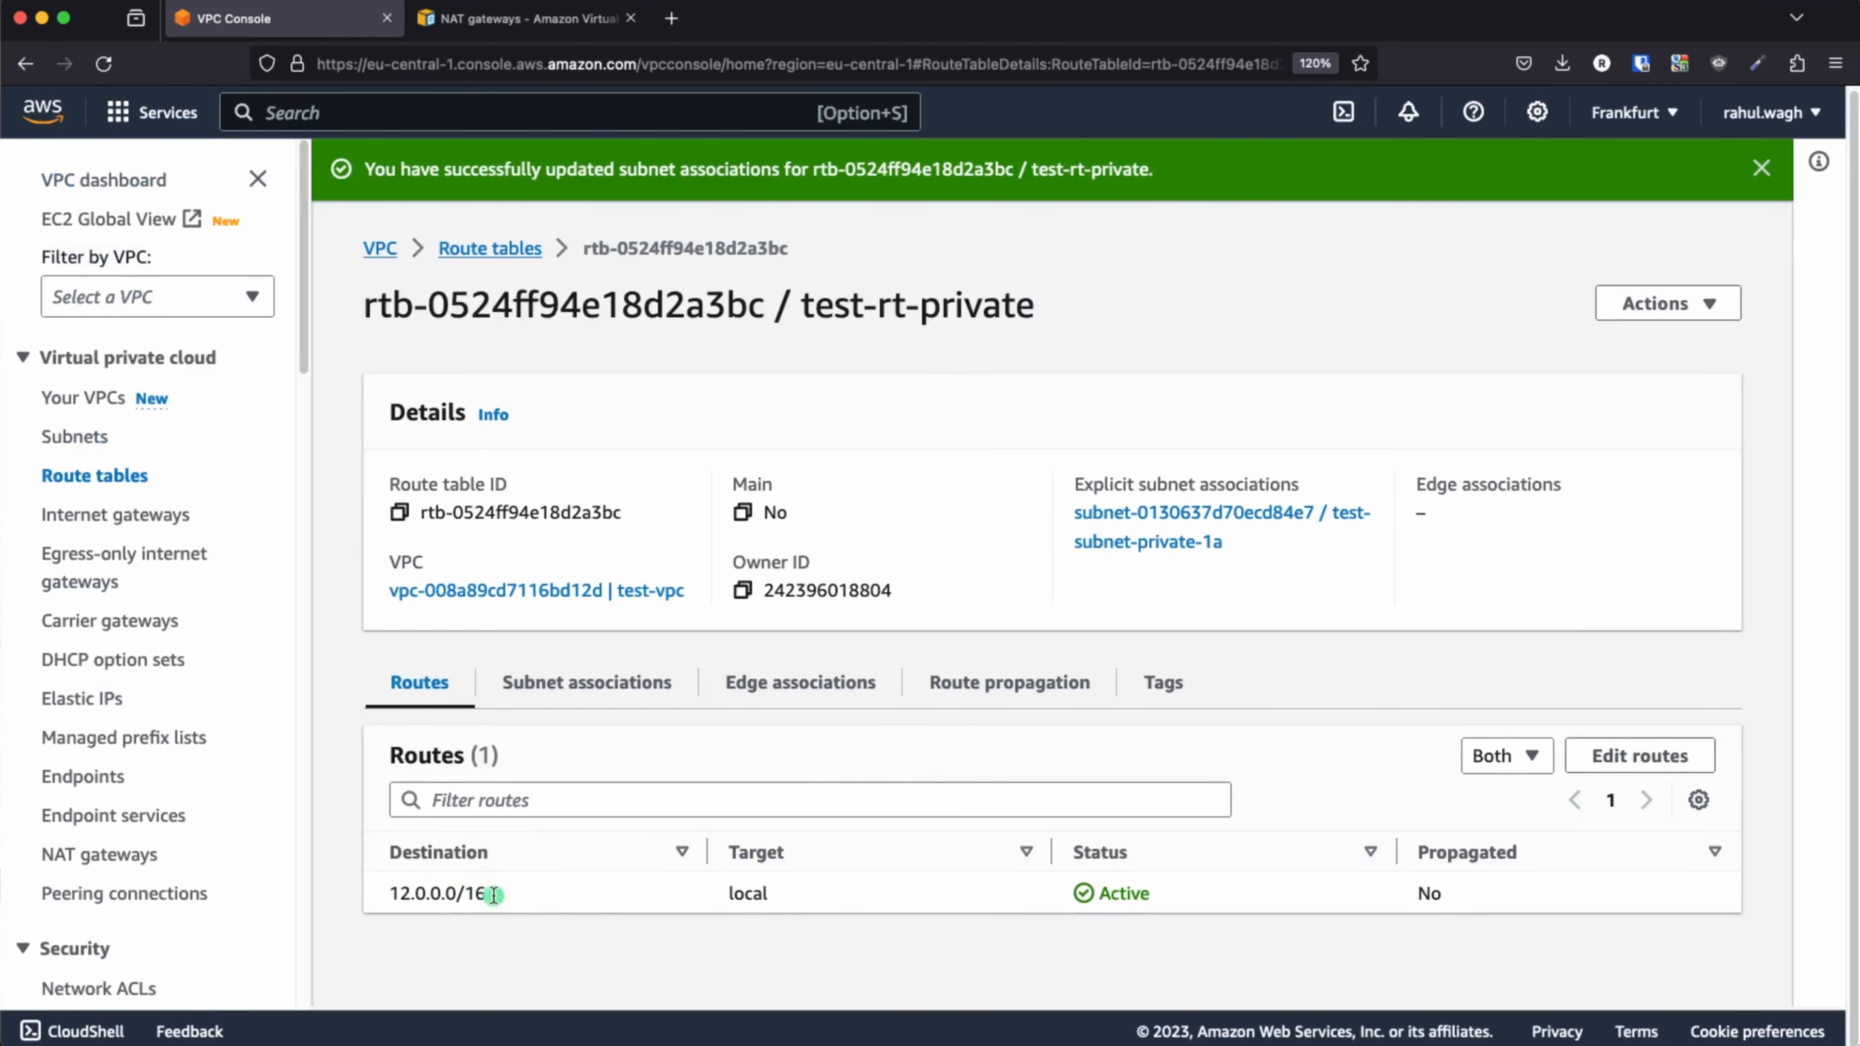
- Check the explicit subnet associations and routes of test-rt-private, and return to the route table list
click(579, 684)
scroll(710, 867, down, 4)
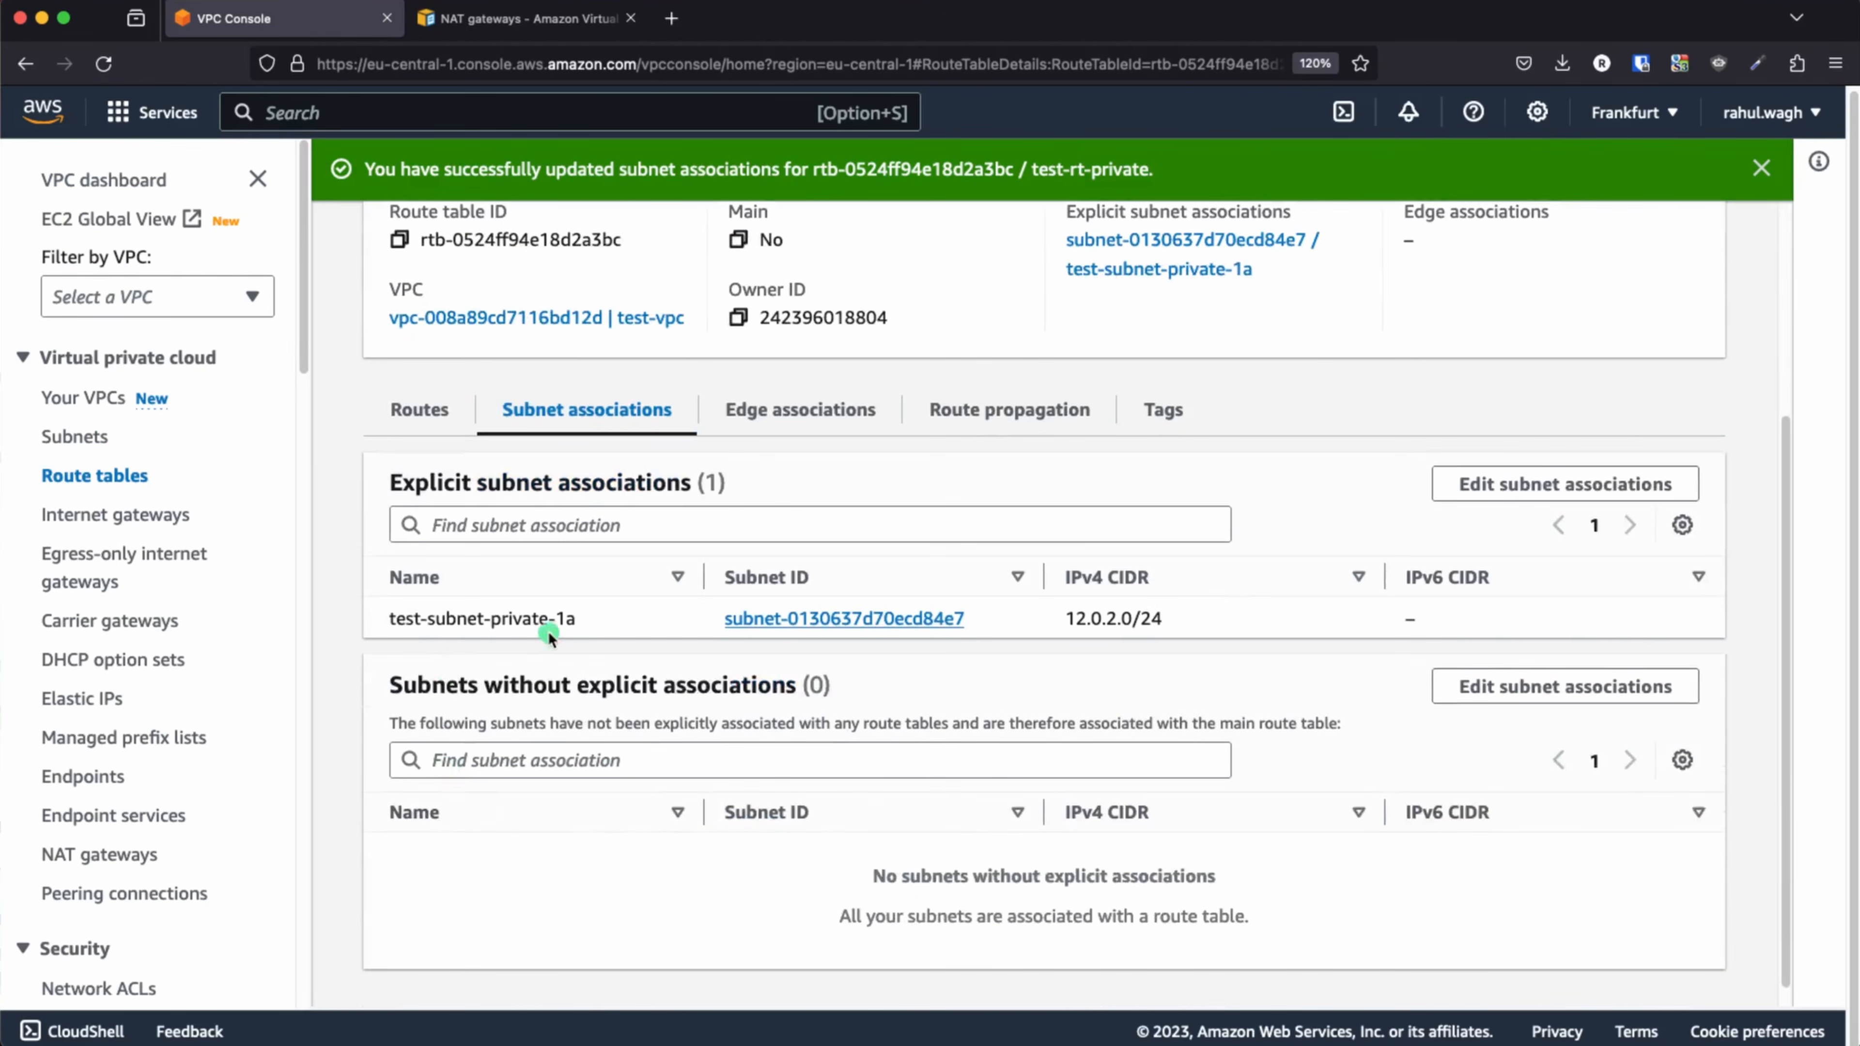
click(424, 414)
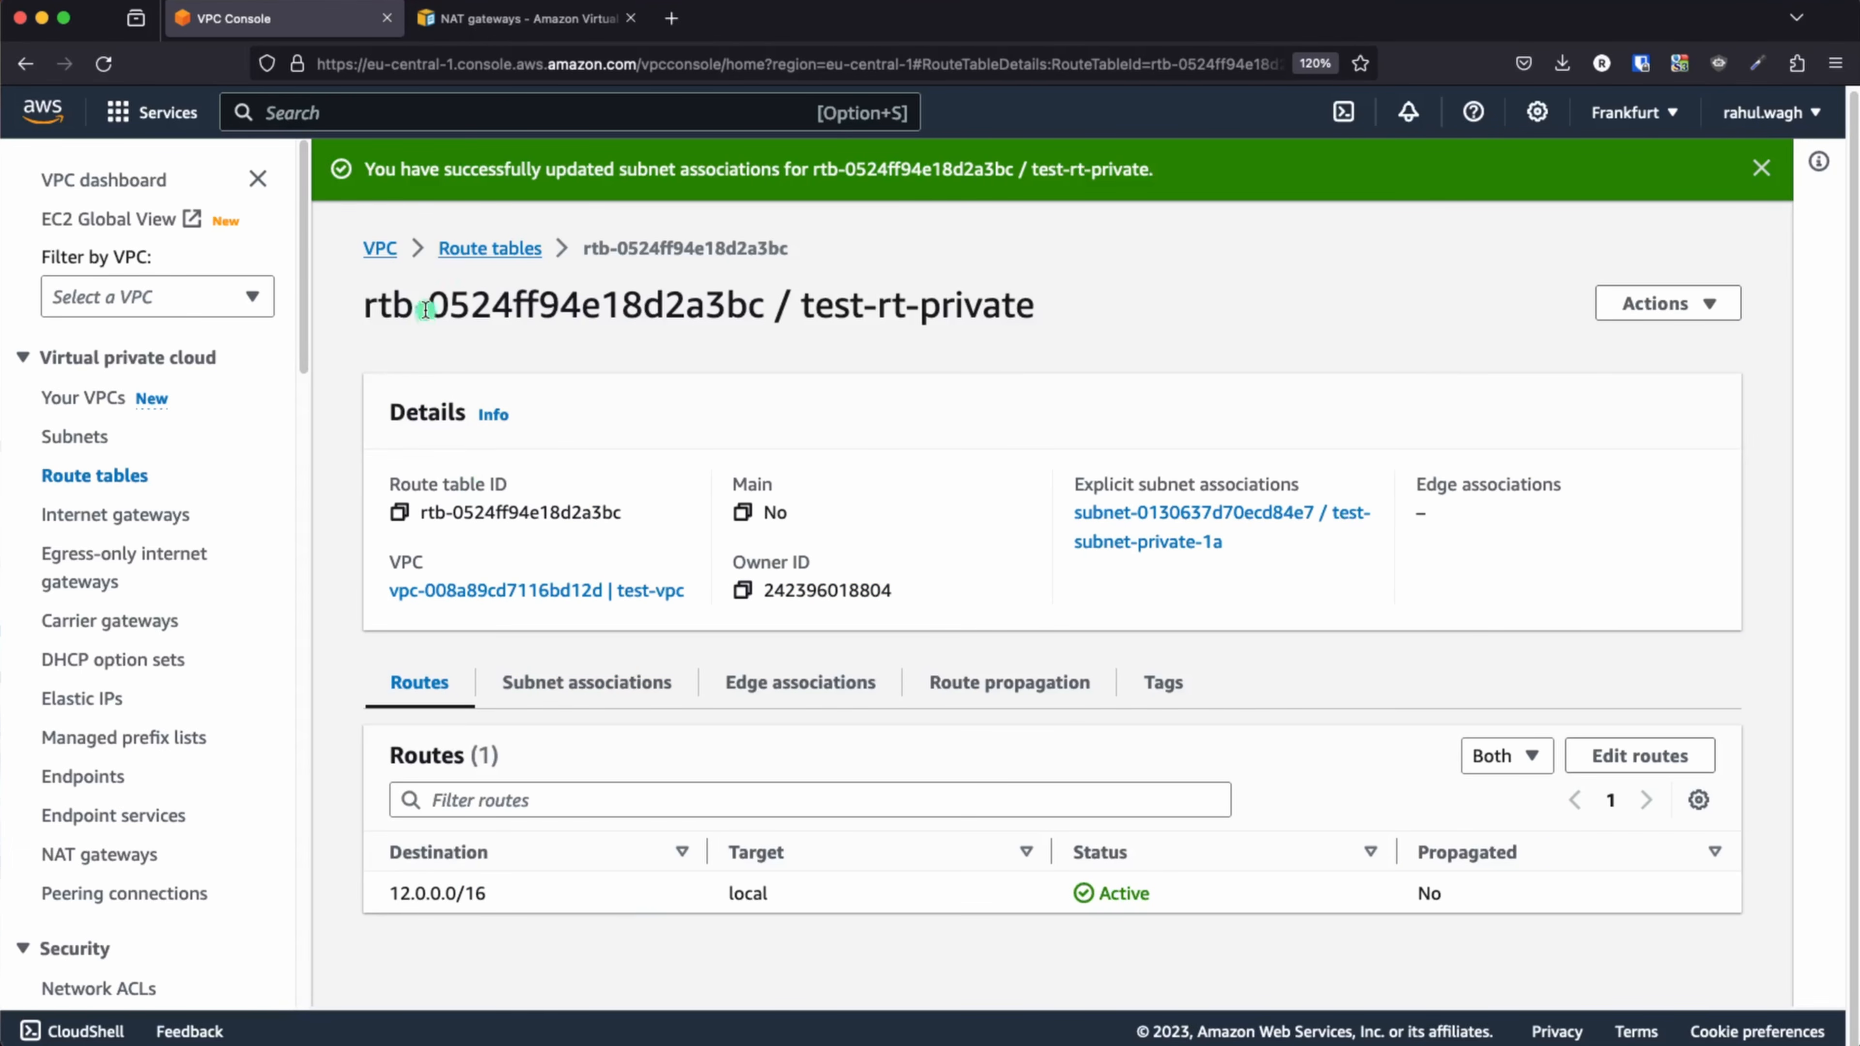
click(476, 249)
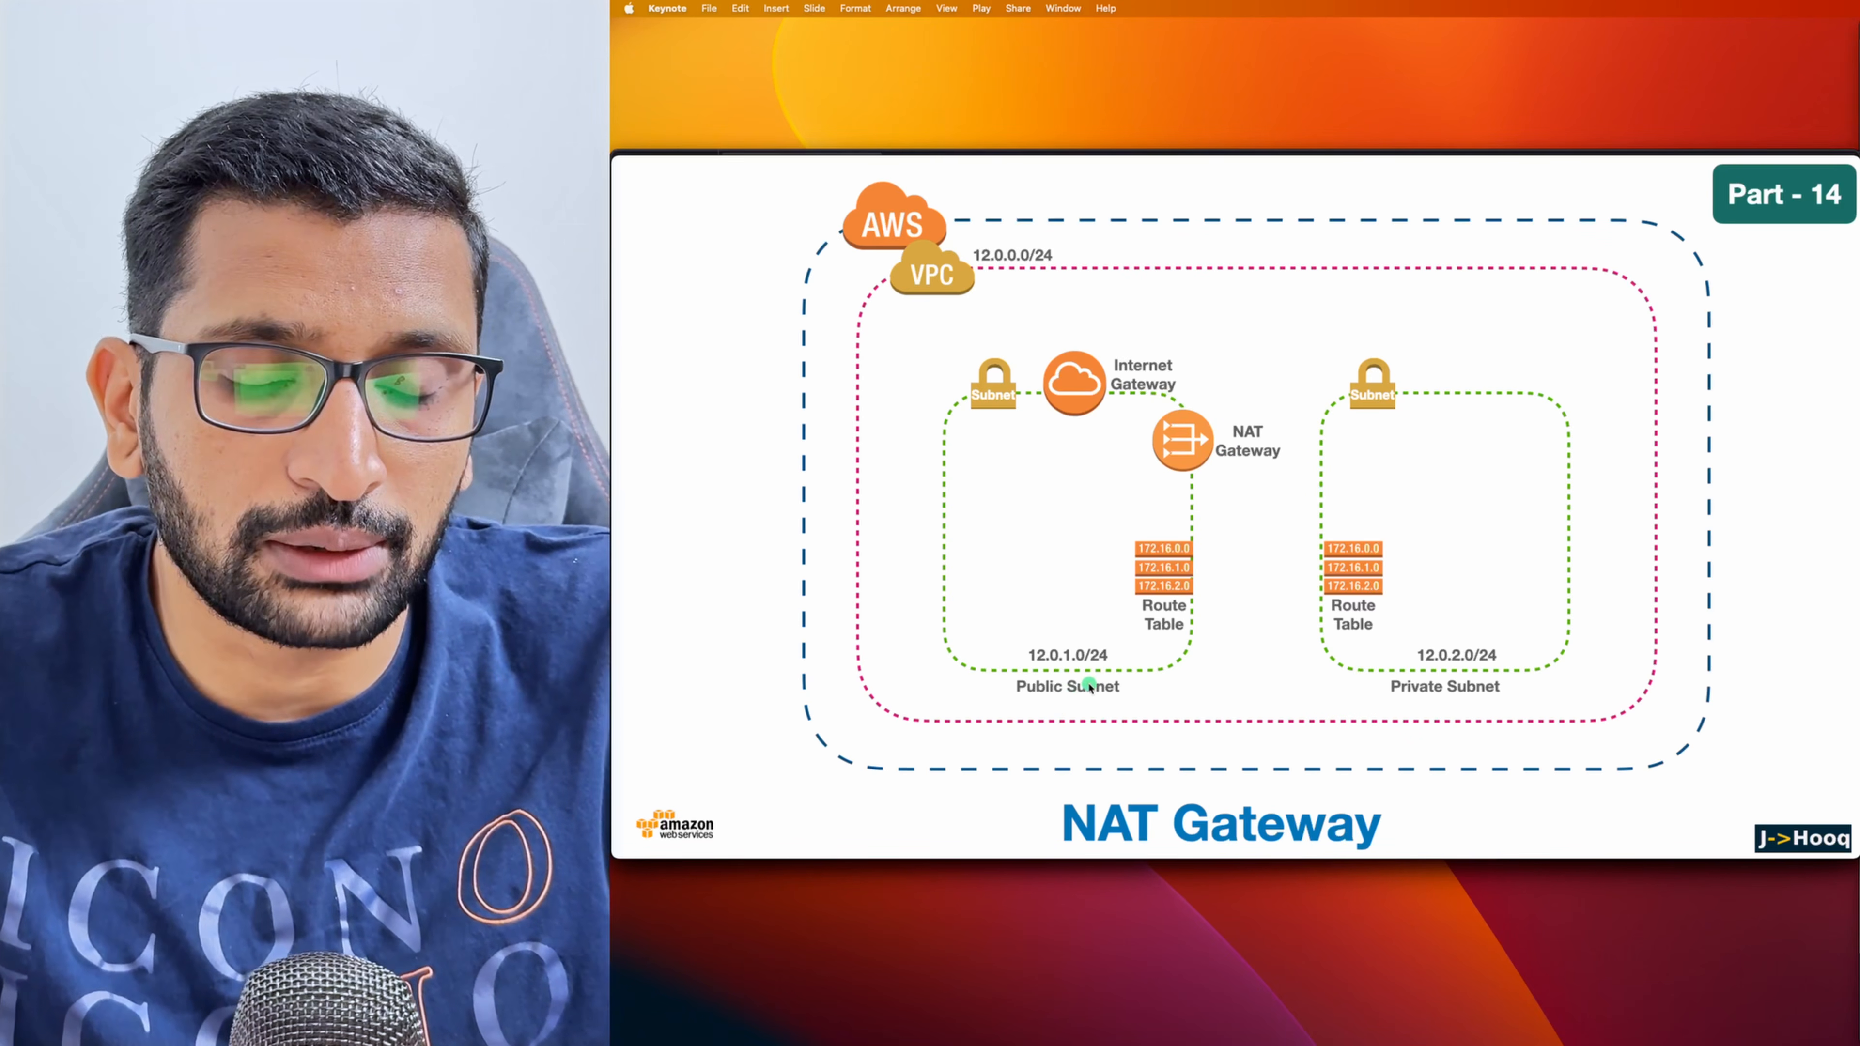
- Switch from the presentation to the AWS console, start creating a NAT gateway and name it test-natgw
key(super+Tab)
key(super+Tab)
key(super+Tab)
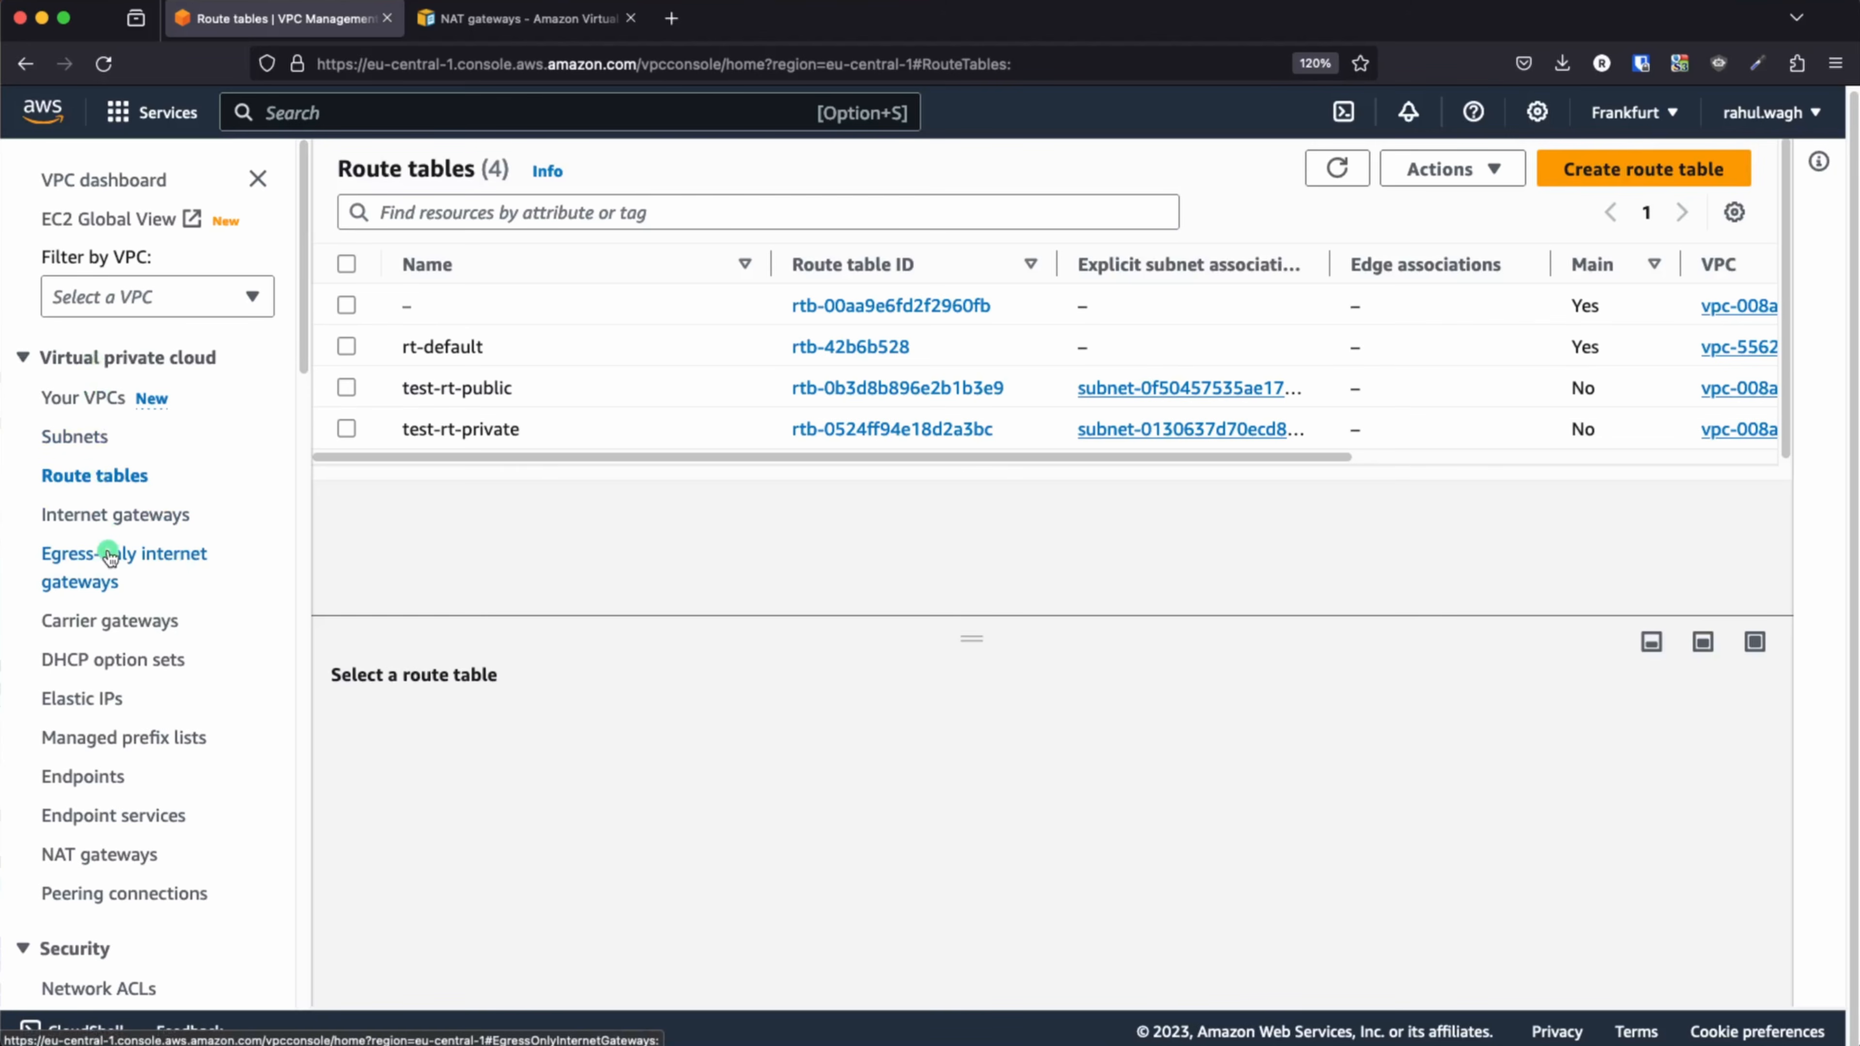
scroll(110, 554, down, 3)
scroll(110, 557, down, 1)
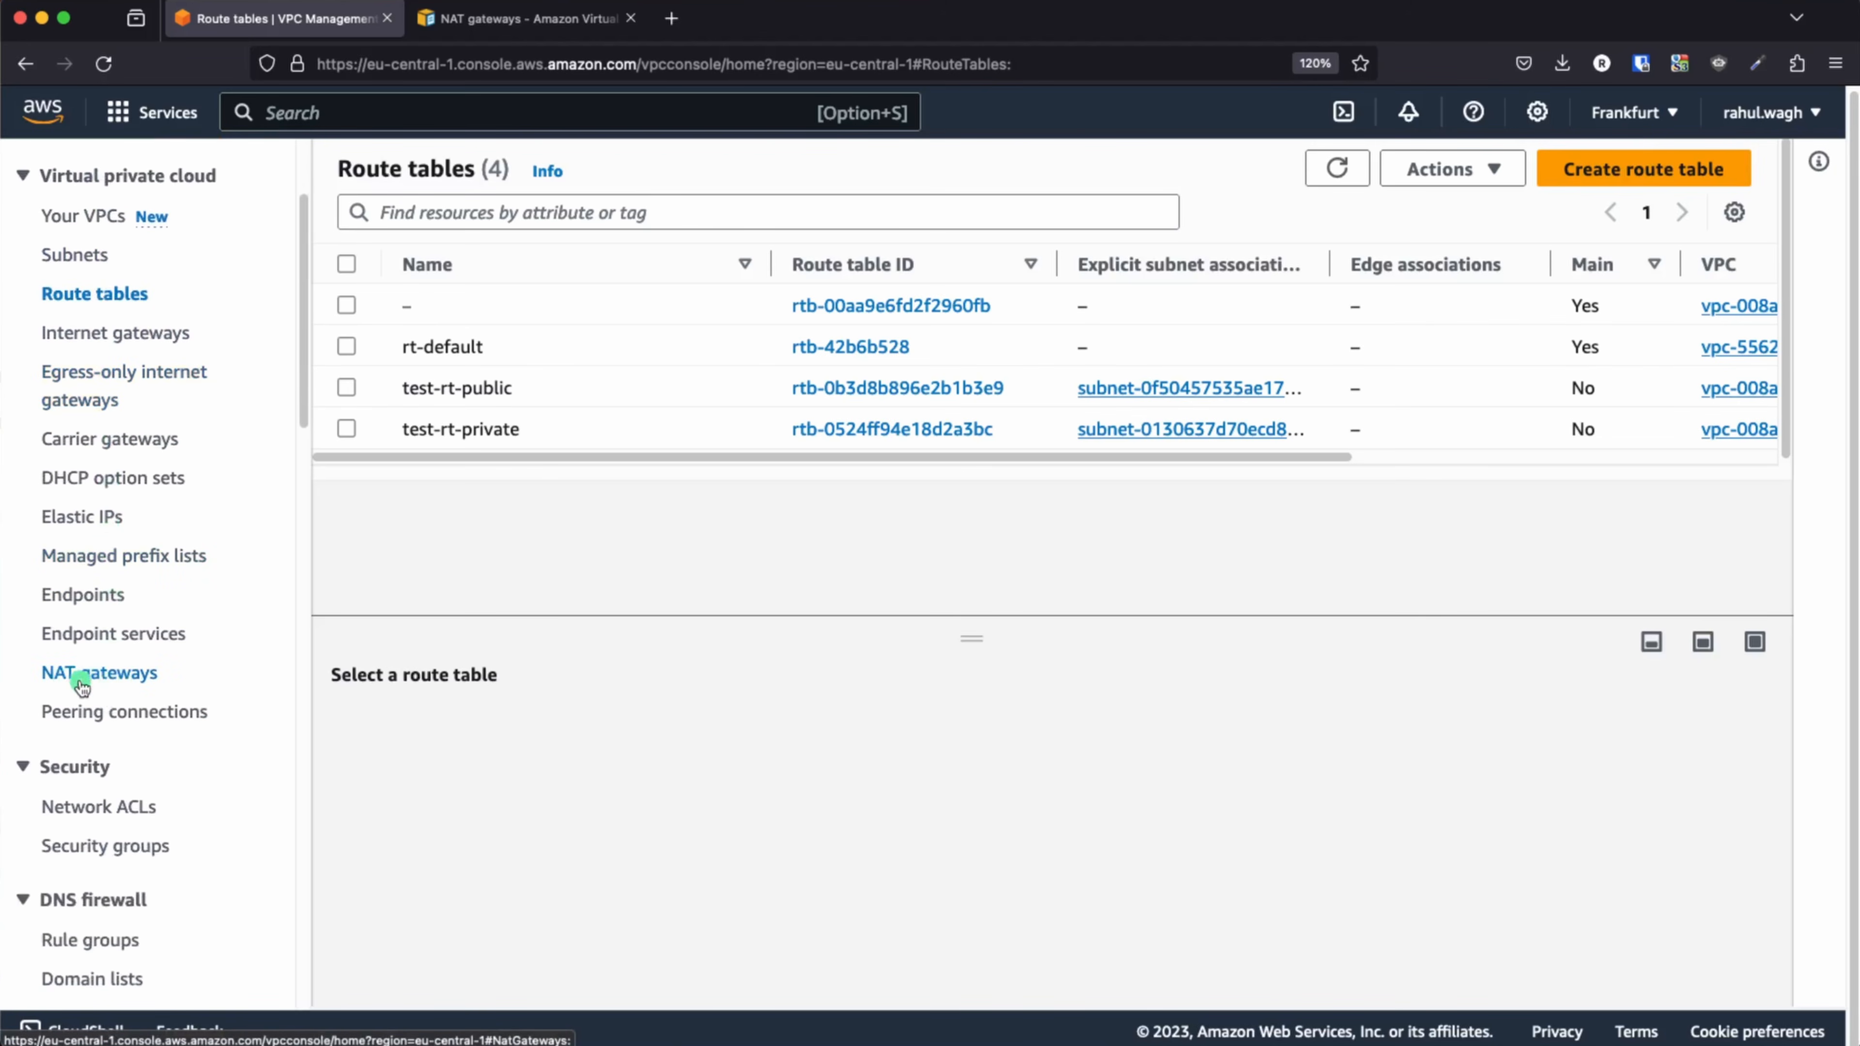
click(73, 678)
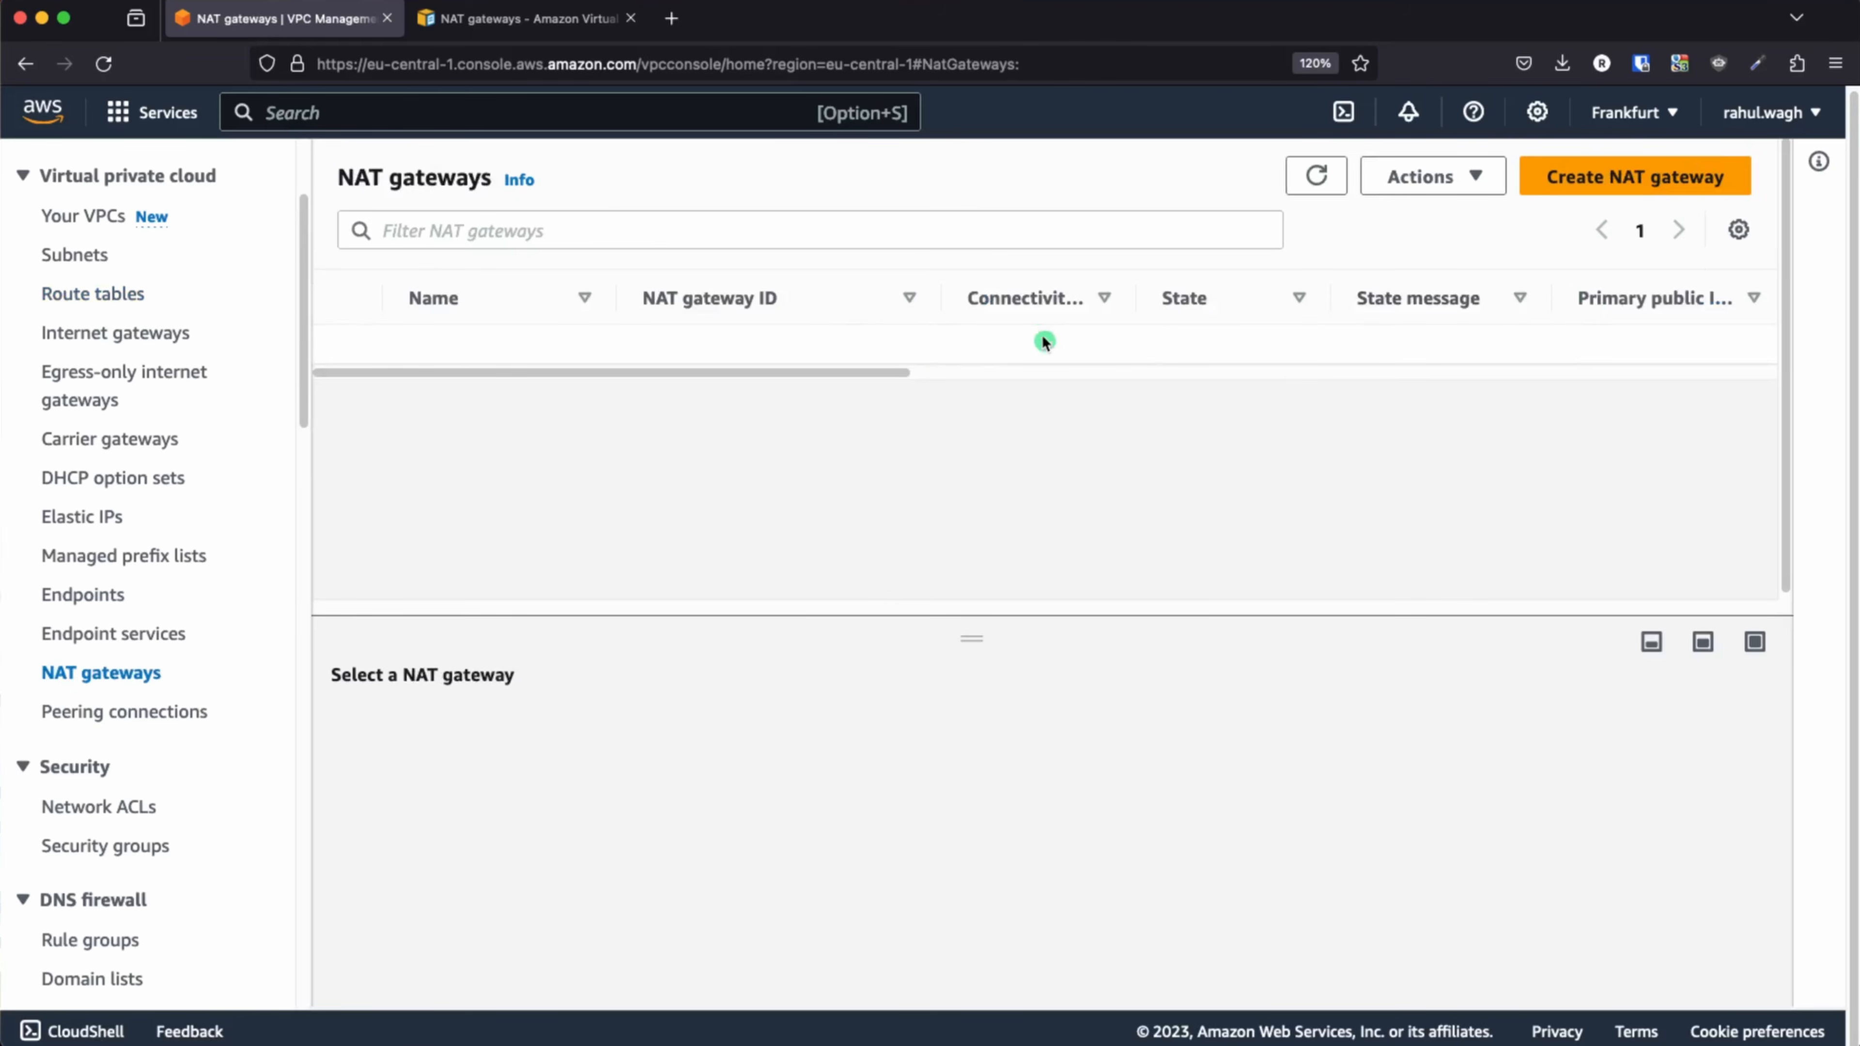
click(1652, 175)
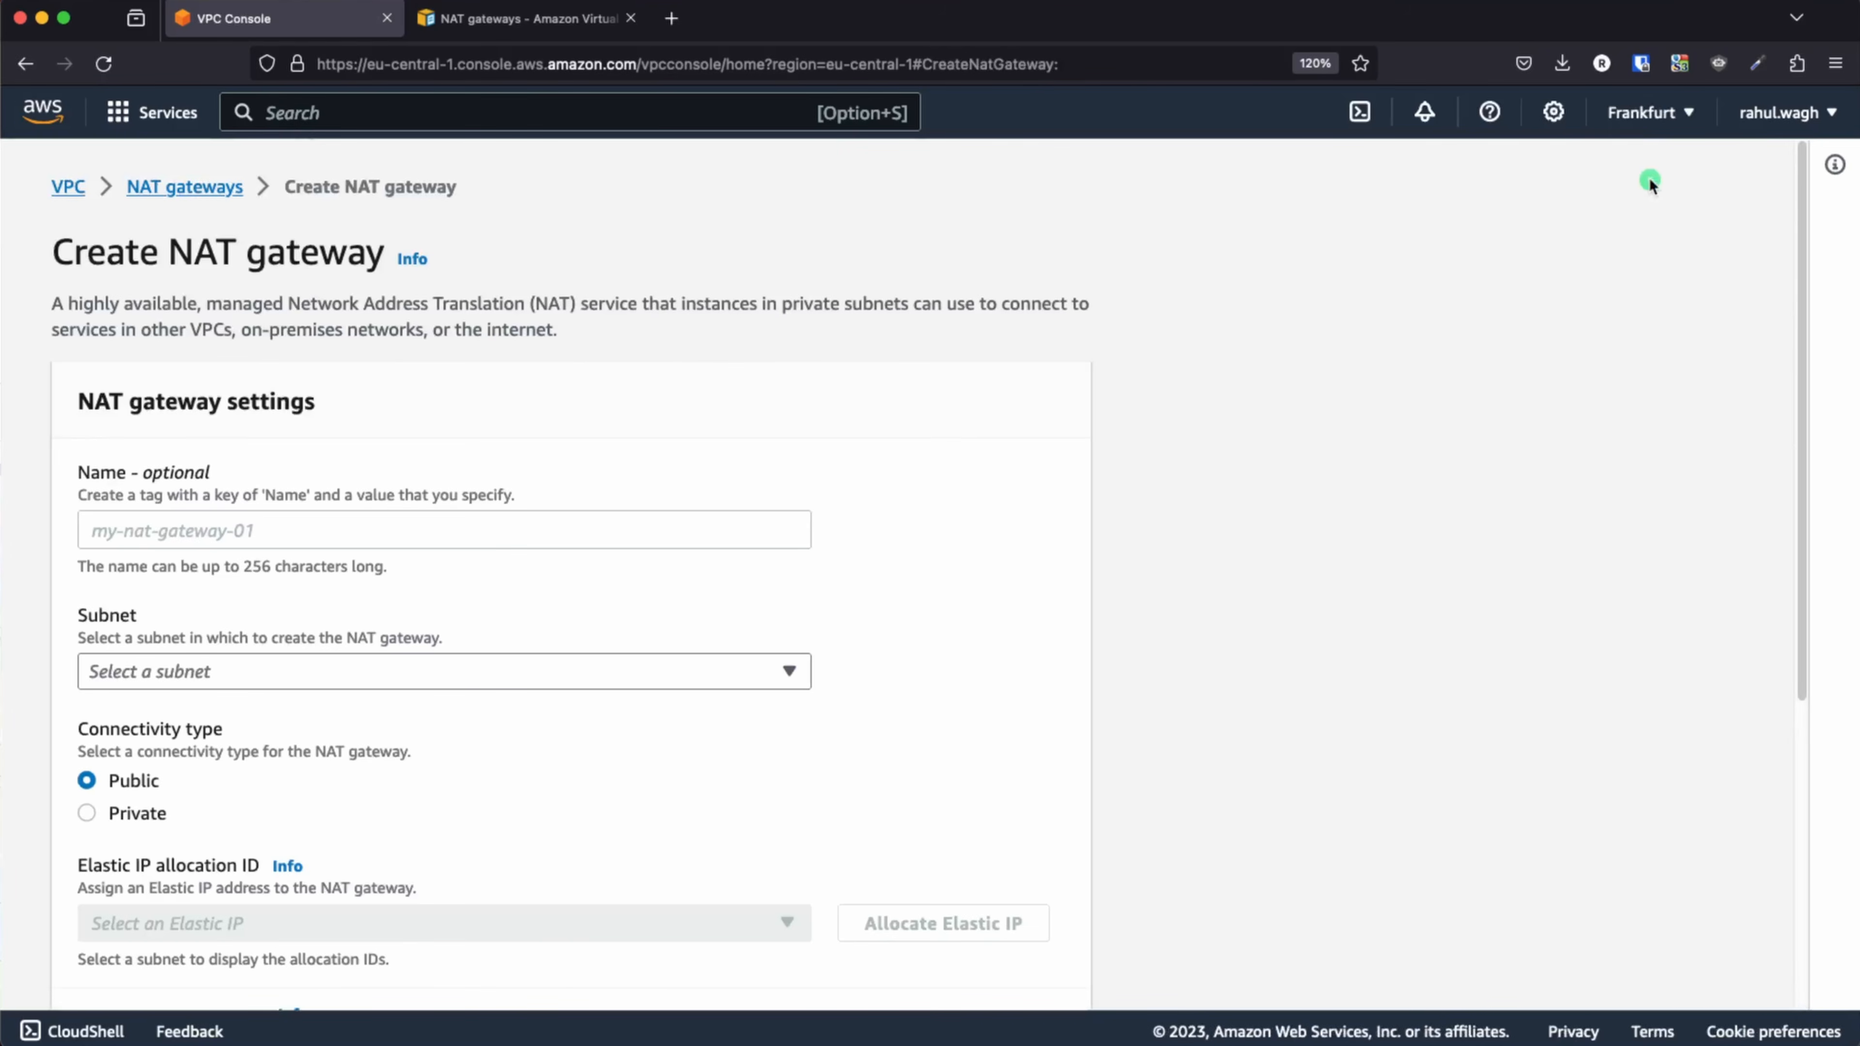
scroll(689, 575, down, 4)
scroll(293, 425, up, 1)
click(133, 310)
text(test-natgw)
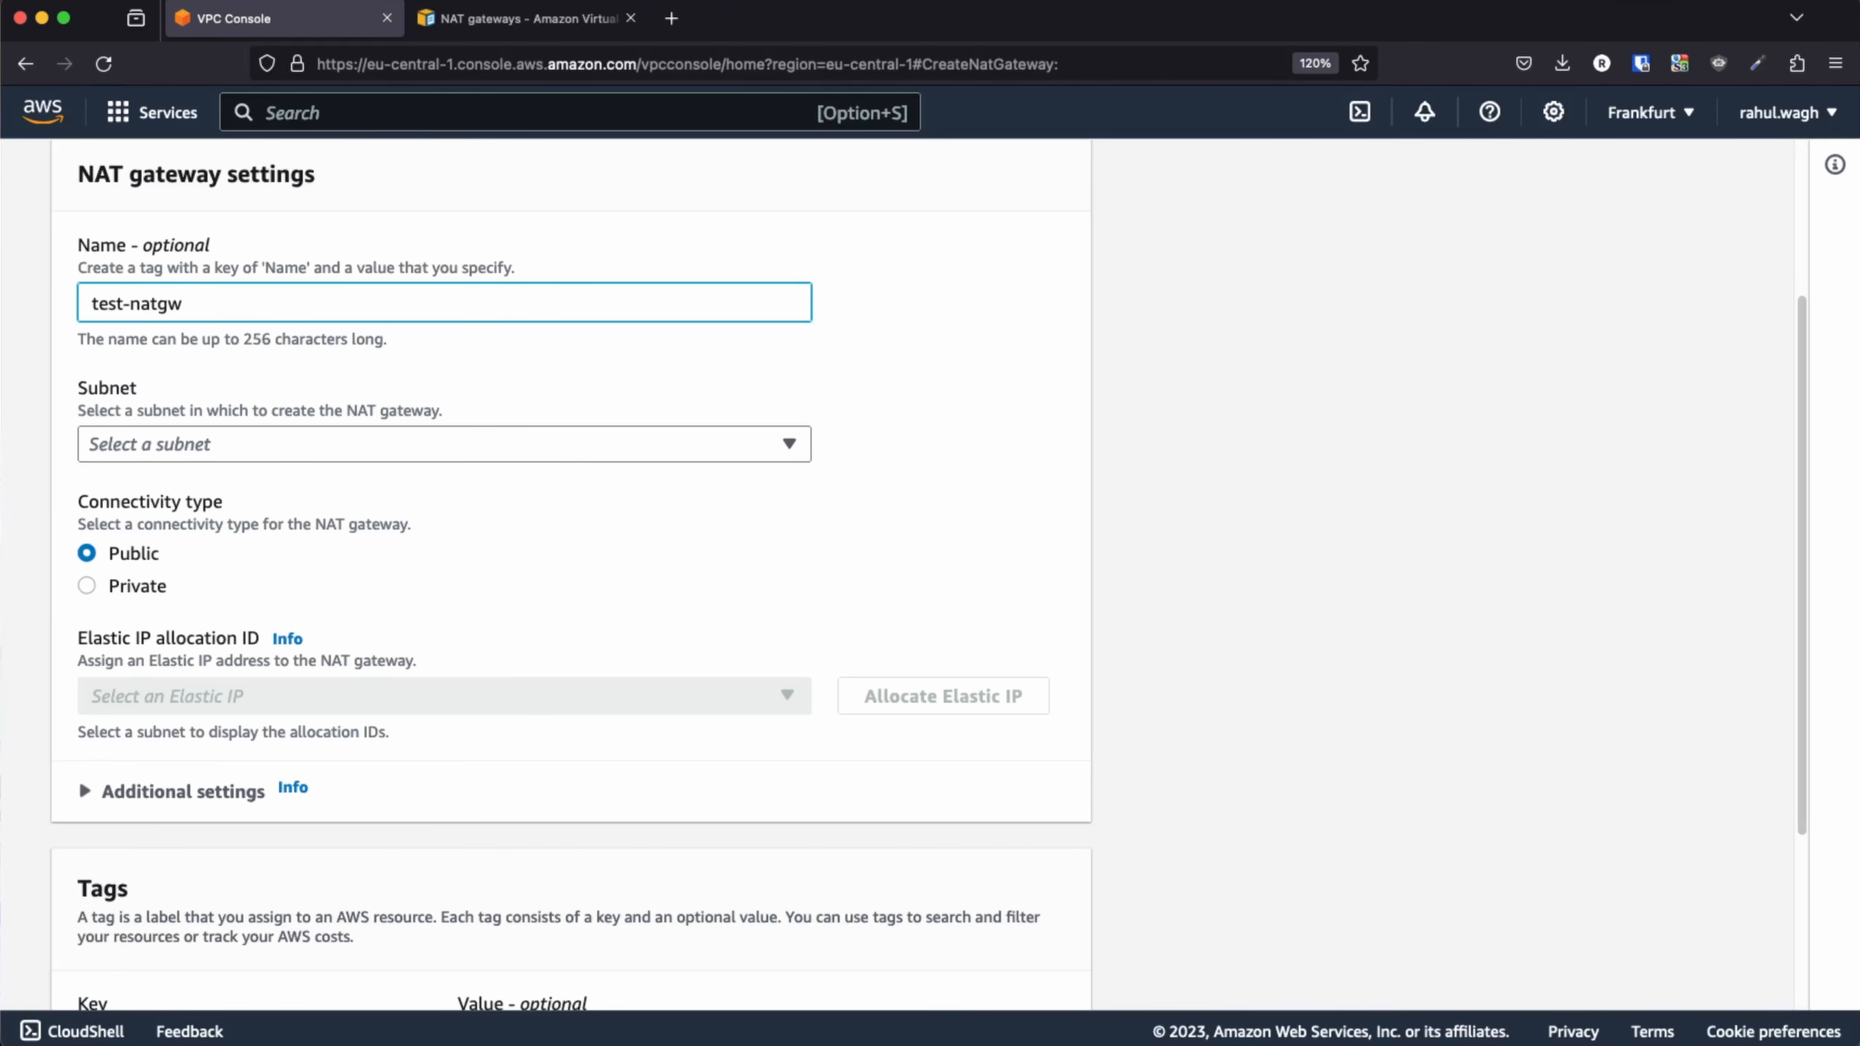
click(737, 587)
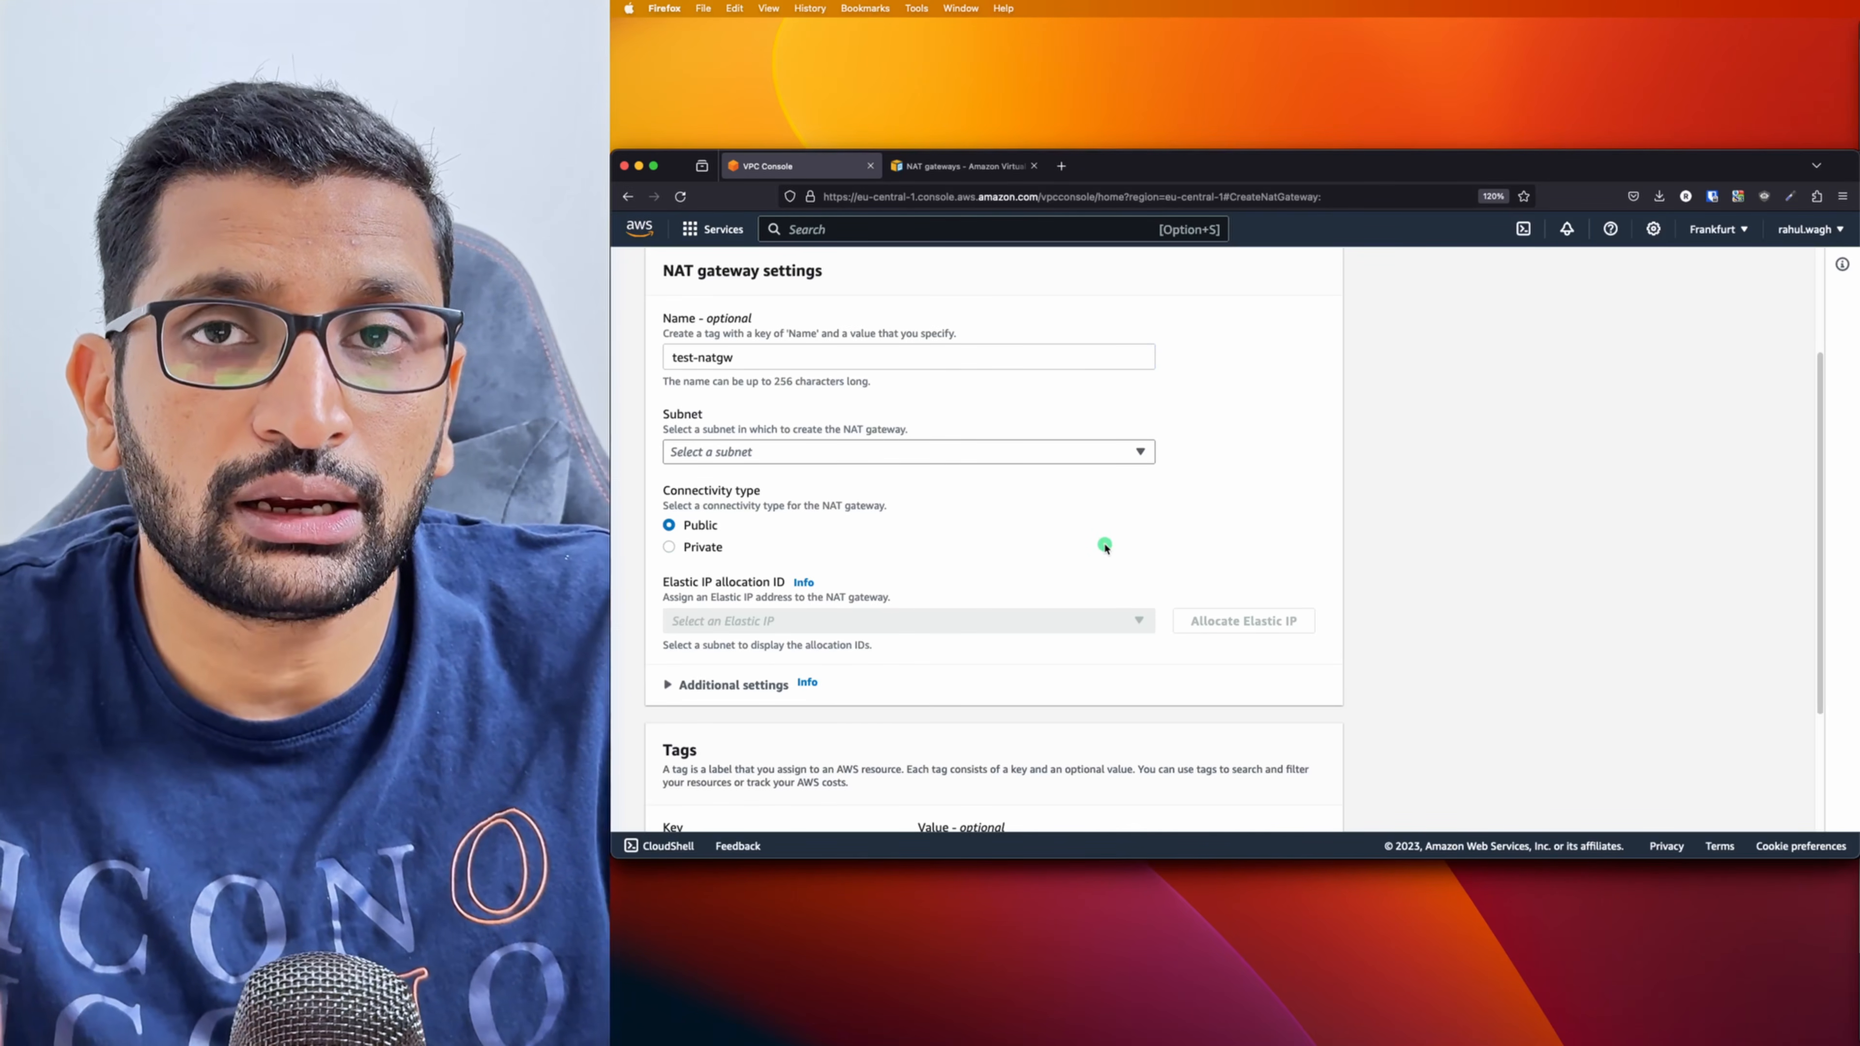
- Check the NAT gateway's placement in the presentation diagram and select test-subnet-public-1a as its subnet in the AWS console
key(super+Tab)
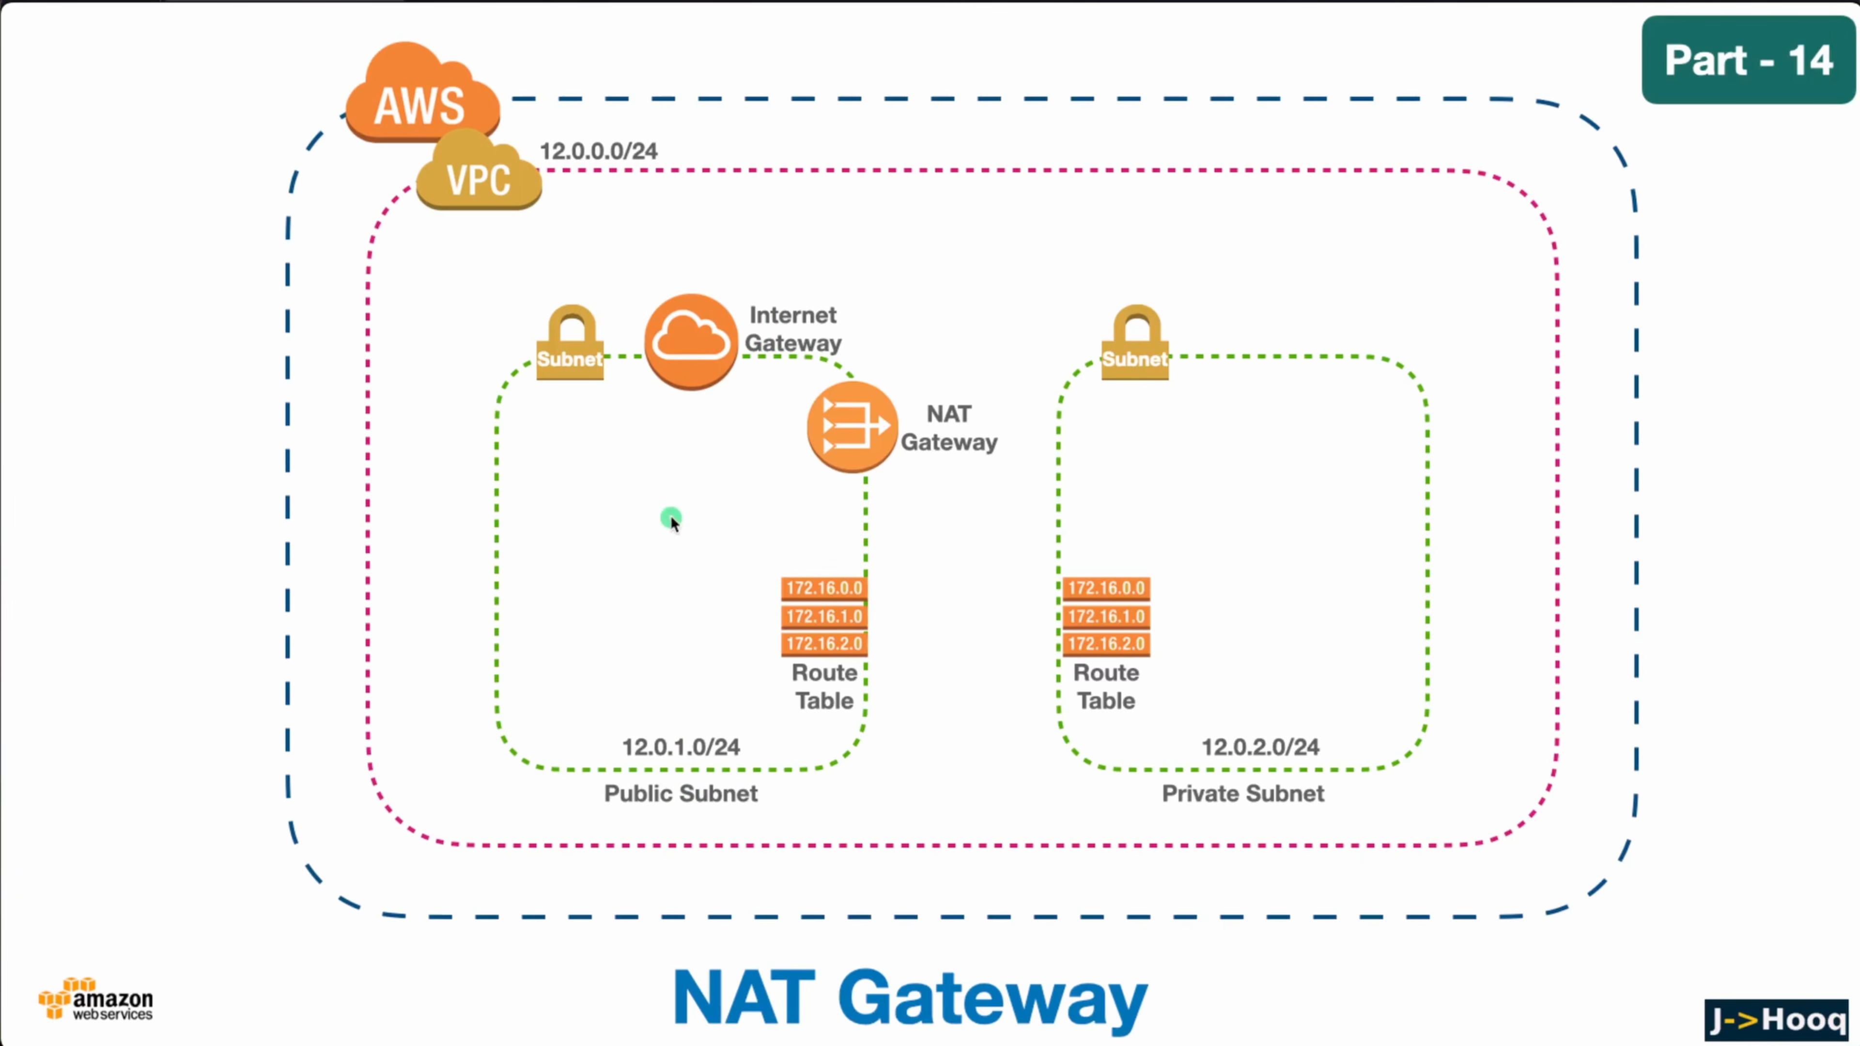
key(super+Tab)
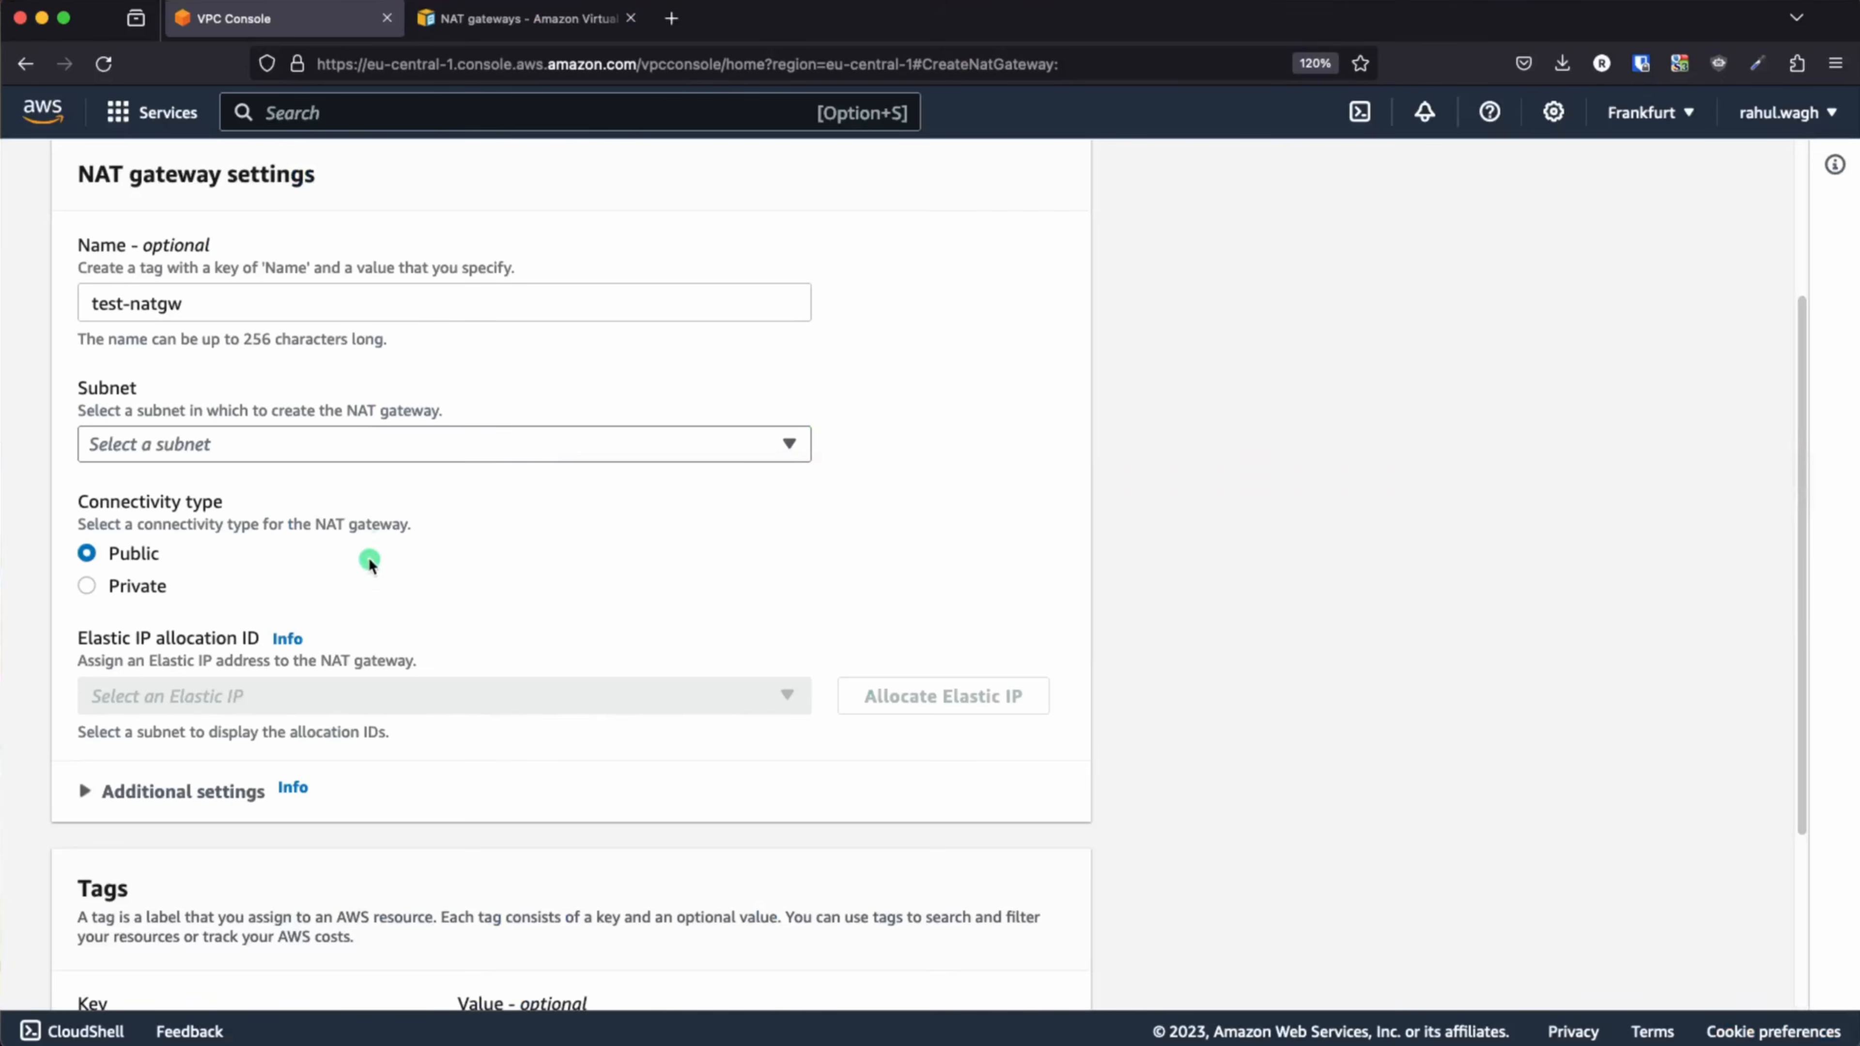
click(292, 440)
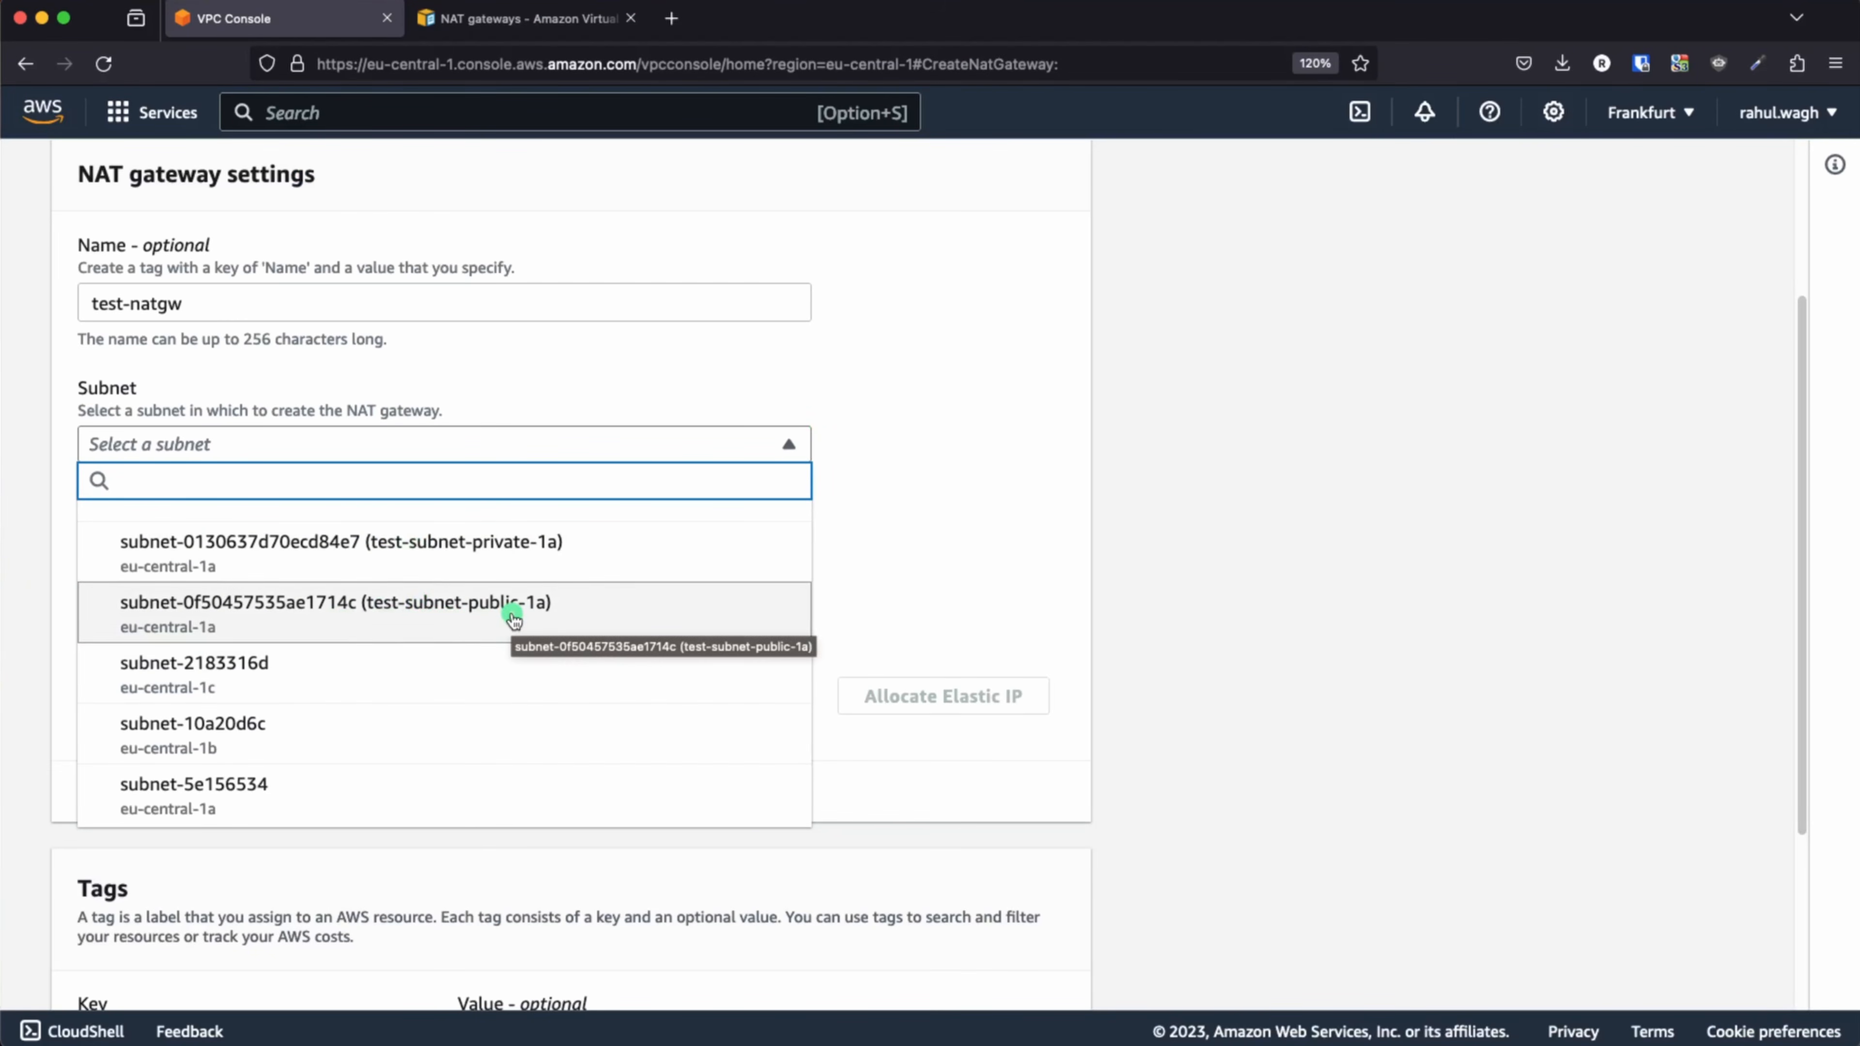
click(514, 621)
scroll(677, 592, down, 3)
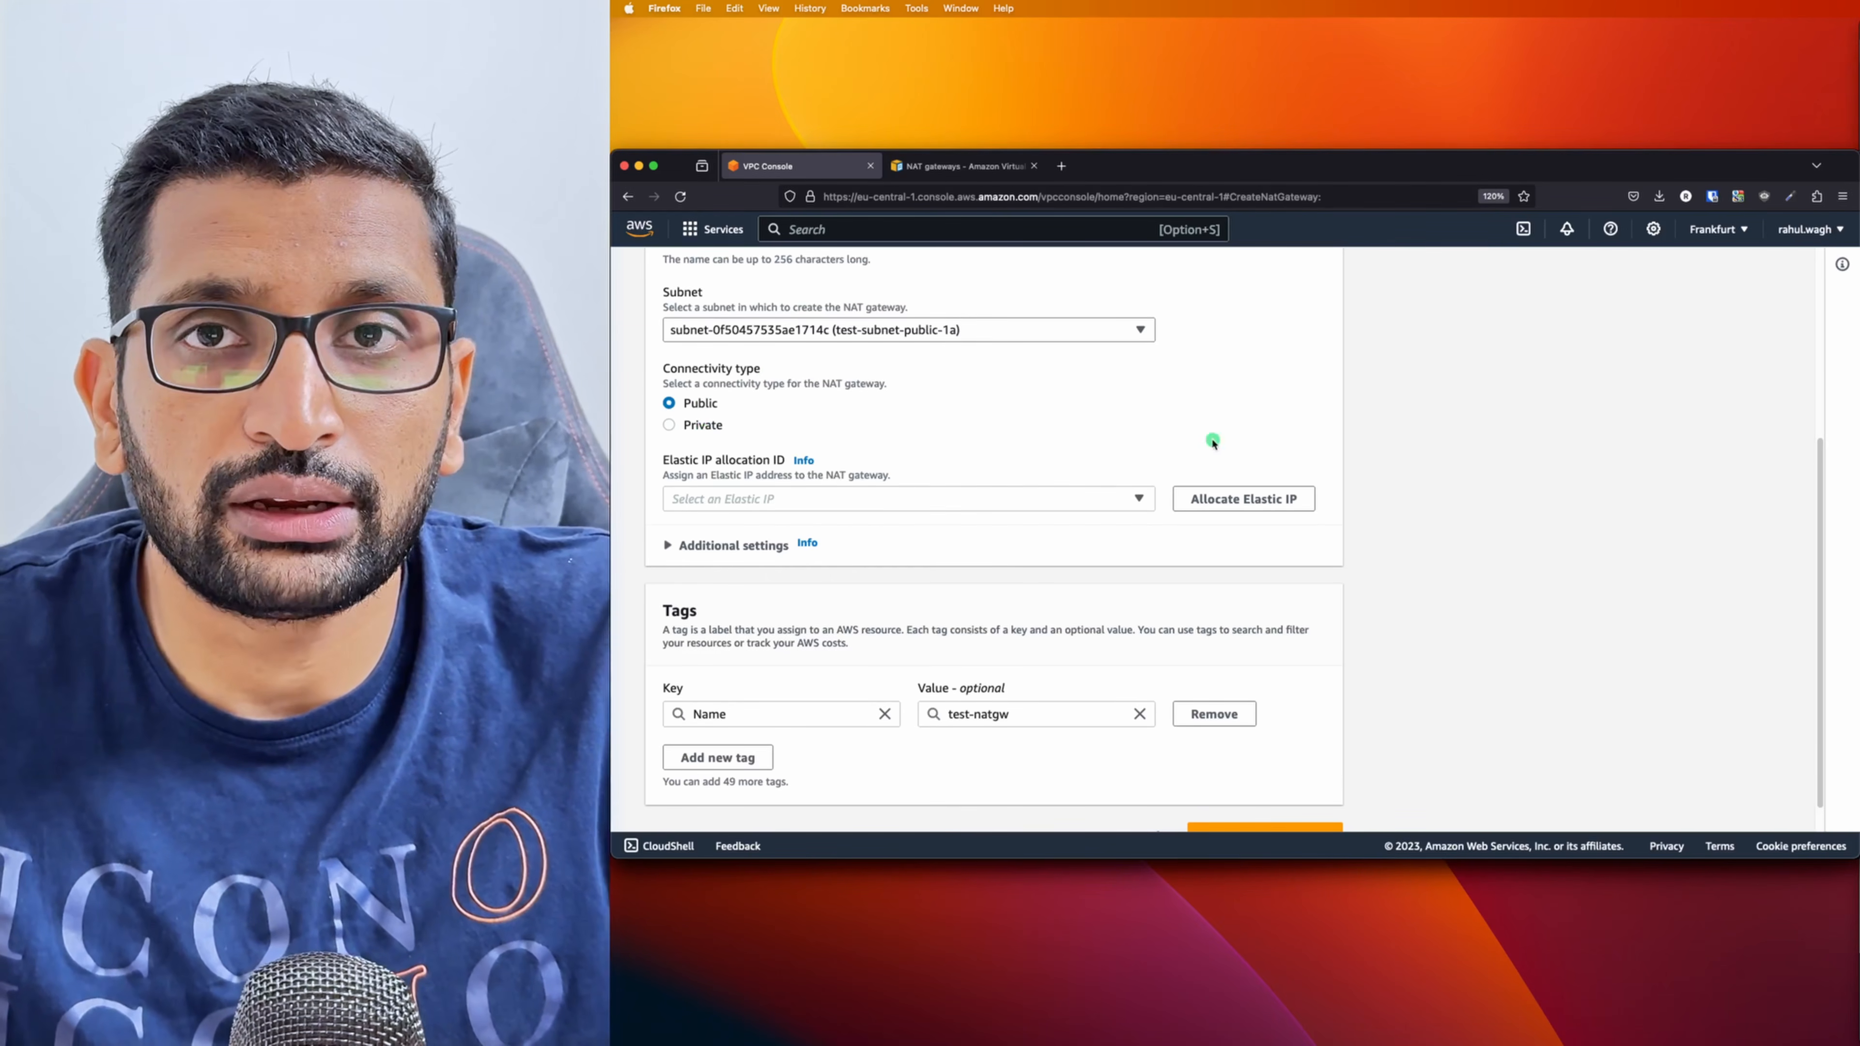
- Review the connectivity type options, and switch to the presentation to view the diagram of two VPCs with private subnets
scroll(1088, 448, up, 1)
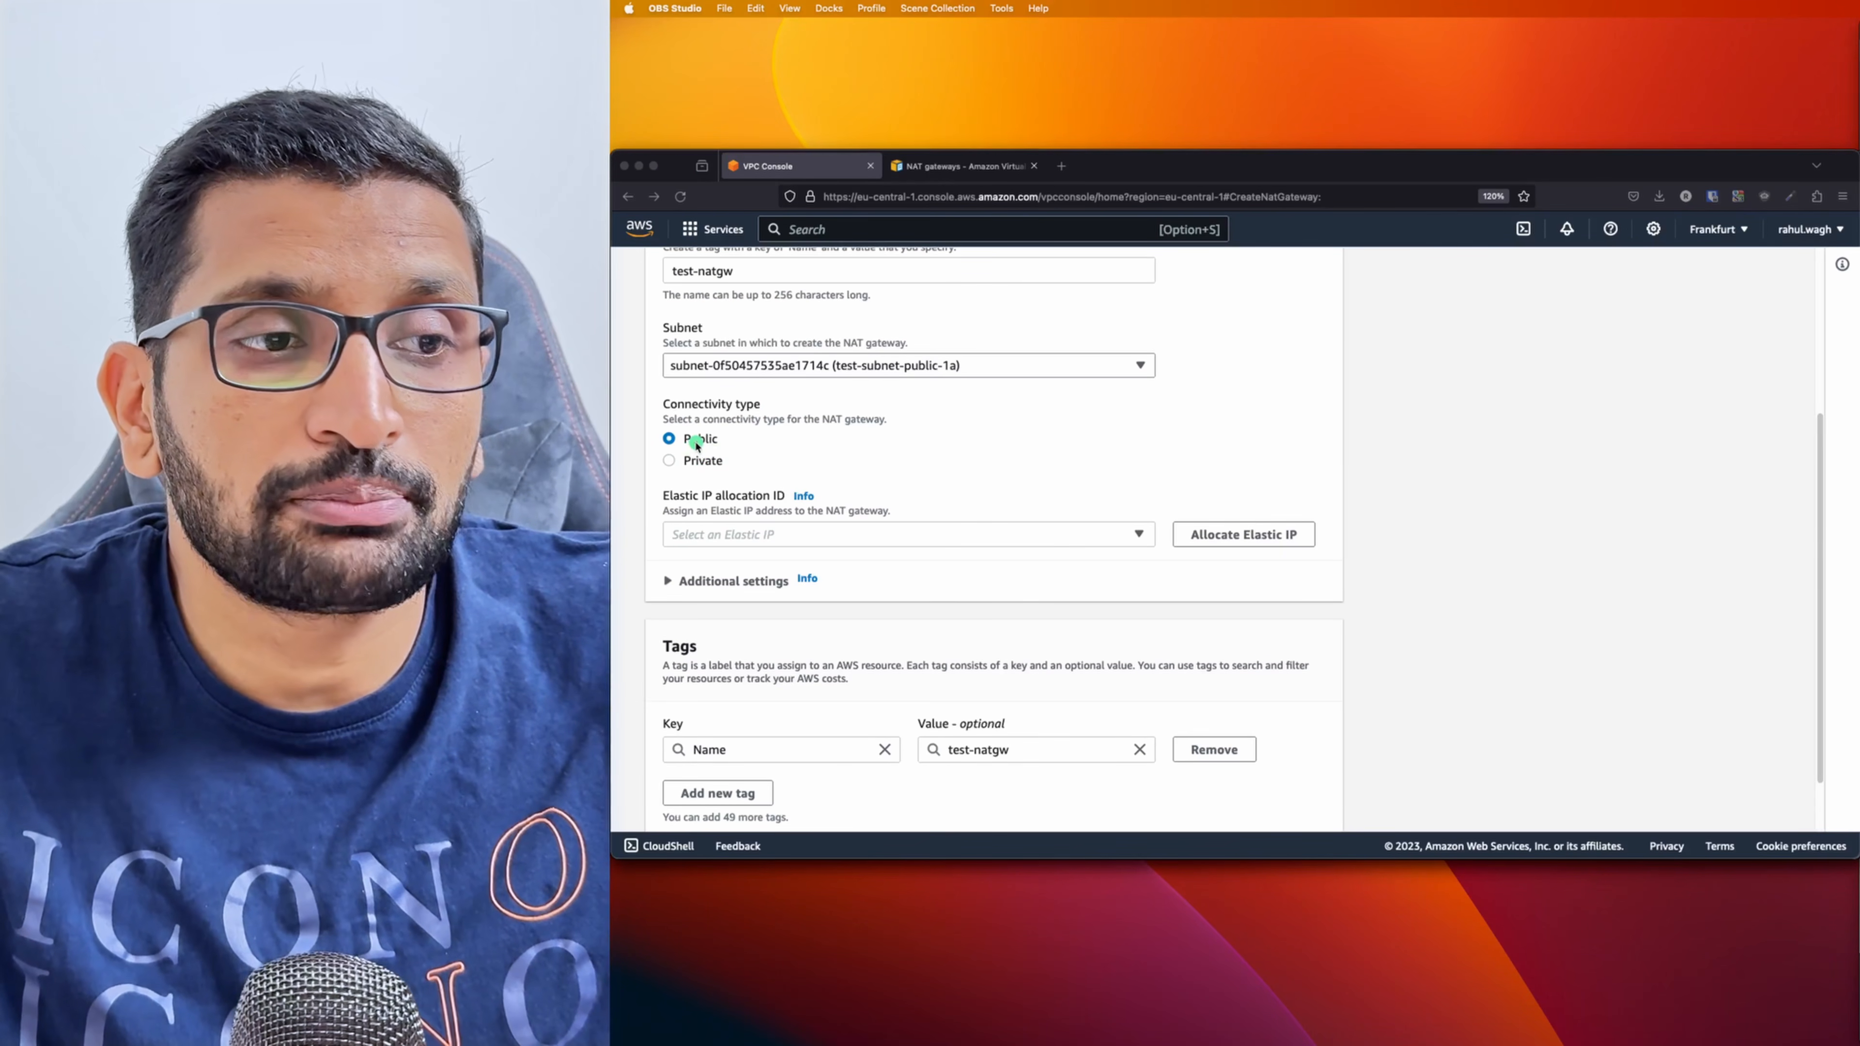
key(super+Tab)
key(super+Tab)
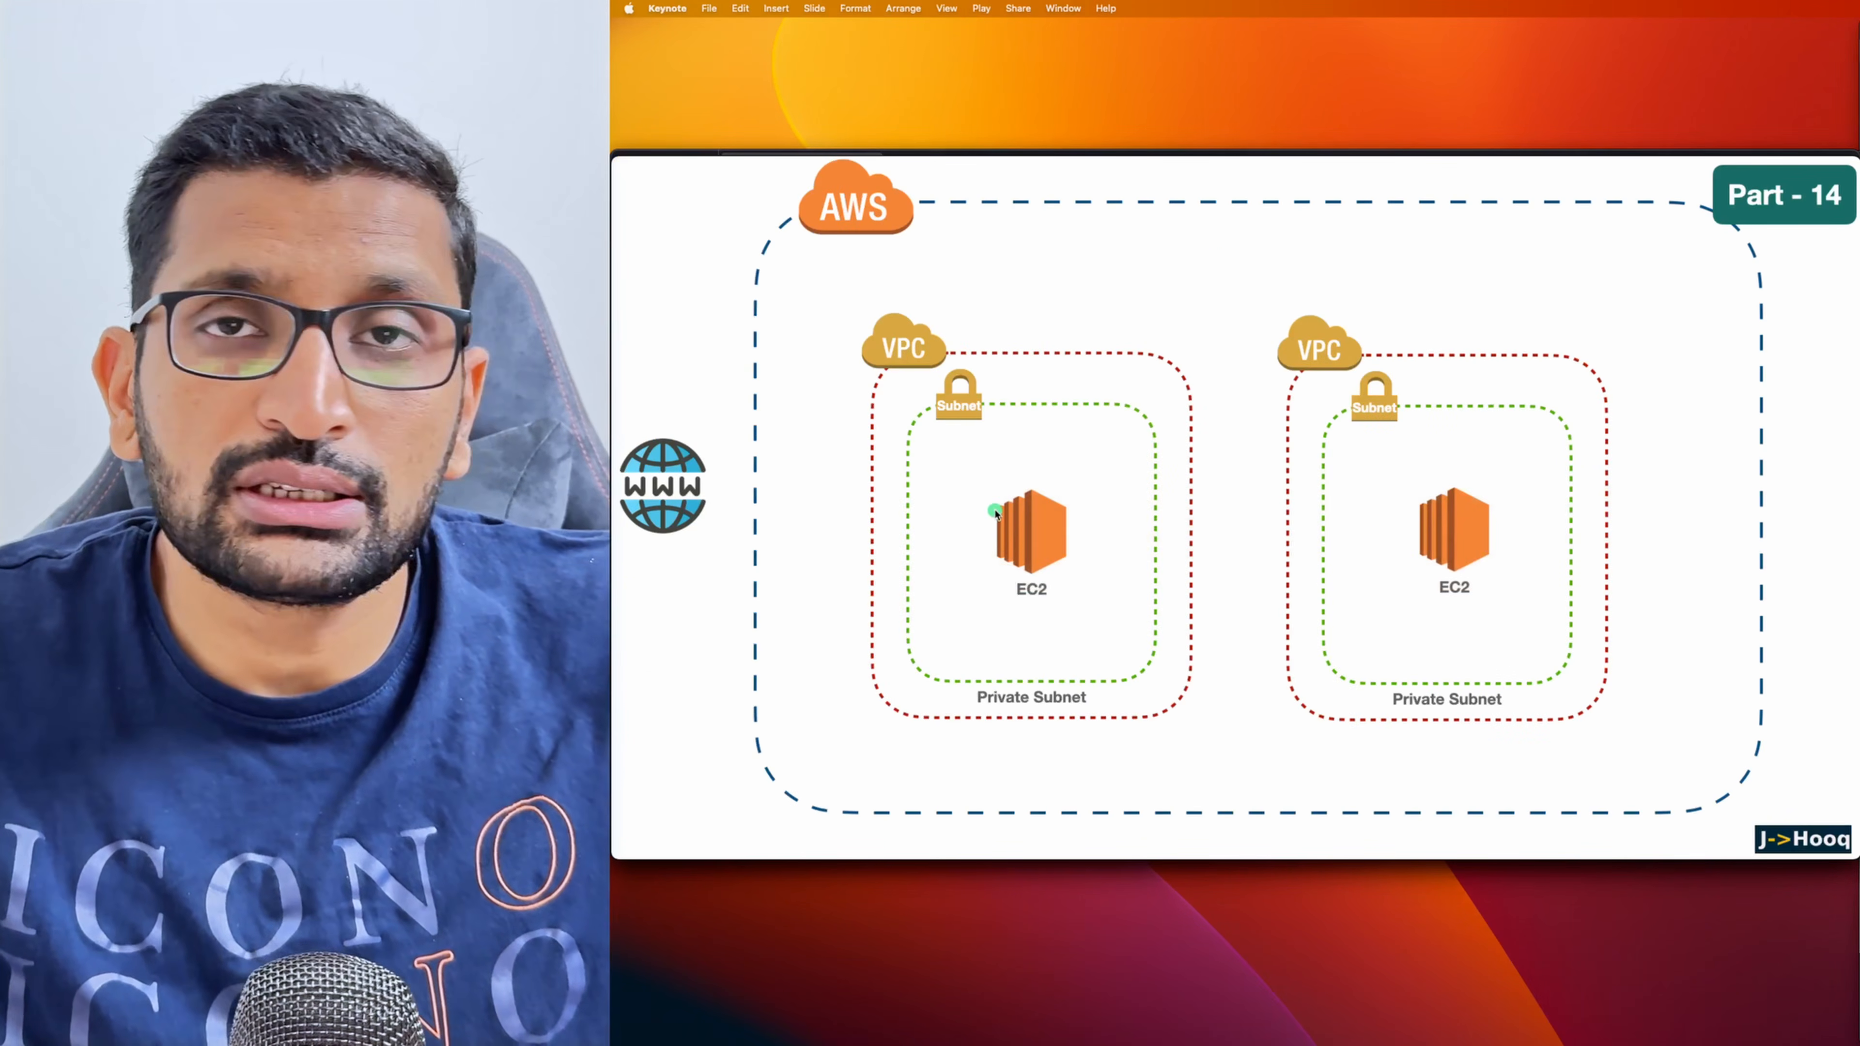
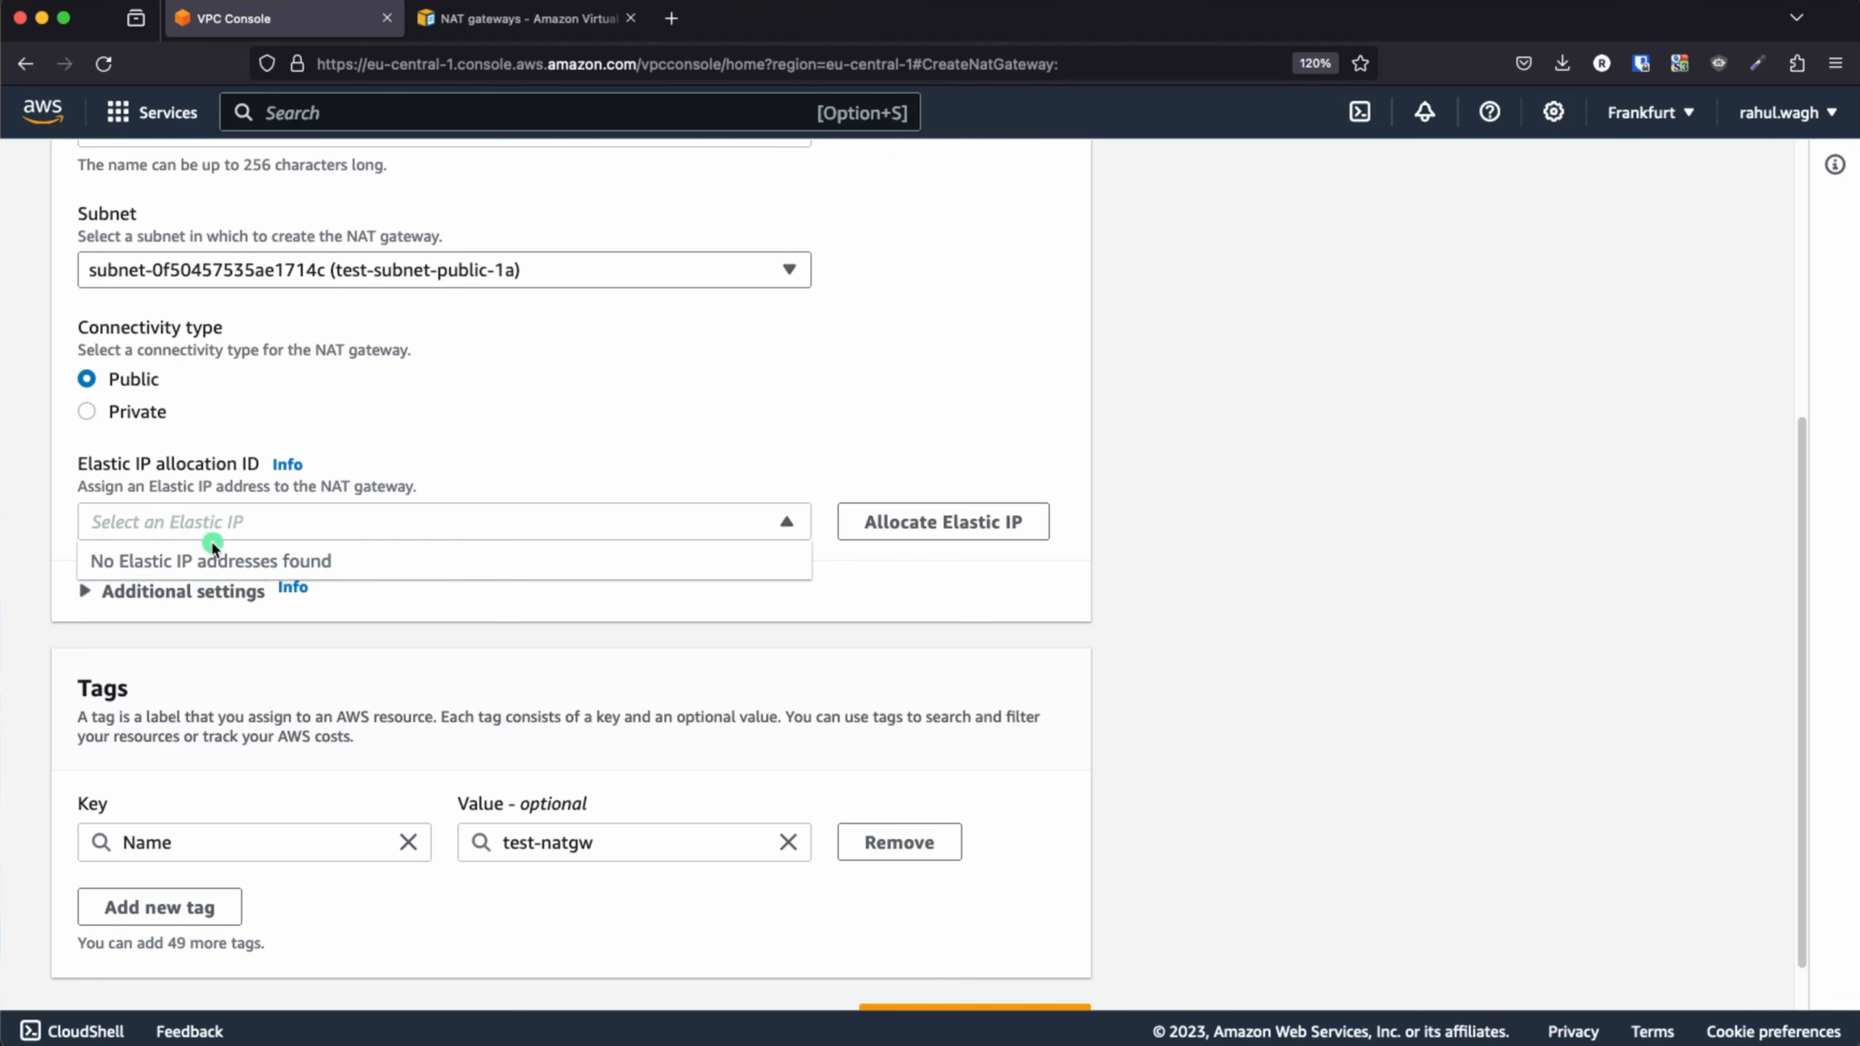
- Allocate a new Elastic IP for the test-natgw NAT gateway and review the assigned address and remaining settings
click(542, 454)
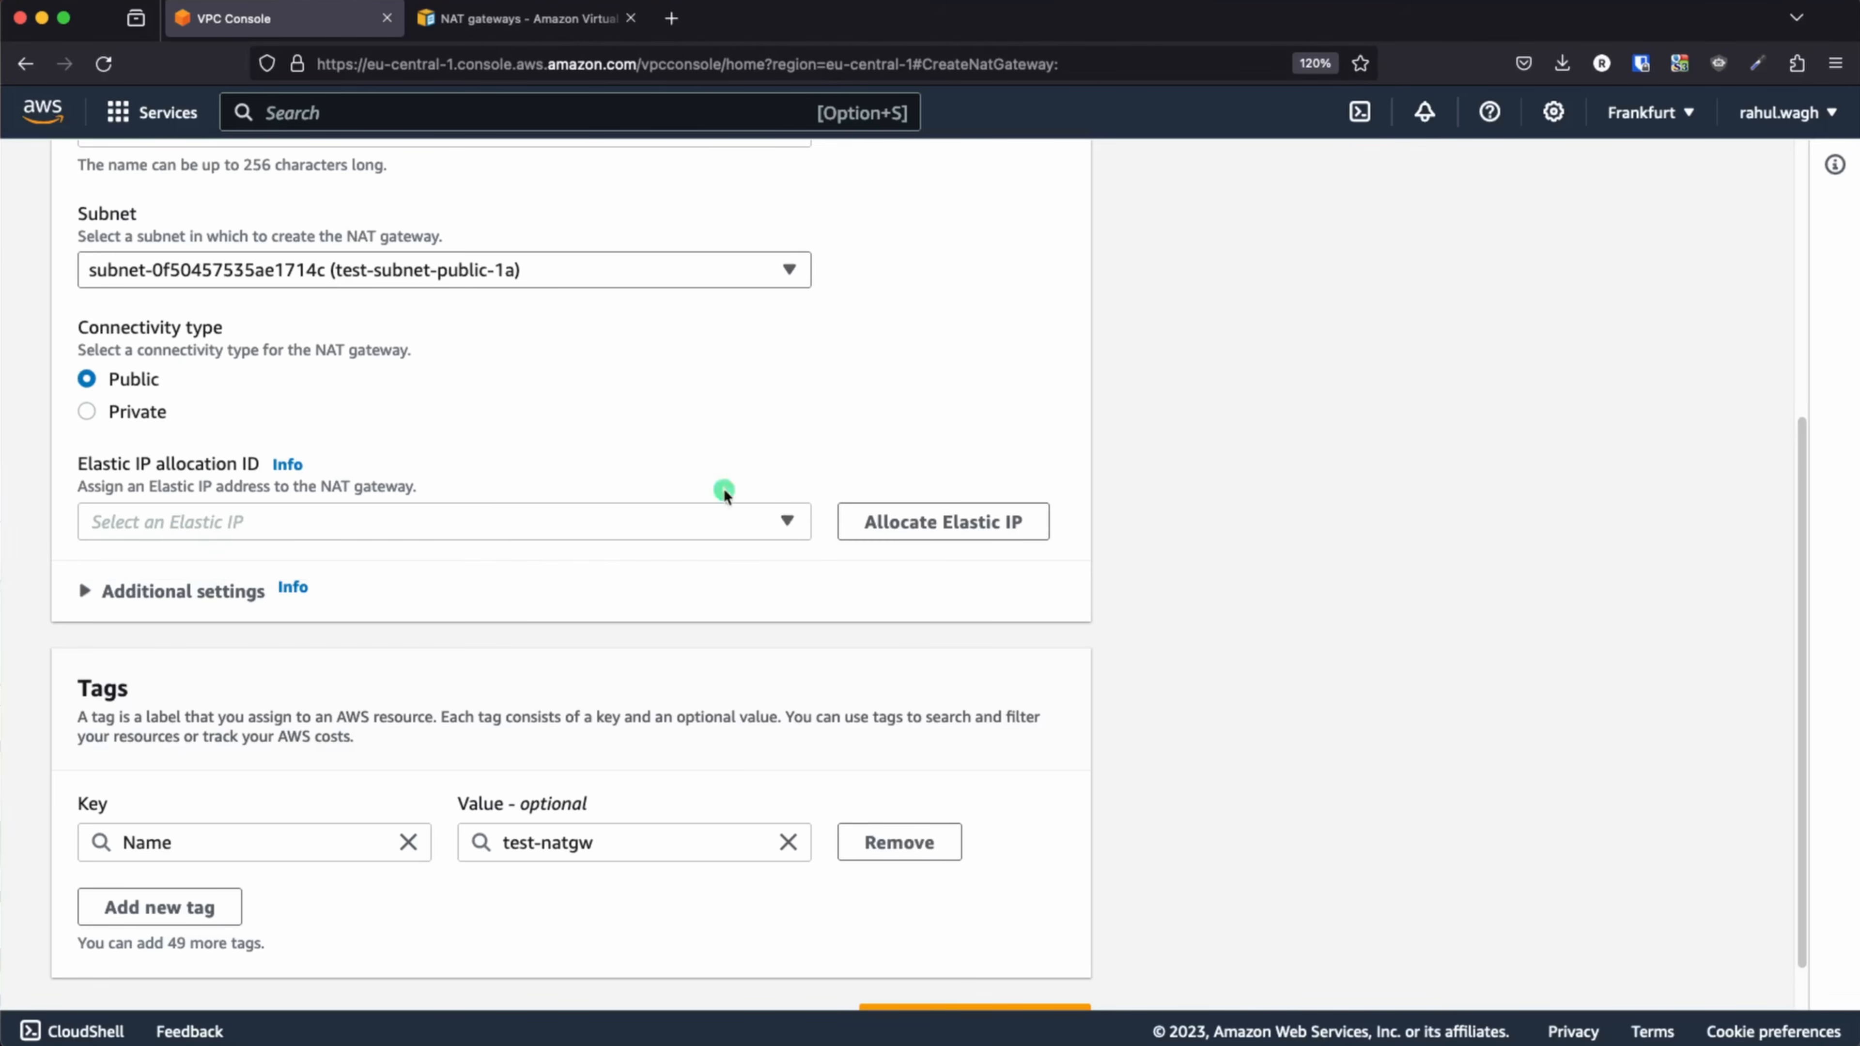
click(920, 525)
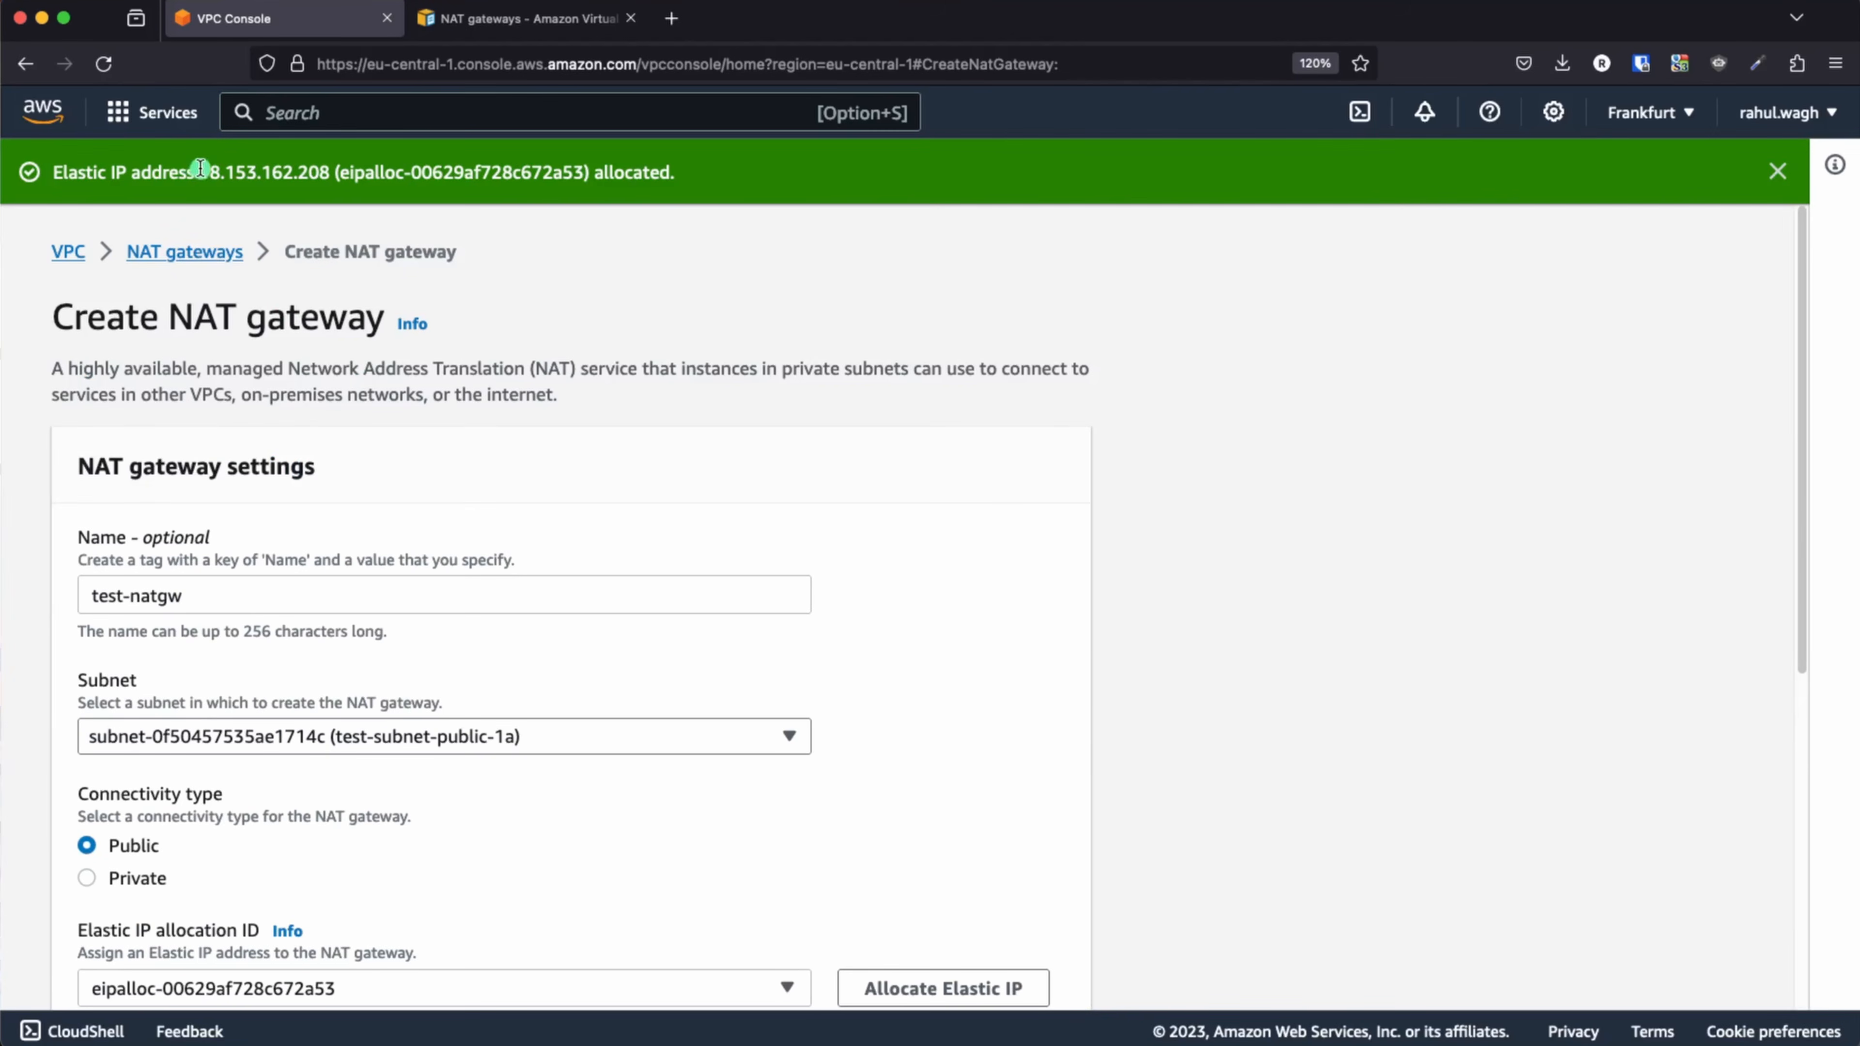
drag(200, 167, 348, 167)
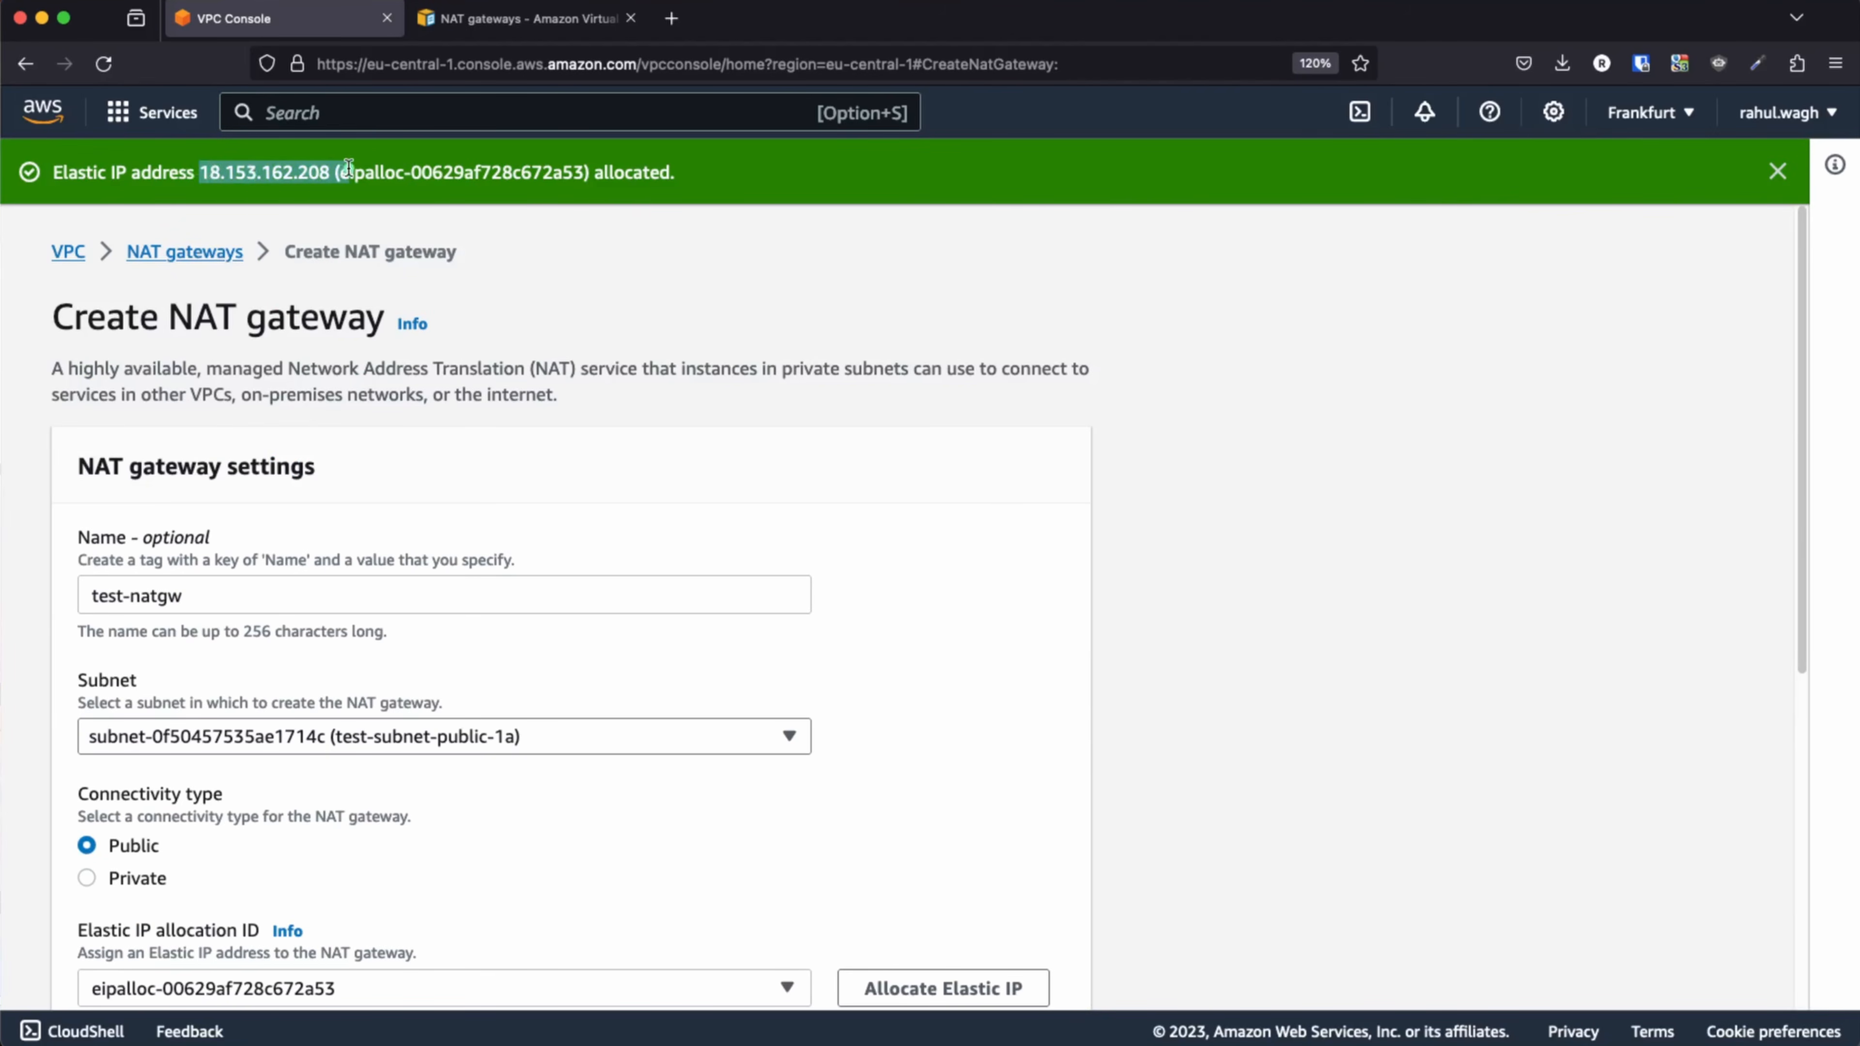
scroll(552, 528, down, 5)
click(598, 394)
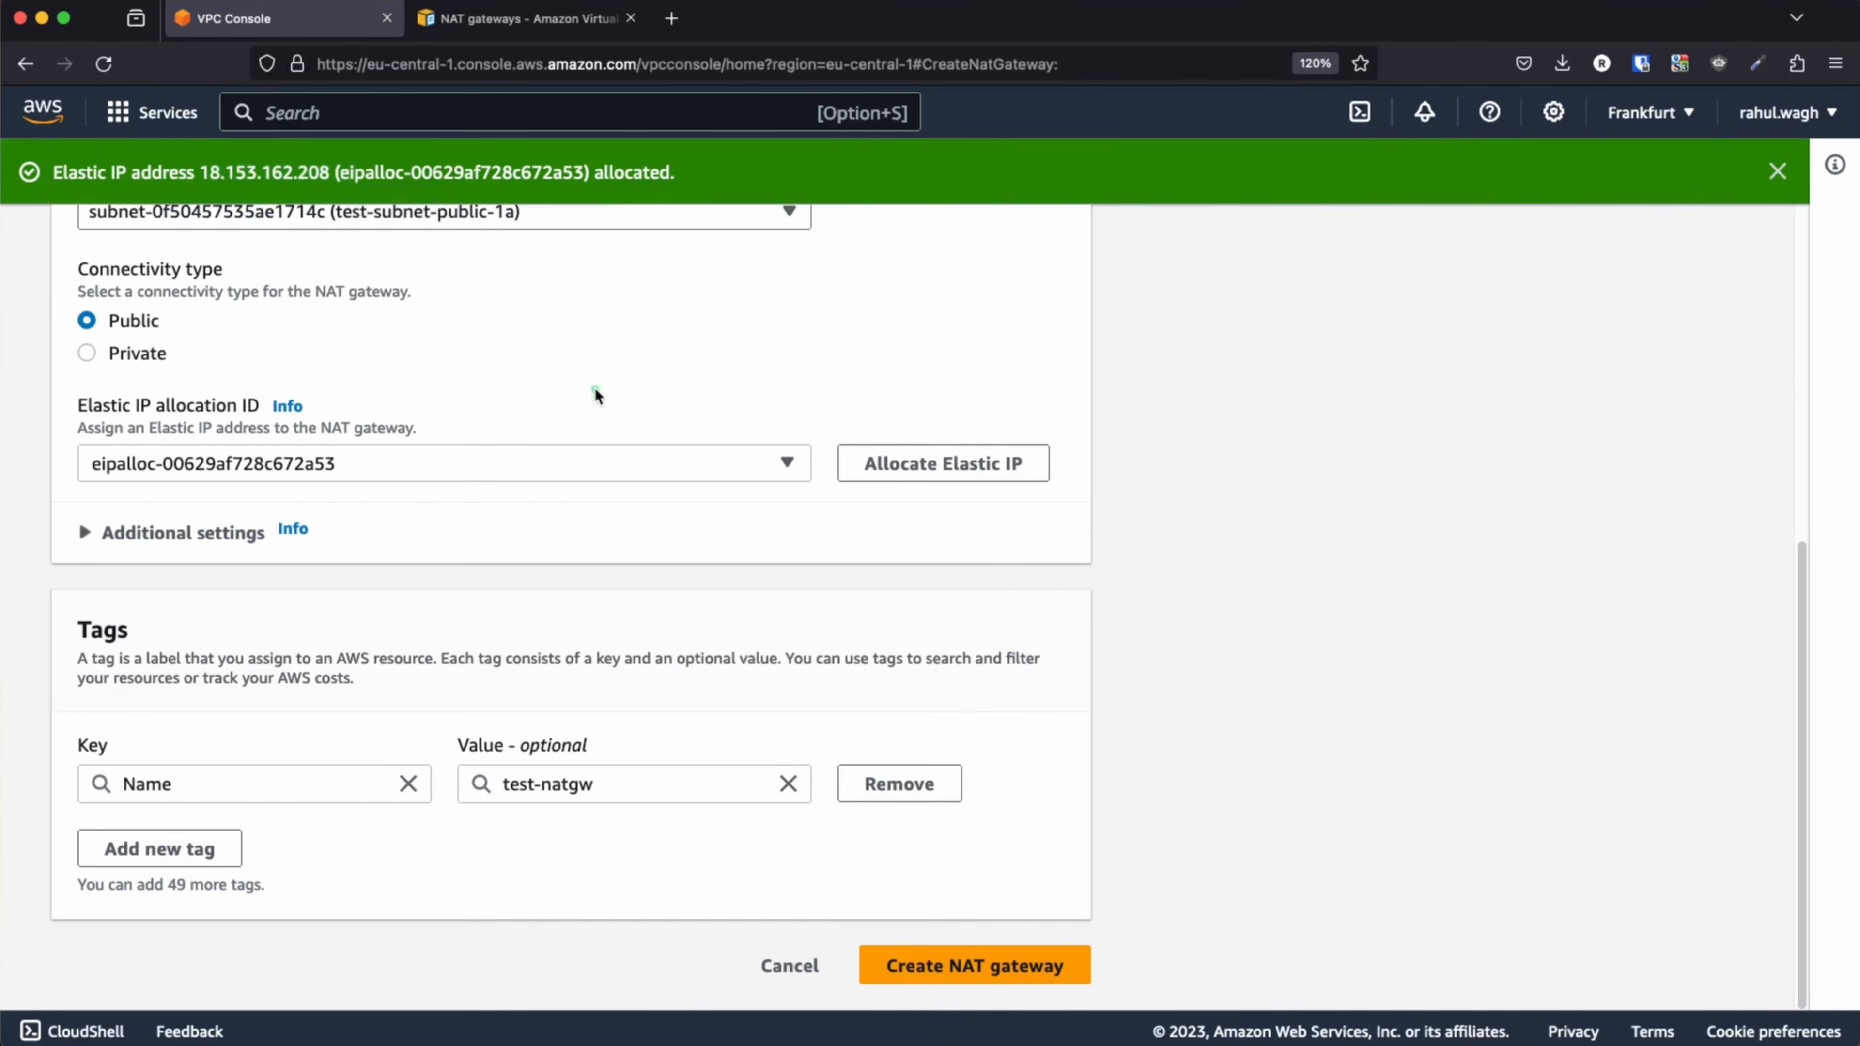
- Keep the newly allocated Elastic IP assigned and create the test-natgw NAT gateway
scroll(580, 531, up, 2)
click(557, 601)
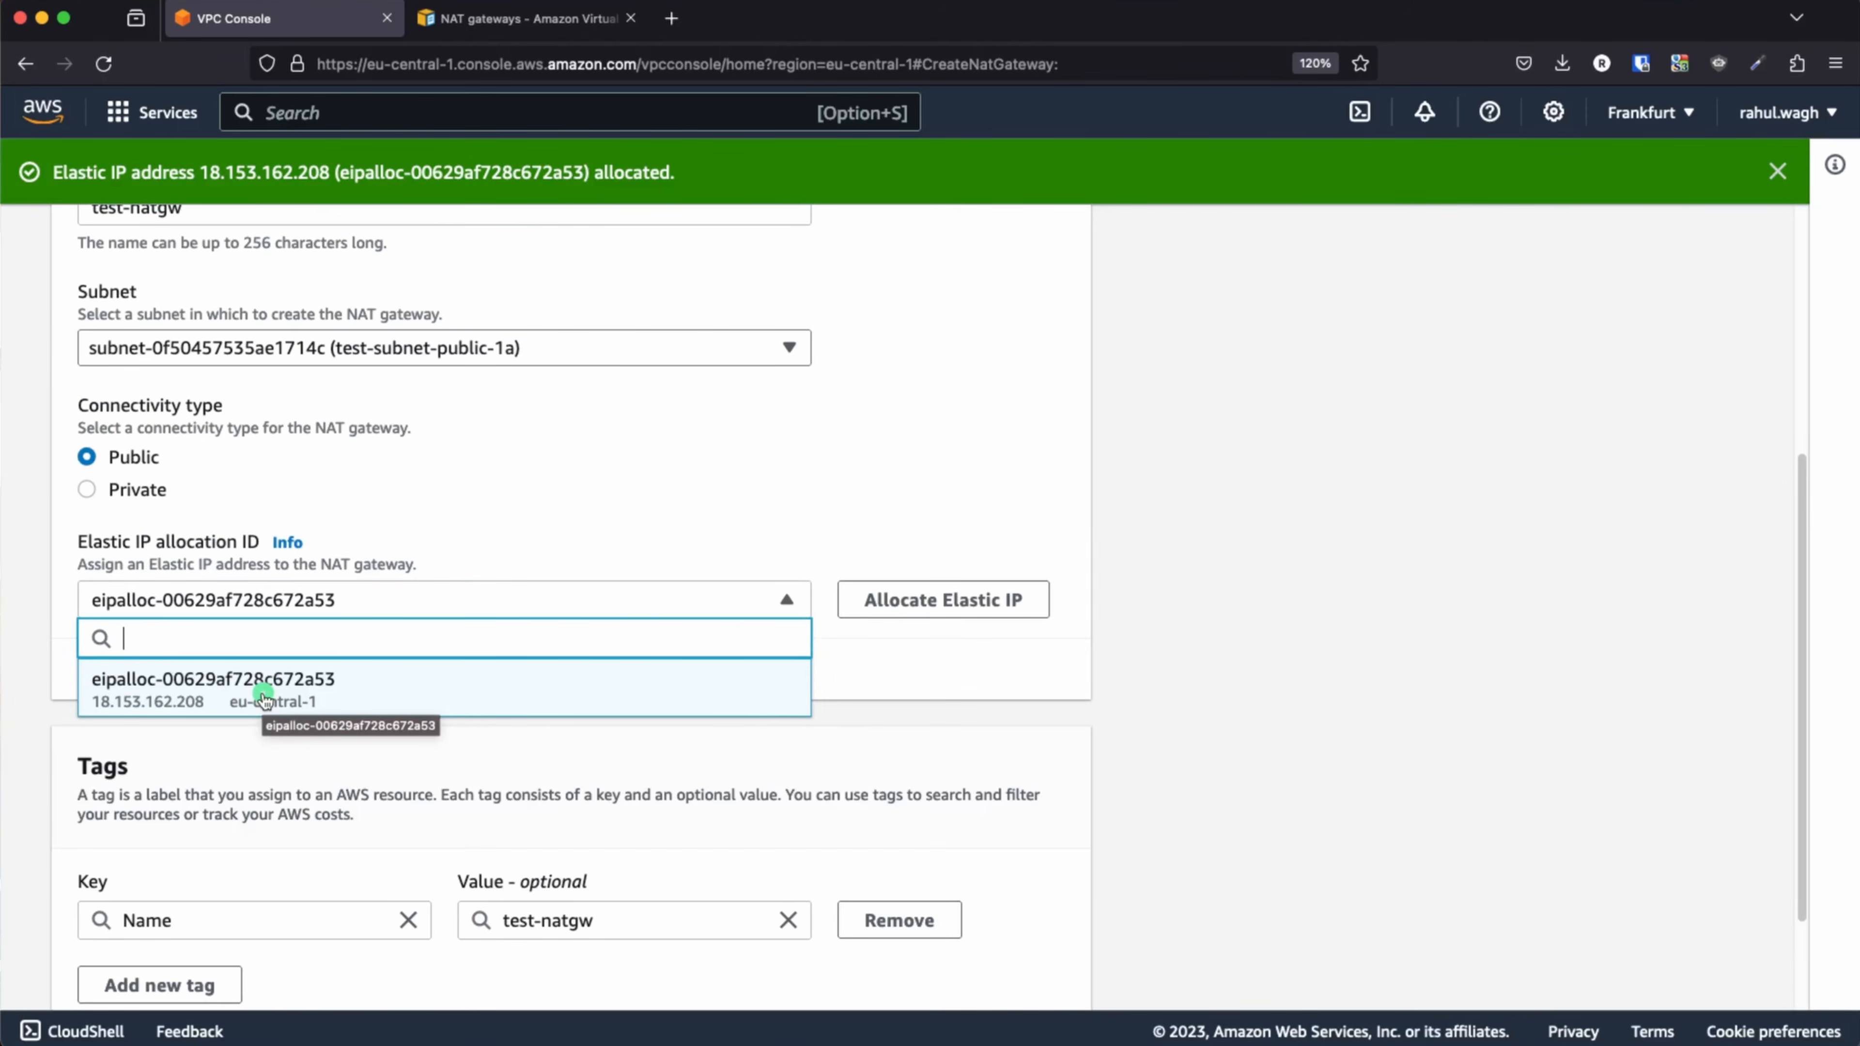
click(264, 697)
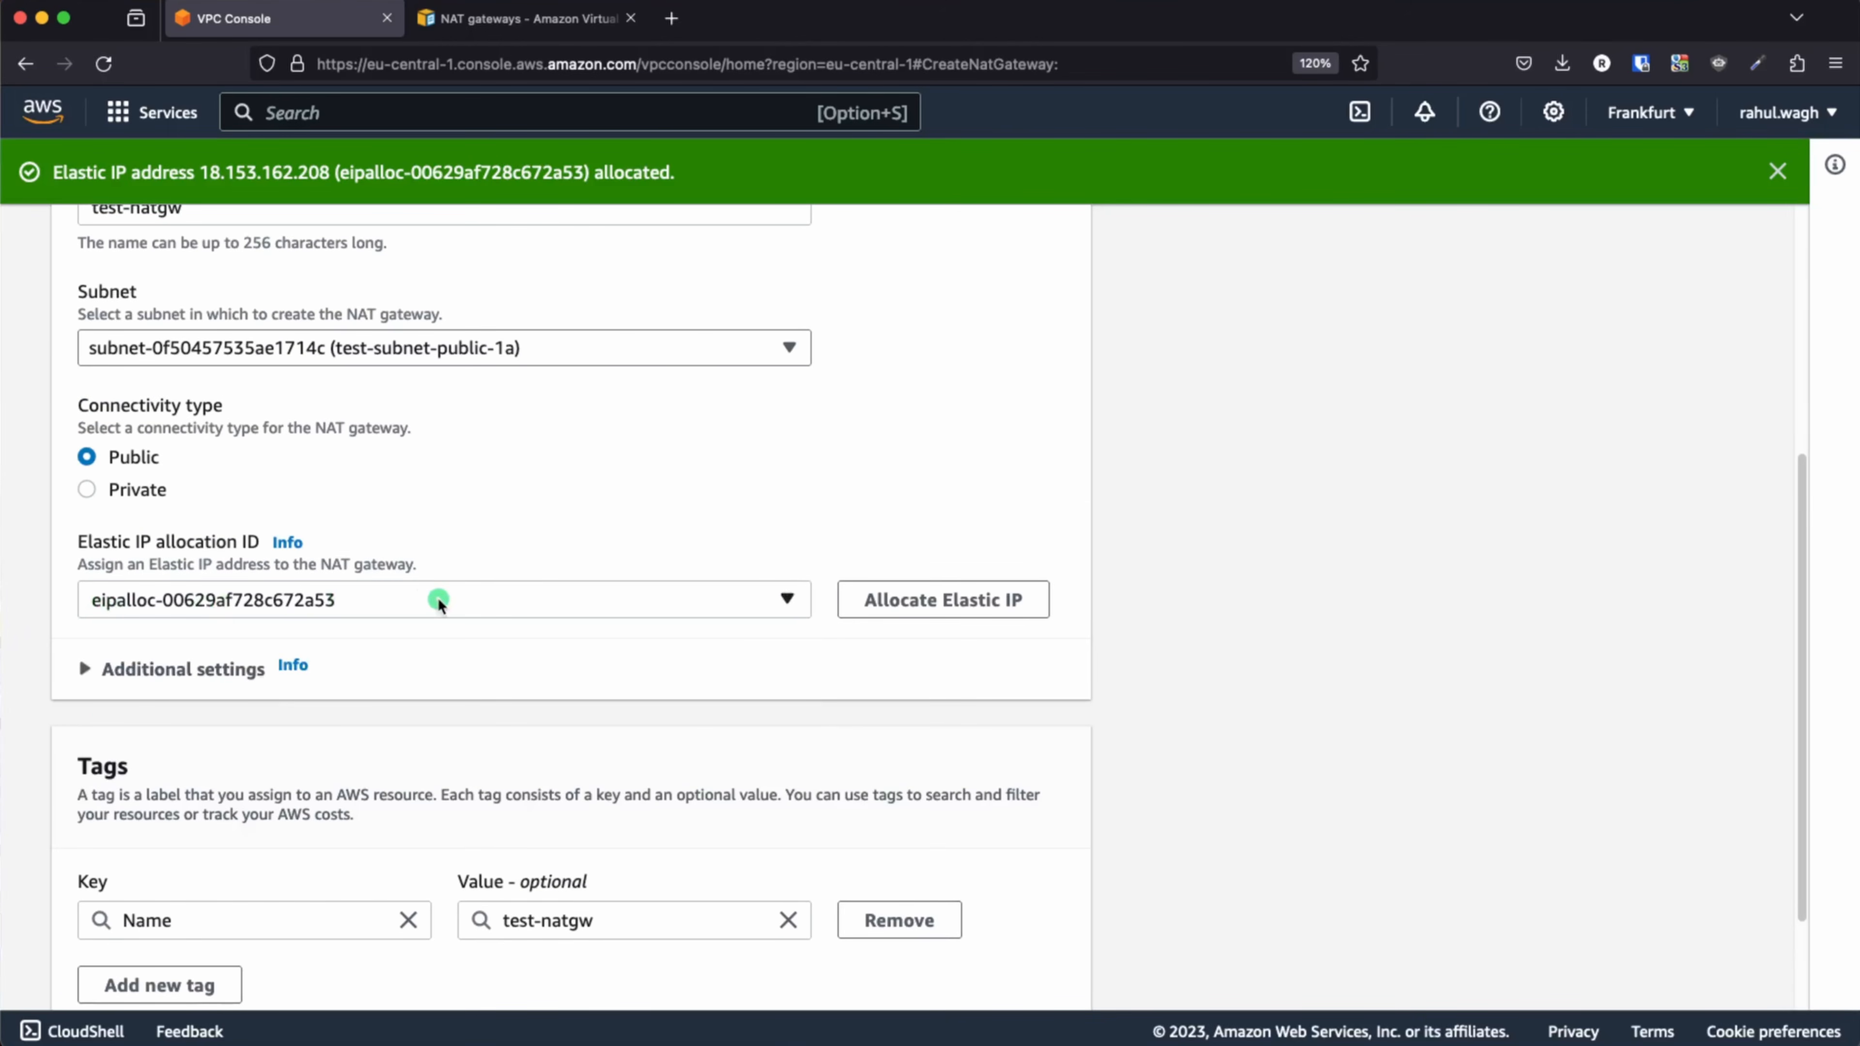
scroll(440, 602, down, 3)
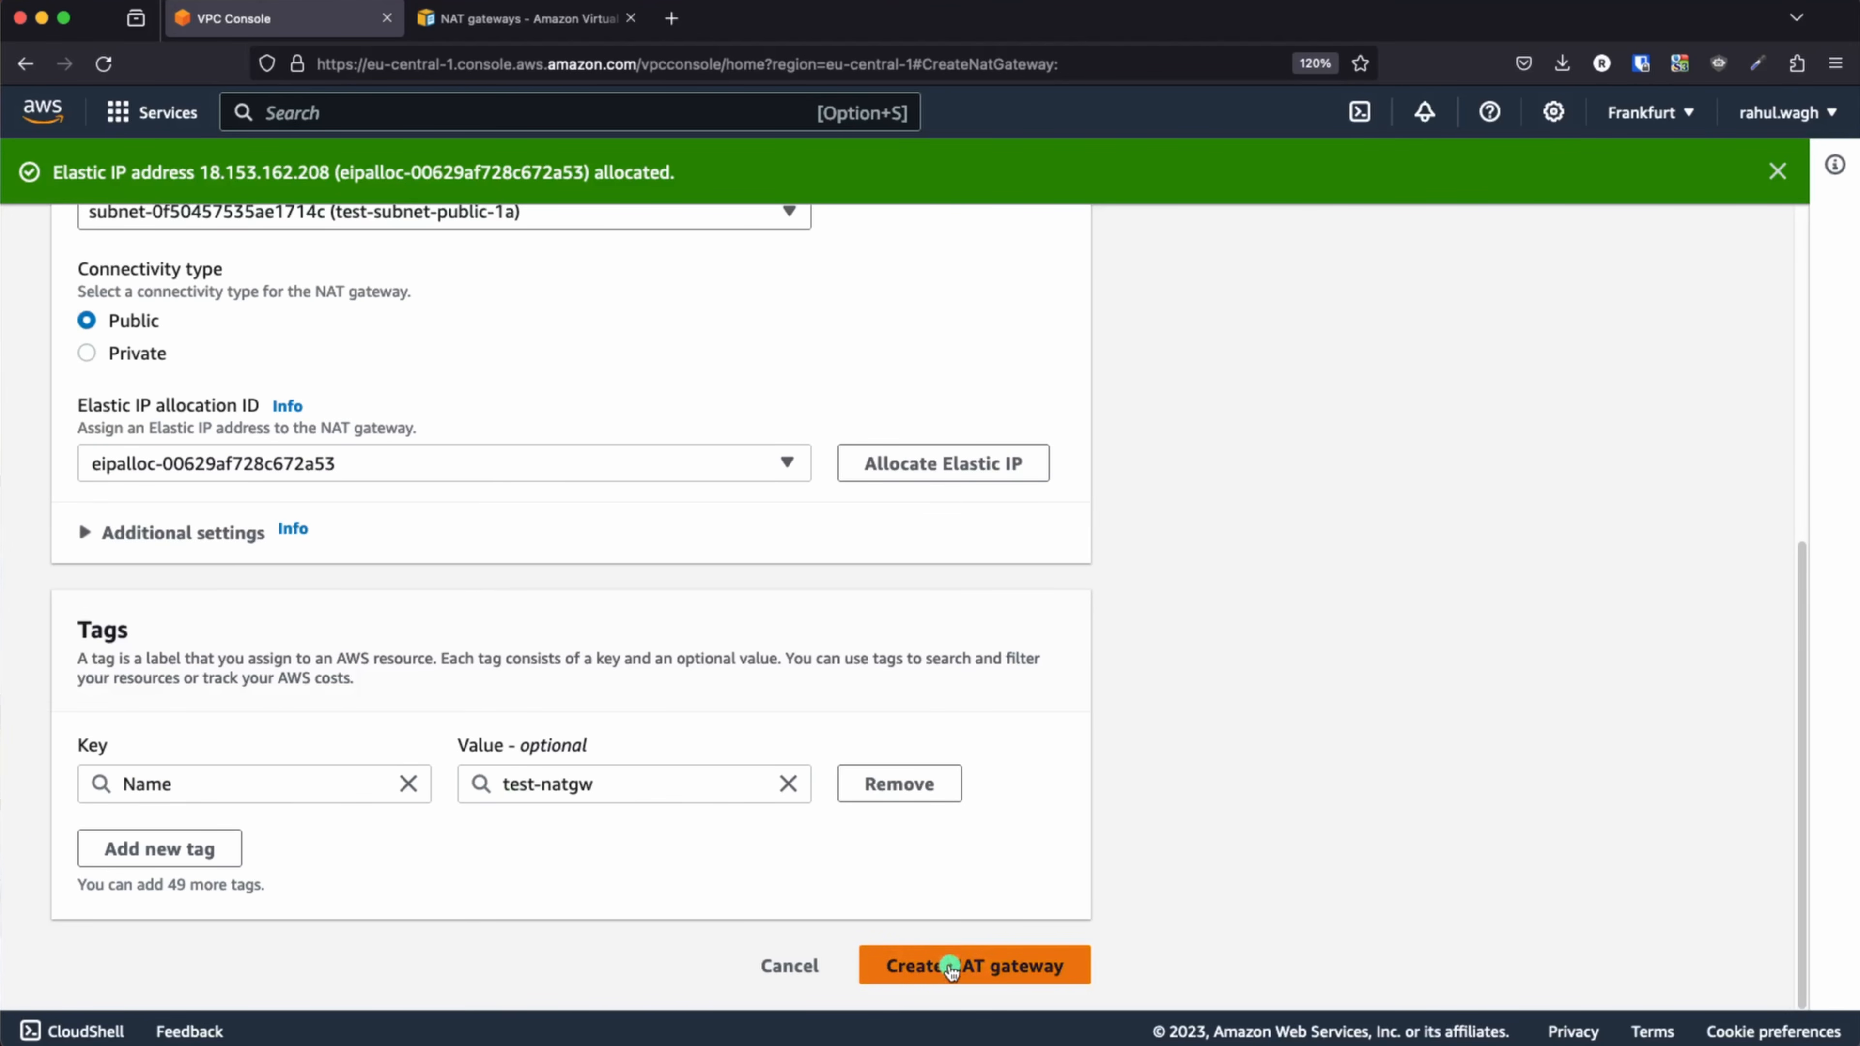
click(950, 968)
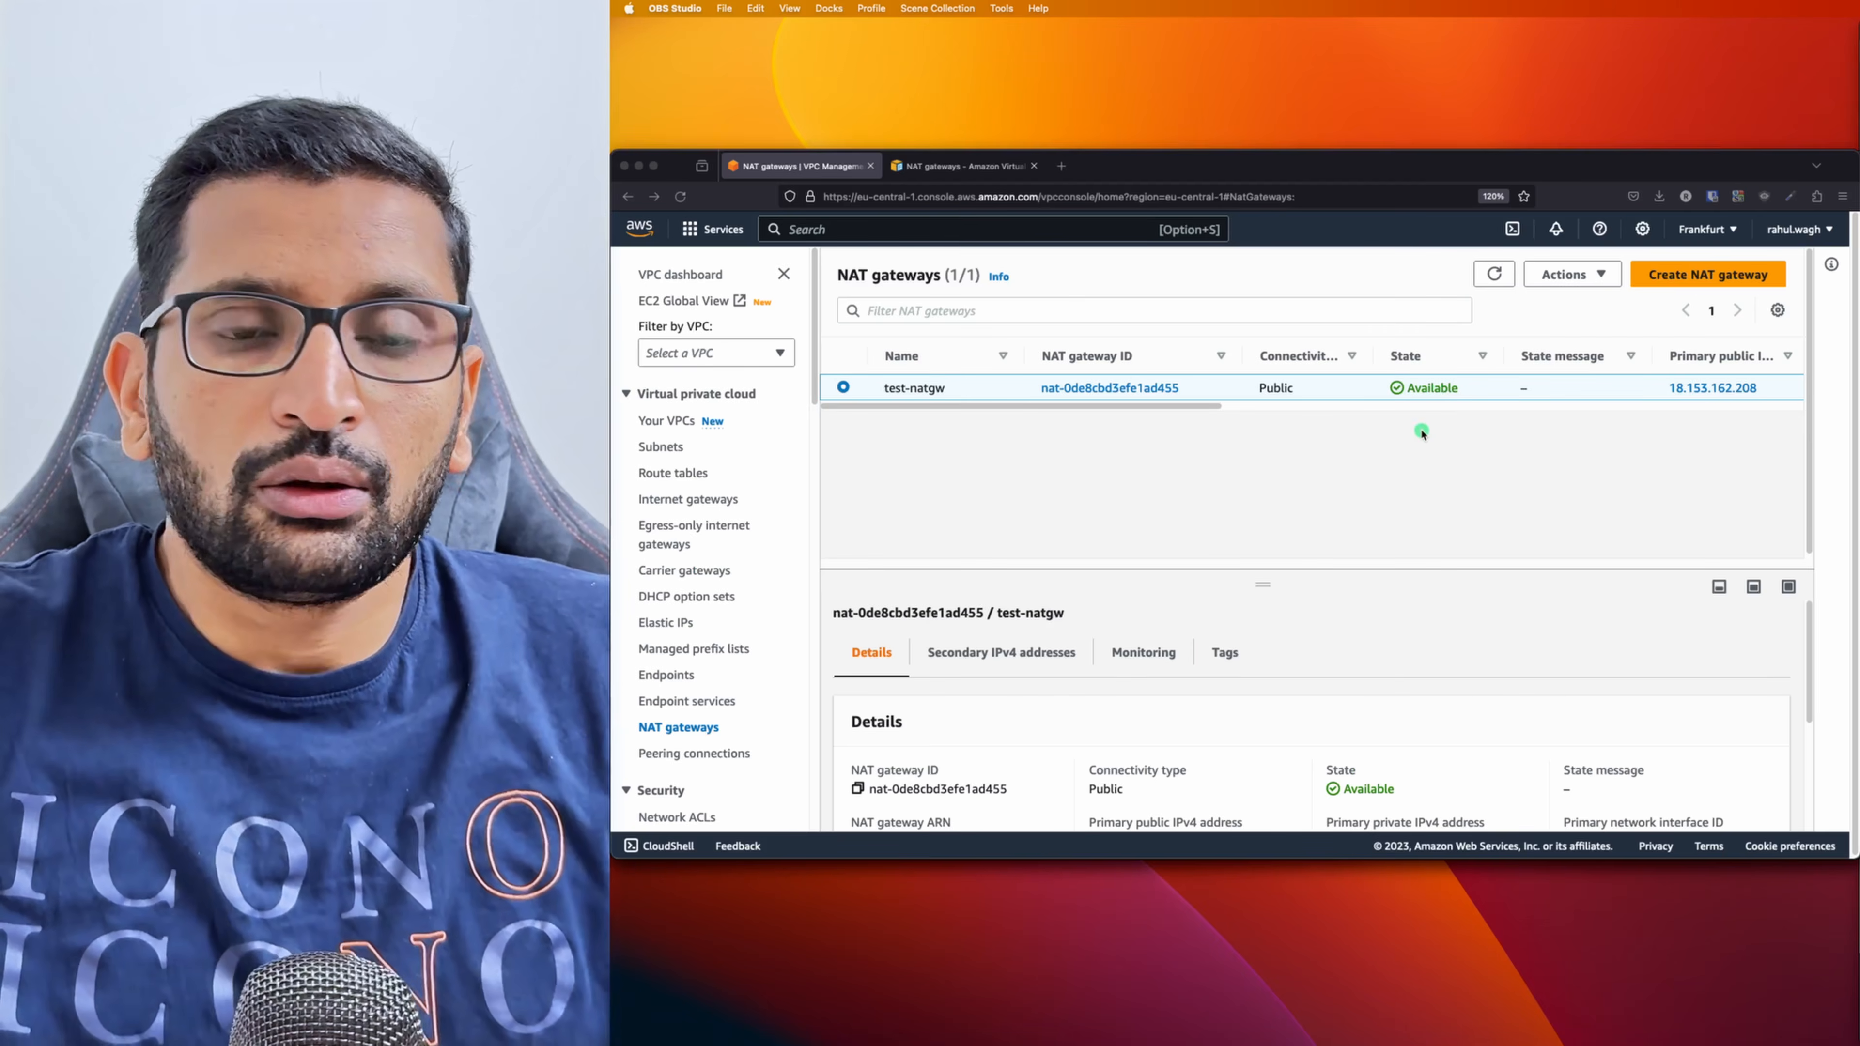
- Switch to the presentation and examine the private subnet's route table in the NAT Gateway diagram
key(super+Tab)
key(super+Tab)
key(super+Tab)
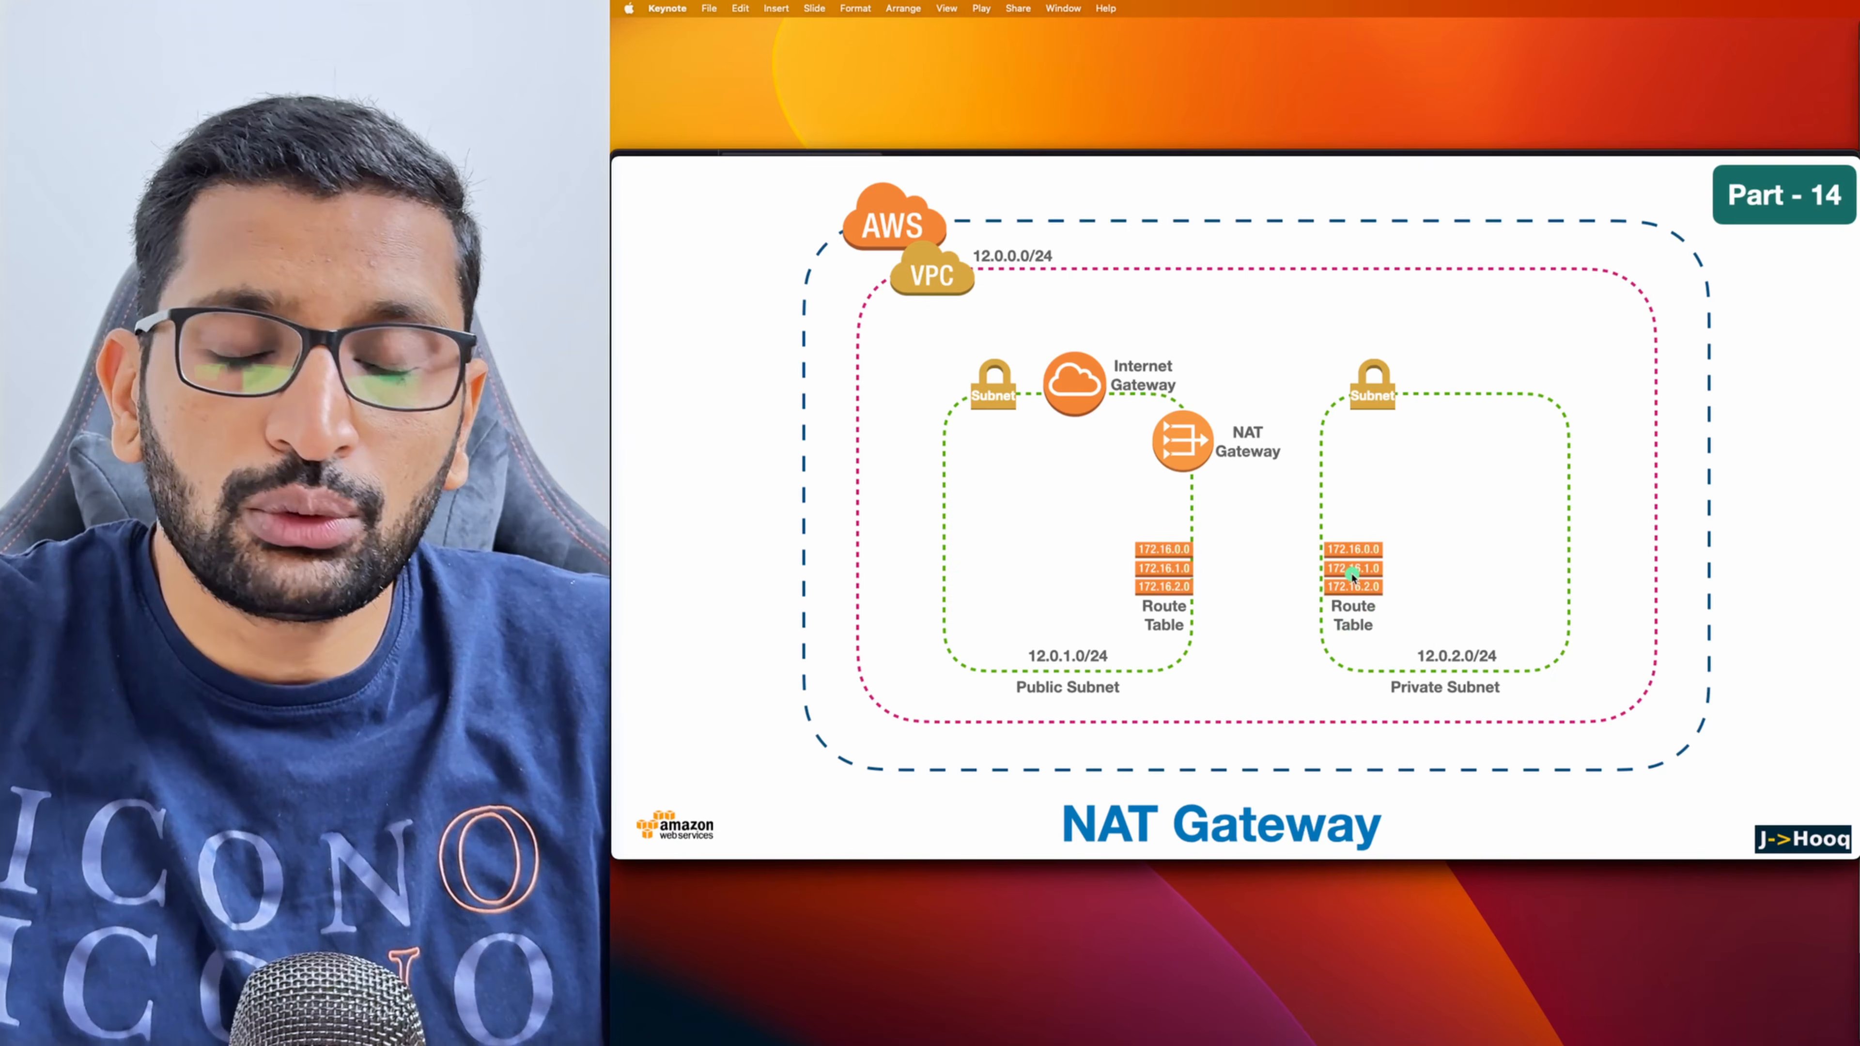
click(1359, 769)
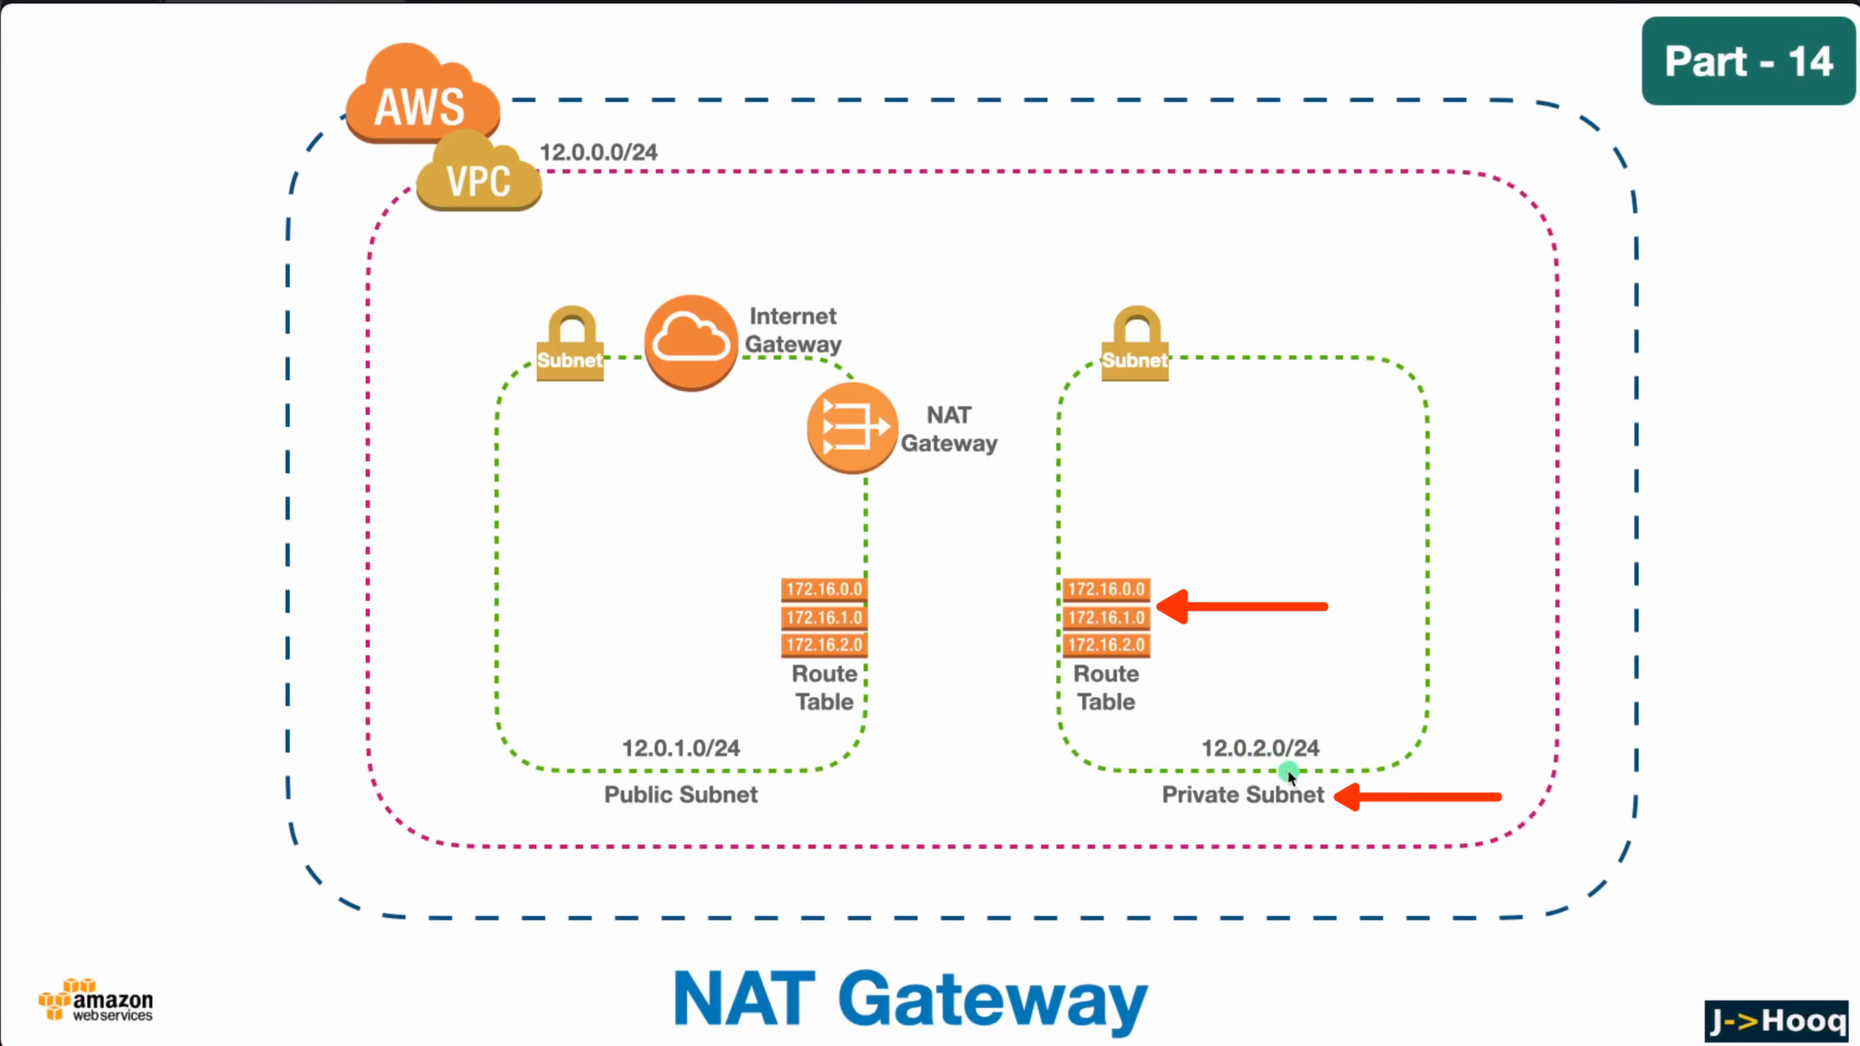
- Switch back to the AWS console, open the test-rt-private route table and review its subnet associations and routes
key(super+Tab)
key(super+Tab)
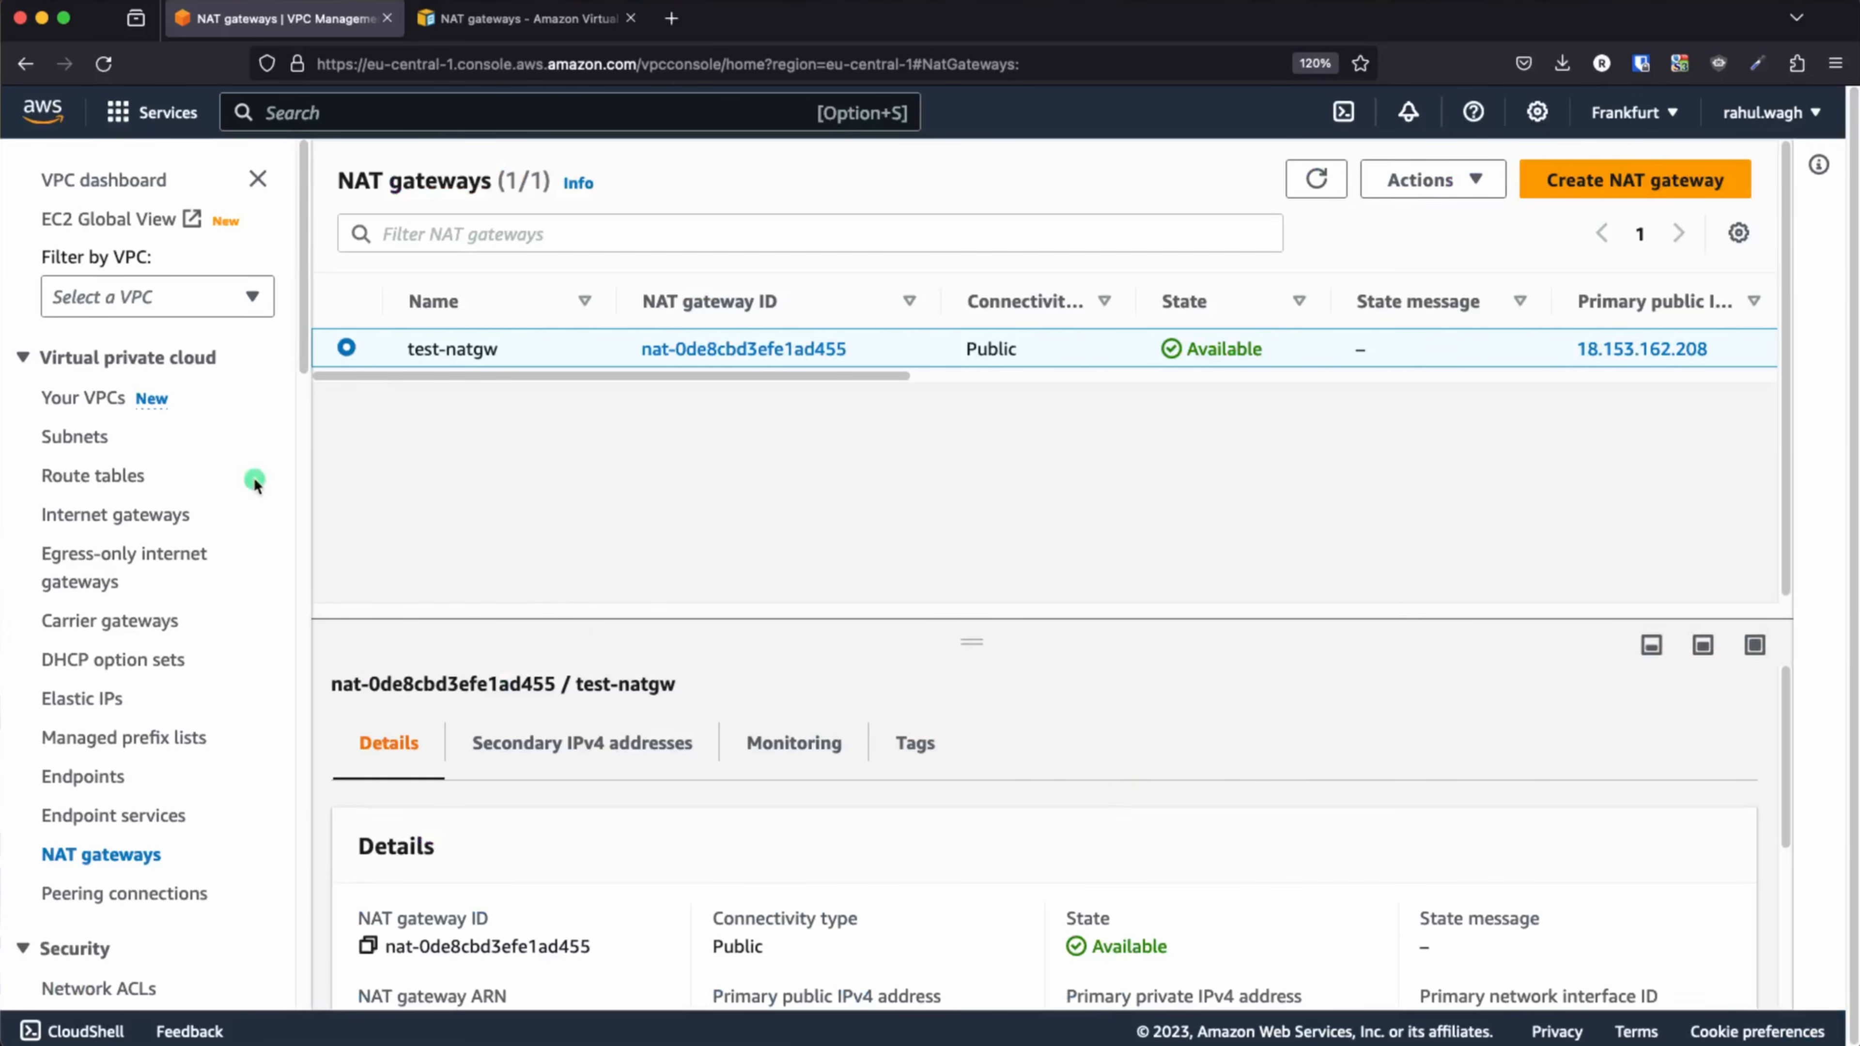
click(79, 476)
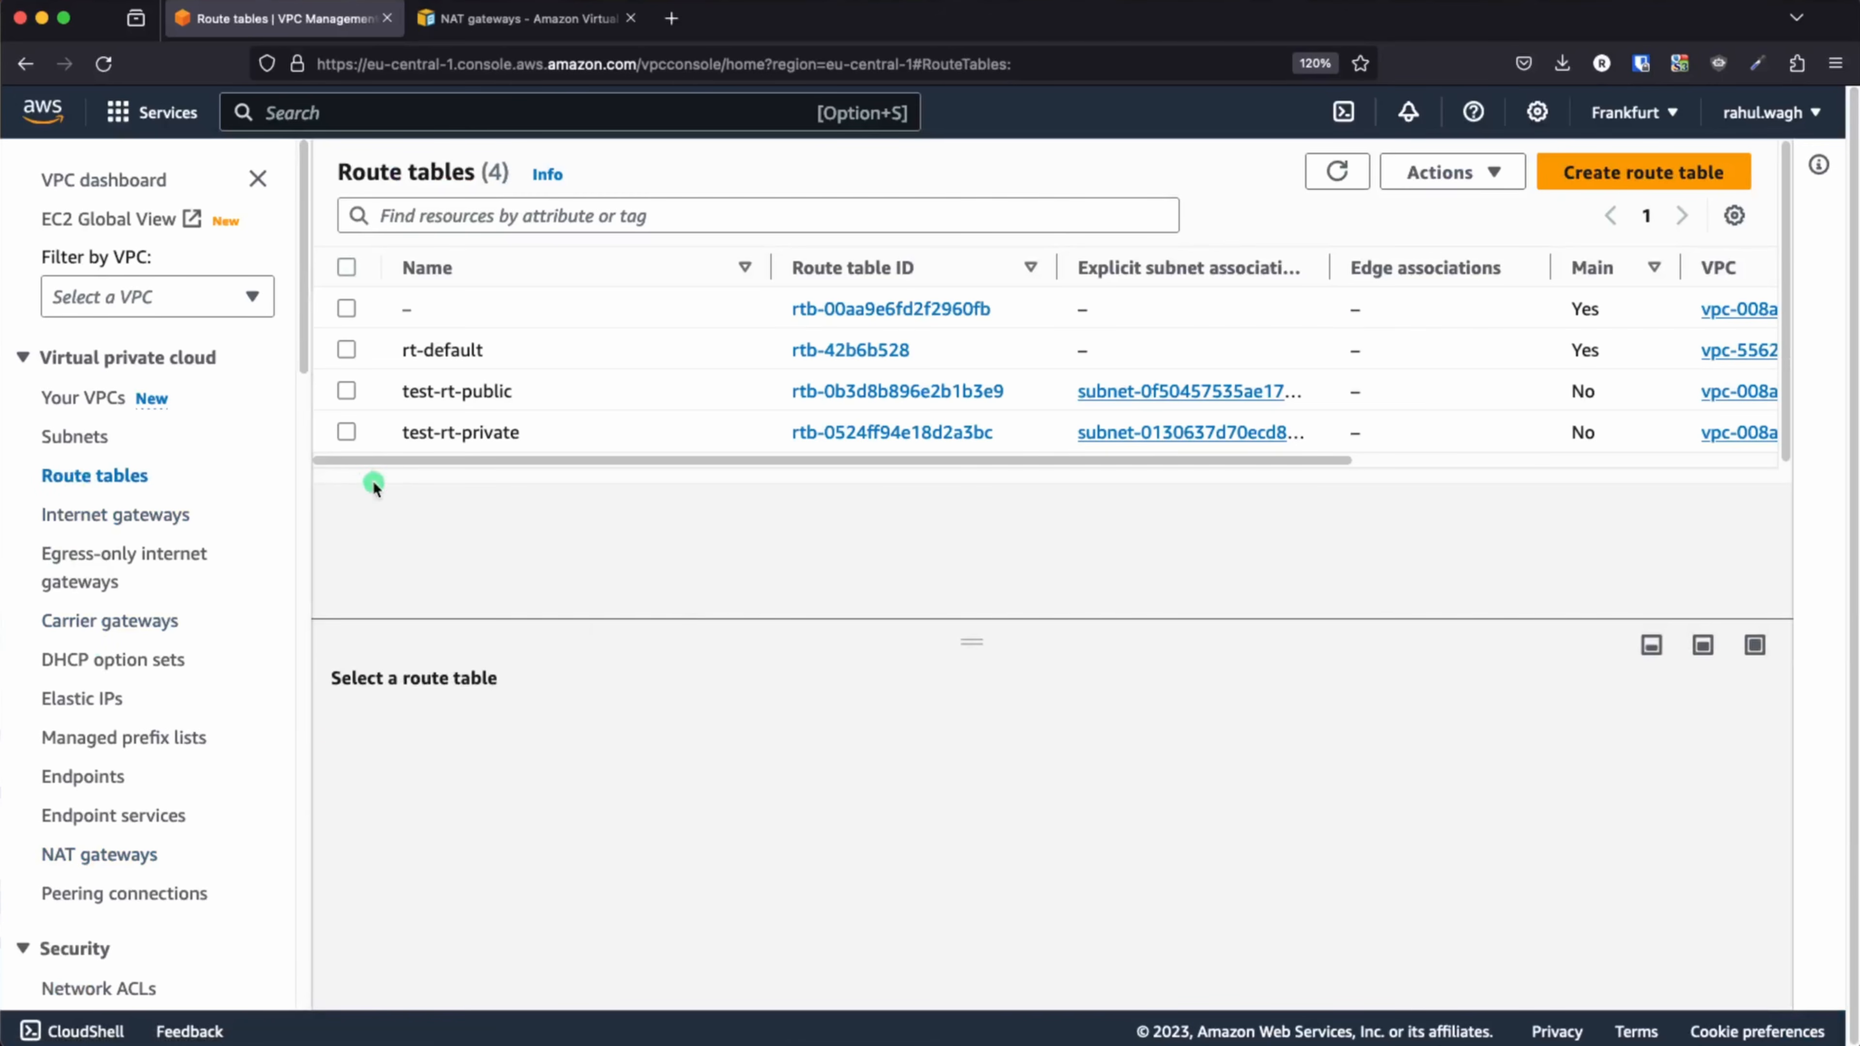
click(871, 433)
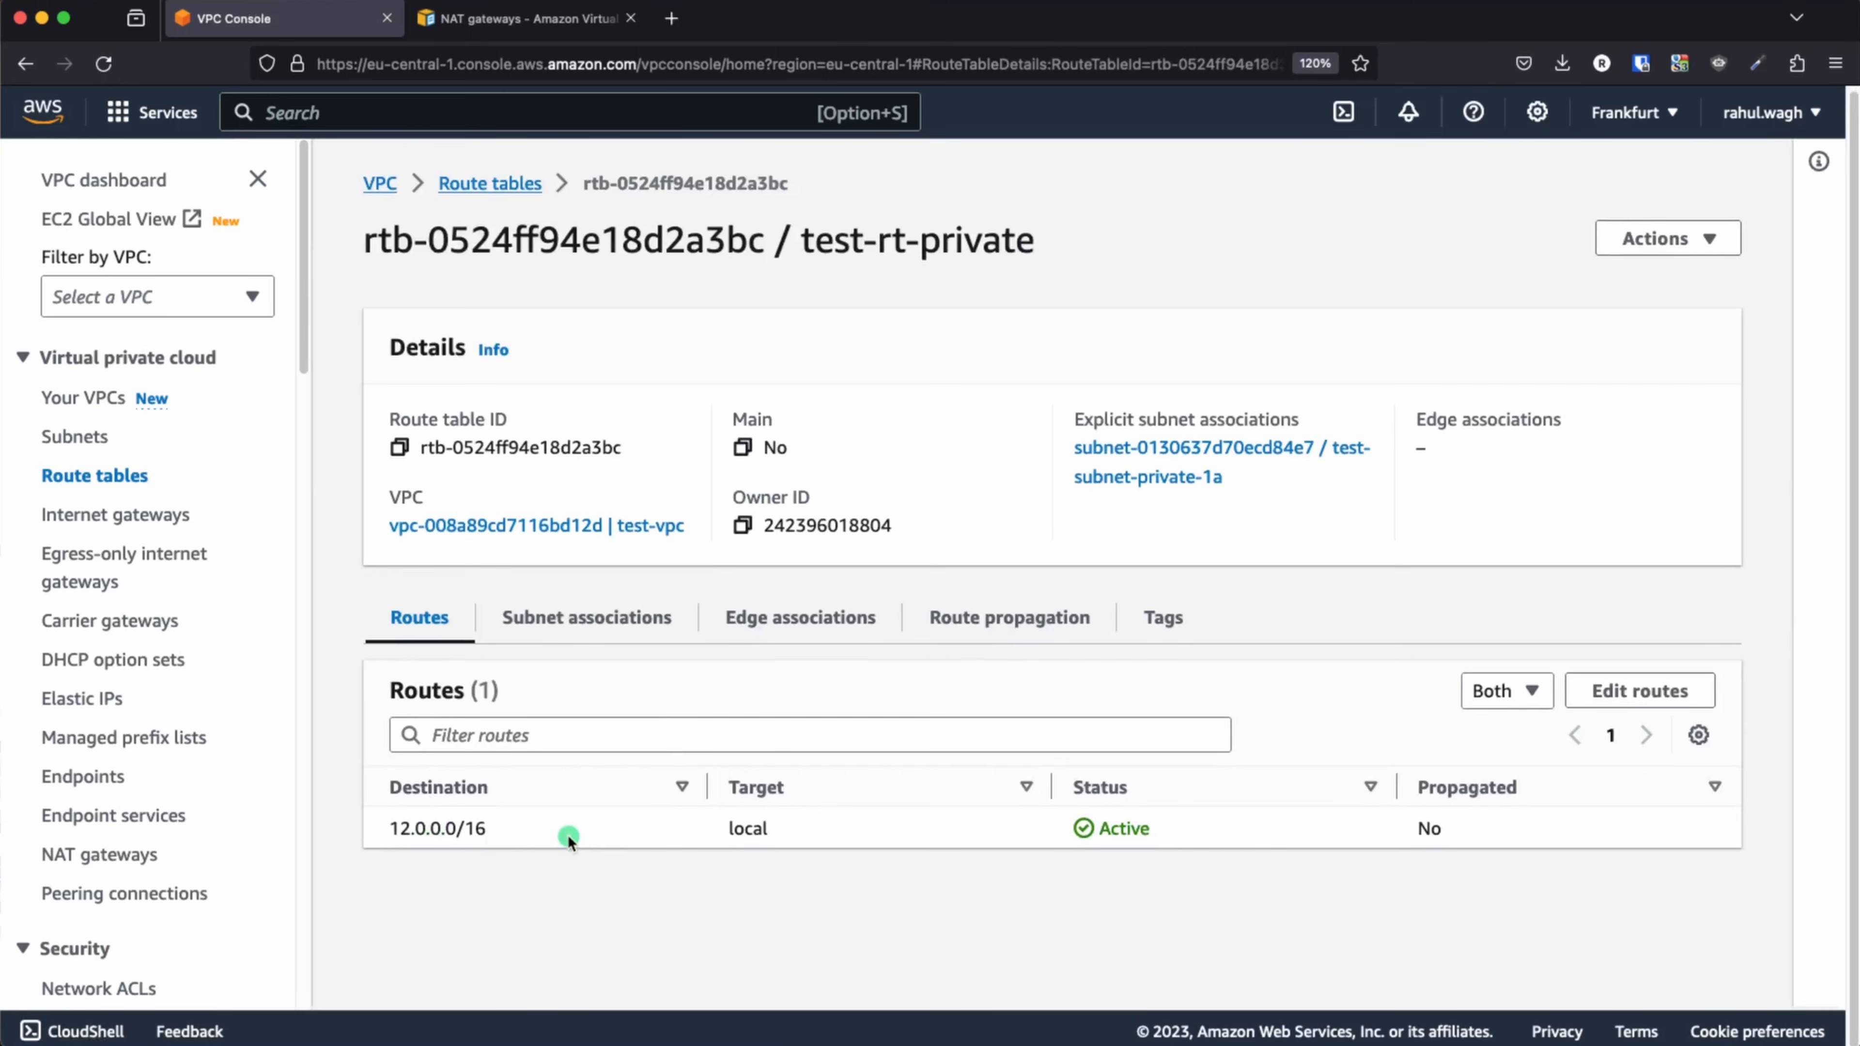
click(573, 632)
scroll(564, 703, down, 2)
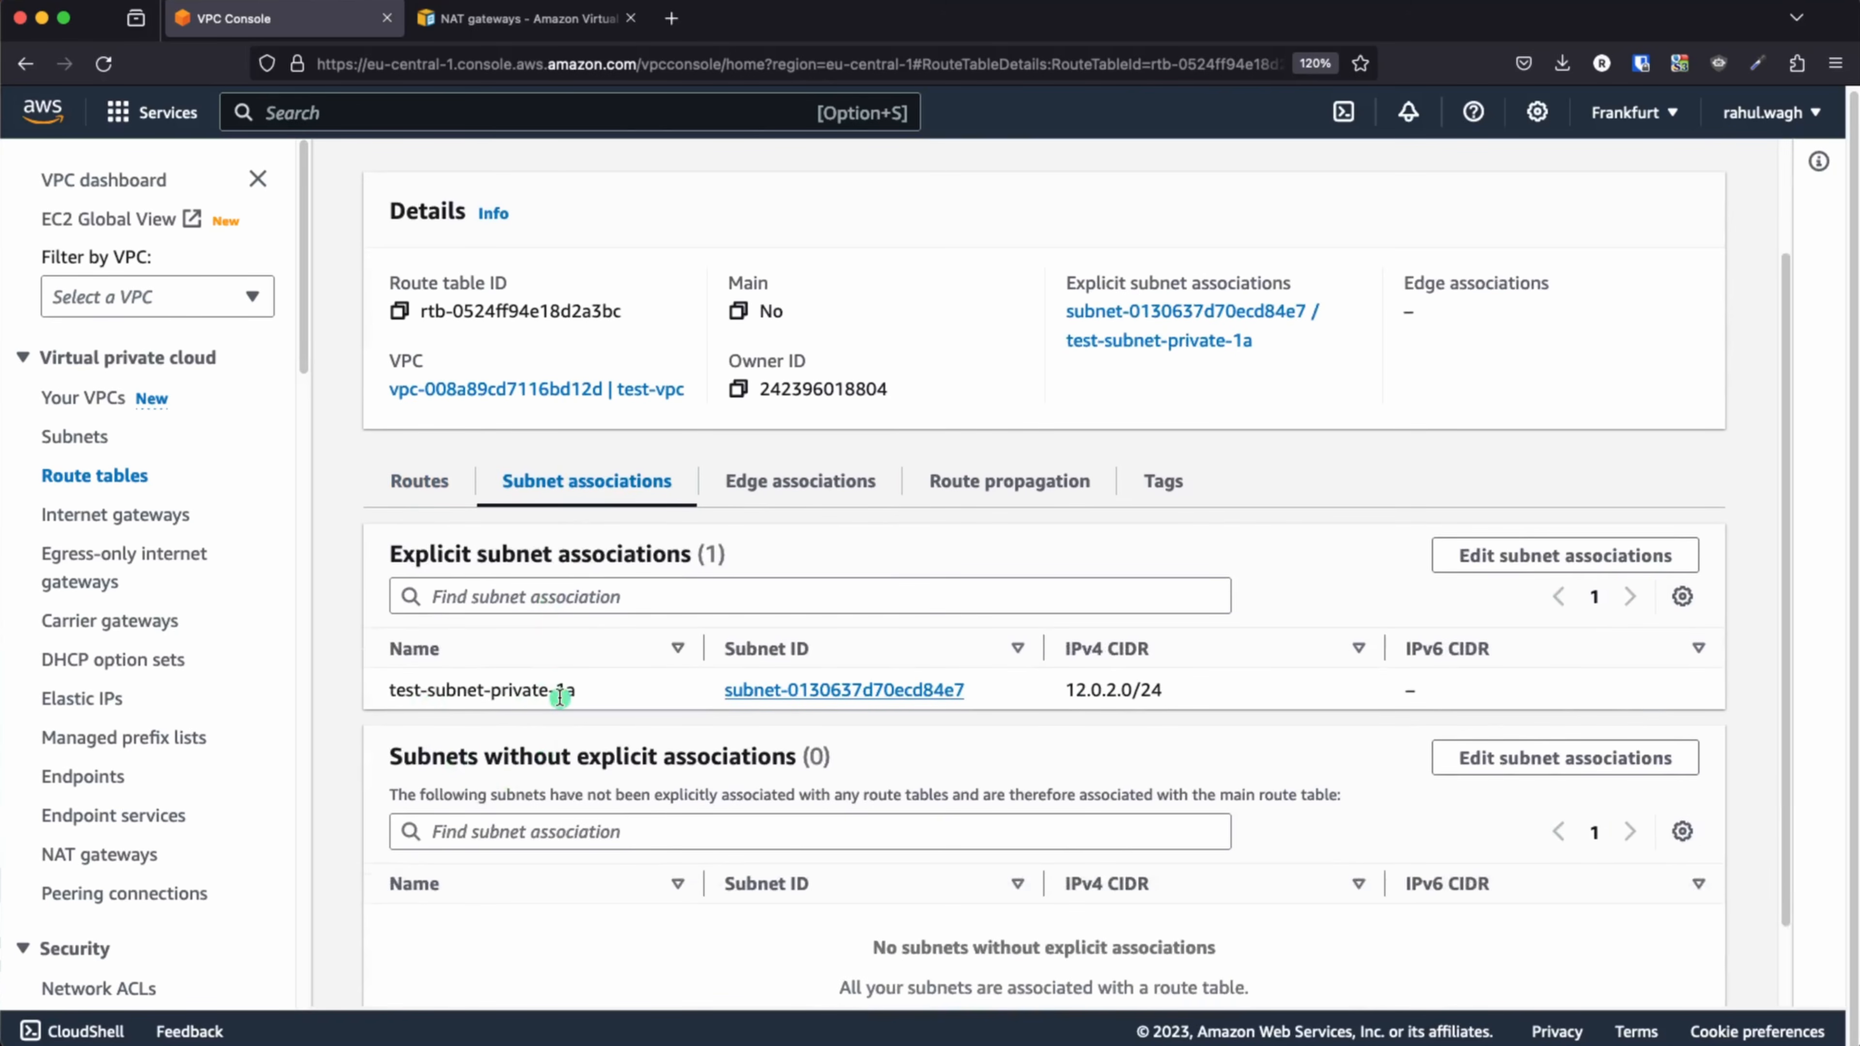
click(428, 485)
- Check how the private subnet relates to the NAT gateway in the presentation, and return to test-rt-private in the AWS console
key(super)
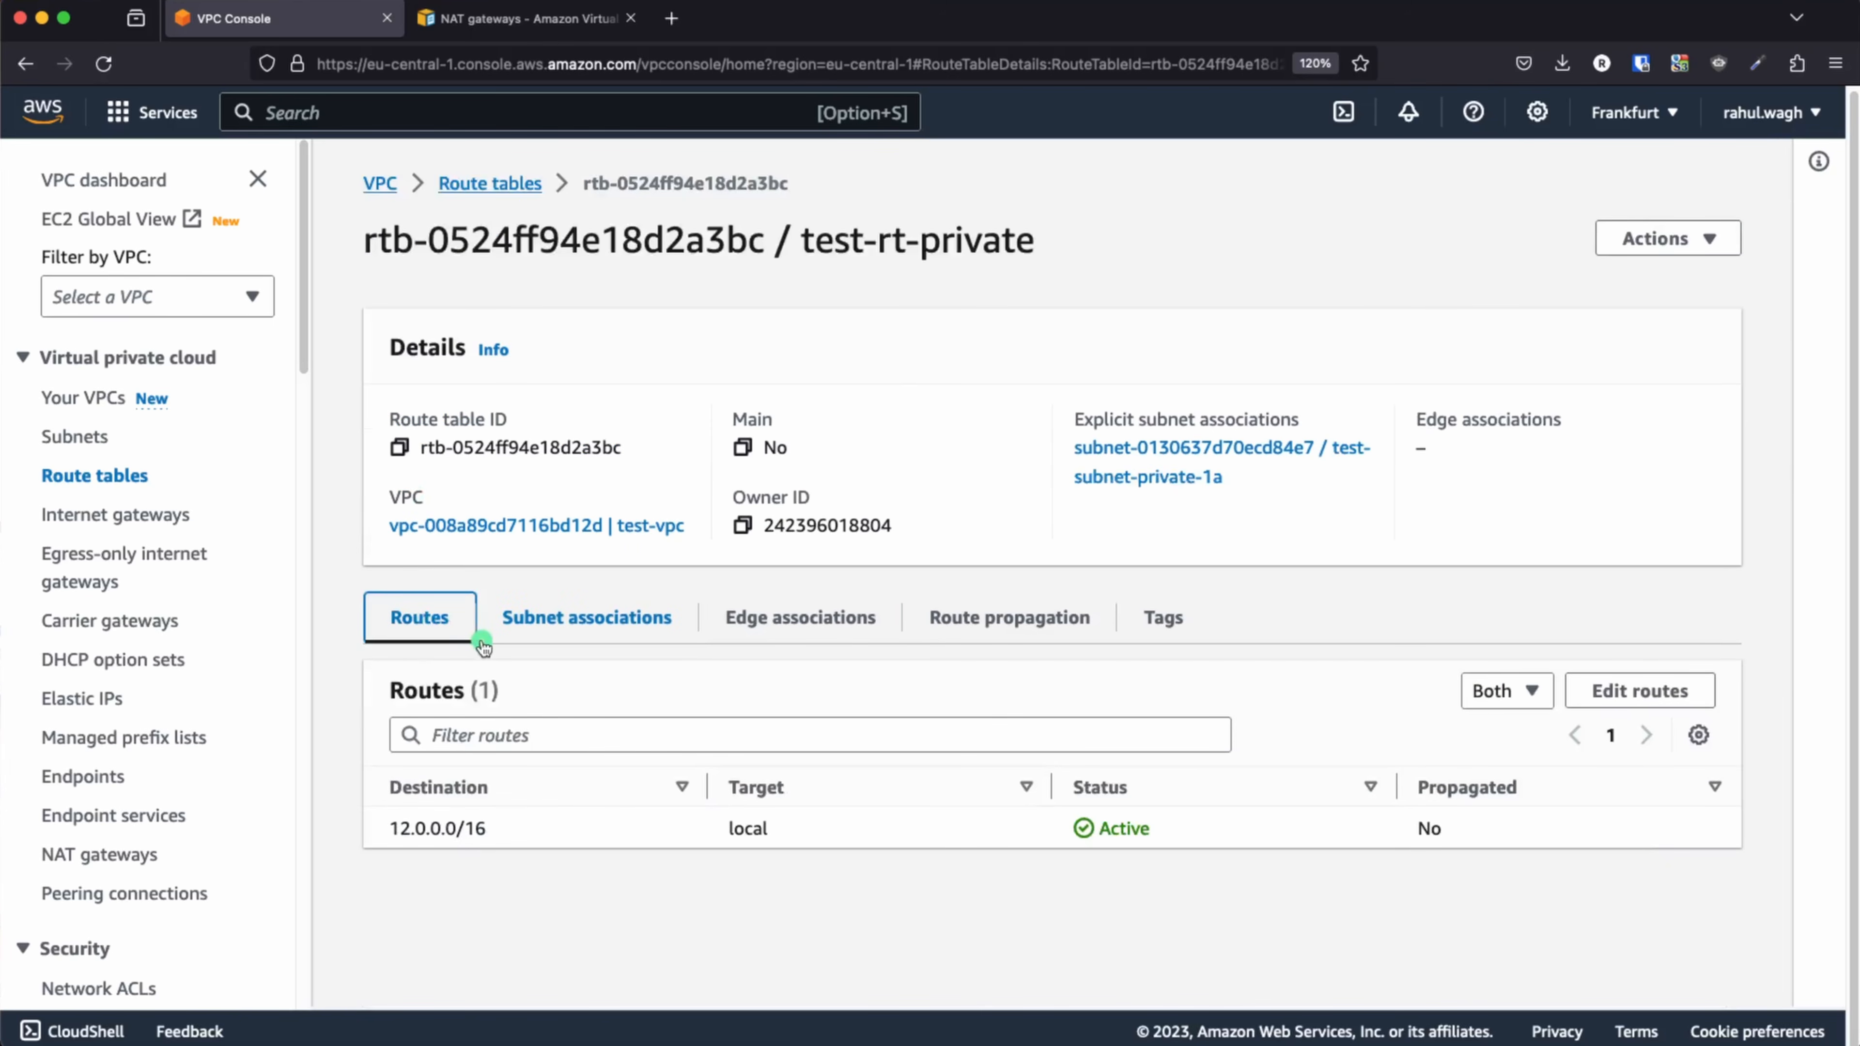
key(super+Tab)
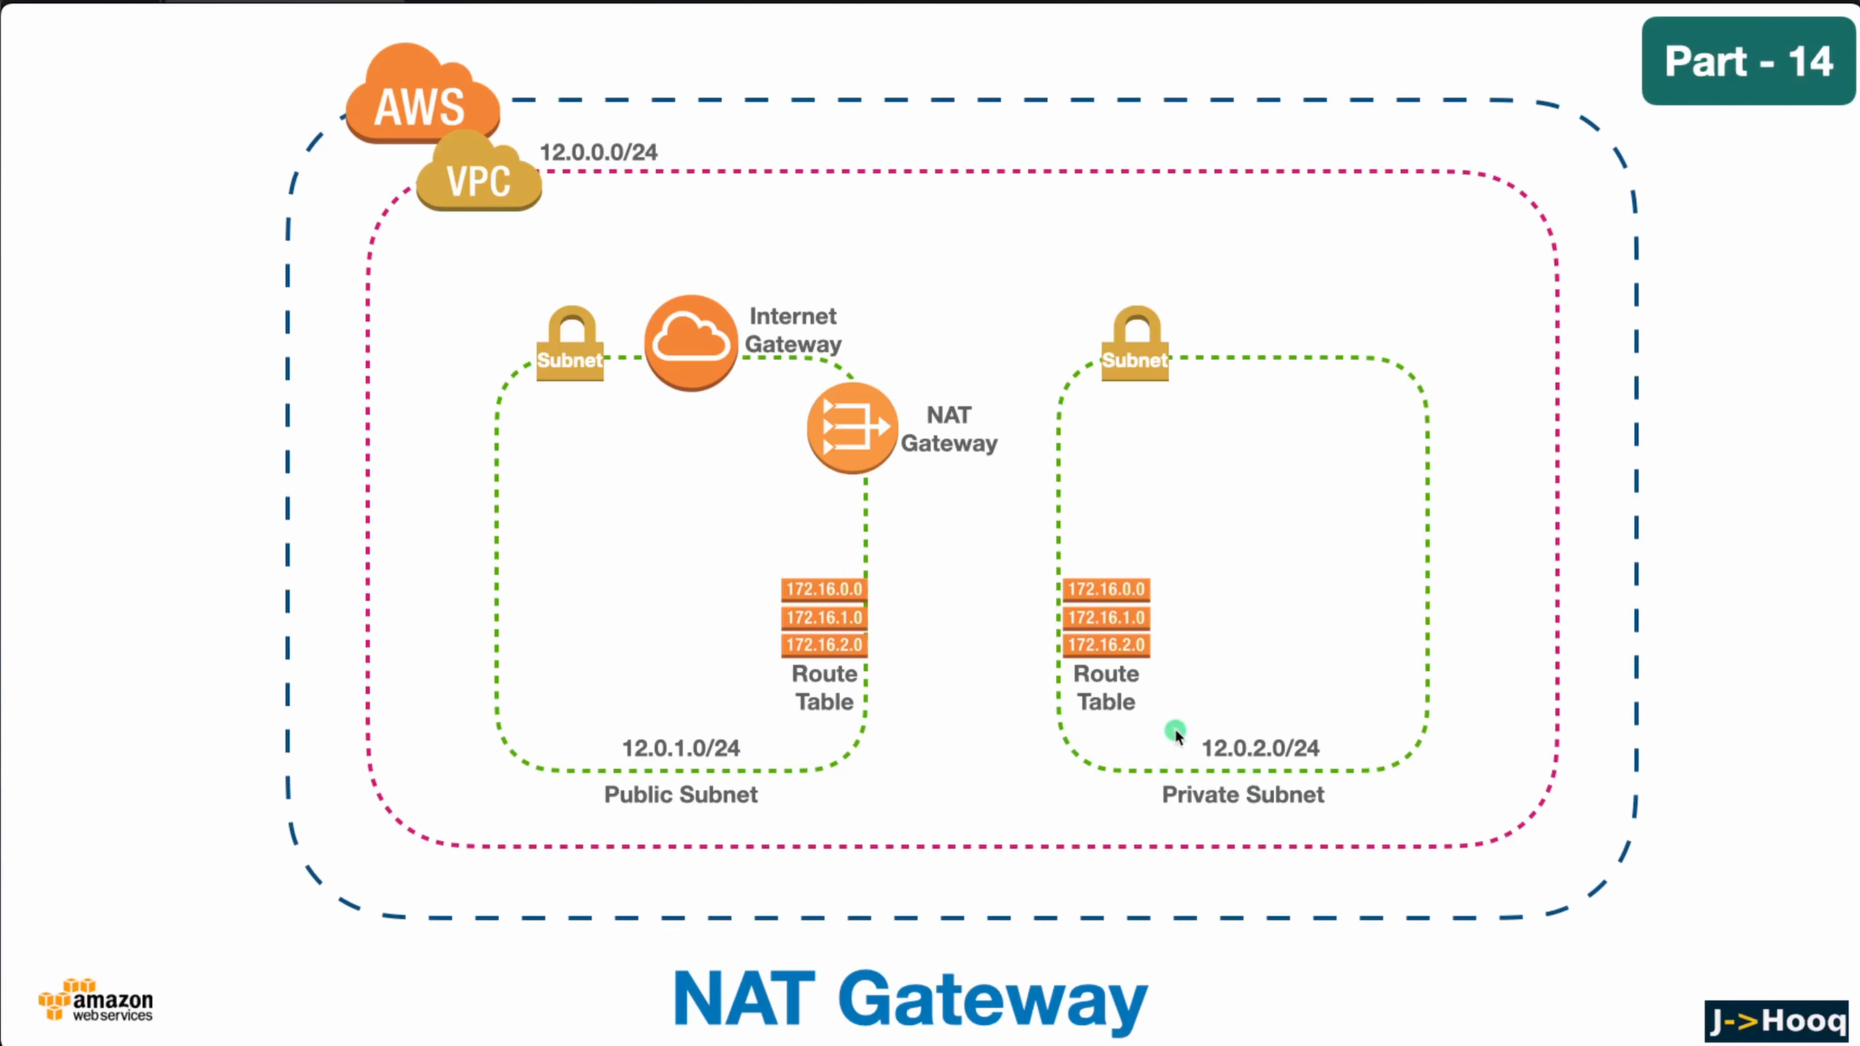
key(super+Tab)
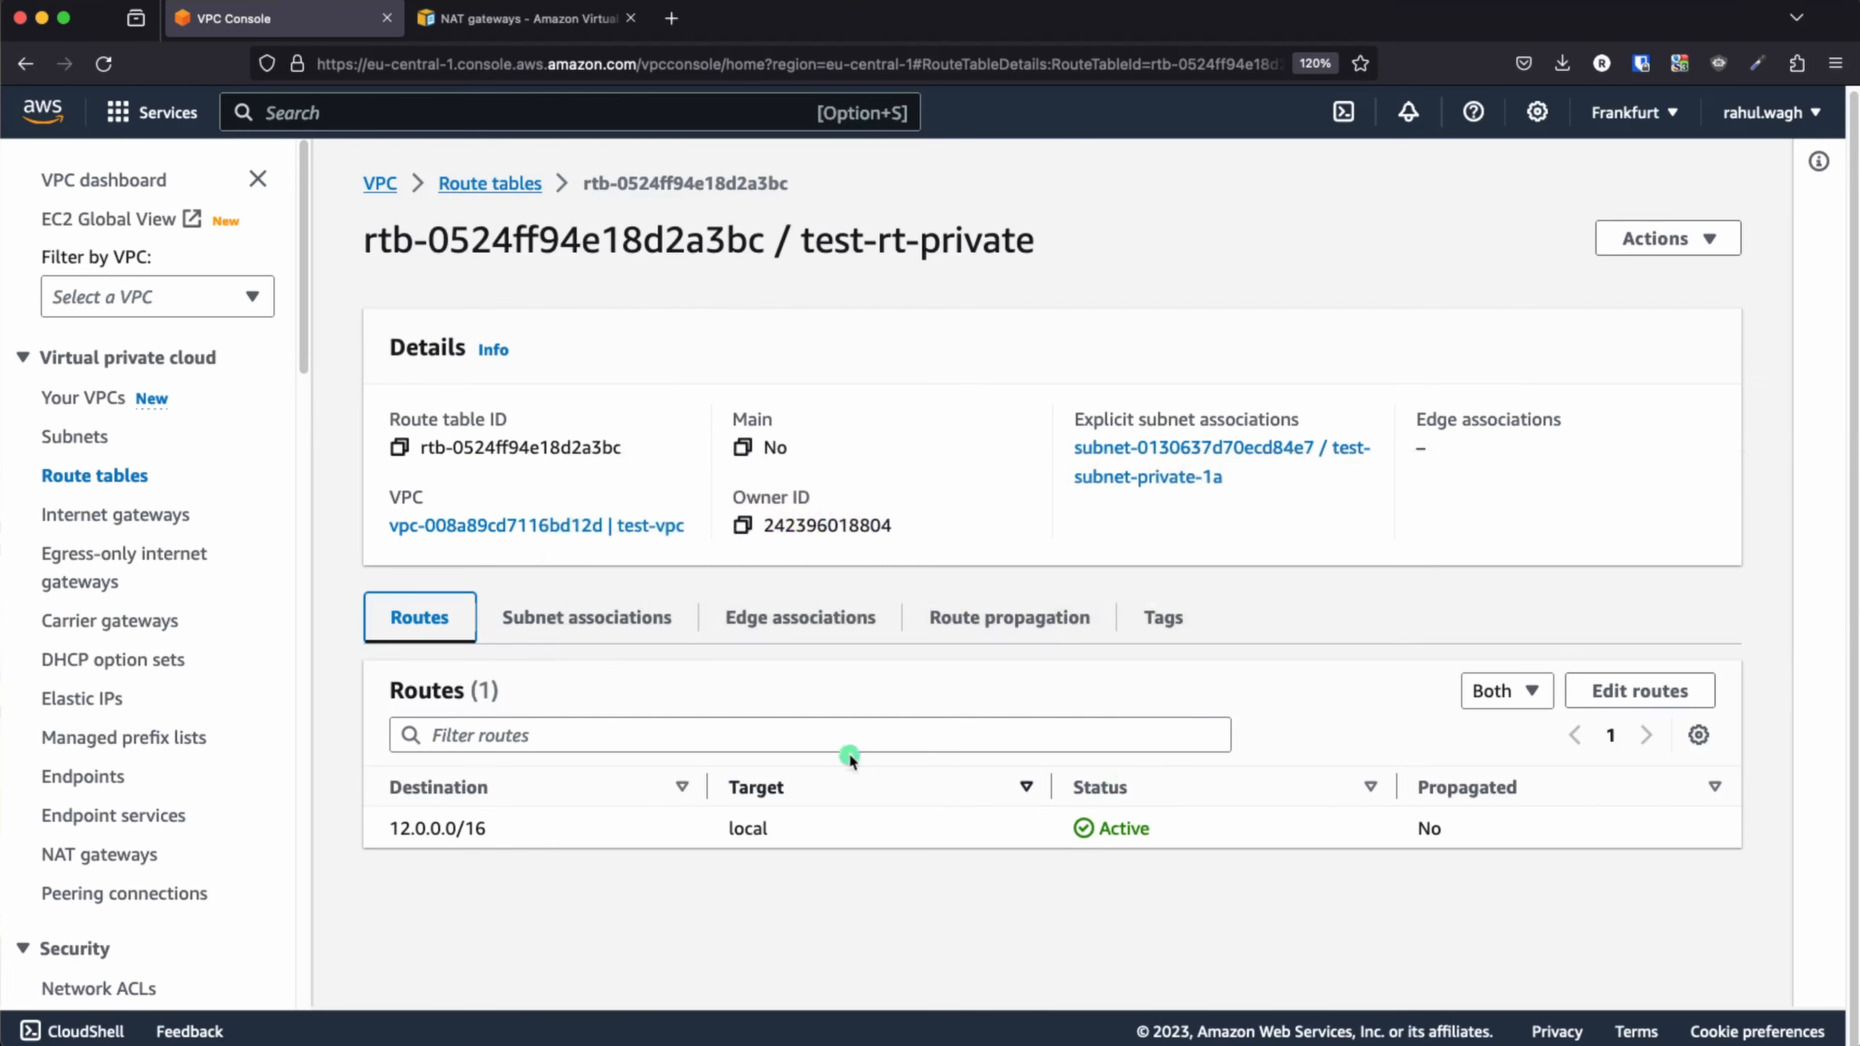
click(709, 909)
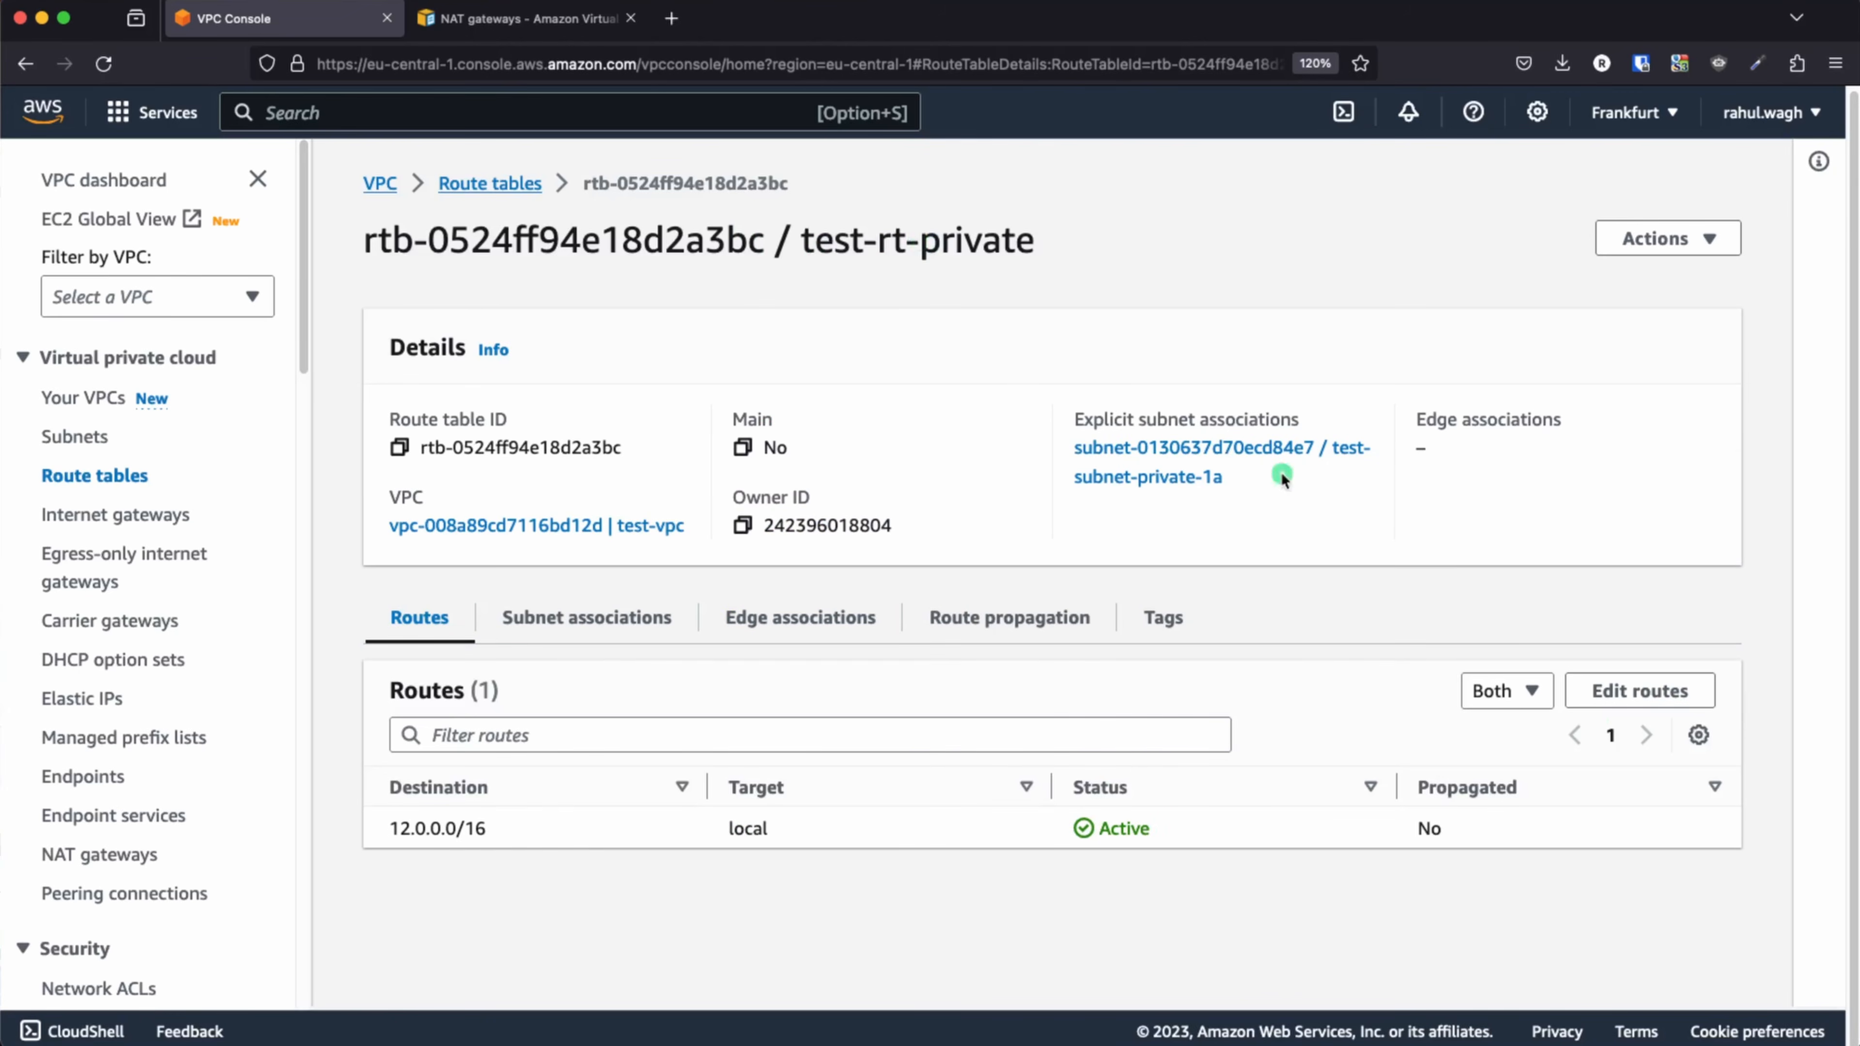
- Add a route to test-rt-private with destination 0.0.0.0/0 and the NAT gateway test-natgw as target, and save the changes
click(1630, 690)
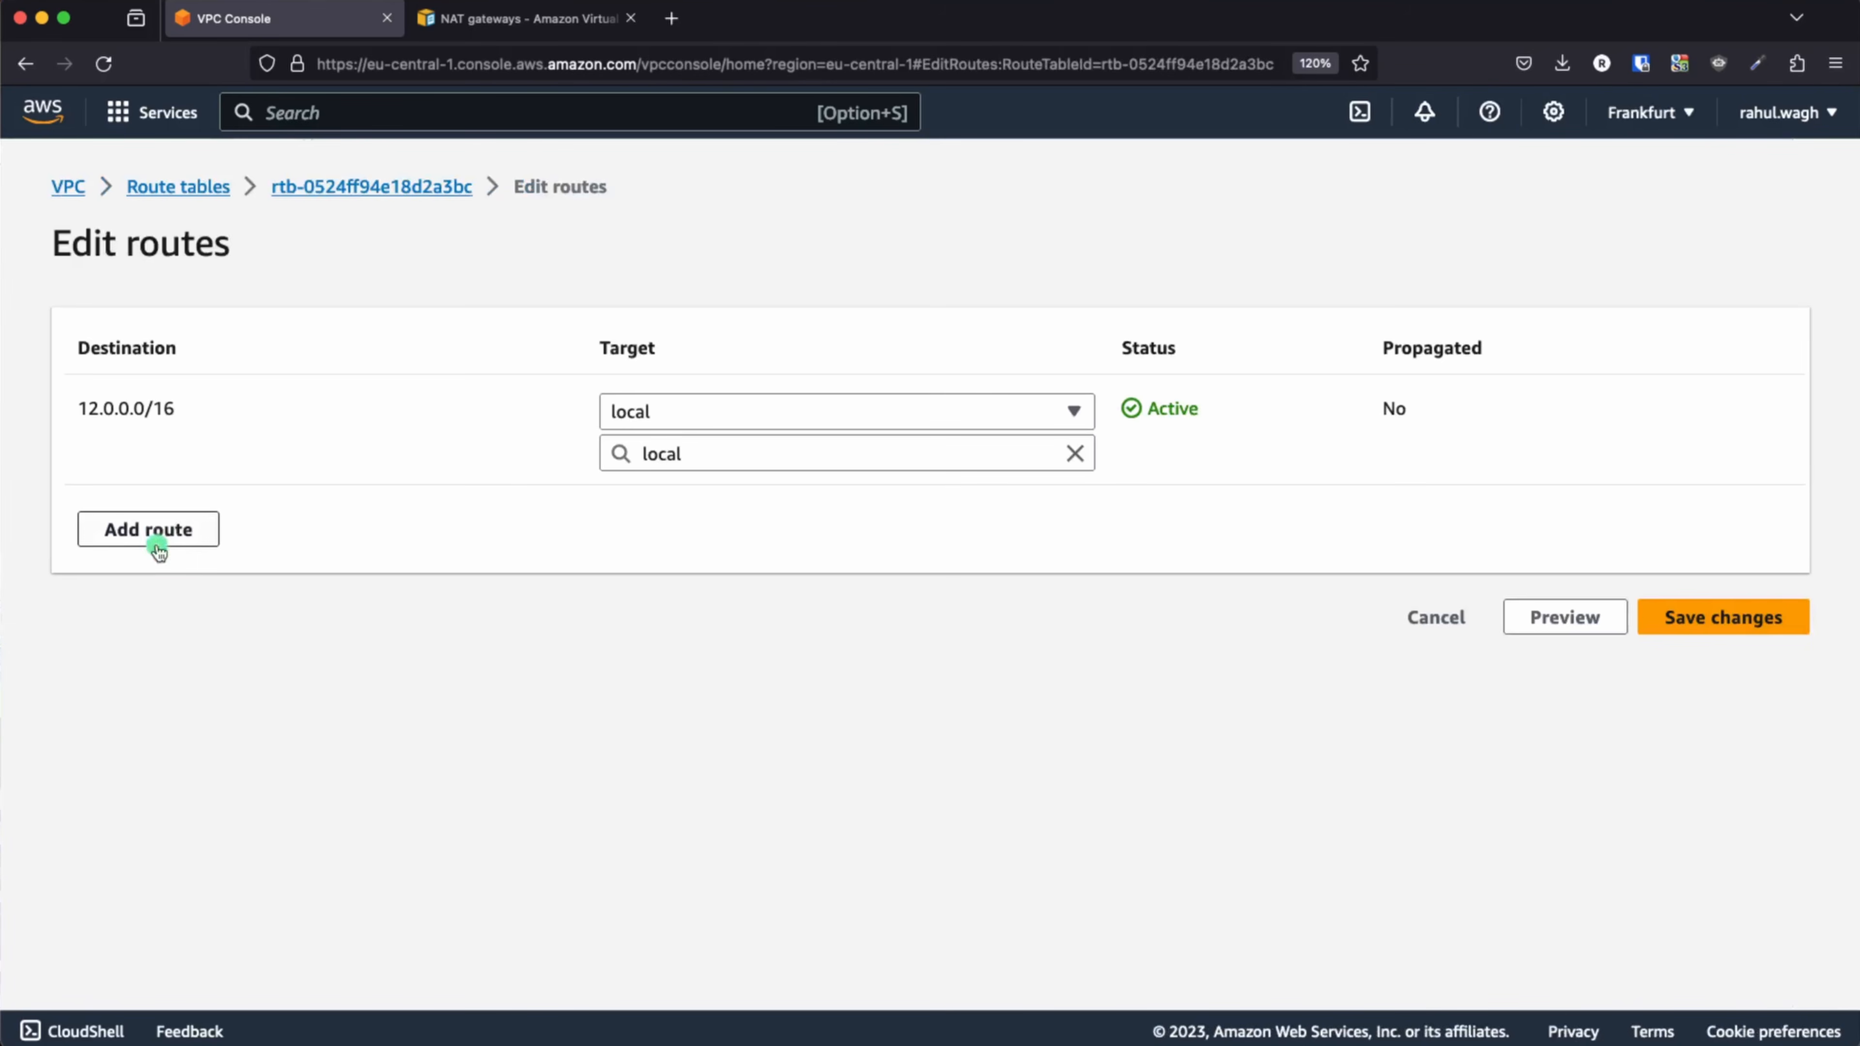
click(157, 534)
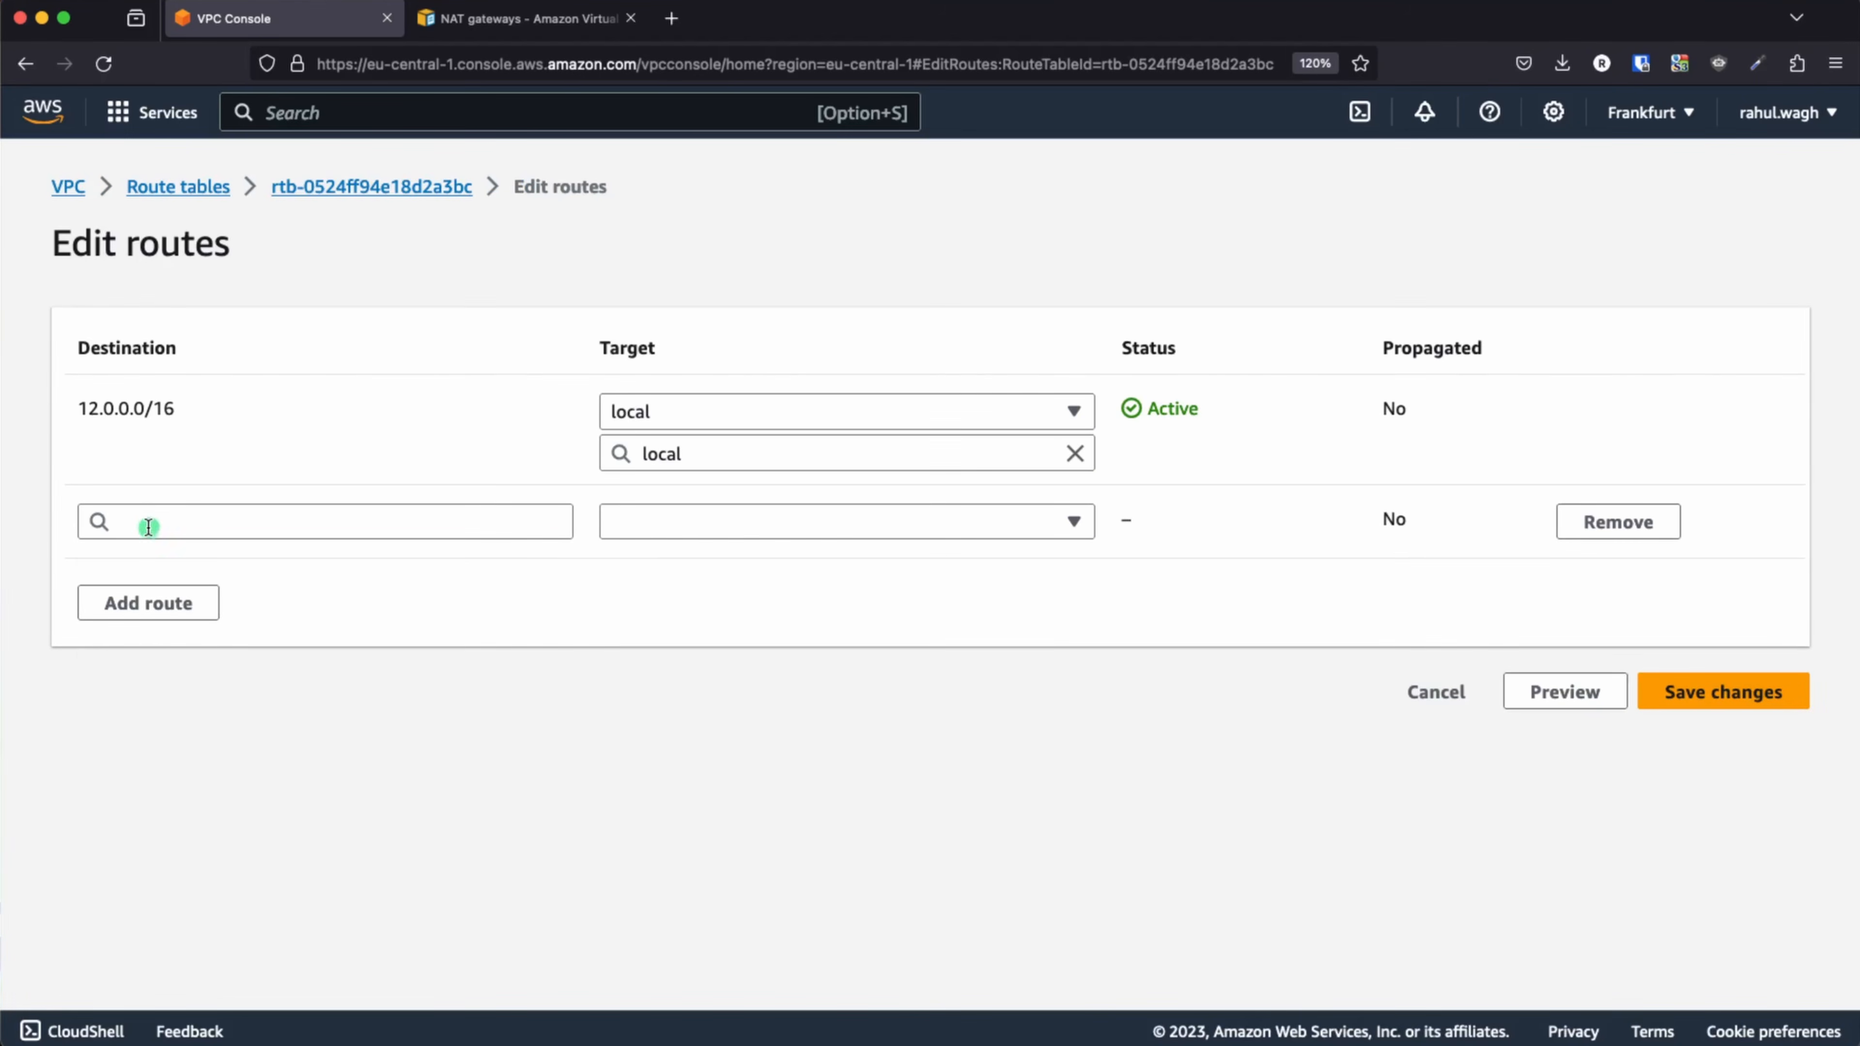
click(149, 528)
click(134, 562)
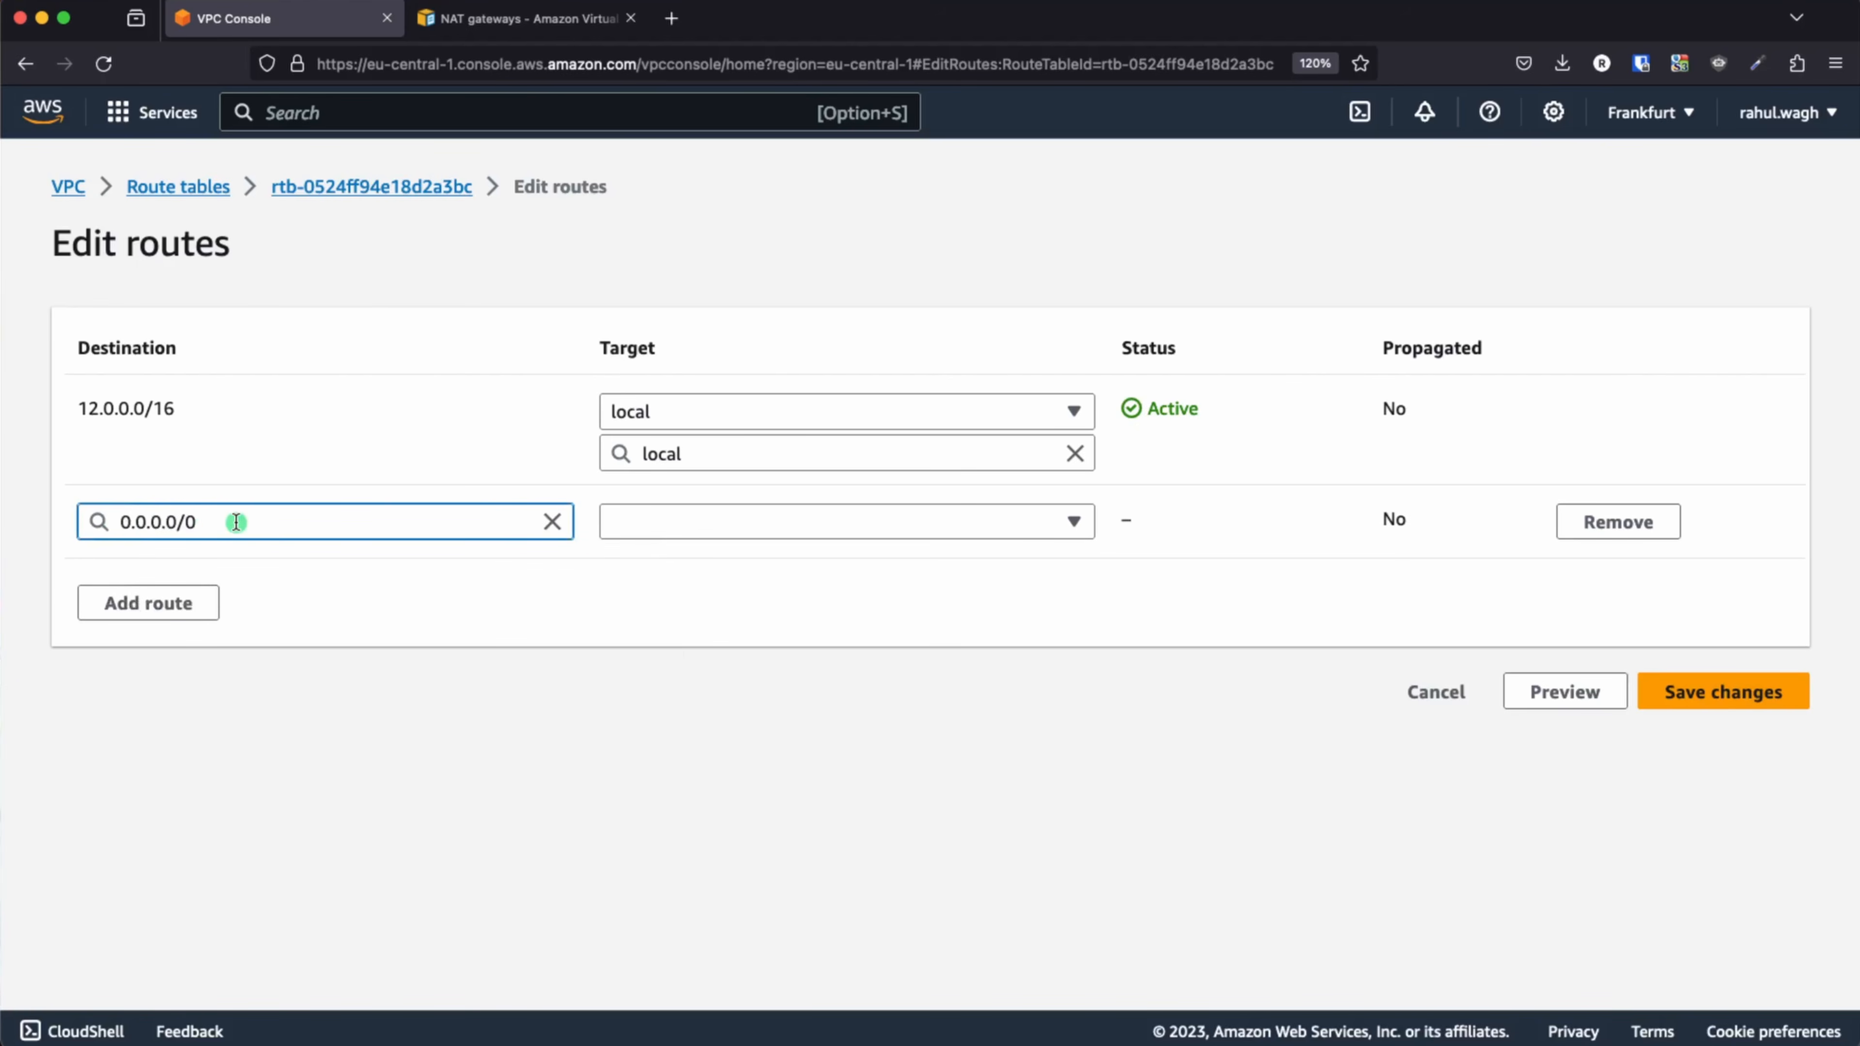
click(717, 522)
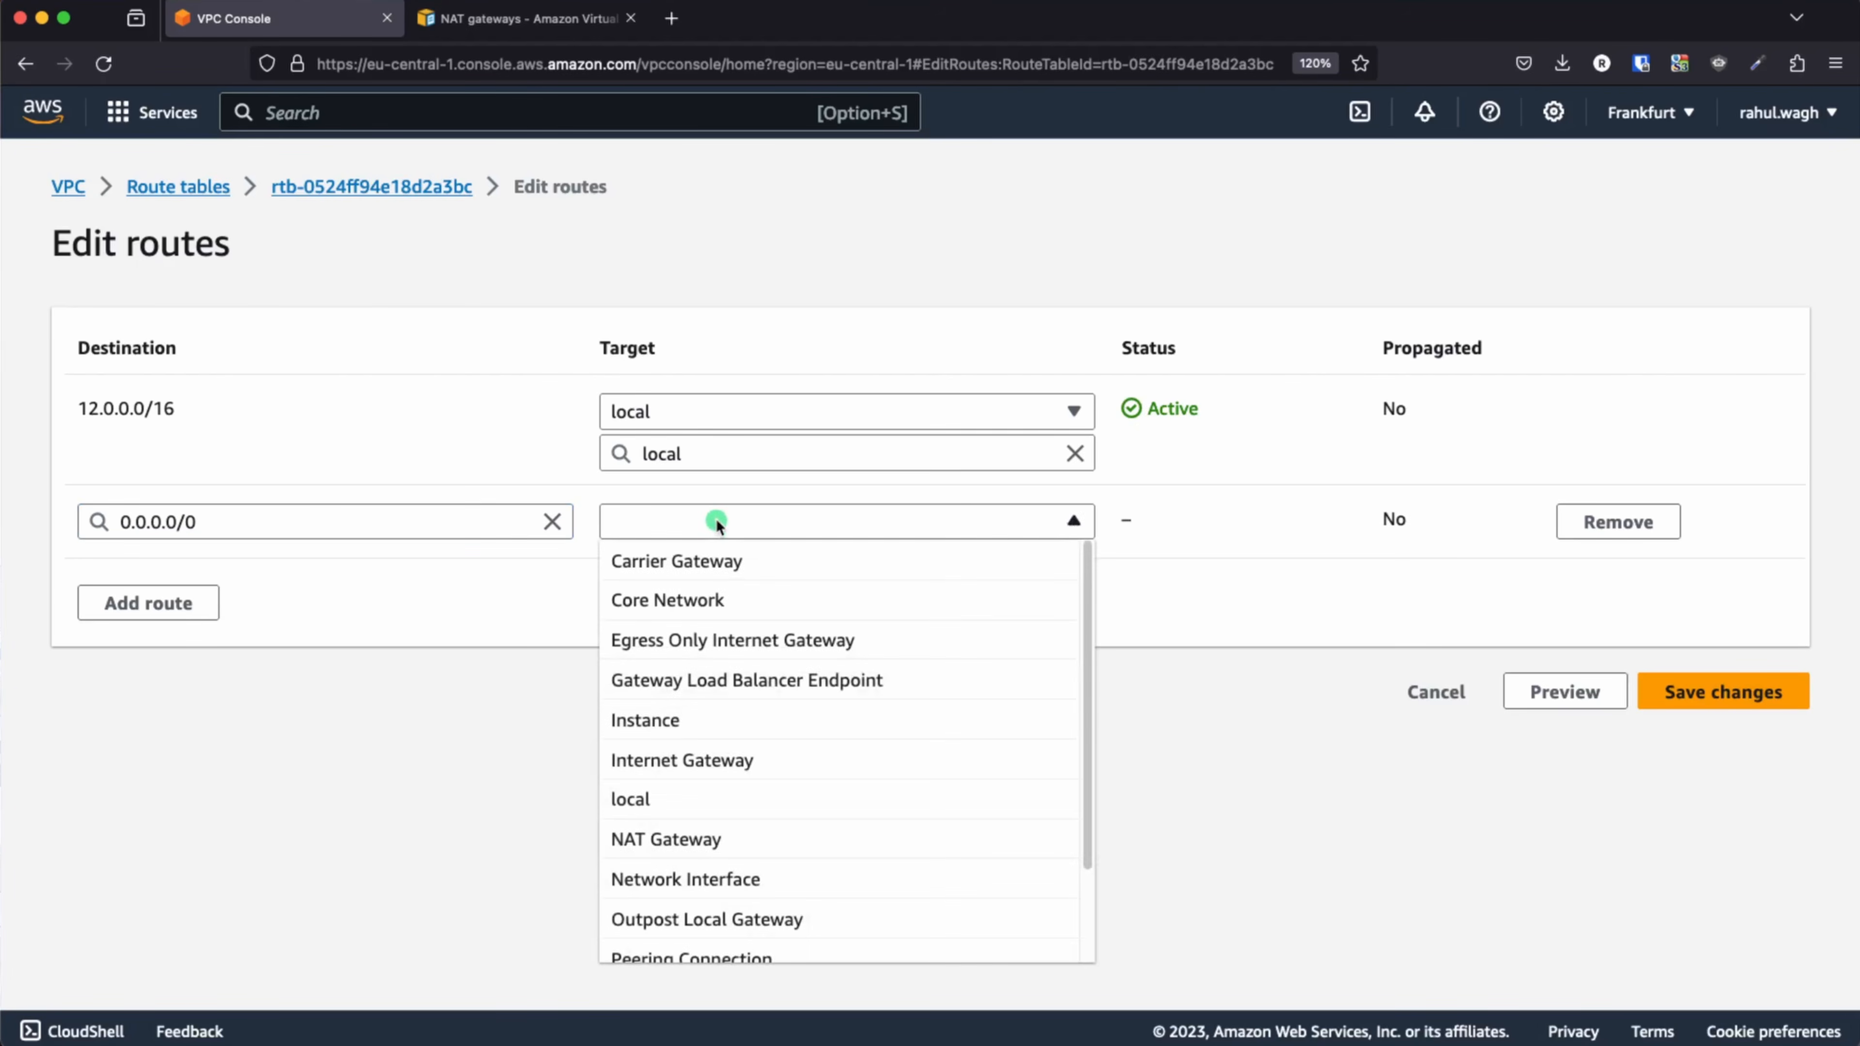
click(709, 842)
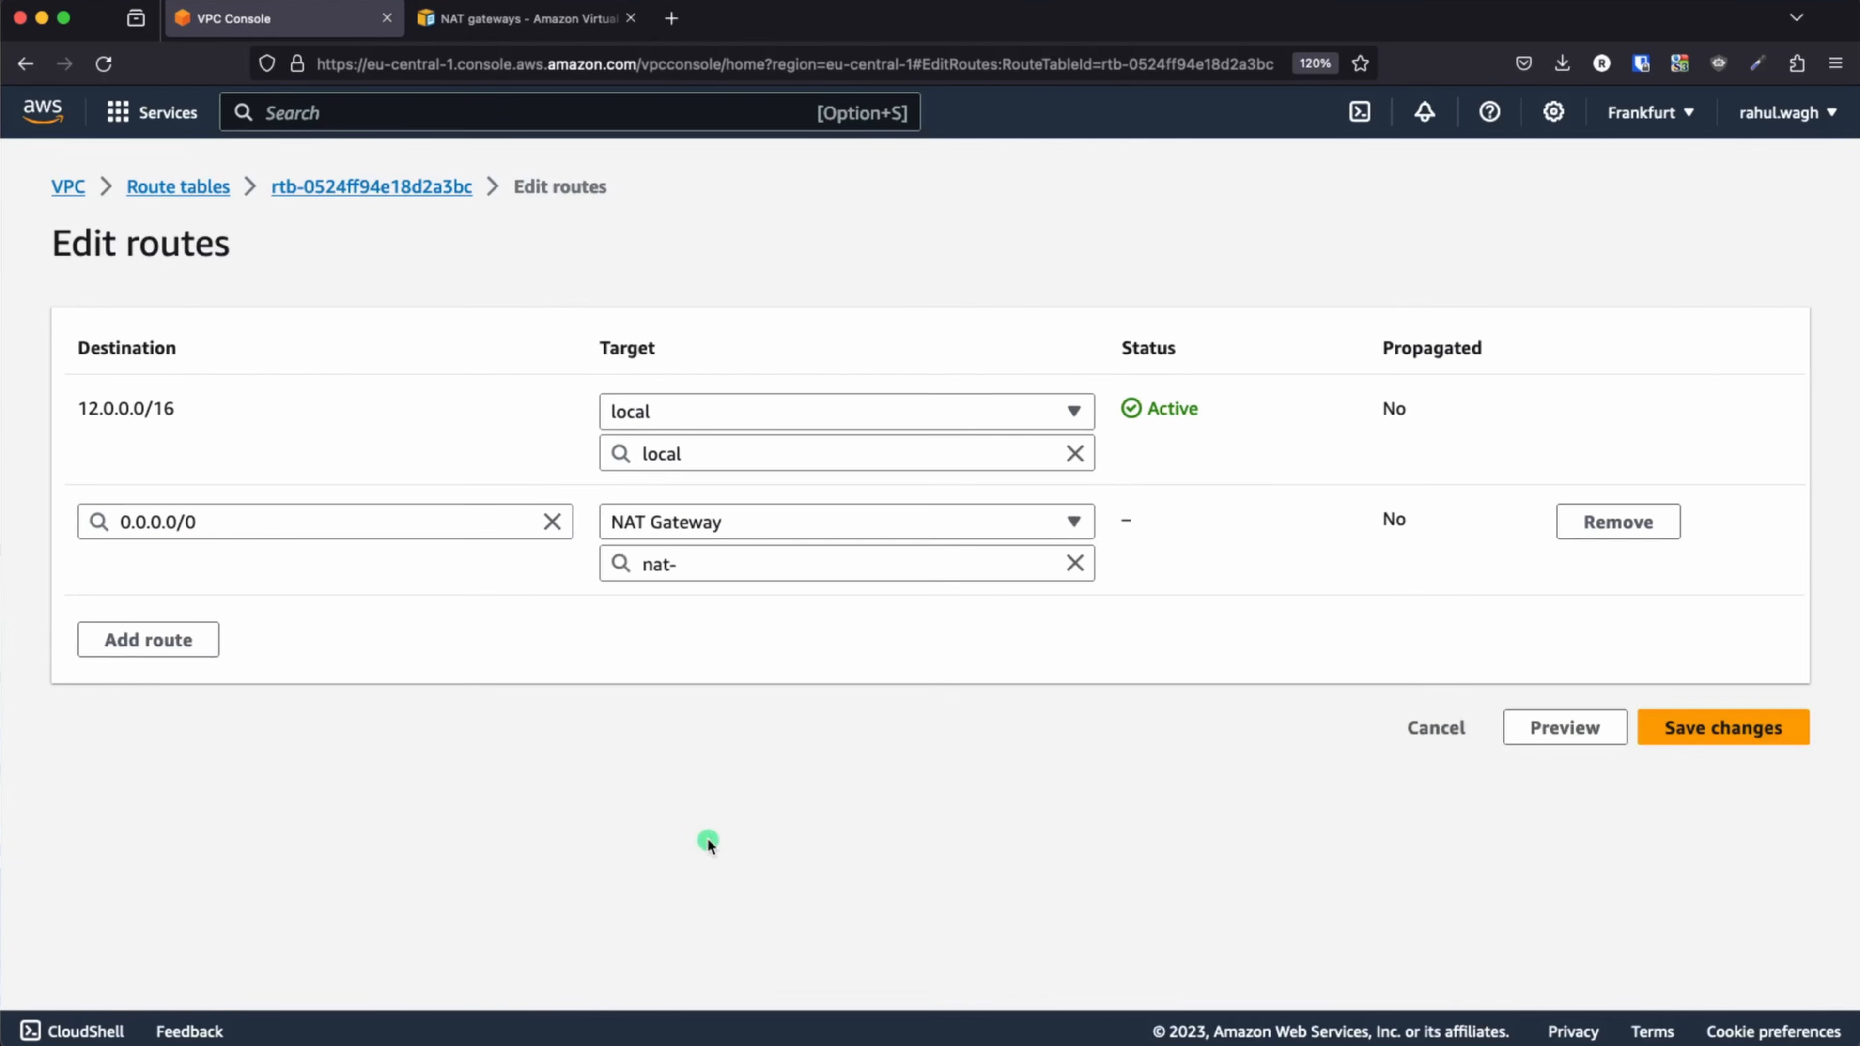
click(778, 564)
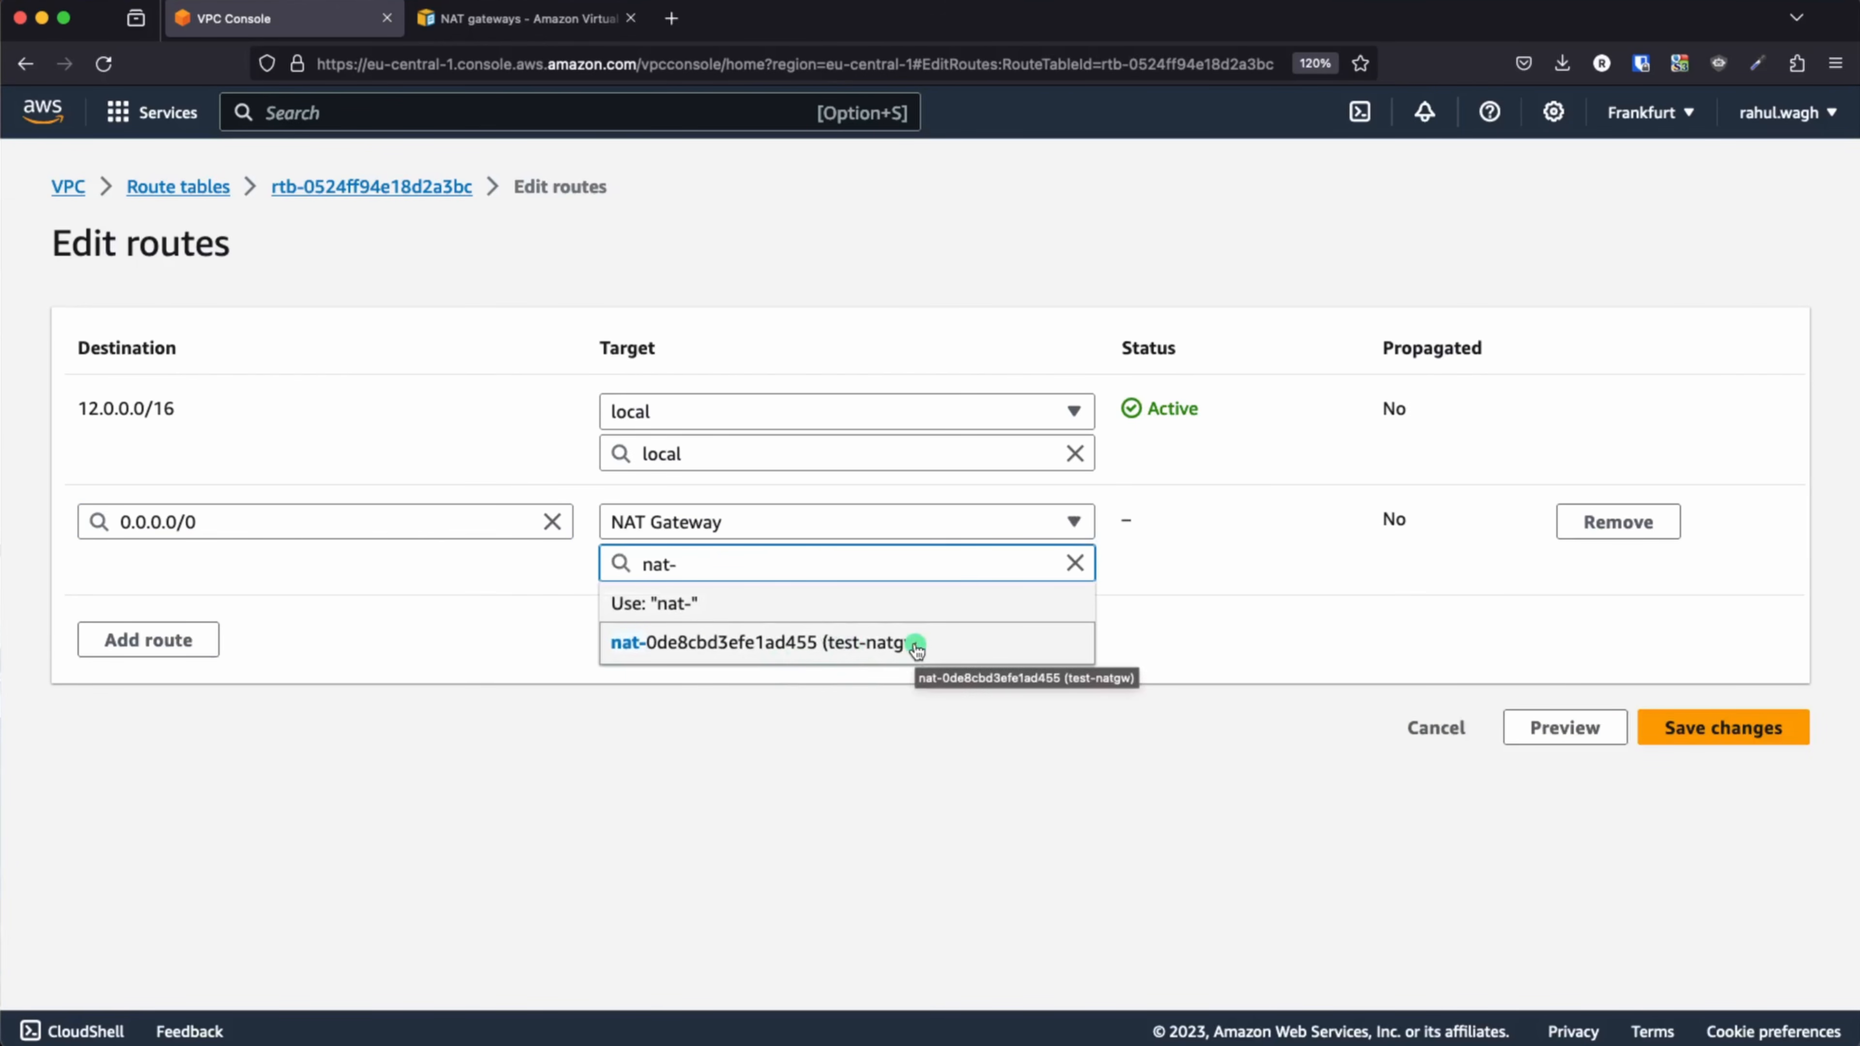
click(817, 639)
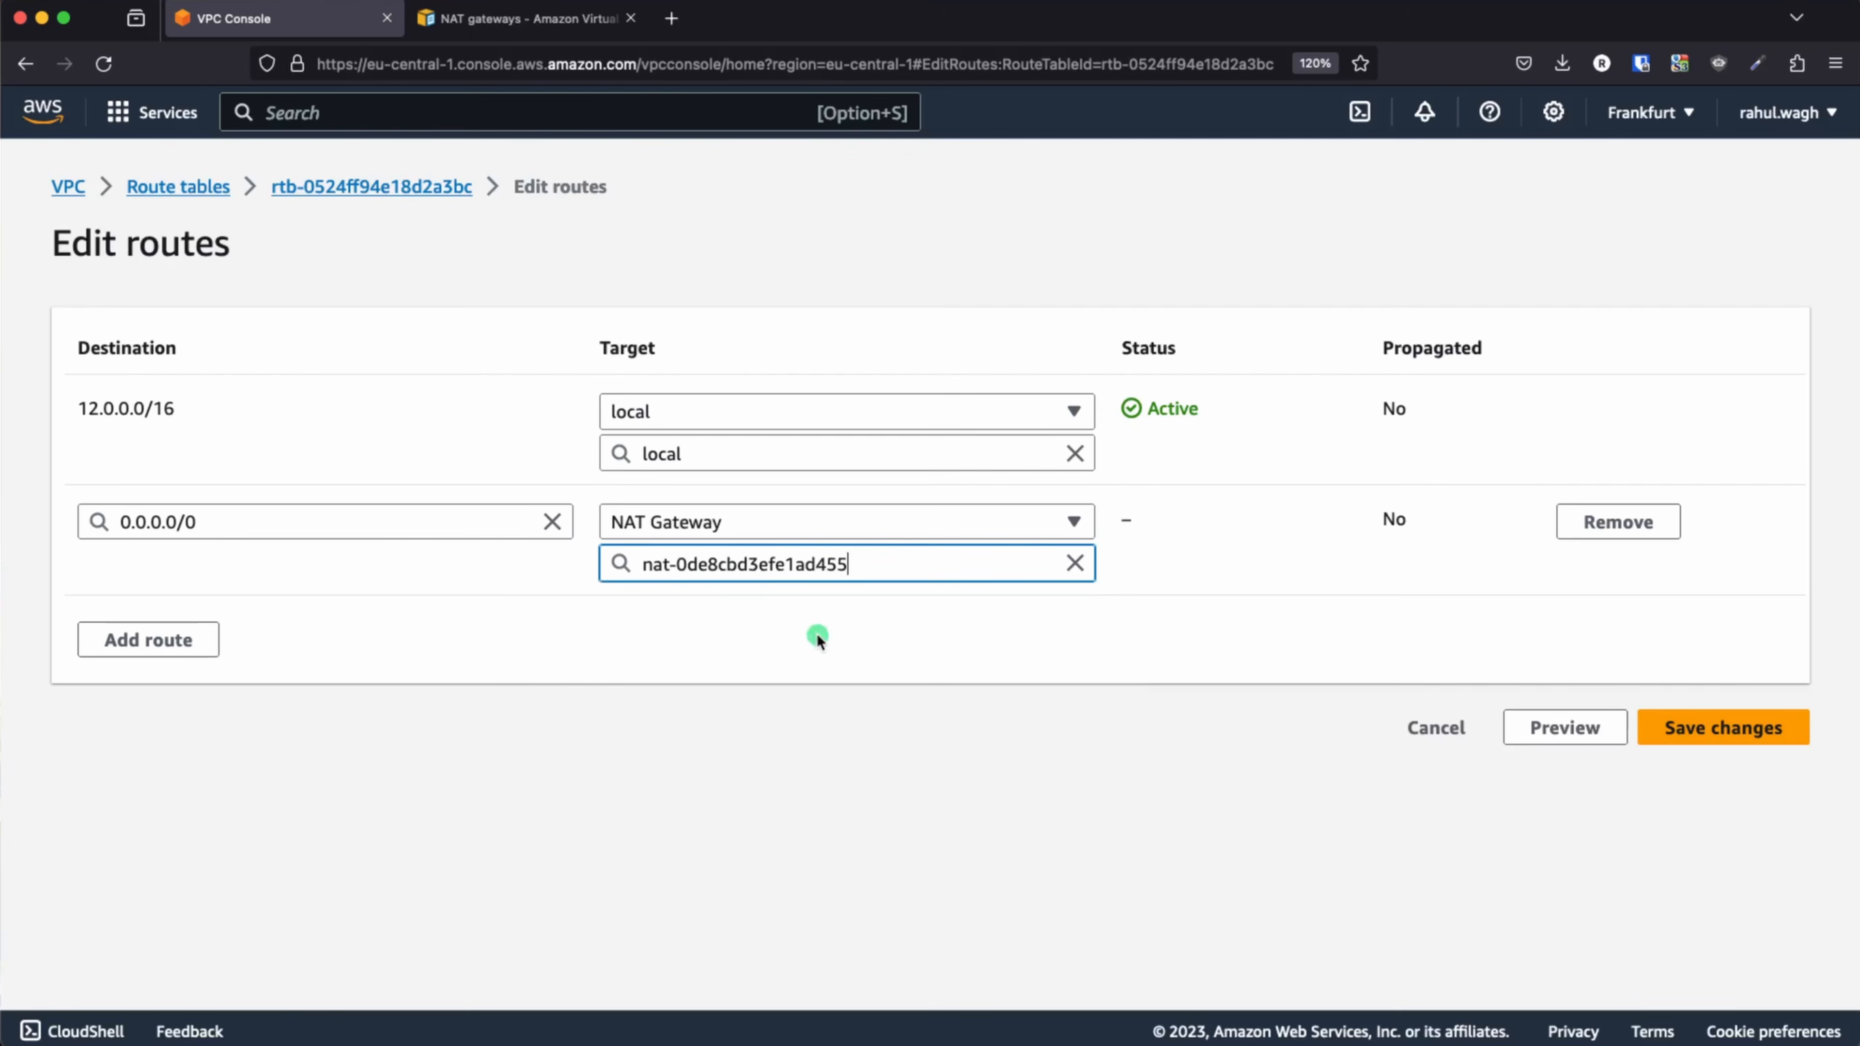
click(1719, 724)
scroll(872, 725, down, 1)
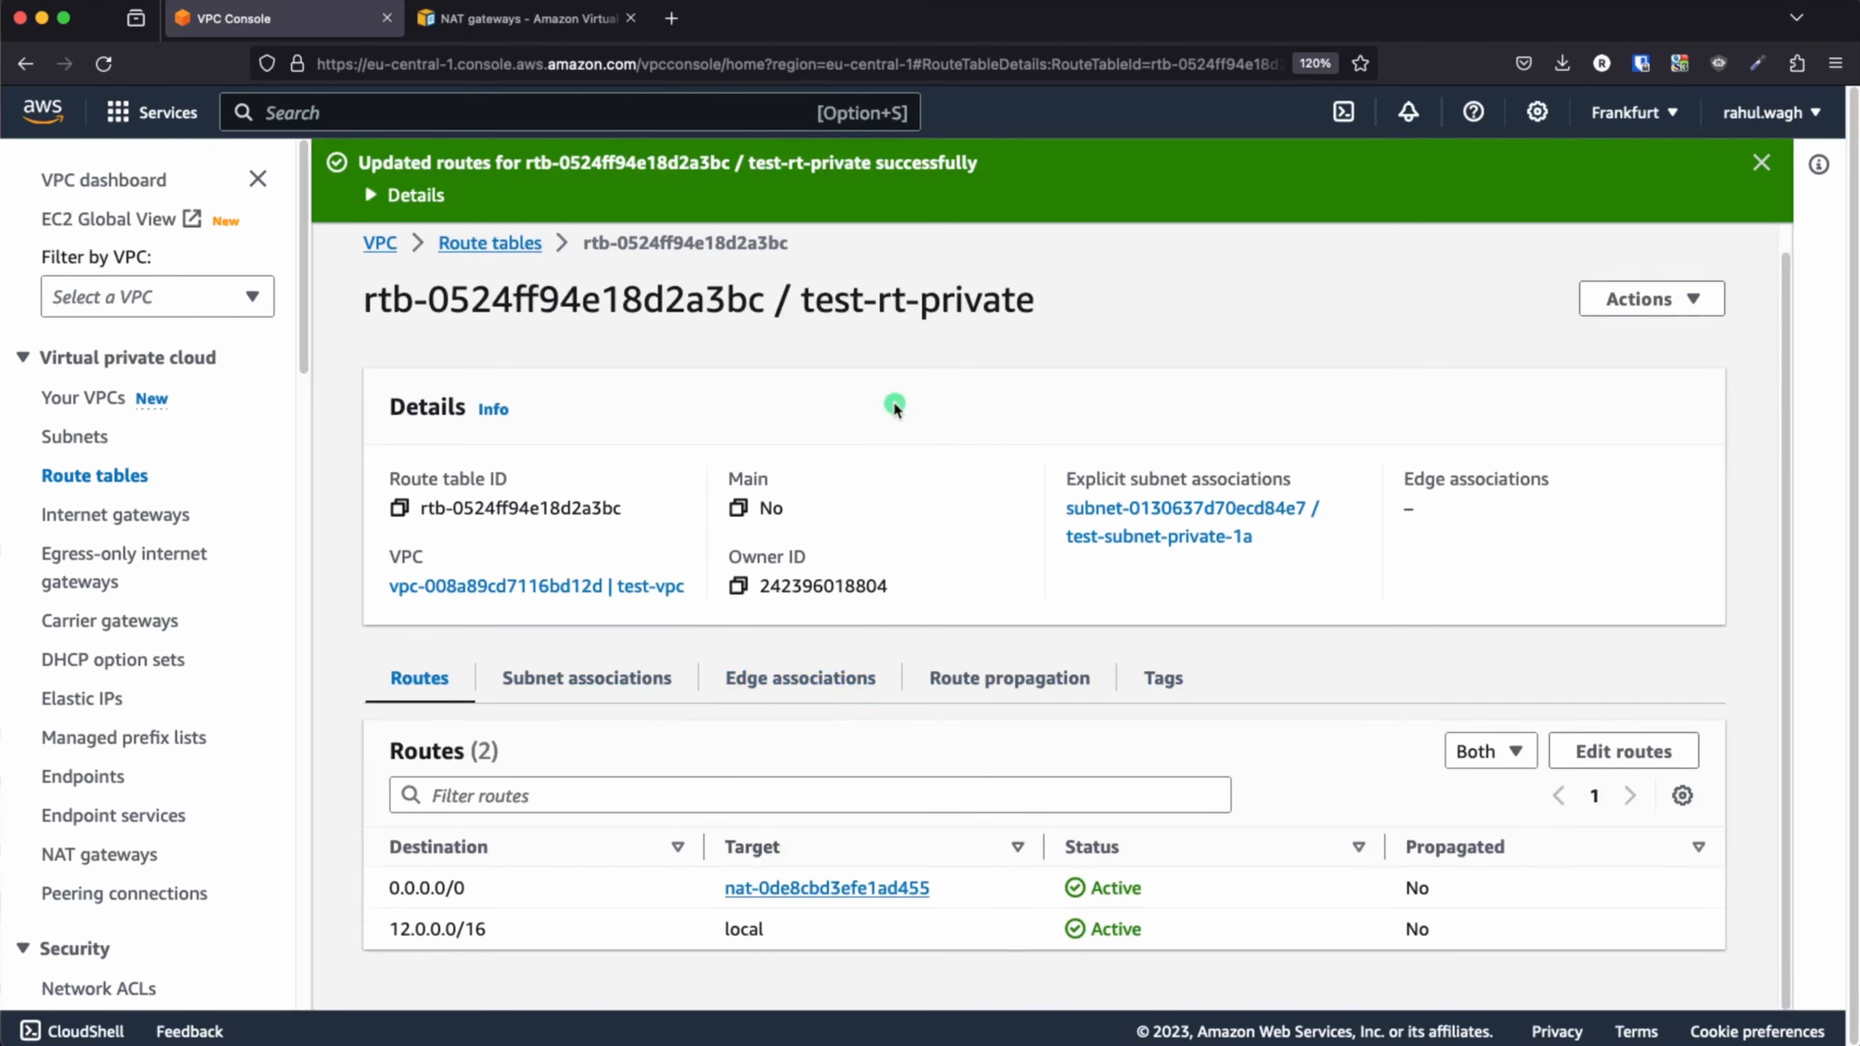
- Compare the 0.0.0.0/0 route target of test-rt-private with that of test-rt-public, opening the route tables list in a new browser tab
drag(806, 307, 1056, 313)
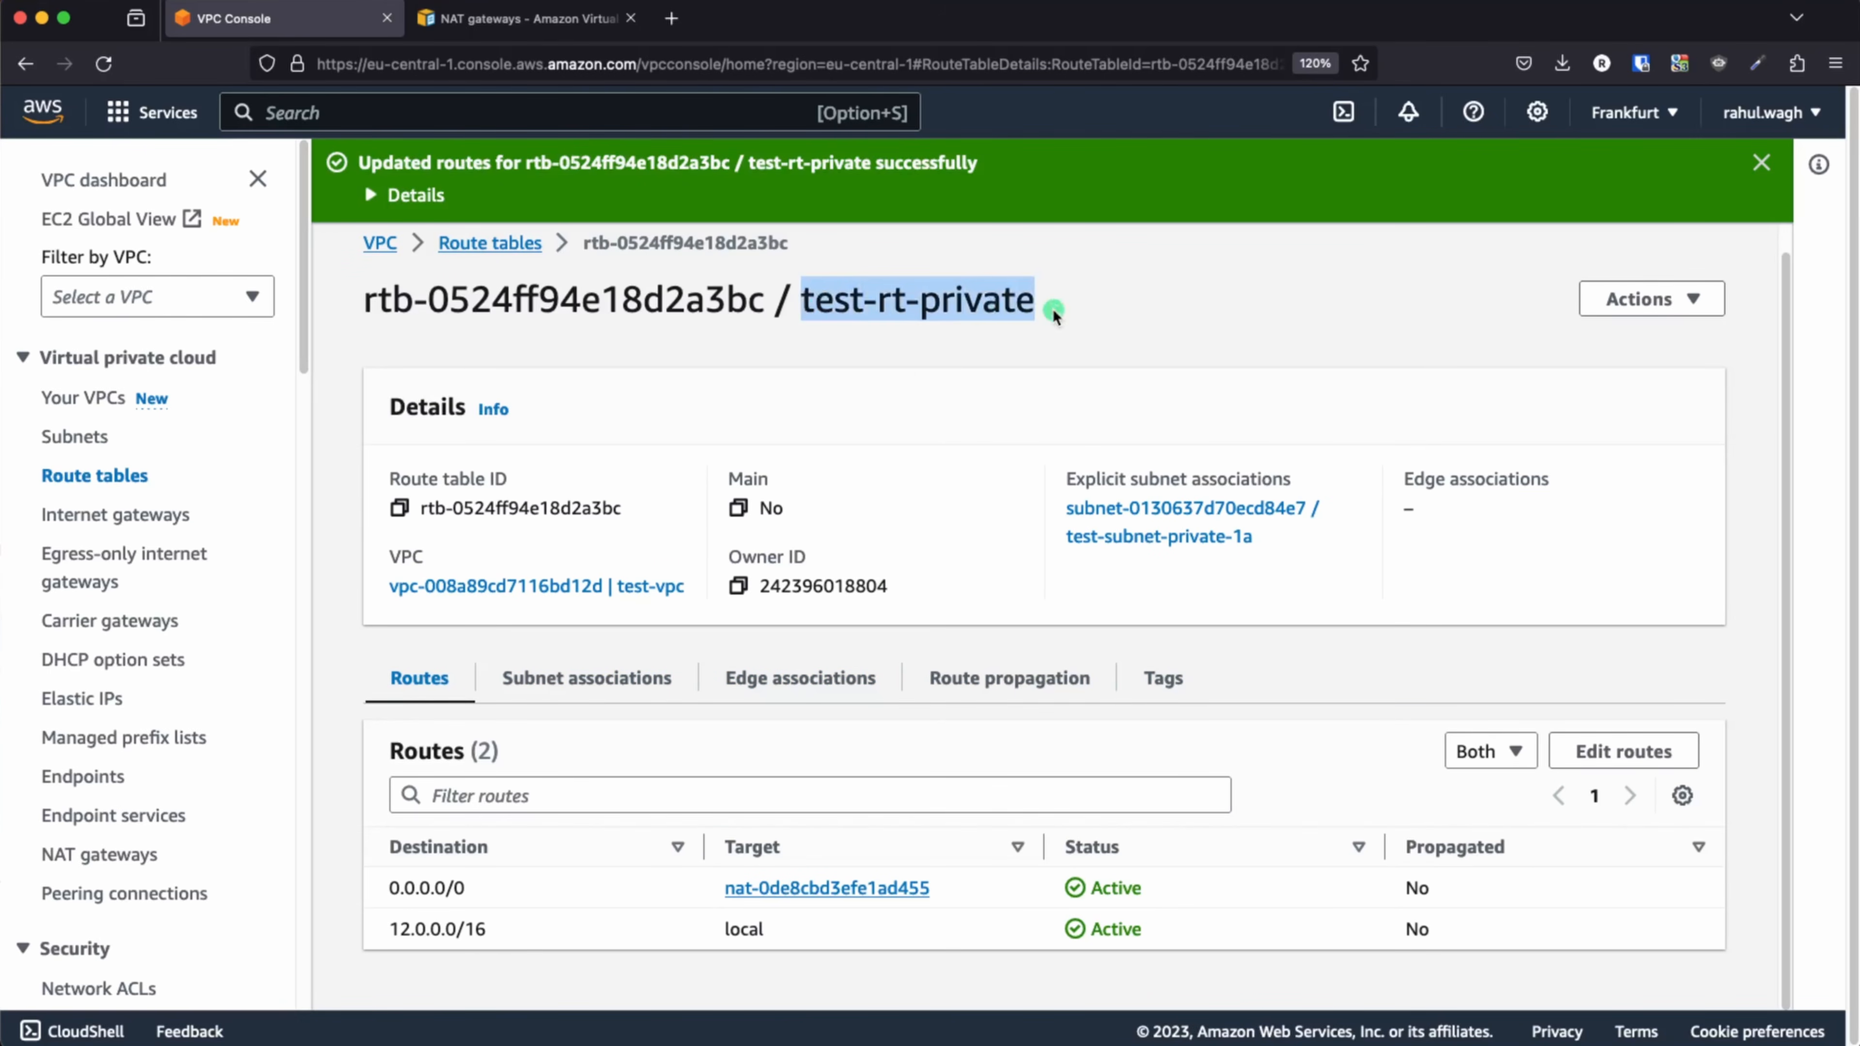
drag(719, 891, 961, 889)
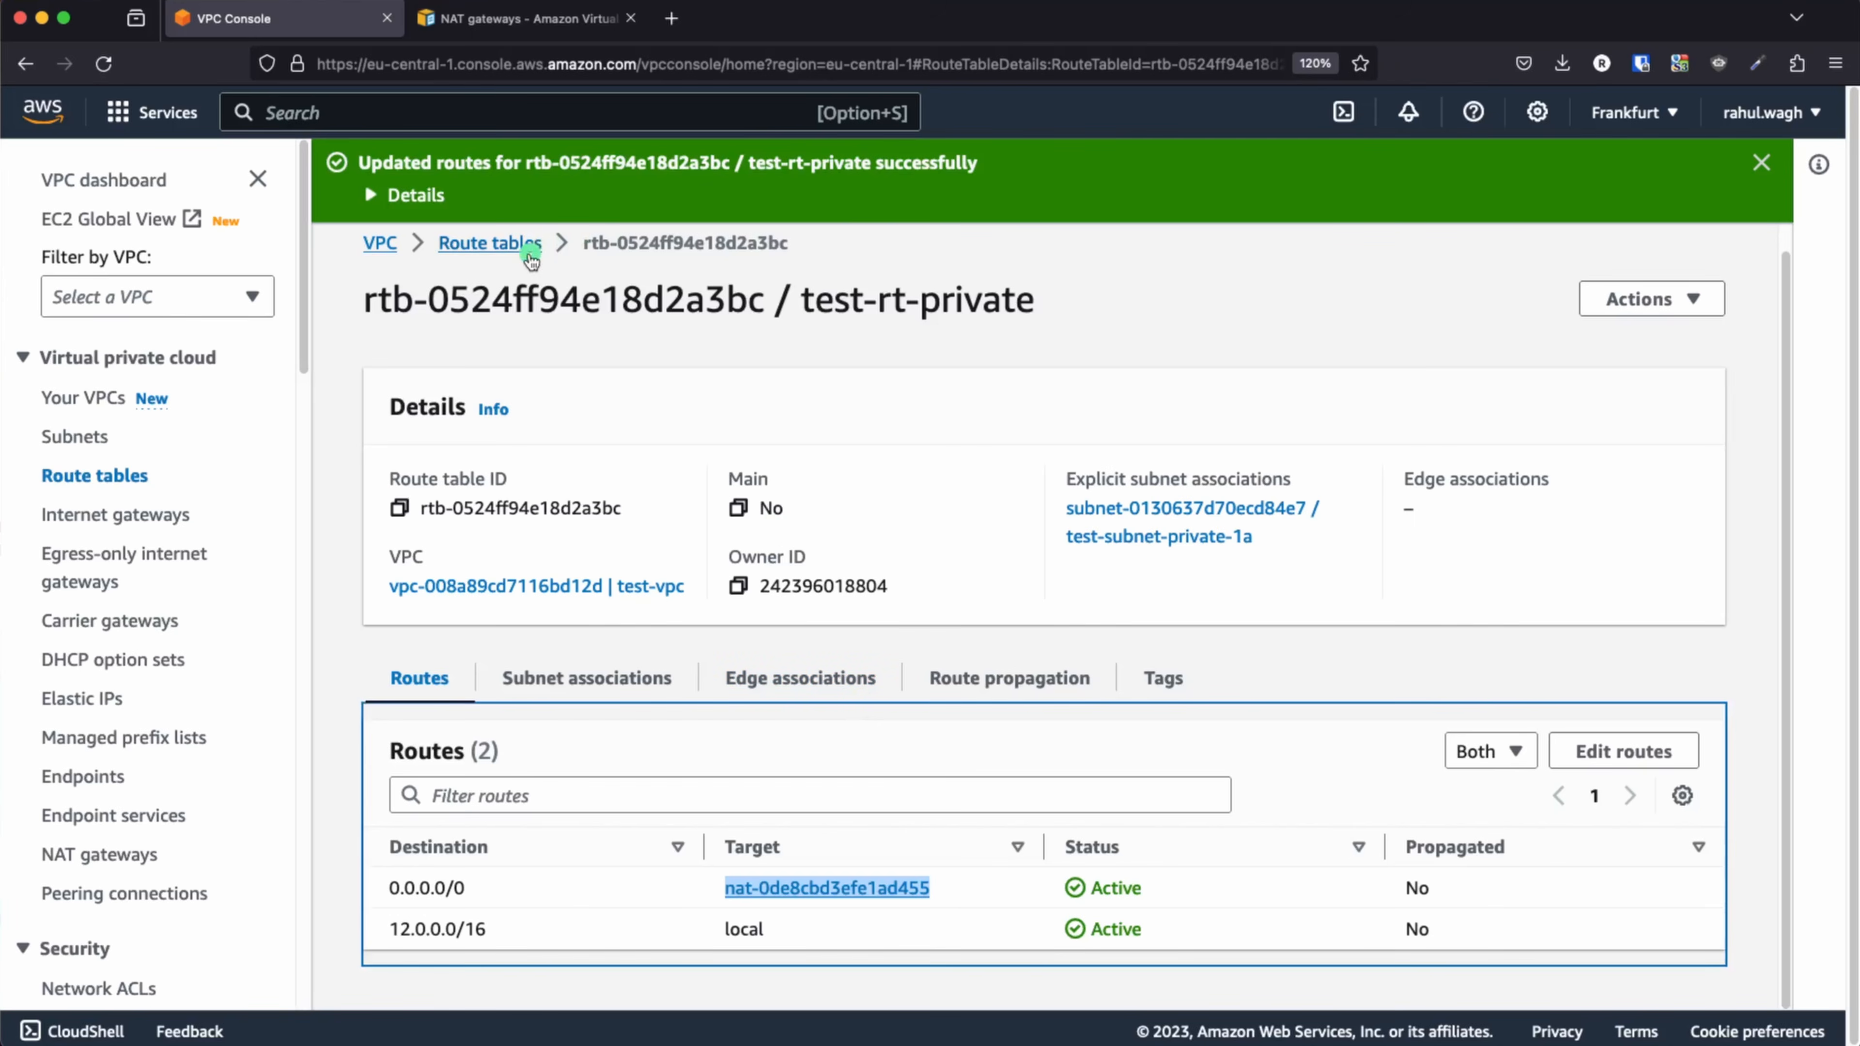
super+click(516, 245)
click(542, 29)
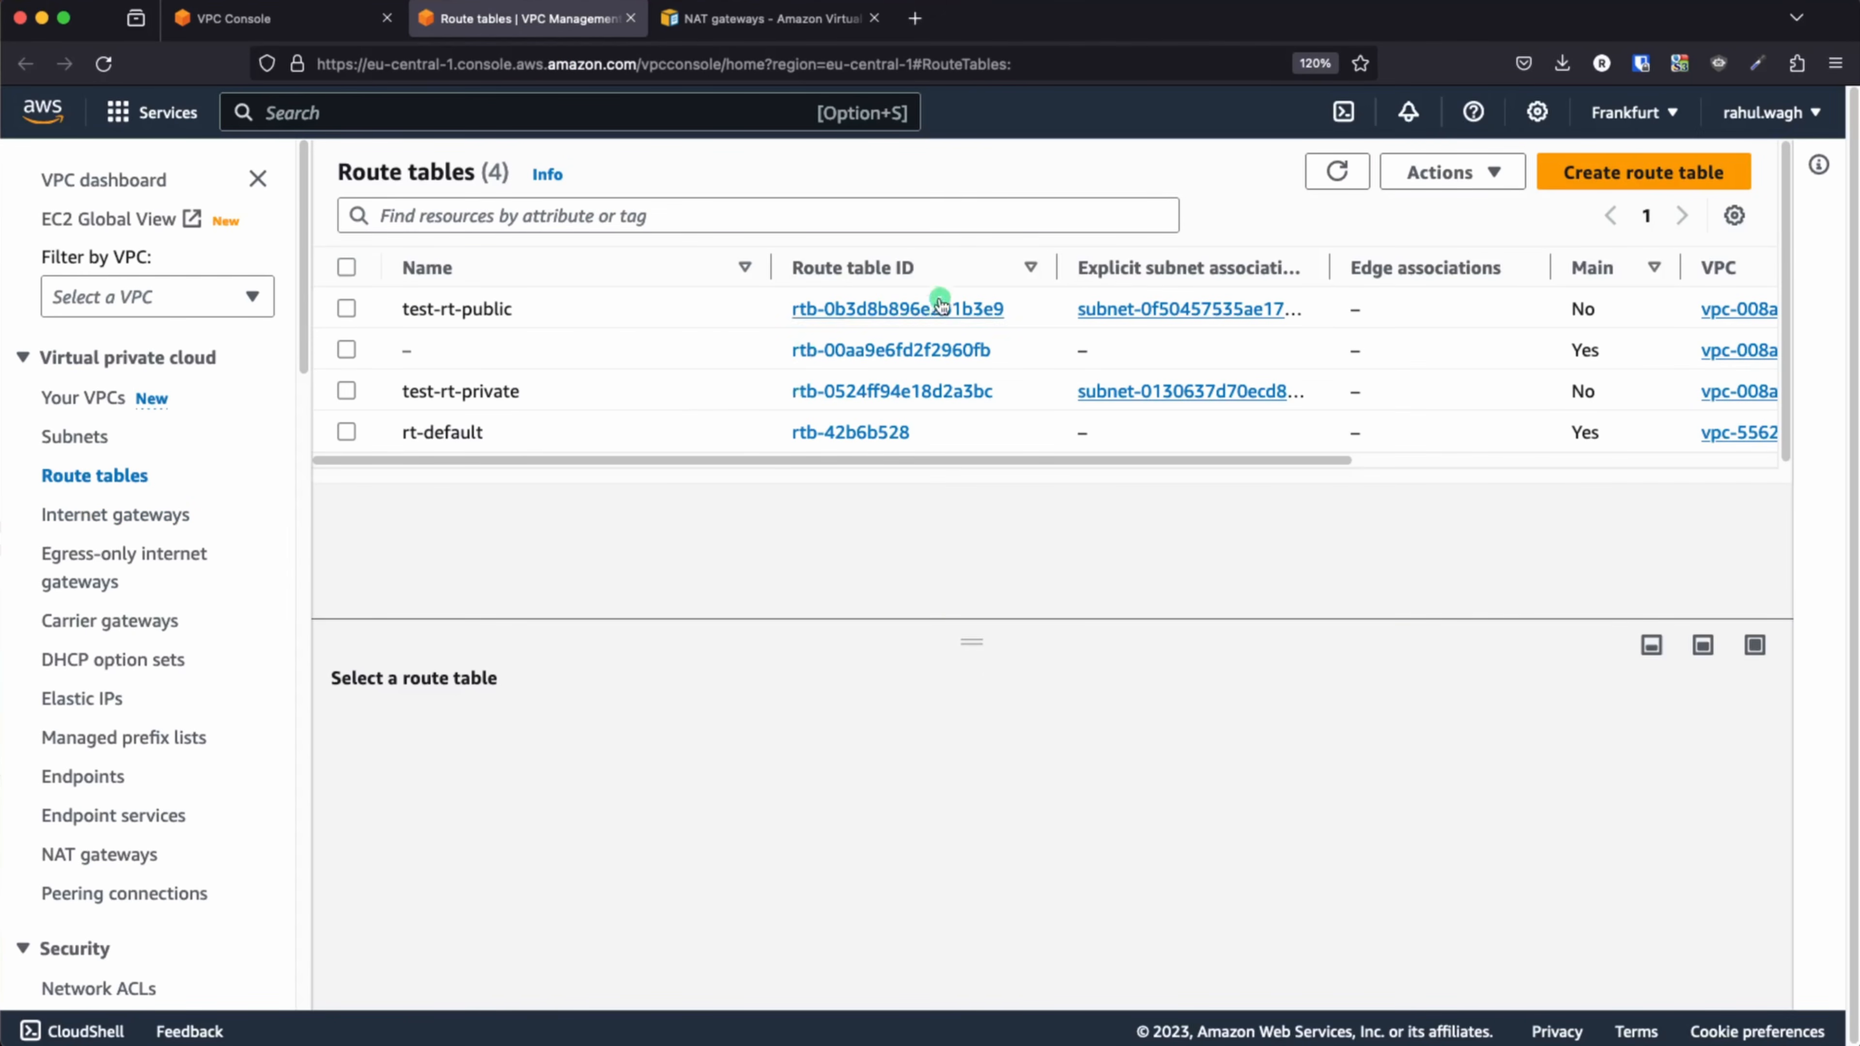
click(944, 306)
drag(712, 833, 966, 833)
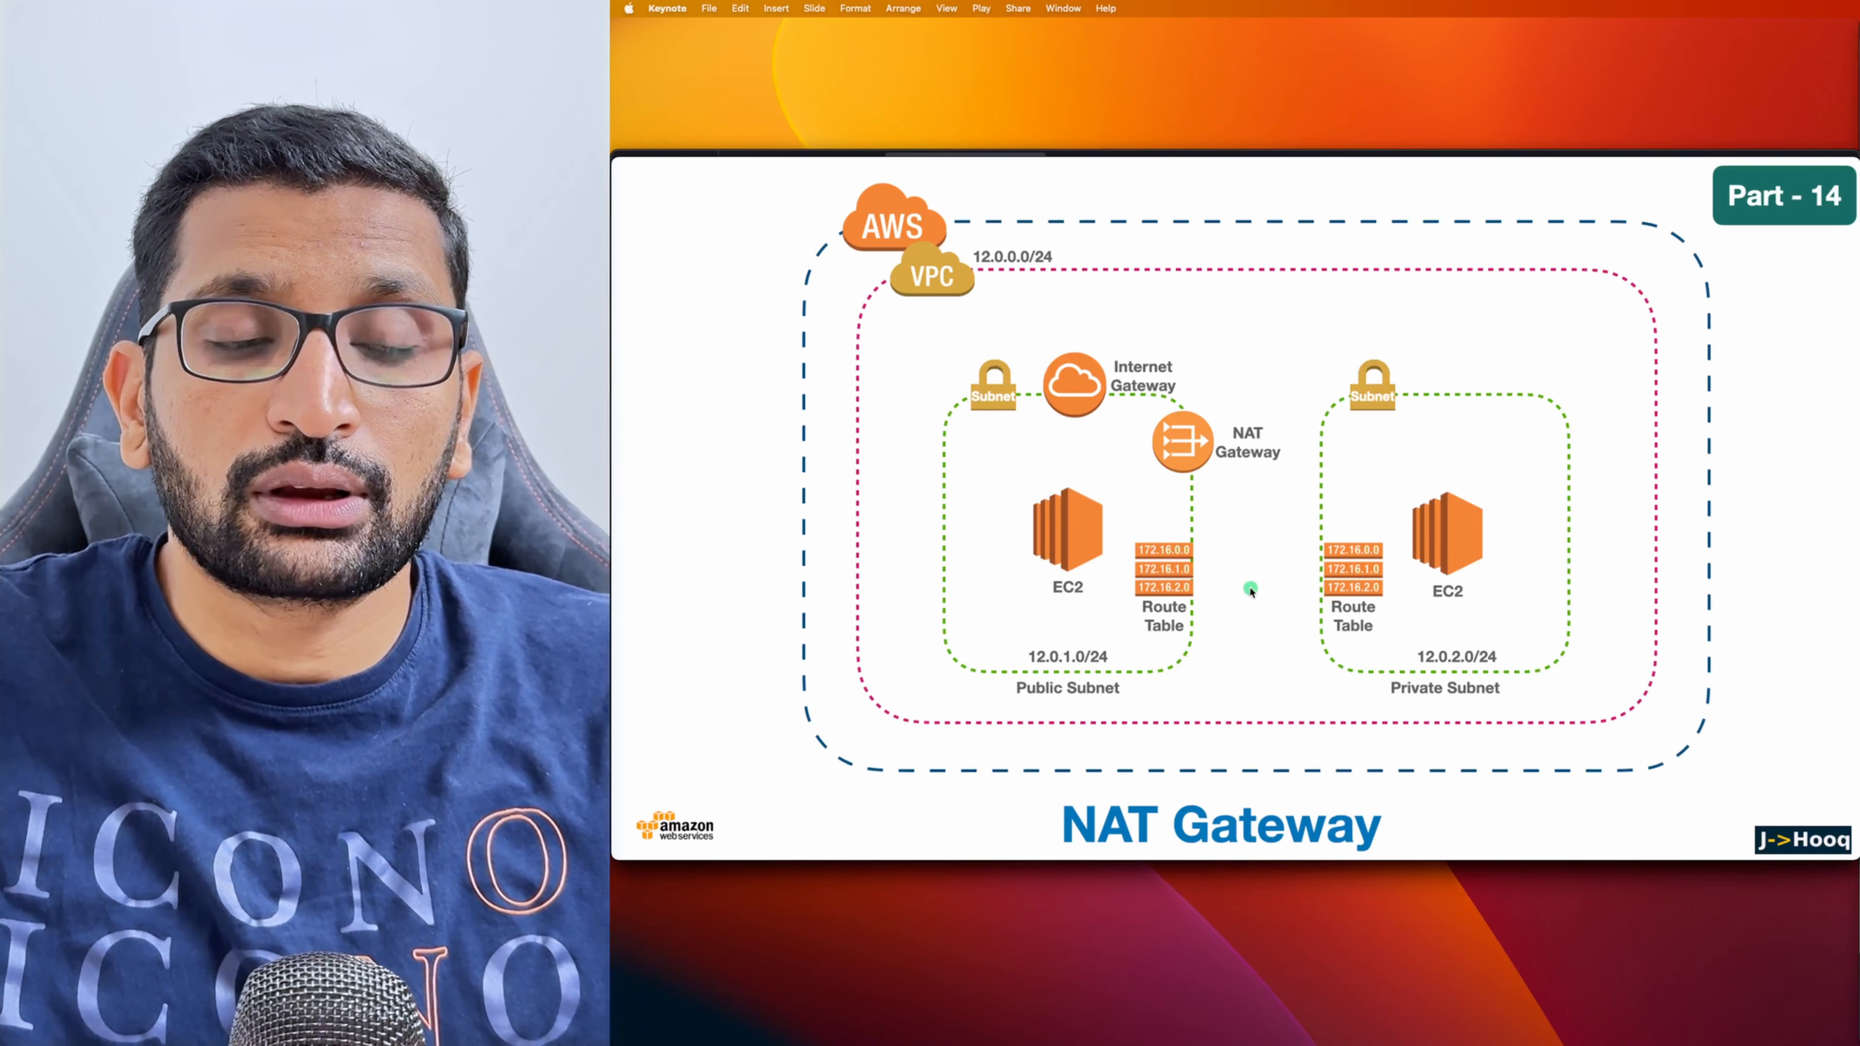
- View the EC2 instances in the presentation diagram, and open the EC2 service in the AWS console with the other browser tabs closed
key(Right)
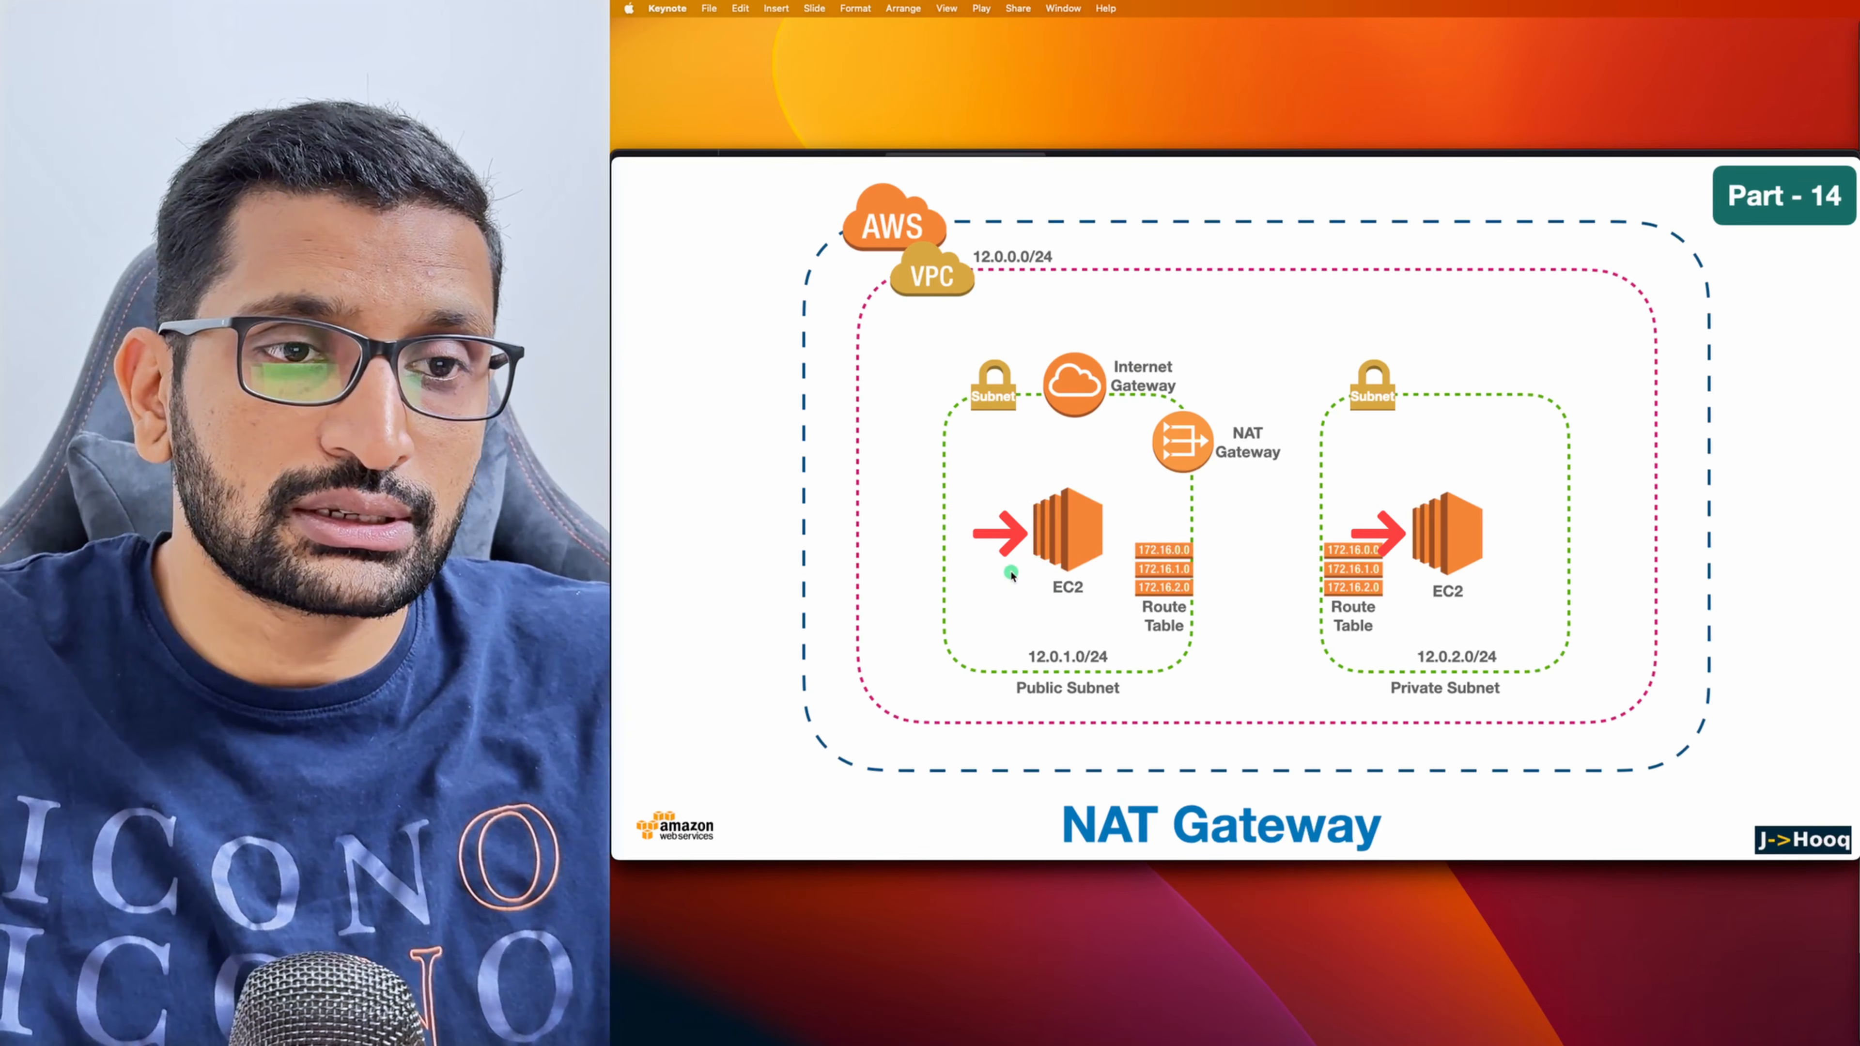
key(Right)
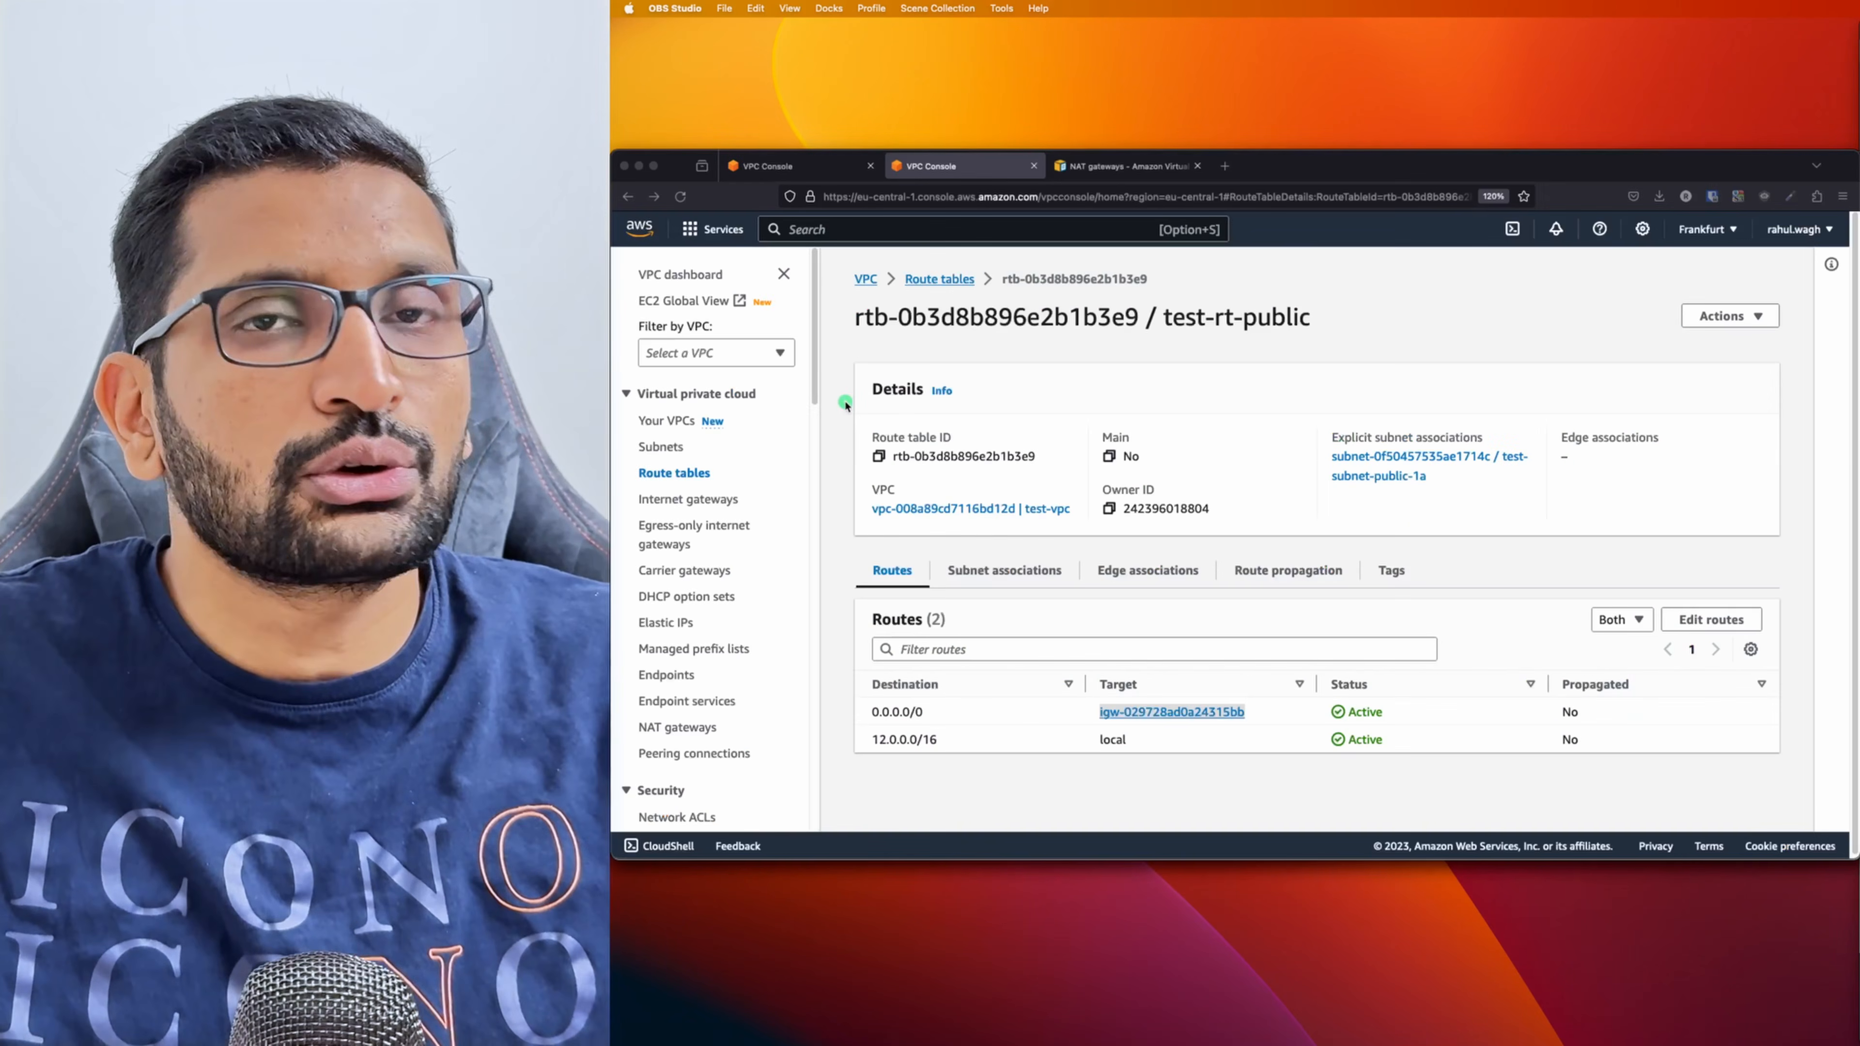
click(639, 229)
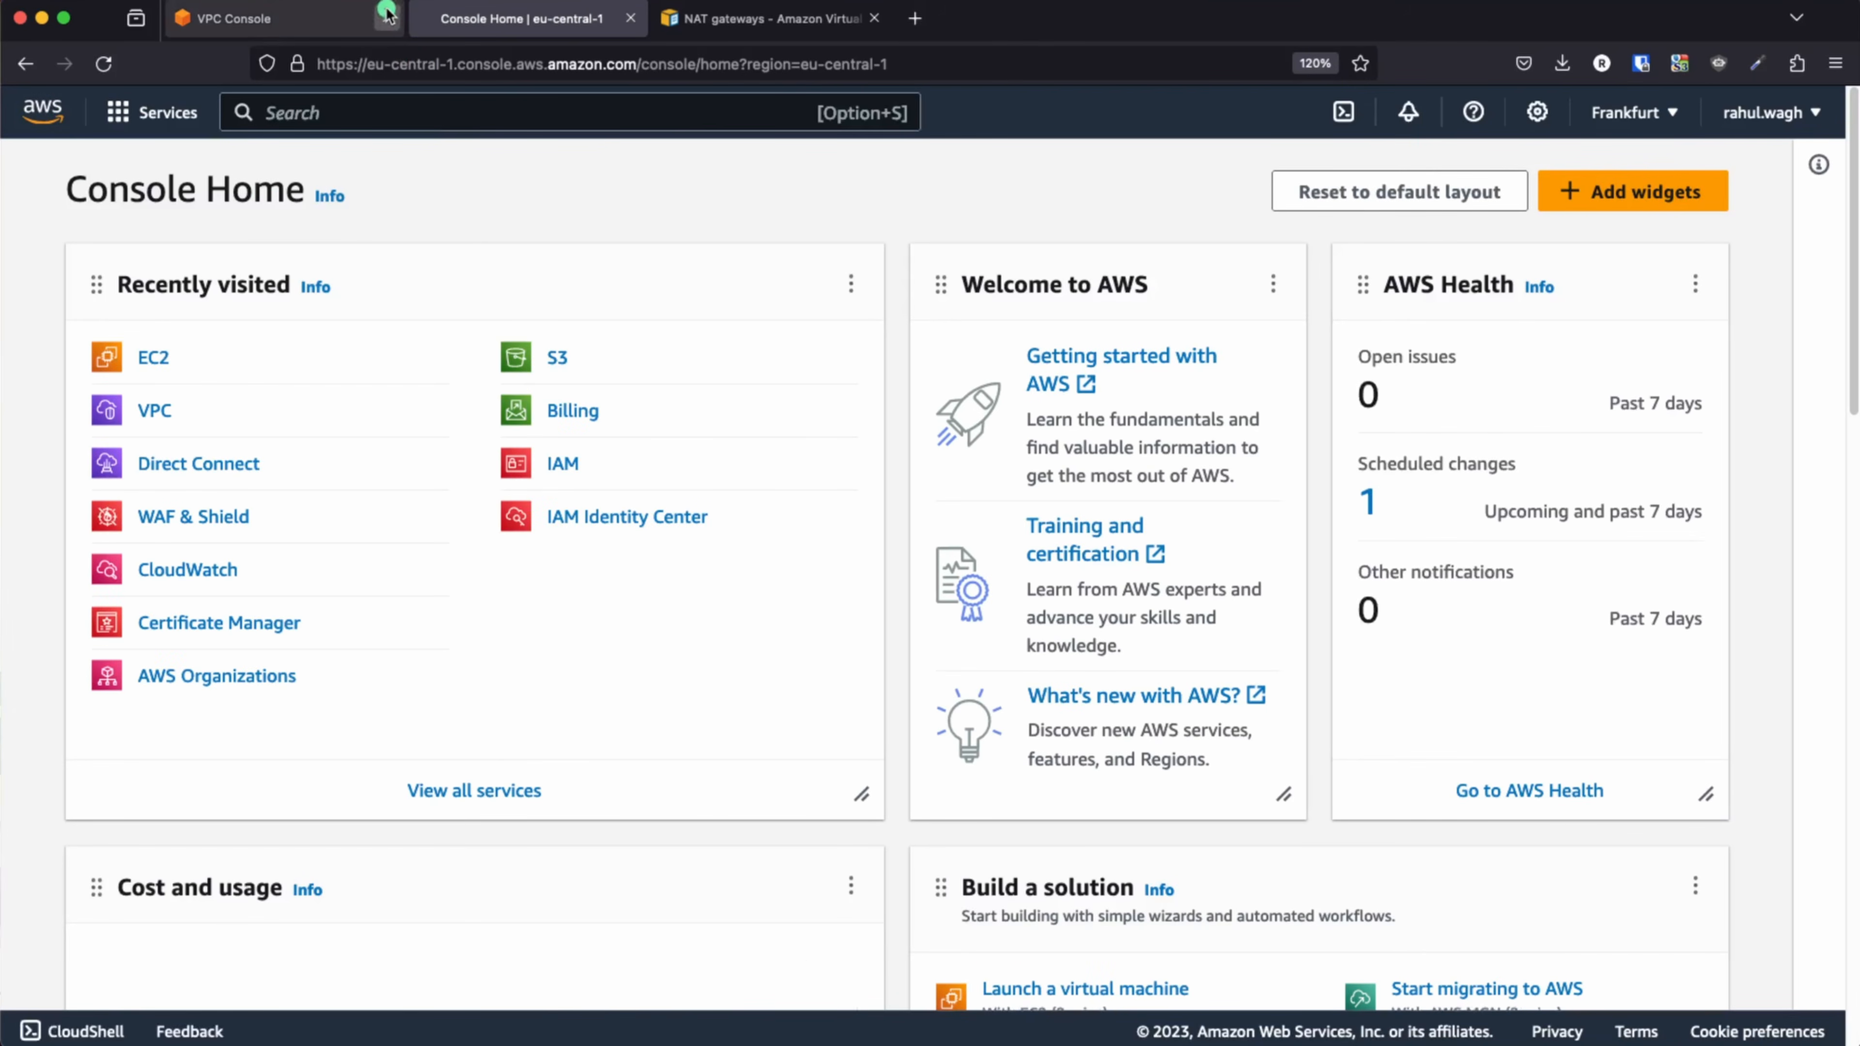
click(386, 18)
click(630, 17)
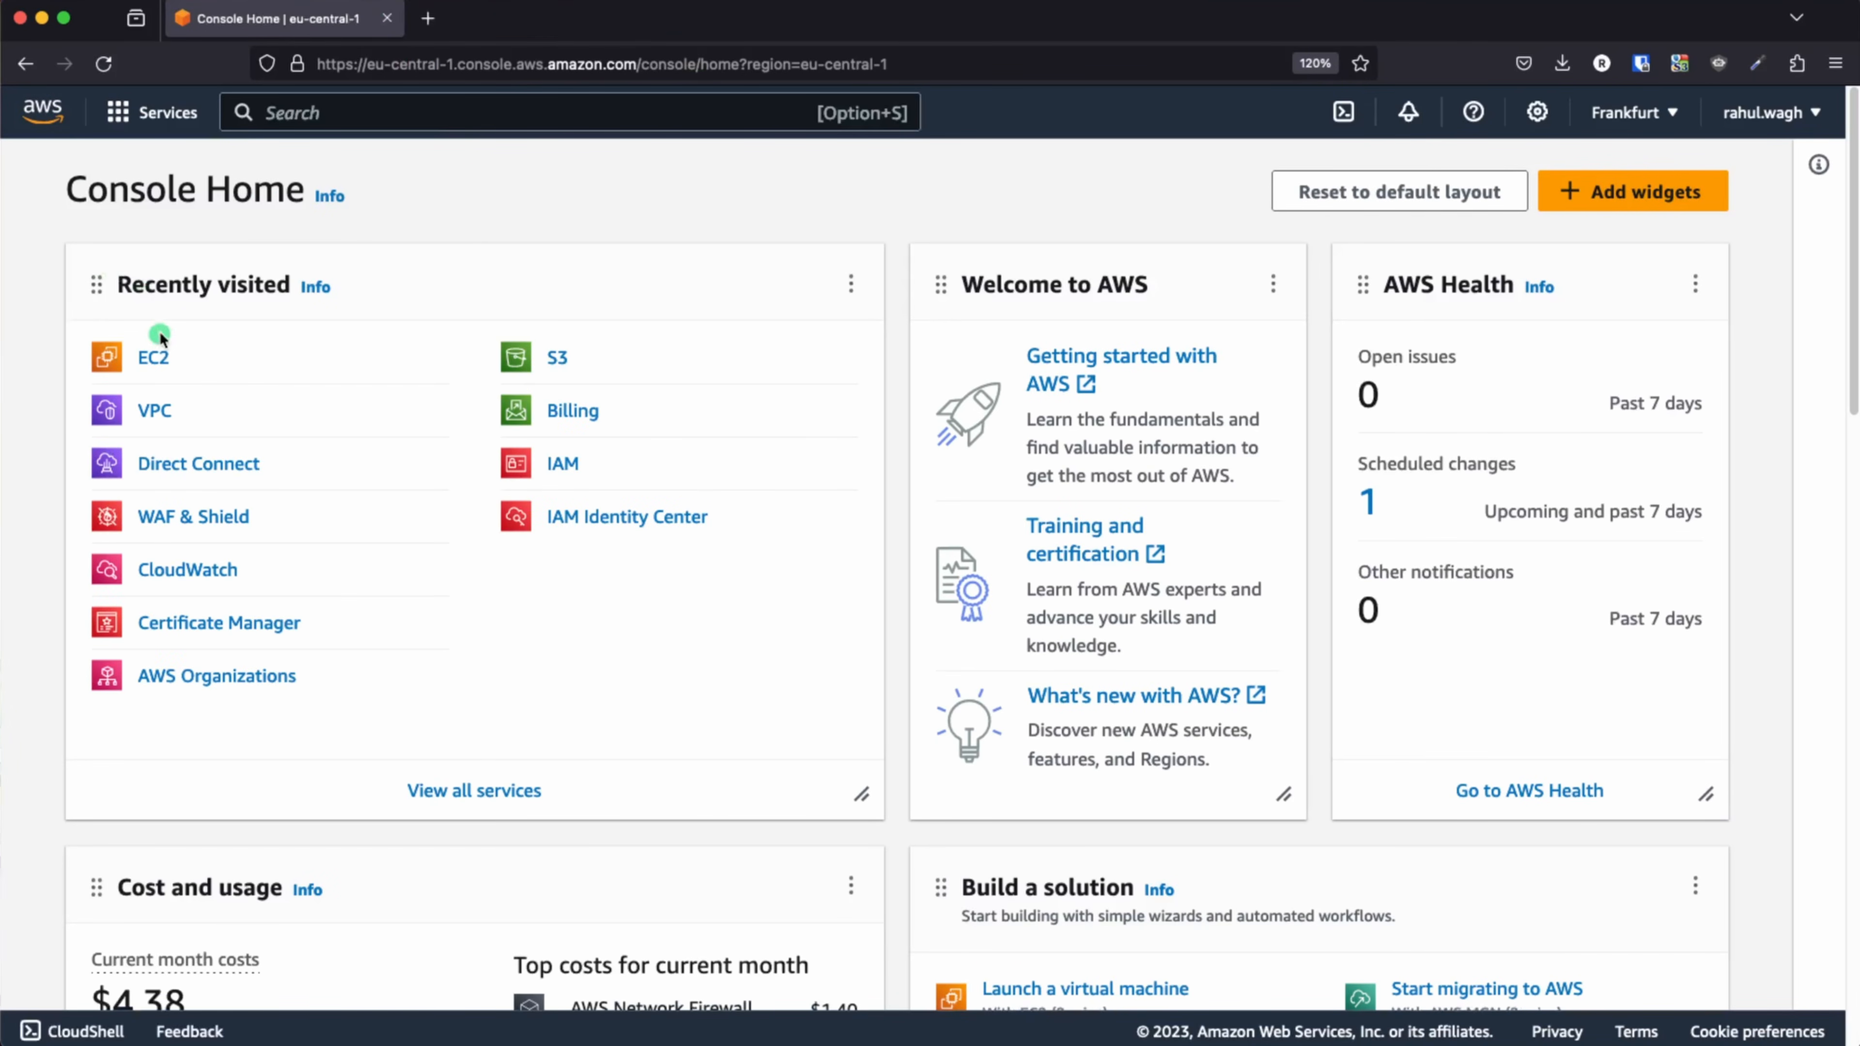
text(ec2)
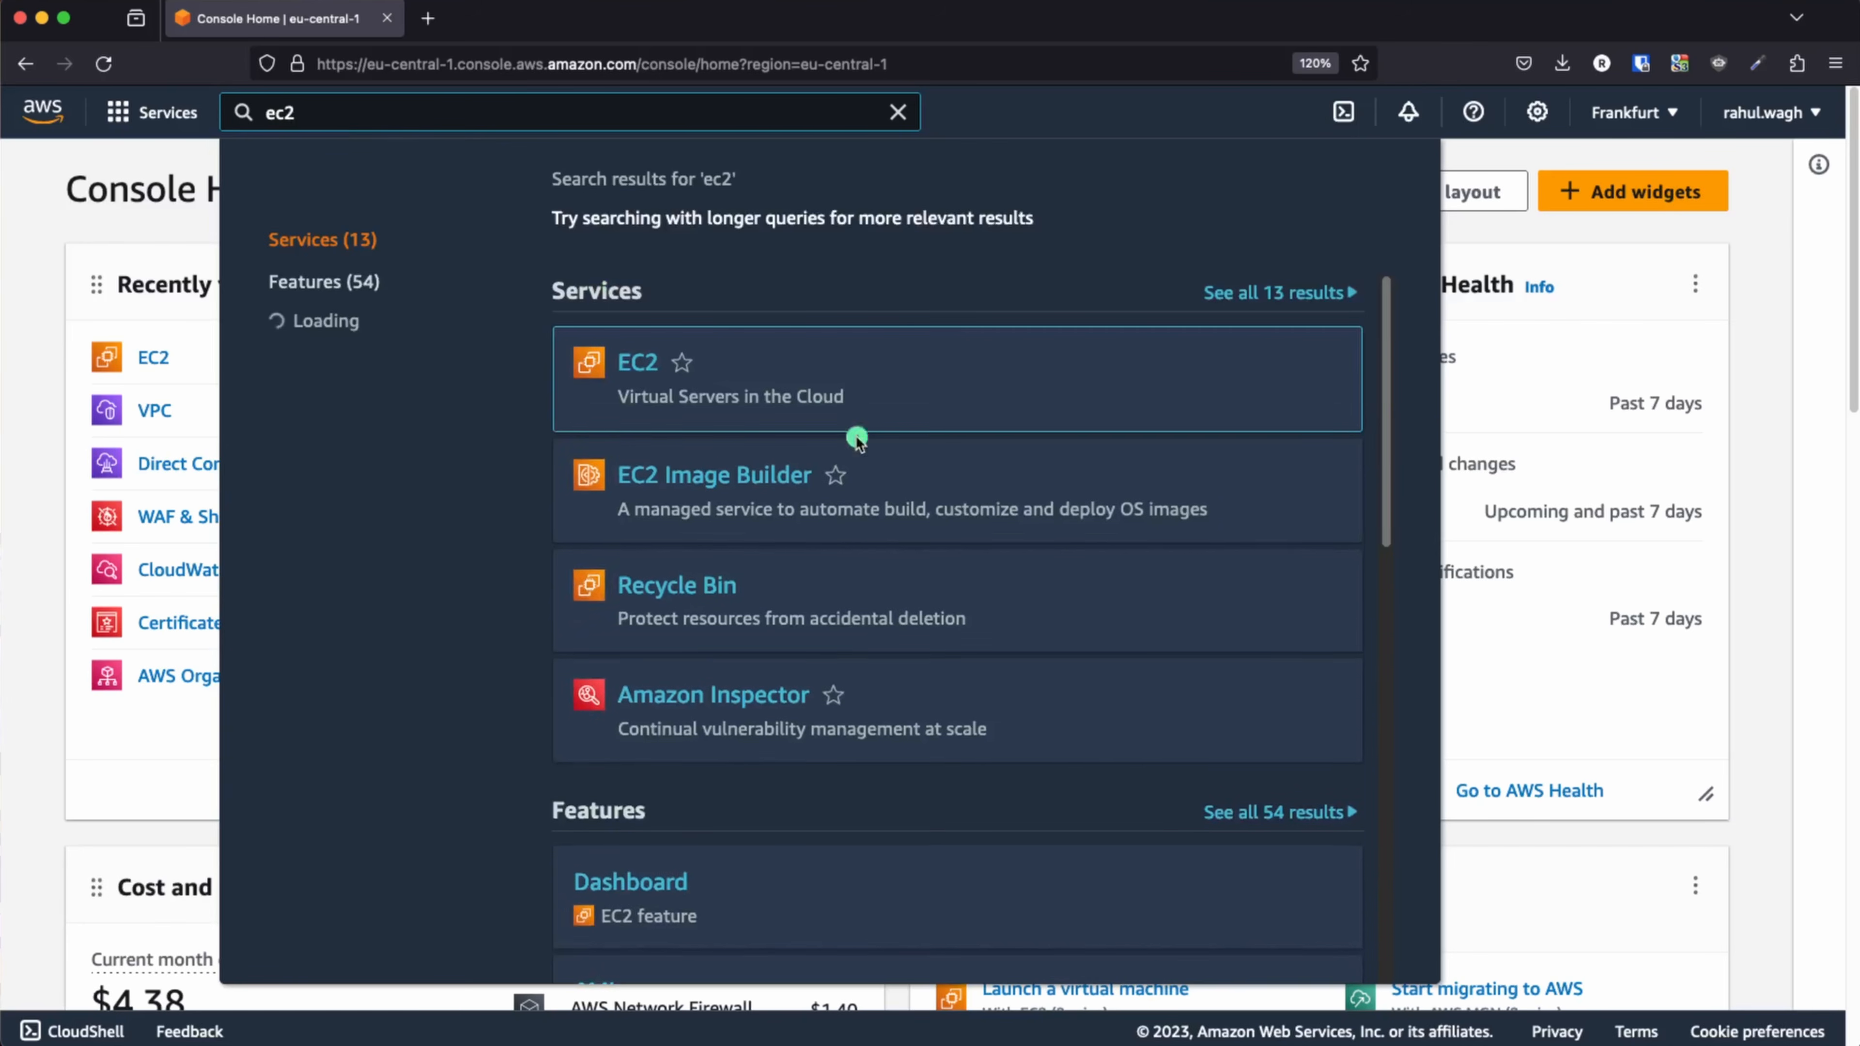
click(653, 366)
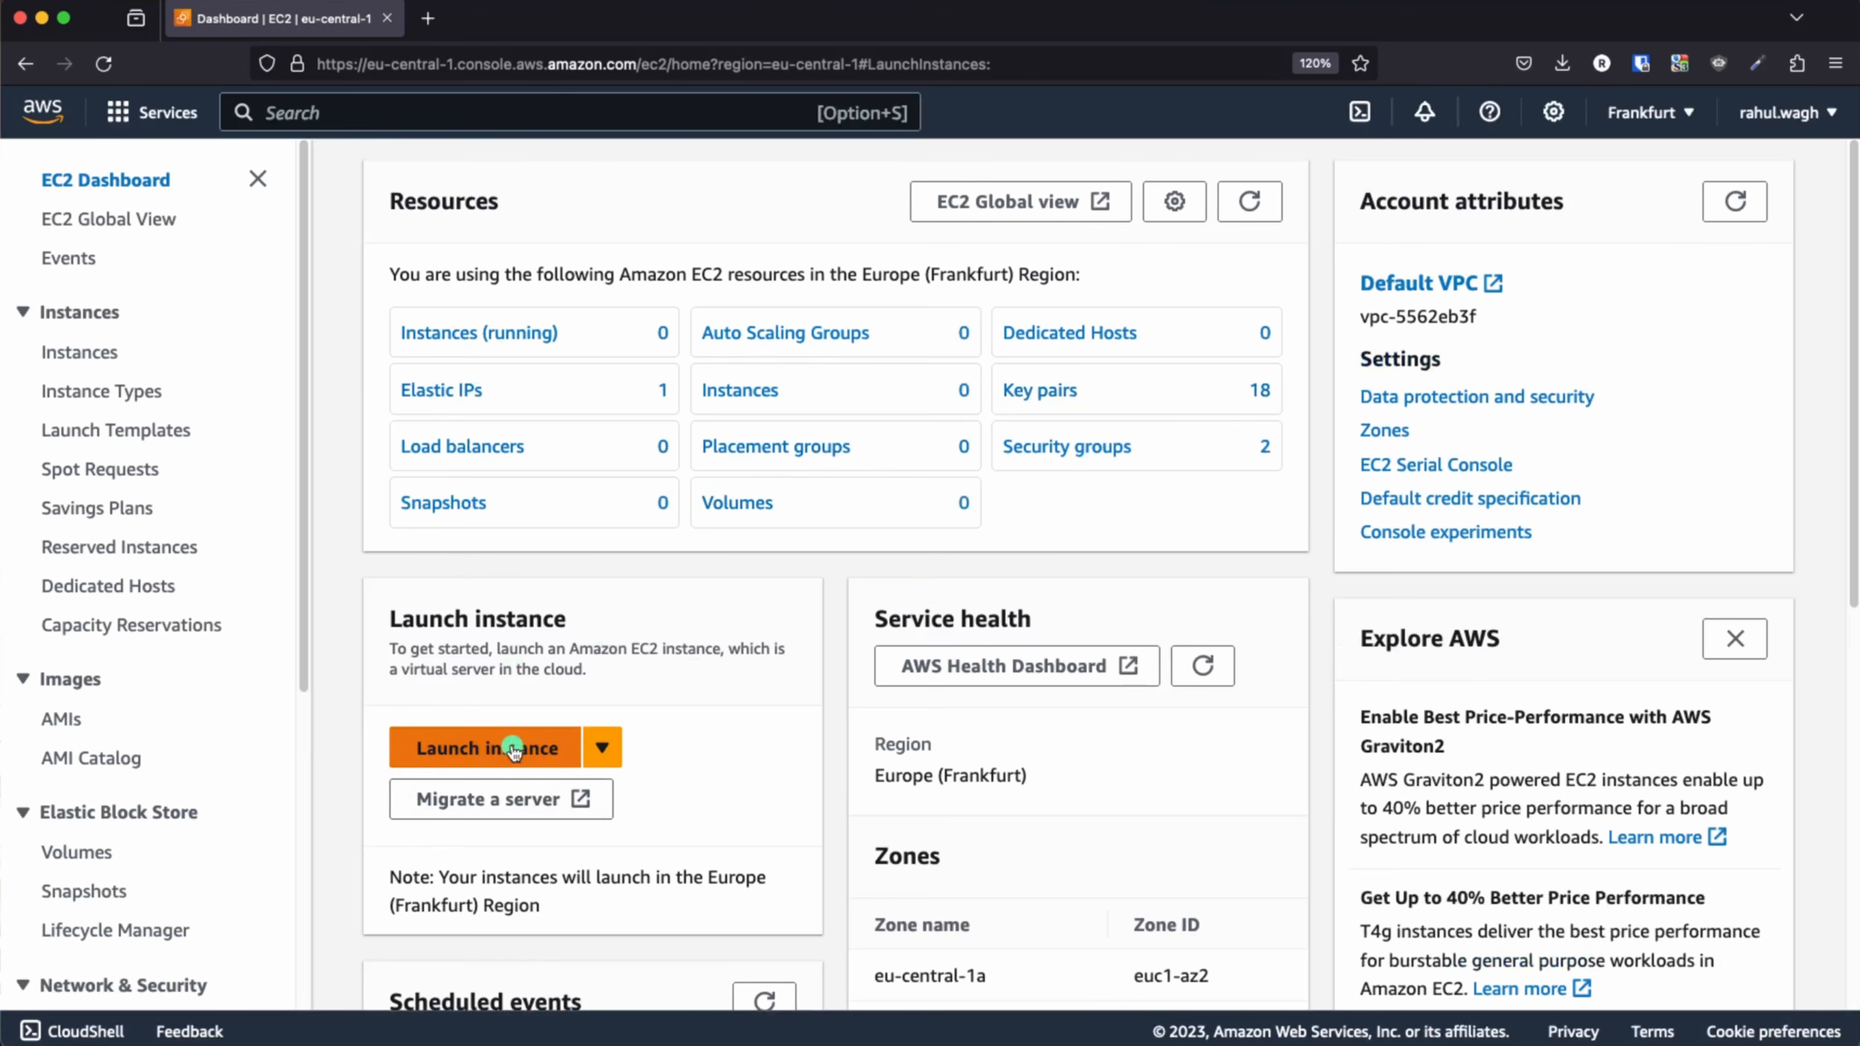
- Start launching an EC2 instance named test-ec2-public and choose Ubuntu as its operating system image
click(527, 749)
scroll(330, 557, down, 1)
click(238, 504)
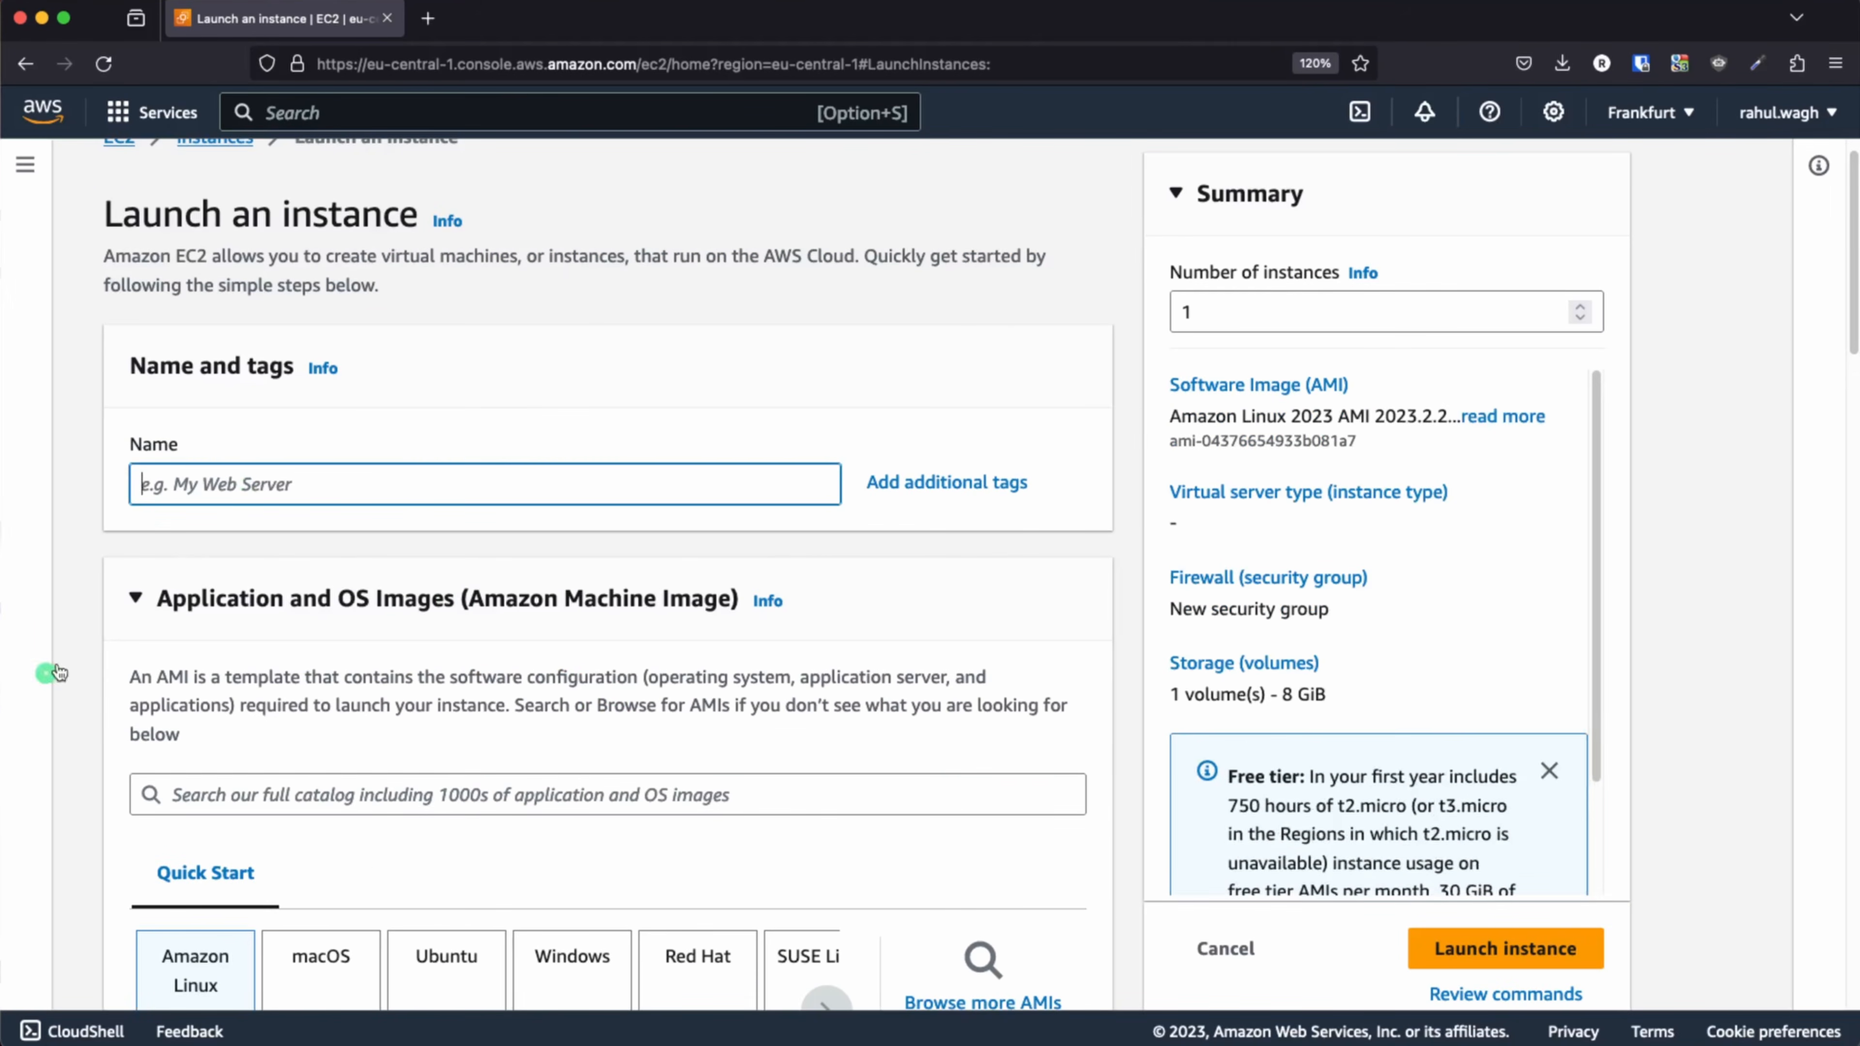
text(test-ec2)
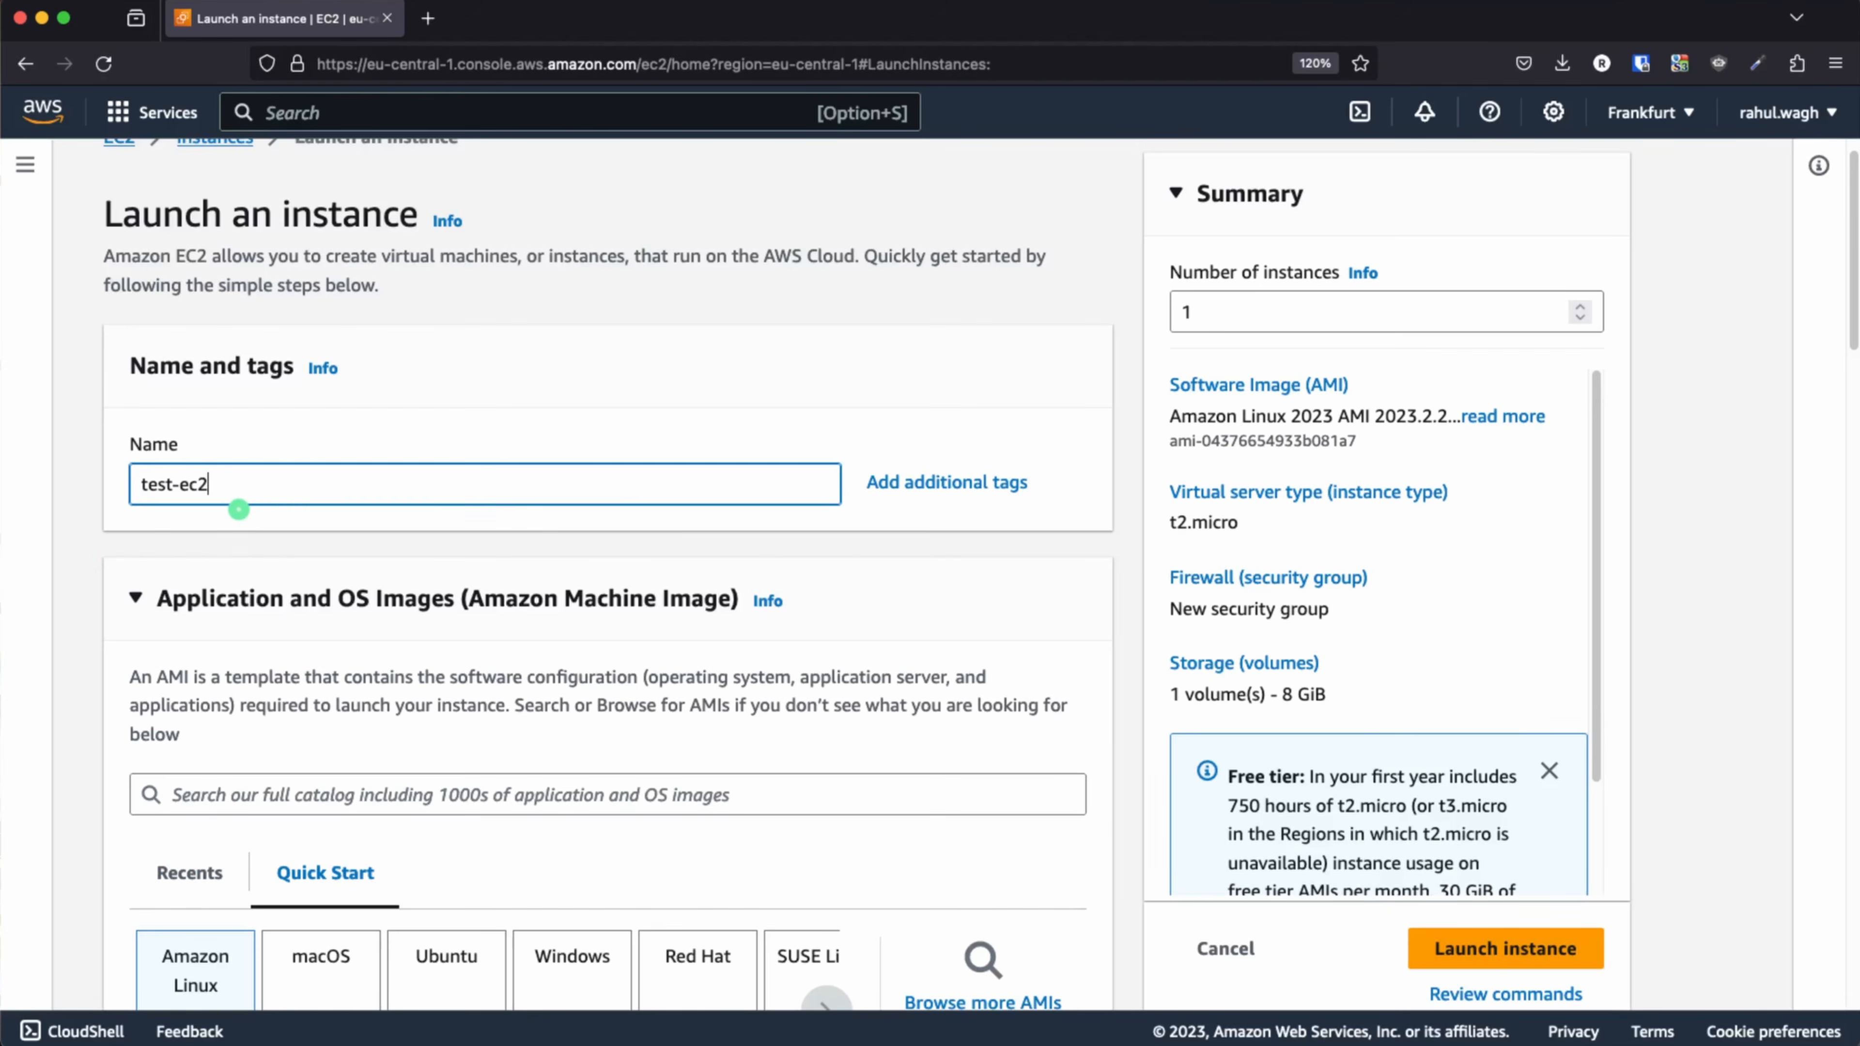
text(-public)
scroll(448, 579, down, 5)
click(463, 702)
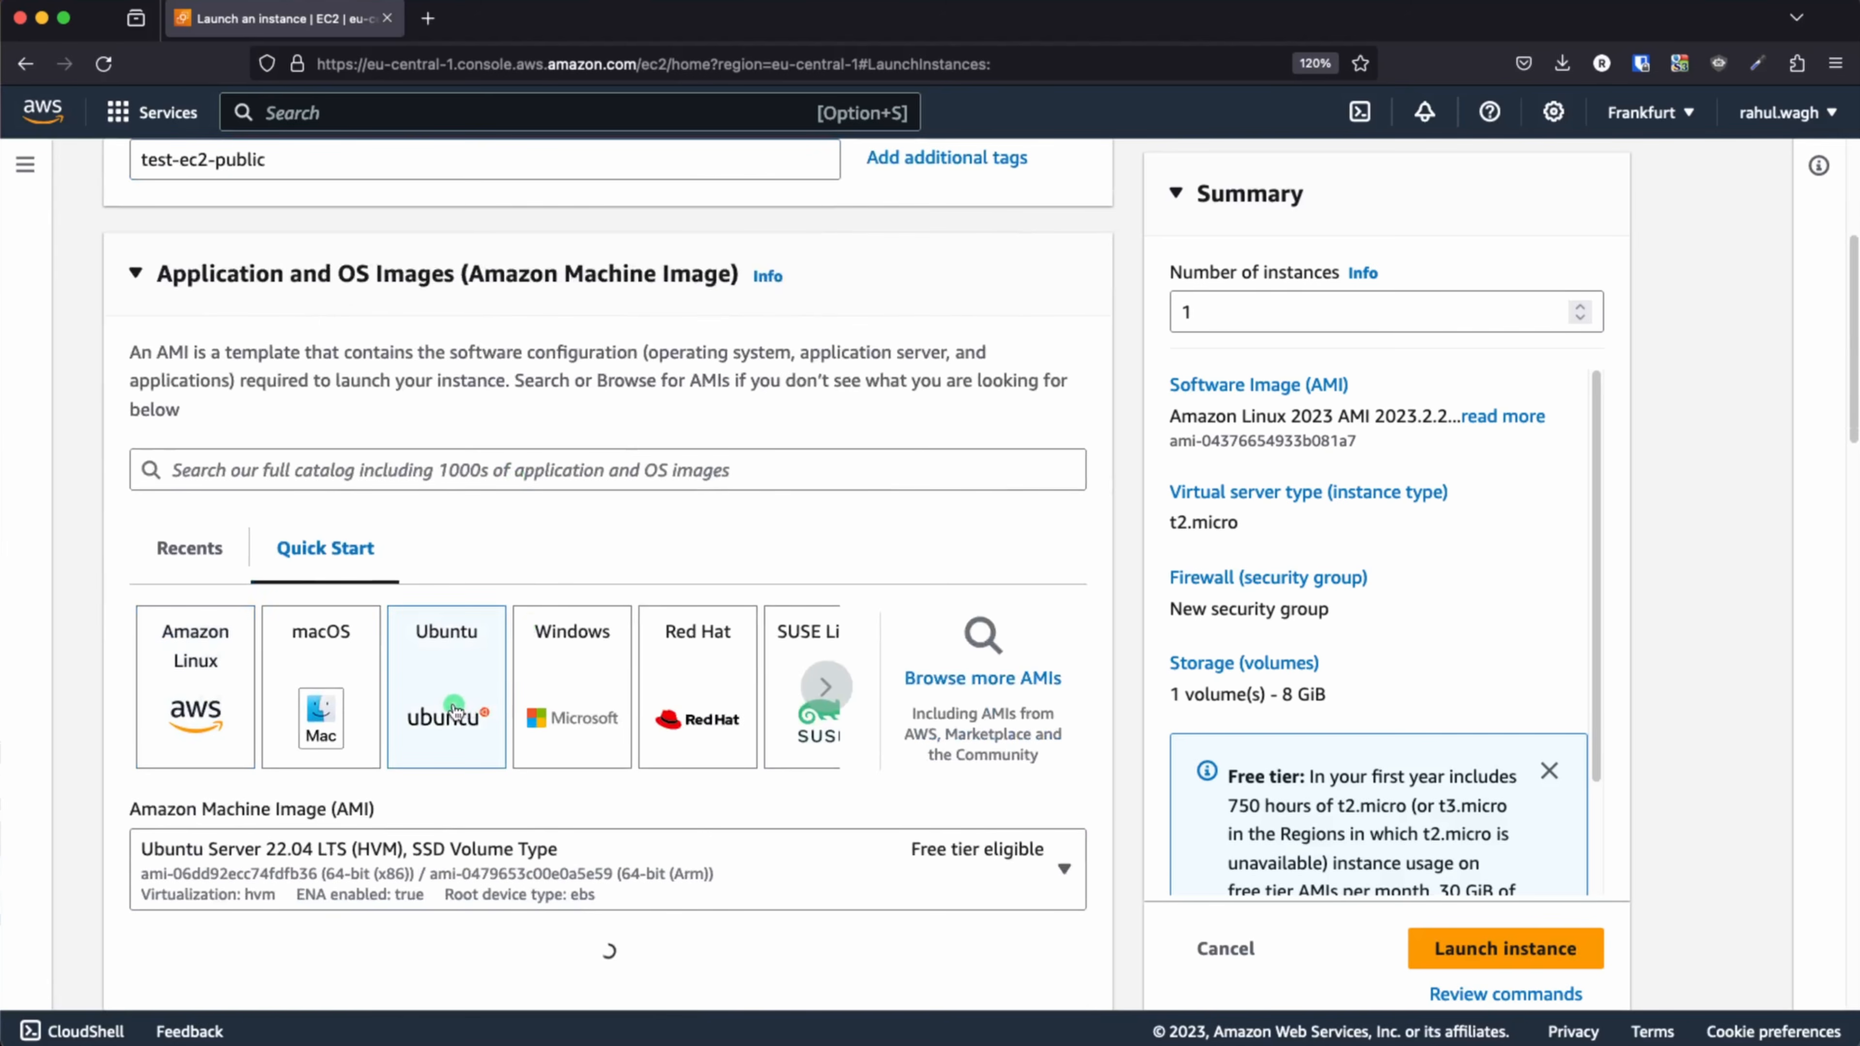
- Create an RSA key pair named nat-gateway-demo-key in .pem format for the test-ec2-public instance
scroll(555, 587, down, 7)
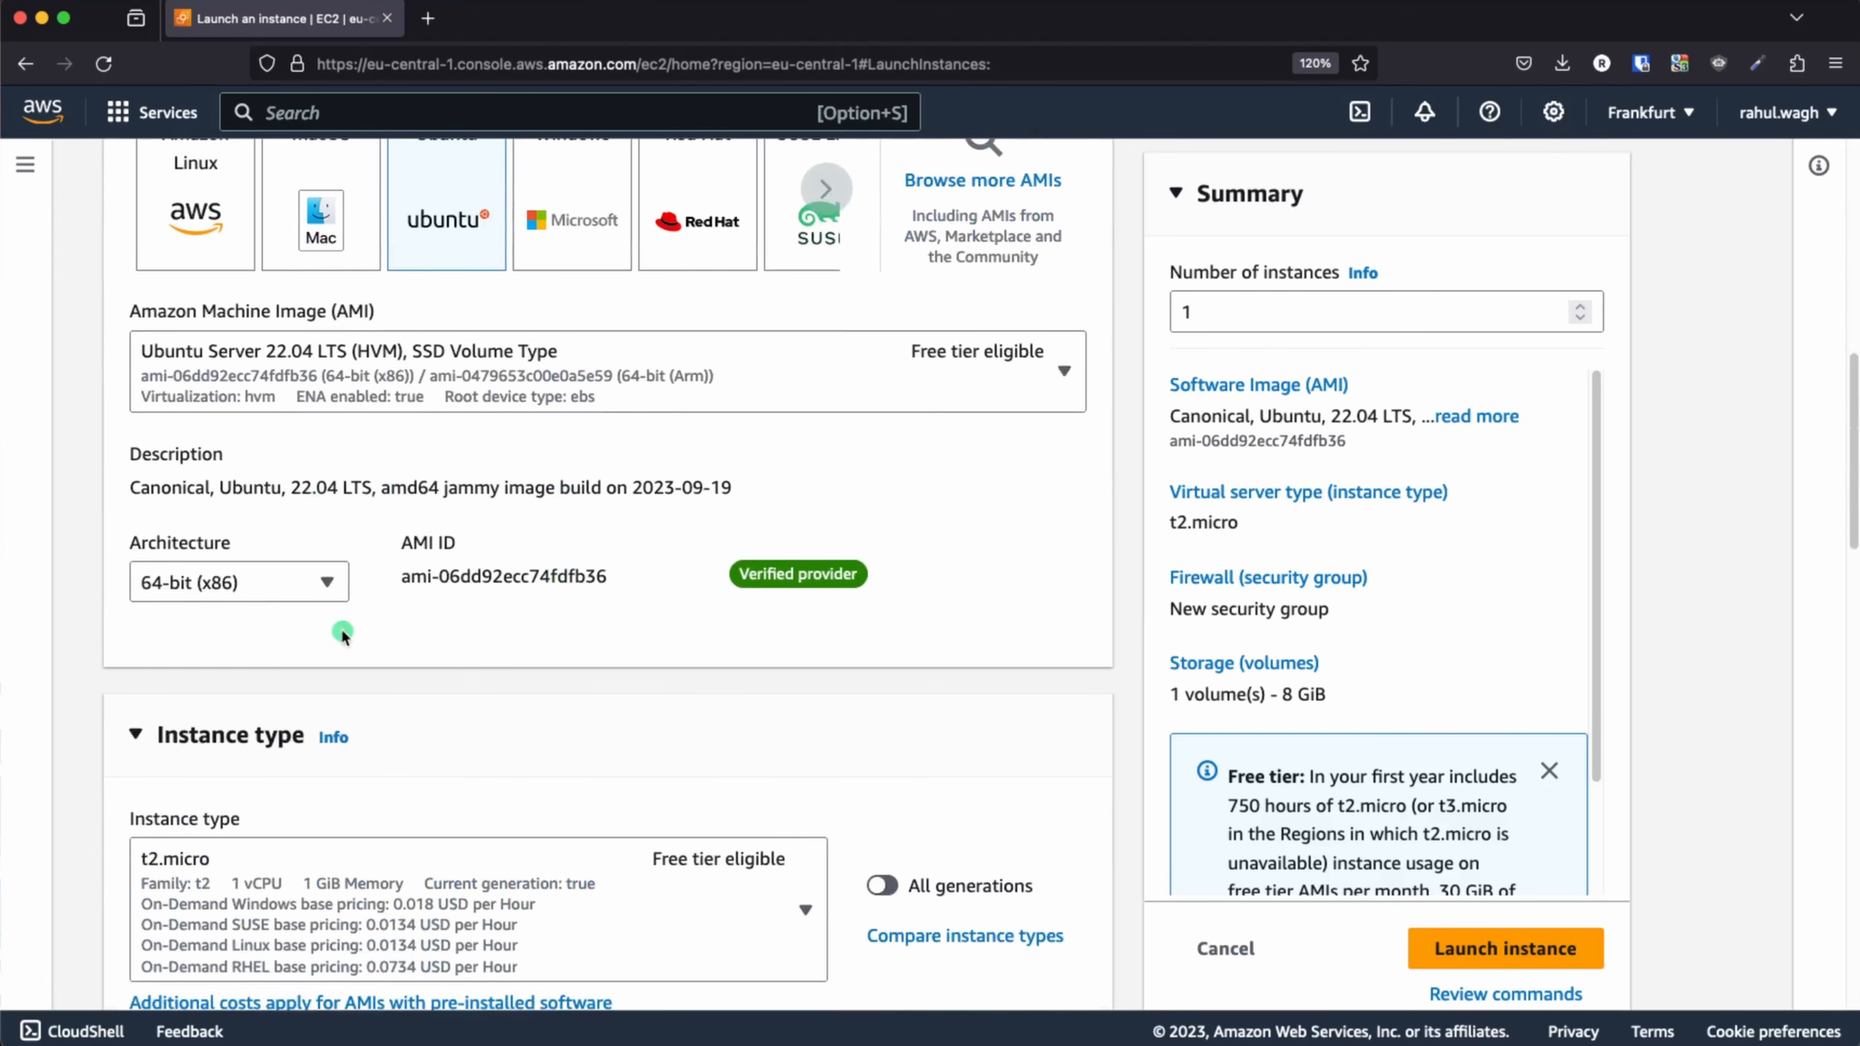
scroll(343, 632, down, 2)
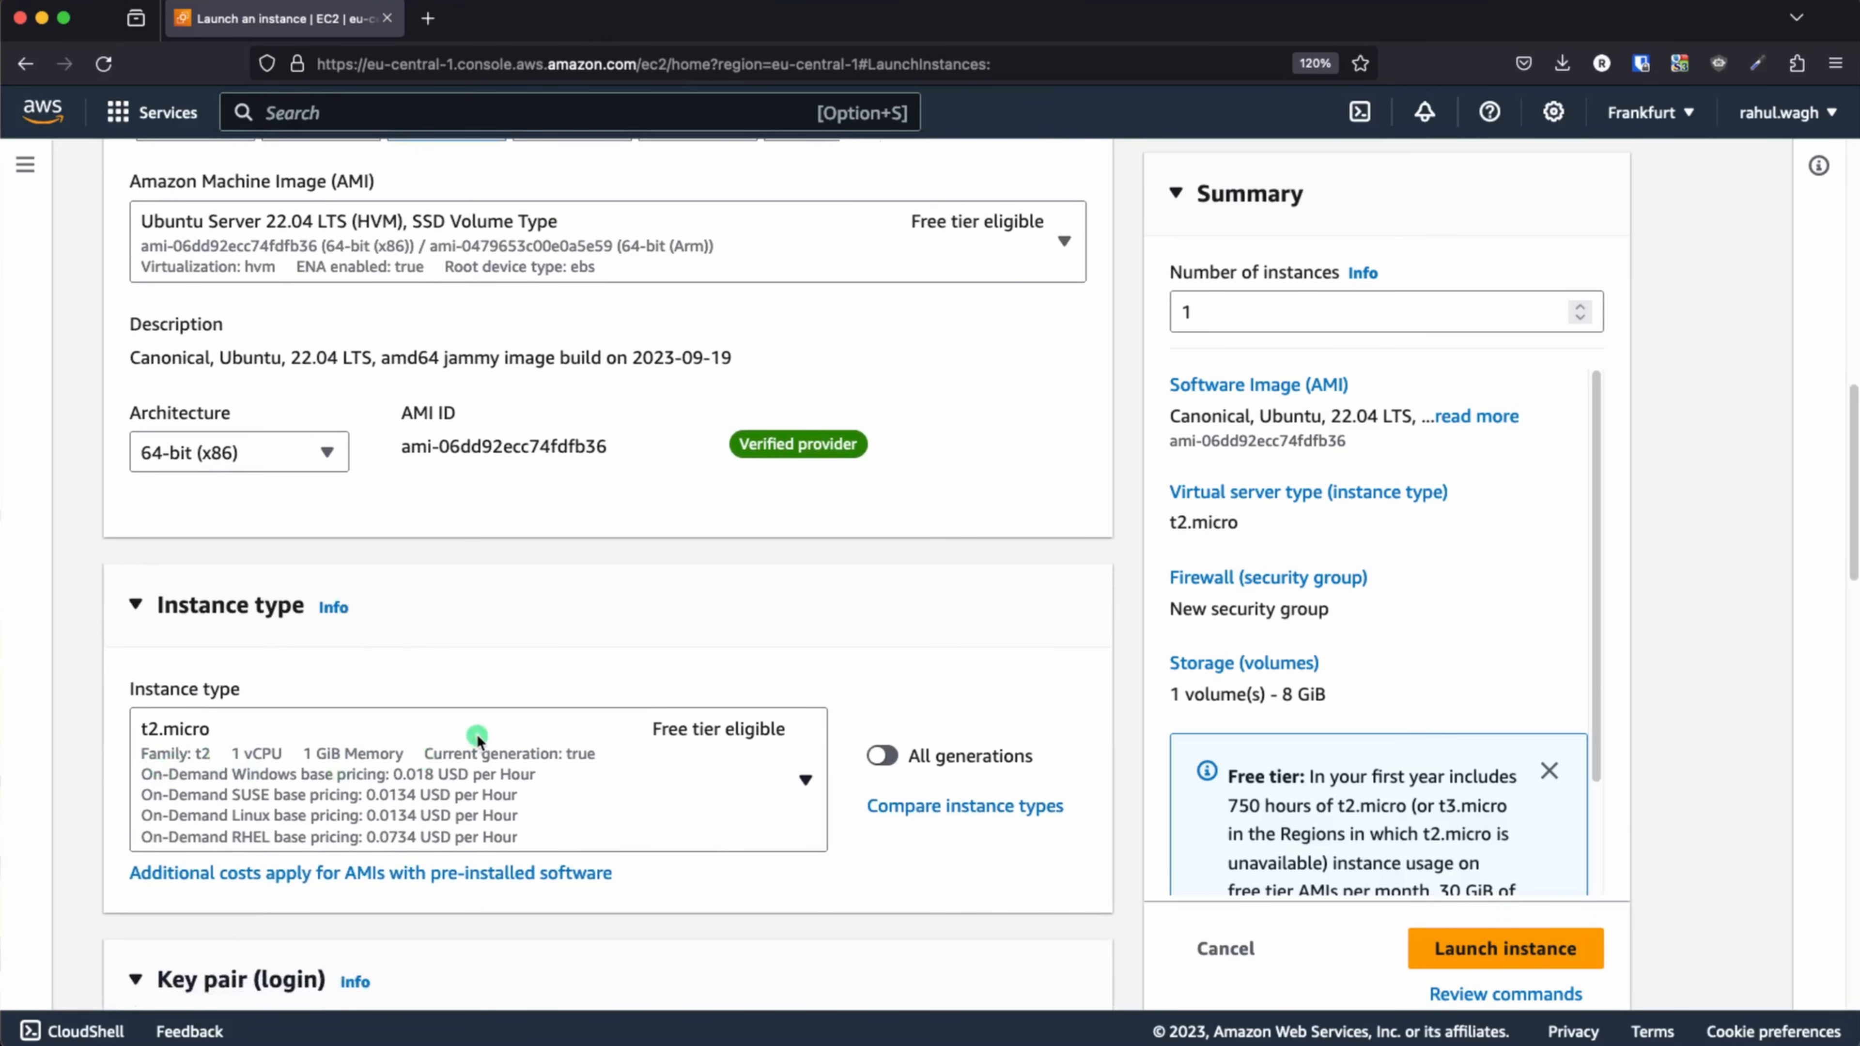
scroll(476, 737, down, 5)
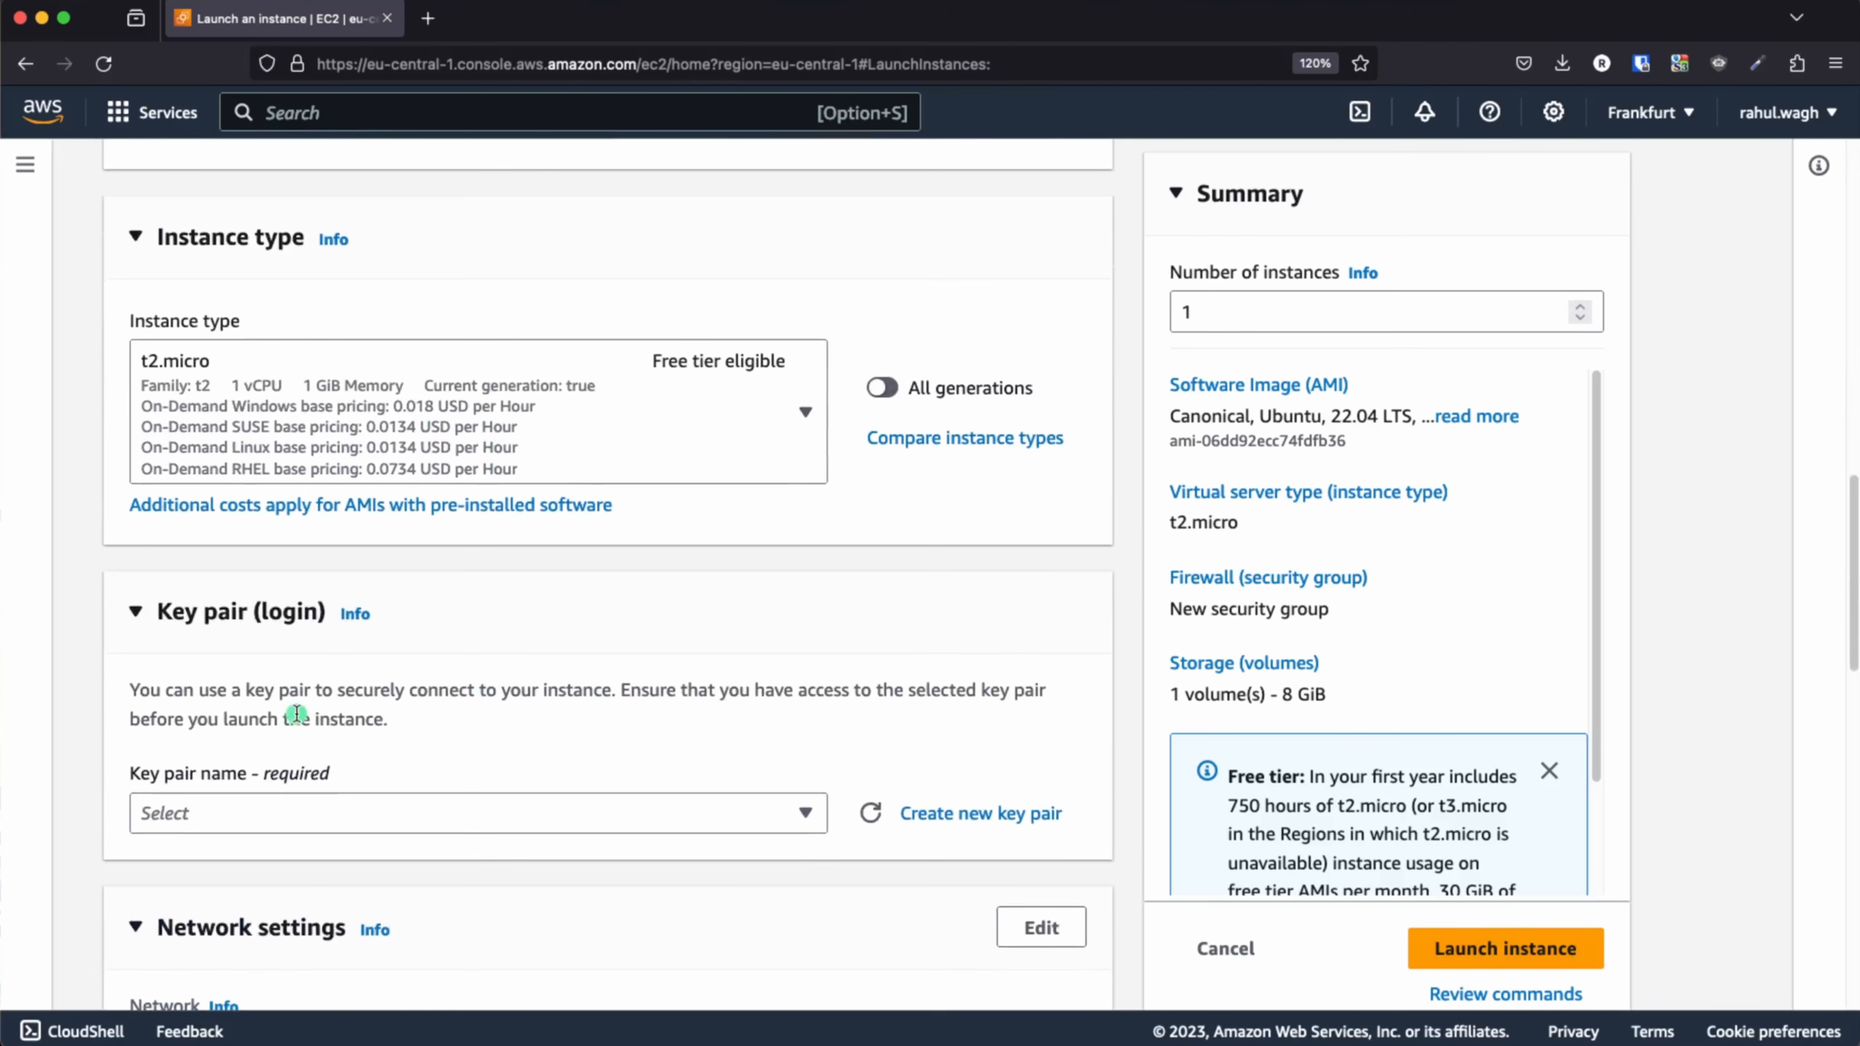
click(997, 819)
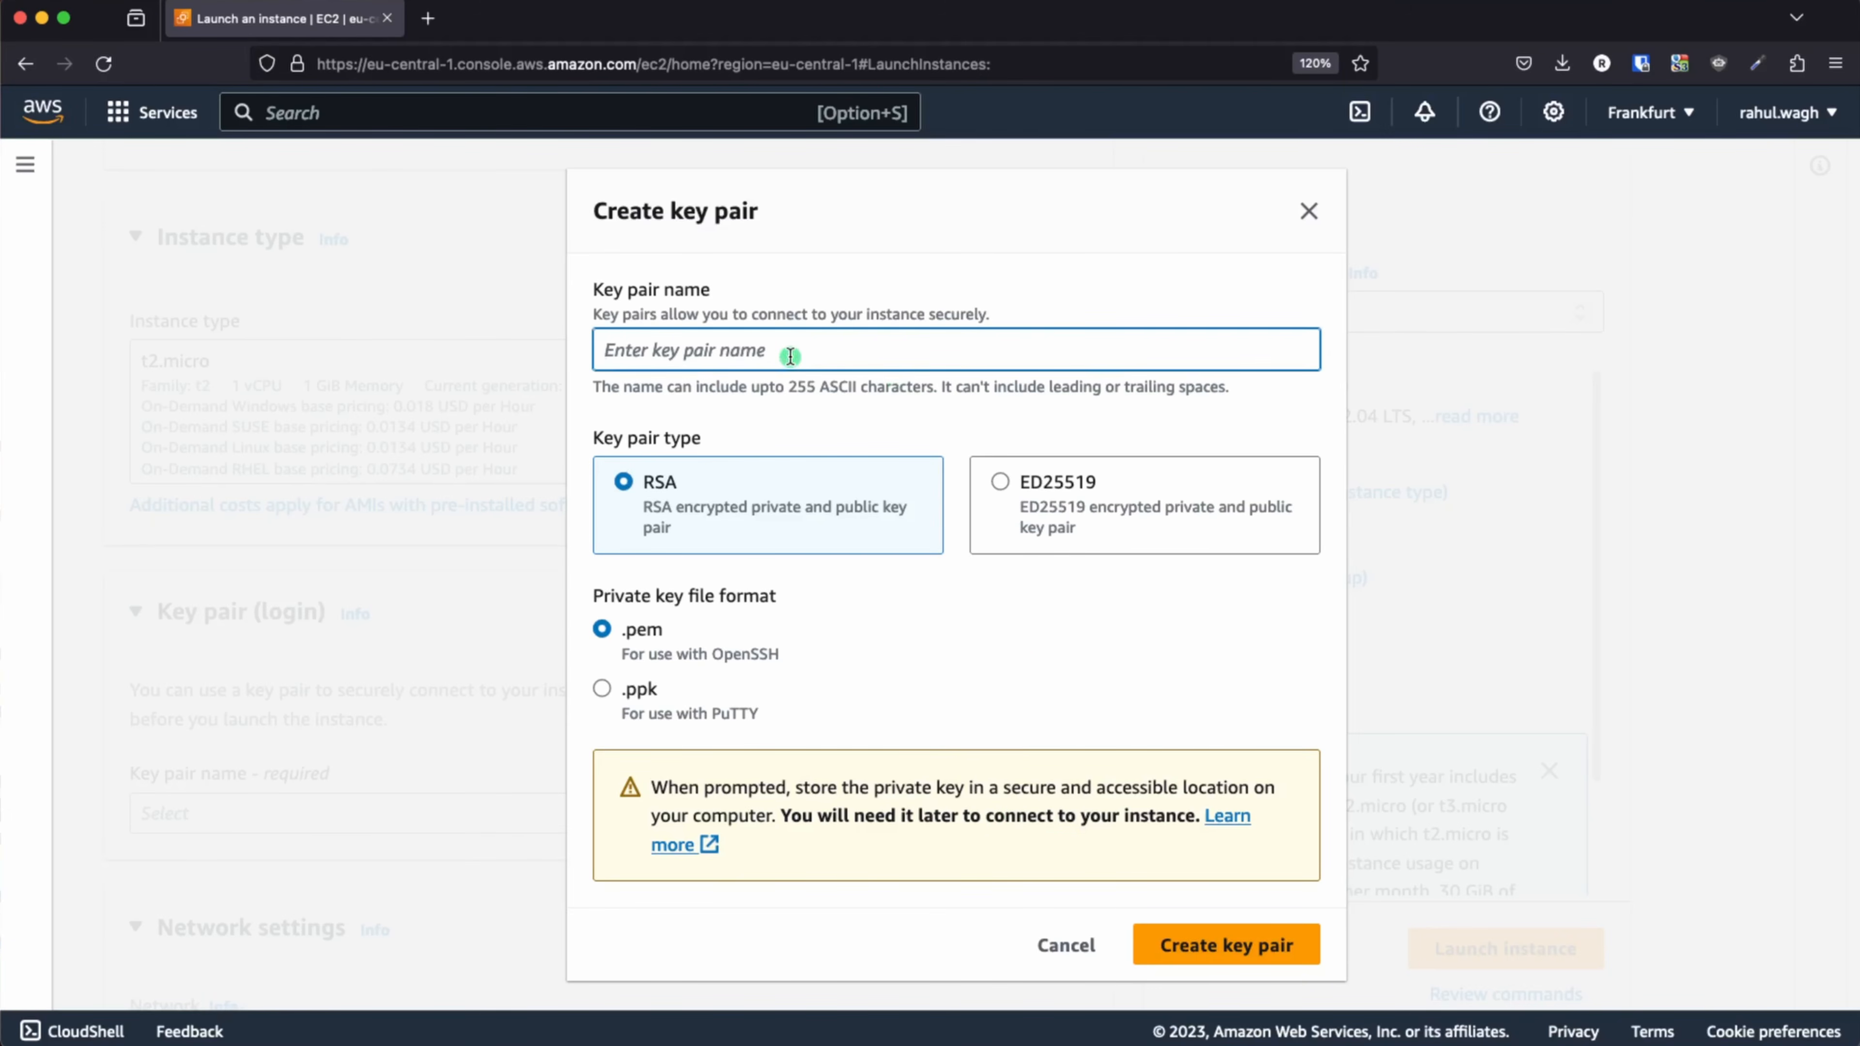
text(nat)
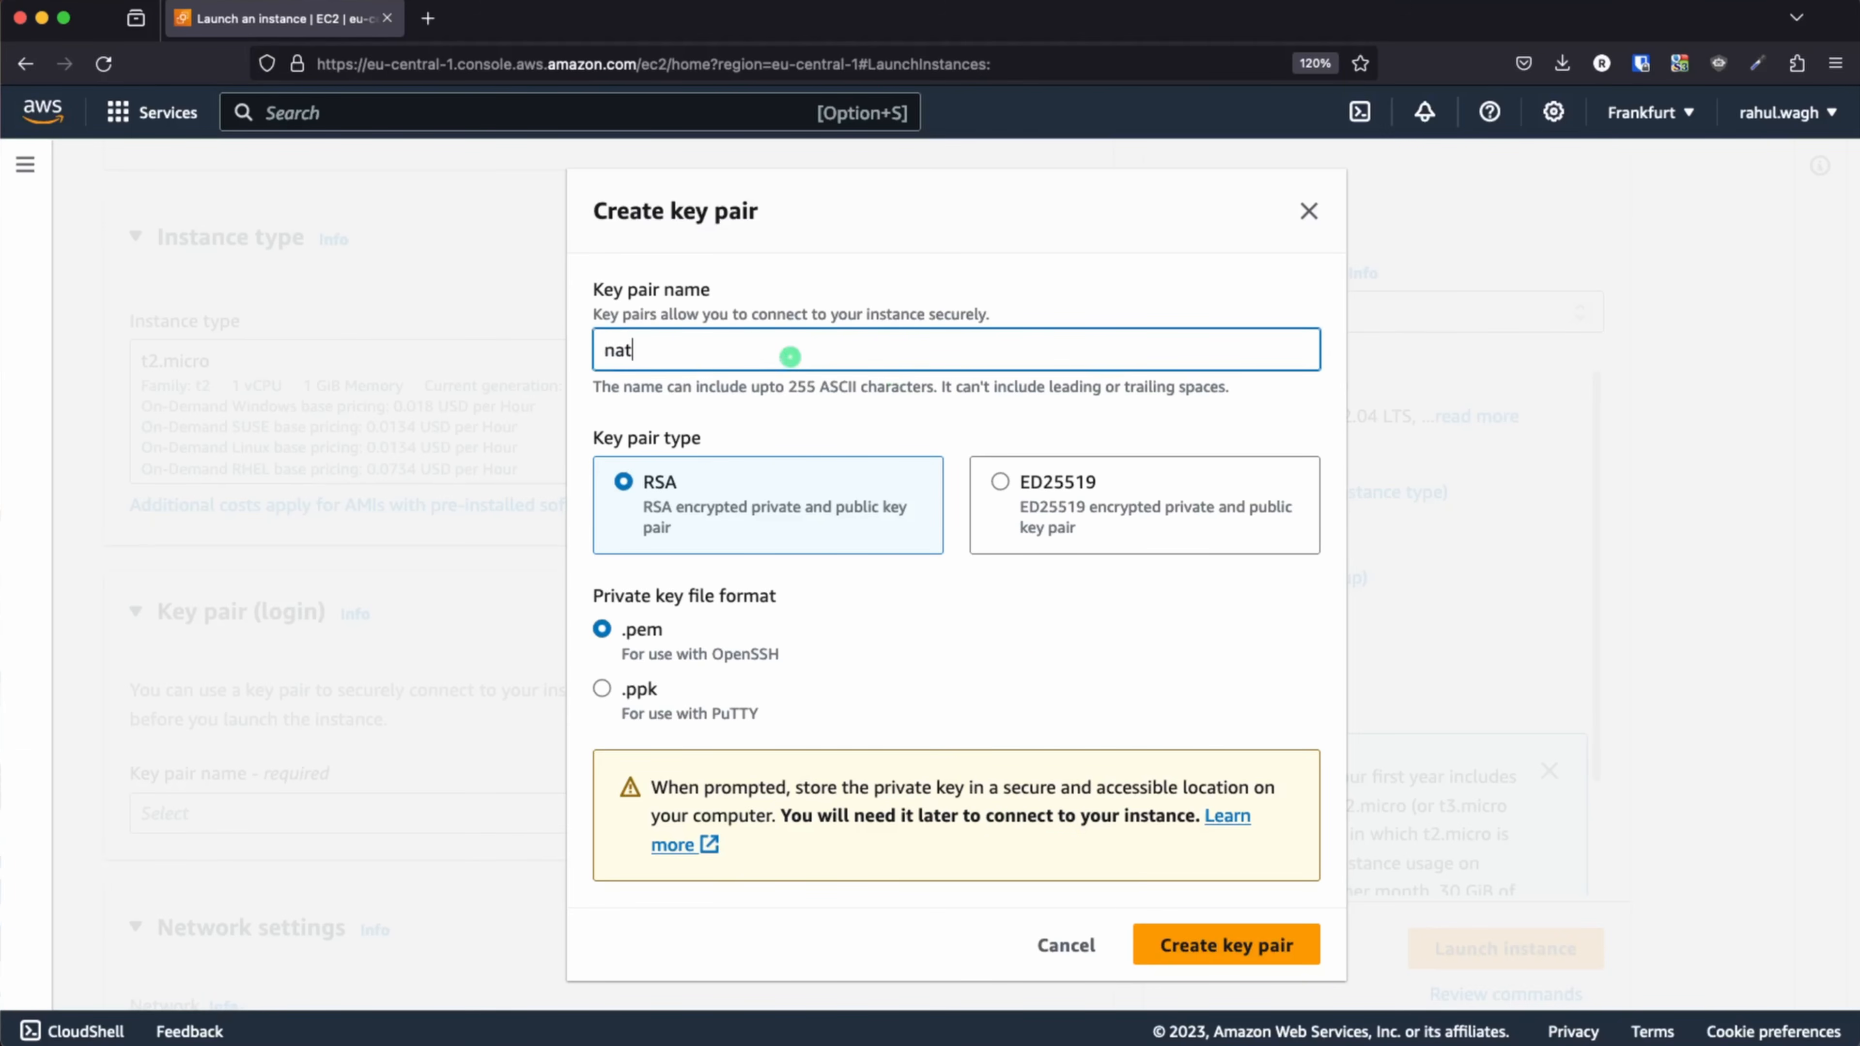
text(-gateway-demo-key)
click(1247, 944)
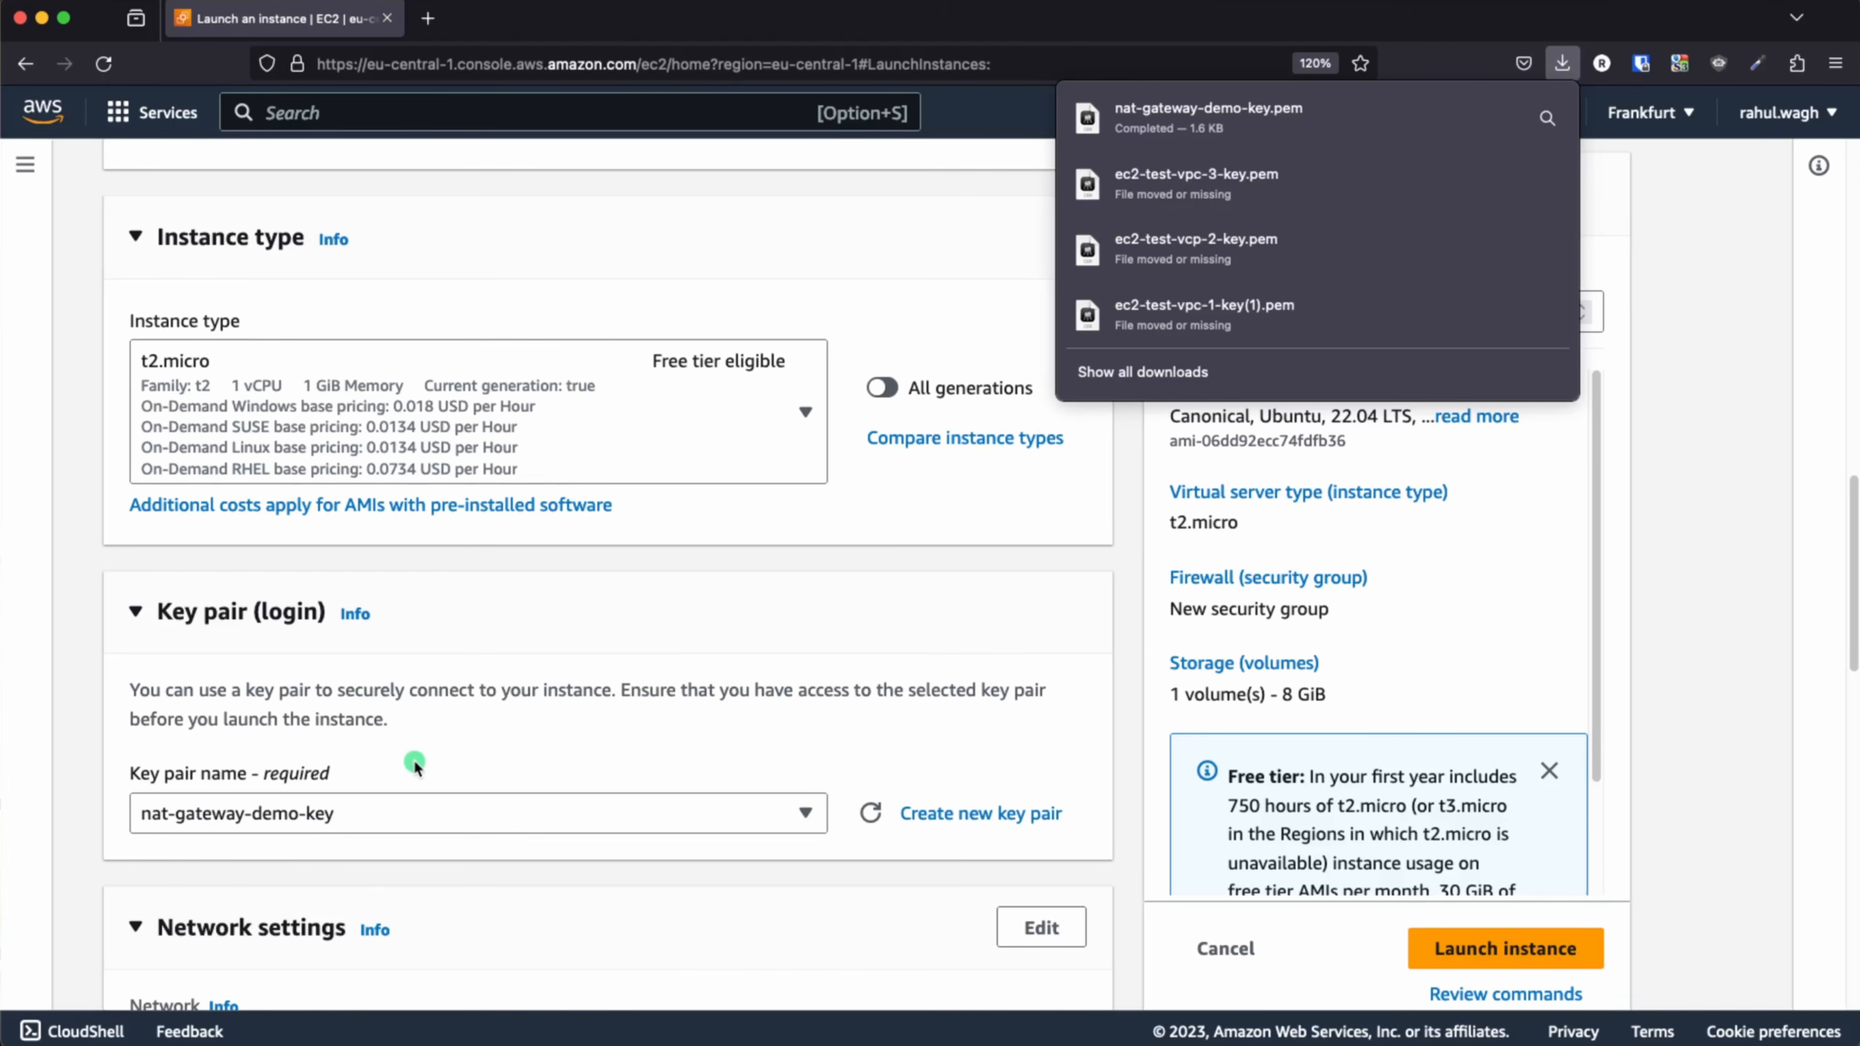
click(505, 776)
- Edit the instance's network settings to use the VPC test-vpc and the subnet test-subnet-public-1a
scroll(521, 789, down, 3)
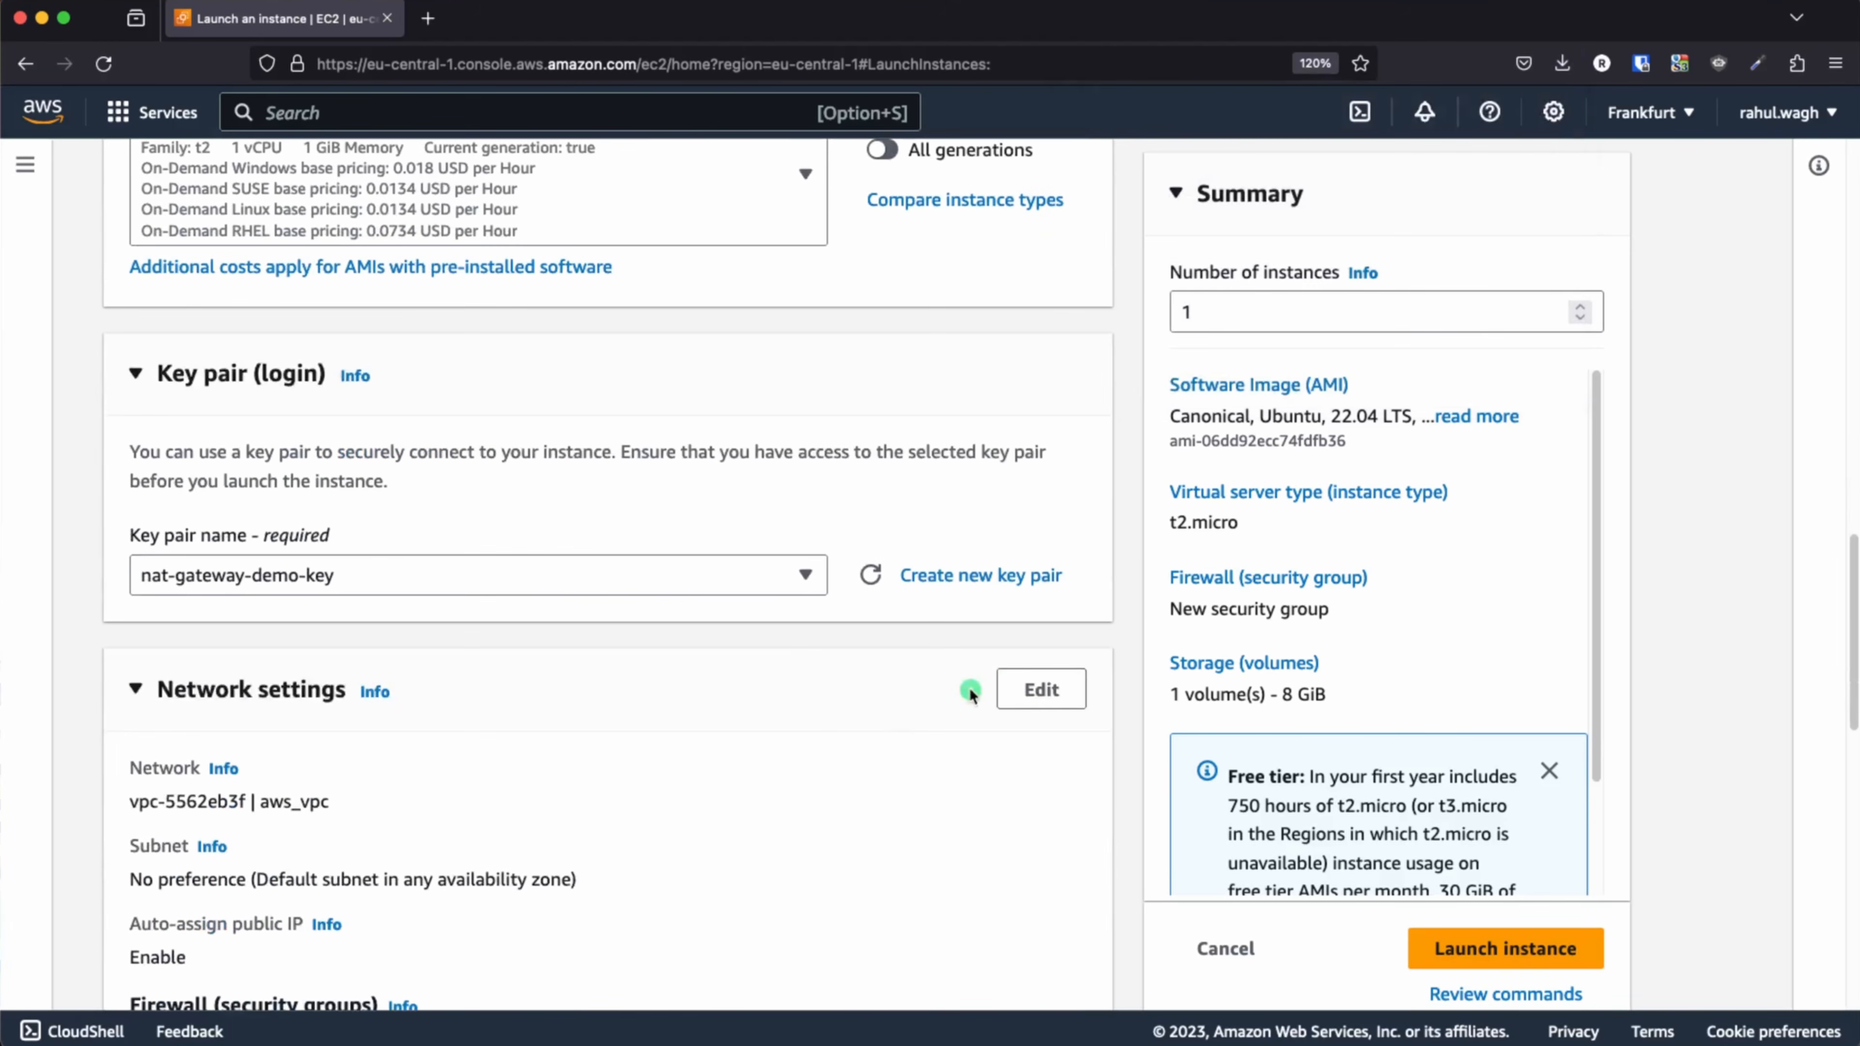
click(1038, 702)
scroll(597, 757, down, 5)
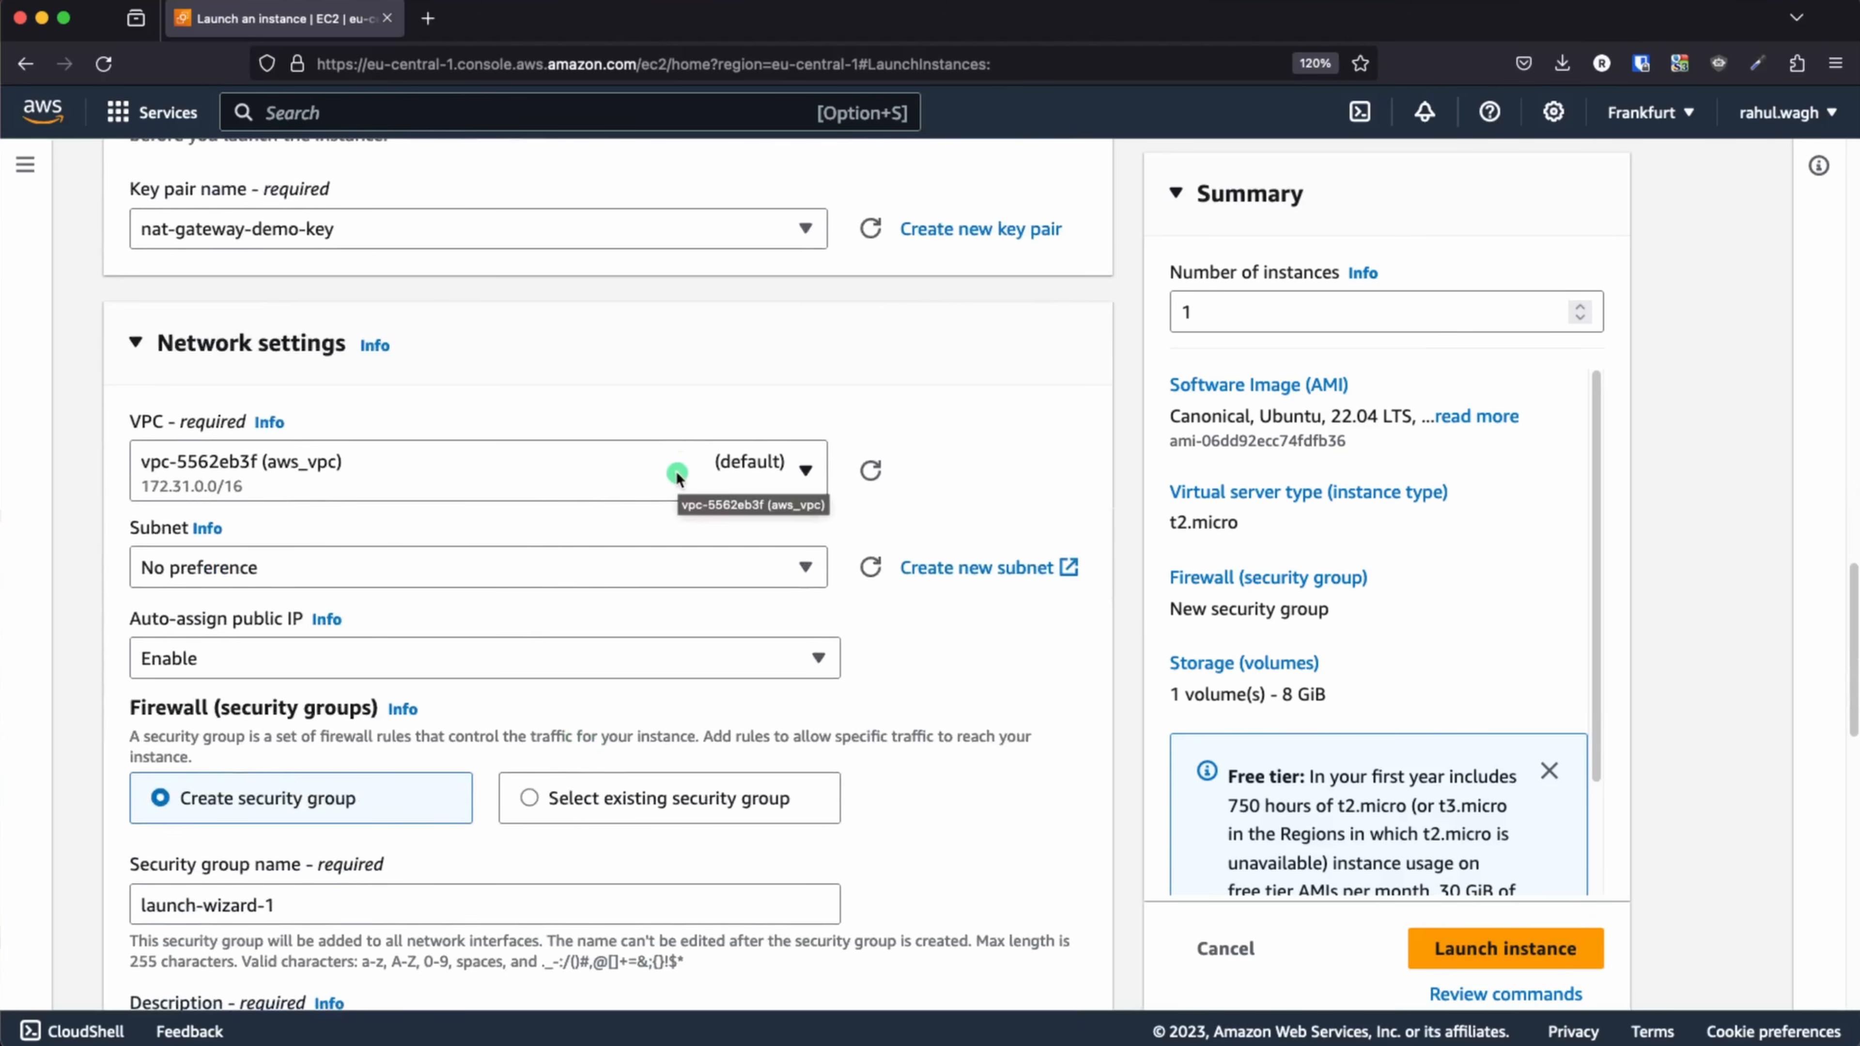
click(675, 472)
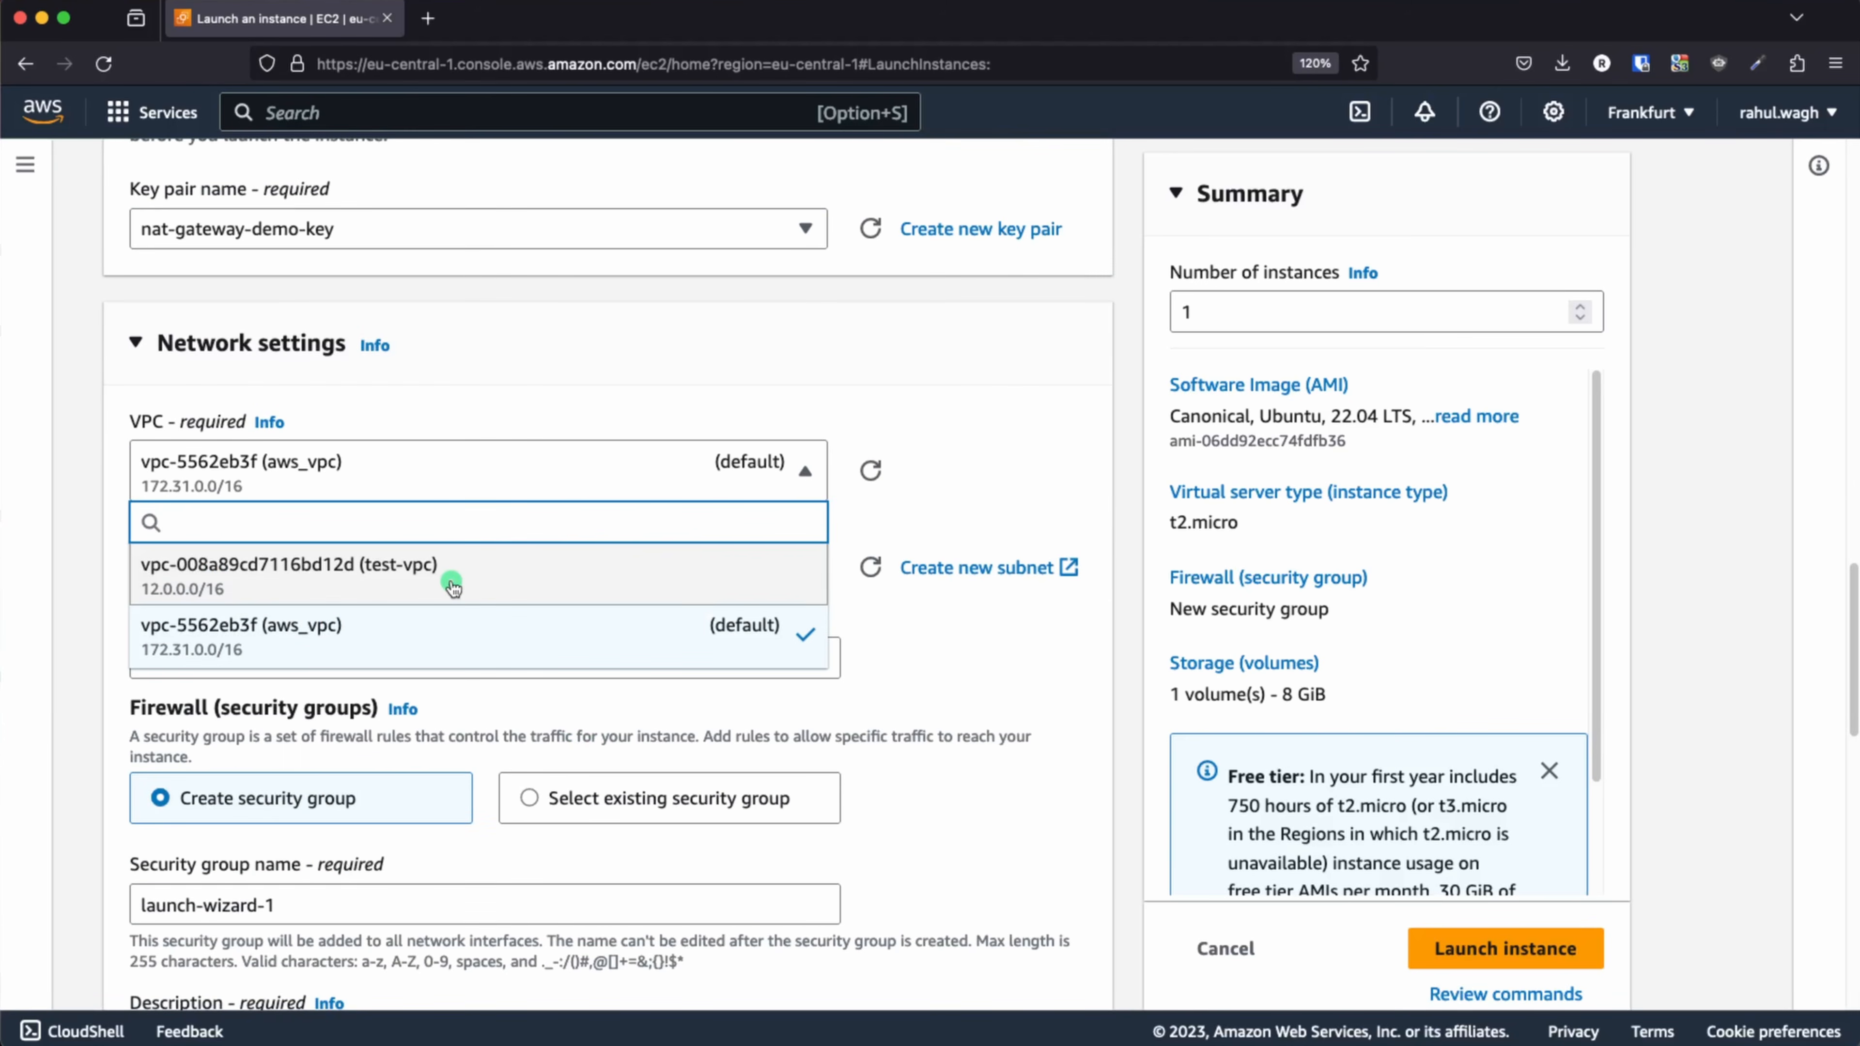
click(452, 586)
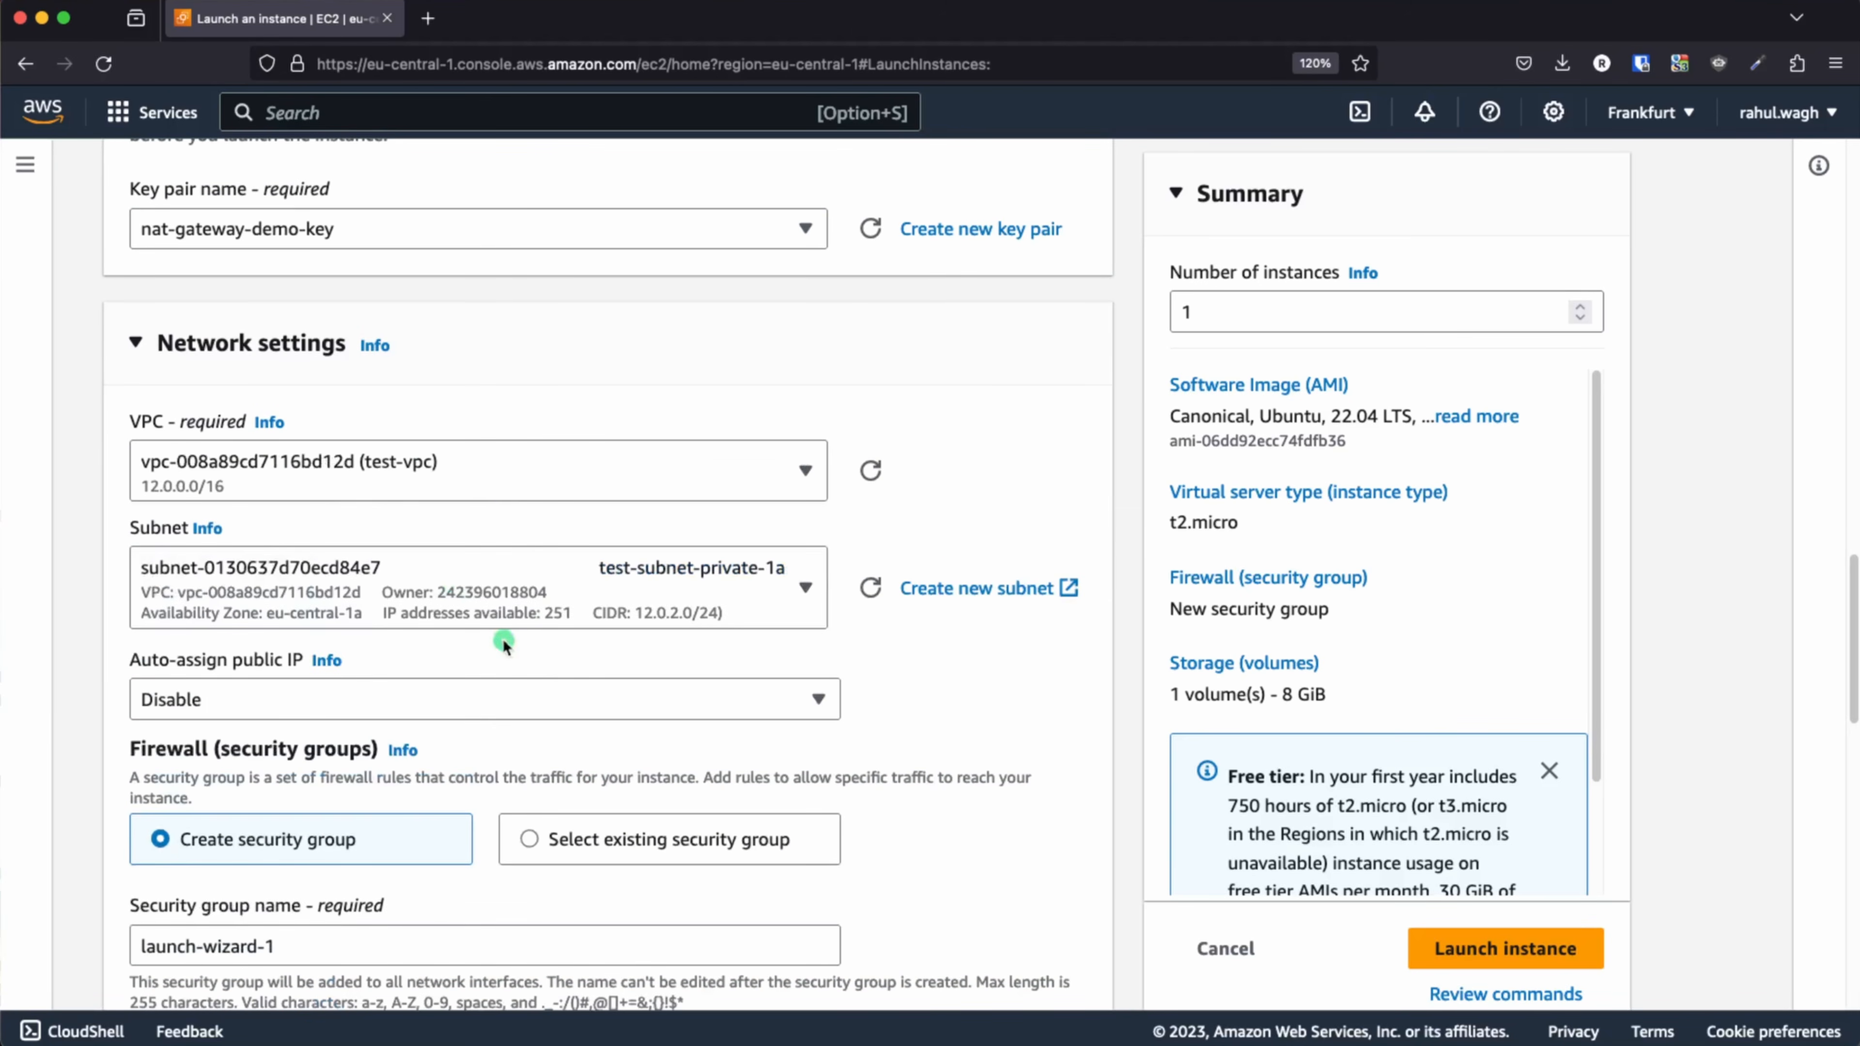
click(614, 595)
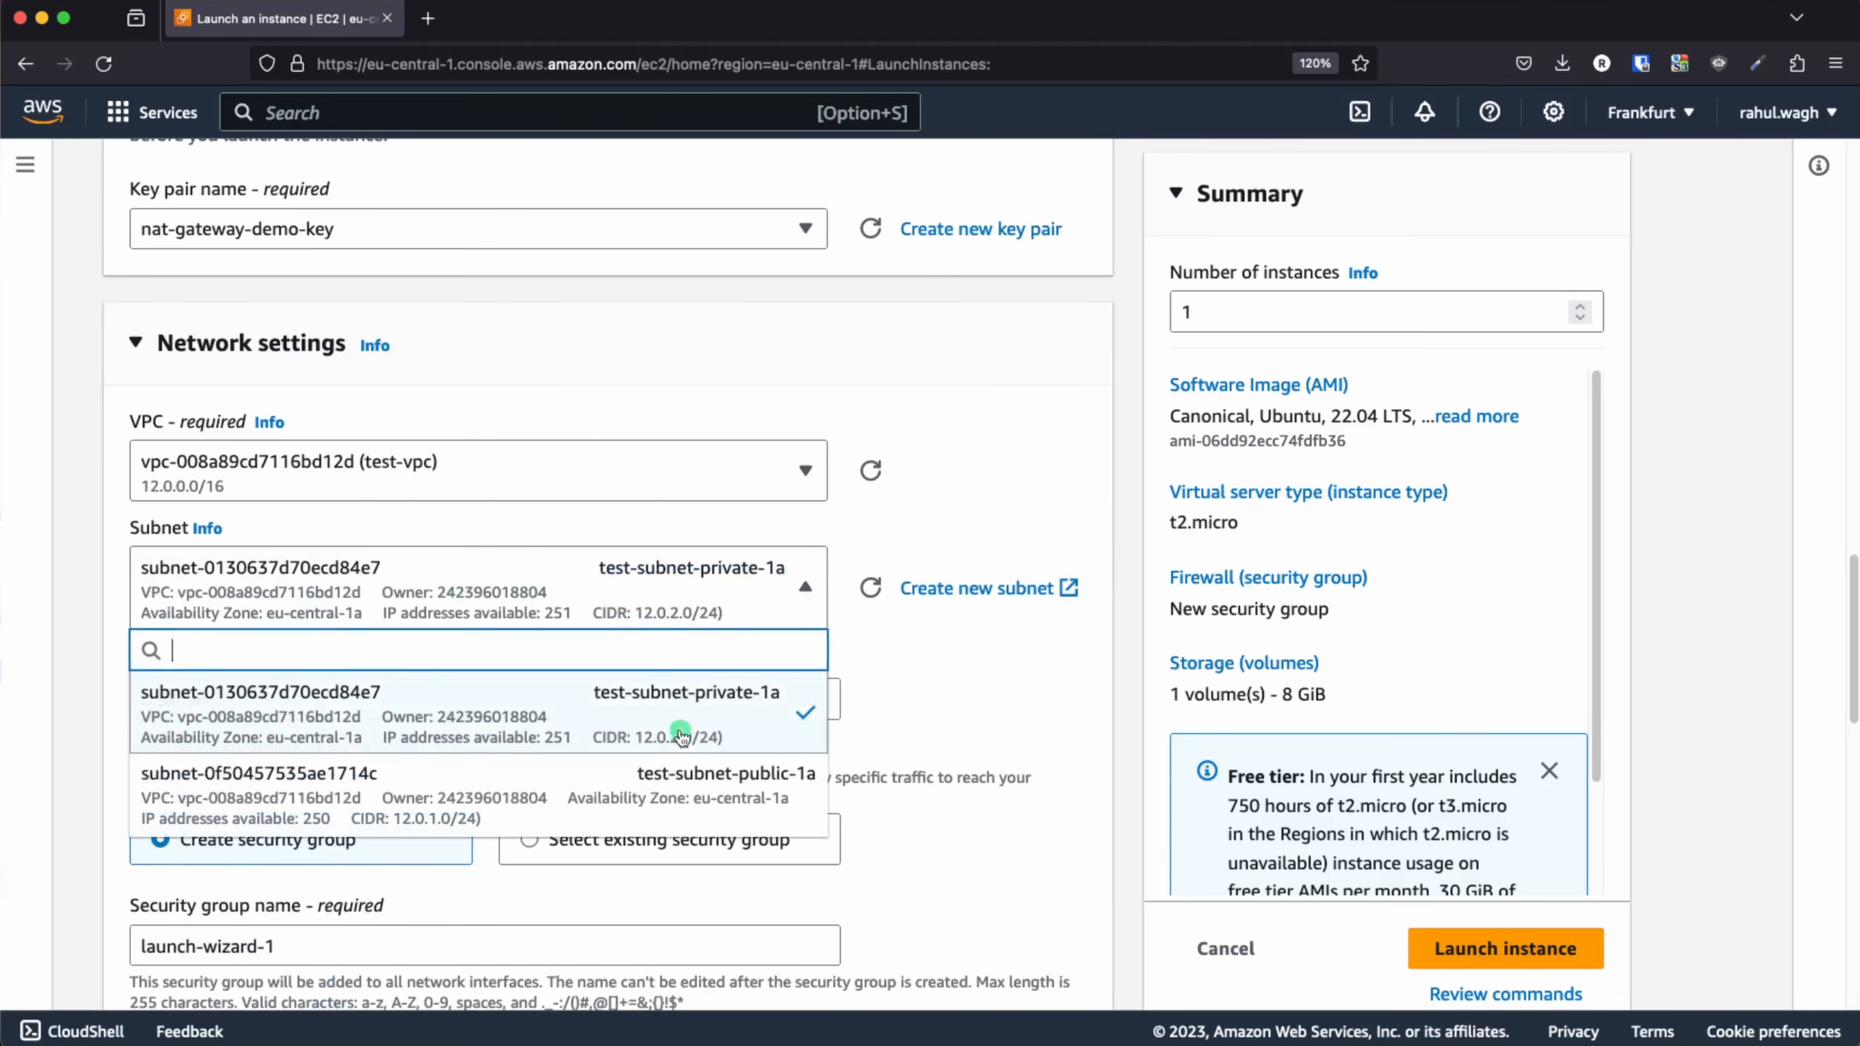
click(674, 797)
- Enable auto-assignment of a public IP for the instance
scroll(912, 727, down, 3)
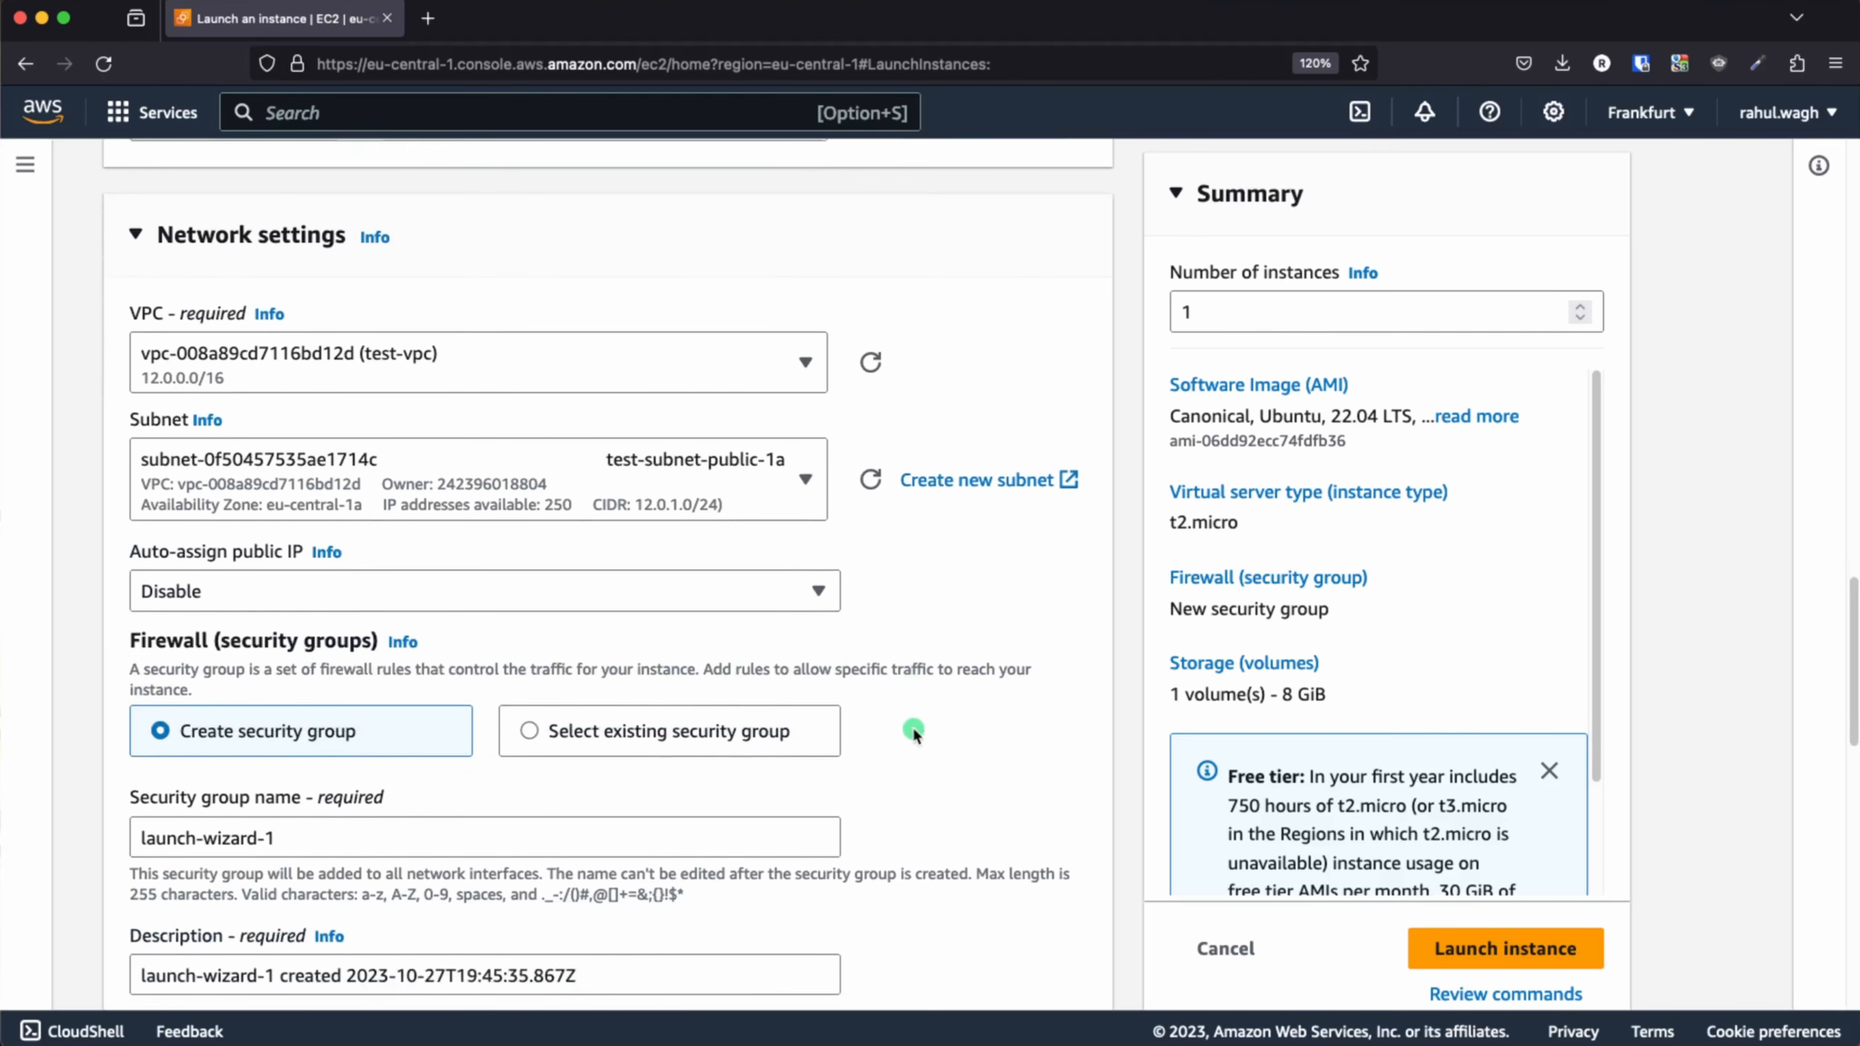
click(474, 591)
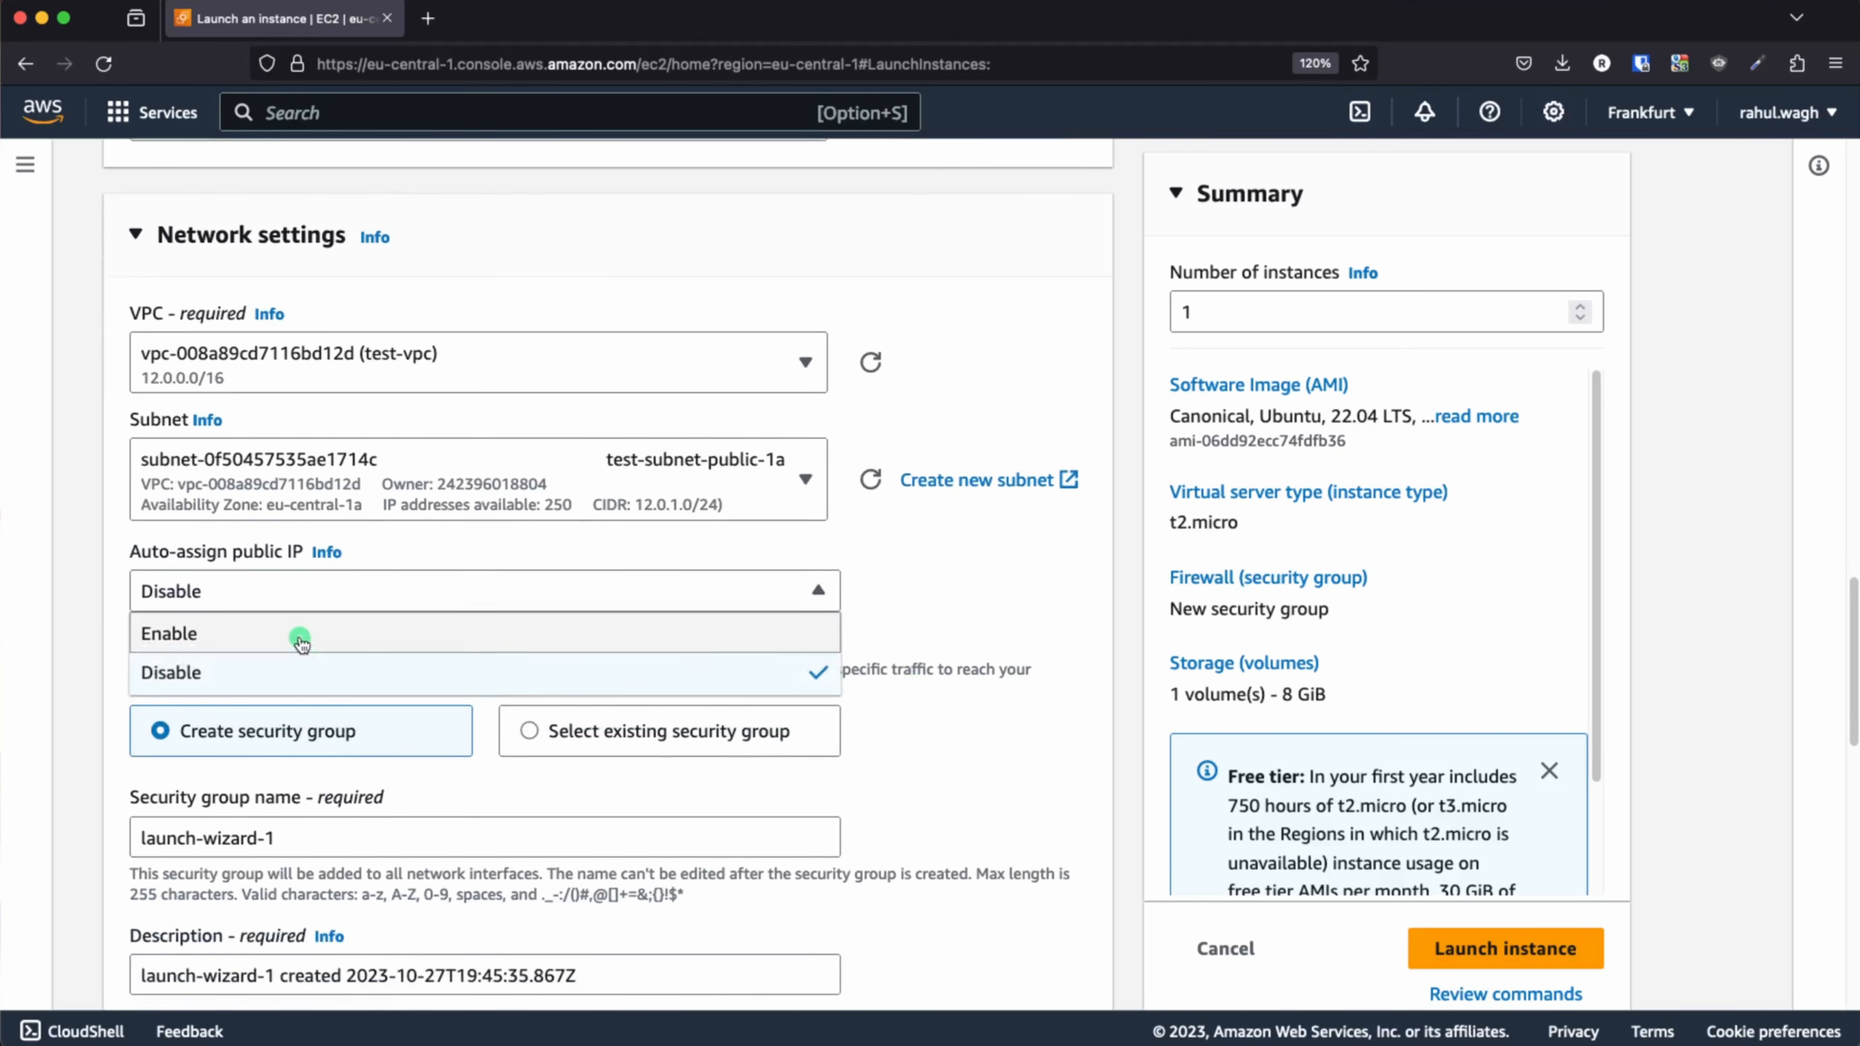
click(300, 642)
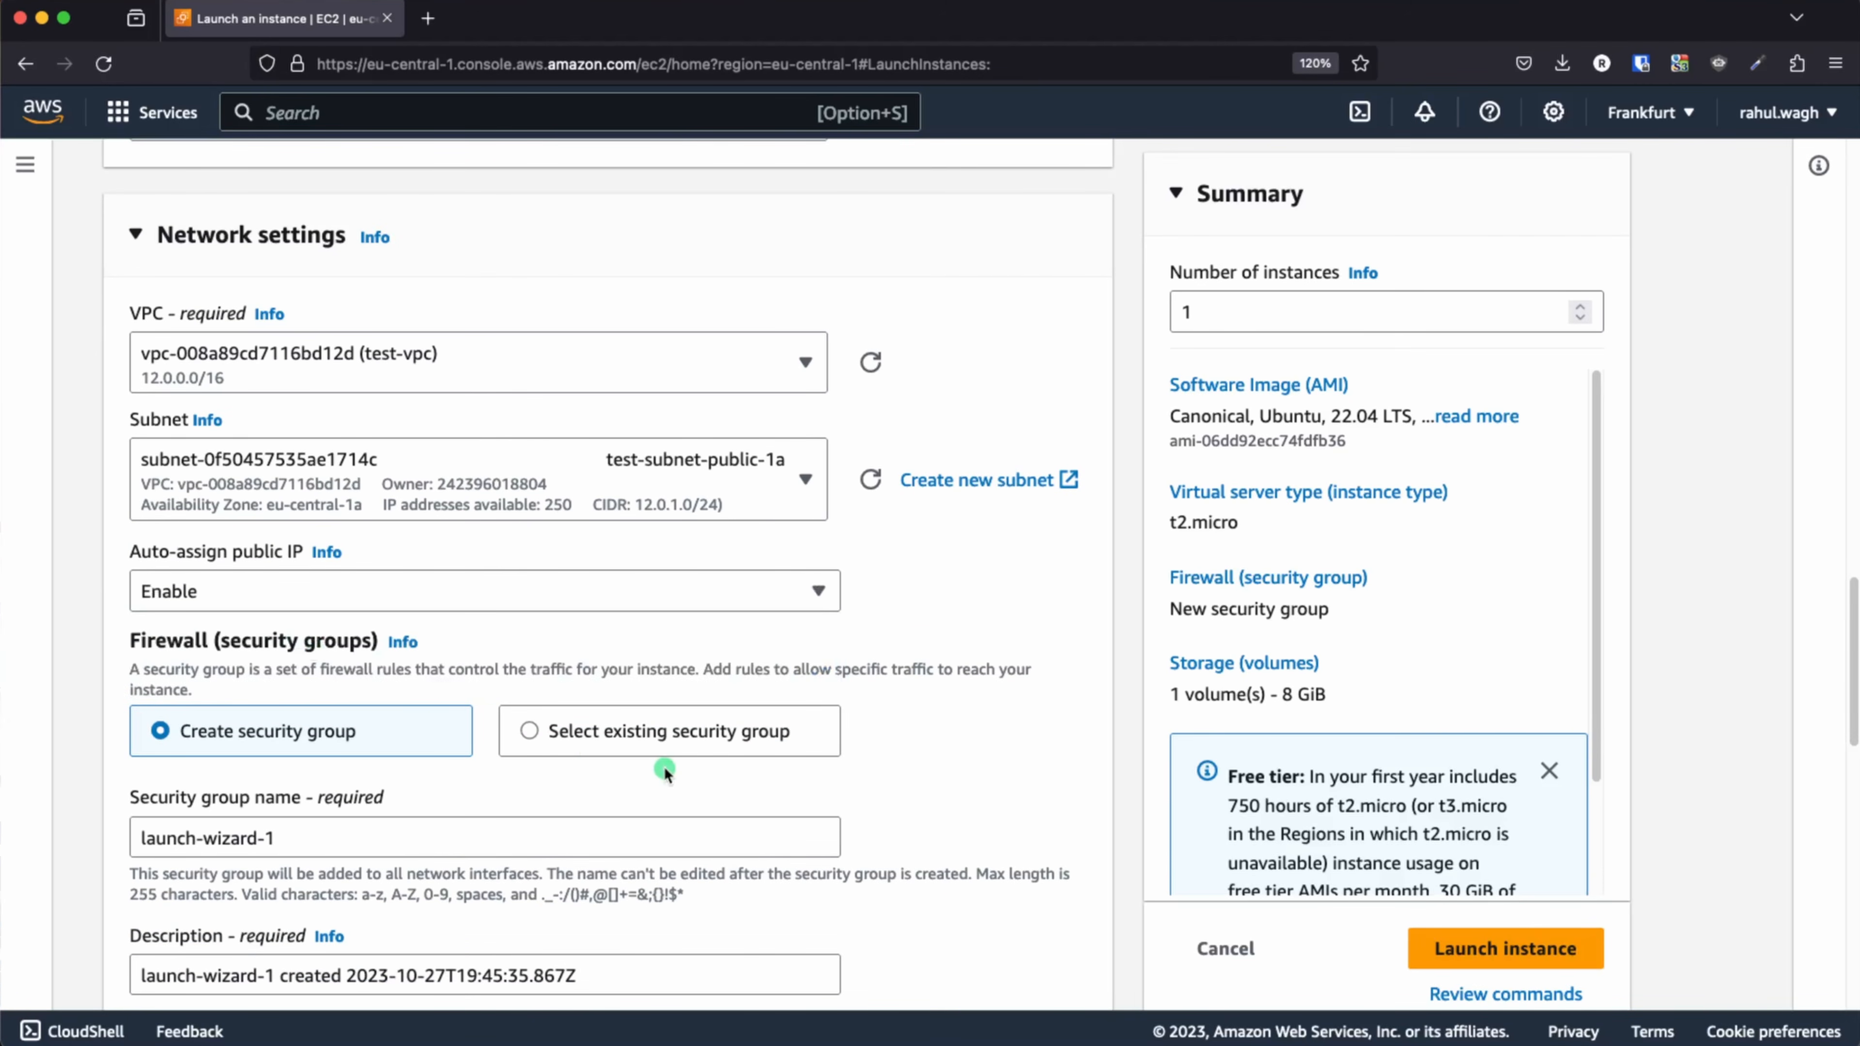
- Add a second inbound security group rule of type HTTP with the source type Anywhere
scroll(680, 787, down, 4)
scroll(680, 788, down, 3)
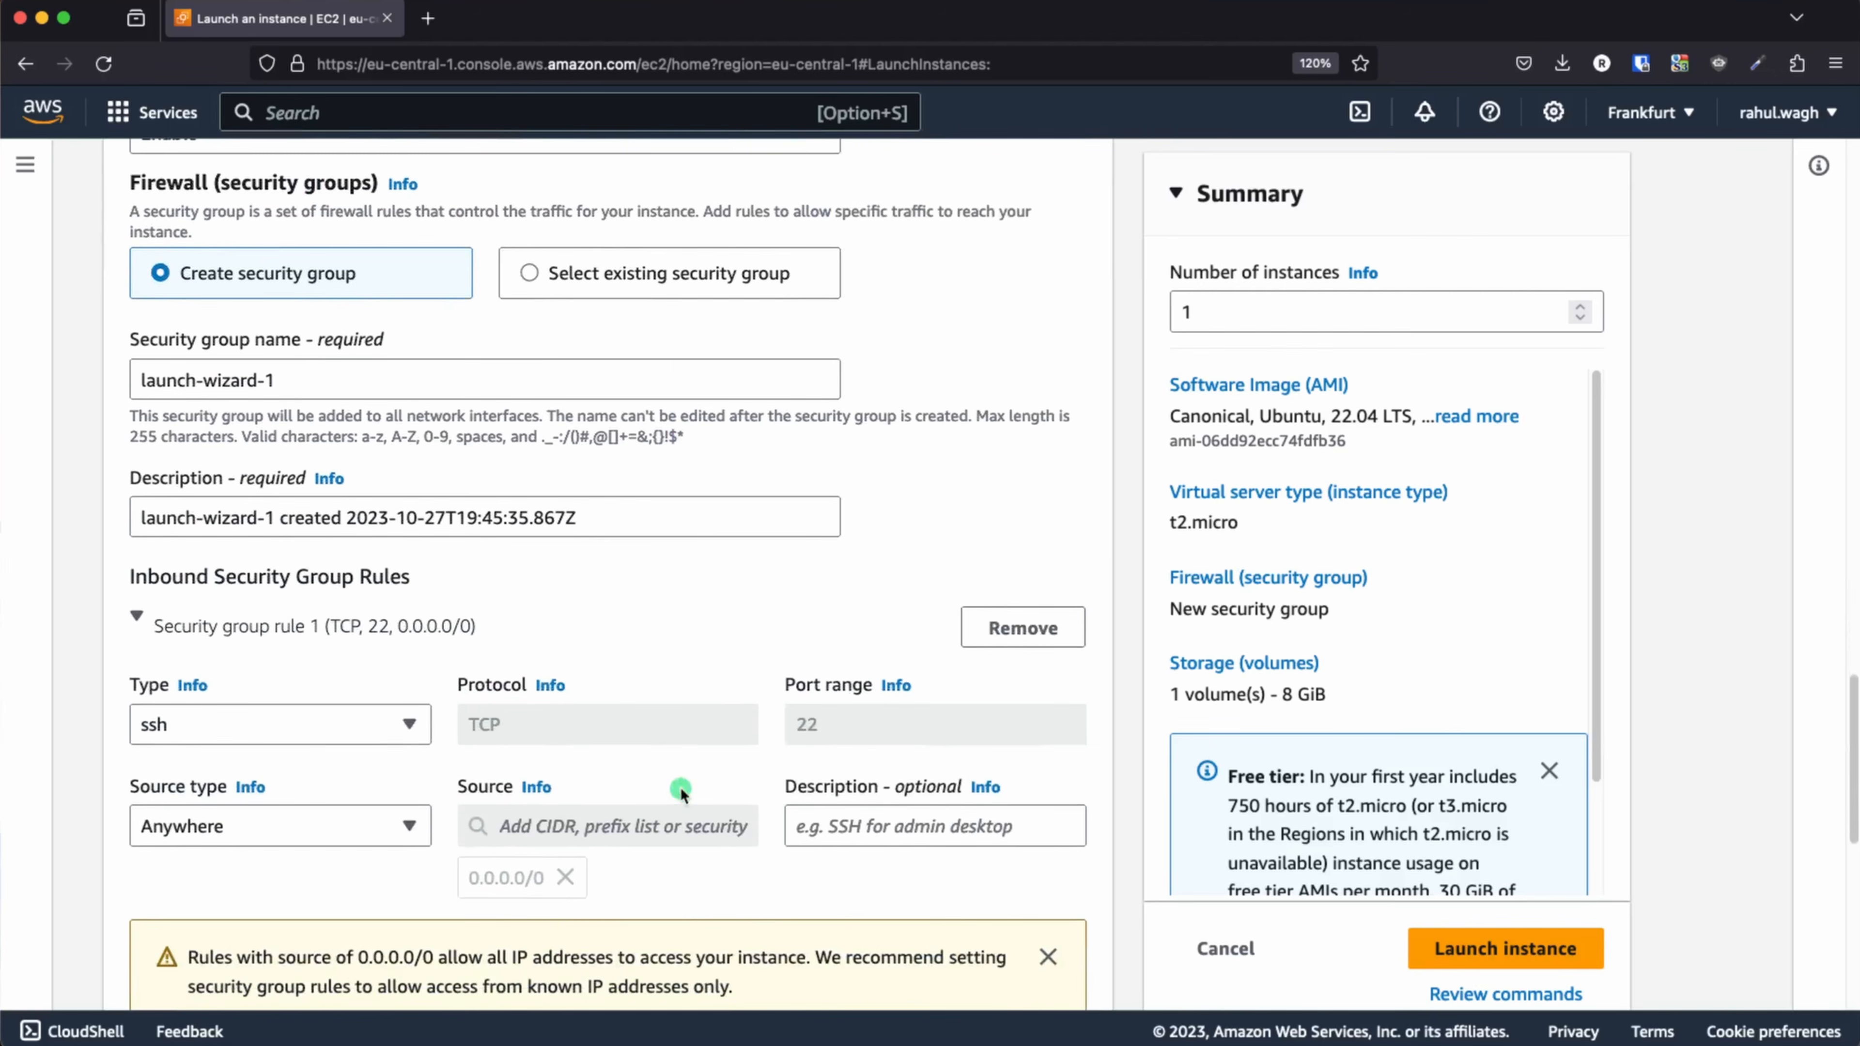
scroll(674, 736, down, 2)
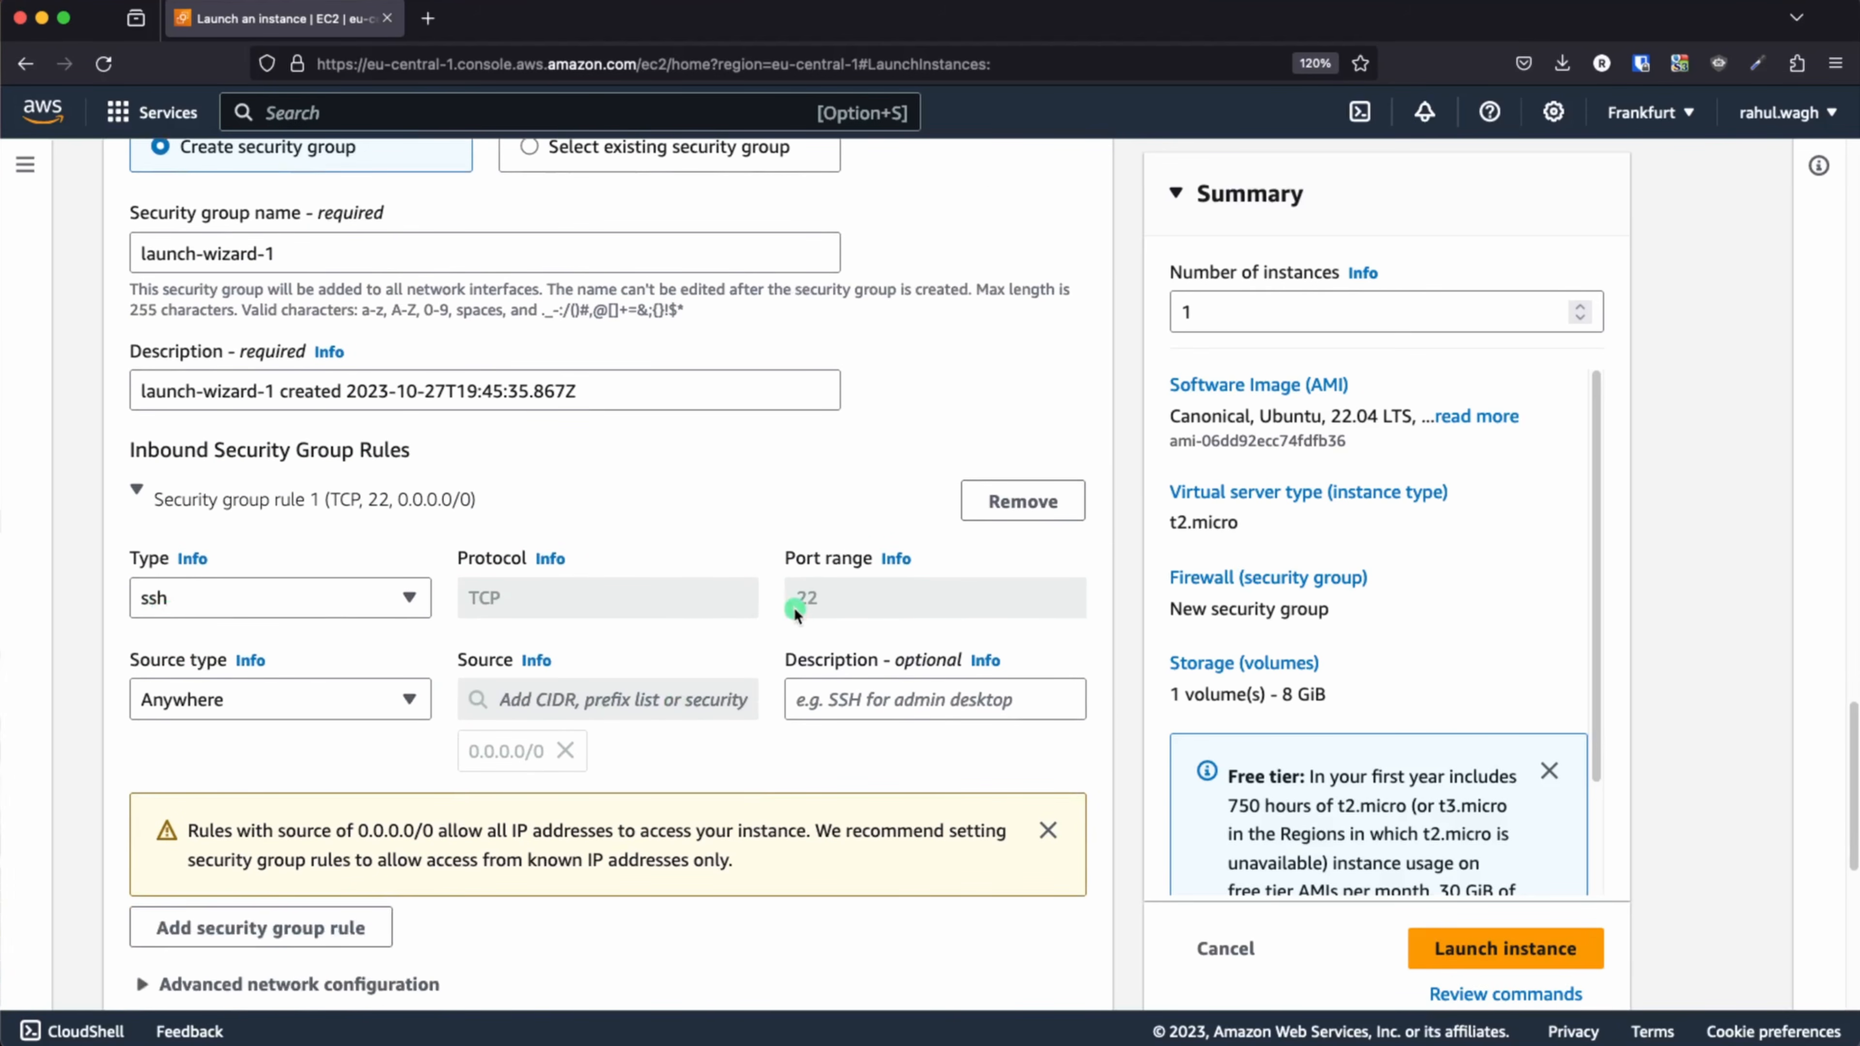
scroll(674, 747, down, 2)
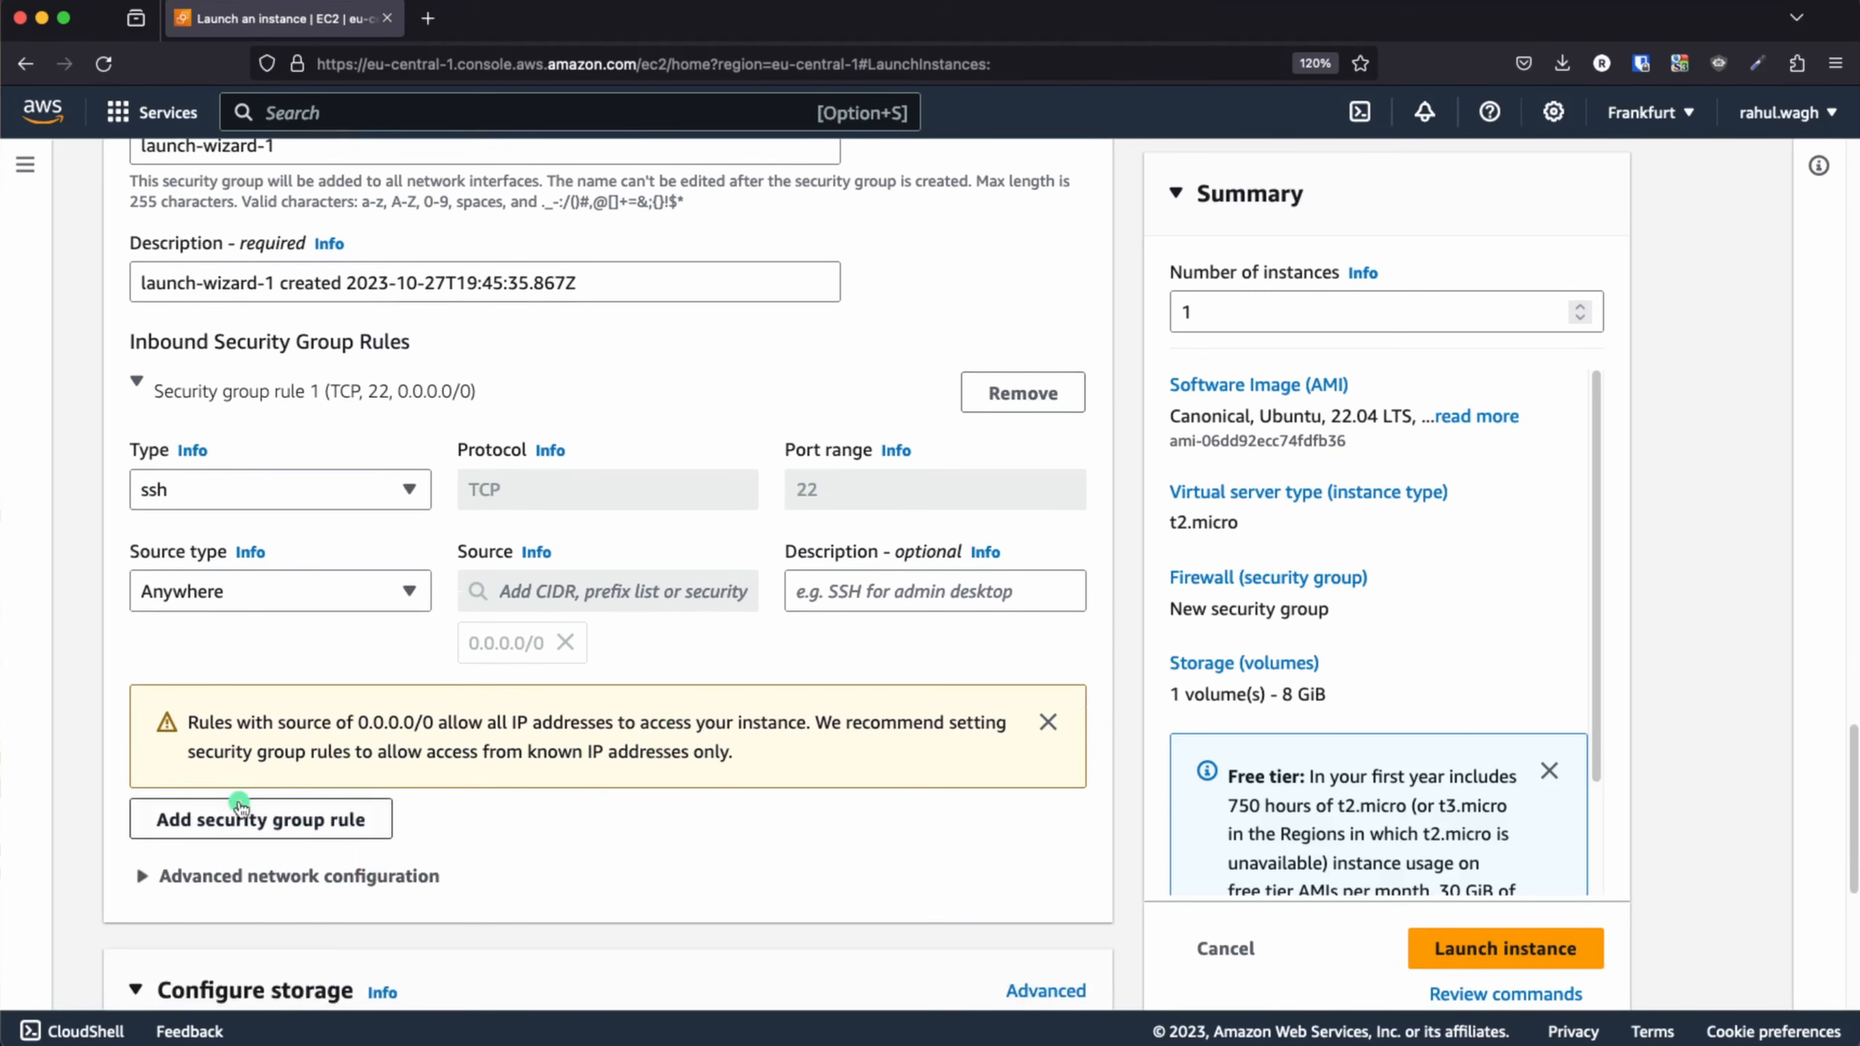
click(212, 815)
scroll(366, 742, down, 5)
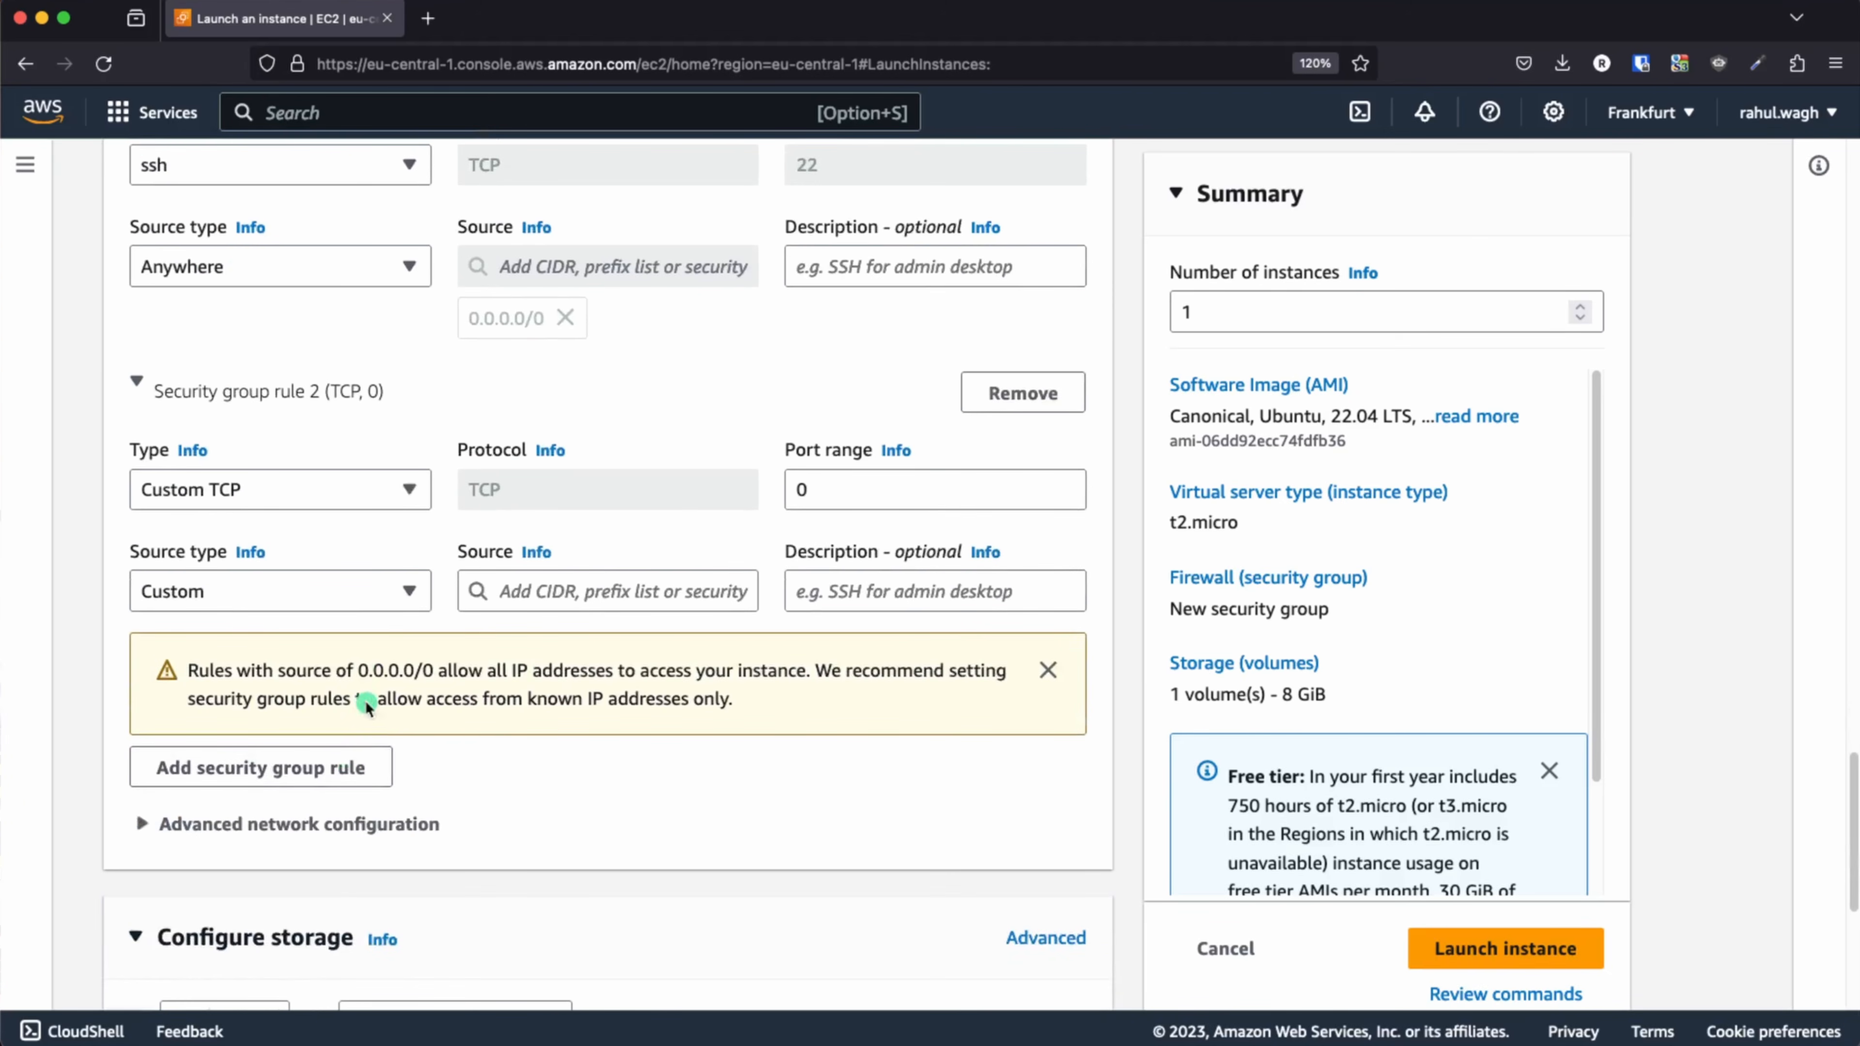
click(336, 489)
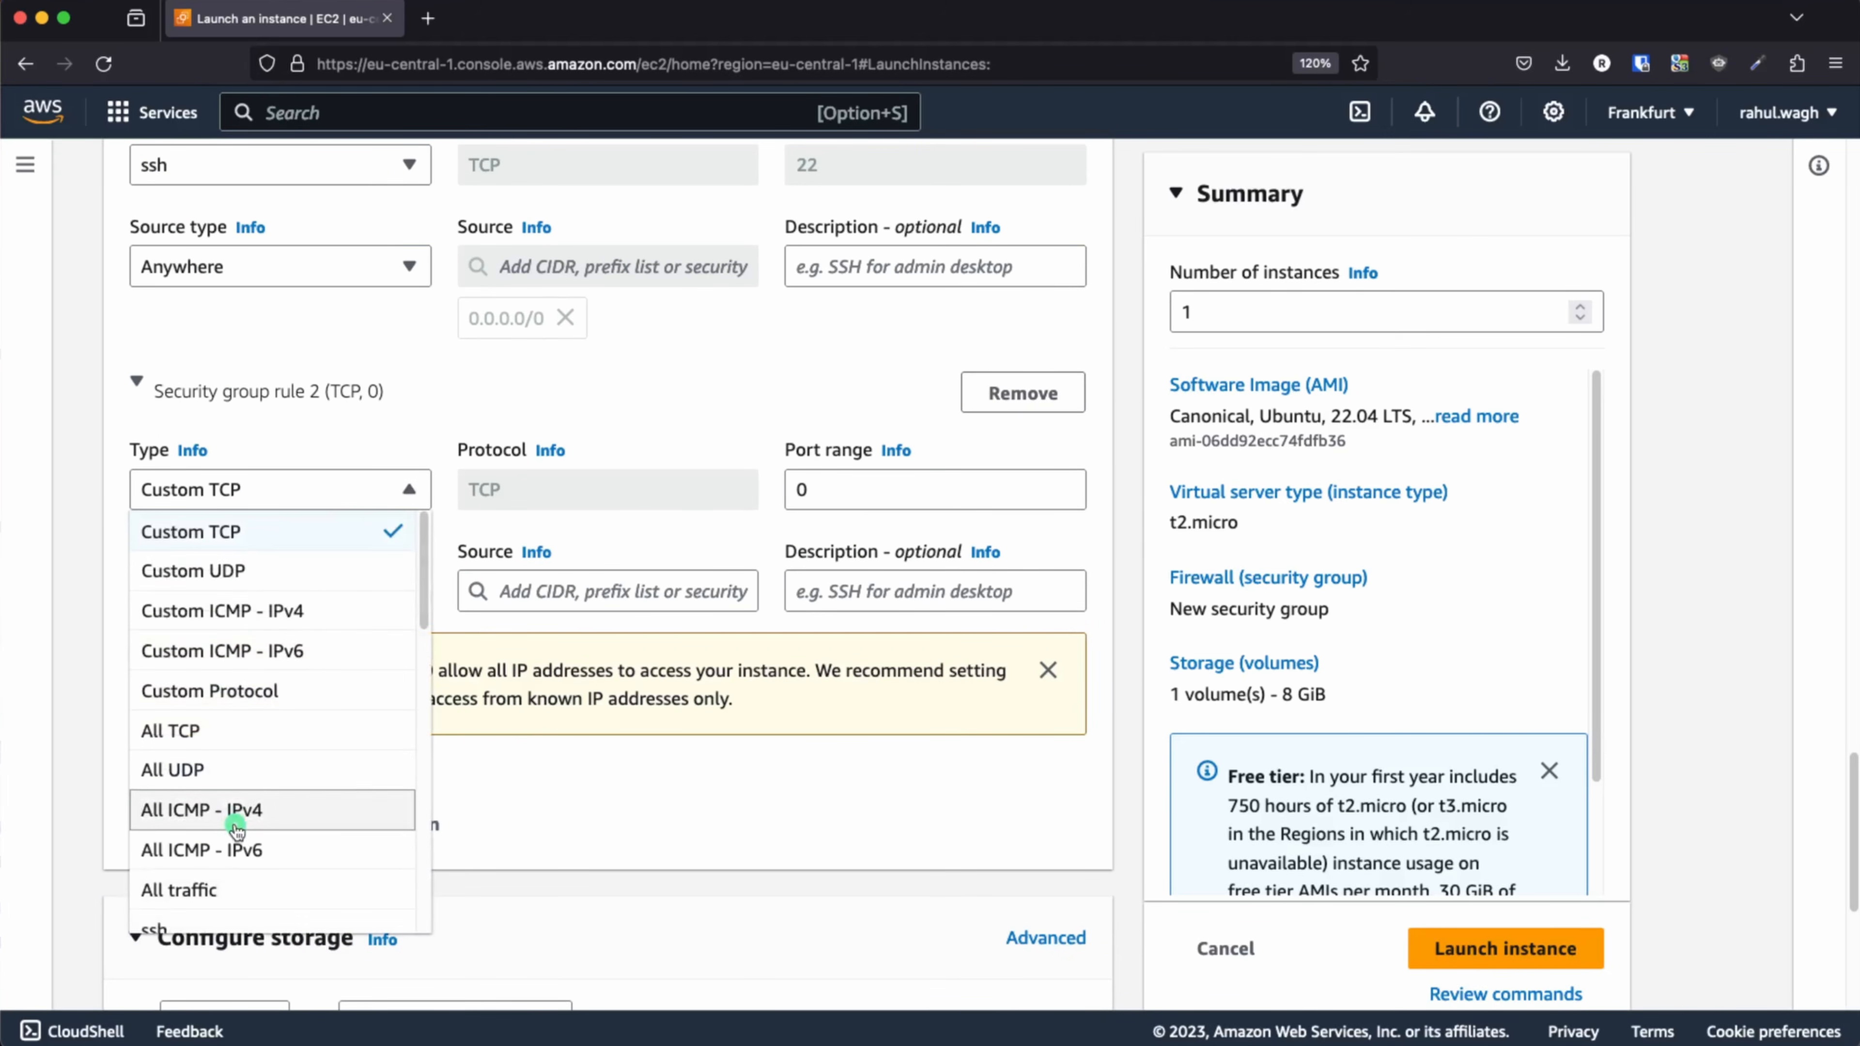
scroll(236, 820, down, 3)
click(180, 879)
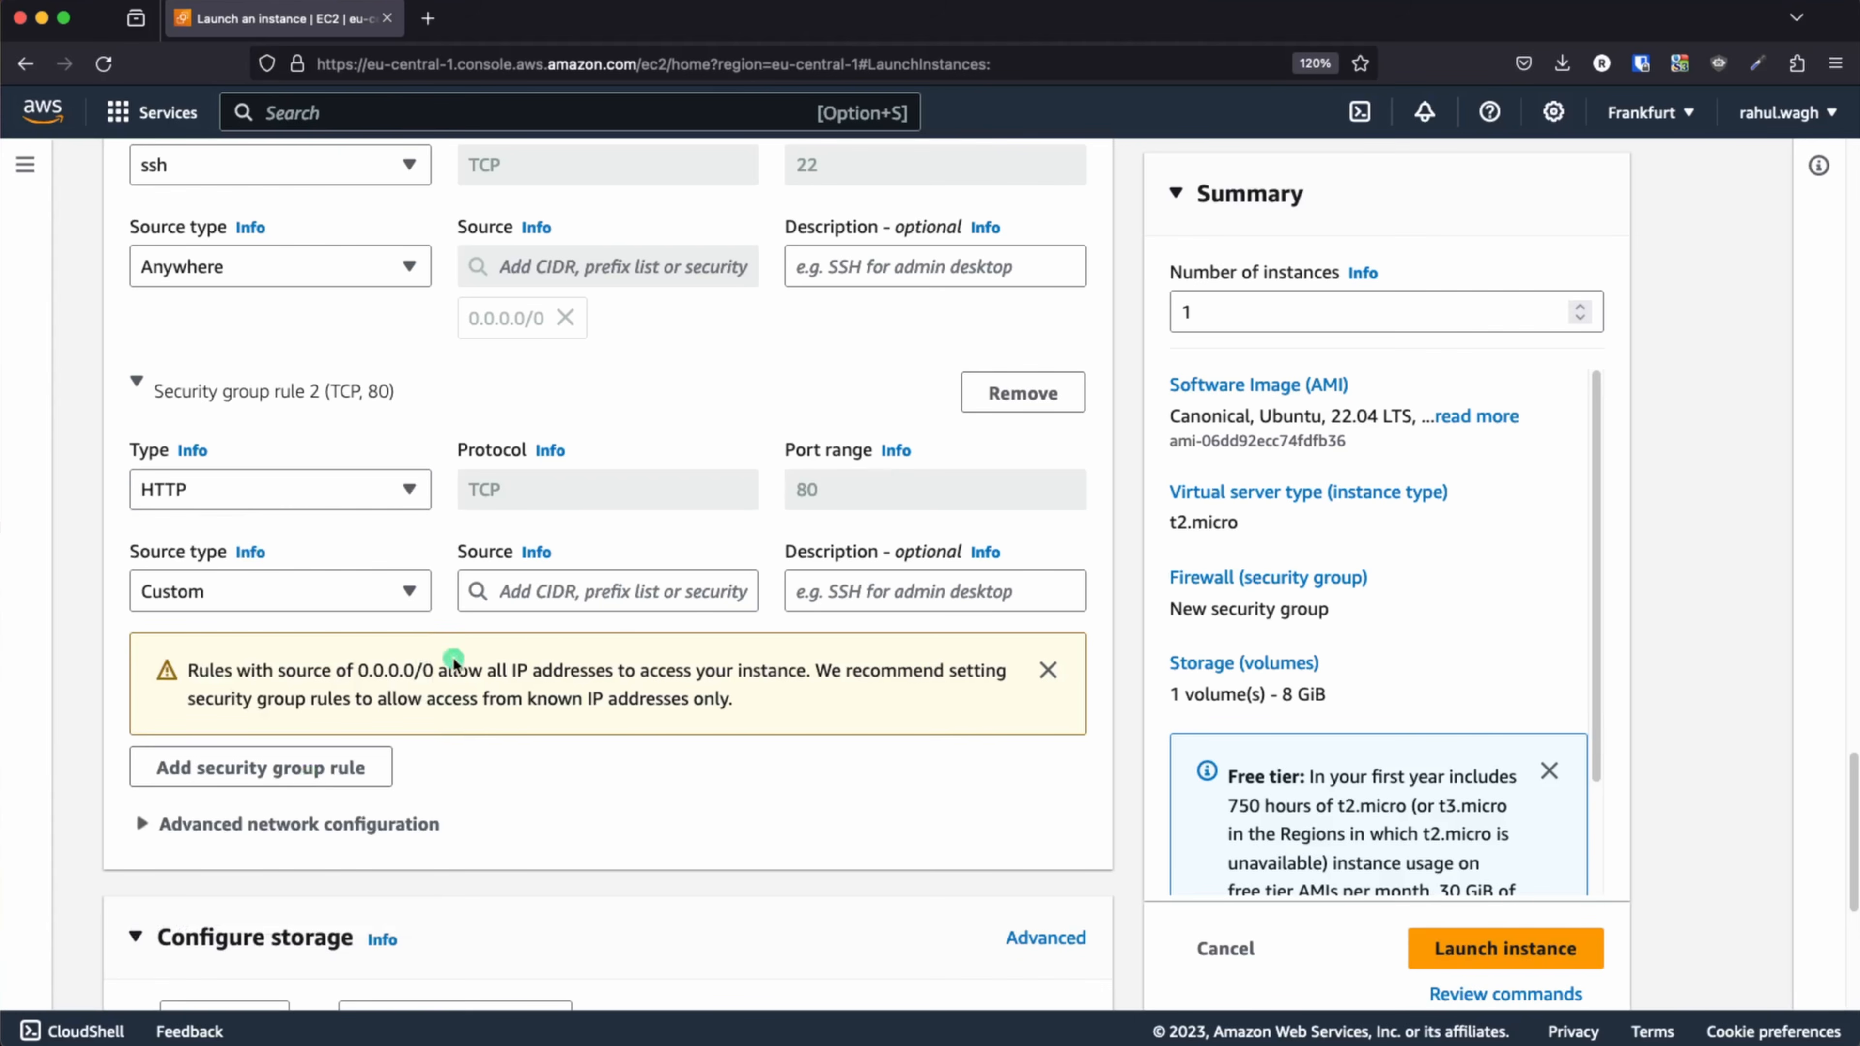
click(288, 596)
click(197, 632)
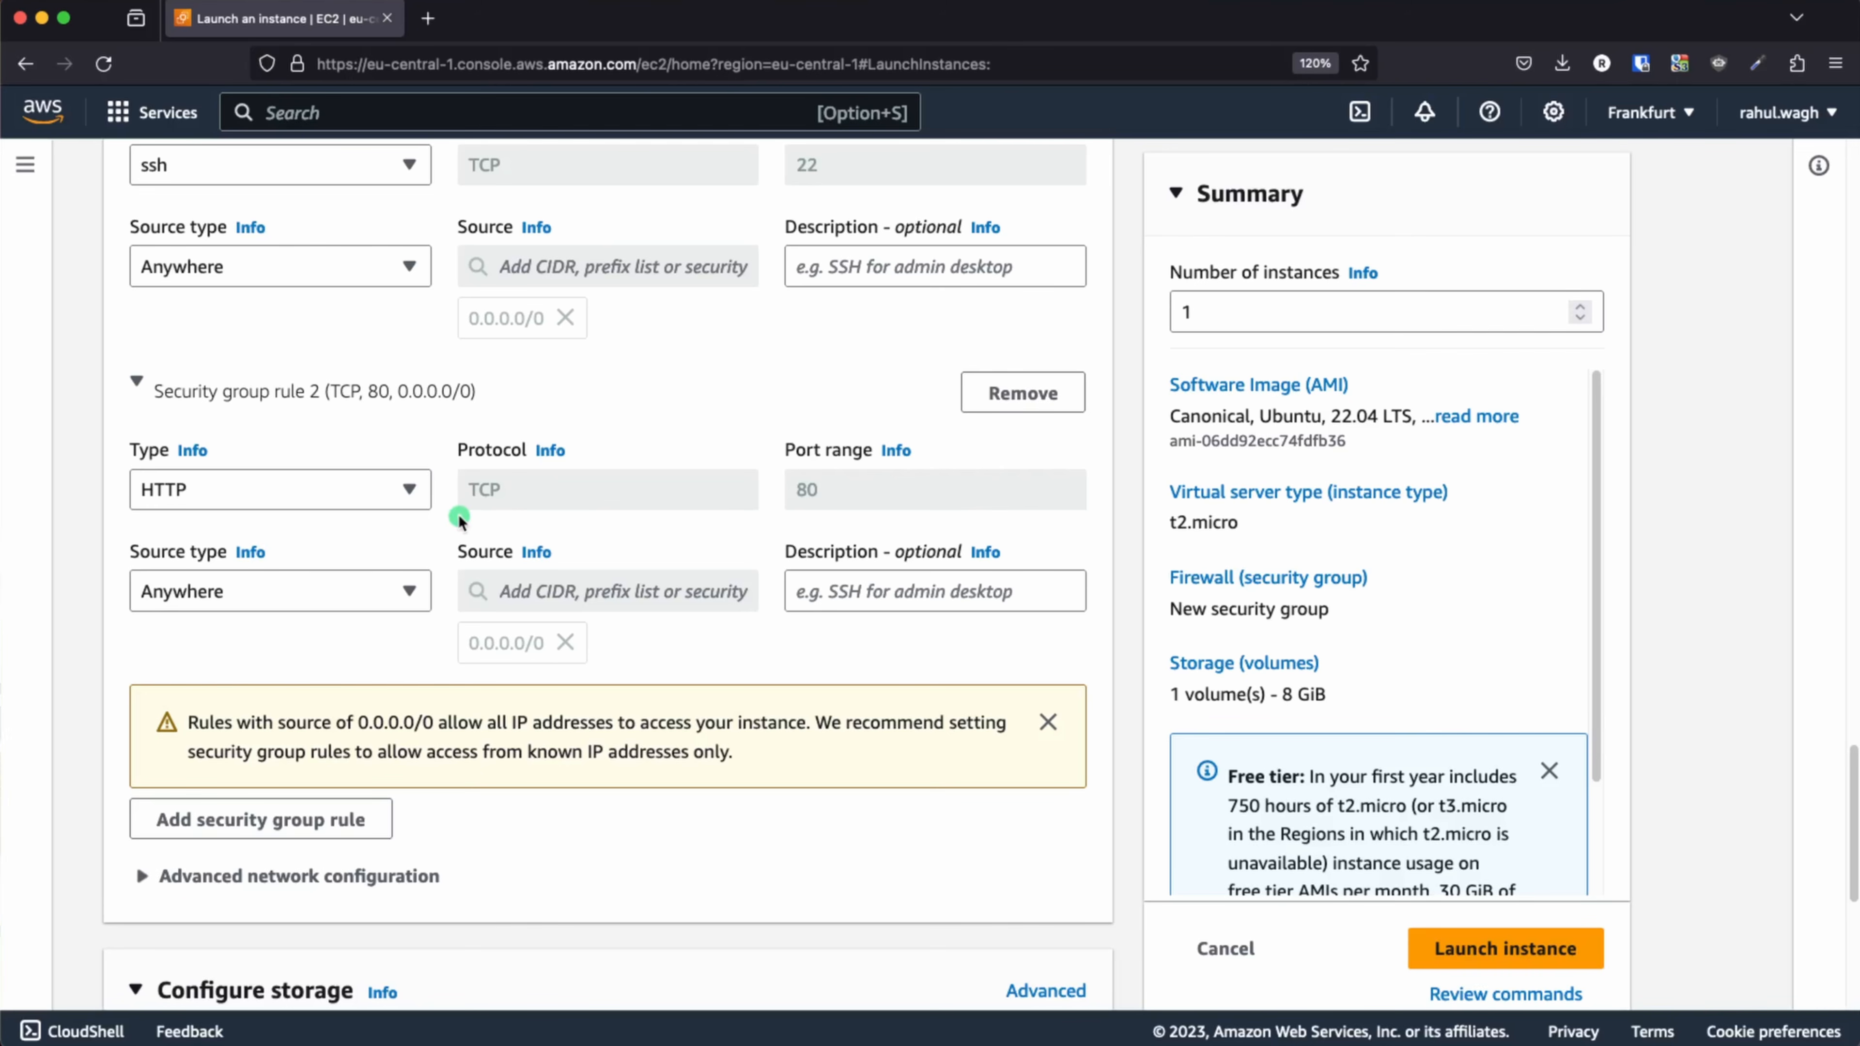
- Enter a bash user data script that updates apt, installs apache2, writes hostname and IP details to /var/www/html/index.html, and restarts apache2
scroll(594, 715, down, 5)
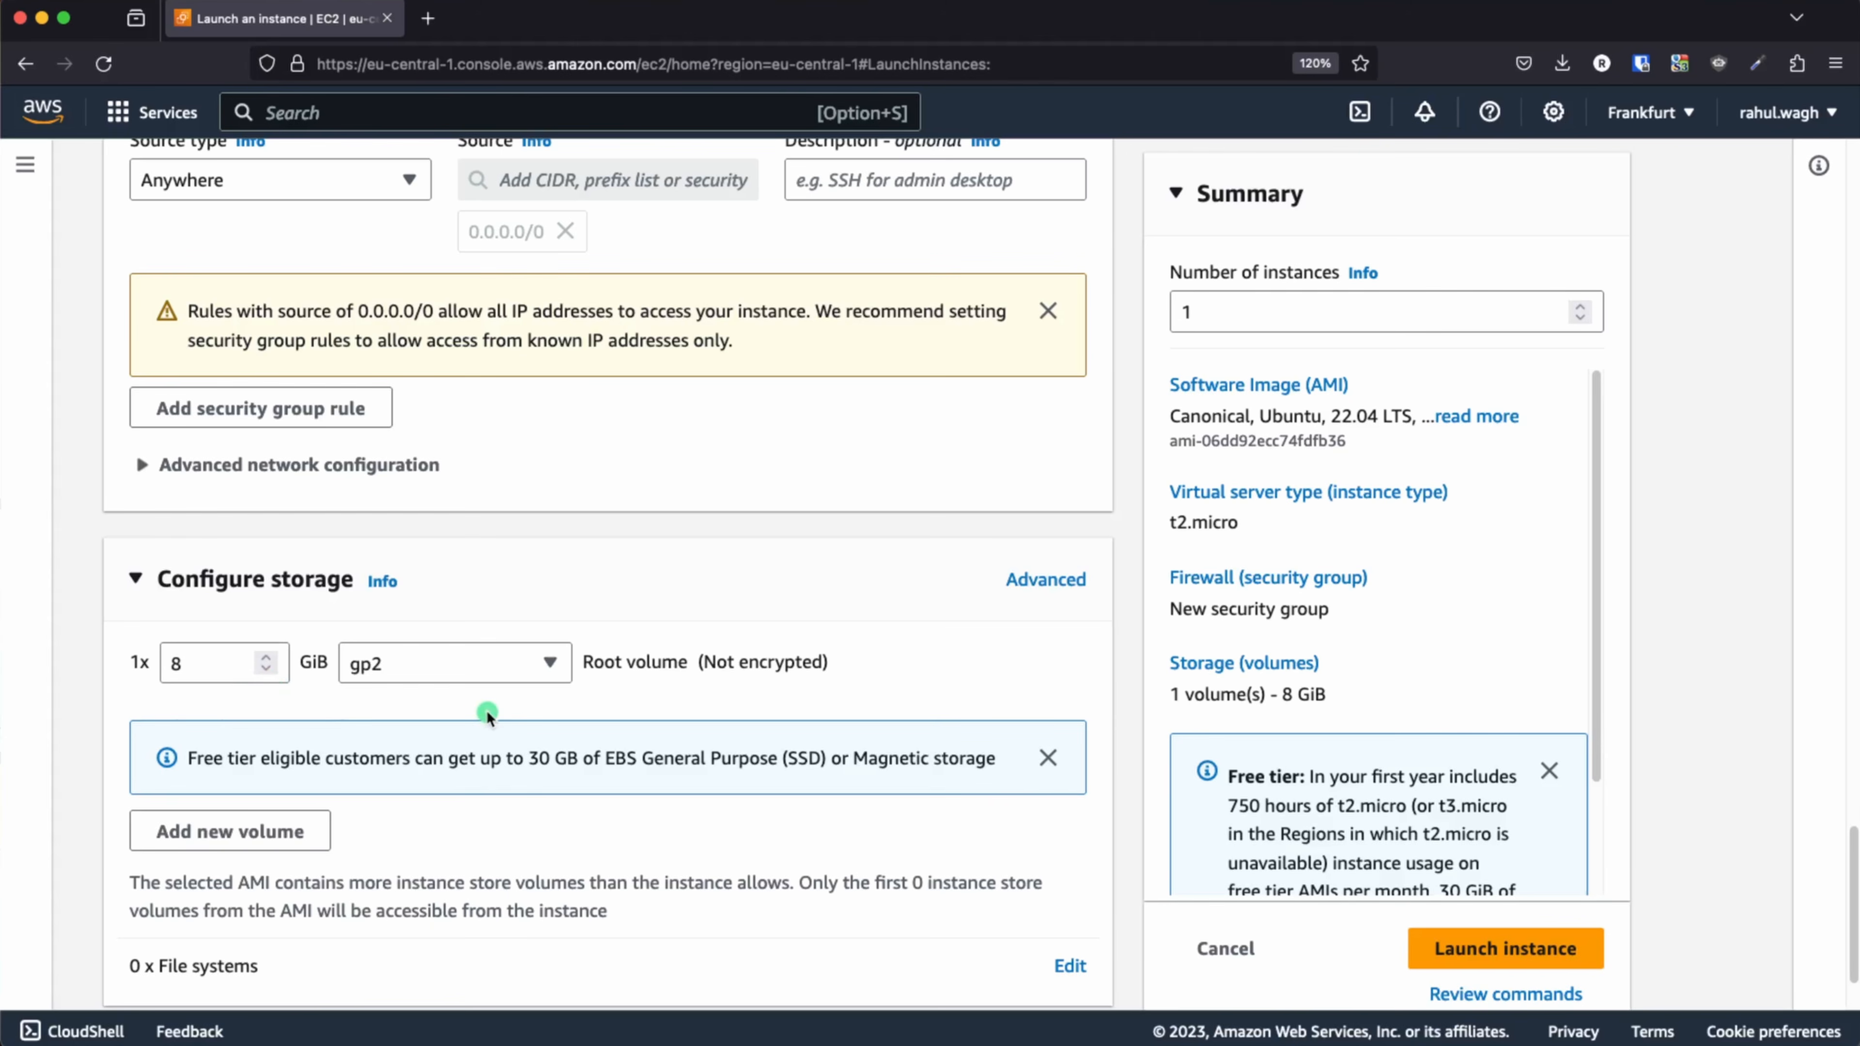
scroll(483, 714, down, 2)
click(276, 940)
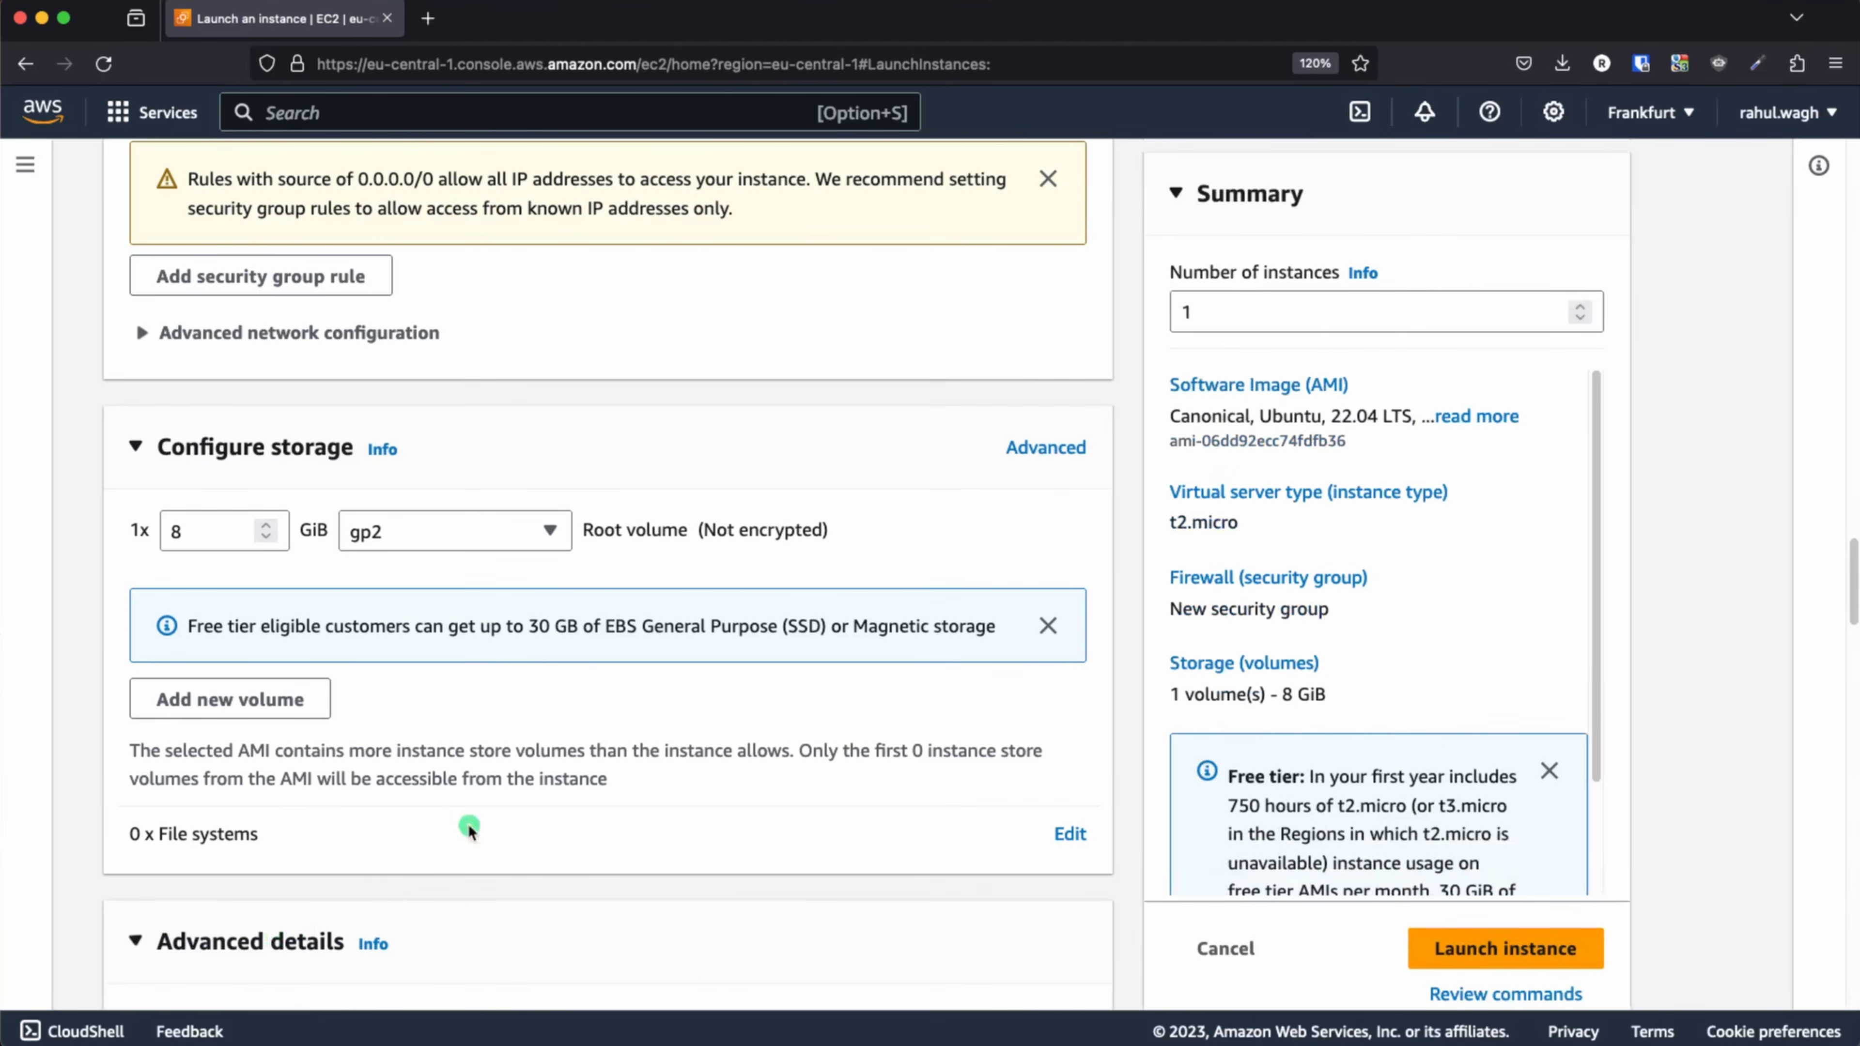
scroll(496, 802, down, 15)
scroll(496, 803, down, 12)
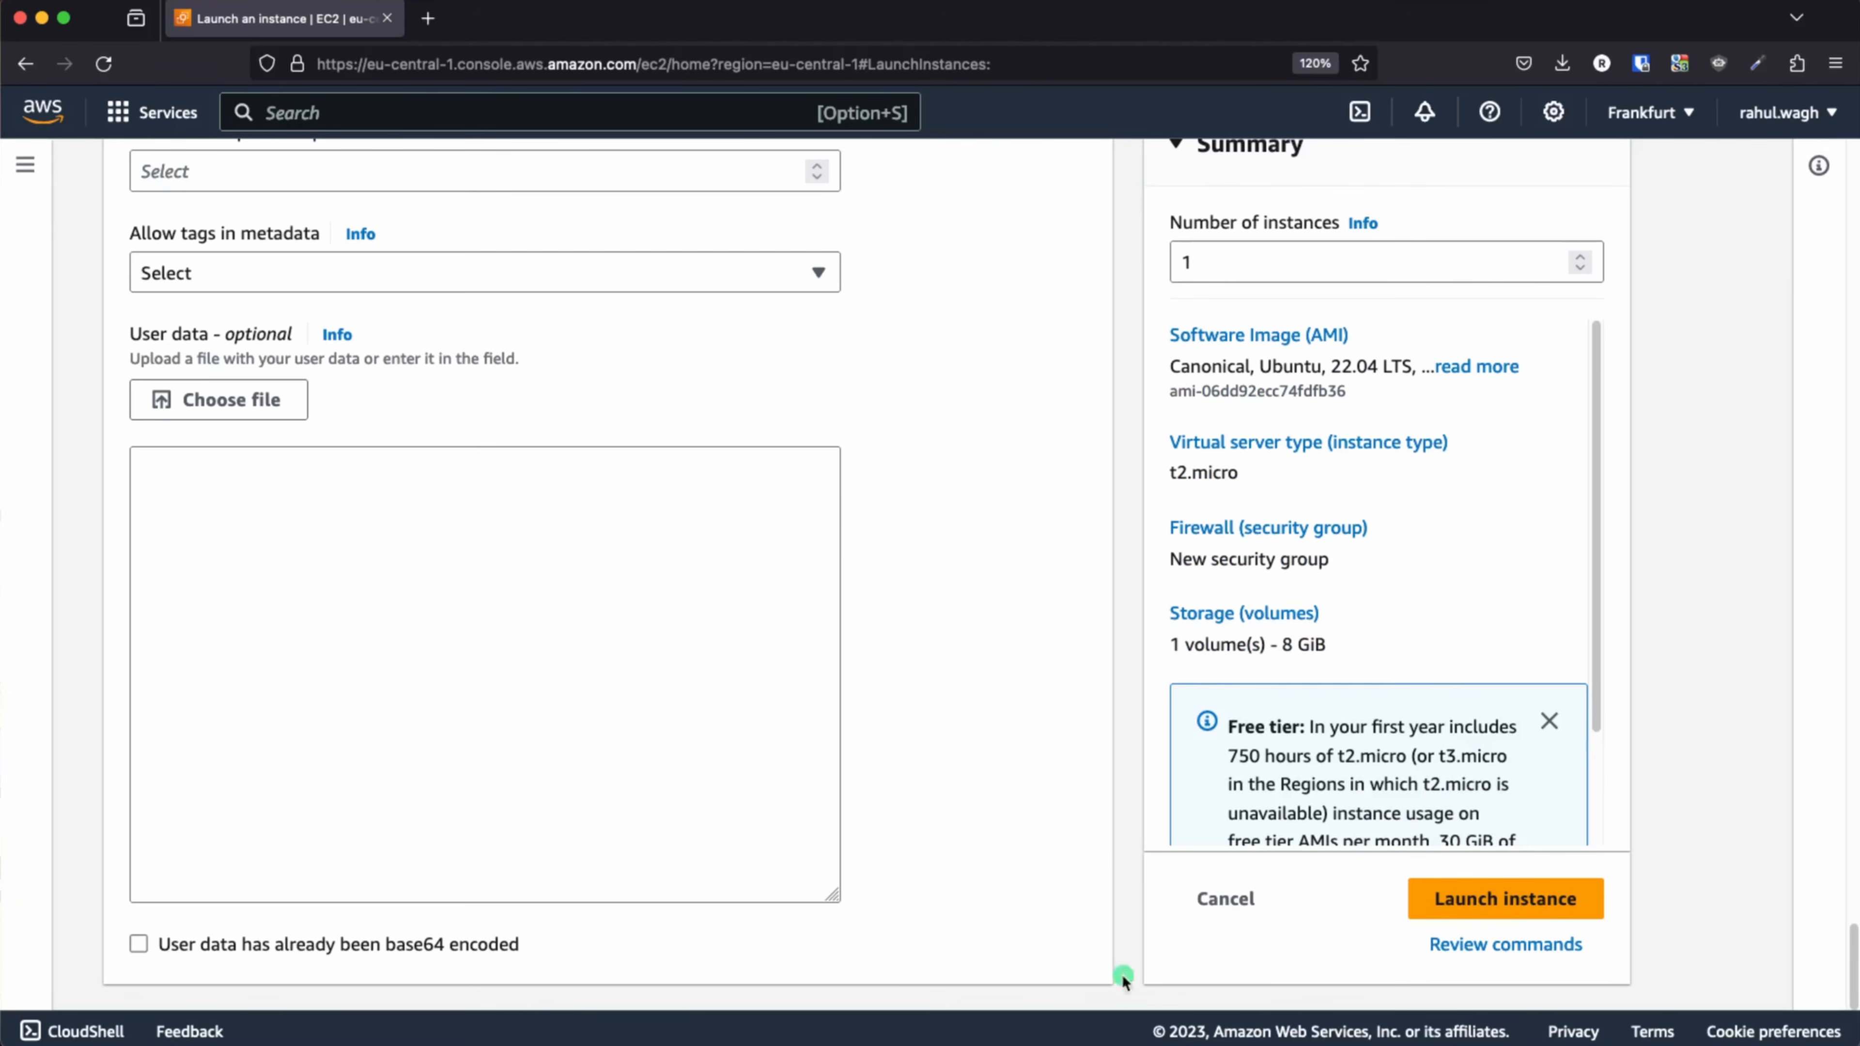
key(super+Tab)
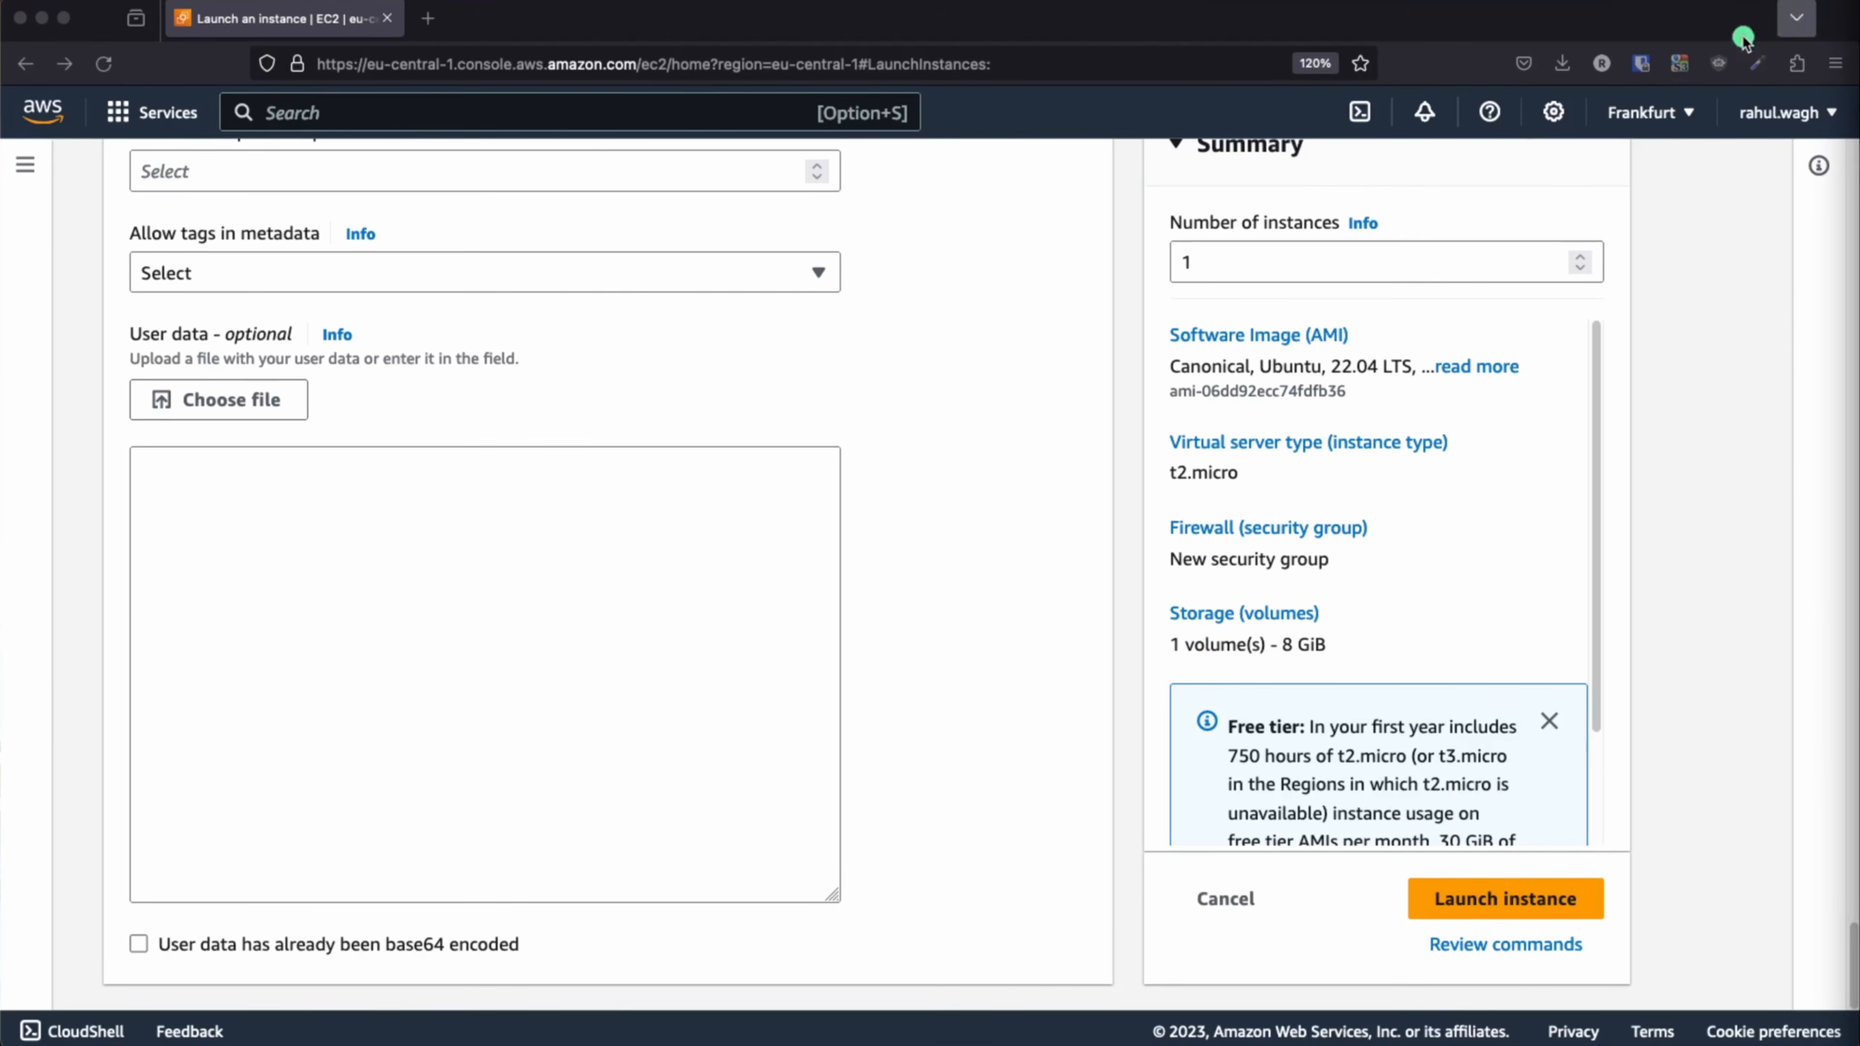
key(super+Tab)
click(464, 511)
text(#!/bin/bash yes | sudo apt update yes | sudo apt install apache2 echo "<h1>Server Details</h1><p><strong>Hostname:</strong> $(hostname)</p><p><strong>IP Address:</strong> $(hostname -I | cut -d" " -f1)</p>" > /var/www/html/index.html sudo systemctl restart apache2)
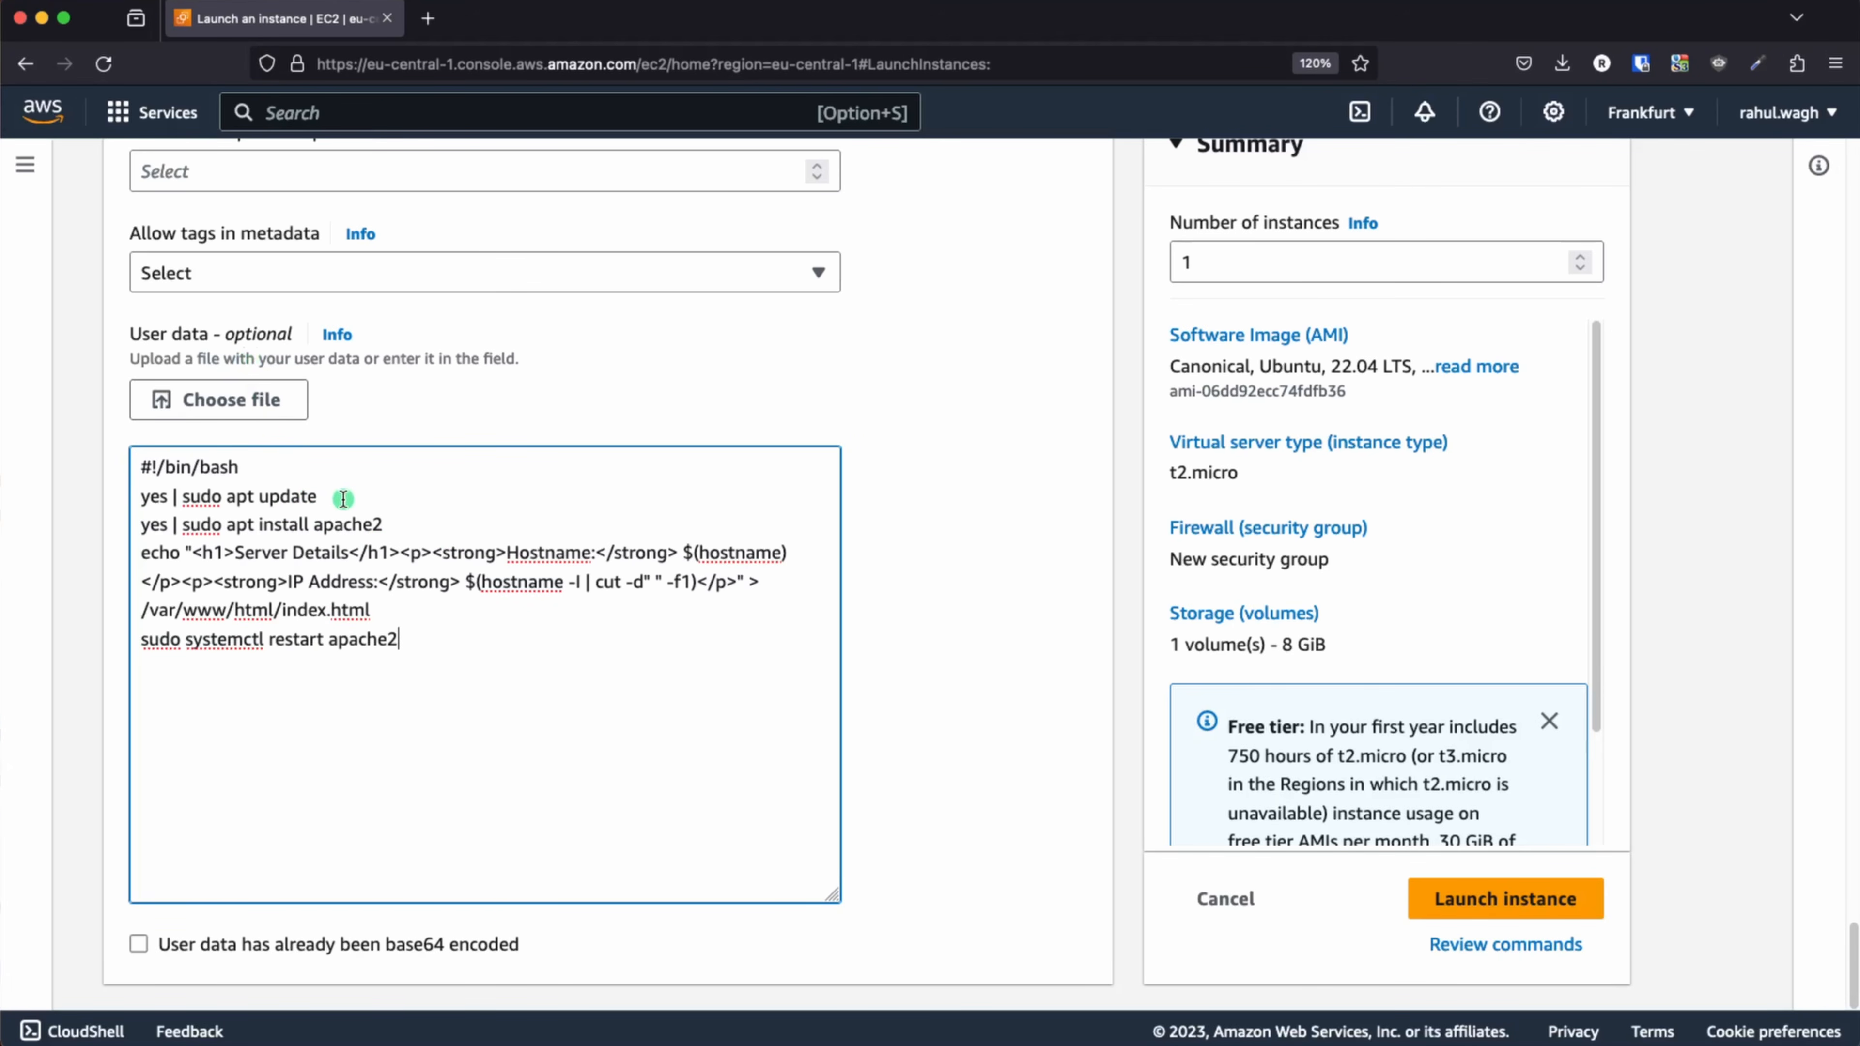
- Review the apt, index.html and apache2 restart lines of the user data script, and launch the test-ec2-public instance
drag(339, 496, 82, 491)
drag(395, 523, 117, 518)
drag(383, 609, 118, 559)
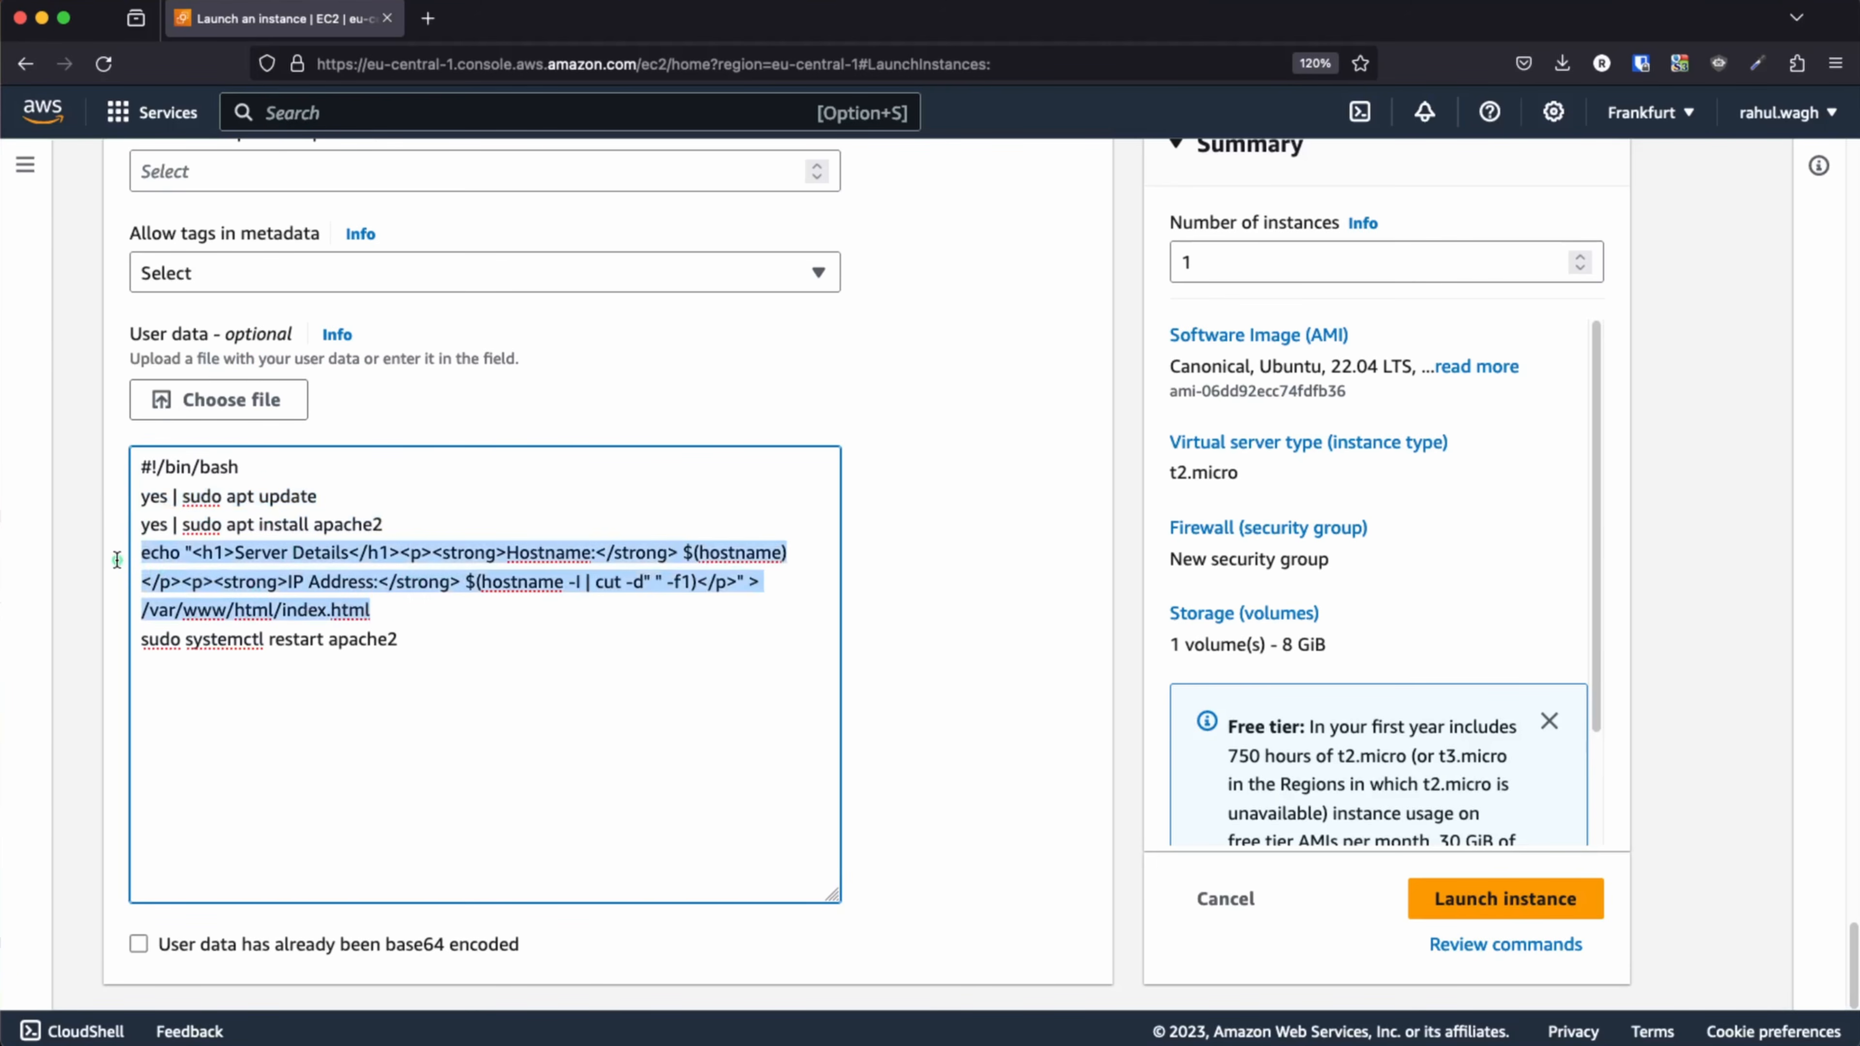
click(680, 676)
drag(479, 581, 732, 584)
drag(399, 639, 136, 635)
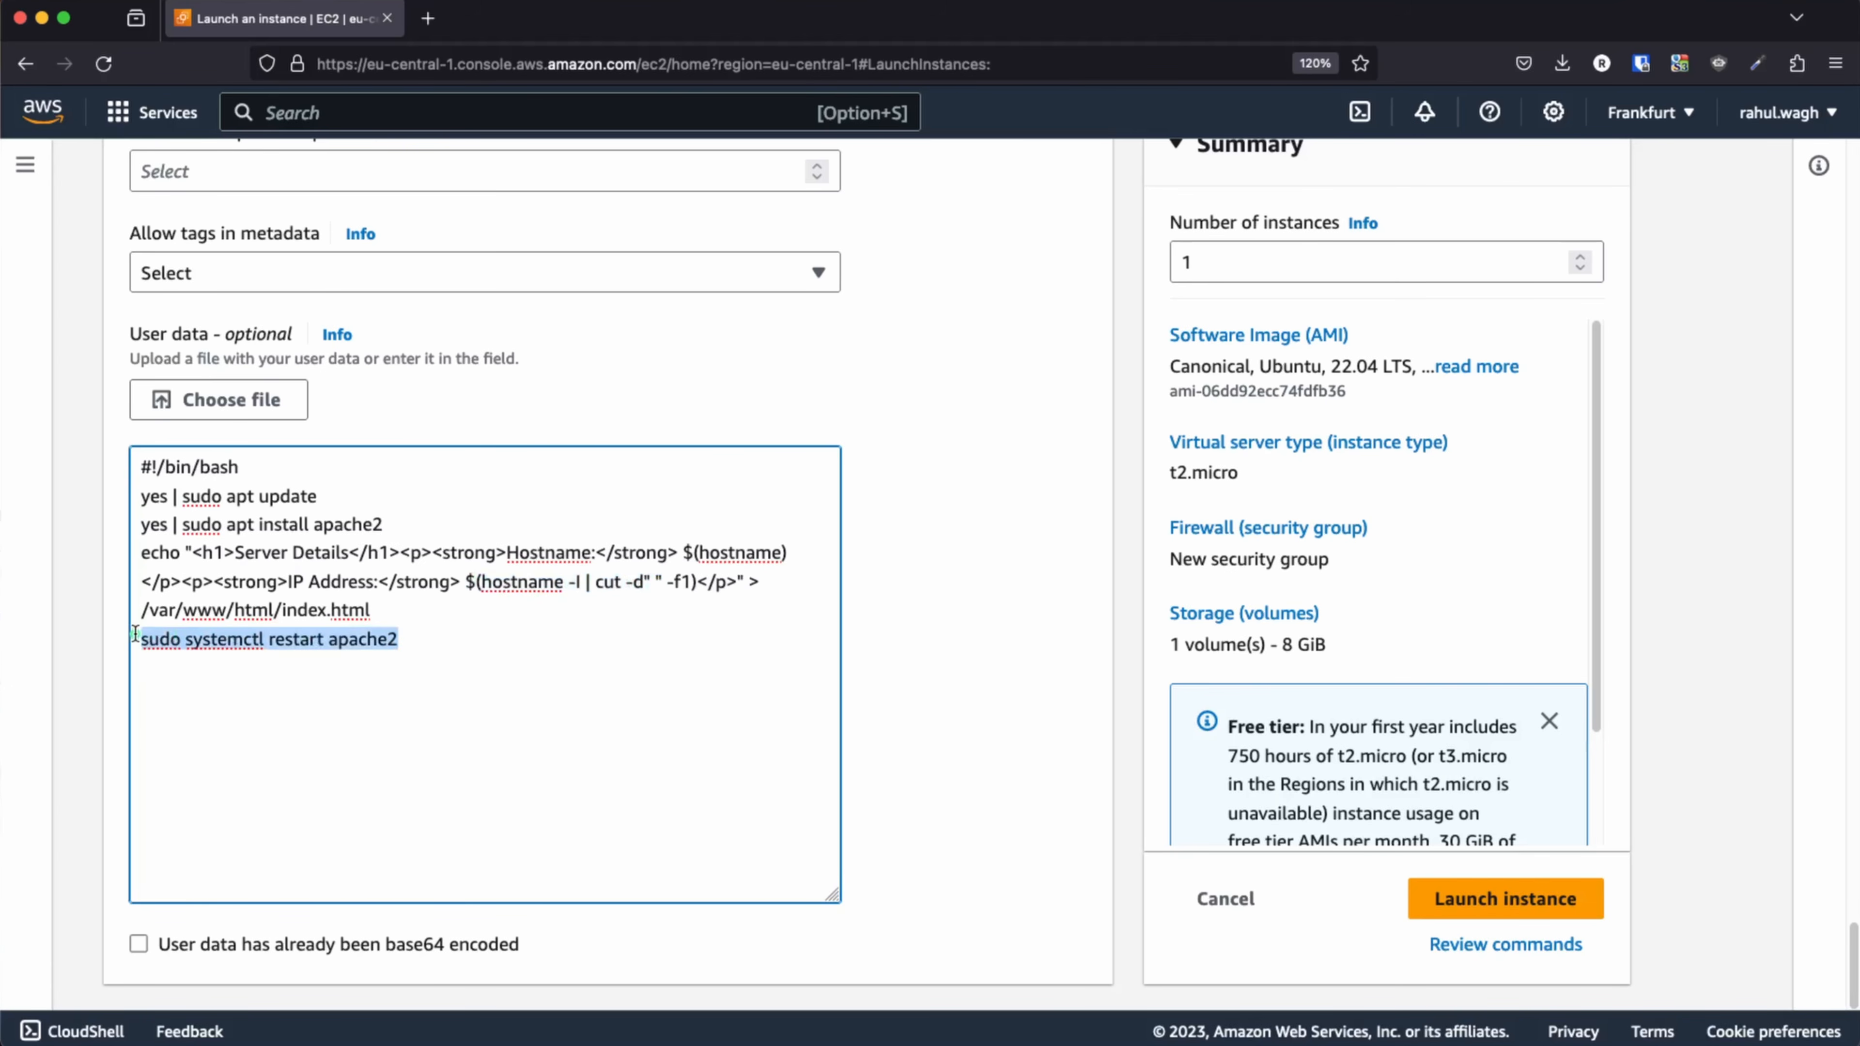
click(1367, 905)
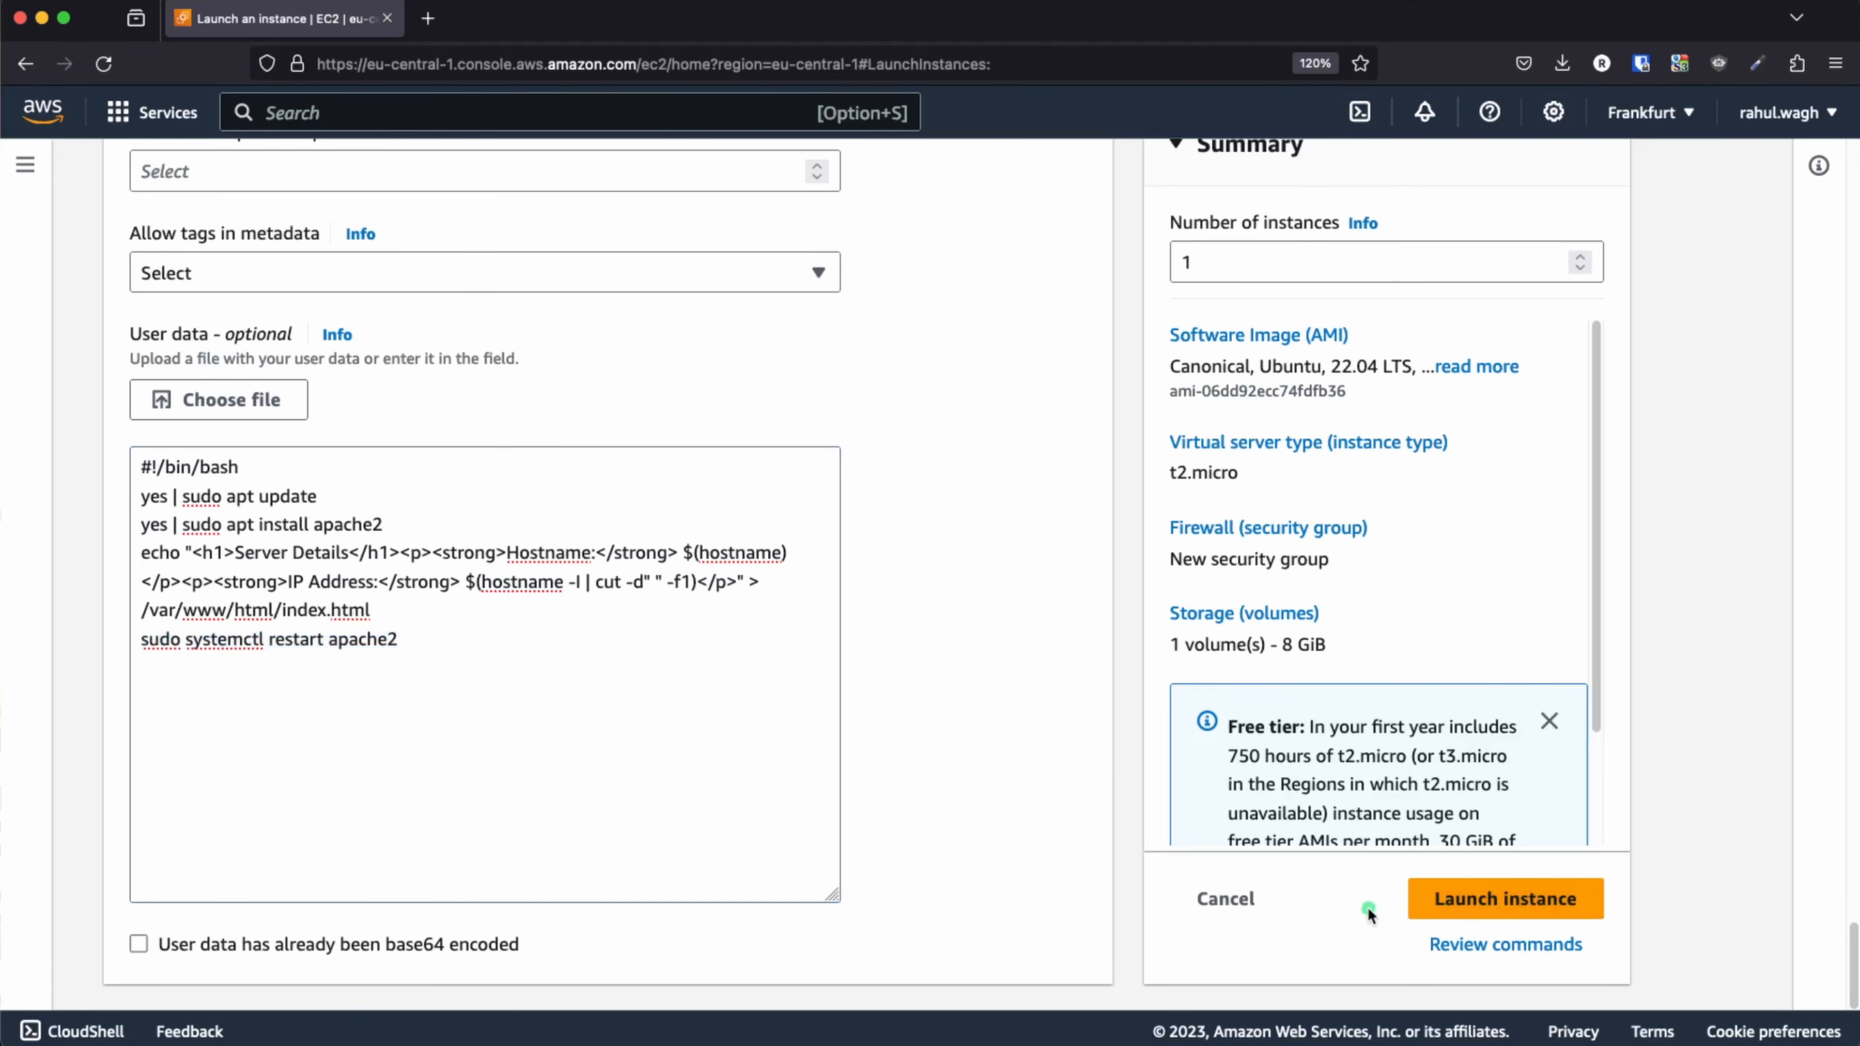
click(1513, 898)
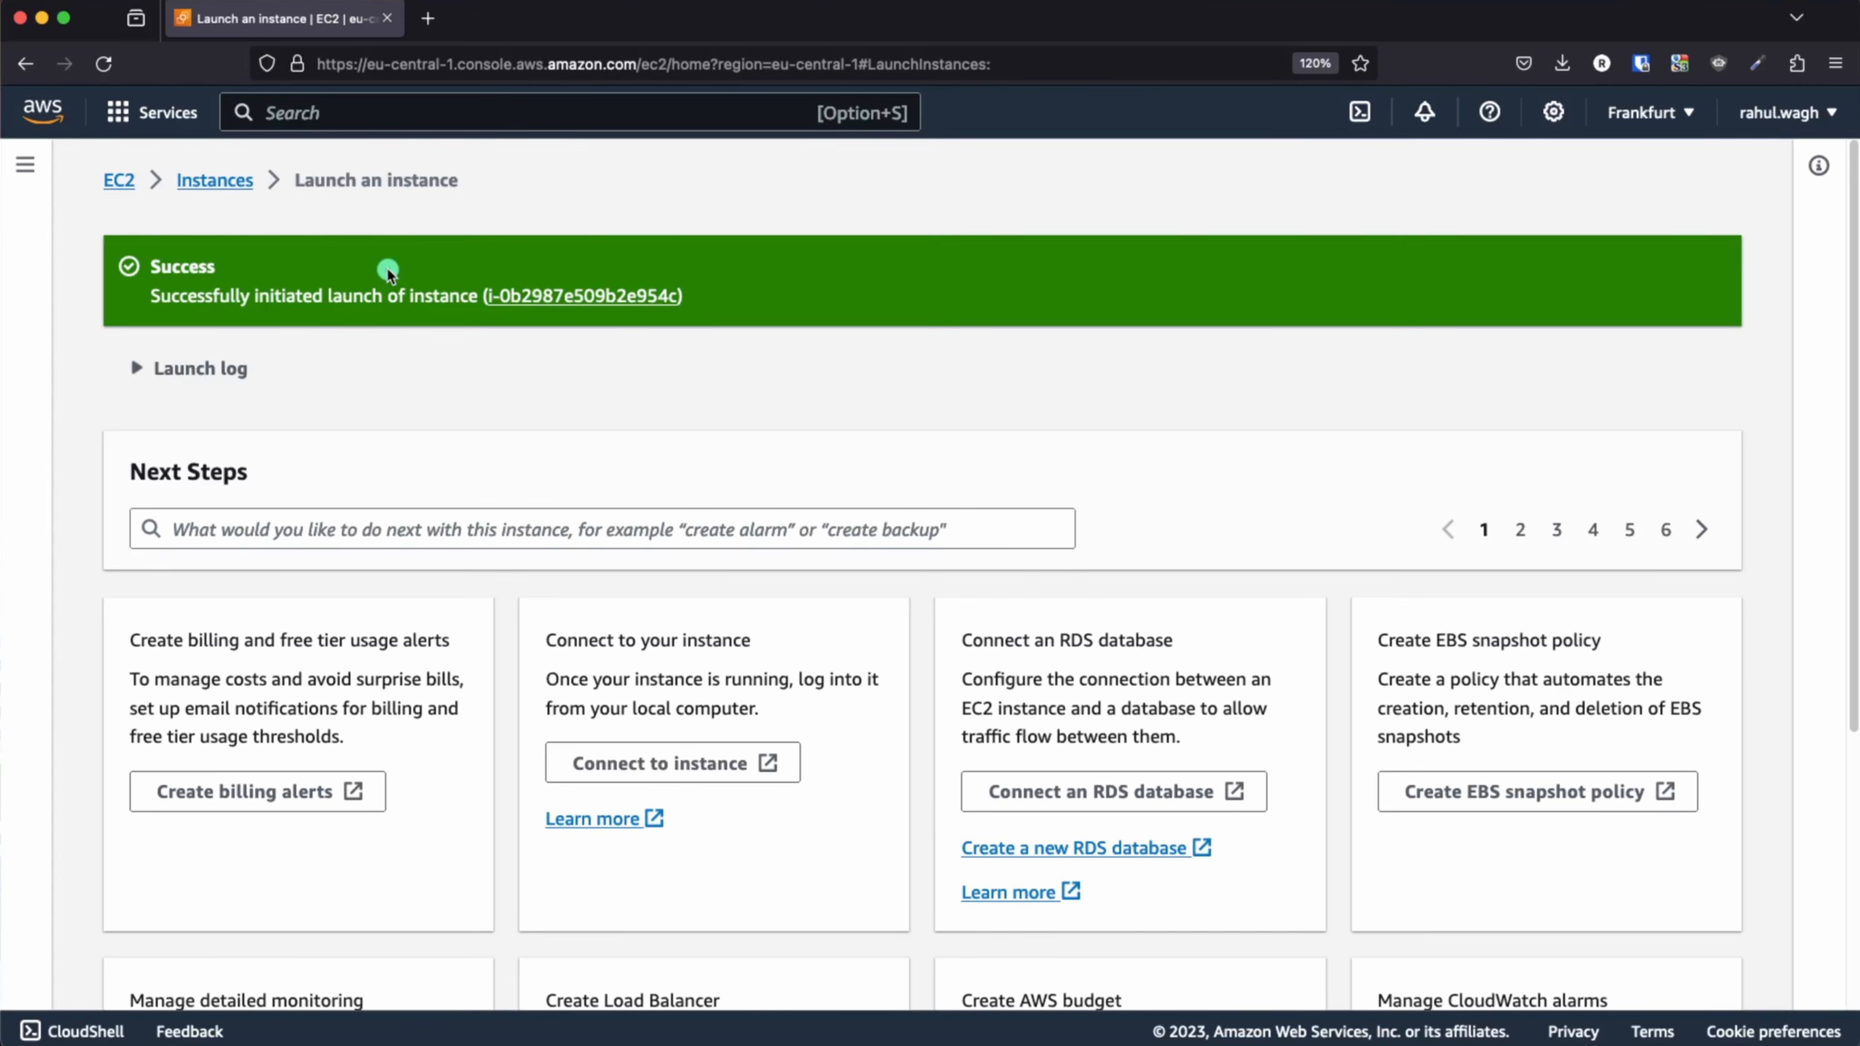
- Return to the EC2 dashboard and start launching another instance named test-ec2-private
click(119, 180)
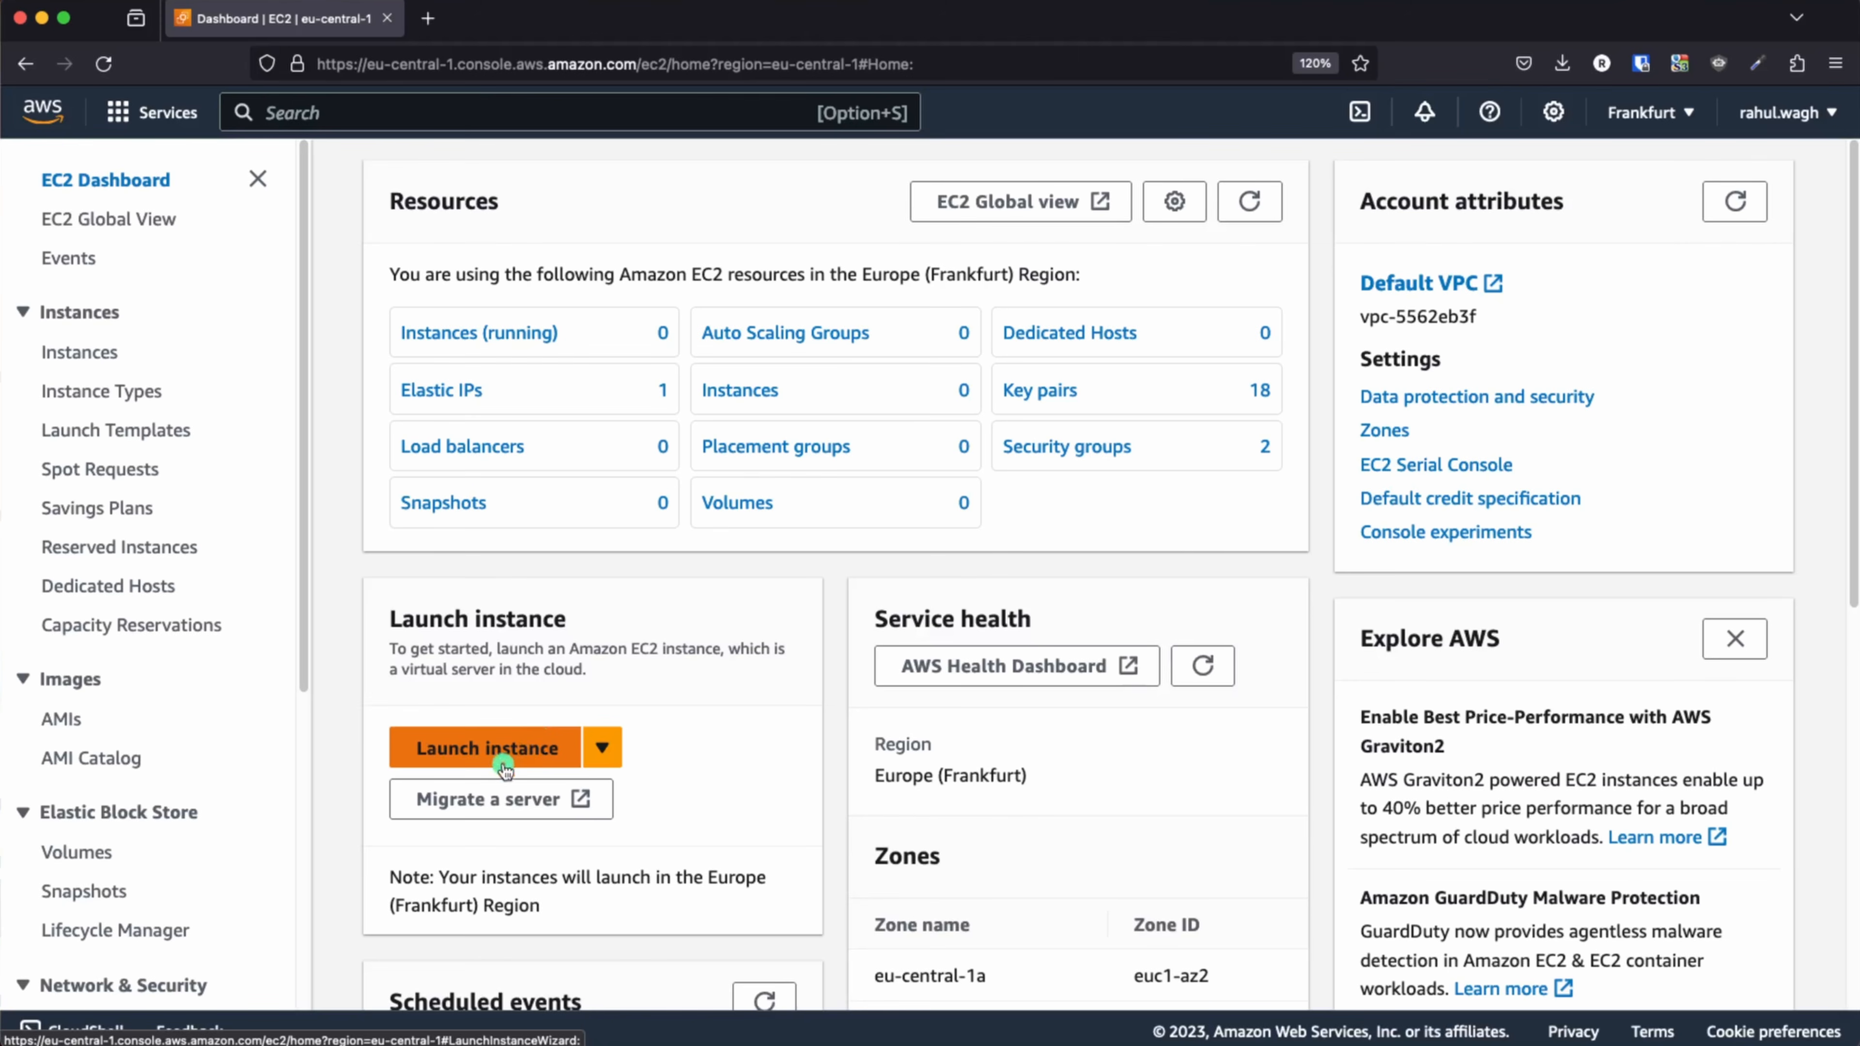
click(473, 750)
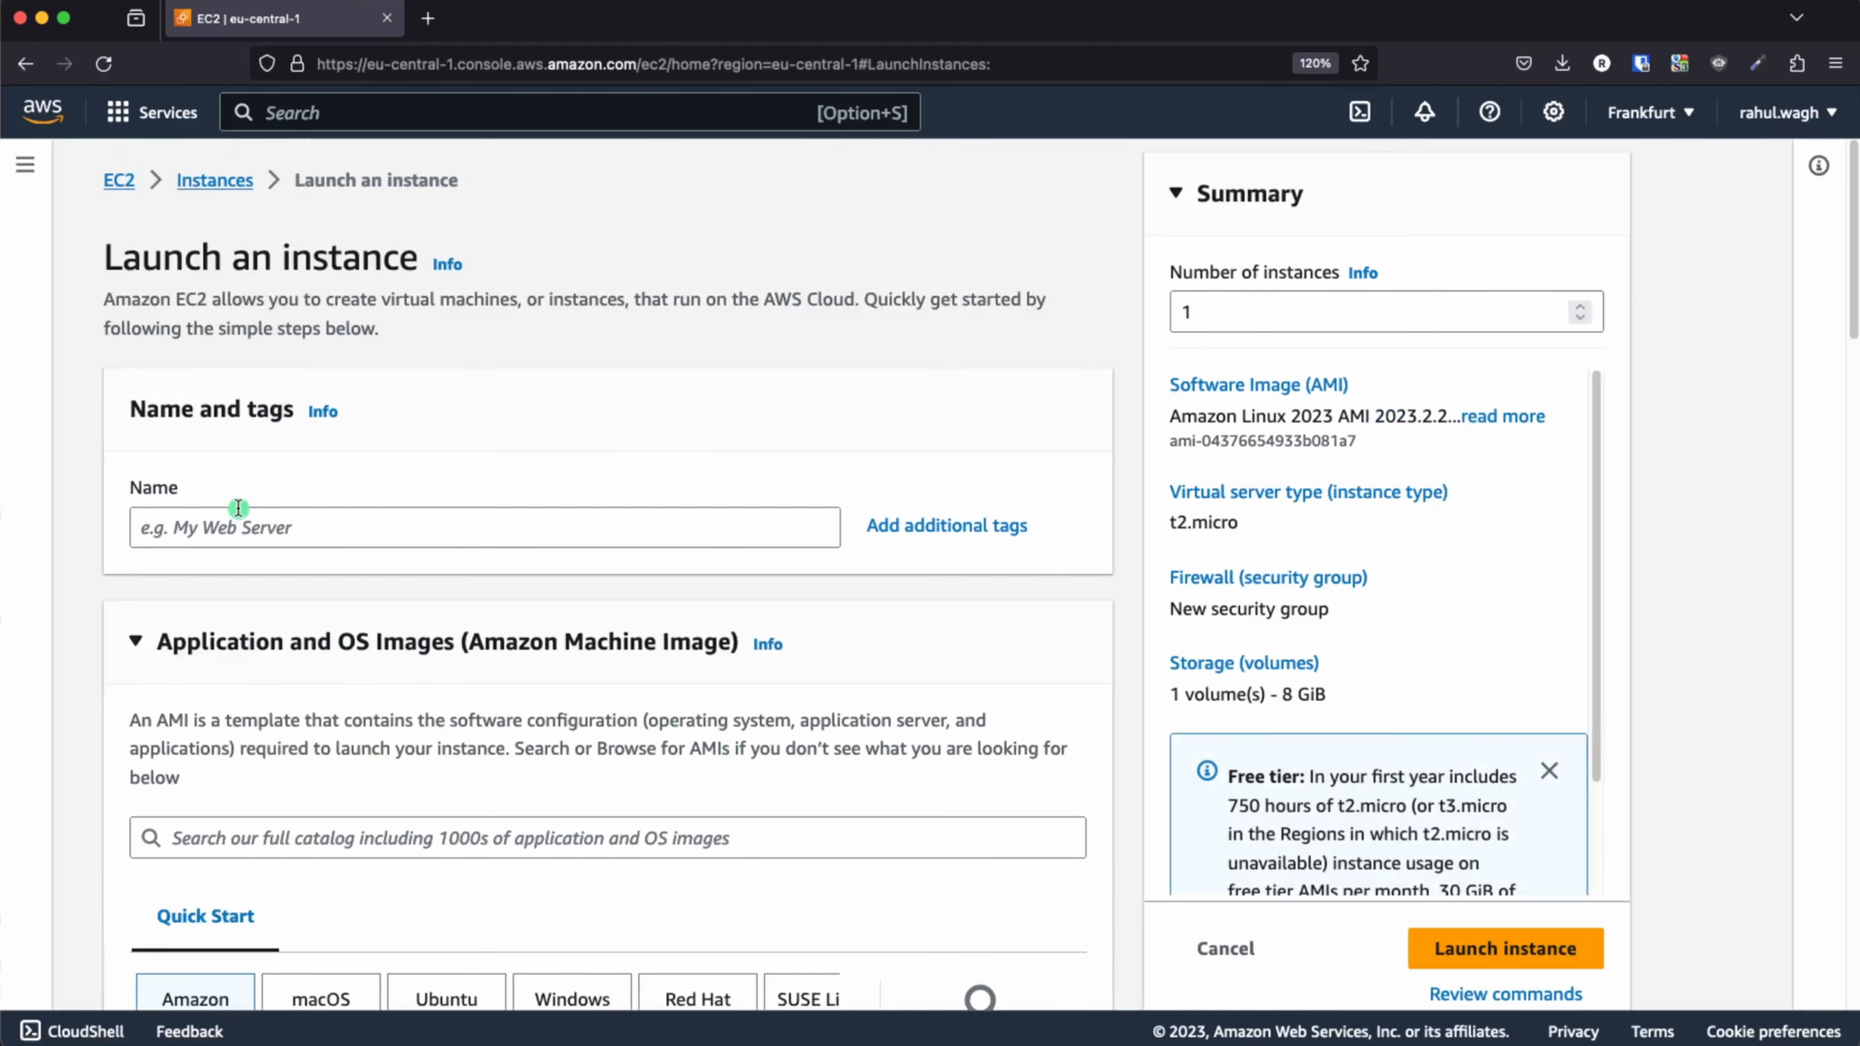
click(237, 509)
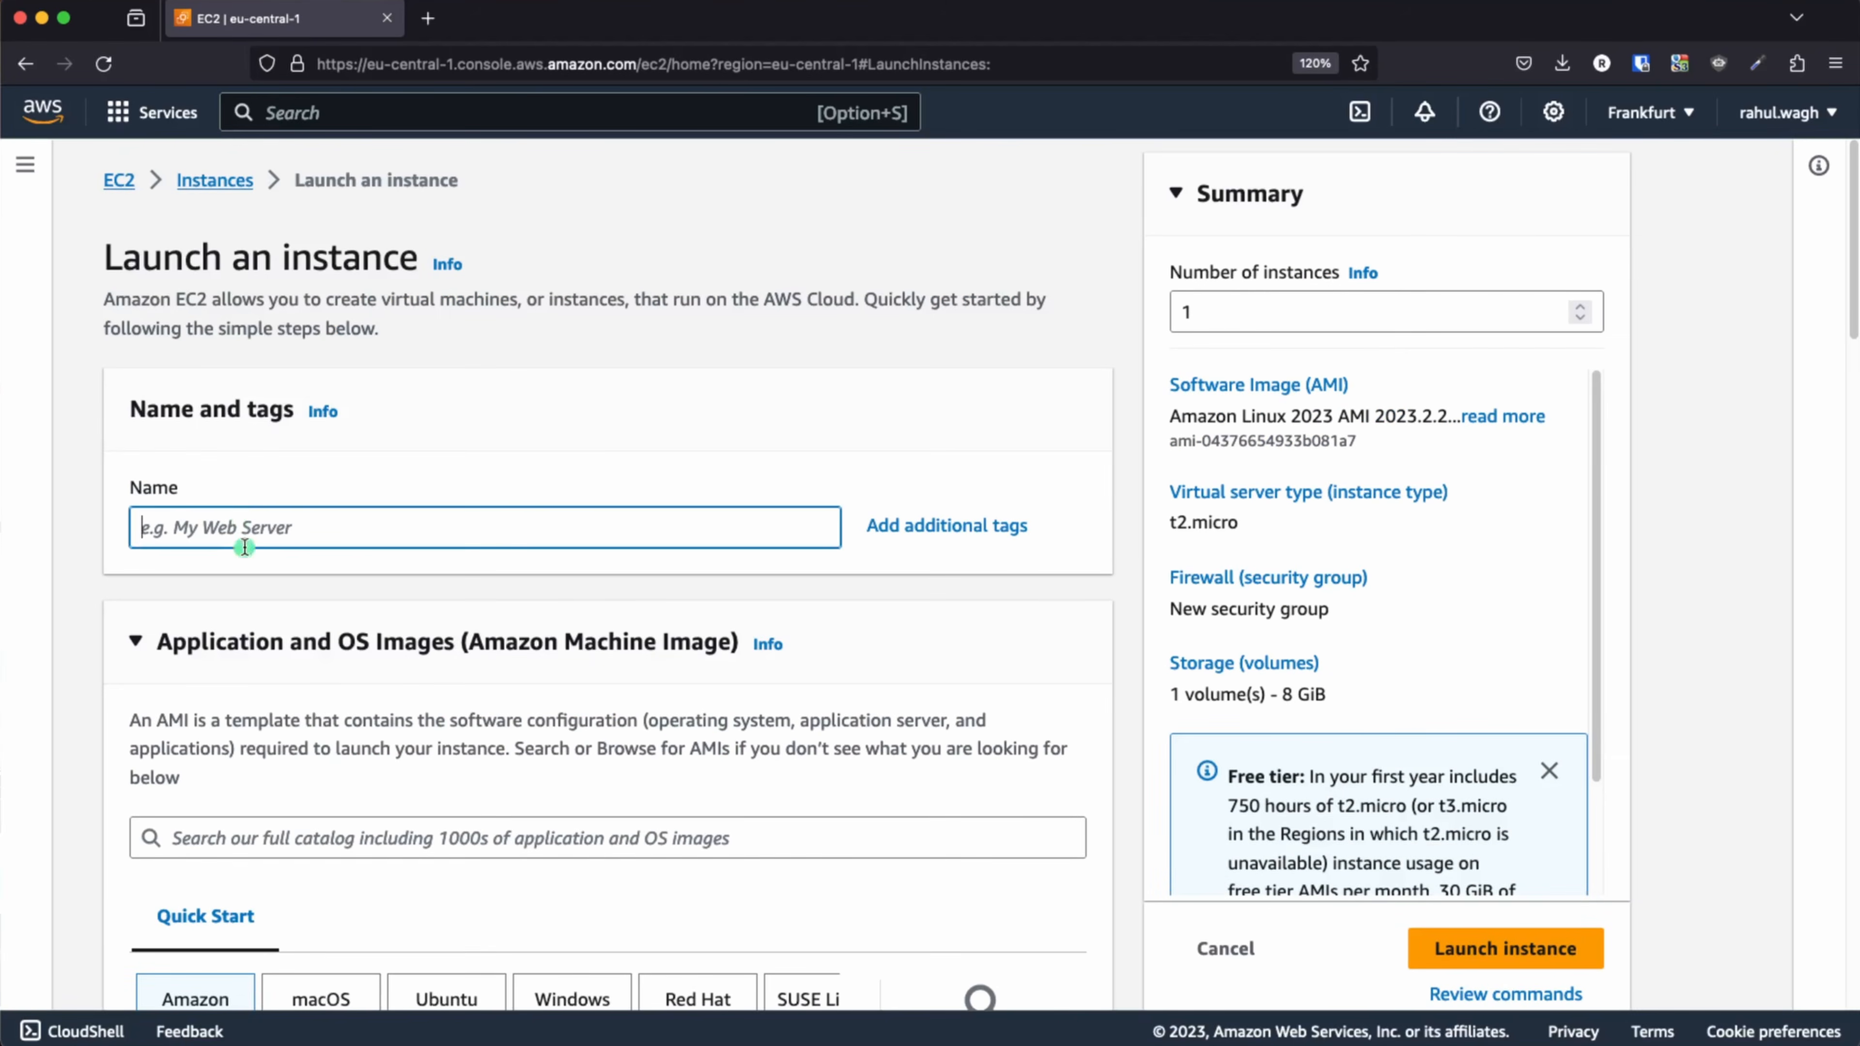
text(test-e)
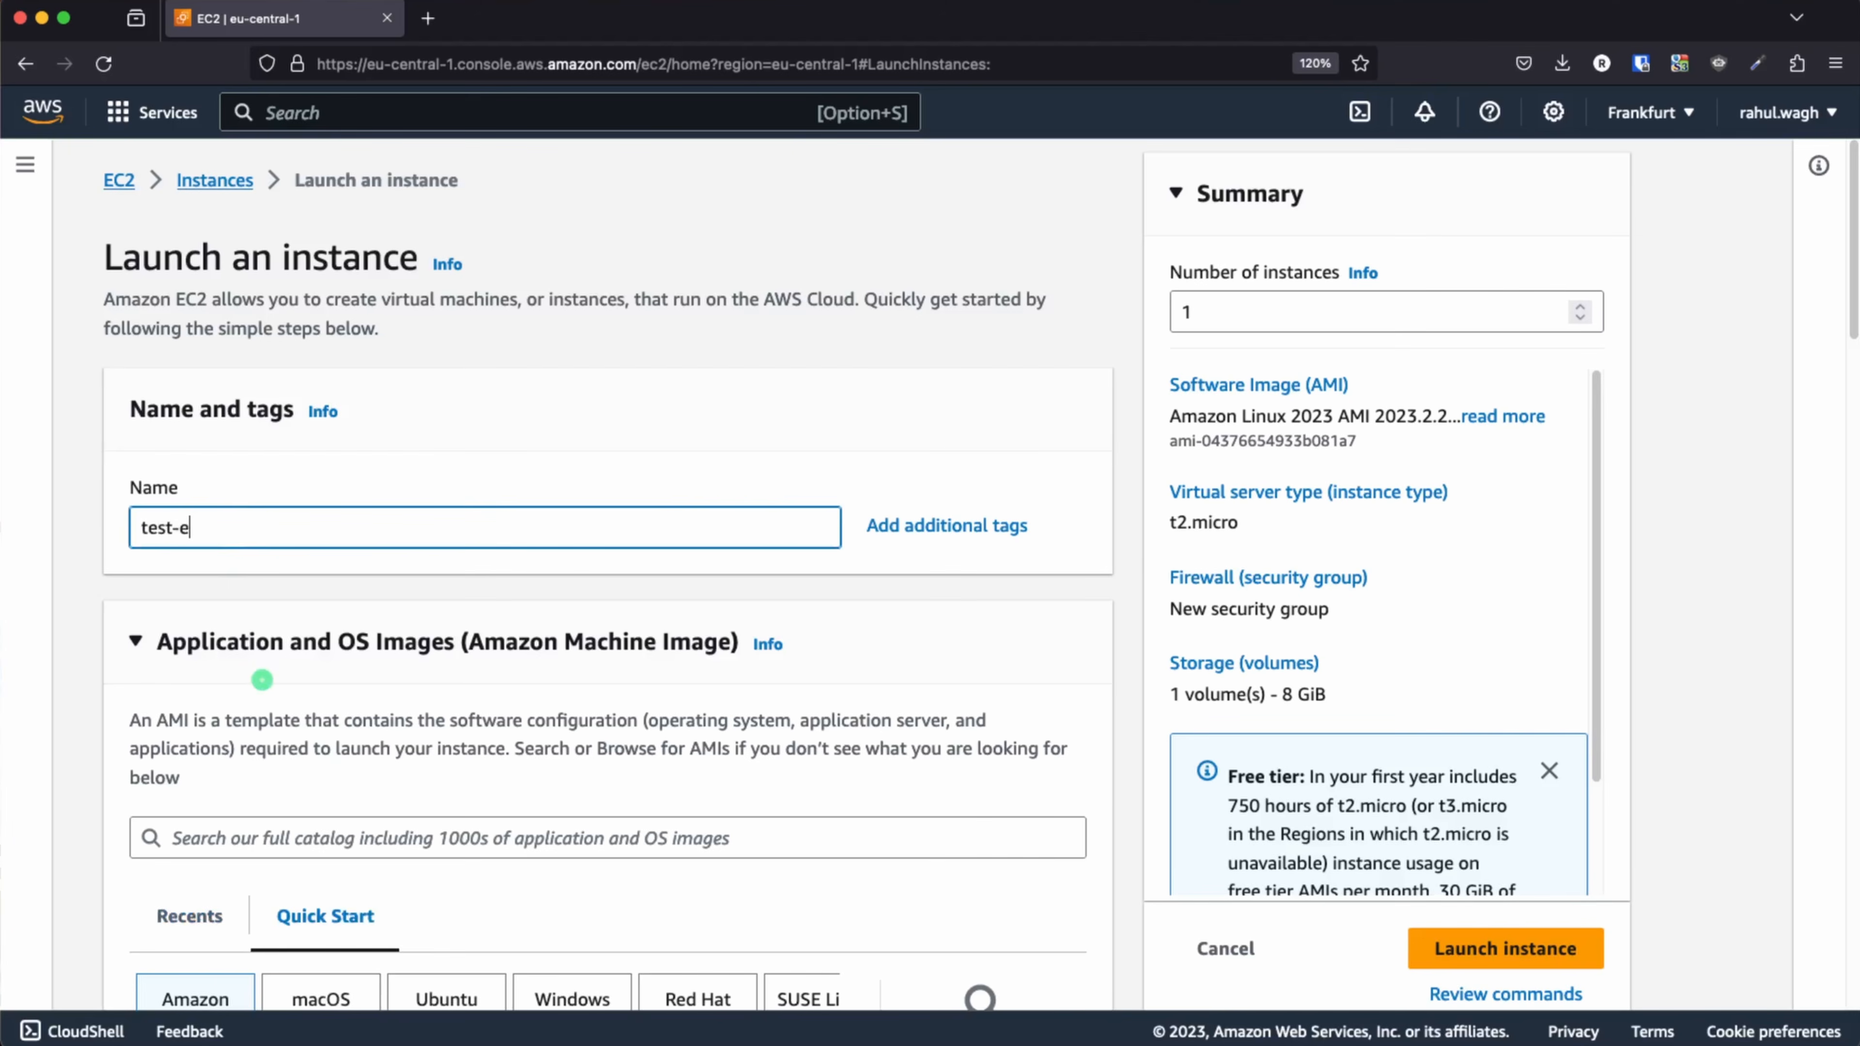
text(c2-private)
click(343, 722)
scroll(343, 721, down, 5)
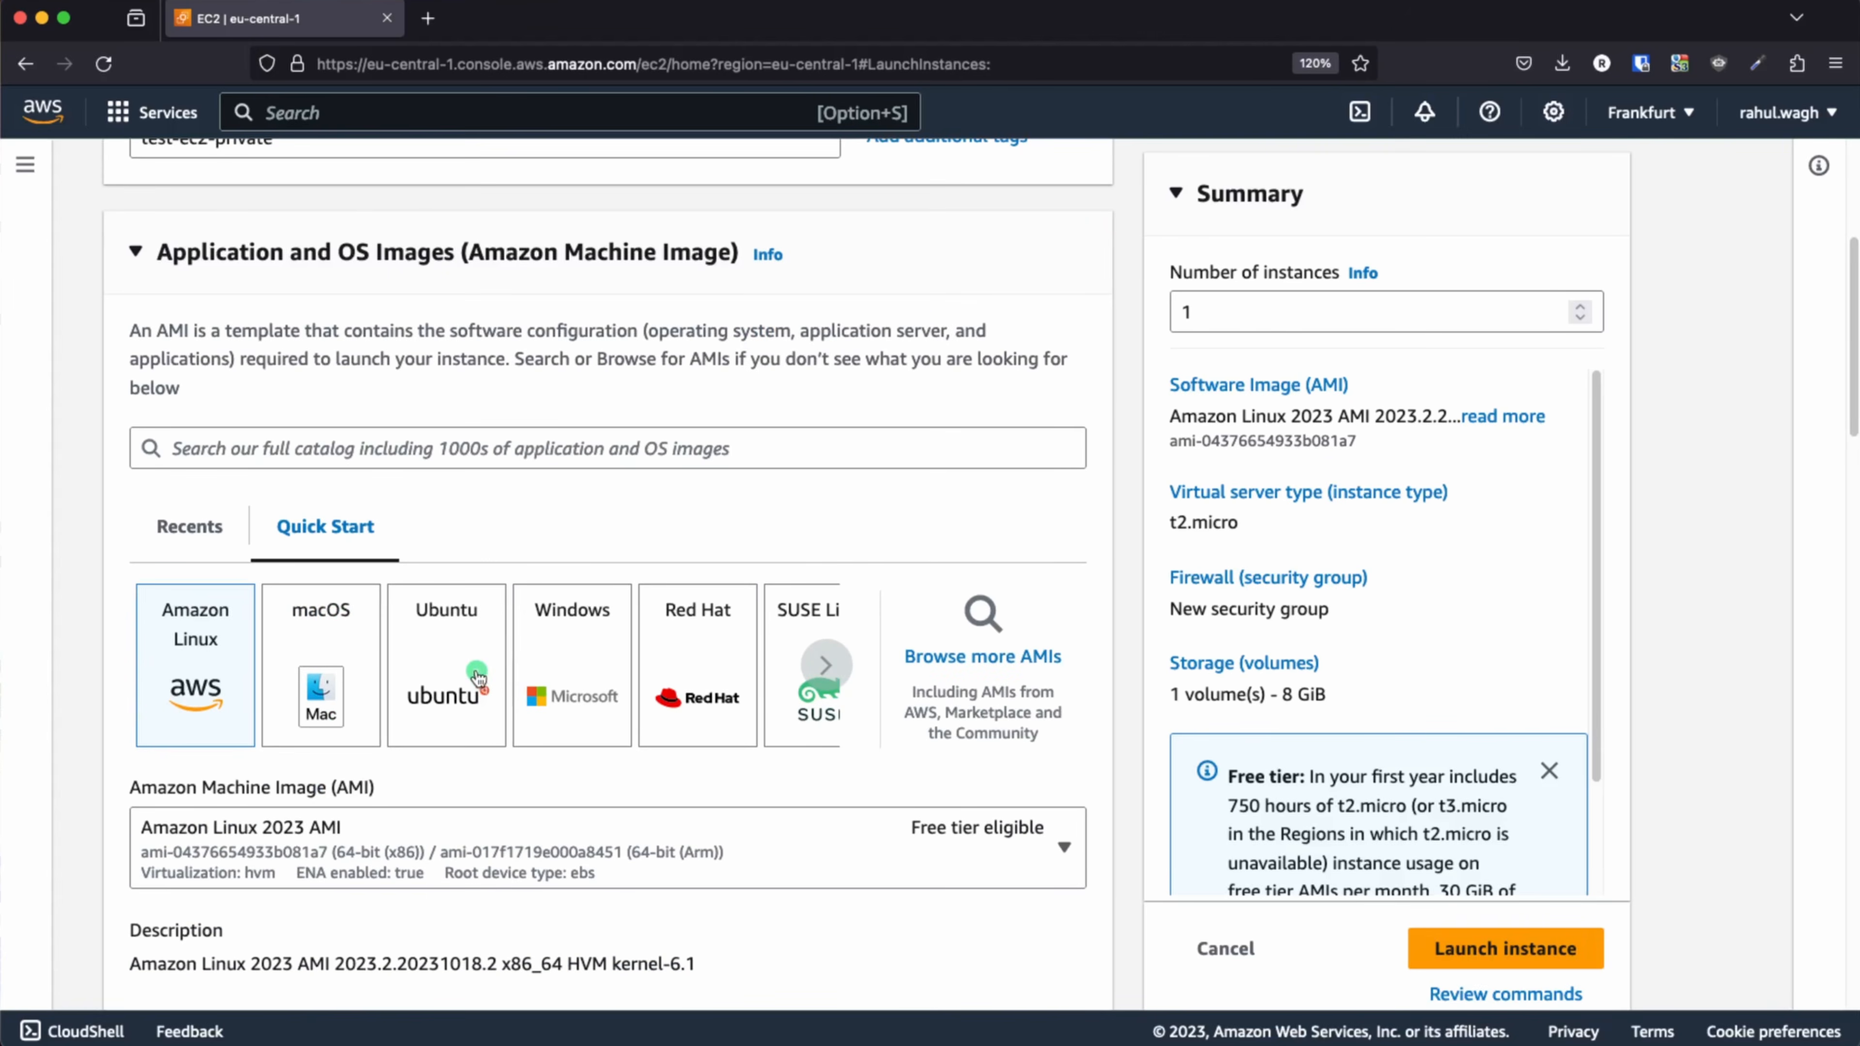
- Choose the Ubuntu Server 22.04 LTS image and the nat-gateway-demo-key key pair for the private instance
click(464, 682)
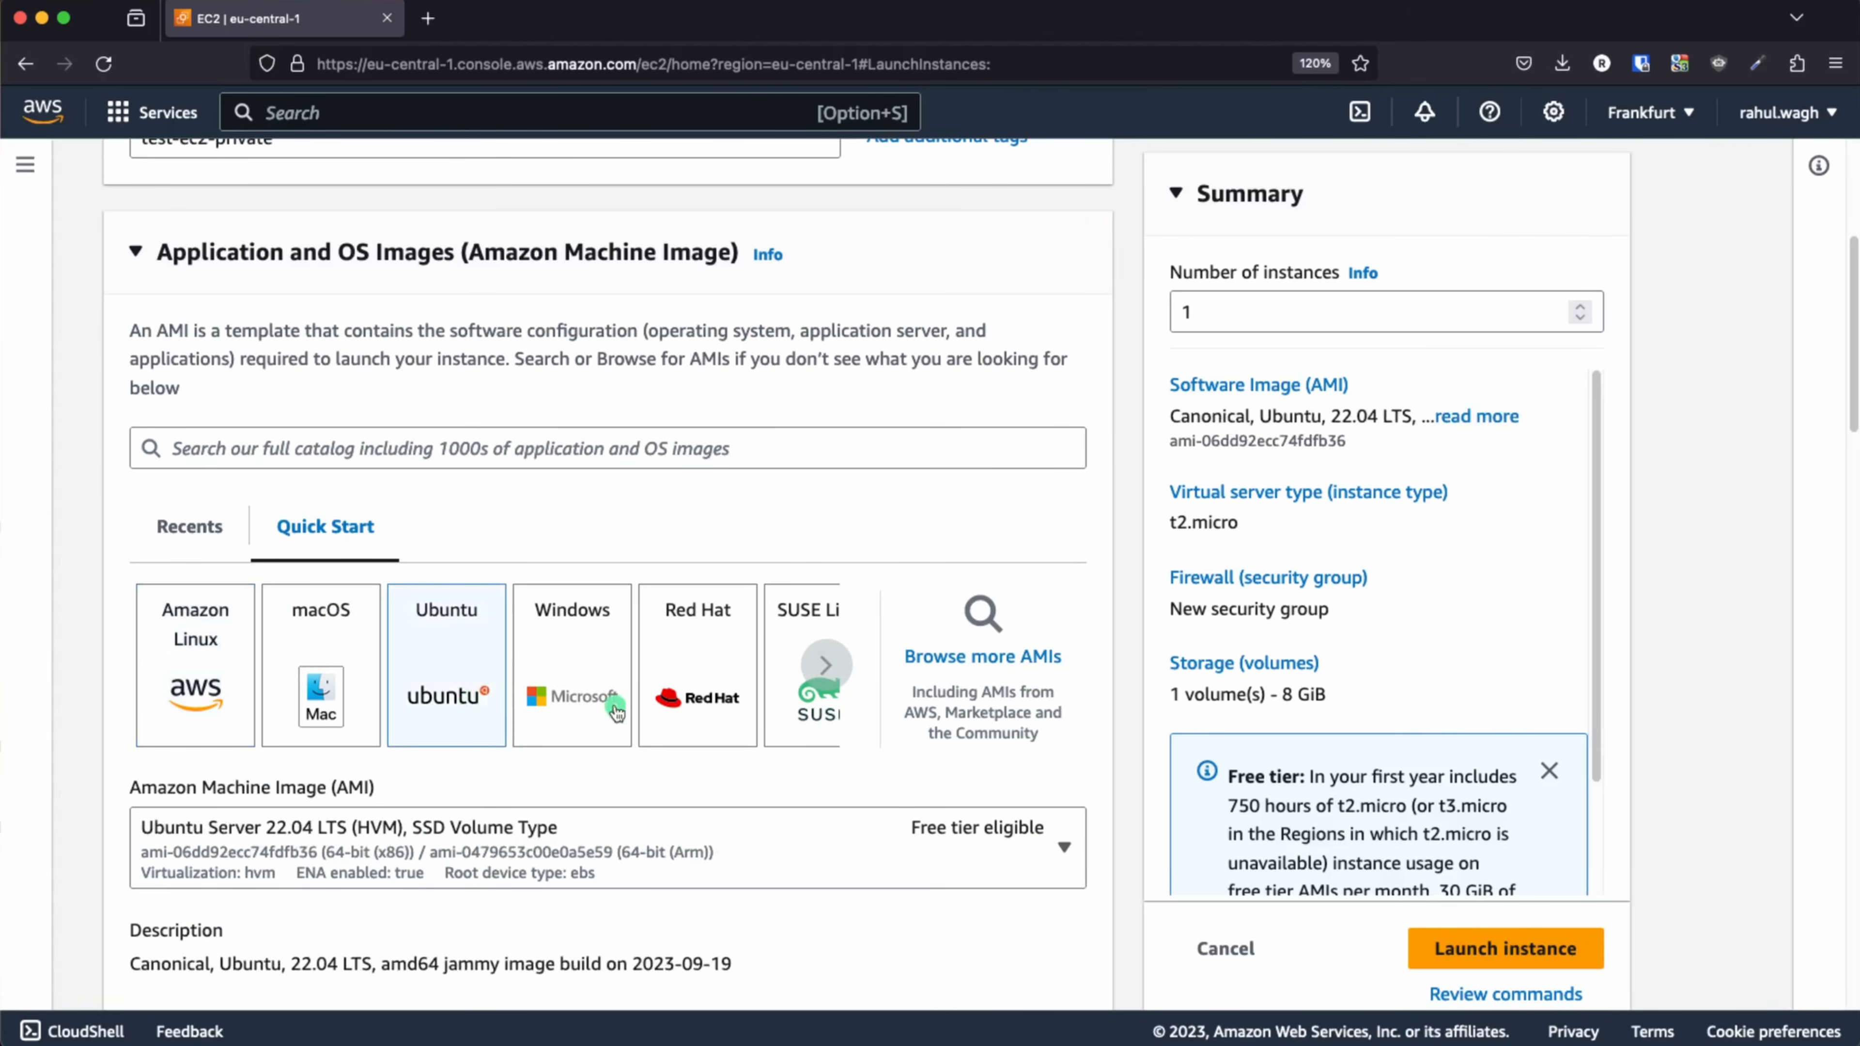
scroll(678, 665, down, 3)
scroll(678, 665, down, 7)
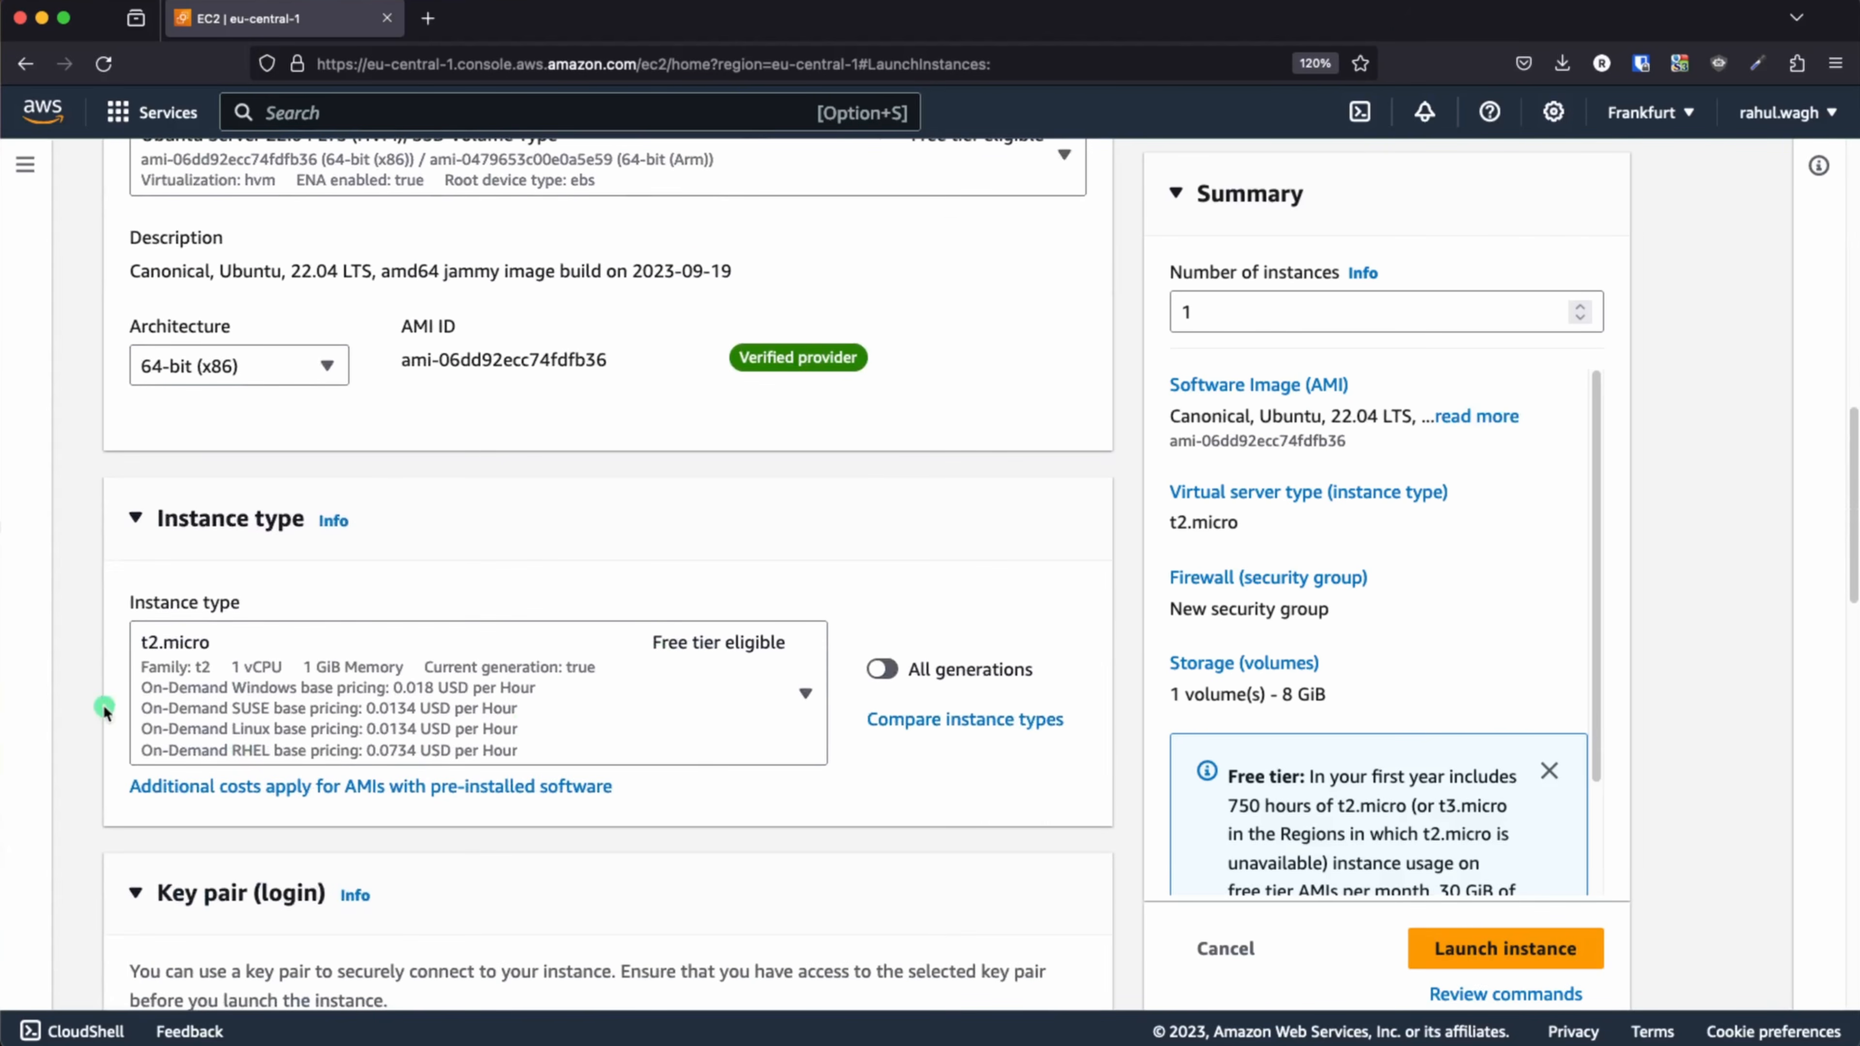
scroll(529, 710, down, 3)
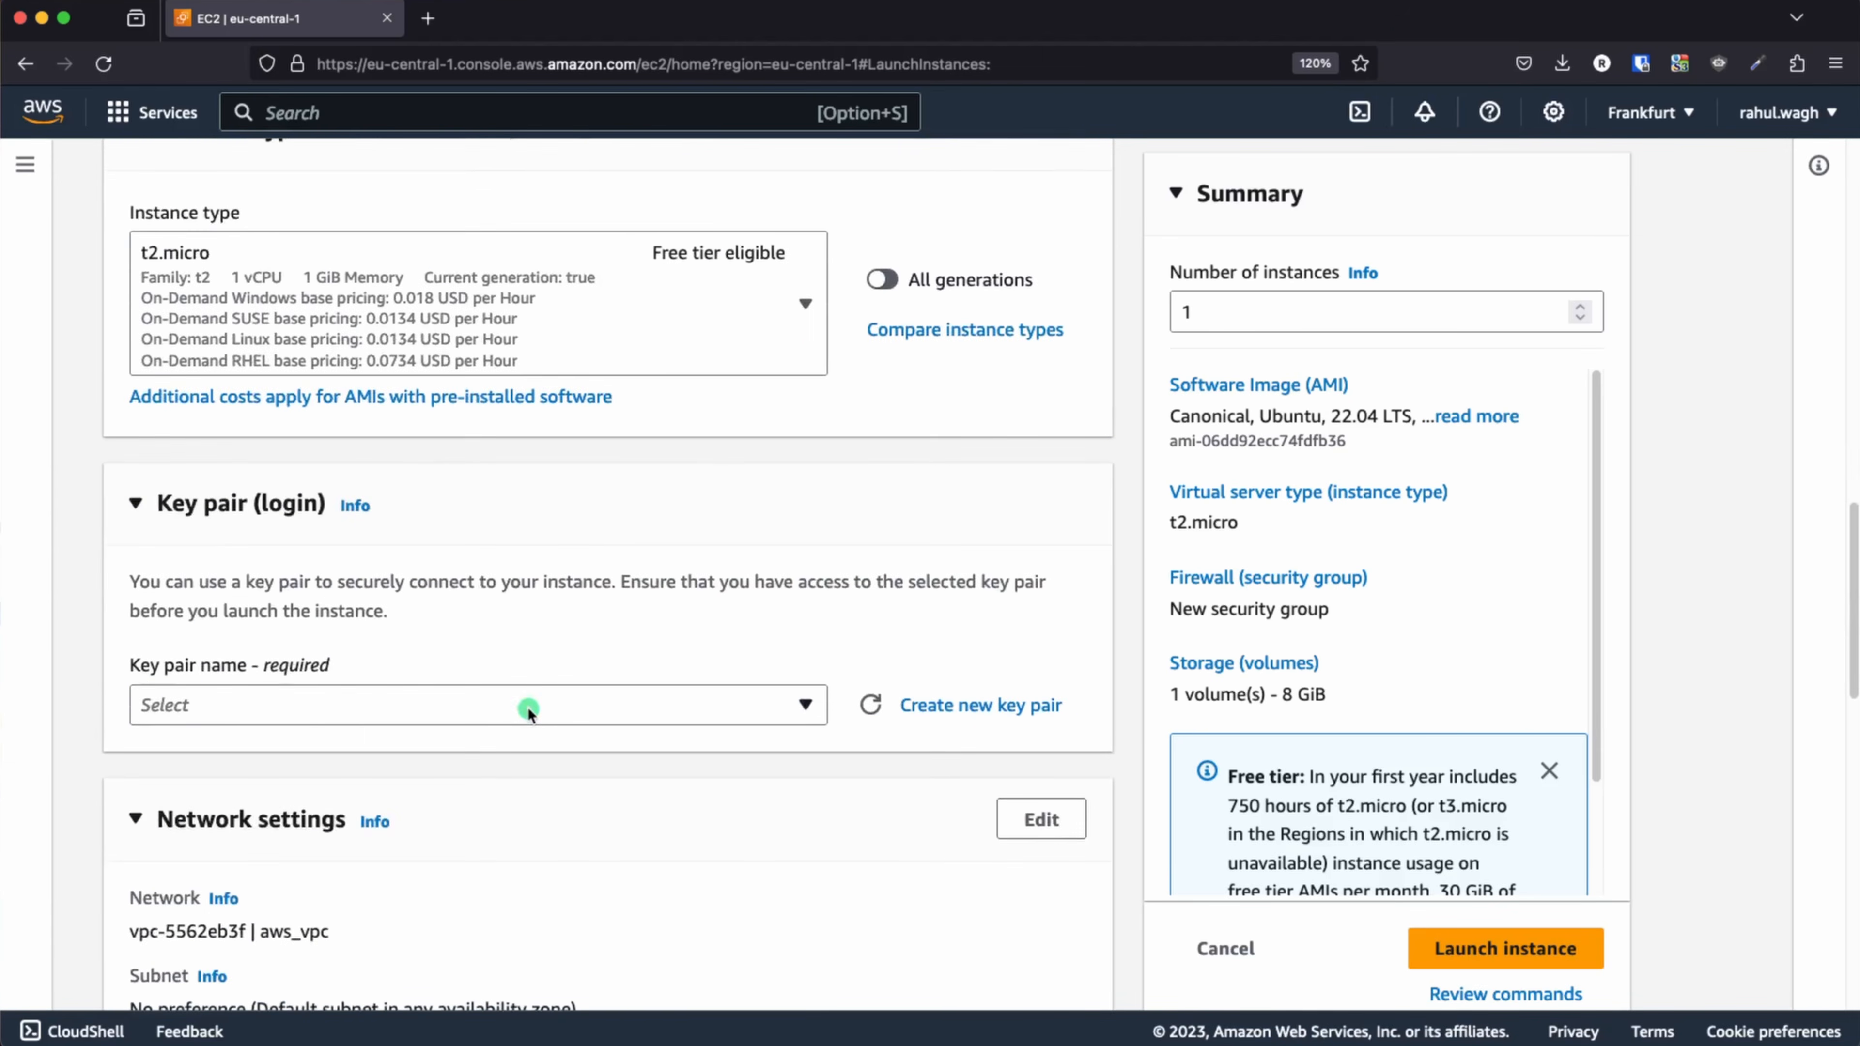
click(697, 704)
scroll(542, 814, down, 3)
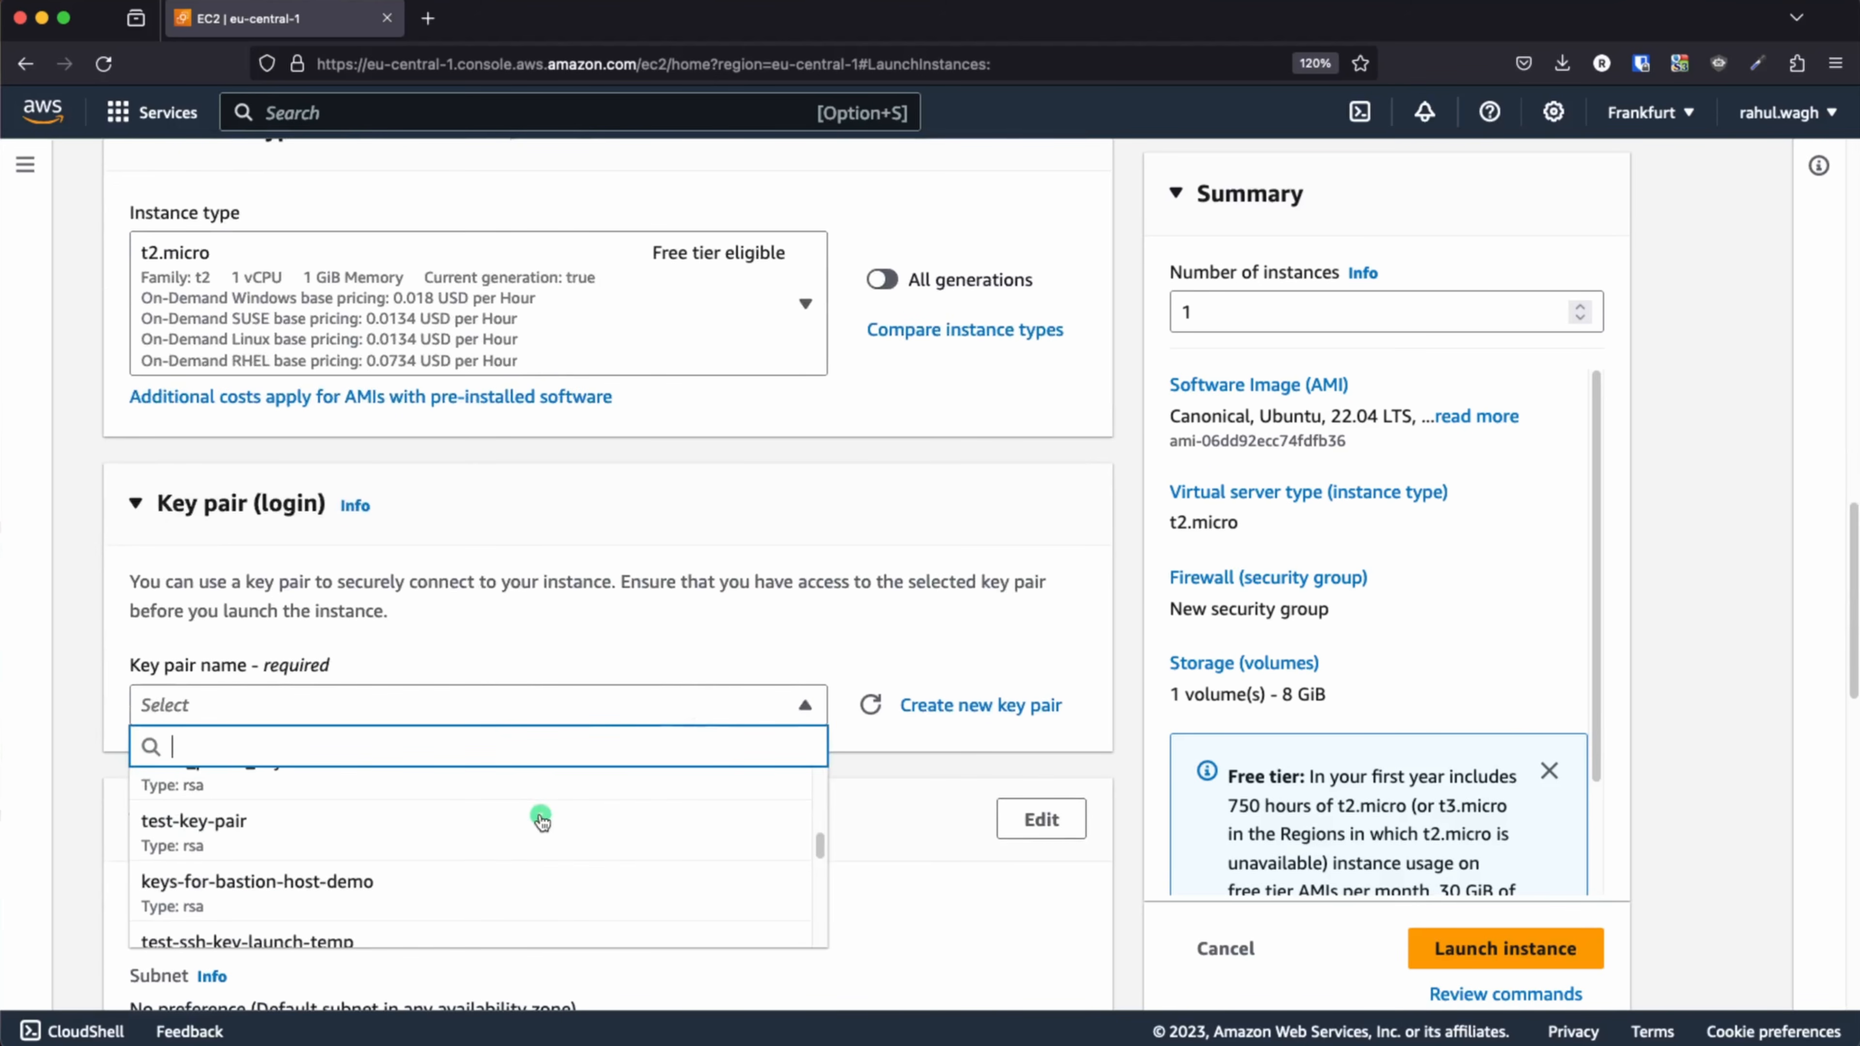
scroll(542, 821, down, 3)
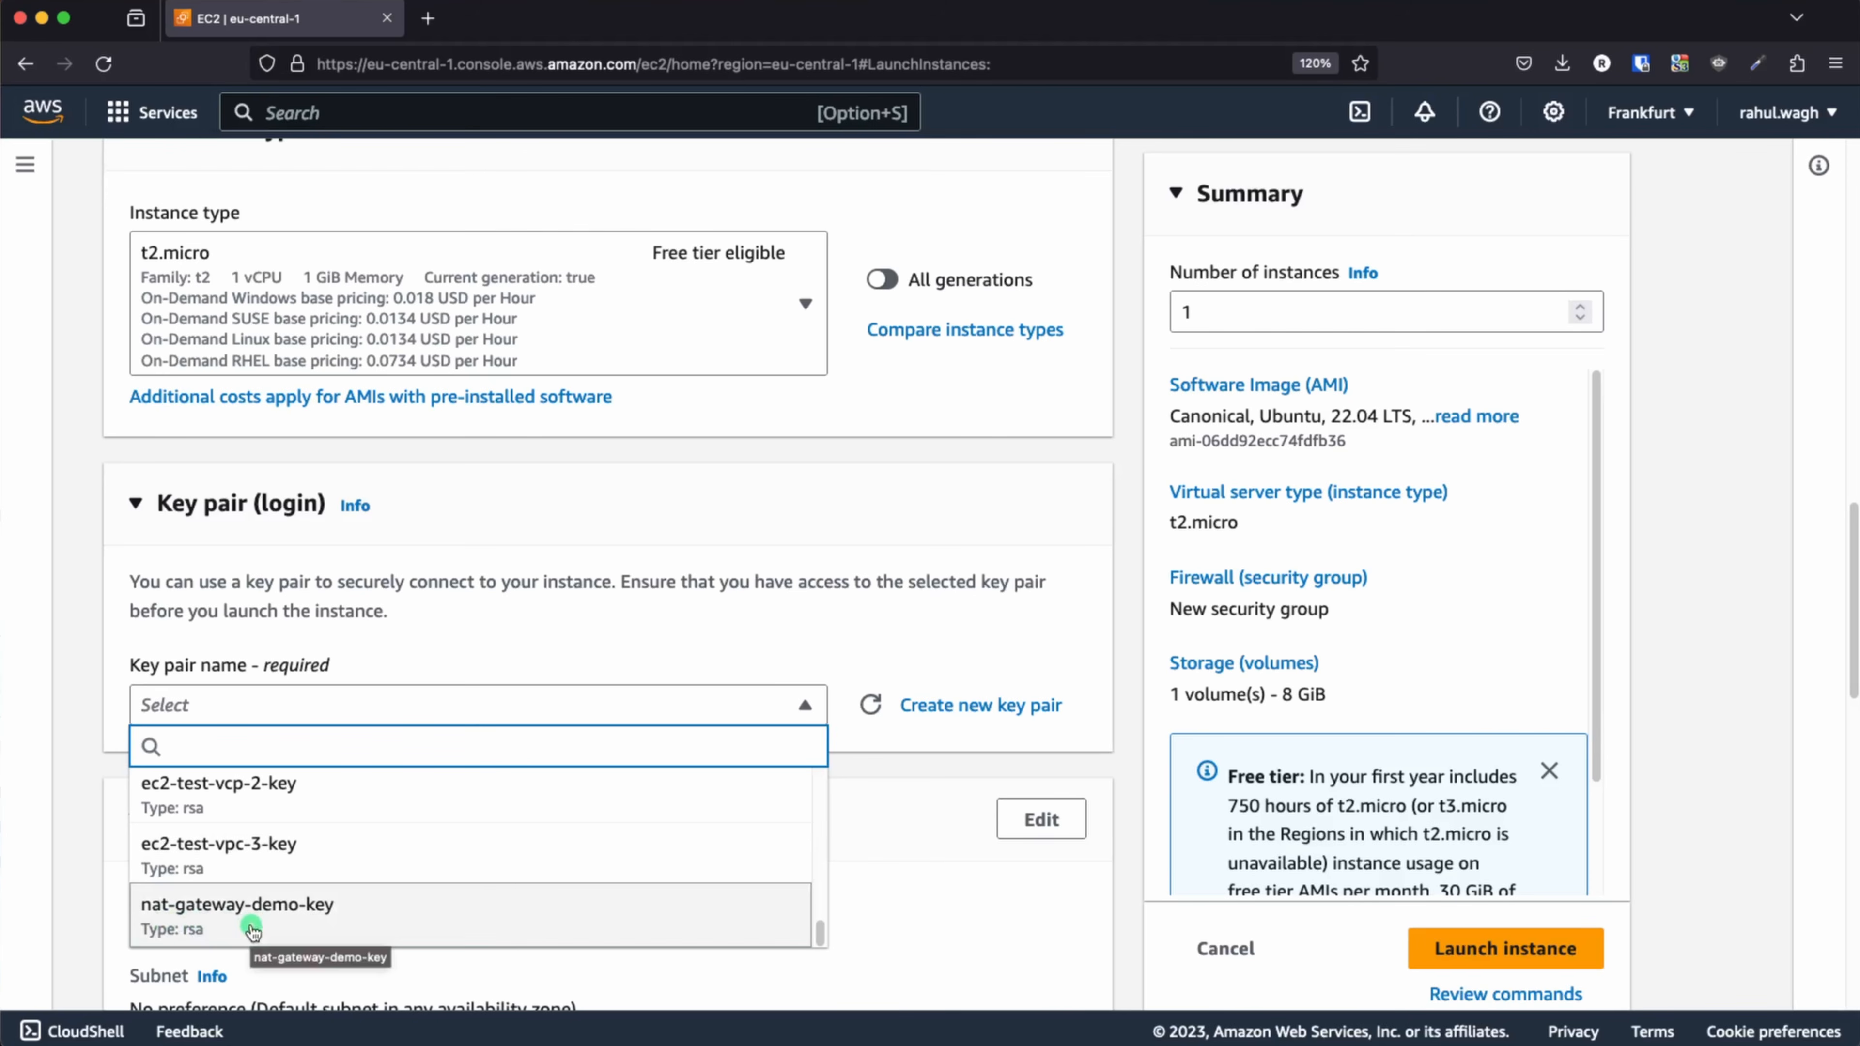
click(253, 916)
- Edit the network settings to place the instance in test-vpc and the test-subnet-private-1a subnet
scroll(715, 799, down, 6)
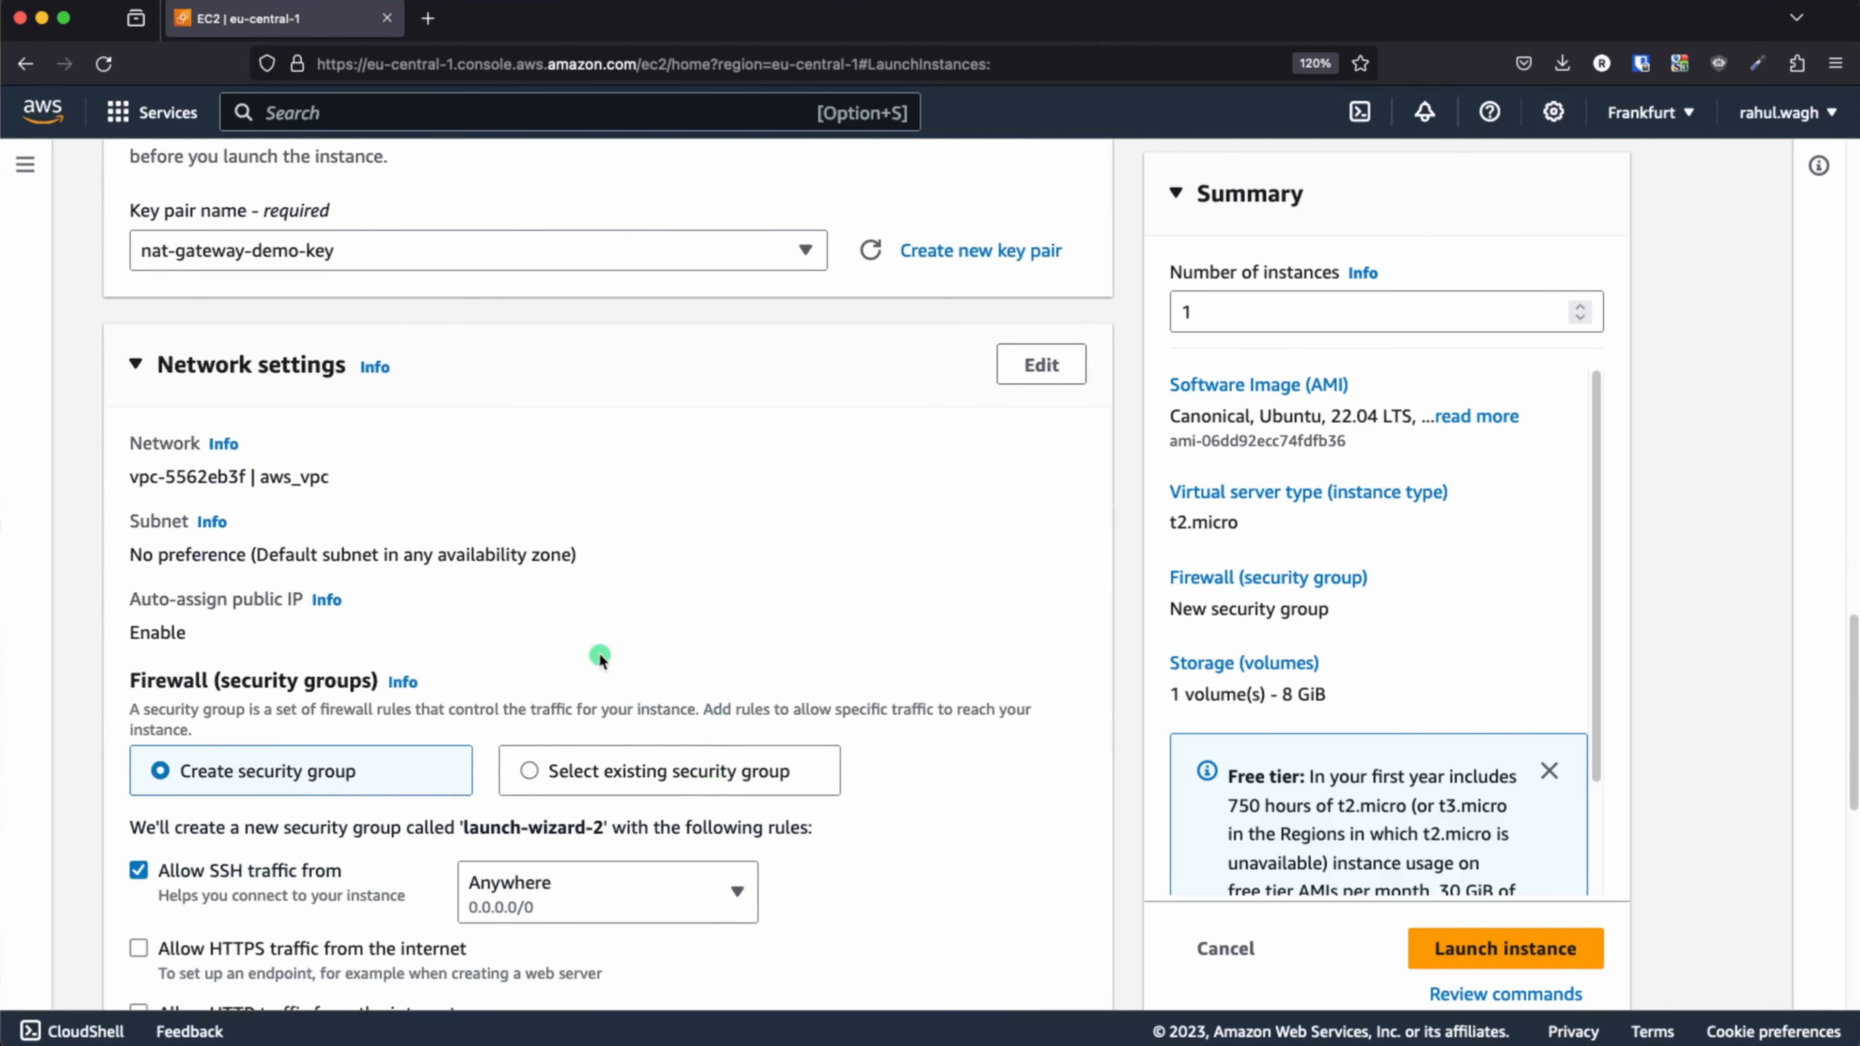
click(1050, 366)
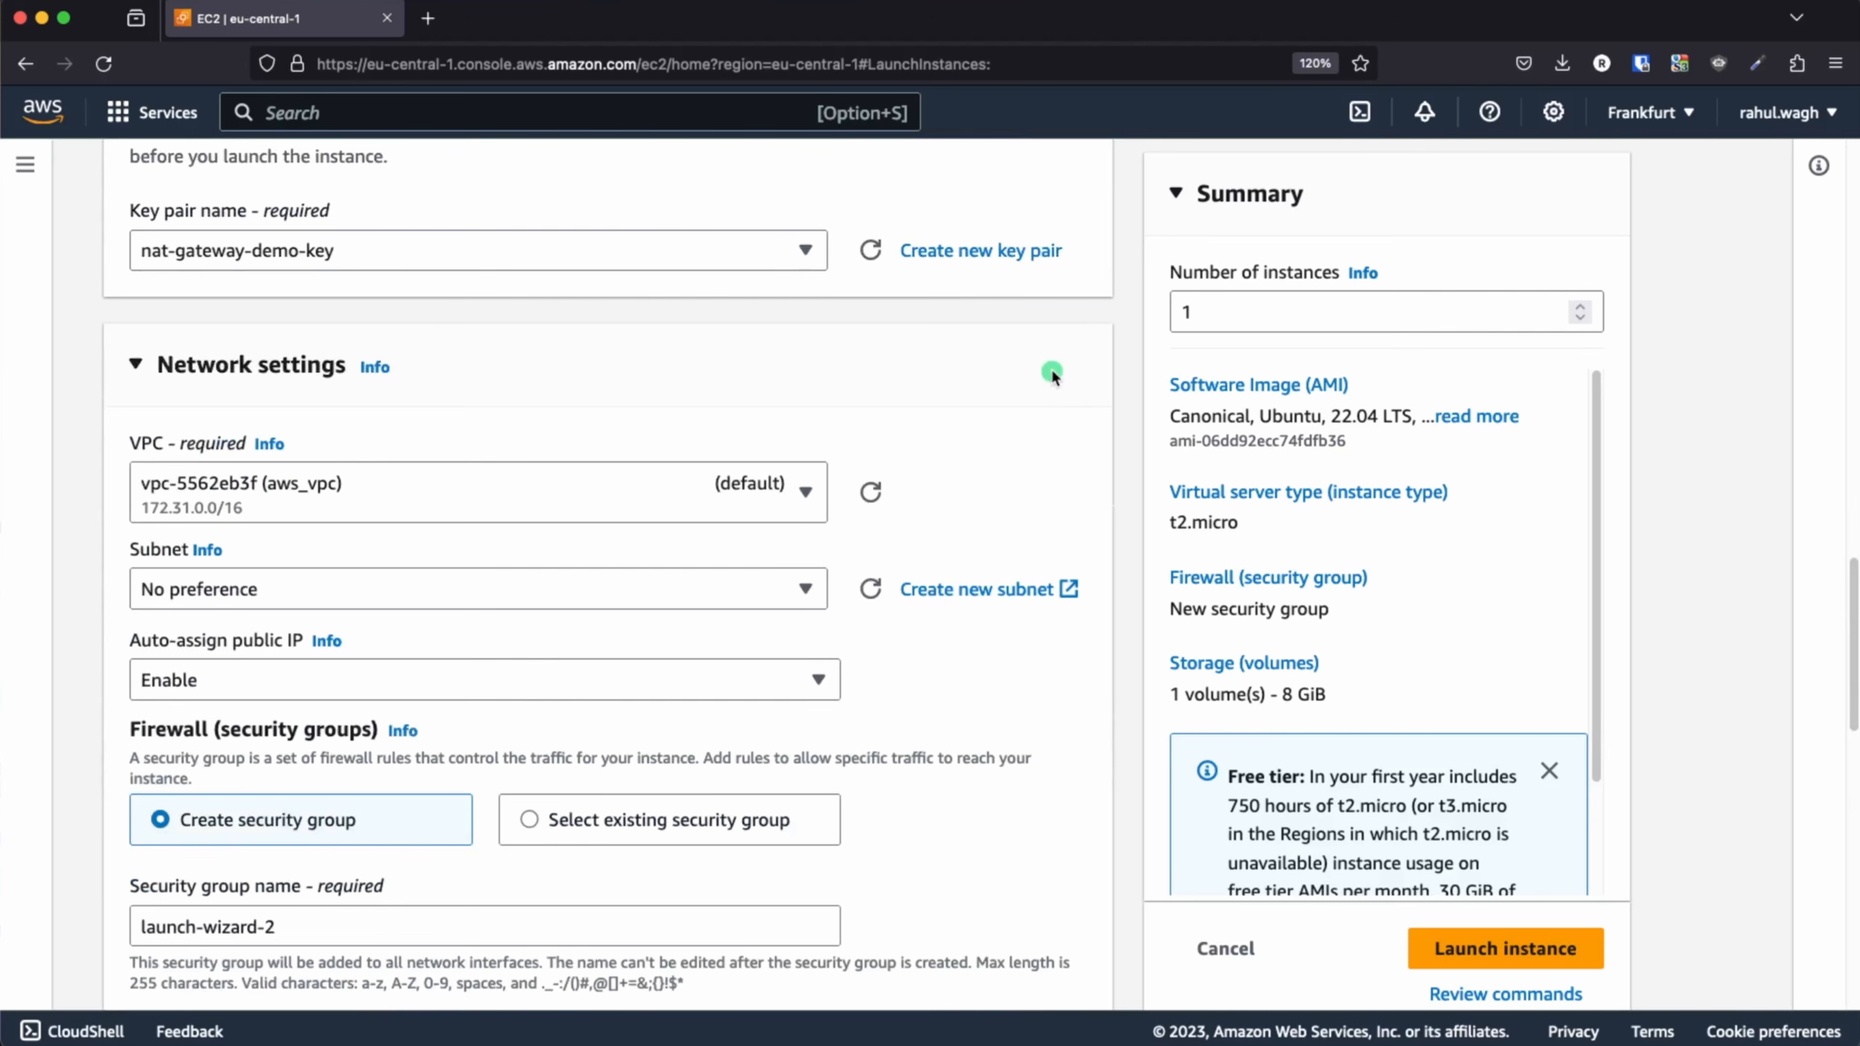
click(659, 517)
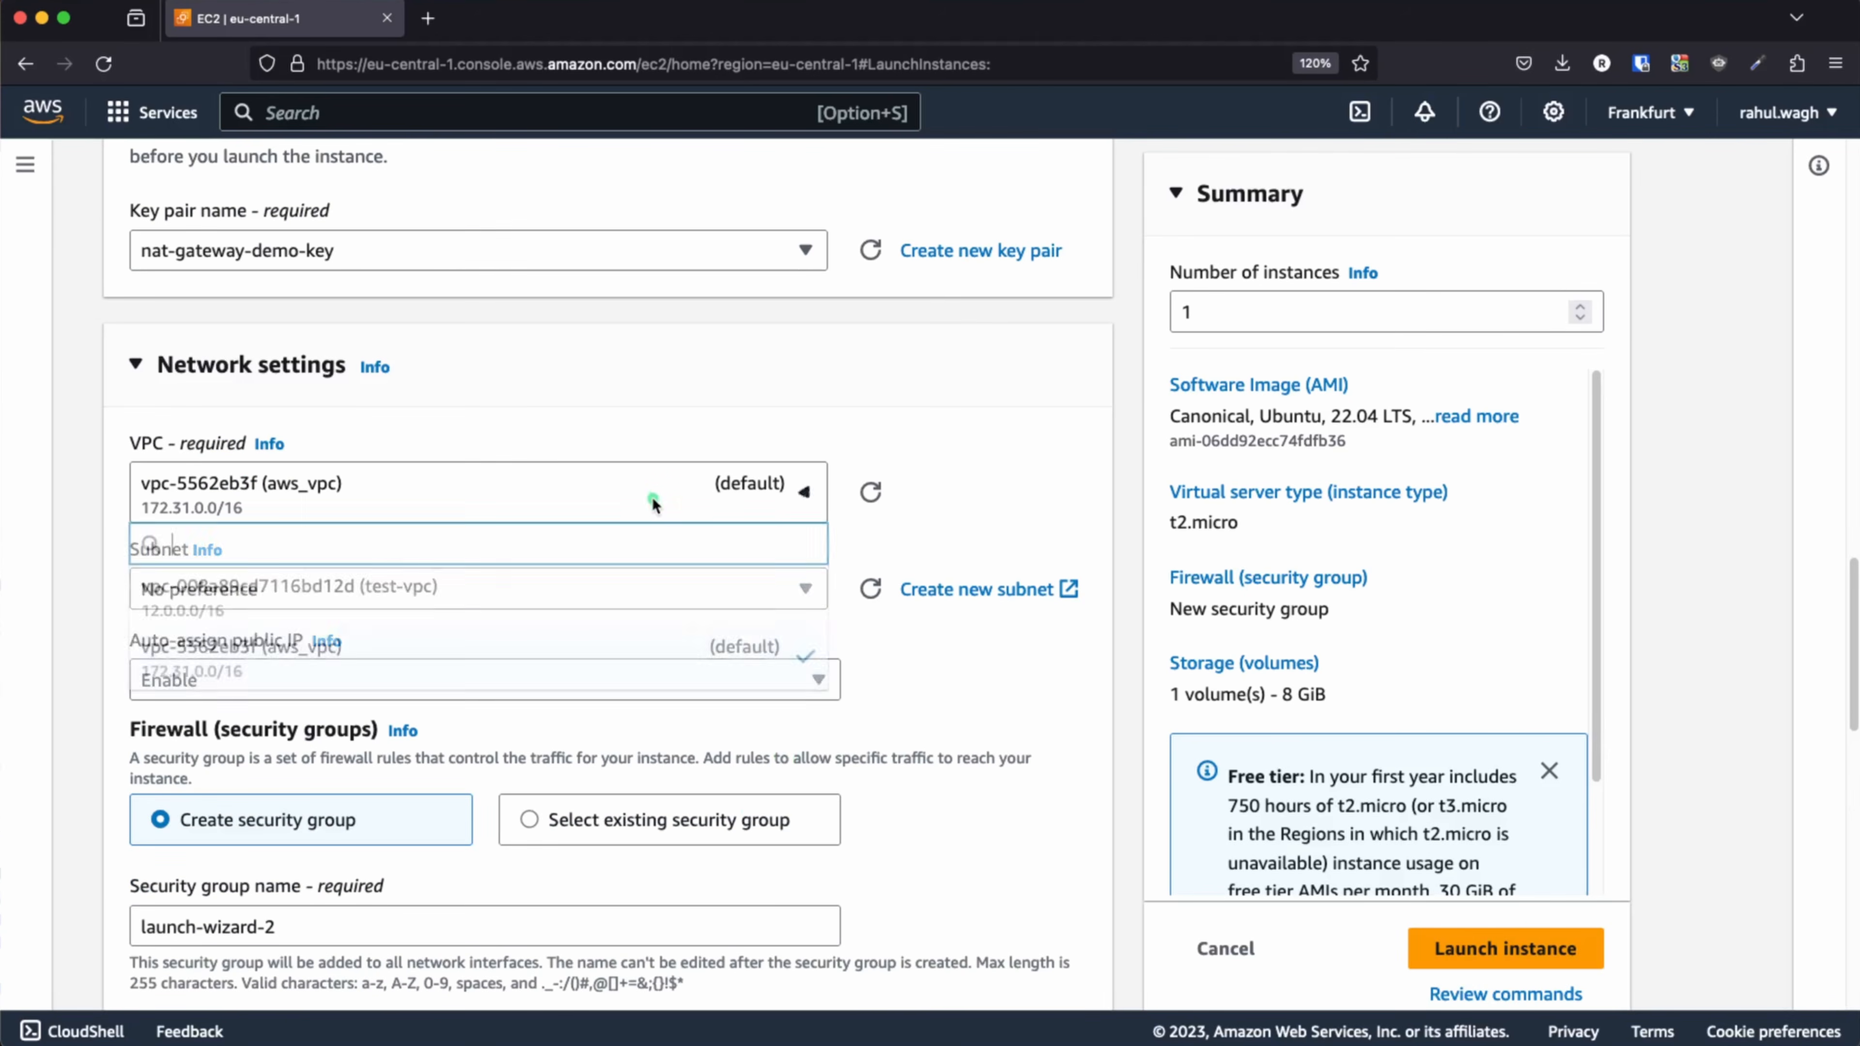
click(361, 600)
click(585, 616)
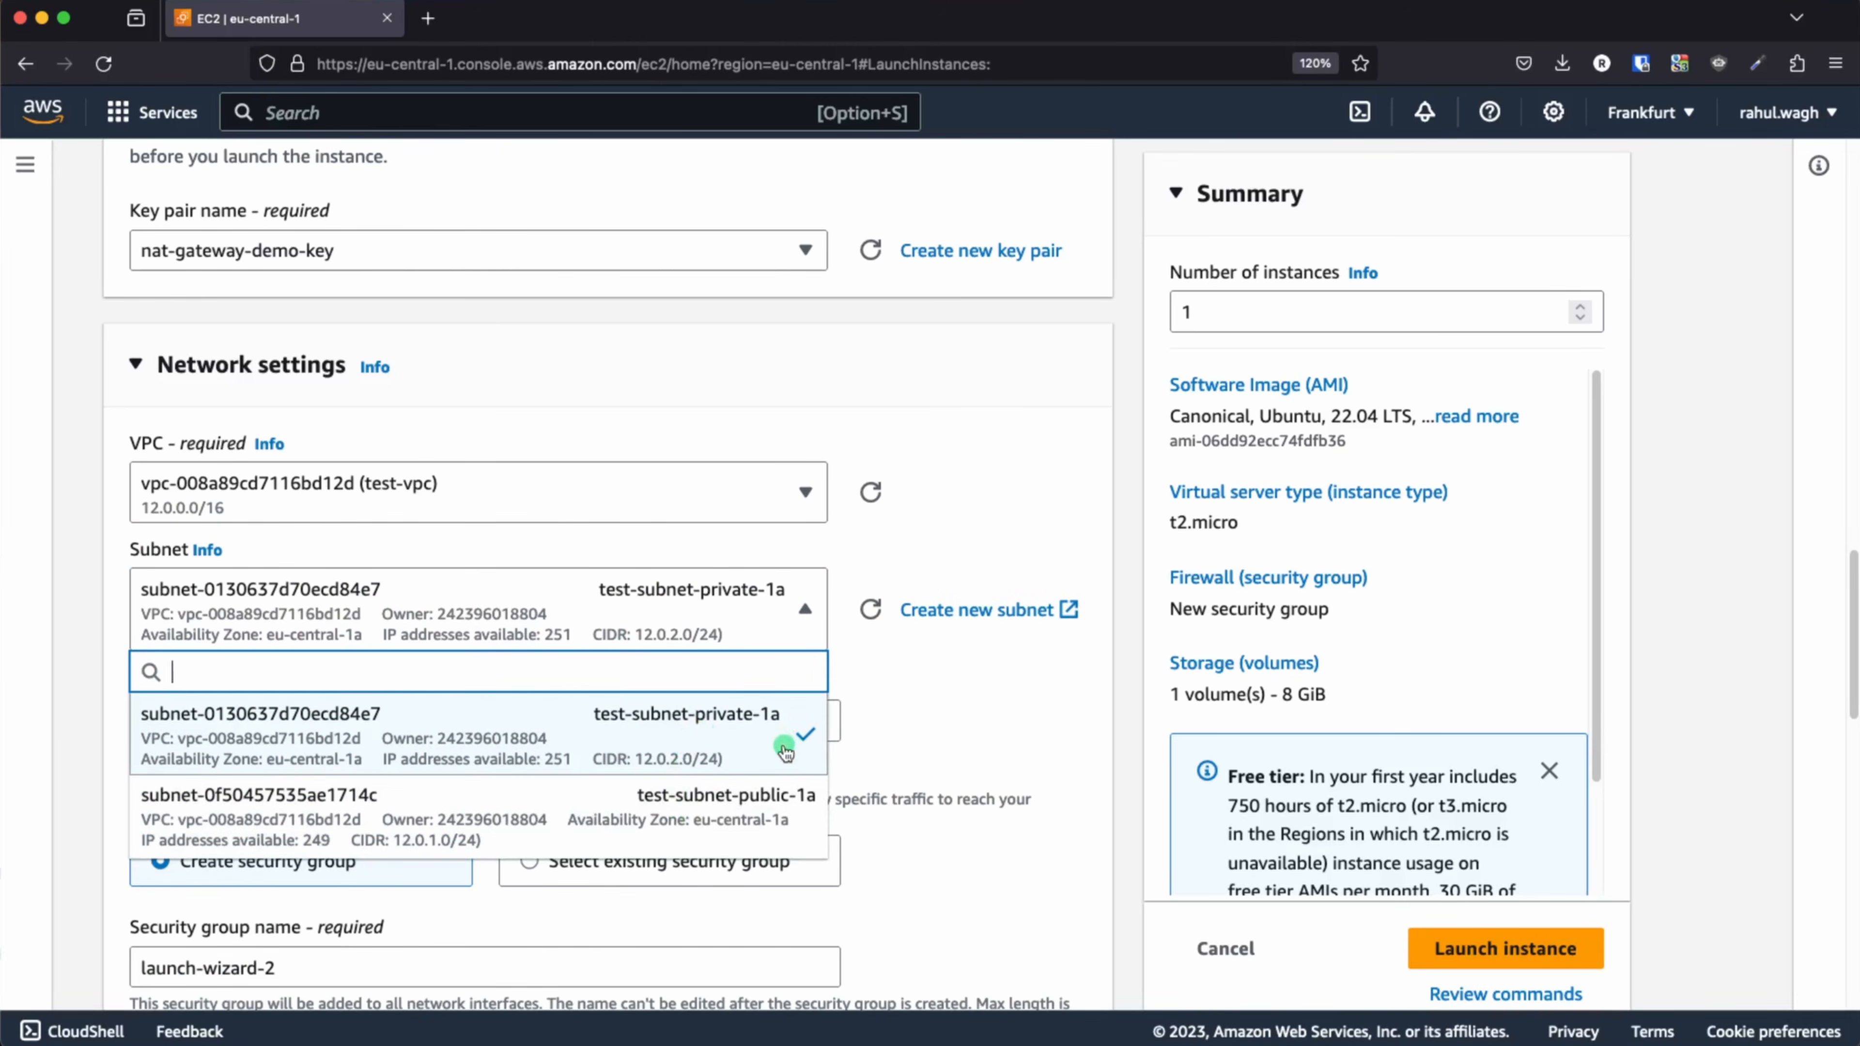
click(993, 700)
scroll(905, 712, down, 3)
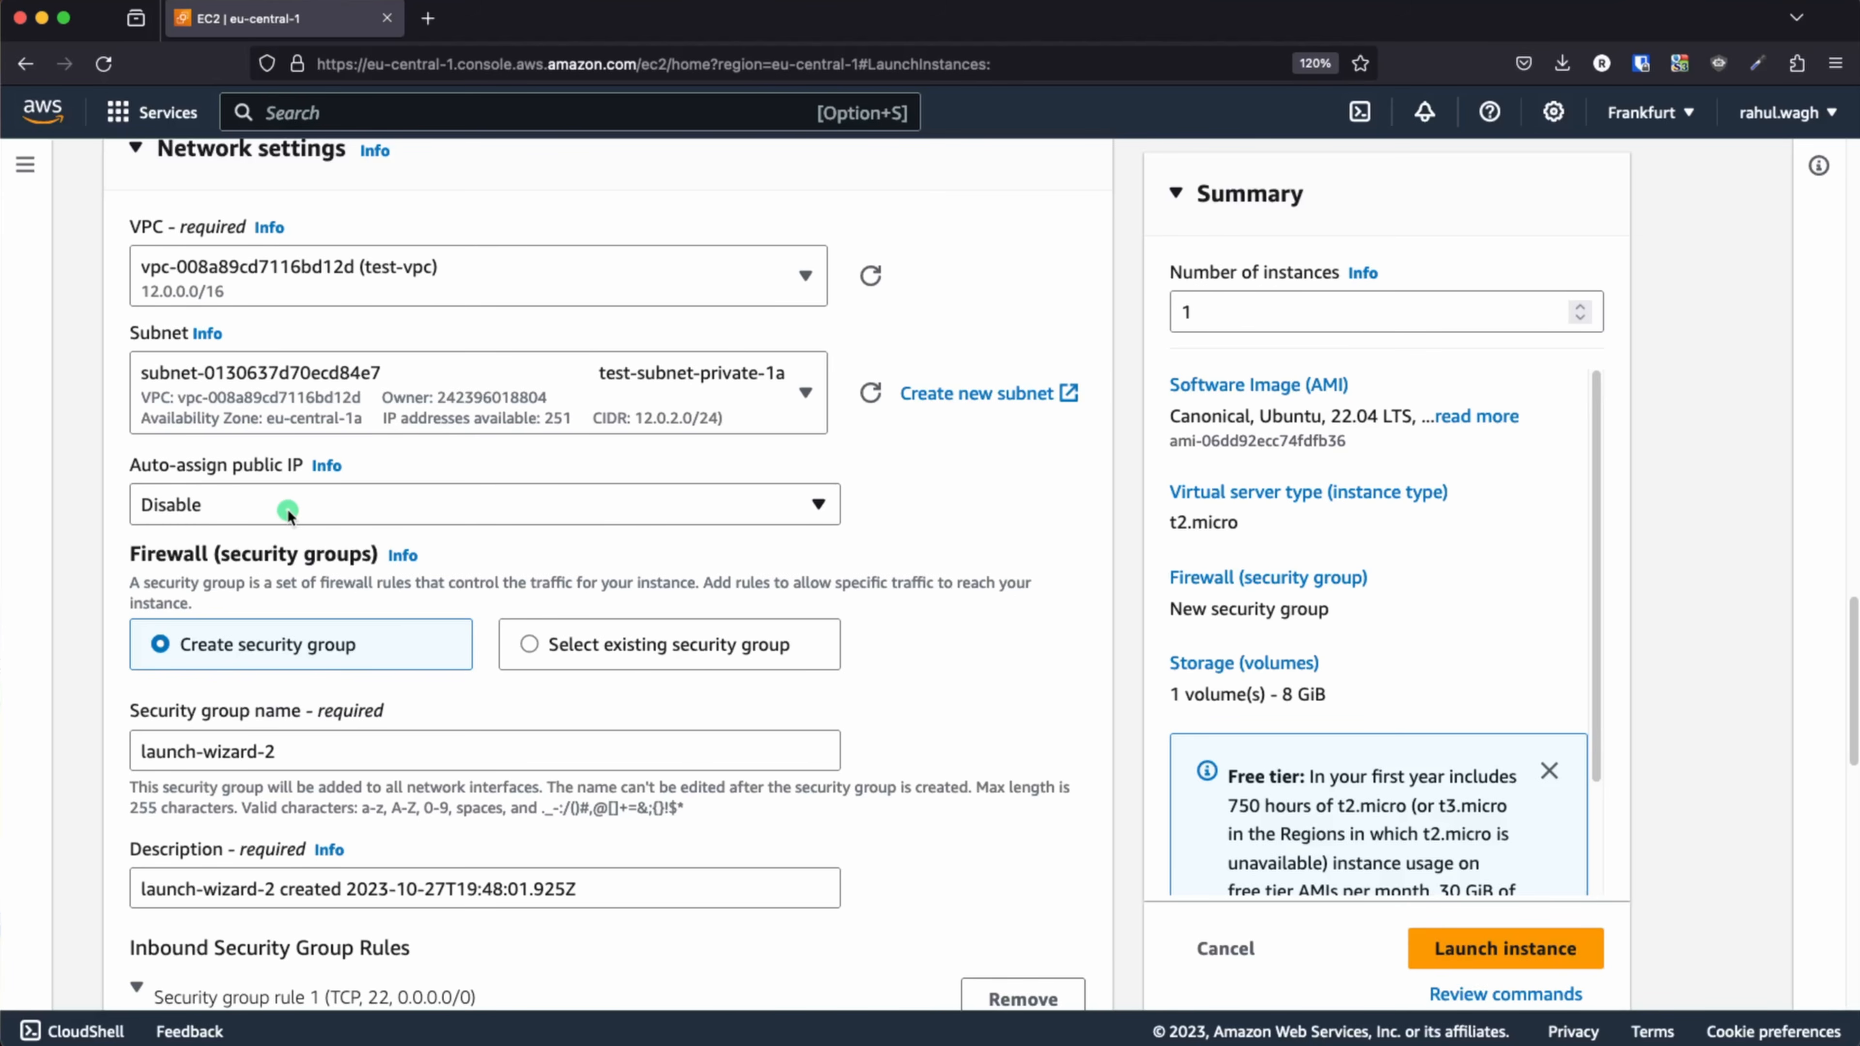
- Add a second inbound rule to the private instance's security group, with source type Anywhere and type HTTP
scroll(439, 532, down, 6)
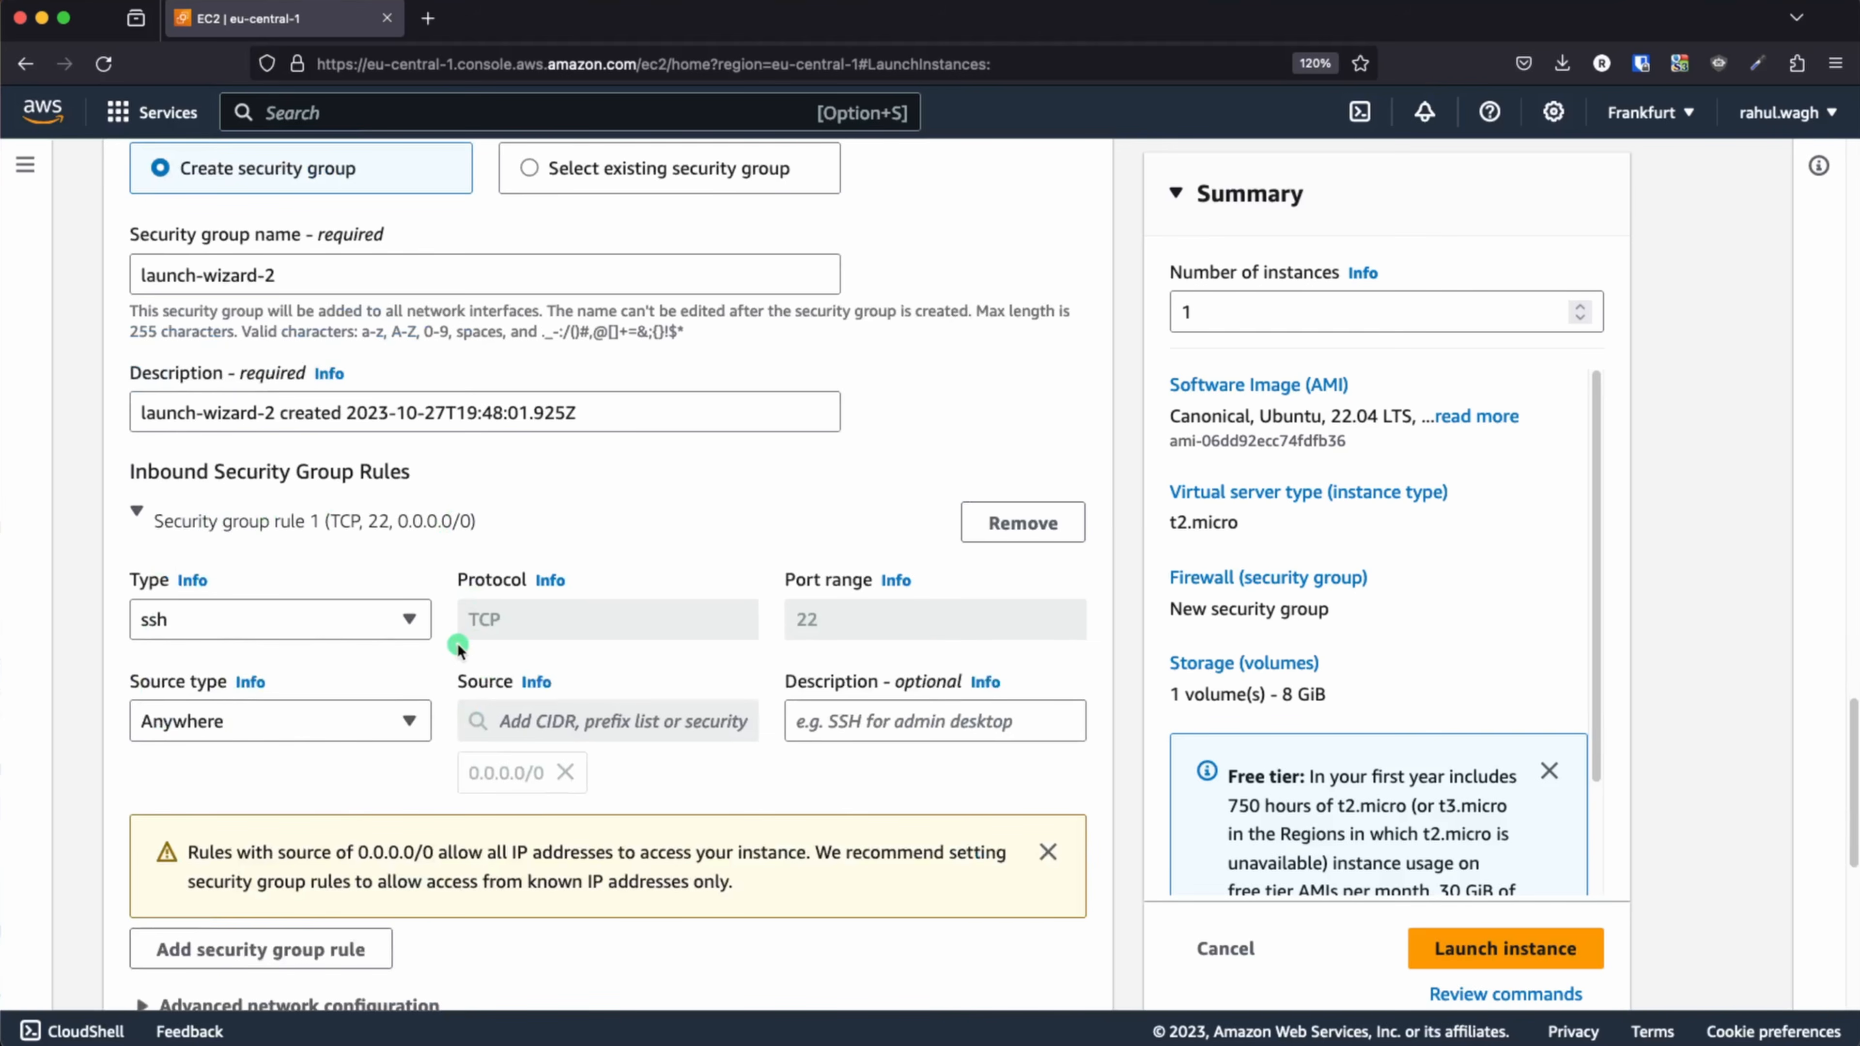
scroll(523, 637, down, 2)
click(235, 799)
scroll(379, 753, down, 5)
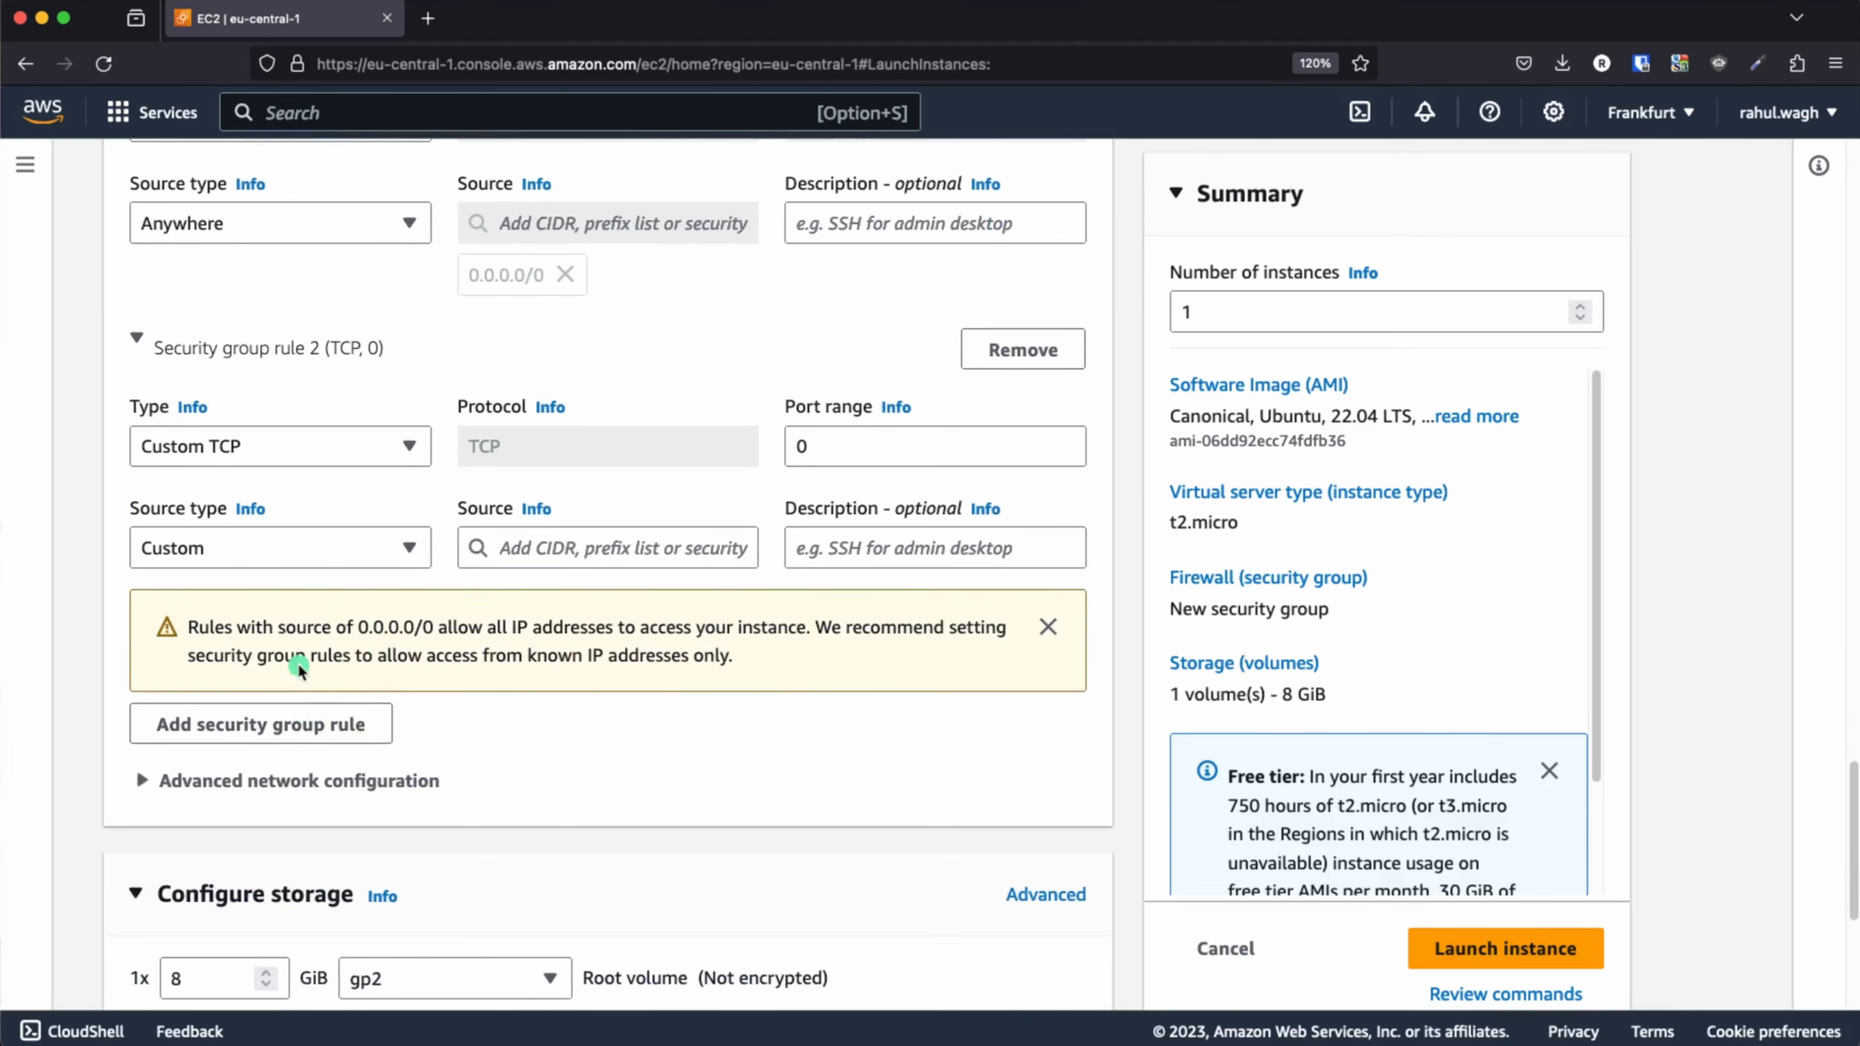
click(338, 547)
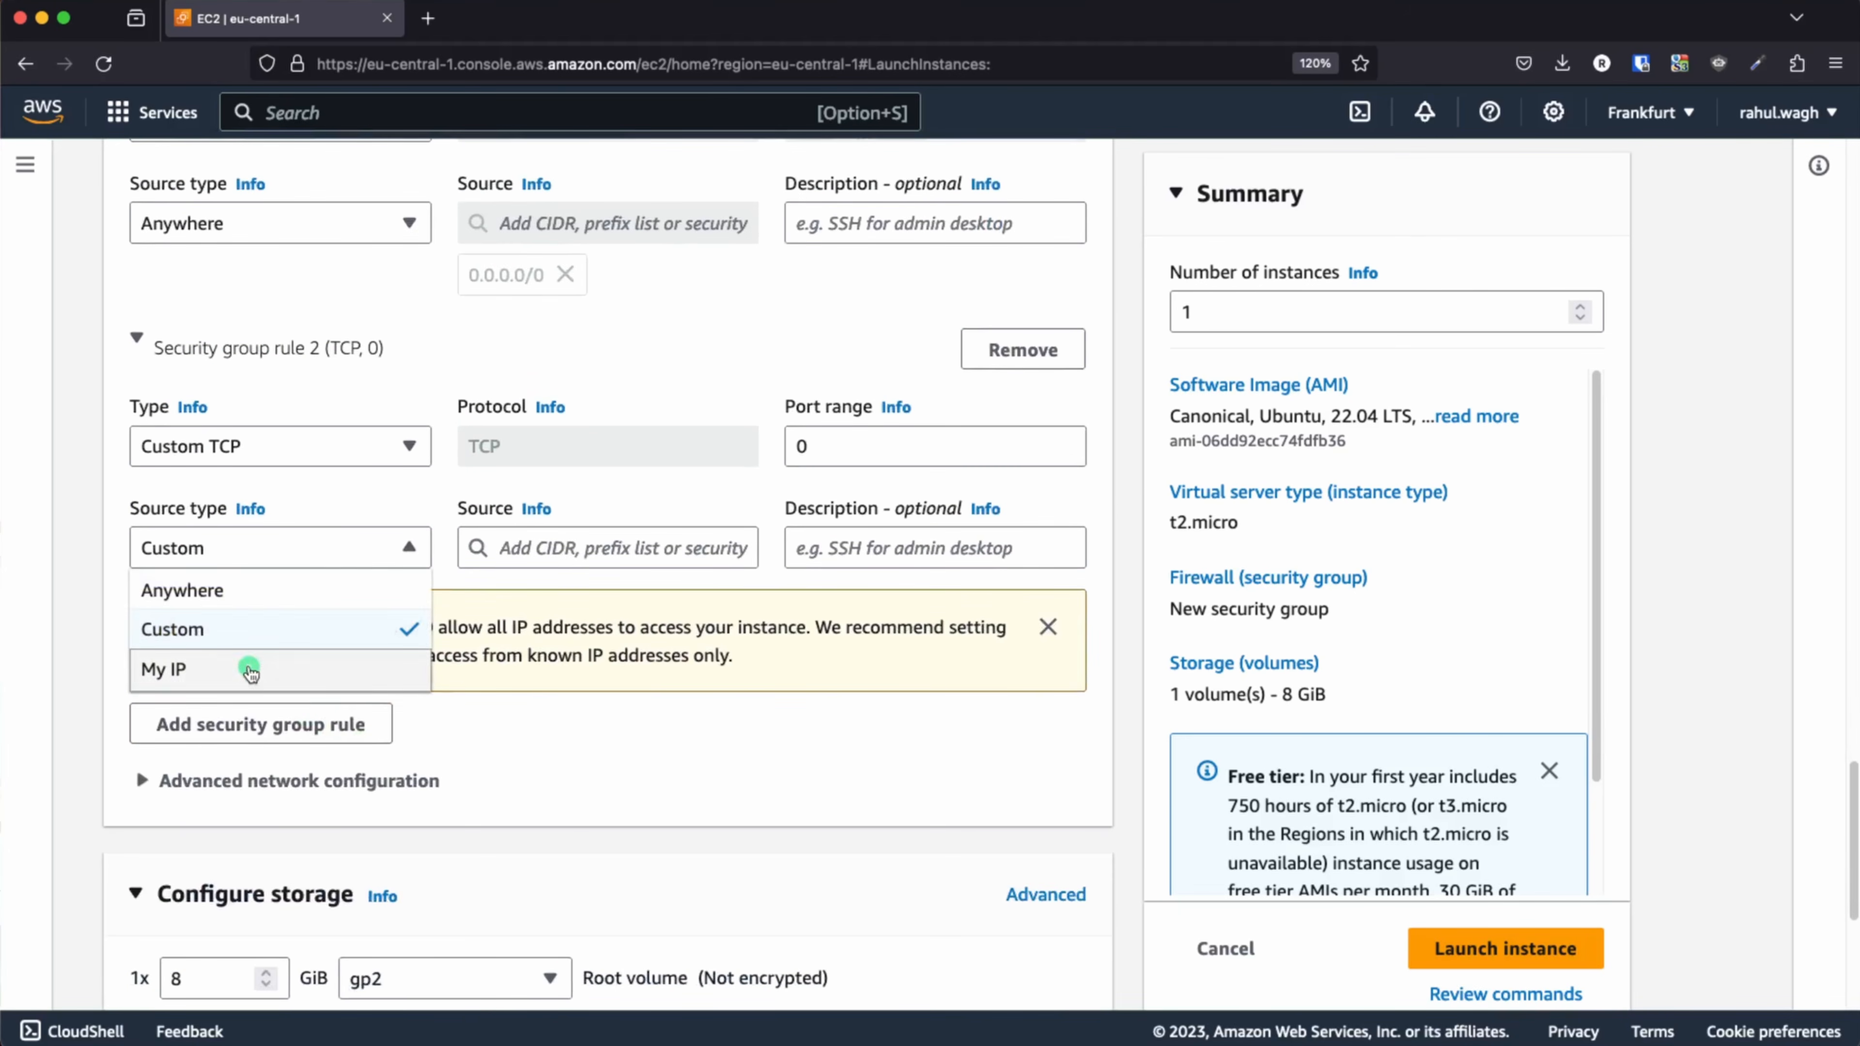
click(248, 588)
click(292, 436)
scroll(241, 773, down, 3)
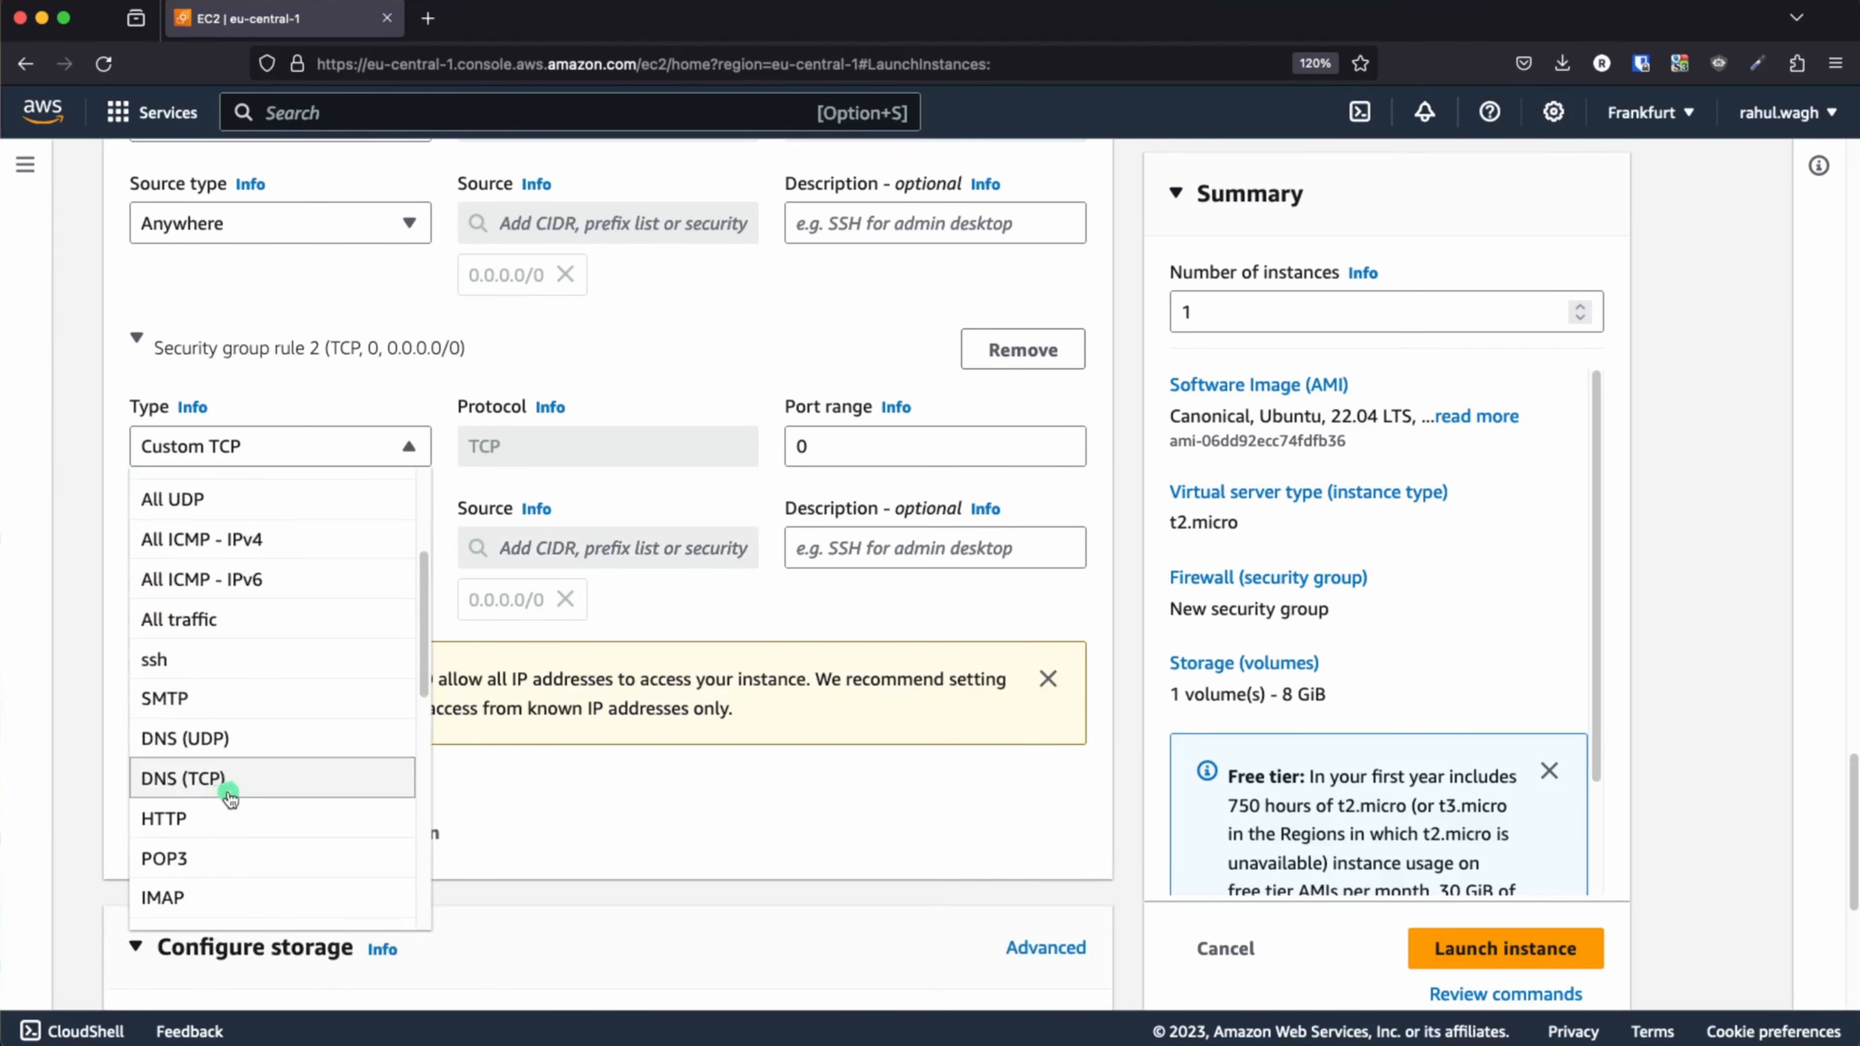
click(175, 821)
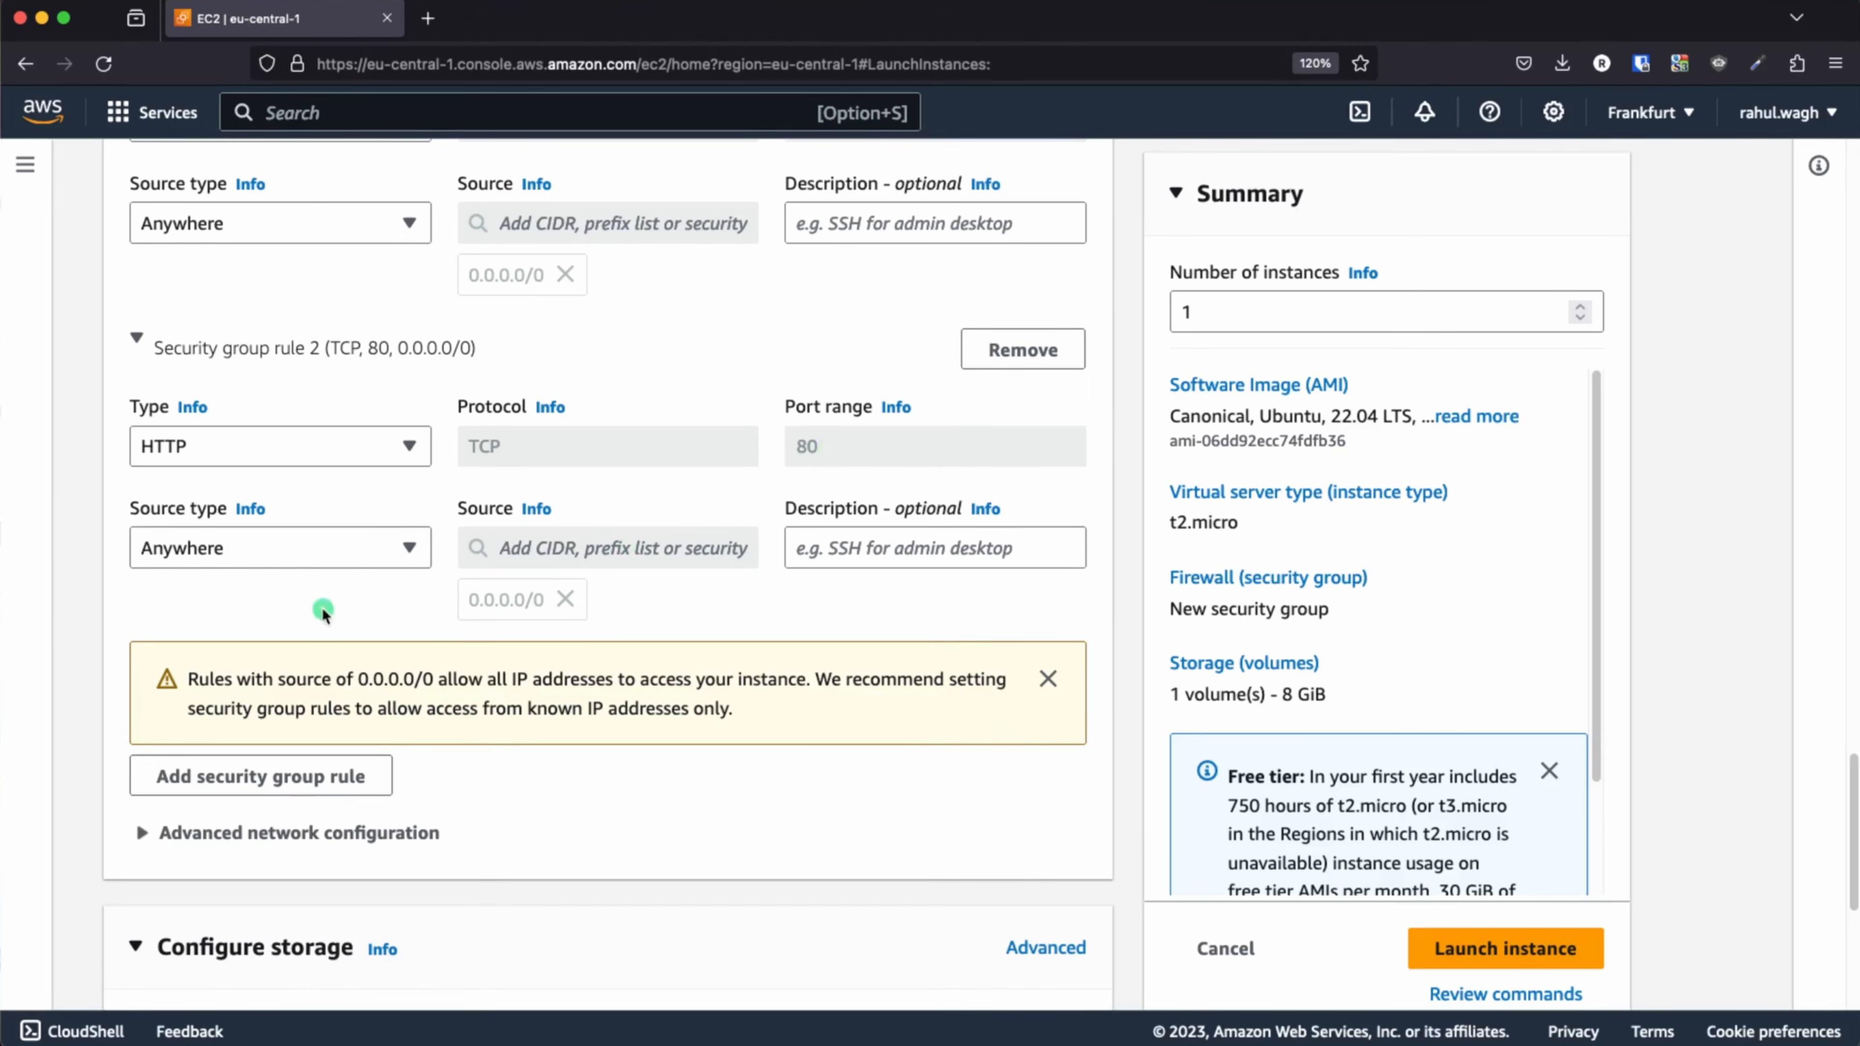
- Enter the bash user data script that installs apache2 and writes the server details to /var/www/html/index.html, and launch the private instance
scroll(500, 615, down, 6)
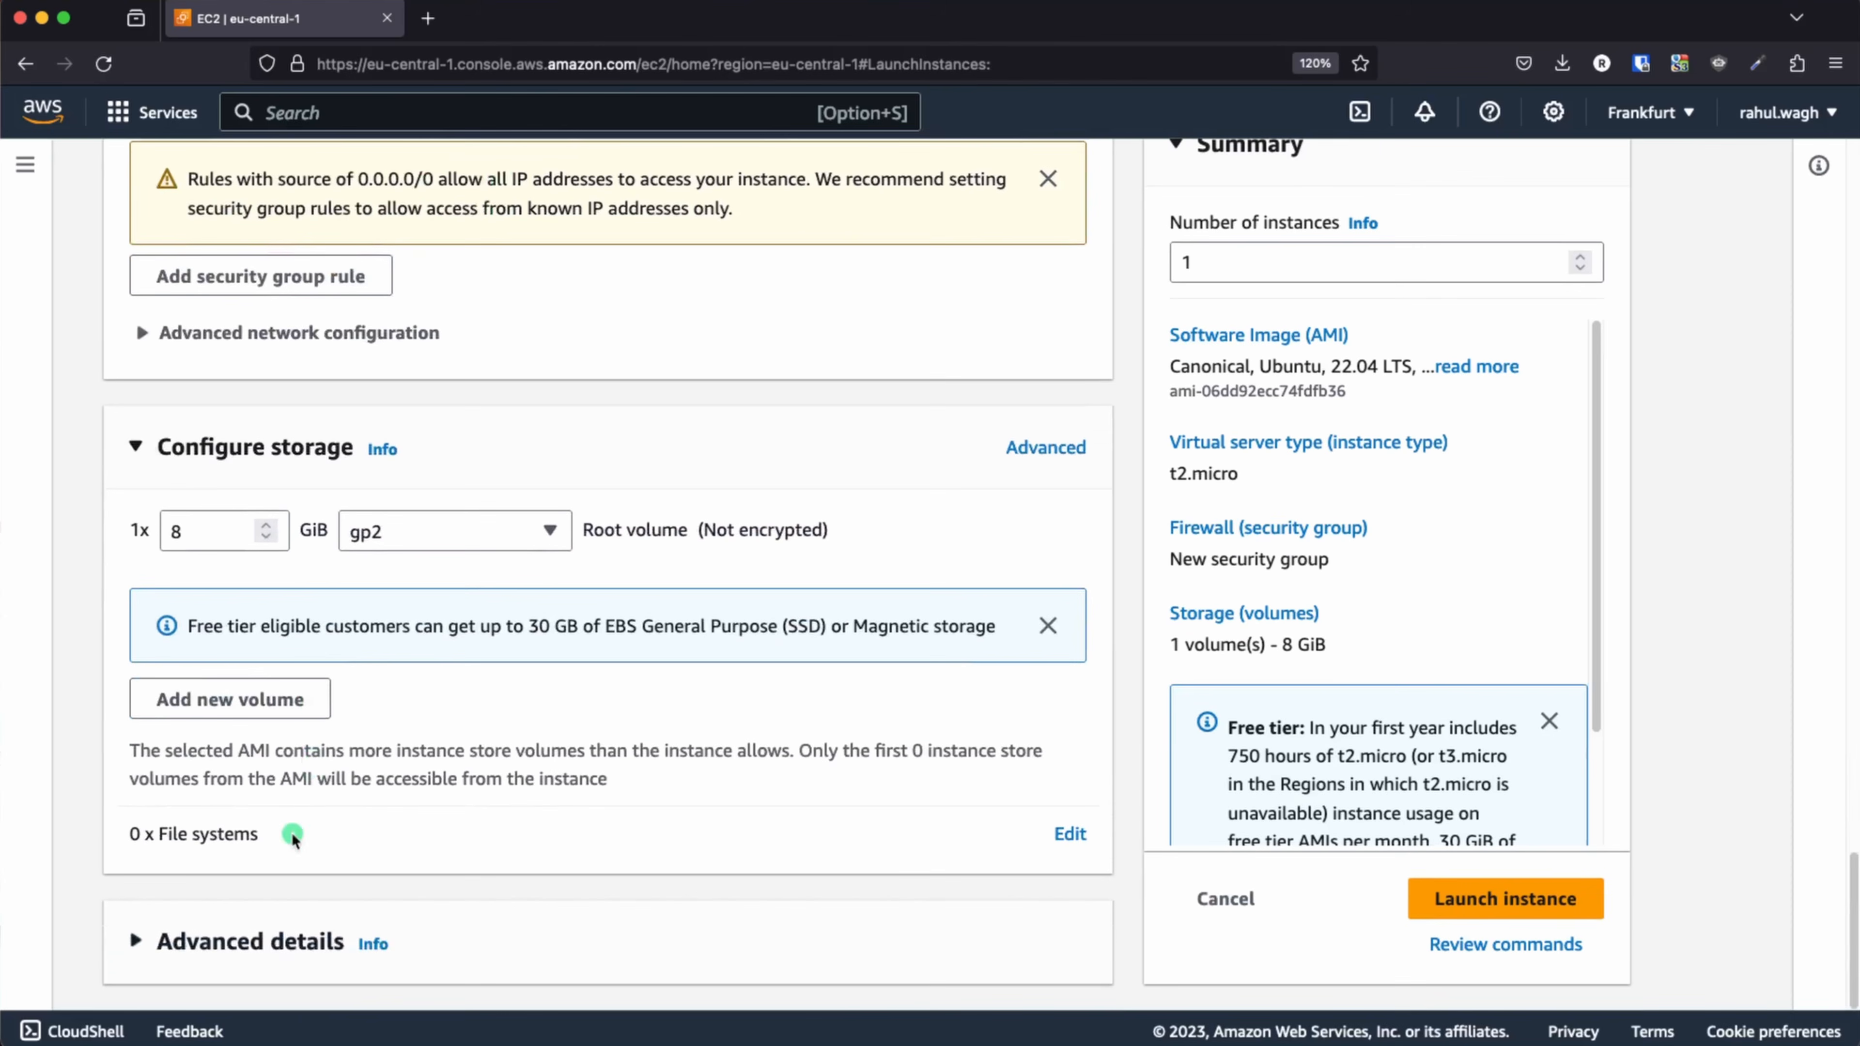
click(282, 938)
scroll(438, 890, down, 10)
click(404, 671)
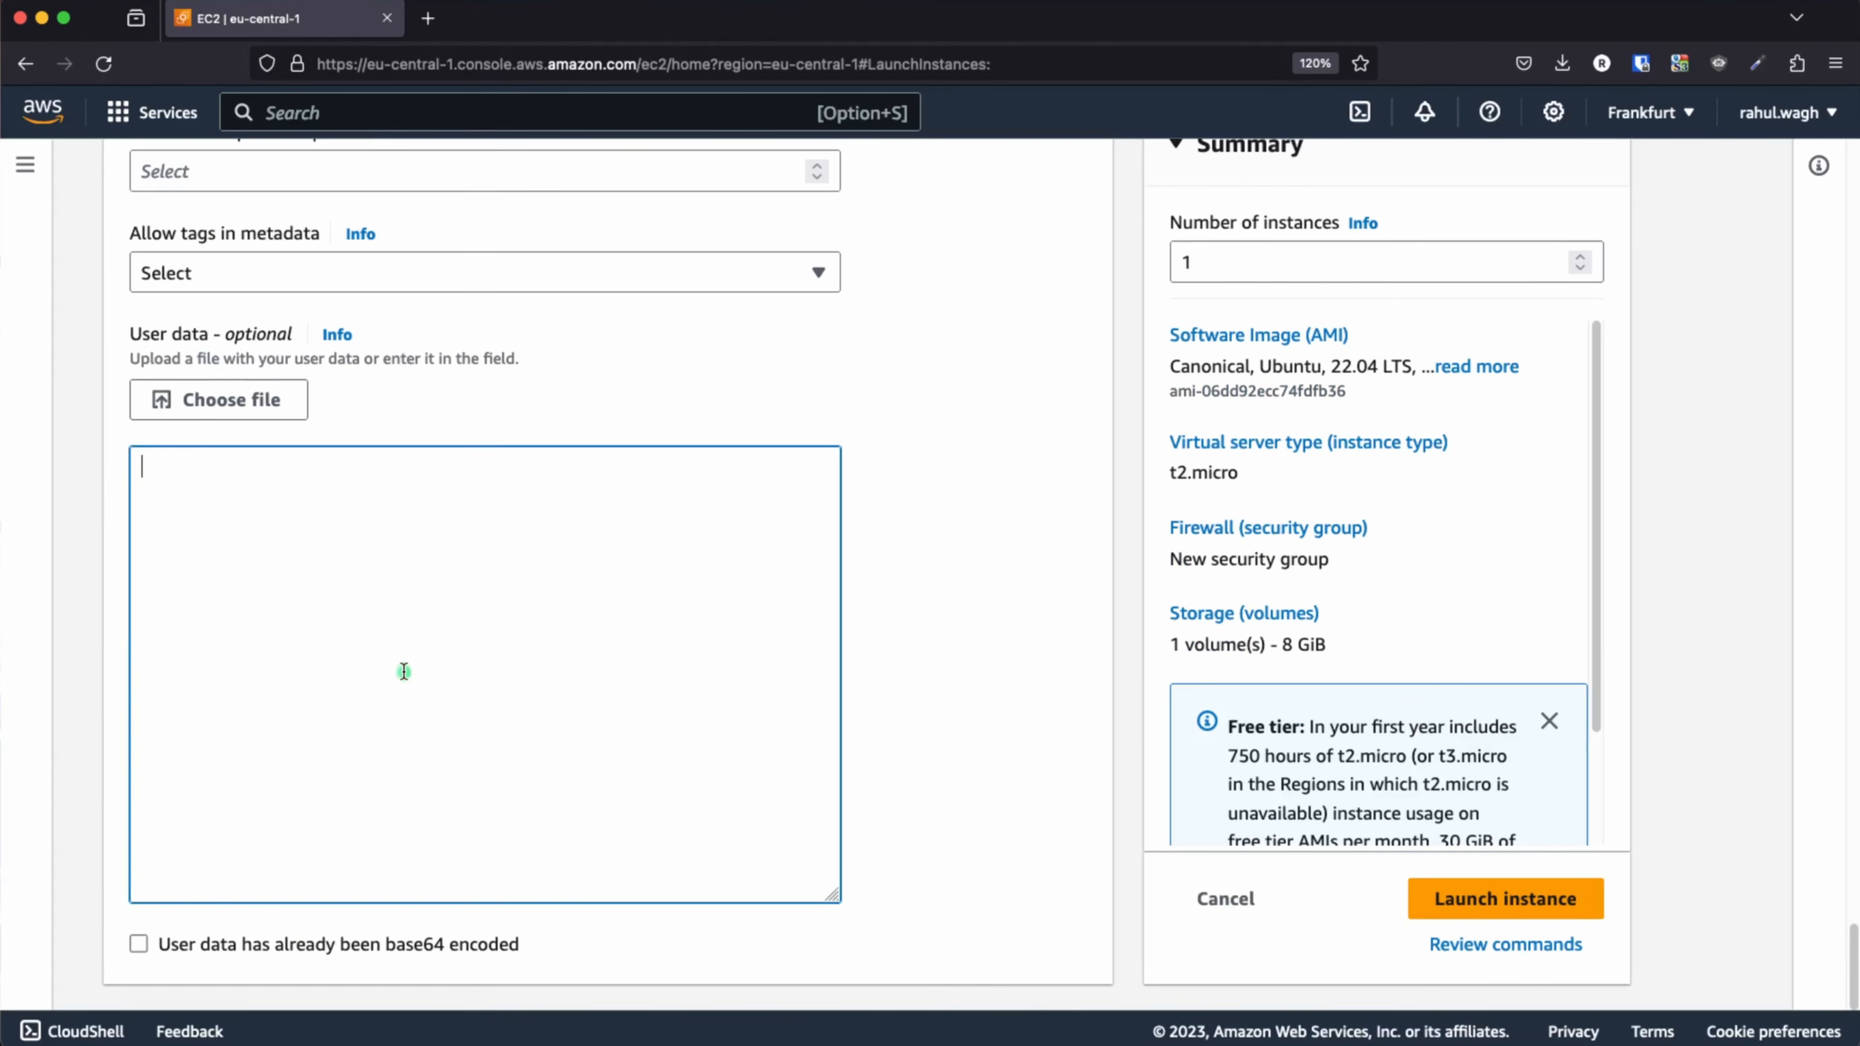
text(#!/bin/bash yes | sudo apt update yes | sudo apt install apache2 echo "<h1>Server Details</h1><p><strong>Hostname:</strong> $(hostname)</p><p><strong>IP Address:</strong> $(hostname -I | cut -d" " -f1)</p>" > /var/www/html/index.html sudo systemctl restart apache2)
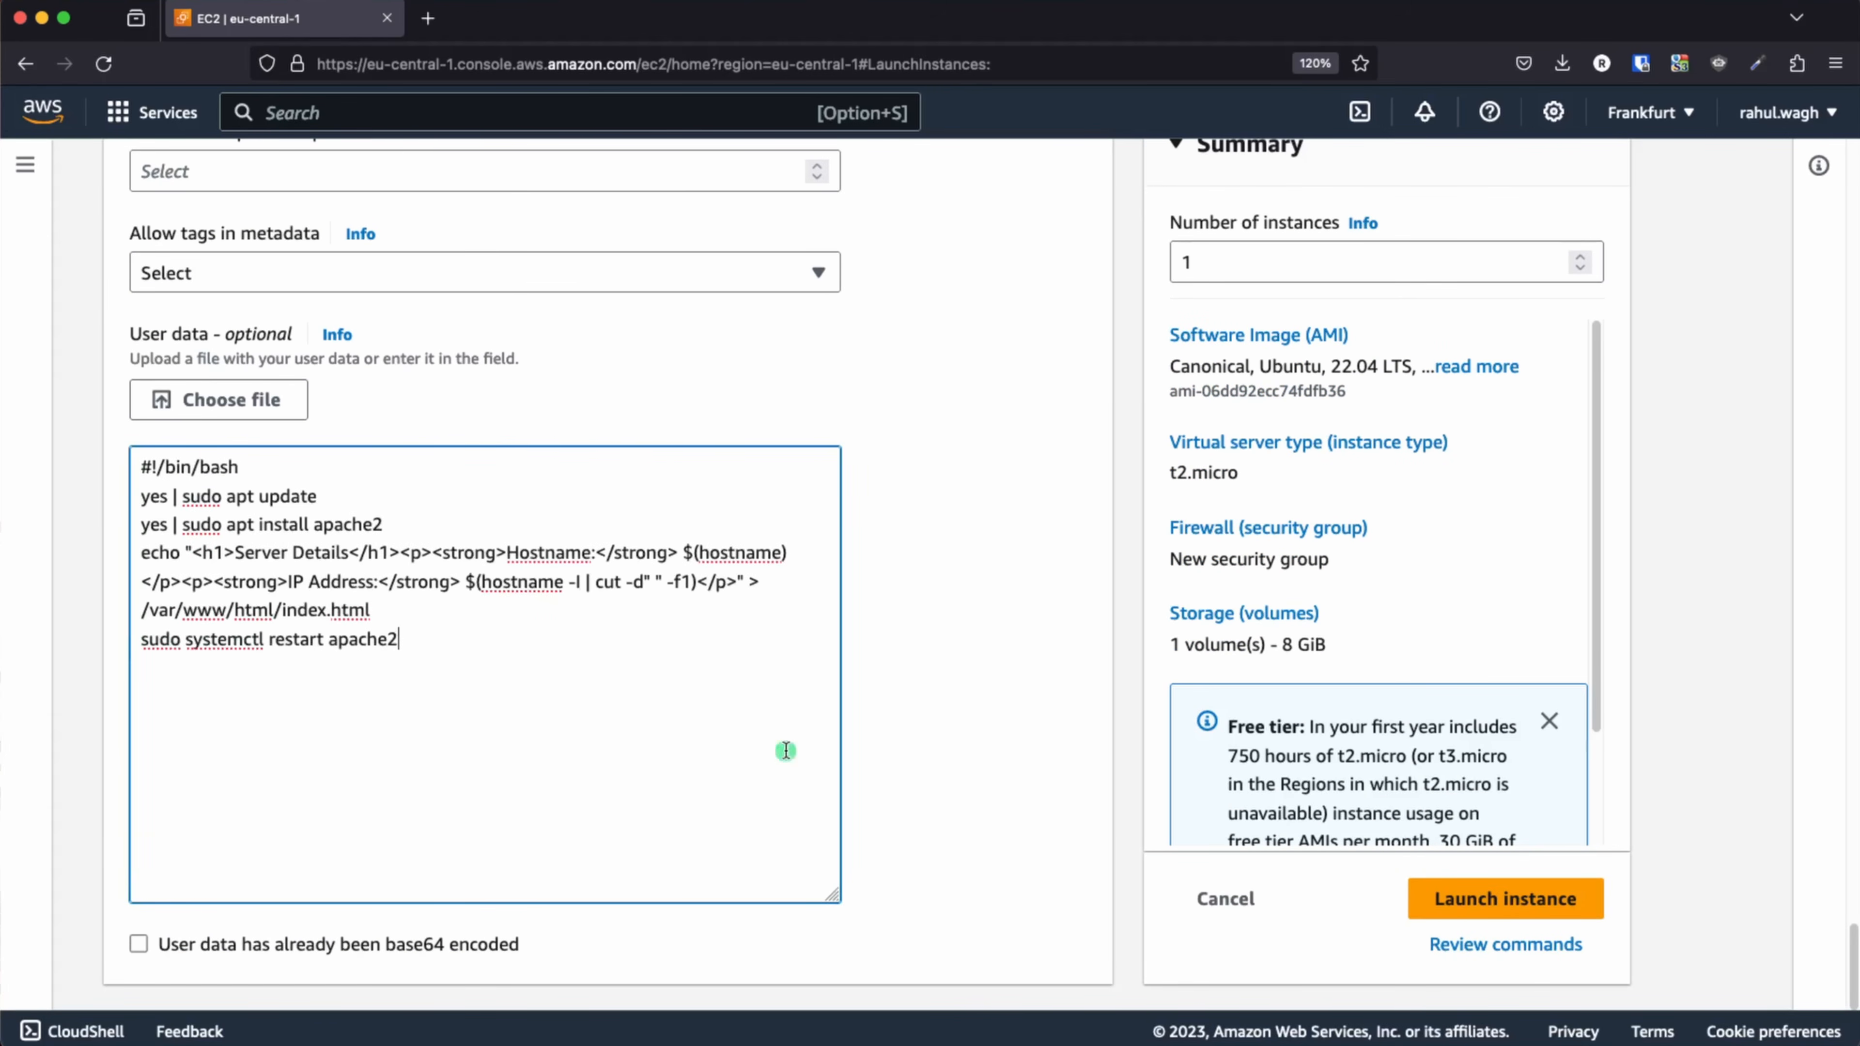
click(1481, 903)
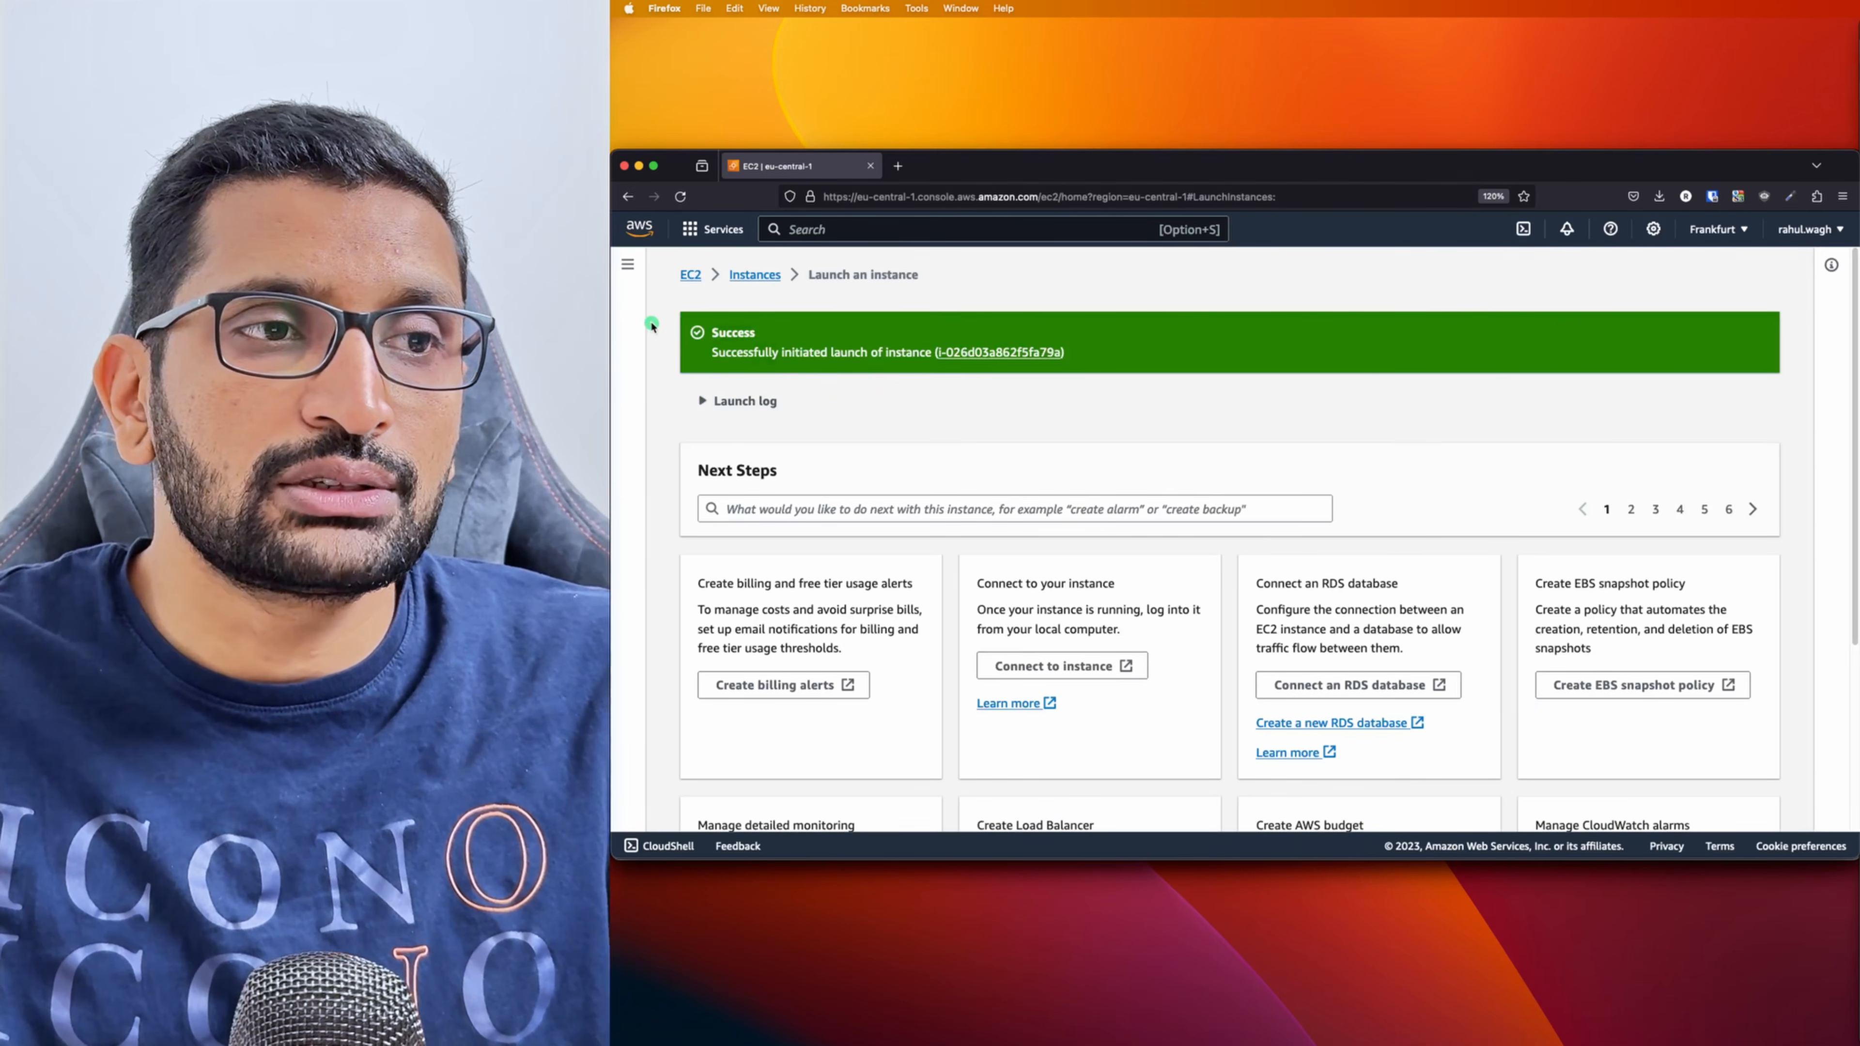
- Open the test-ec2-public instance's details from the running instances and copy its public IPv4 address
click(691, 274)
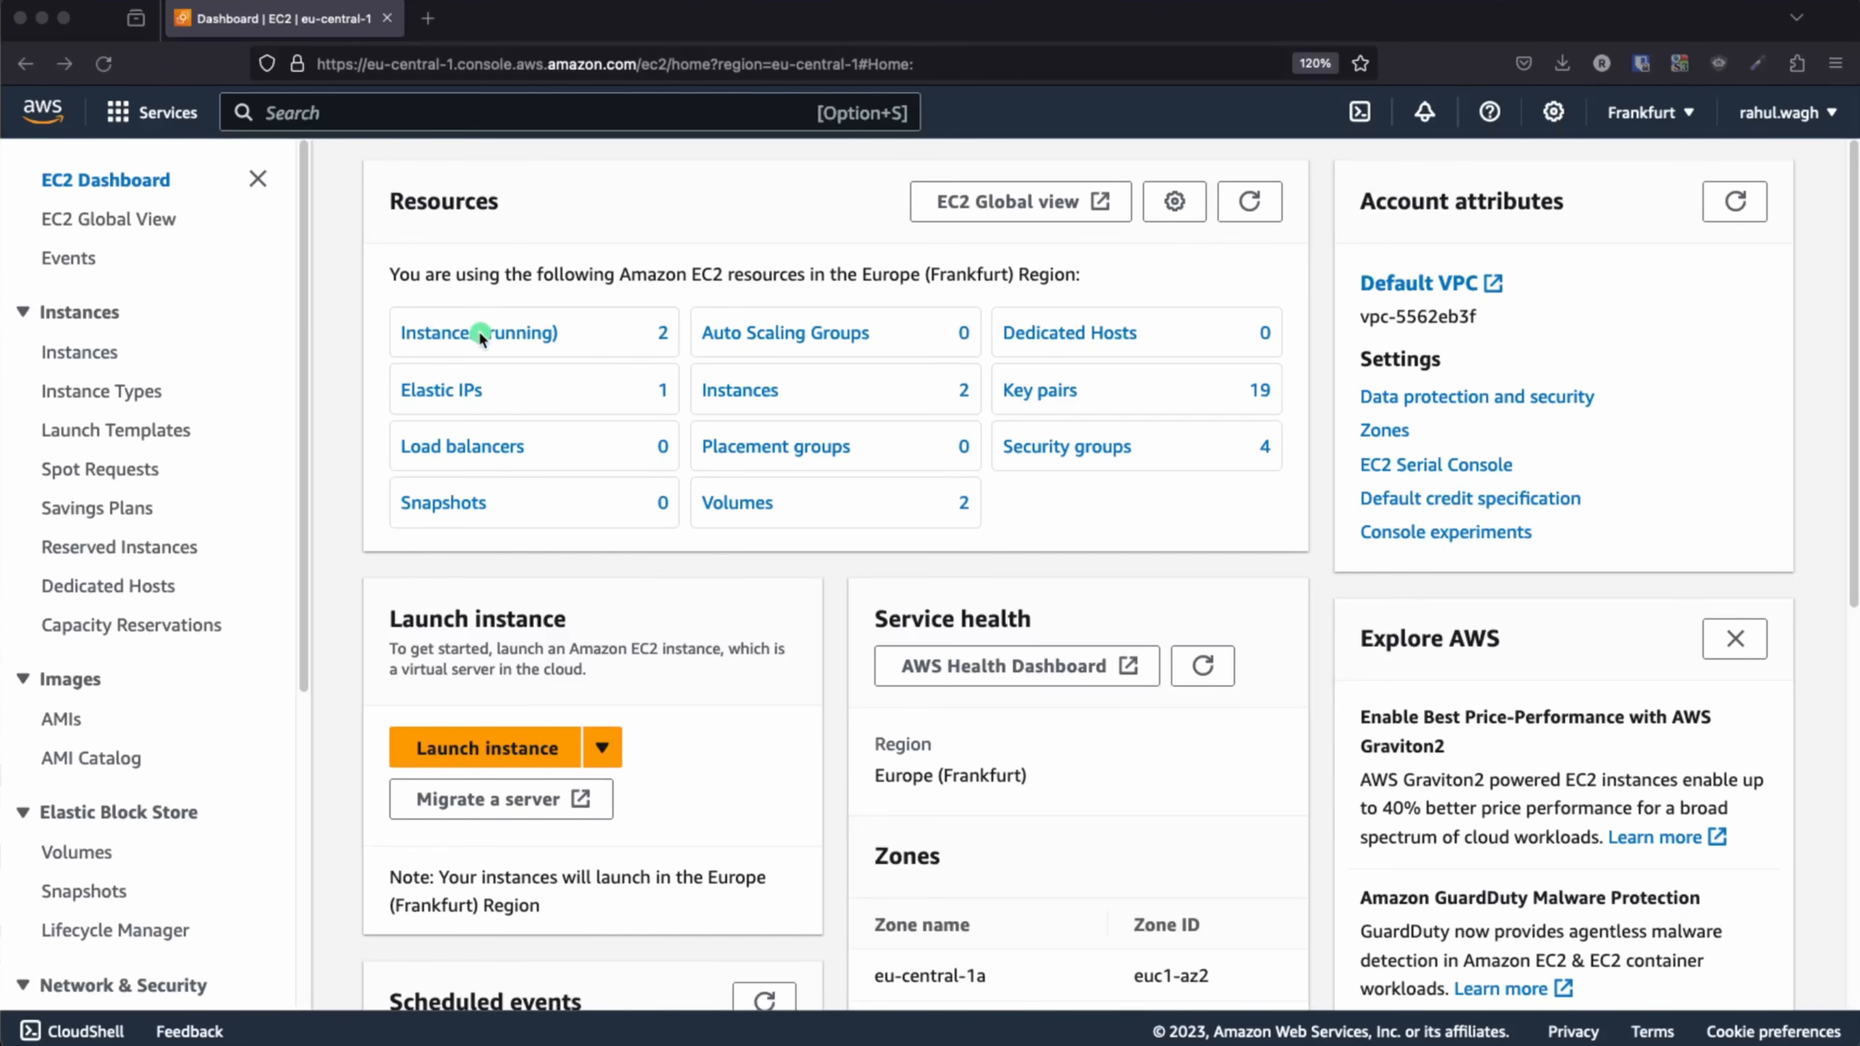
click(516, 343)
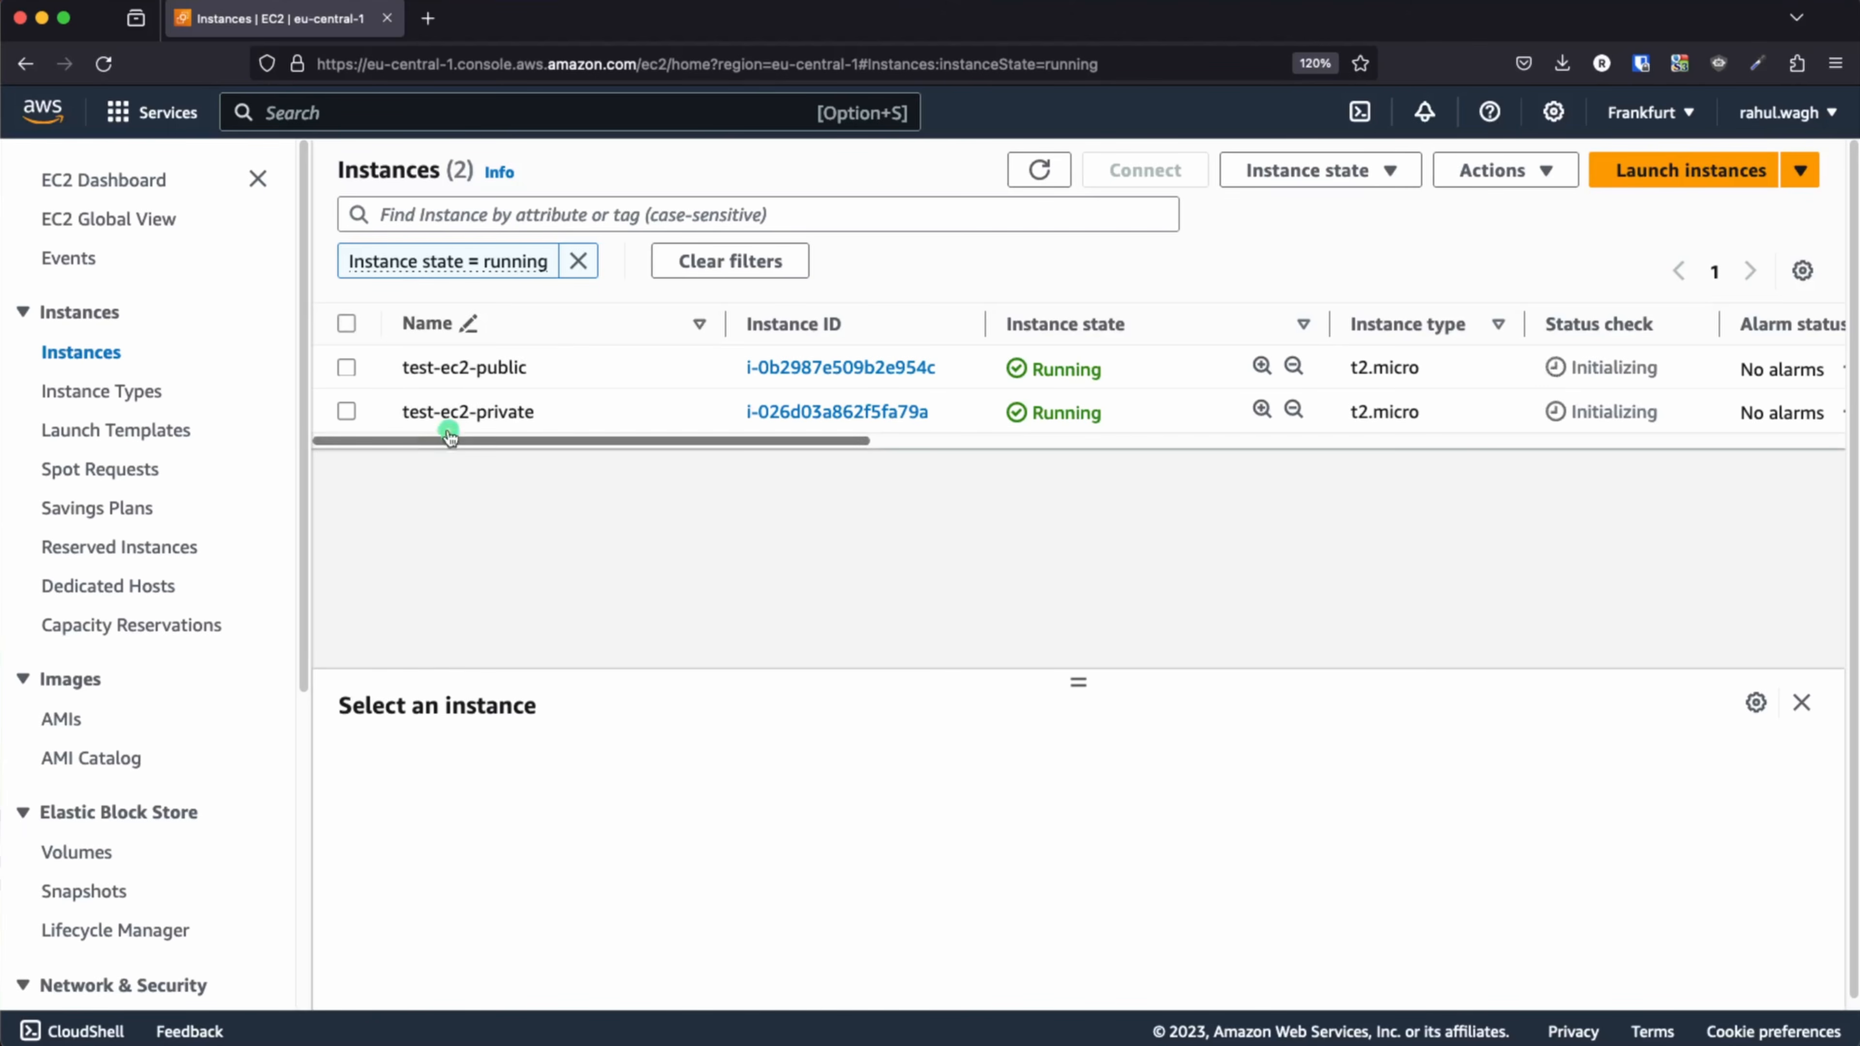
click(898, 367)
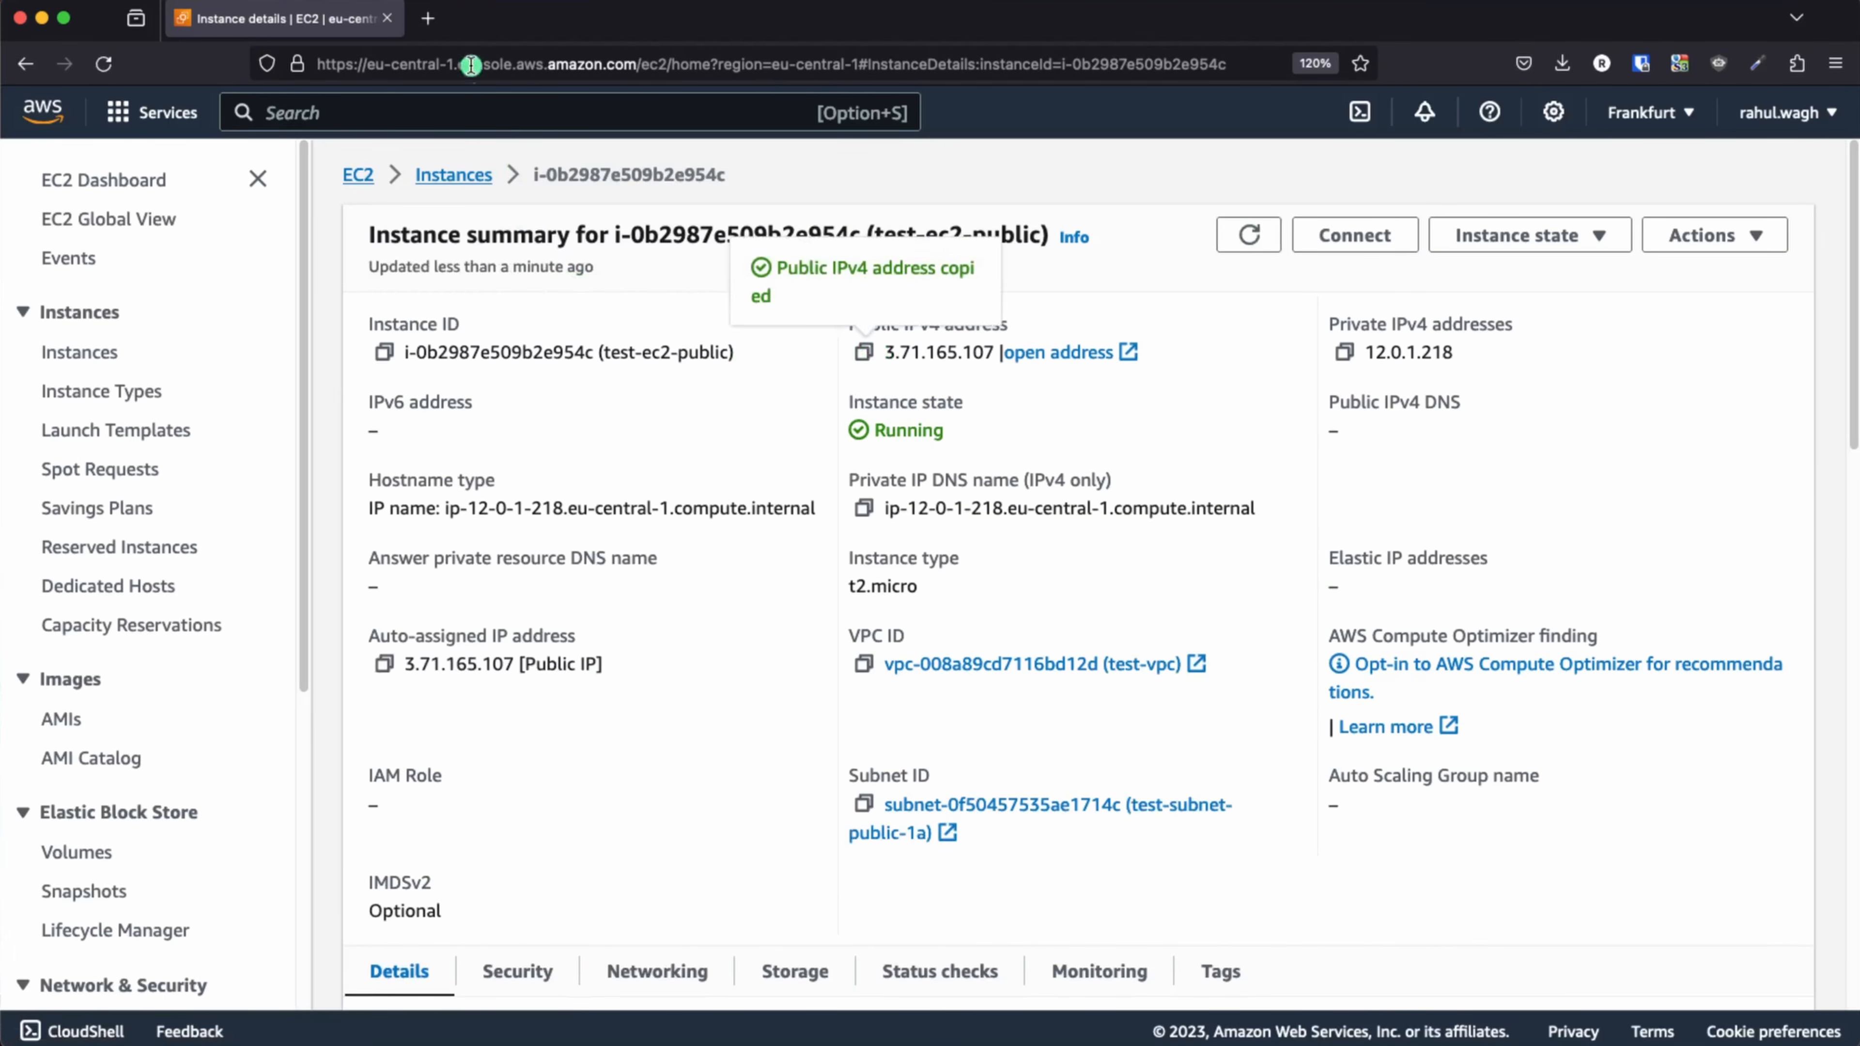
- Load the public instance's web page at 3.71.165.107 in a new browser tab
click(428, 17)
text(3.71.165.107)
key(Return)
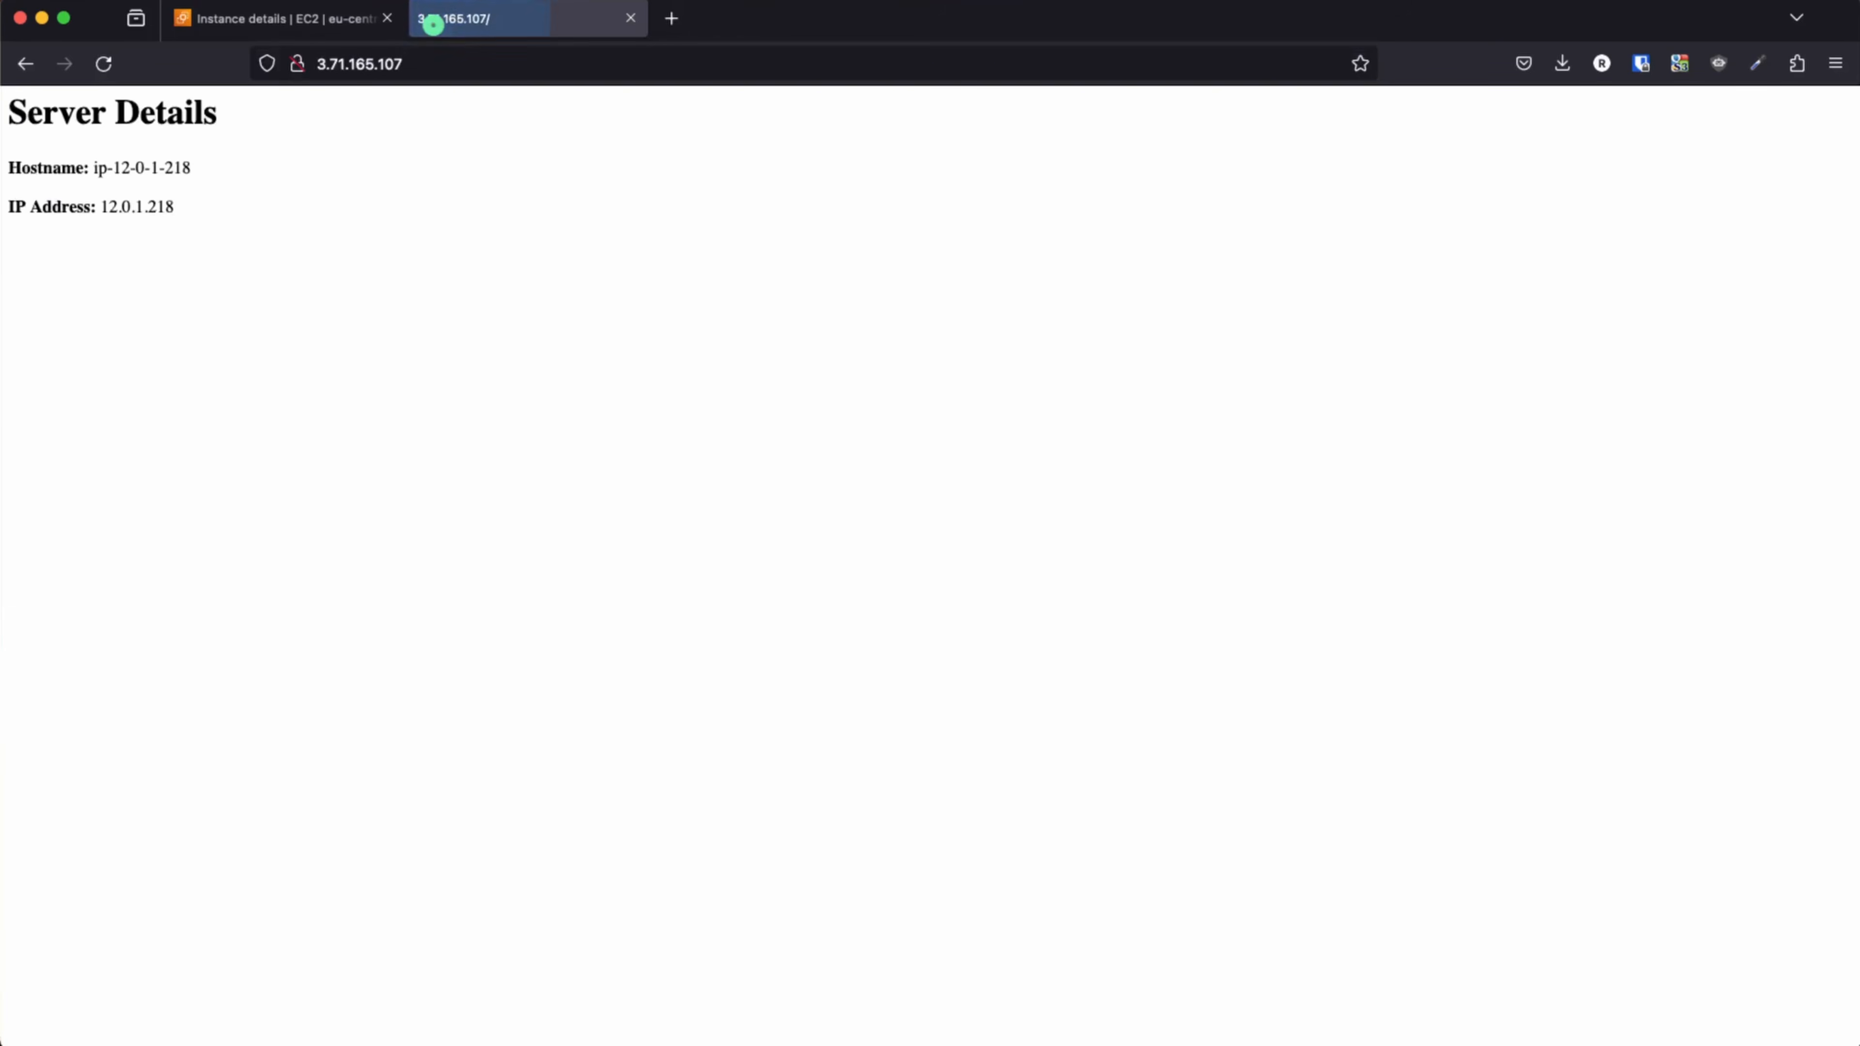
- Enlarge the Server Details page to 400% and highlight the IP address to examine it
key(super+equal)
key(super+equal)
key(super+equal)
key(super+equal)
key(super+equal)
key(super+equal)
key(super+equal)
key(super+equal)
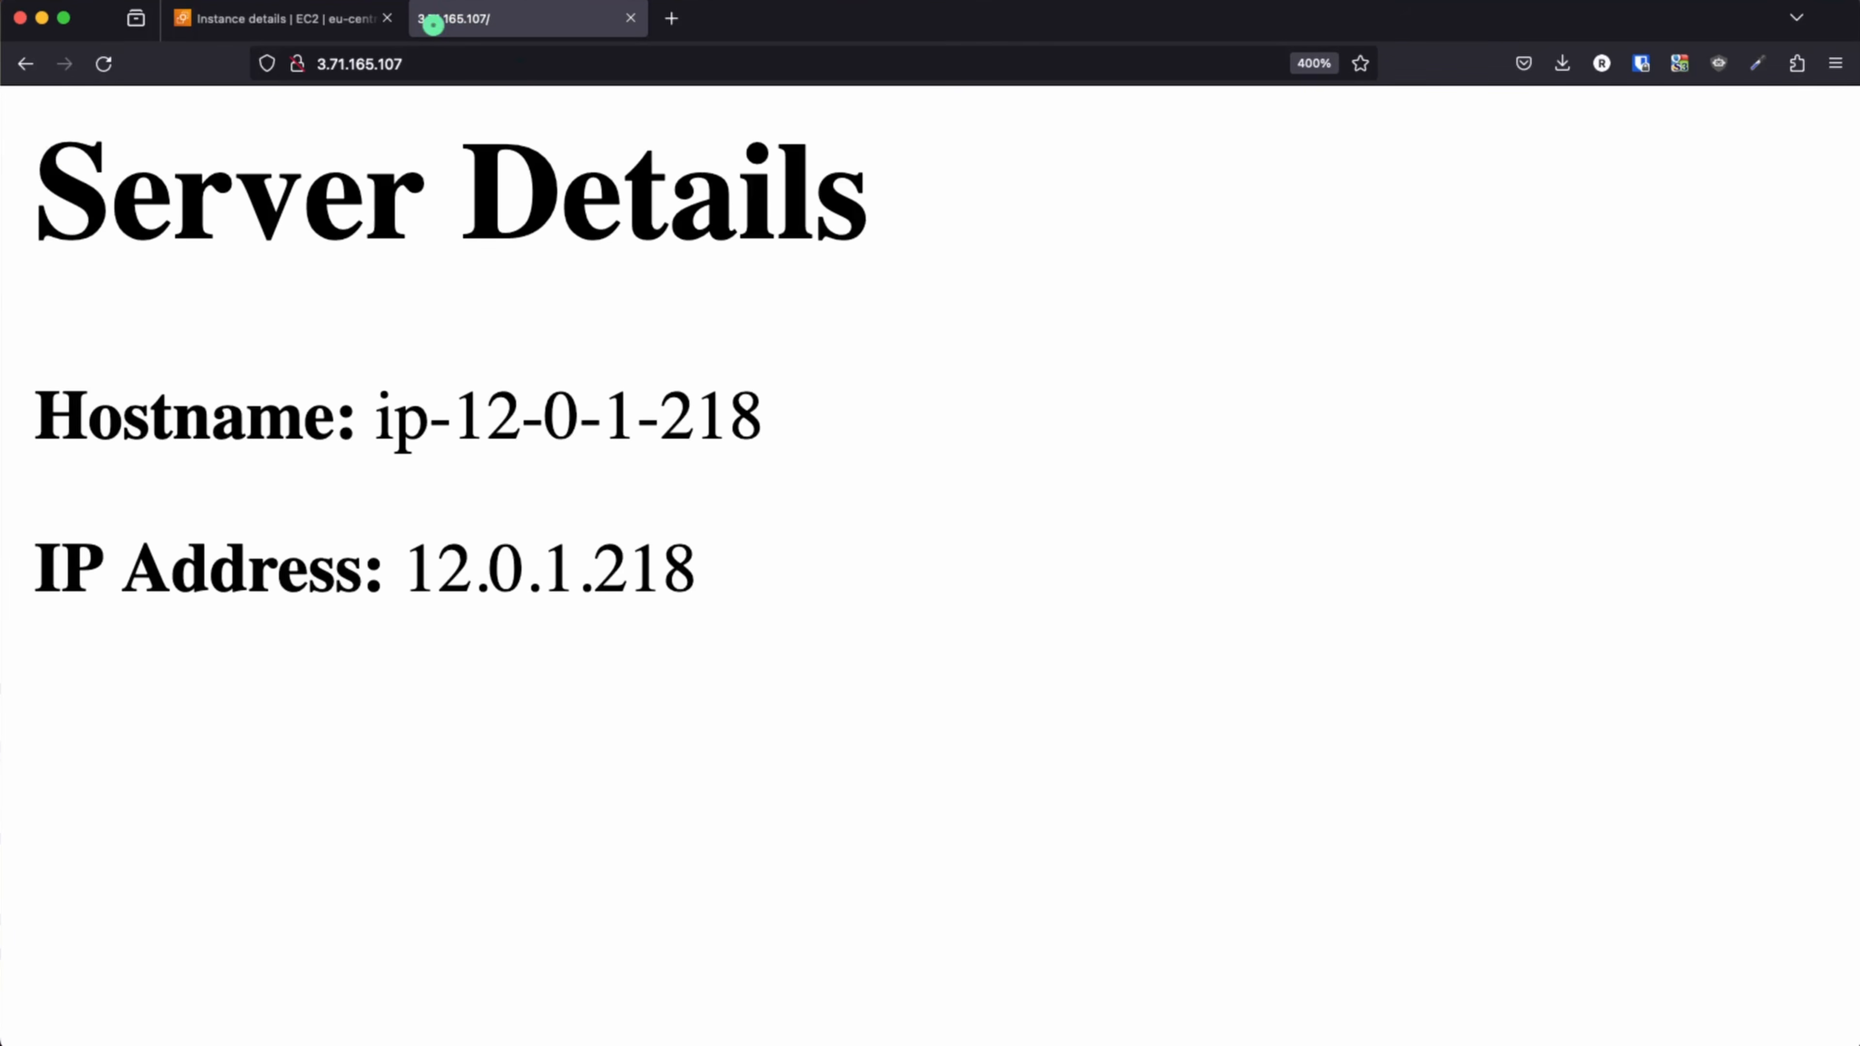
drag(715, 517, 594, 557)
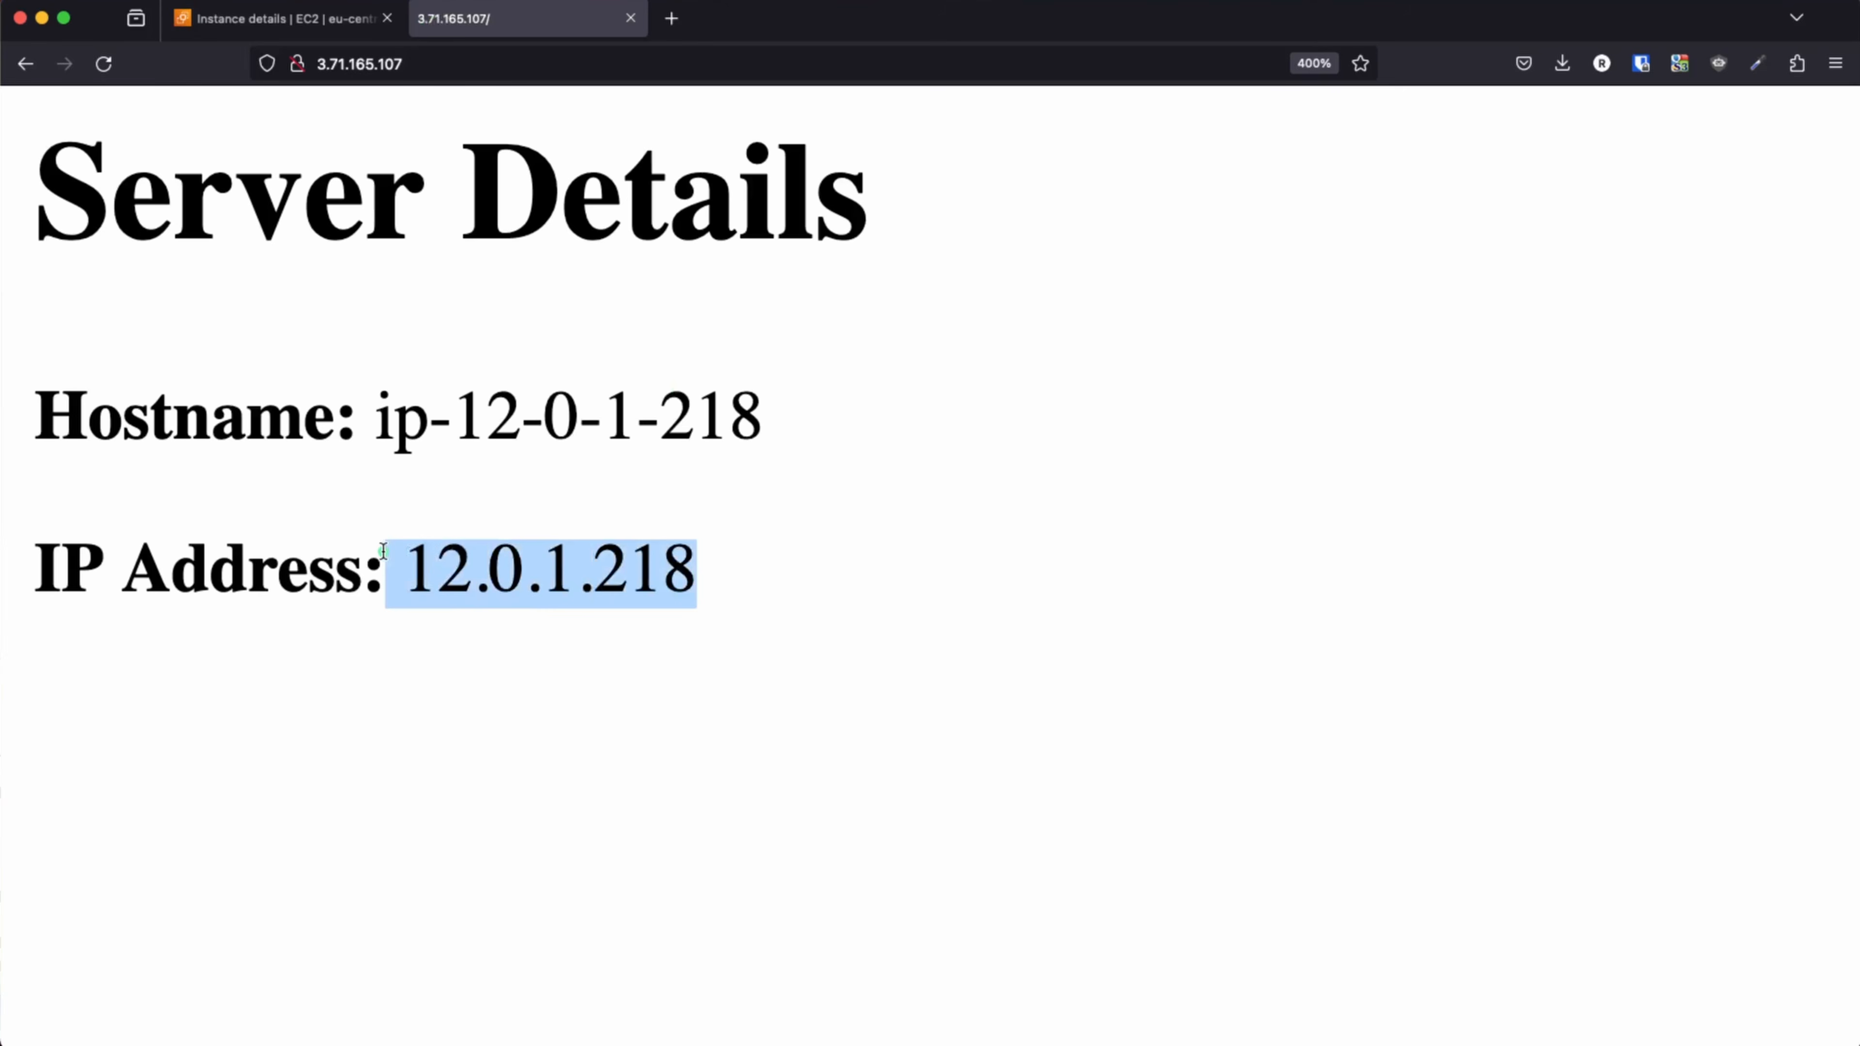